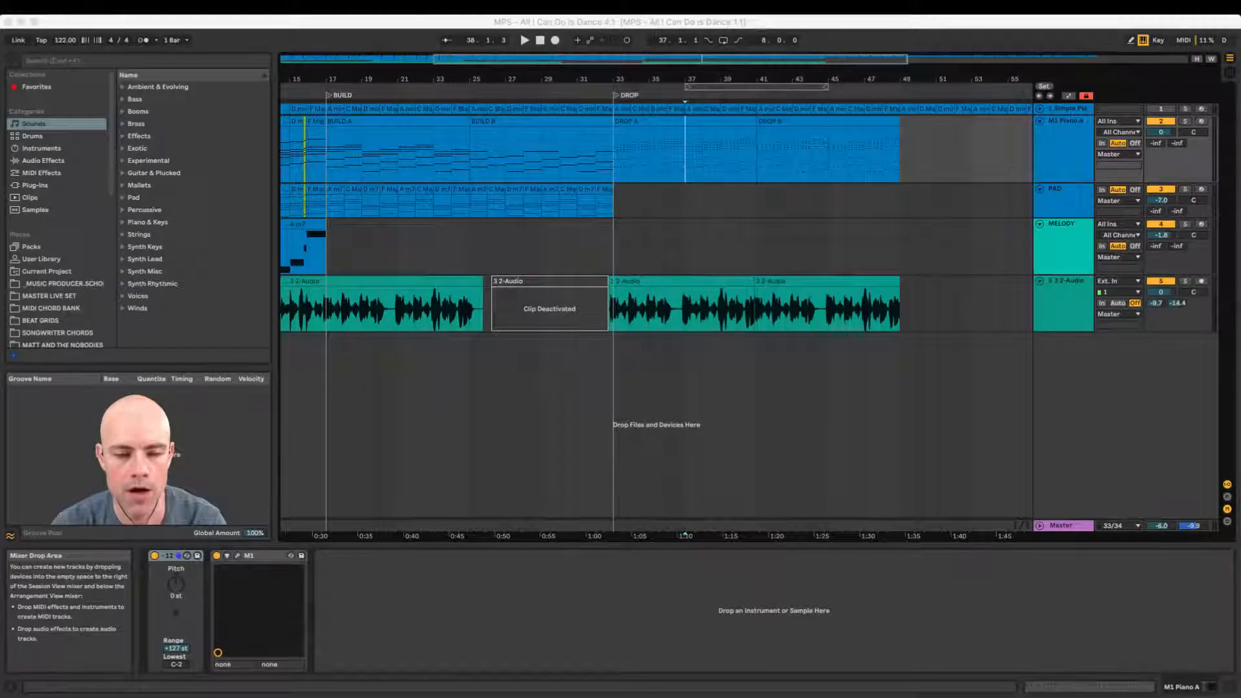
# Step: Save the Live Set under the new version name "MPS - All I Can Do Is Dance 5.1.als" in the same project folder
pyautogui.click(789, 227)
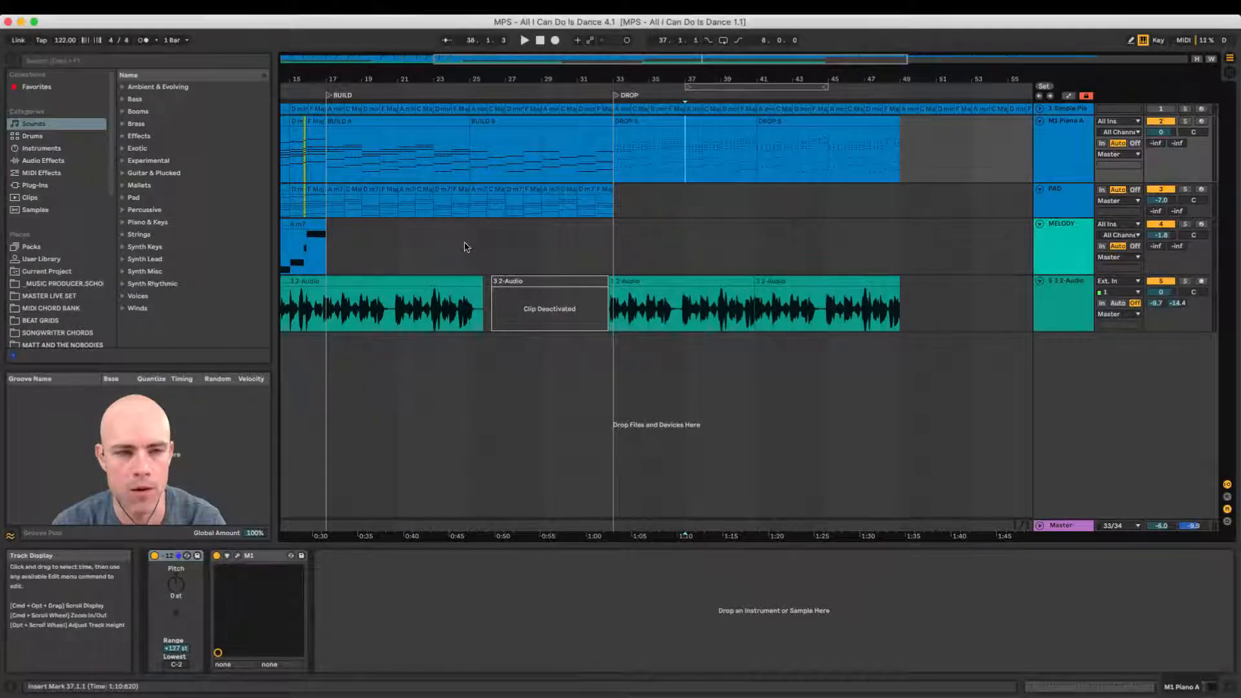
pyautogui.click(71, 7)
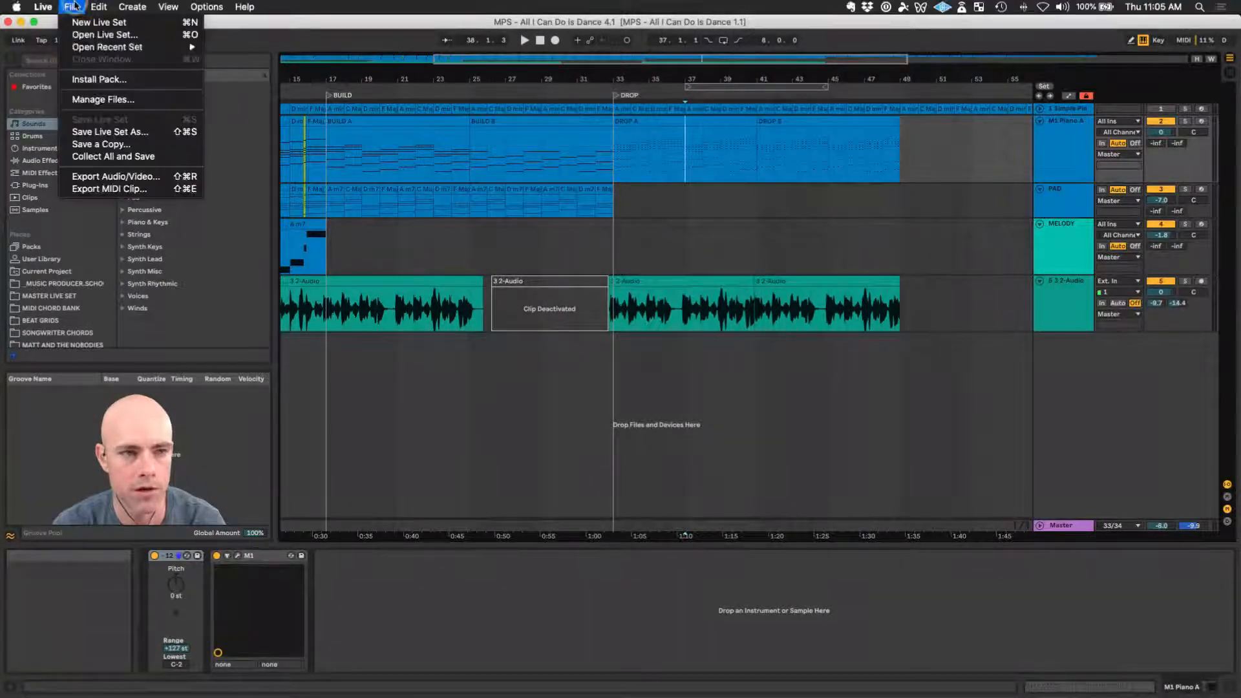
pyautogui.click(452, 34)
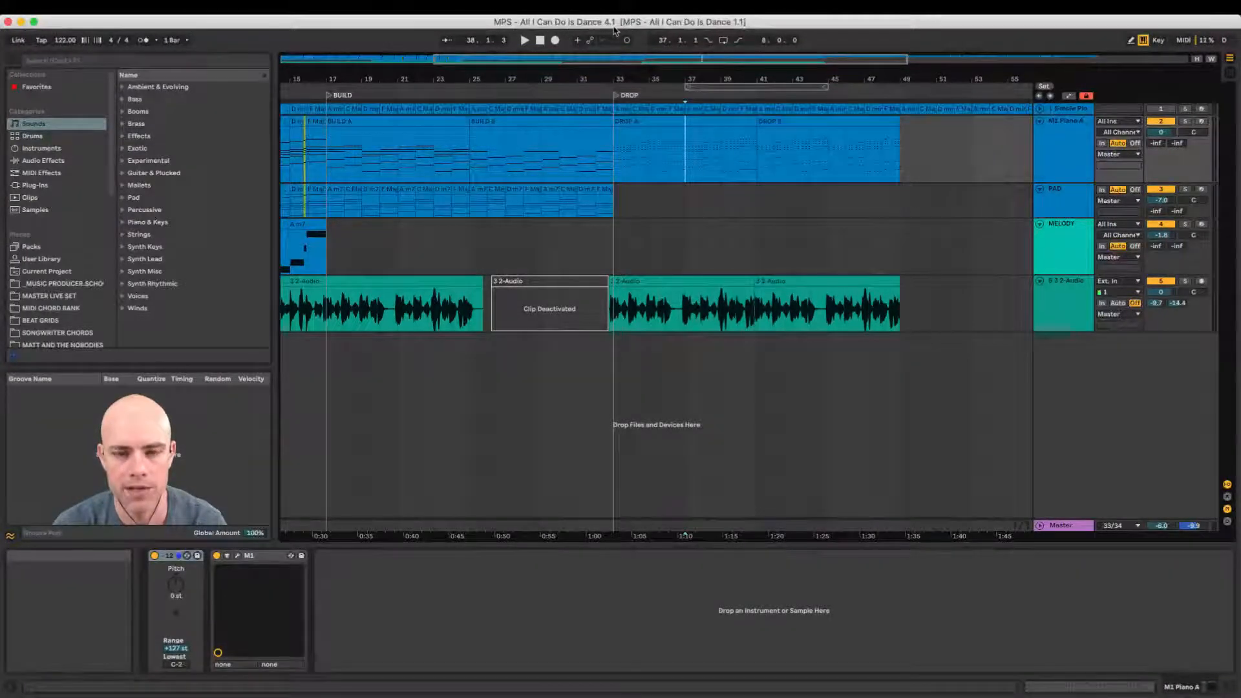
pyautogui.click(71, 6)
pyautogui.click(88, 134)
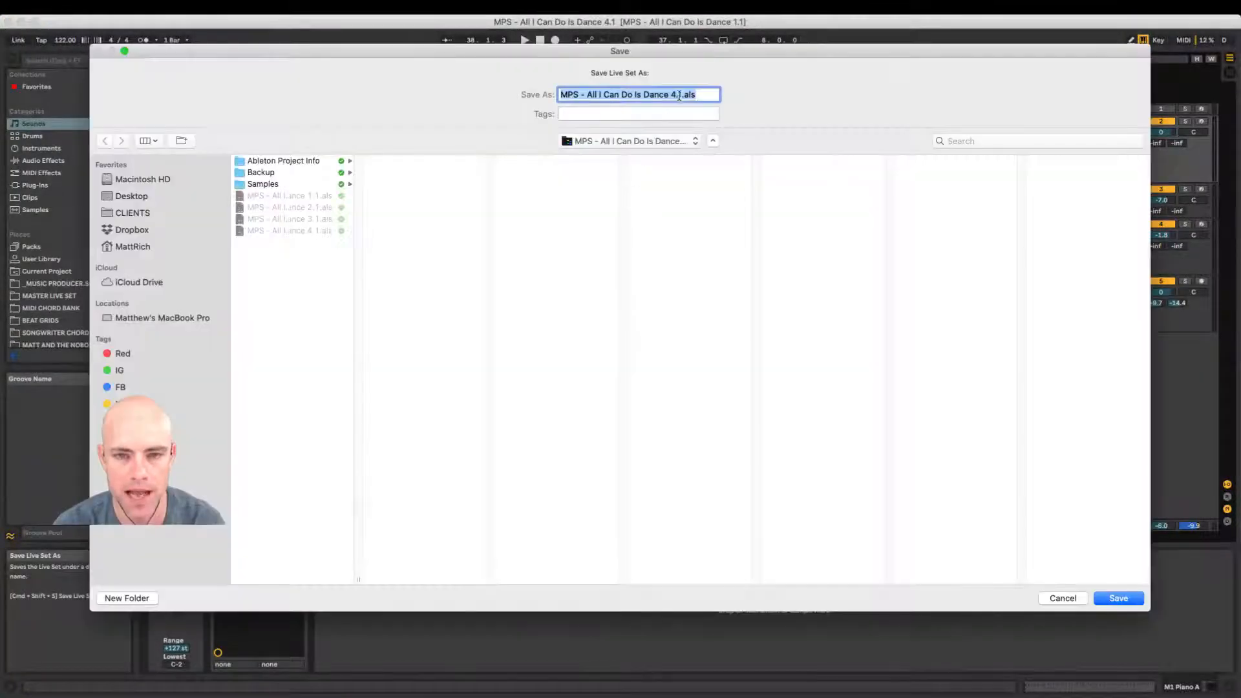
pyautogui.click(675, 94)
pyautogui.press('BackSpace')
pyautogui.write('6')
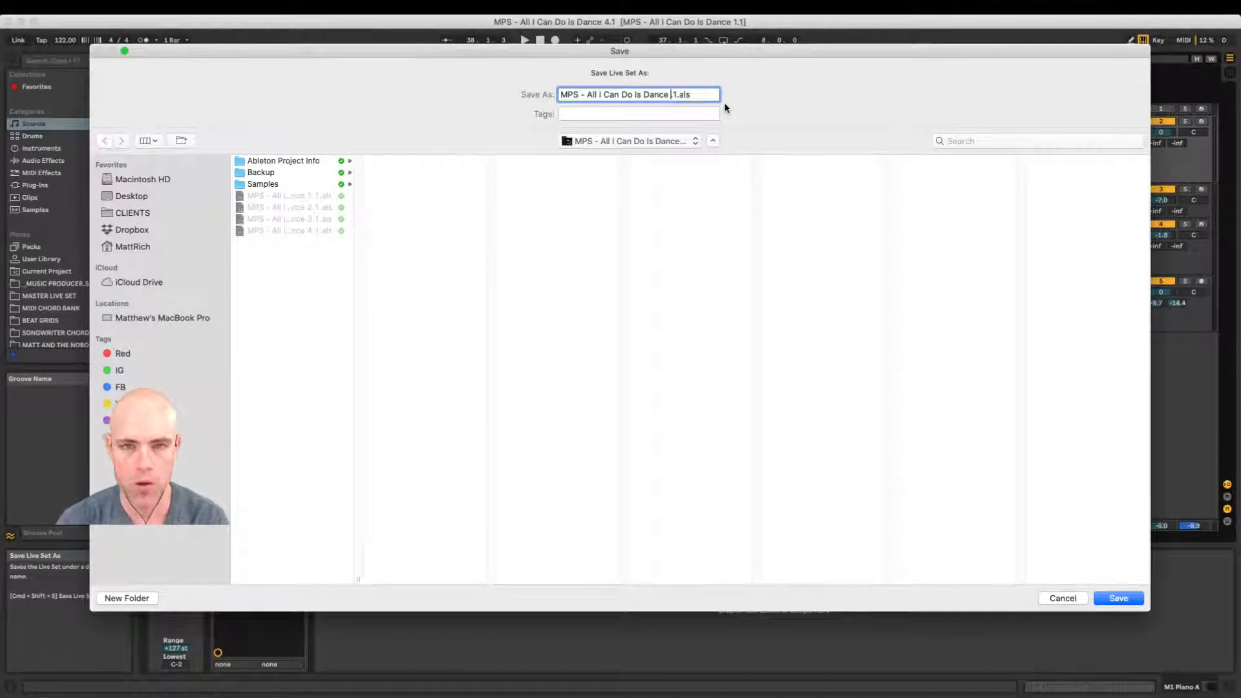
pyautogui.press('Return')
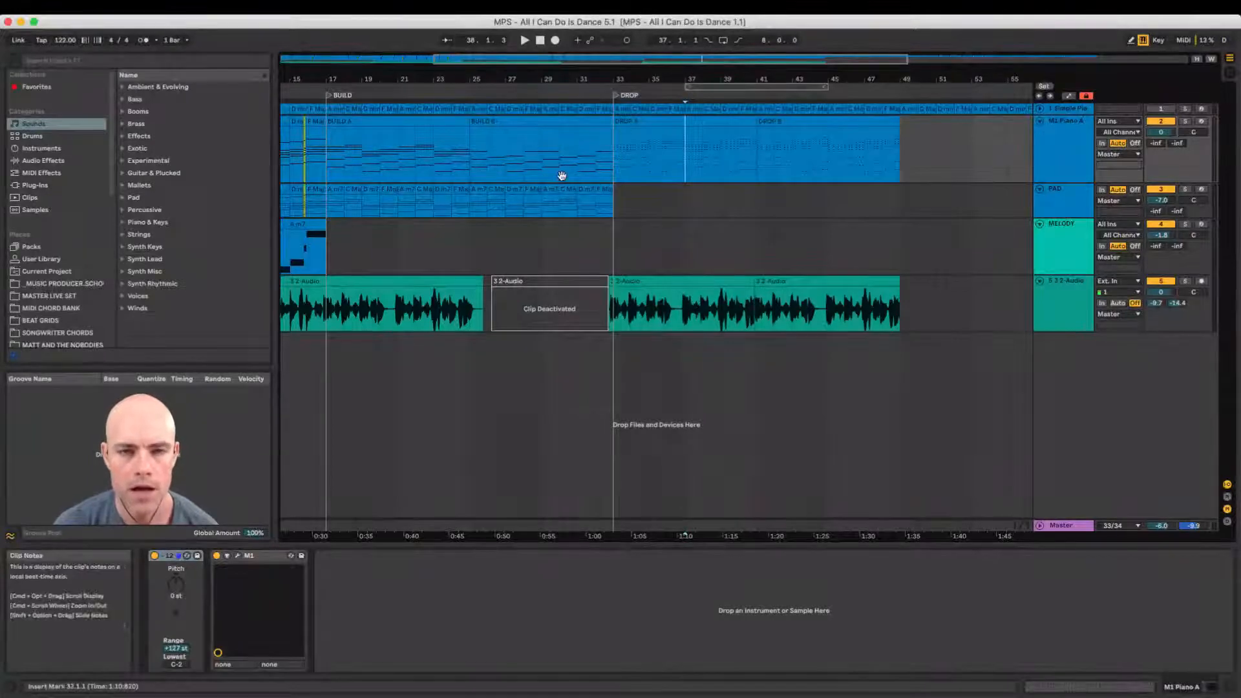
pyautogui.moveTo(590, 76); pyautogui.dragTo(588, 67)
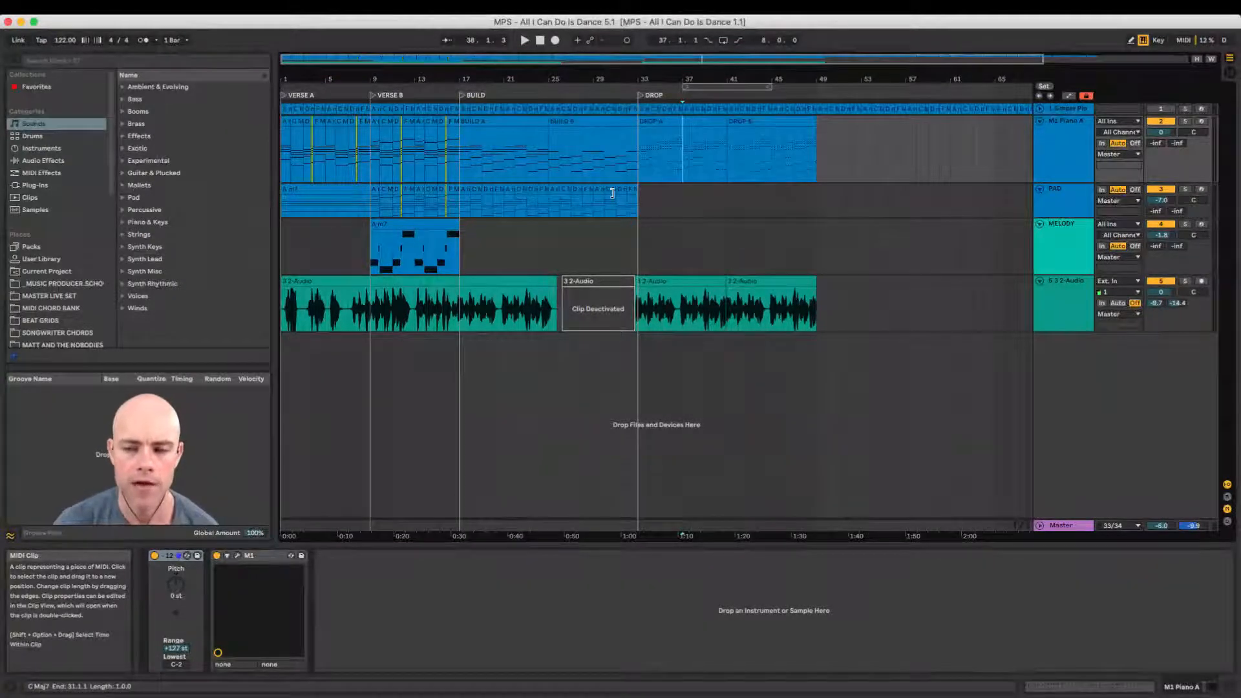
pyautogui.press('super+Tab')
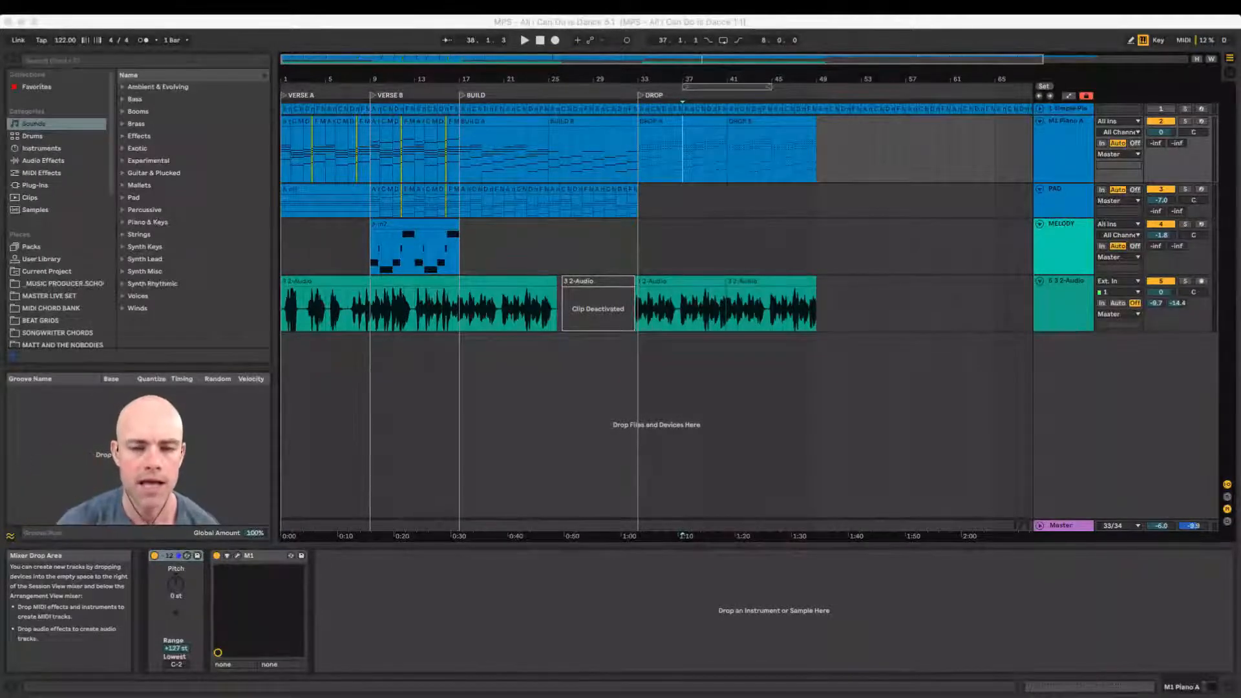
pyautogui.click(594, 395)
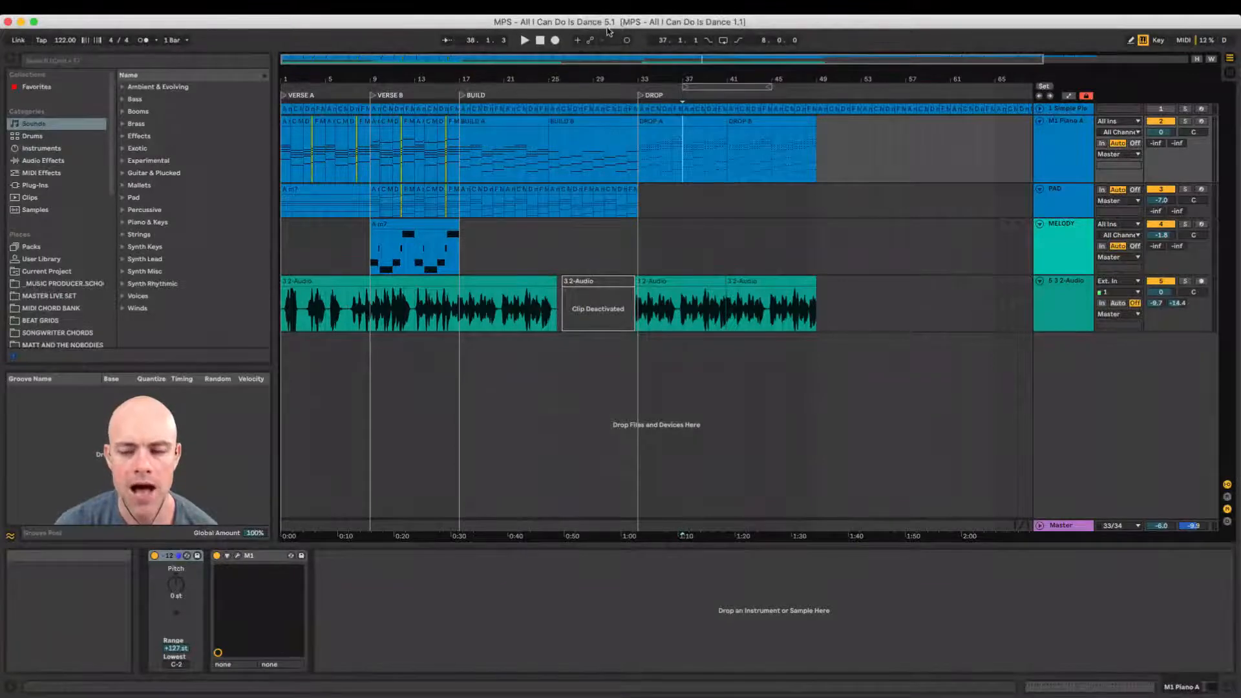
pyautogui.press('super+Tab')
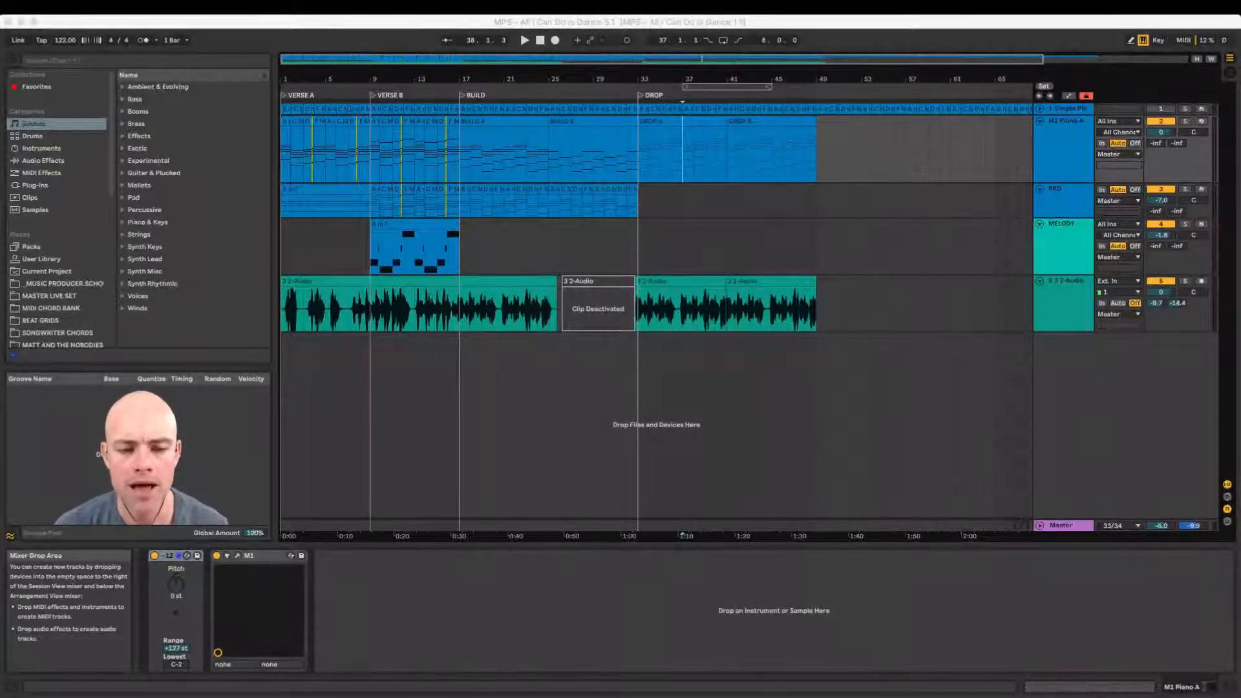
pyautogui.click(597, 244)
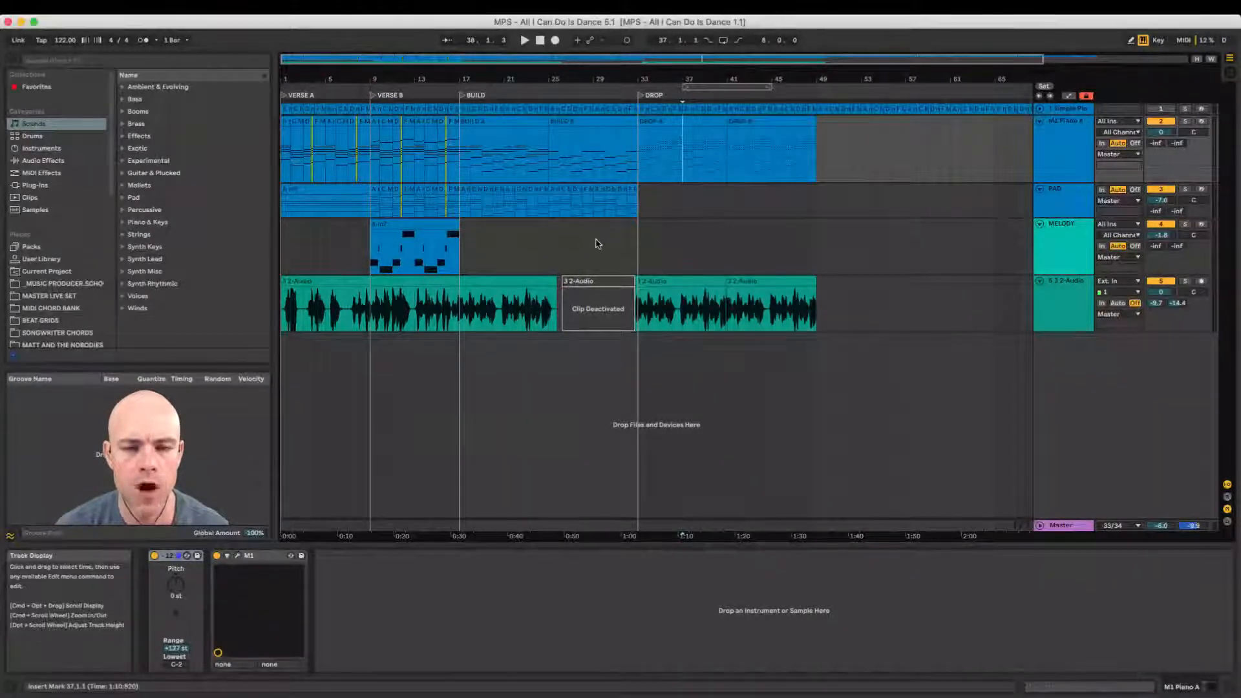
pyautogui.moveTo(574, 82); pyautogui.dragTo(580, 79)
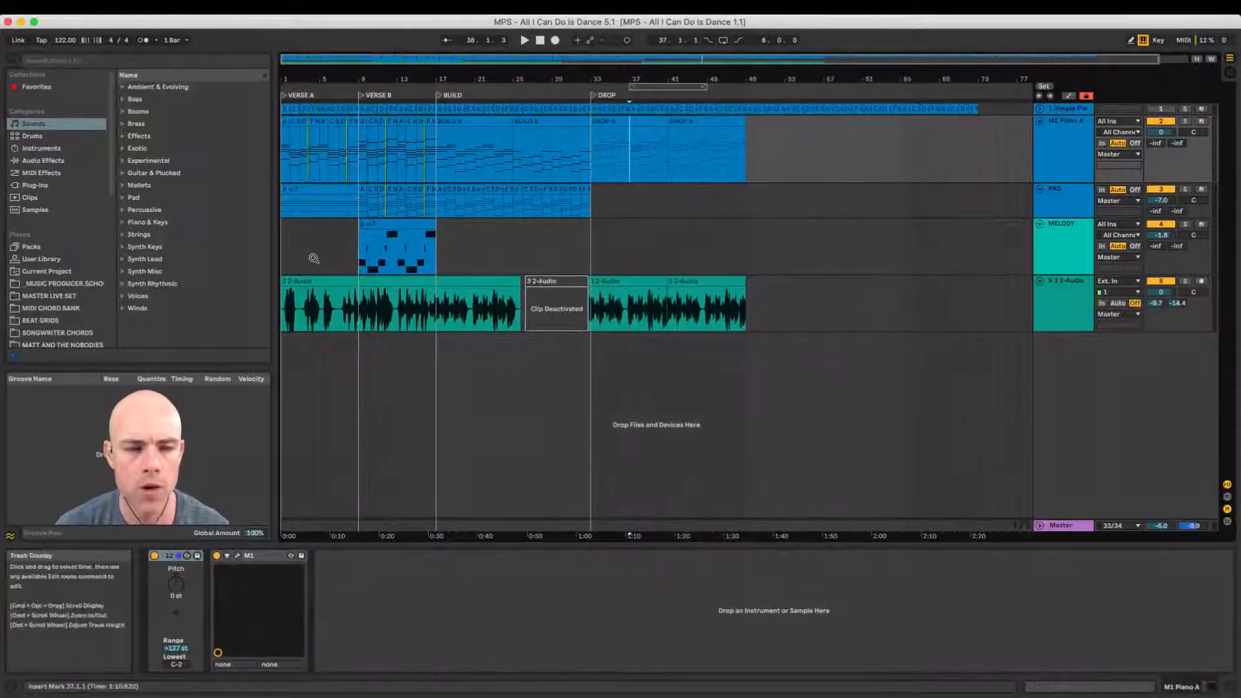
# Step: Play the arrangement from bar 1 through the verses, build and drop, and stop past the end of the clips
pyautogui.click(282, 255)
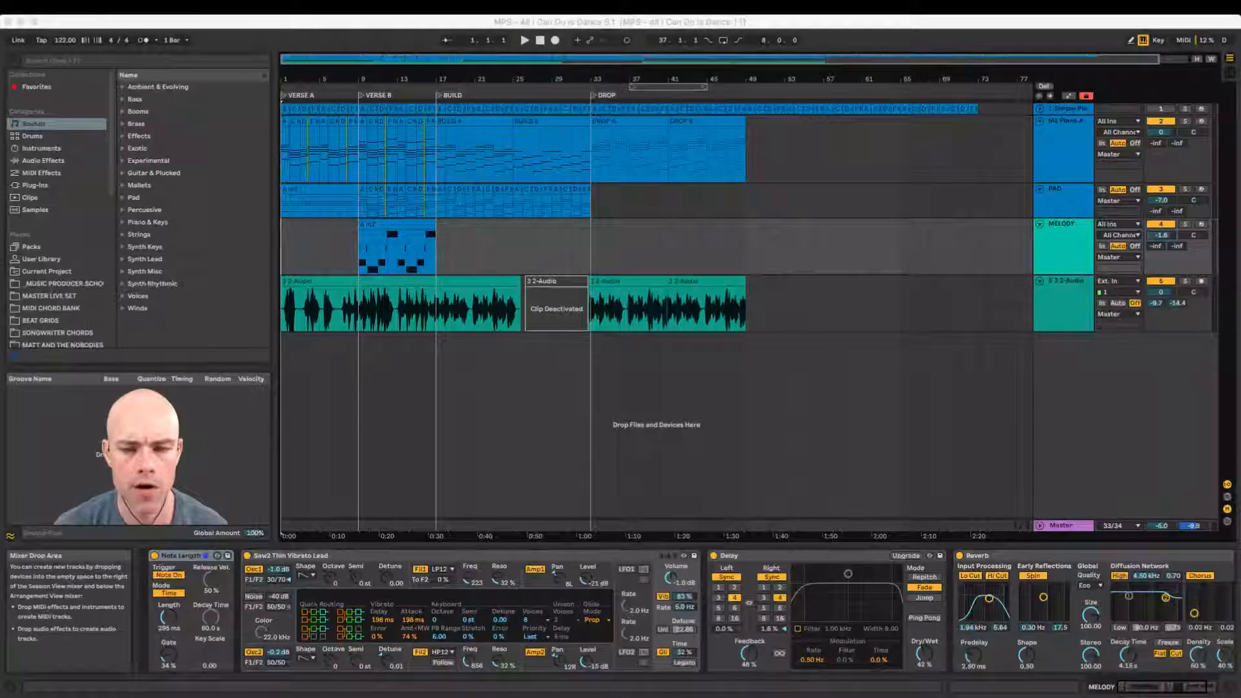
pyautogui.click(282, 255)
pyautogui.press('space')
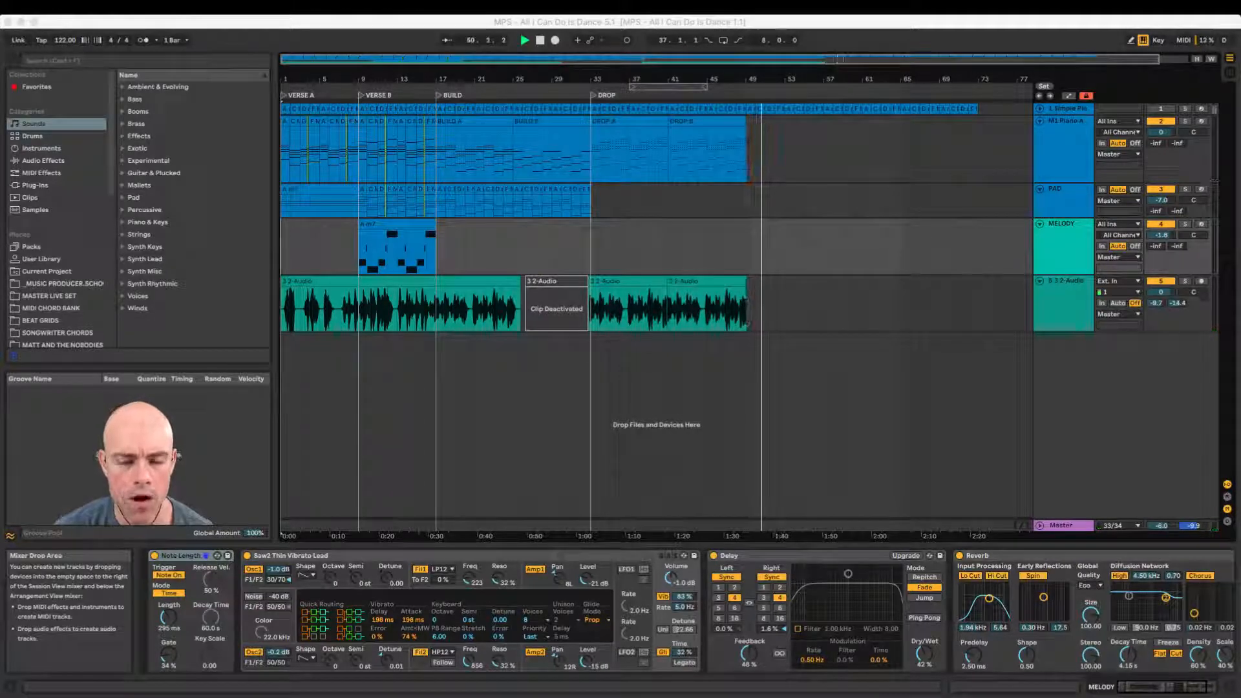
pyautogui.click(651, 167)
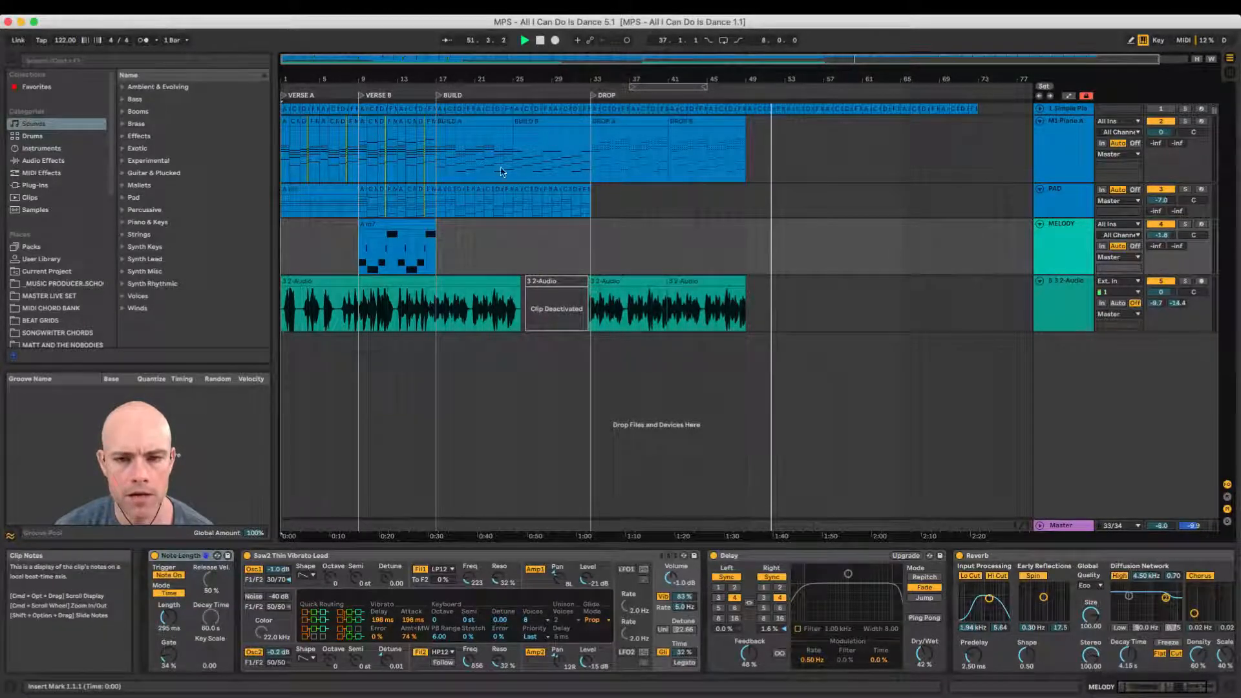
pyautogui.click(694, 204)
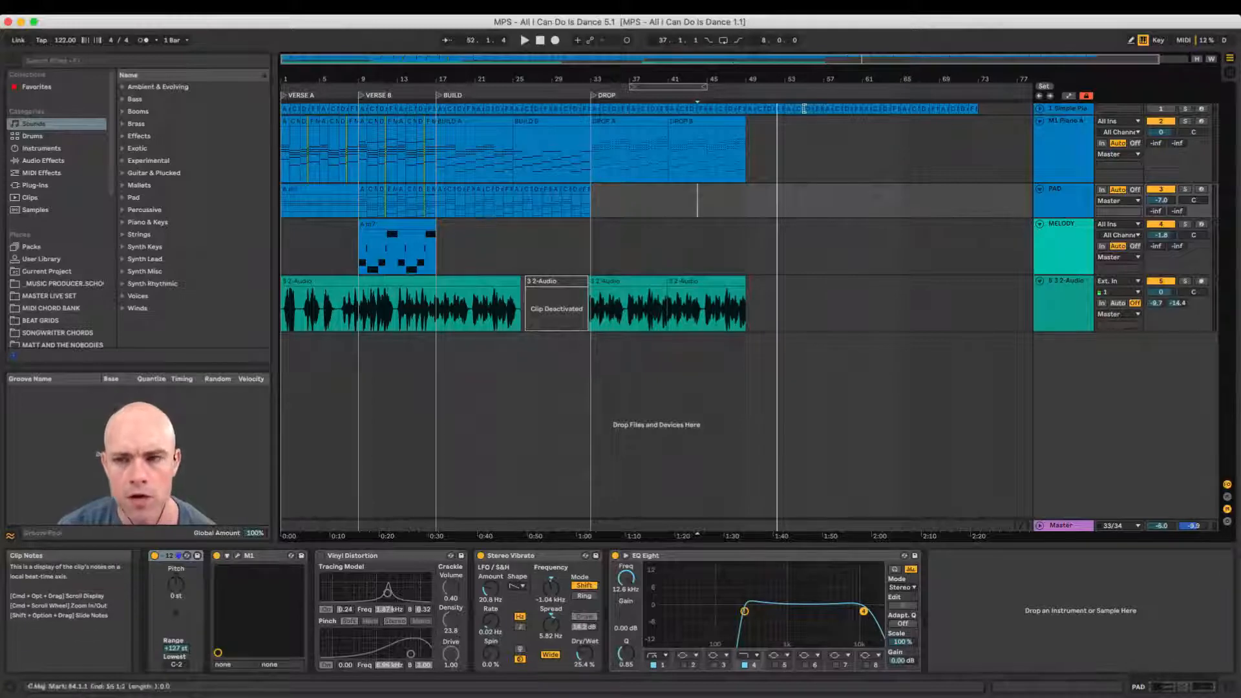
# Step: Check the clips on the Simple Piano track and delete the whole track
pyautogui.click(1060, 109)
pyautogui.click(1067, 109)
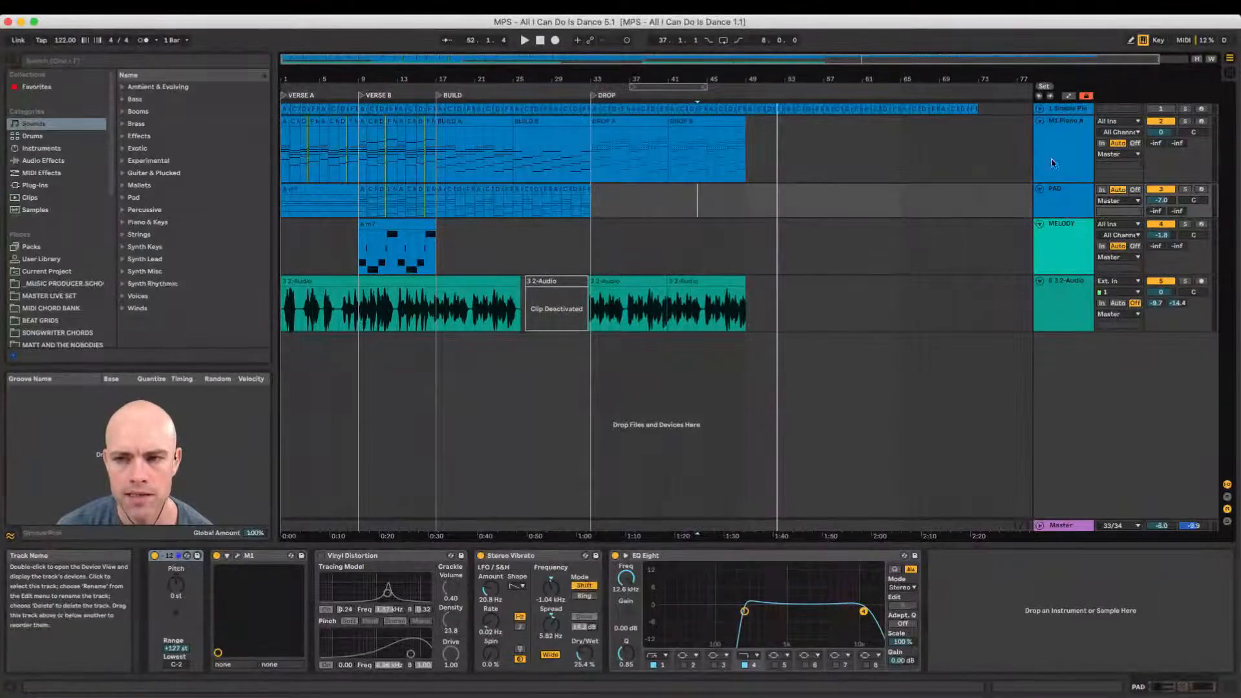
pyautogui.click(1071, 150)
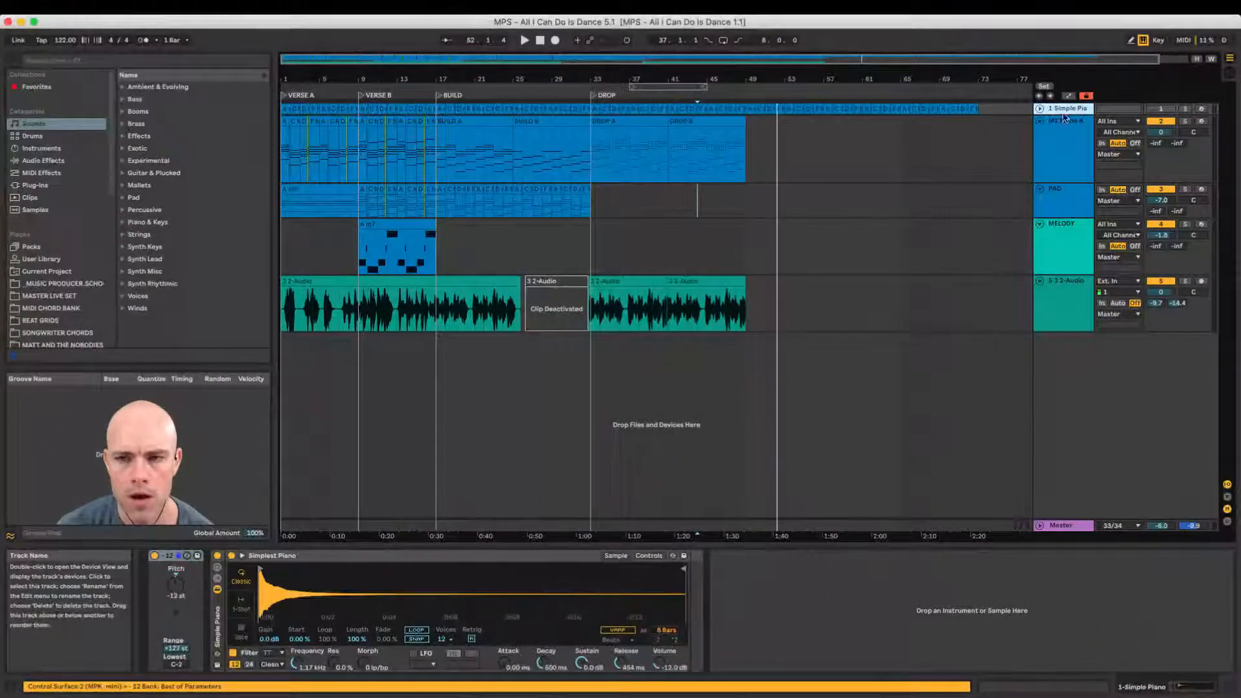
pyautogui.click(1040, 108)
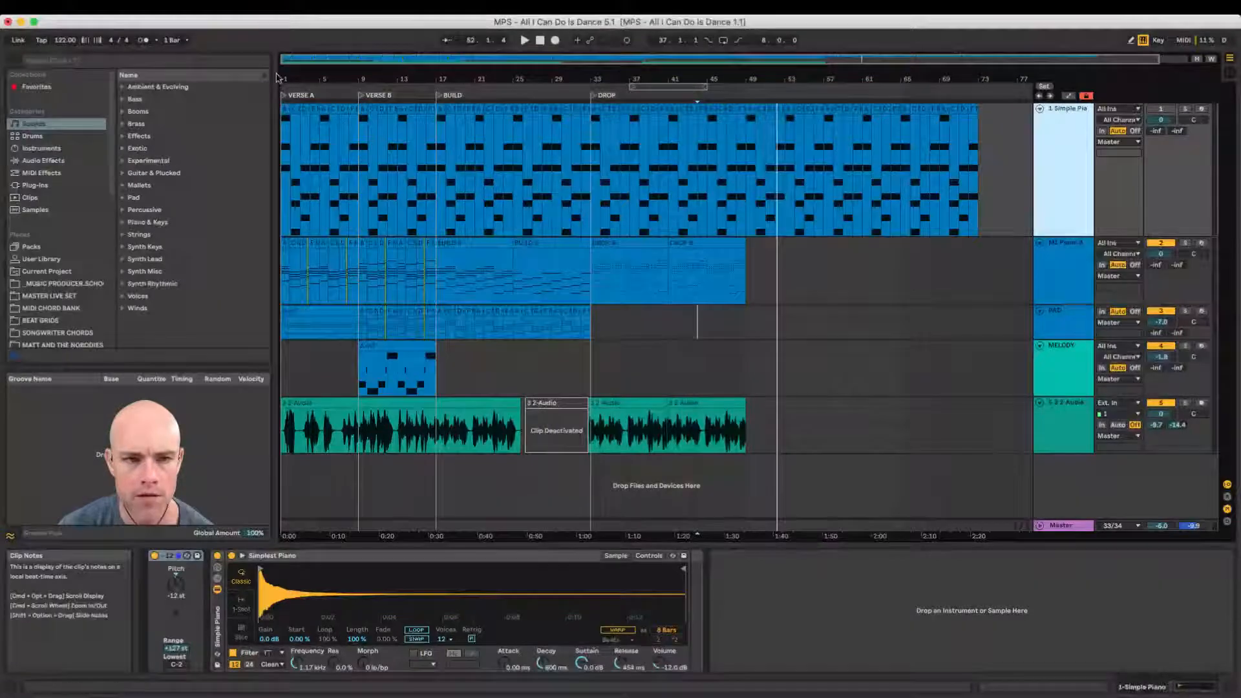
pyautogui.moveTo(291, 80); pyautogui.dragTo(293, 89)
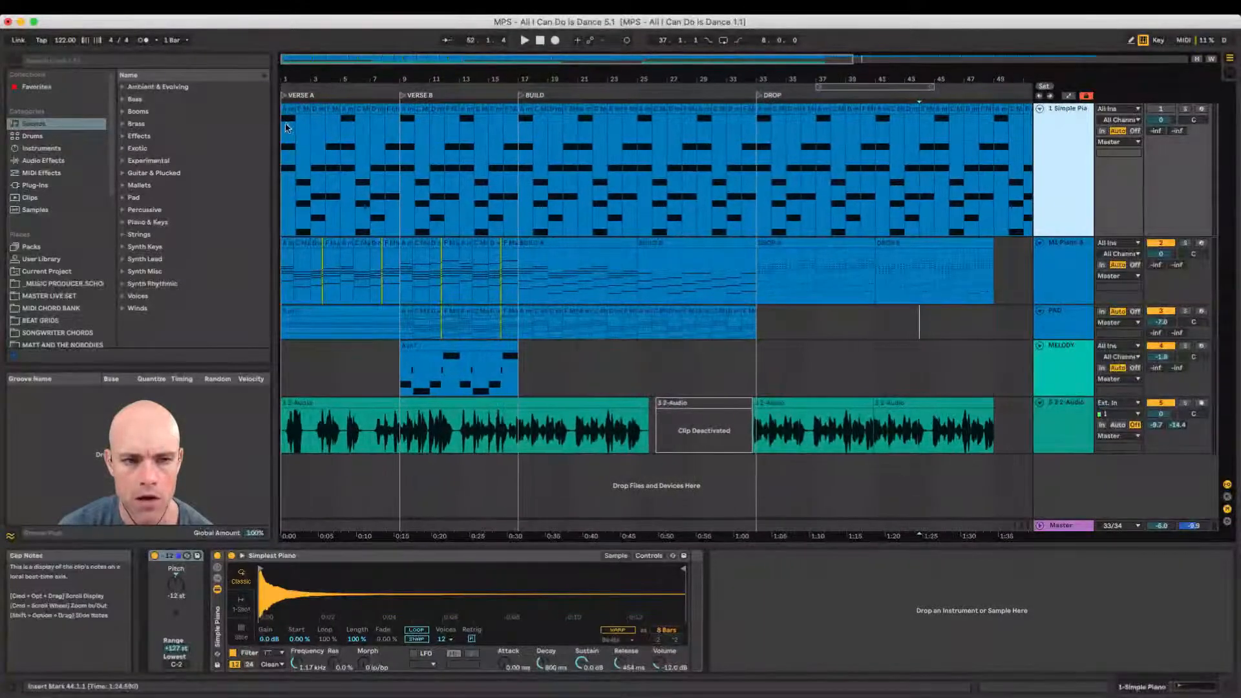
pyautogui.moveTo(521, 140); pyautogui.dragTo(575, 137)
pyautogui.moveTo(609, 82); pyautogui.dragTo(610, 78)
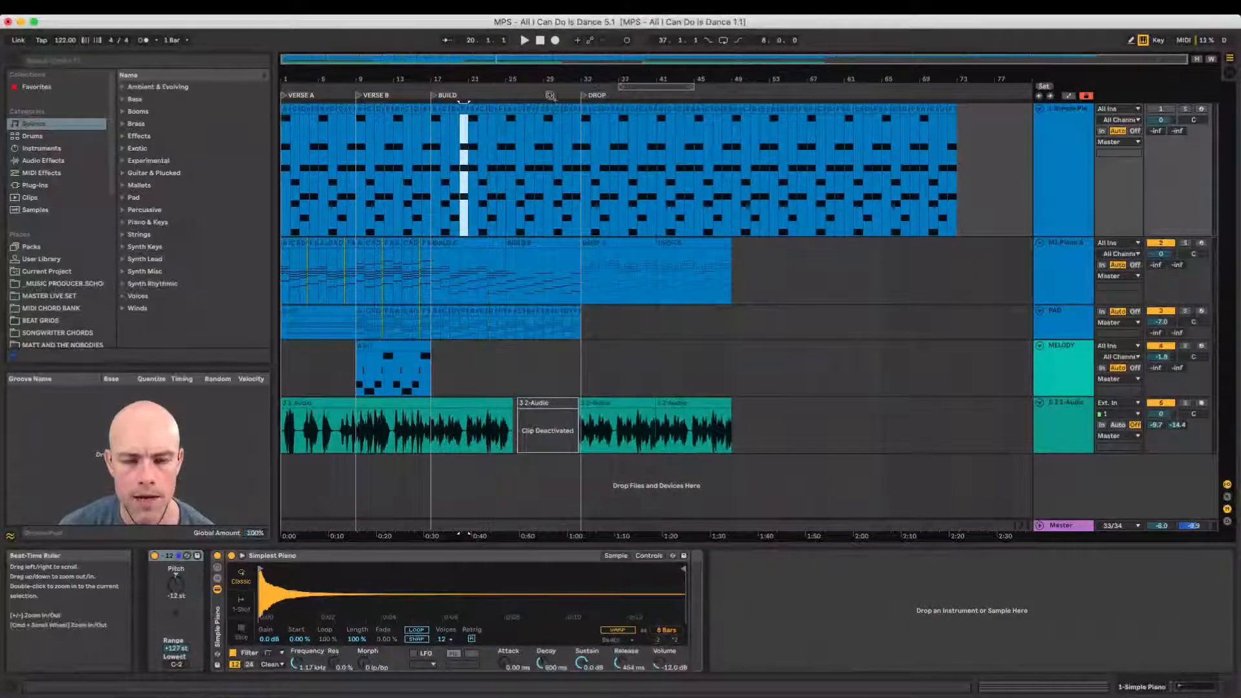
pyautogui.click(1041, 110)
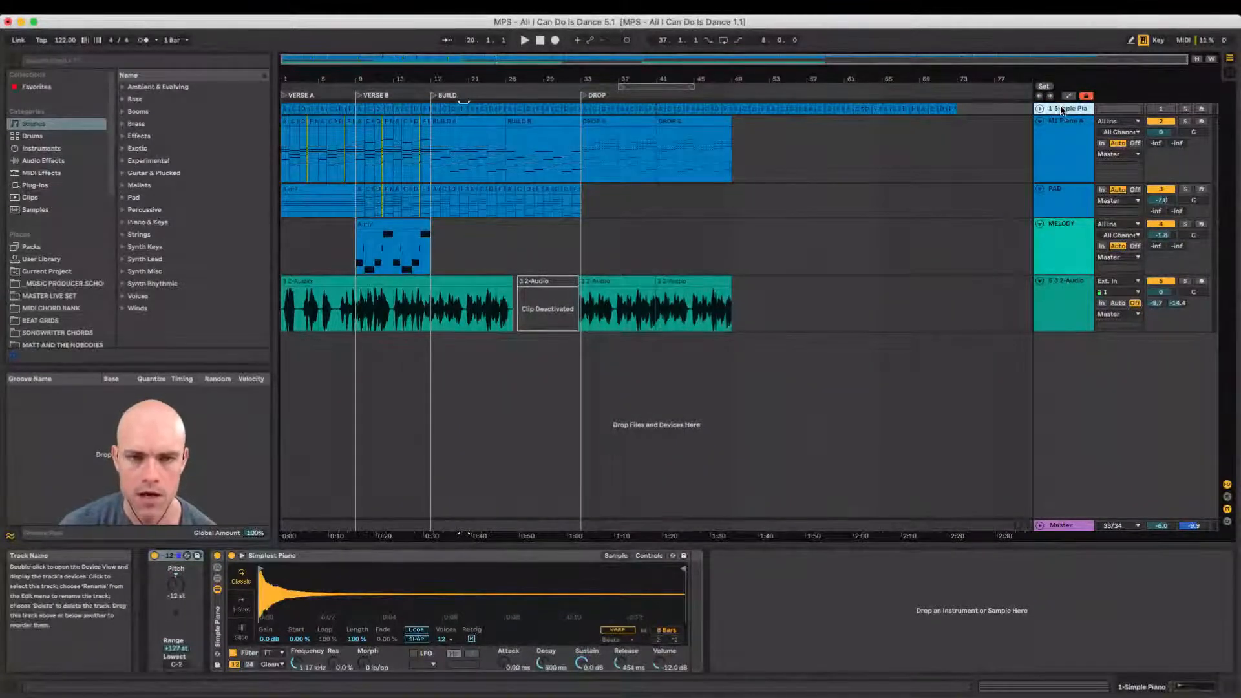
pyautogui.press('Delete')
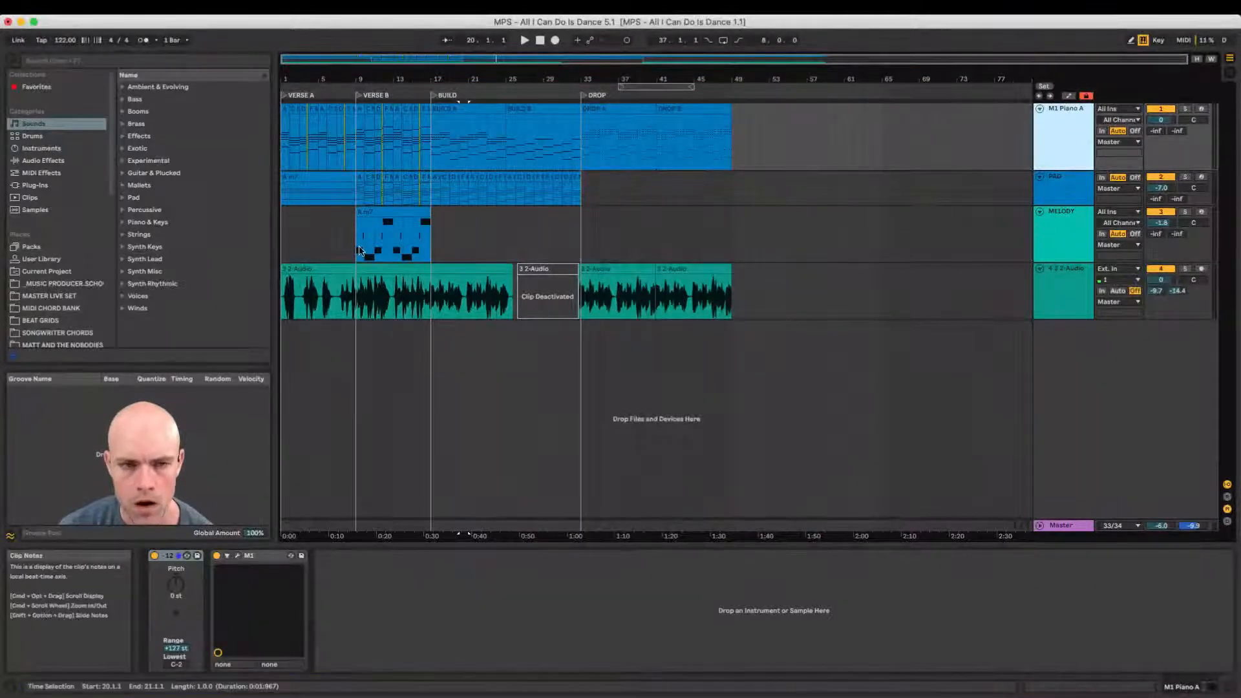
# Step: Fold the MELODY track and rename the vocal audio track below it DEMO VOX
pyautogui.click(1060, 233)
pyautogui.click(1041, 212)
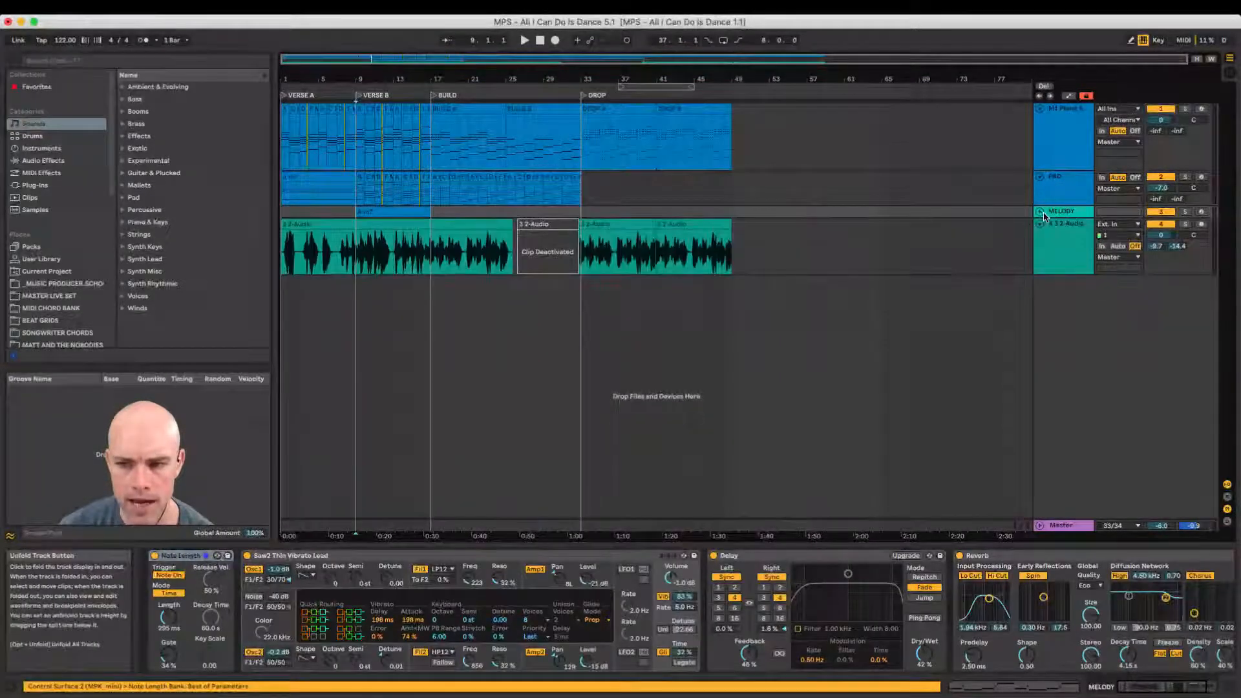
pyautogui.click(1052, 227)
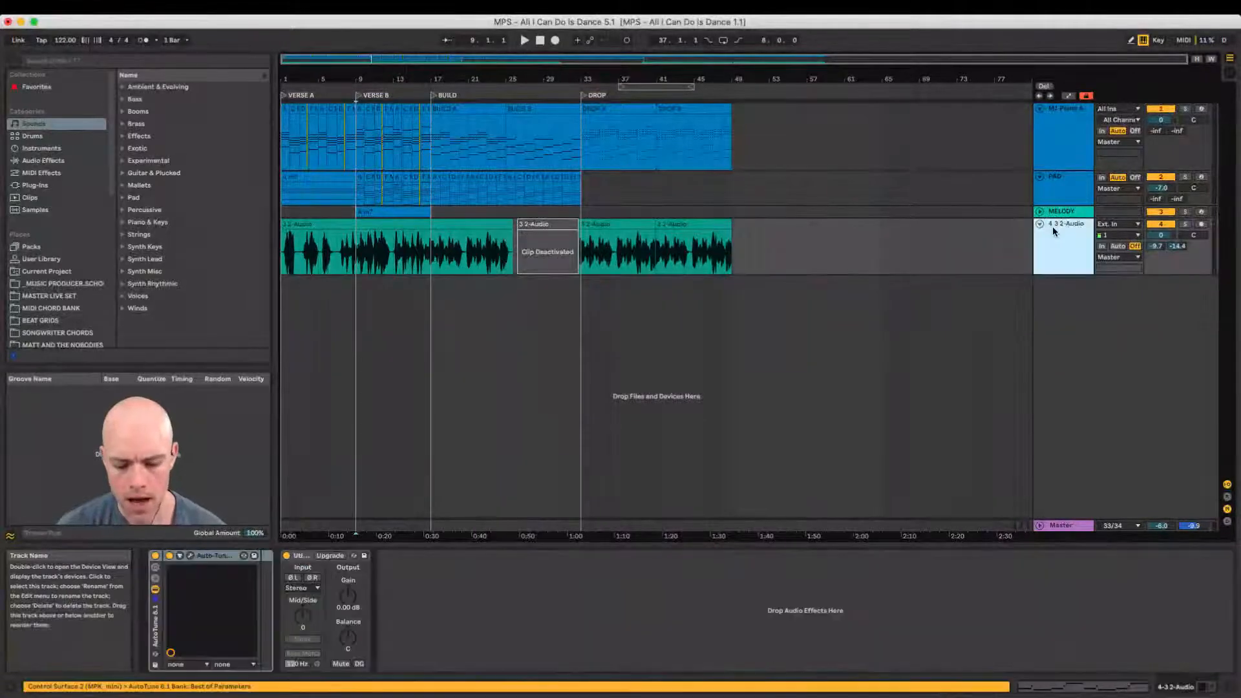
pyautogui.press('super+r')
pyautogui.write('DEMO VOX')
pyautogui.press('Return')
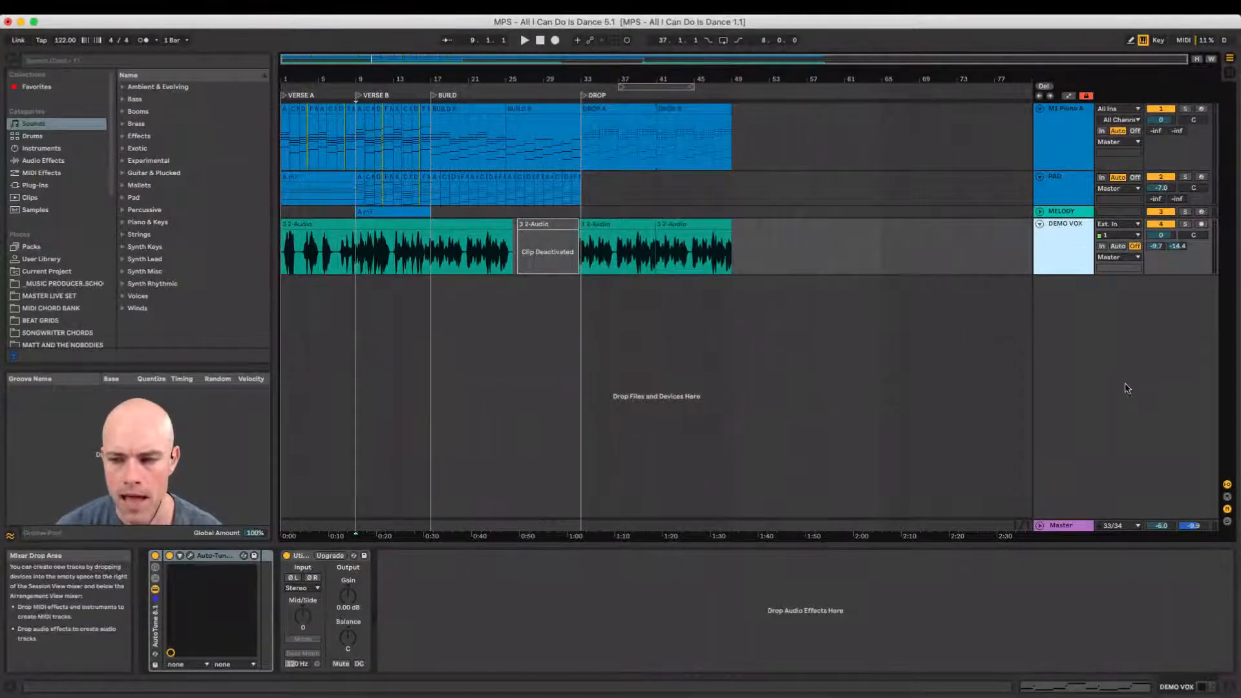
# Step: Insert a MIDI track named DROP B below M1 Piano A and move the DROP B clip straight down onto it at bar 41
pyautogui.click(1069, 114)
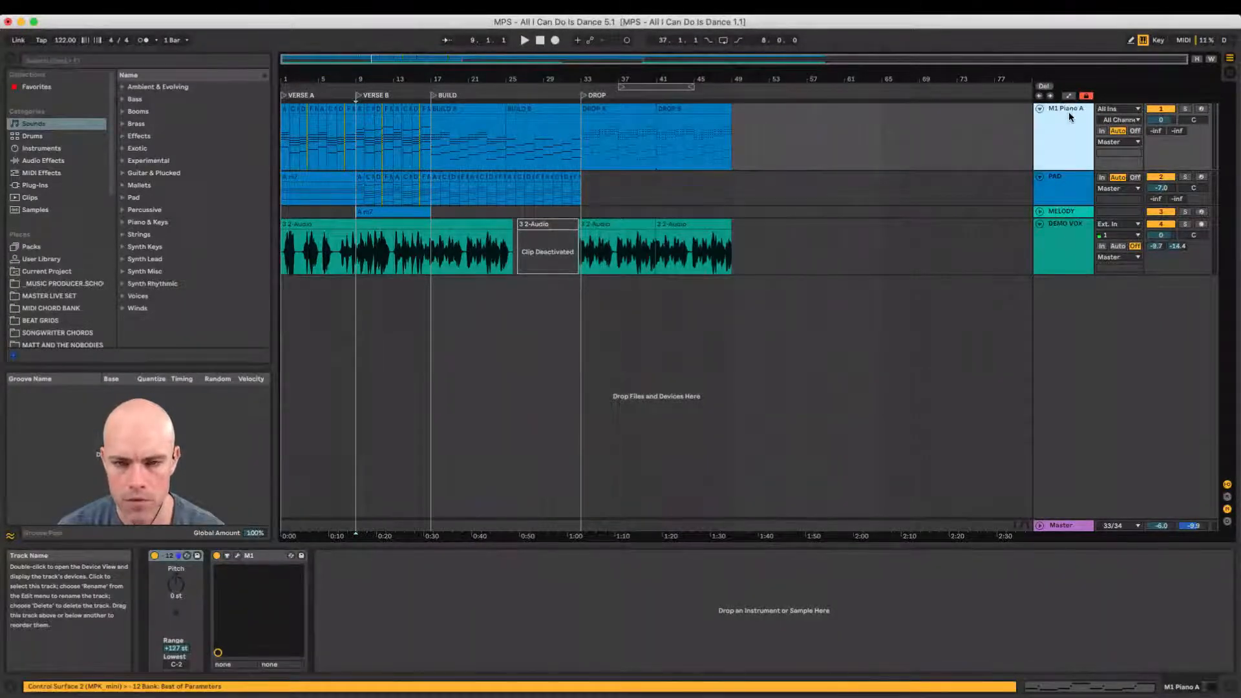
pyautogui.press('super+shift+t')
pyautogui.press('super+r')
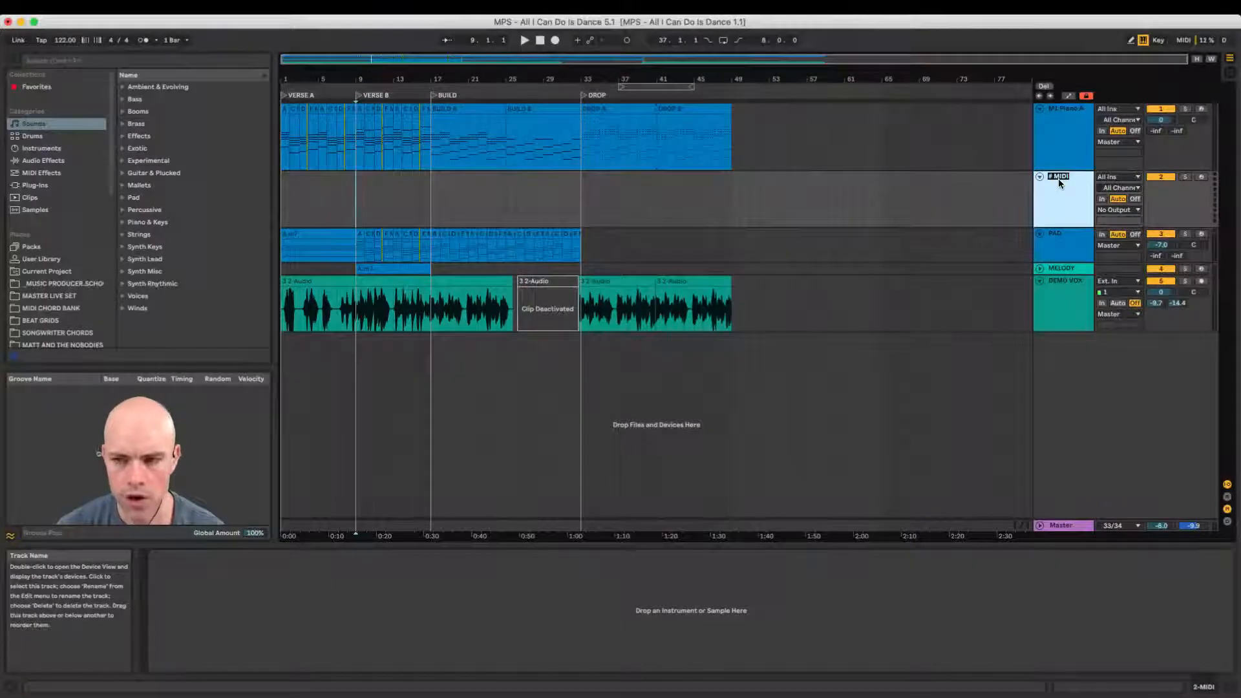
pyautogui.press('Return')
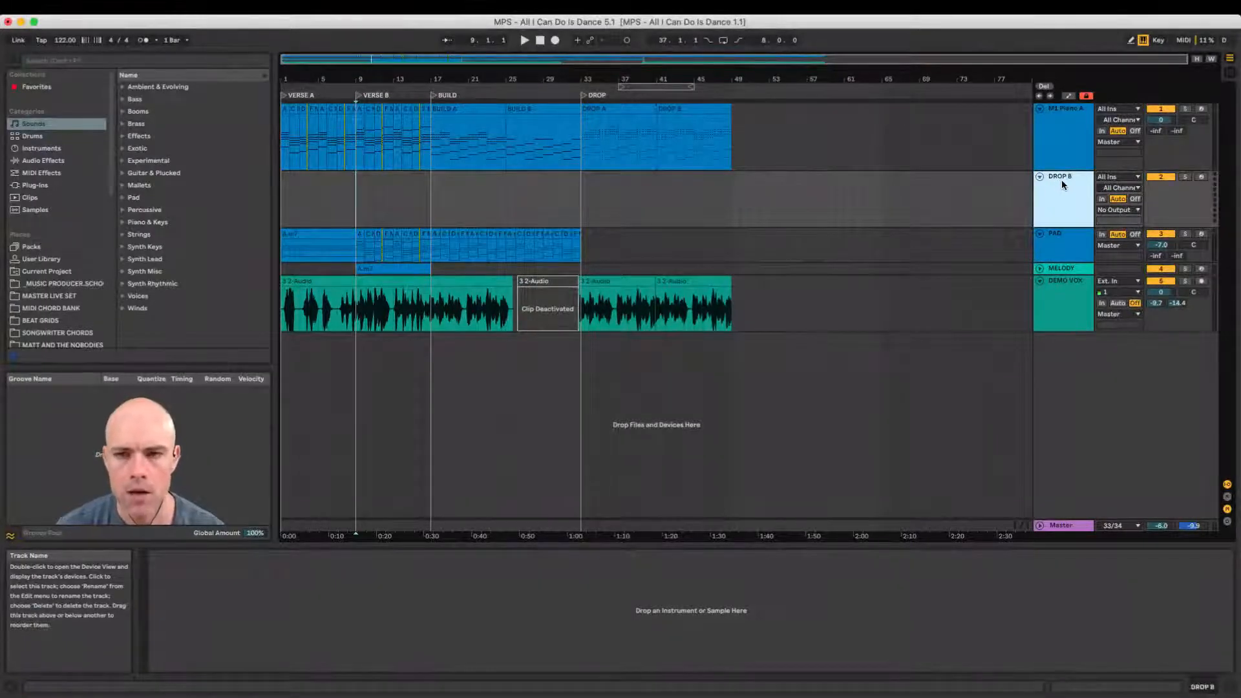
pyautogui.moveTo(675, 108); pyautogui.dragTo(680, 192)
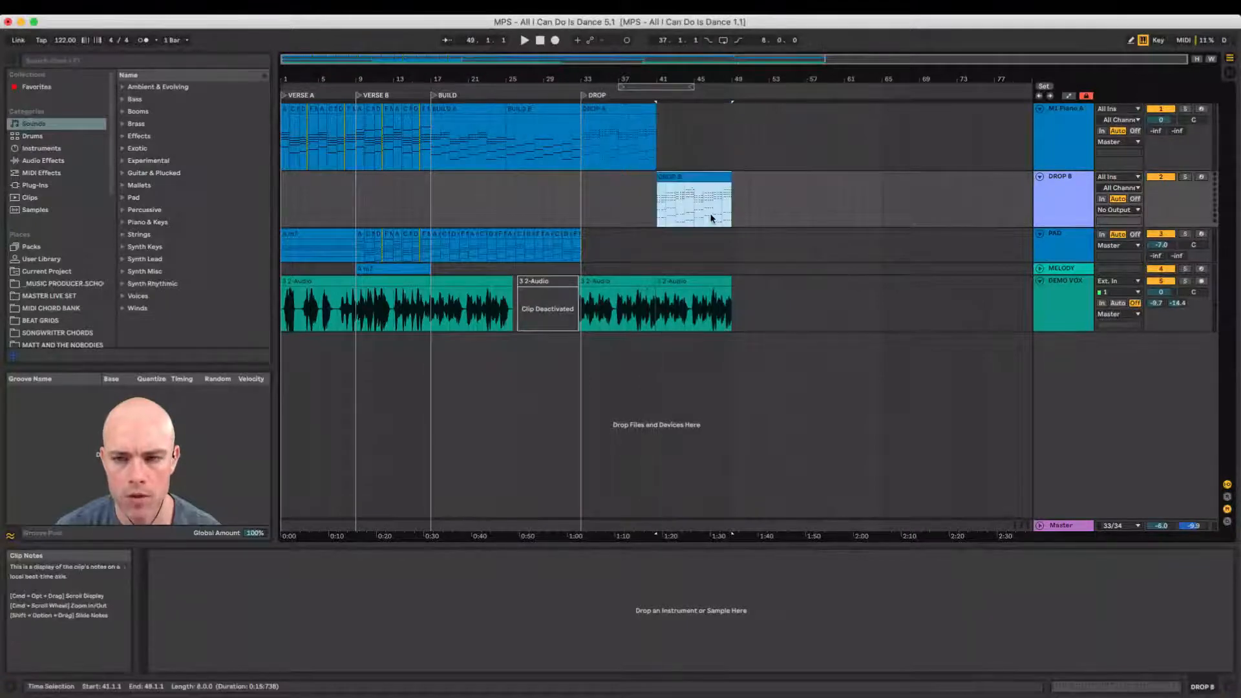
# Step: Deactivate the DROP B track and move it, folded, above the M1 Piano A track
pyautogui.click(1071, 186)
pyautogui.click(1164, 180)
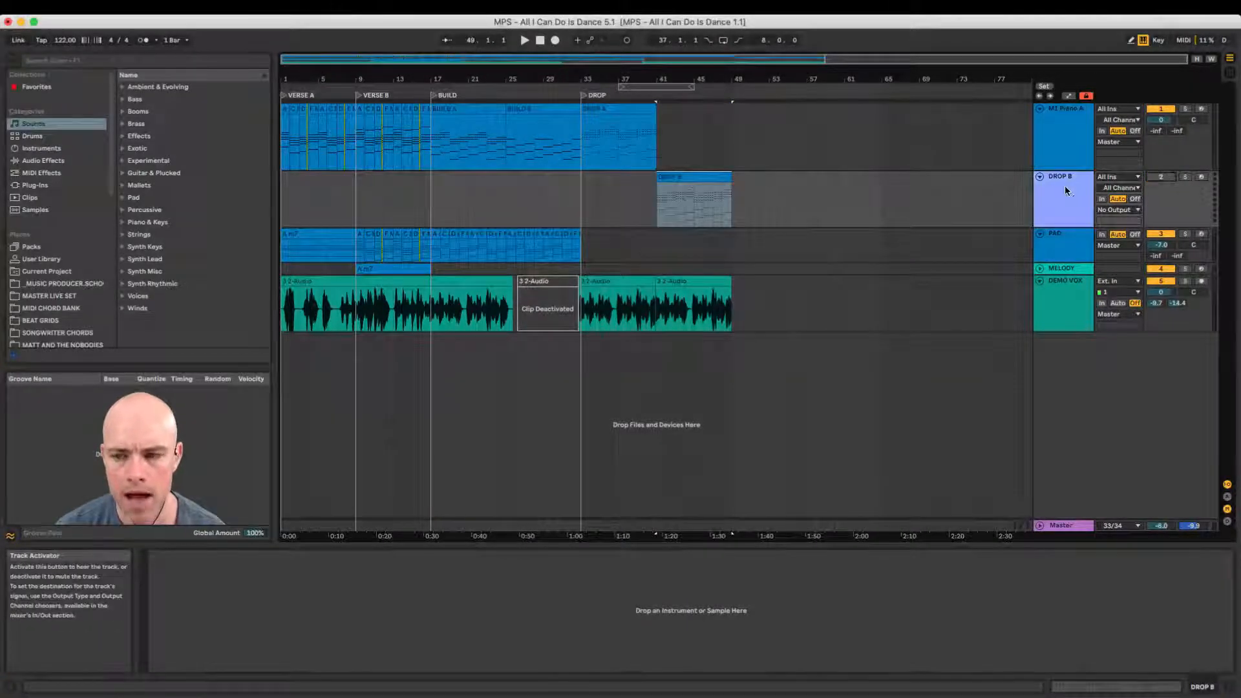
pyautogui.click(1038, 178)
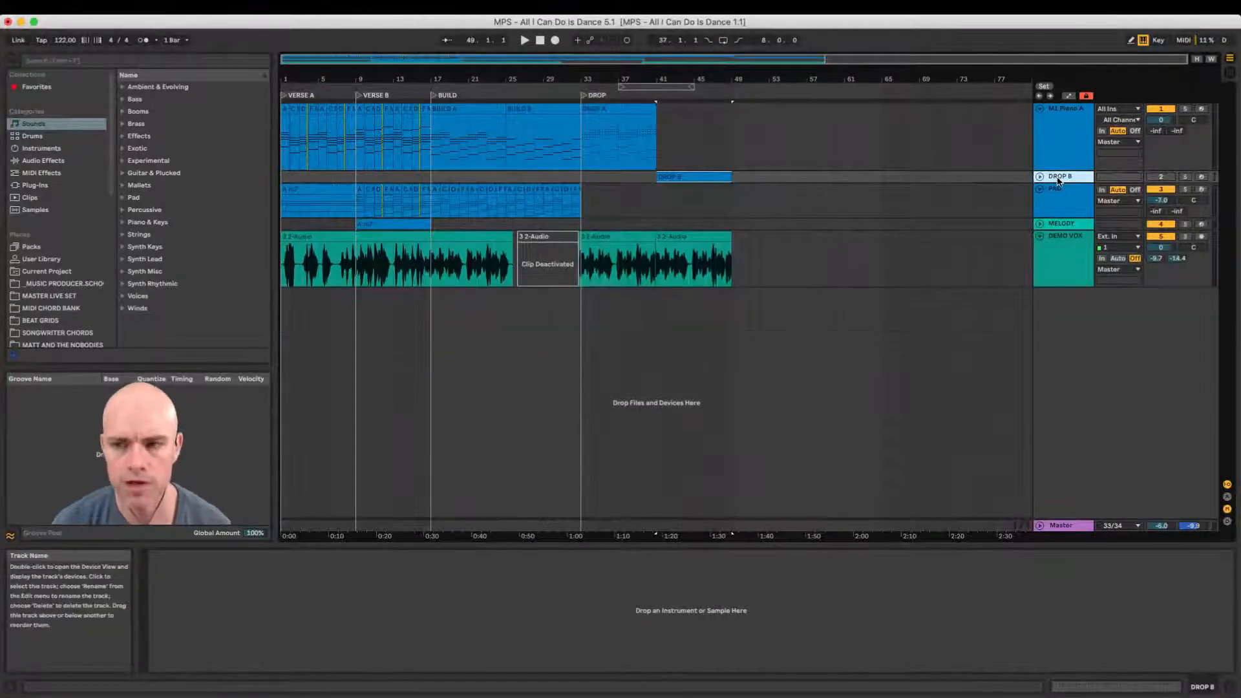
pyautogui.moveTo(1059, 180); pyautogui.dragTo(1058, 130)
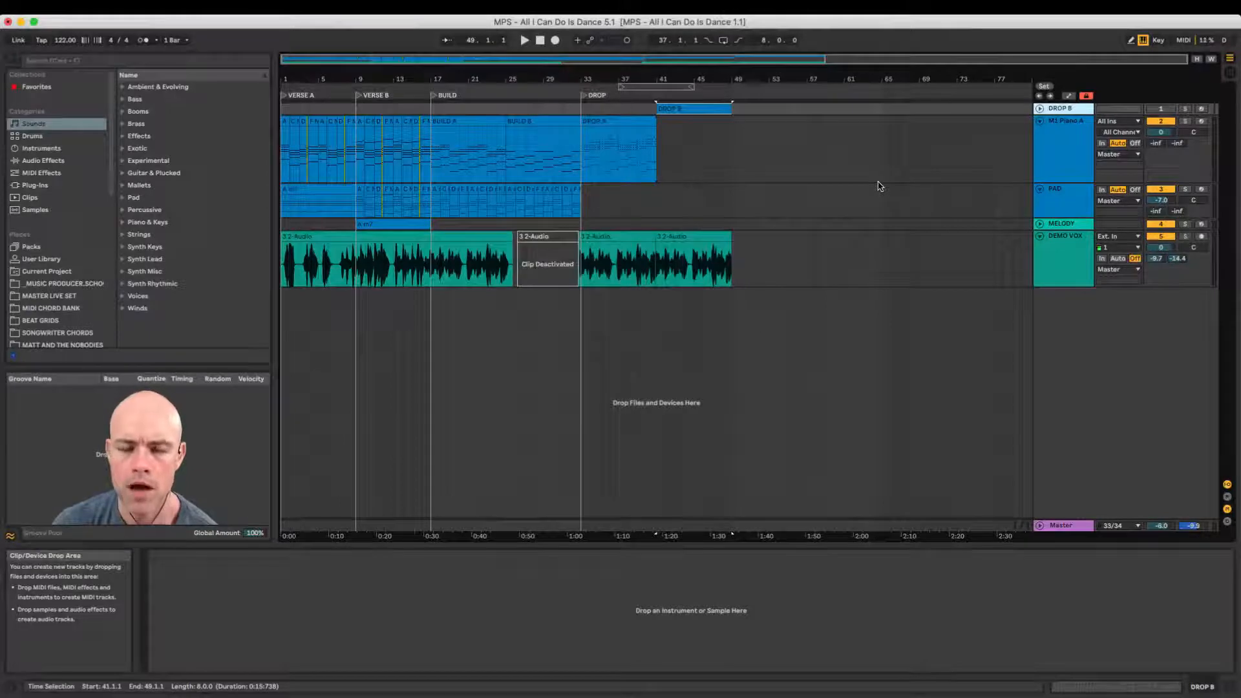
pyautogui.click(578, 170)
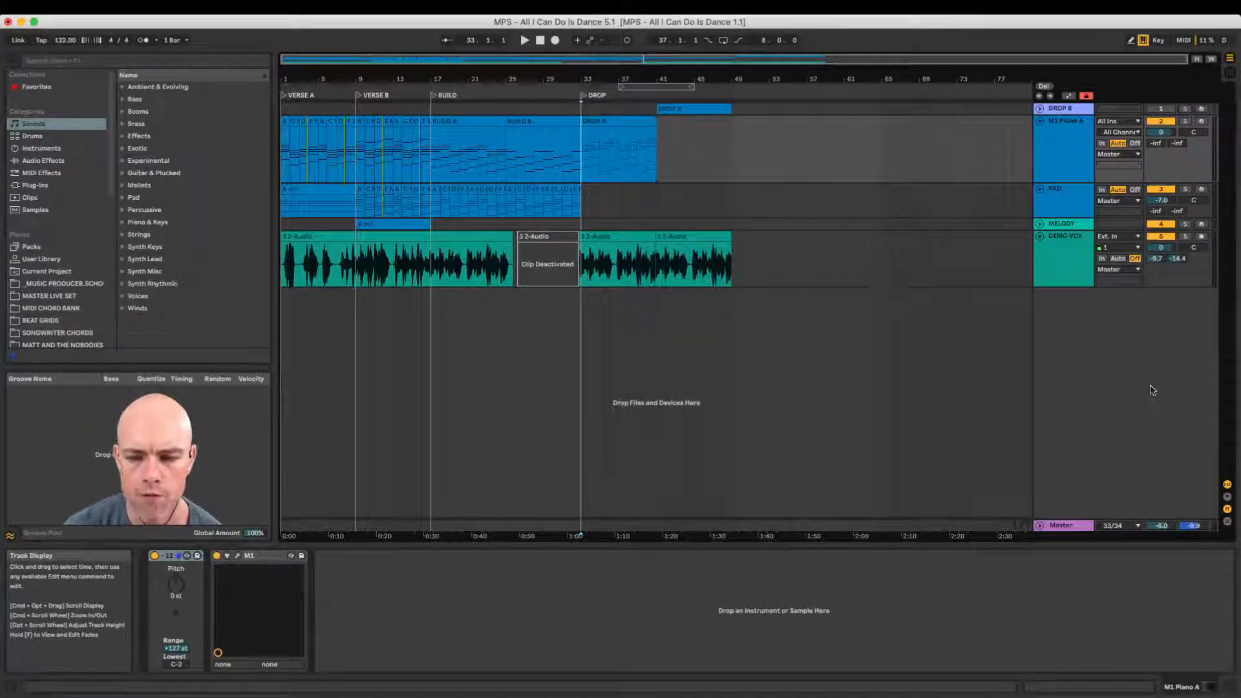
pyautogui.press('super+Tab')
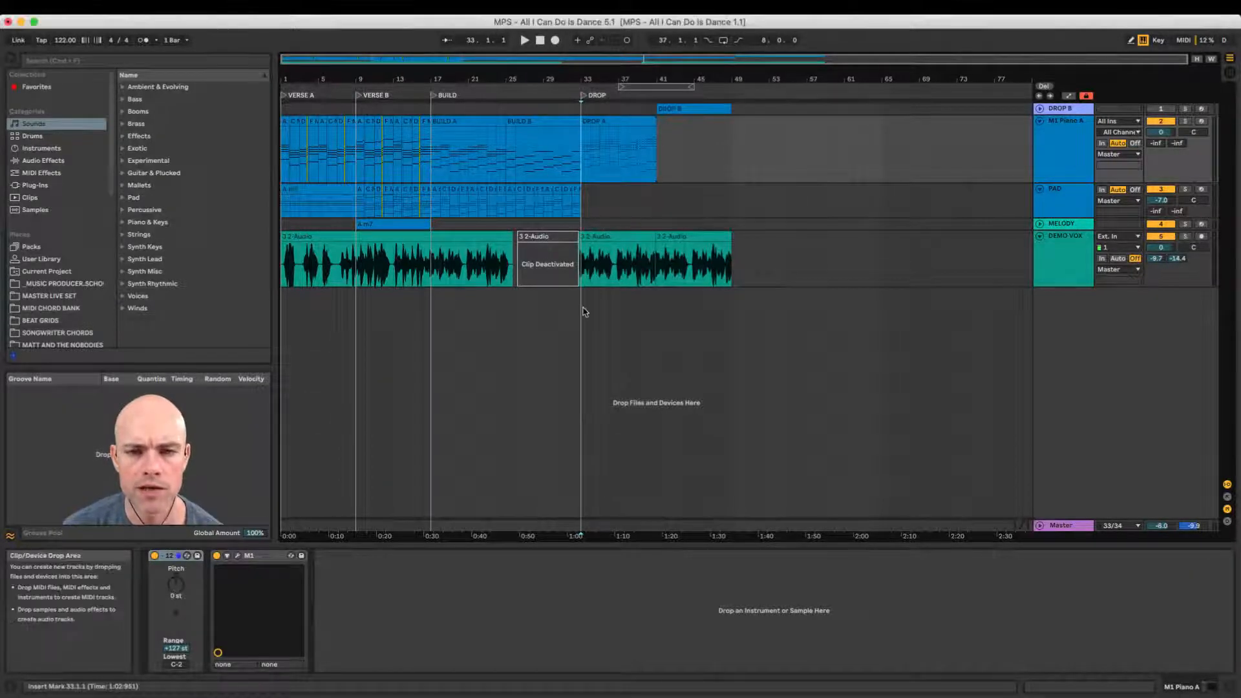
# Step: Duplicate the DROP A clip on the M1 Piano A track so the copy starts at bar 41
pyautogui.click(596, 207)
pyautogui.moveTo(596, 207); pyautogui.dragTo(719, 211)
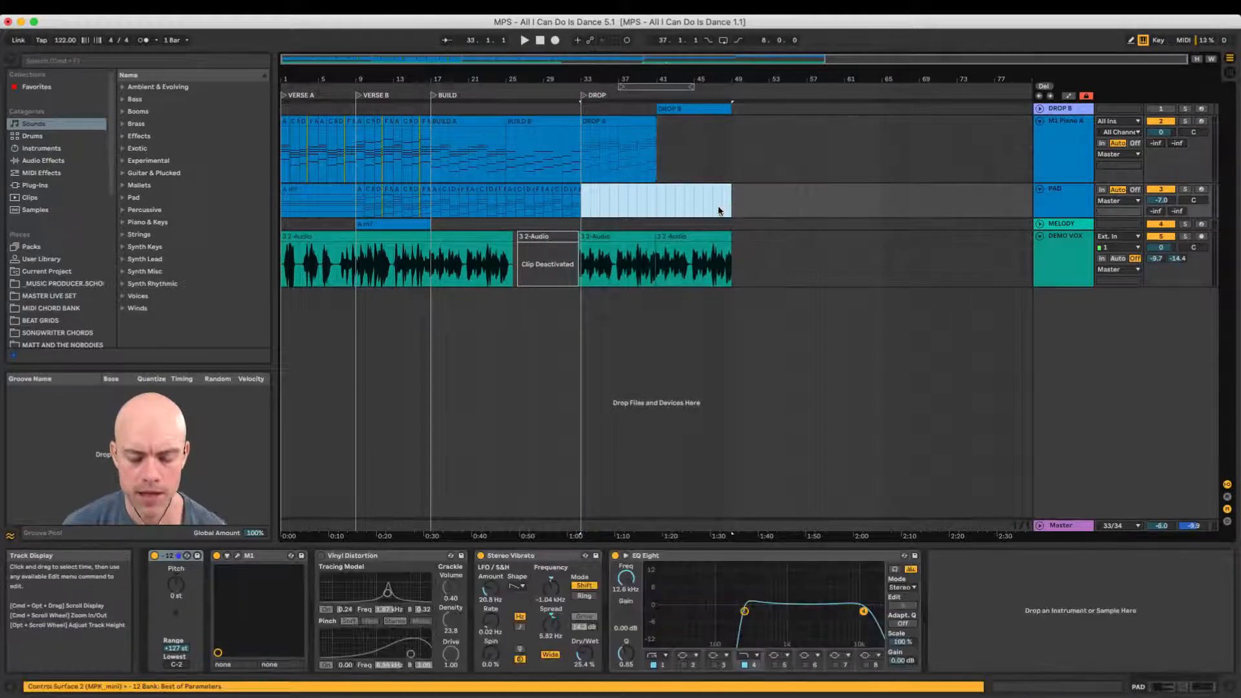
pyautogui.click(608, 122)
pyautogui.press('super+d')
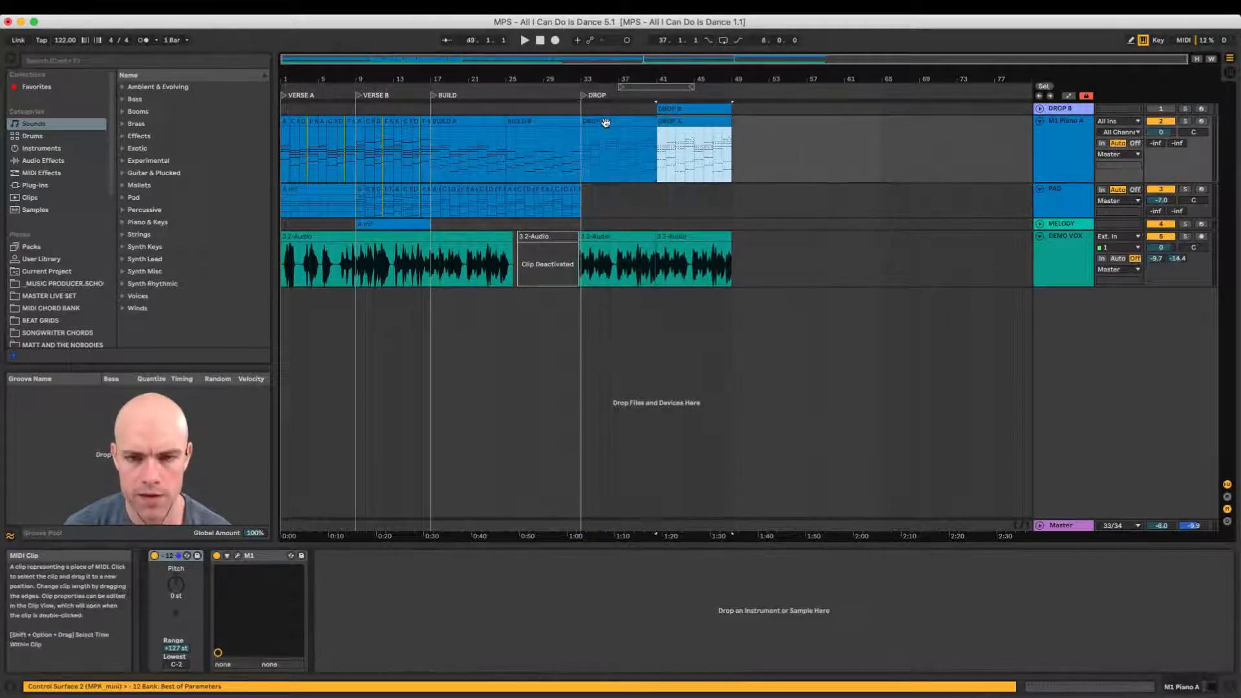
# Step: Add a locator named BREAKDOWN at bar 49 and loop the drop section from bar 33 to bar 49
pyautogui.moveTo(587, 208); pyautogui.dragTo(732, 199)
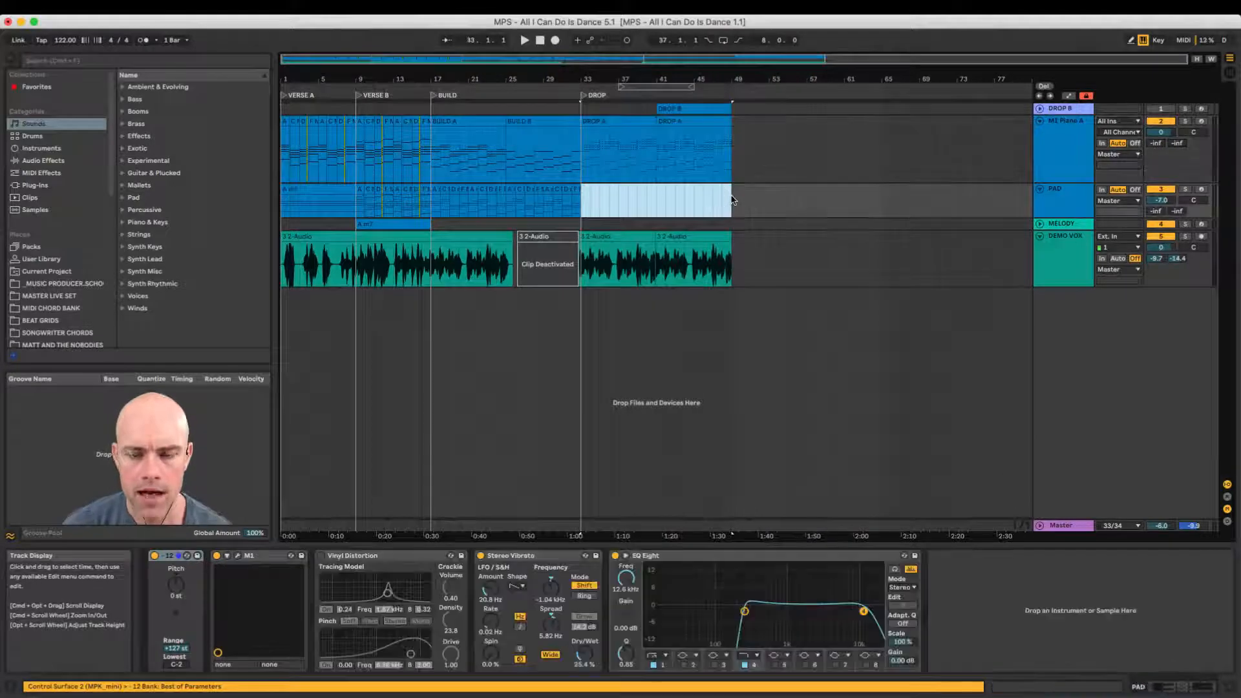
pyautogui.rightClick(733, 96)
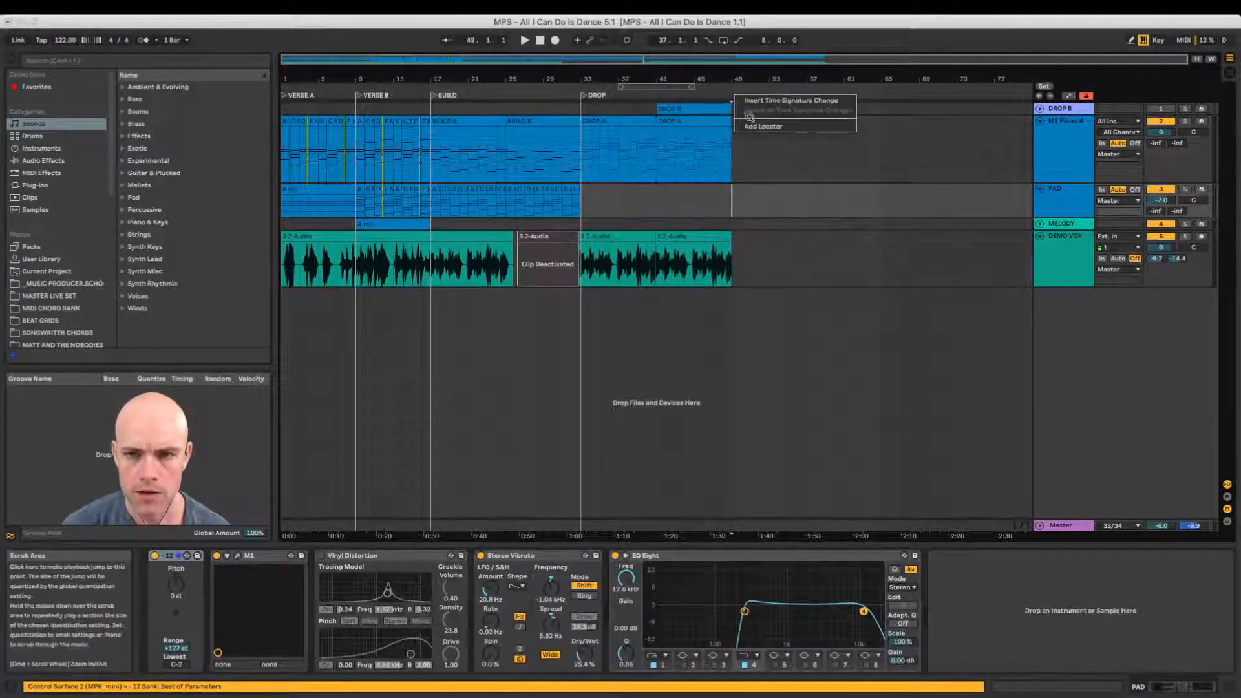
pyautogui.click(750, 125)
pyautogui.write('BREAKDOWN')
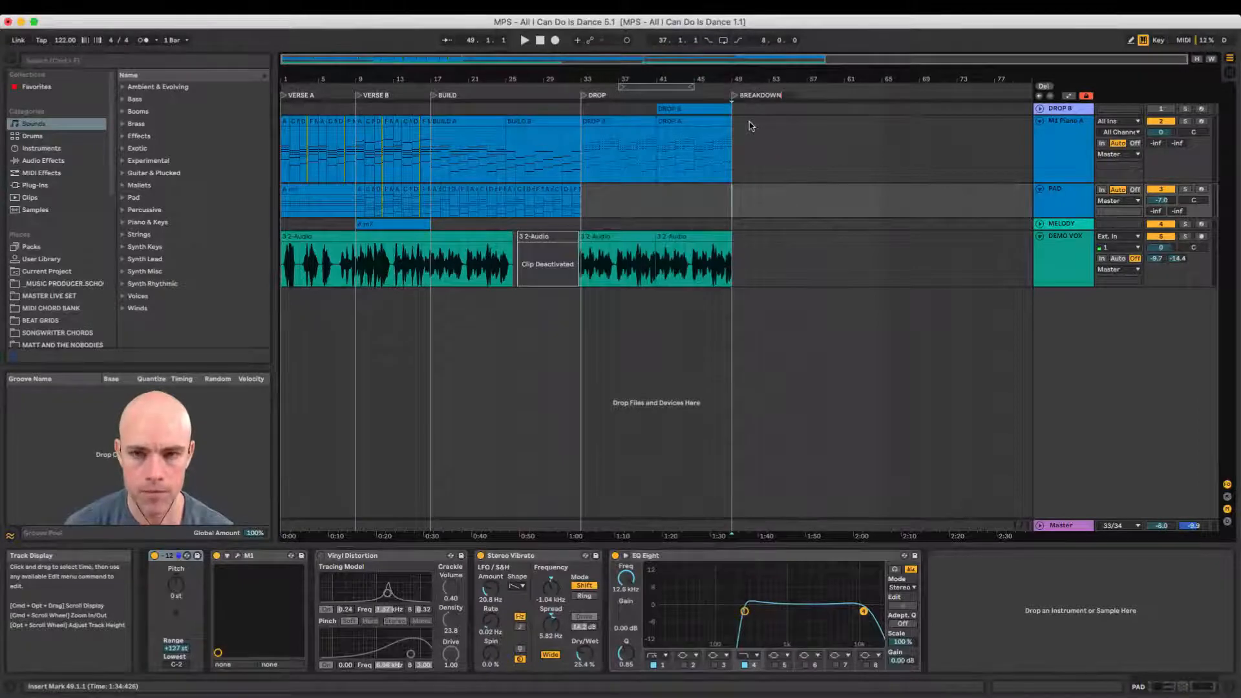
pyautogui.press('Return')
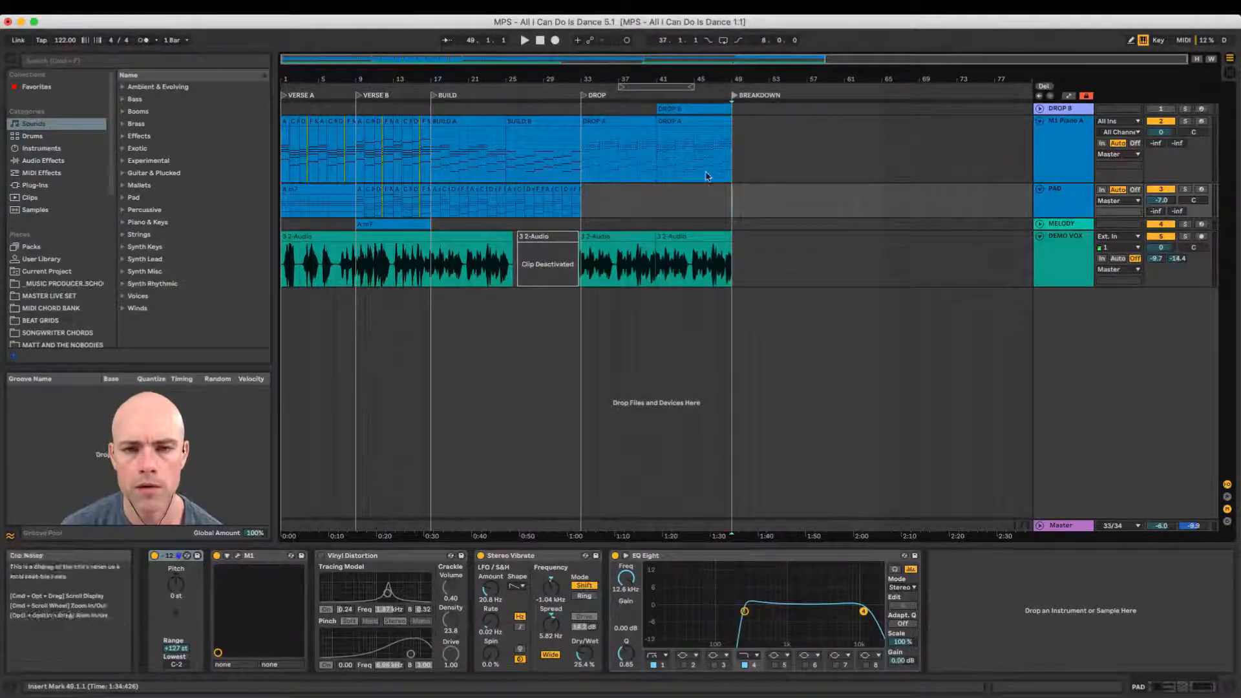
pyautogui.moveTo(581, 206); pyautogui.dragTo(727, 189)
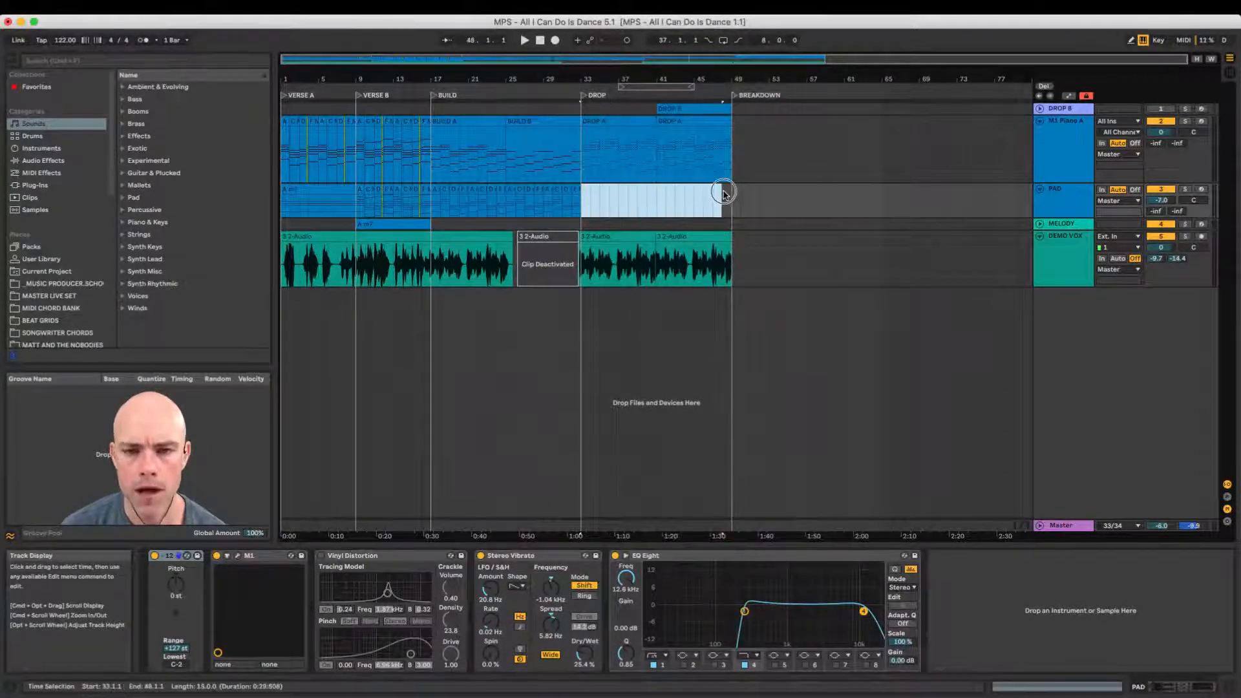
pyautogui.press('super+l')
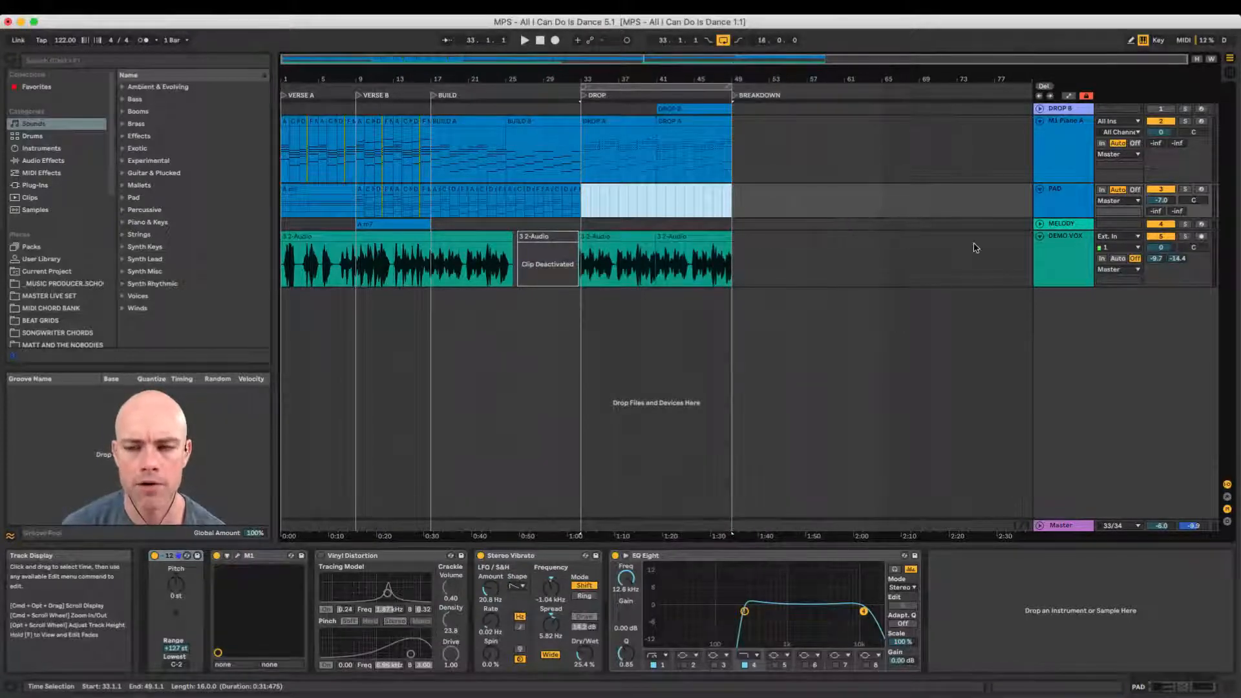
# Step: Color the DEMO VOX track and all of its audio clips magenta
pyautogui.click(1055, 238)
pyautogui.rightClick(1058, 239)
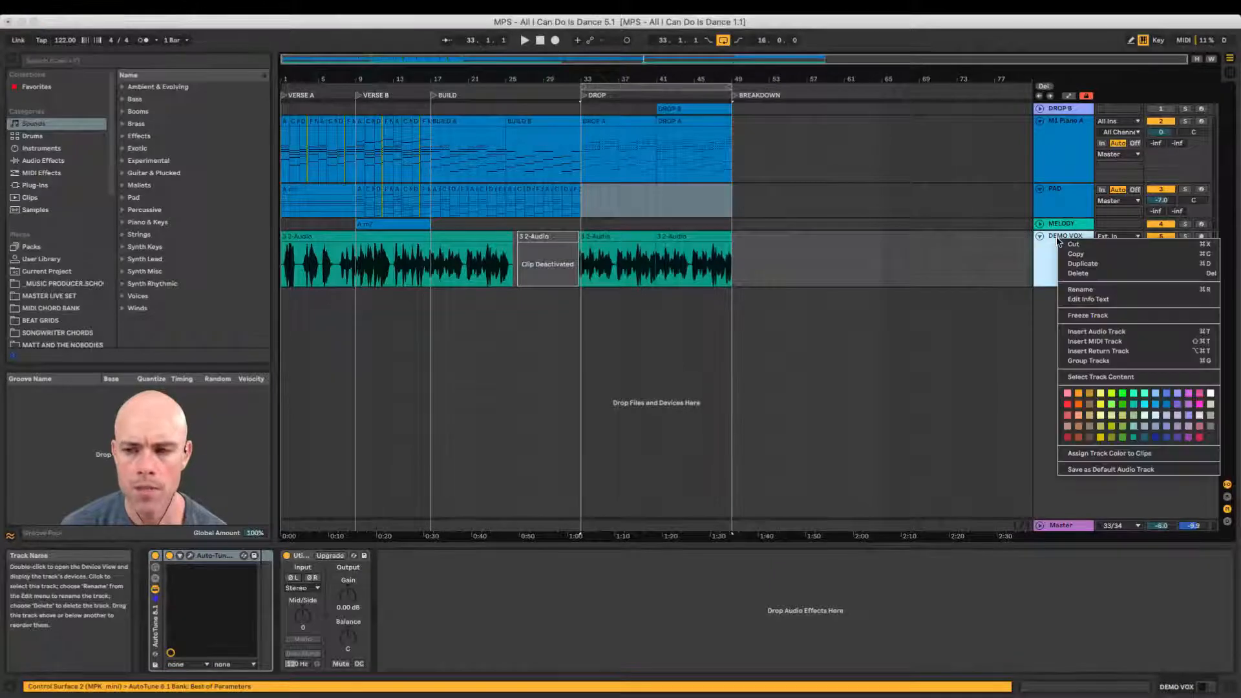
pyautogui.click(1199, 404)
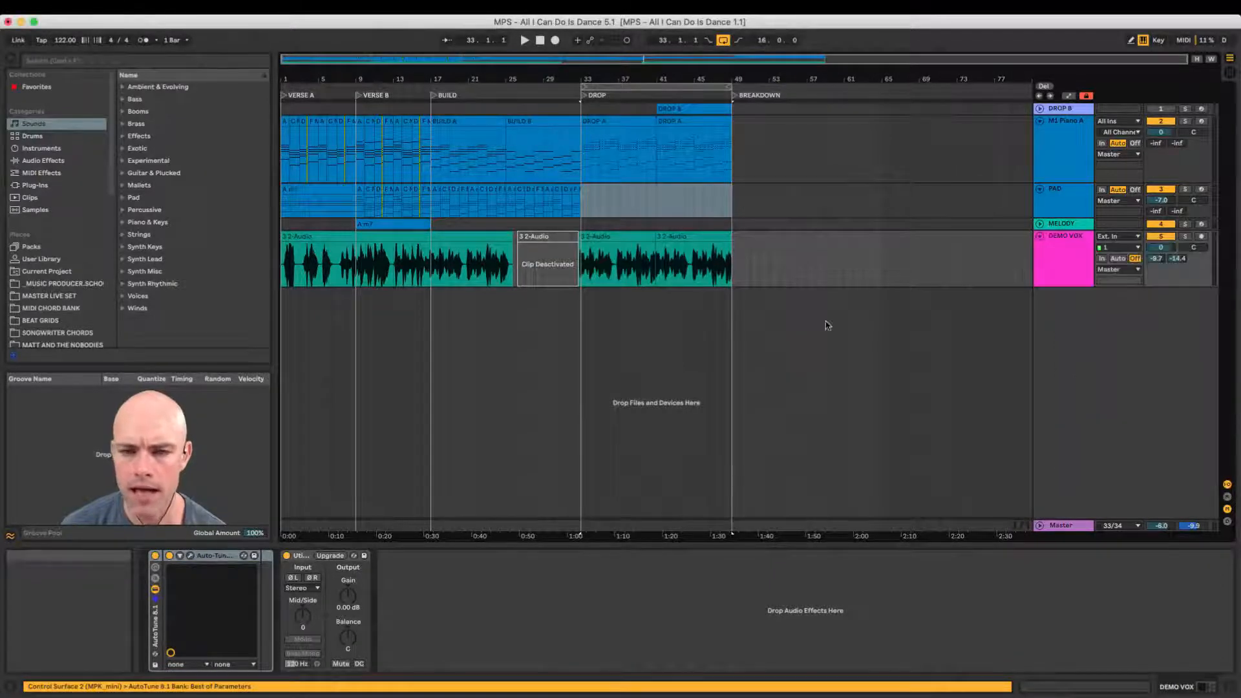
pyautogui.moveTo(760, 258); pyautogui.dragTo(188, 289)
pyautogui.rightClick(454, 242)
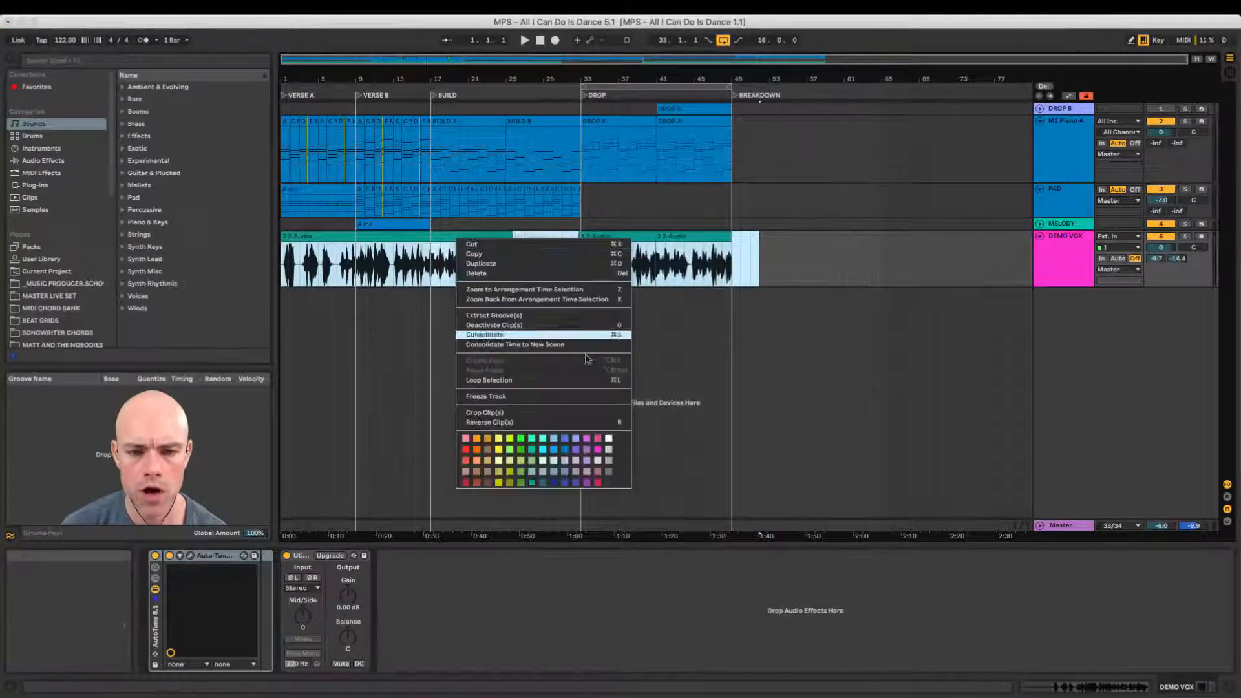
pyautogui.click(610, 442)
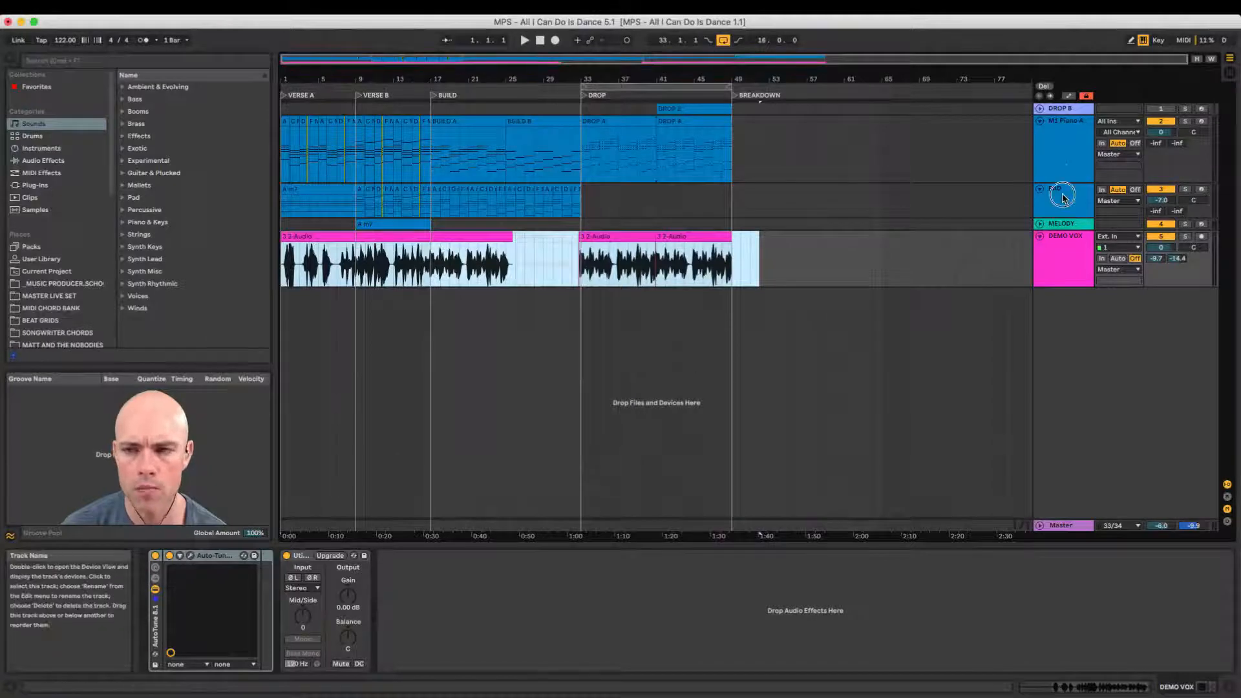
# Step: Color the M1 Piano A and PAD tracks bright green and select their clips through bar 49
pyautogui.click(1068, 125)
pyautogui.rightClick(1066, 123)
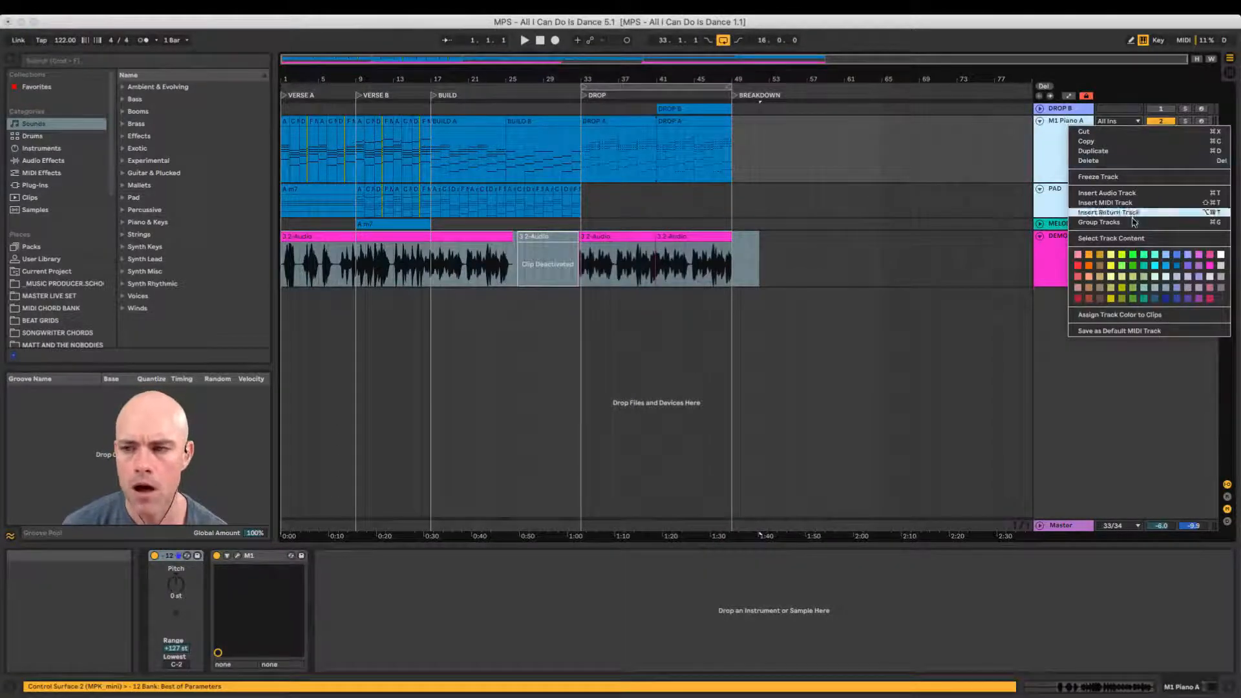
pyautogui.click(1133, 257)
pyautogui.moveTo(729, 155); pyautogui.dragTo(278, 213)
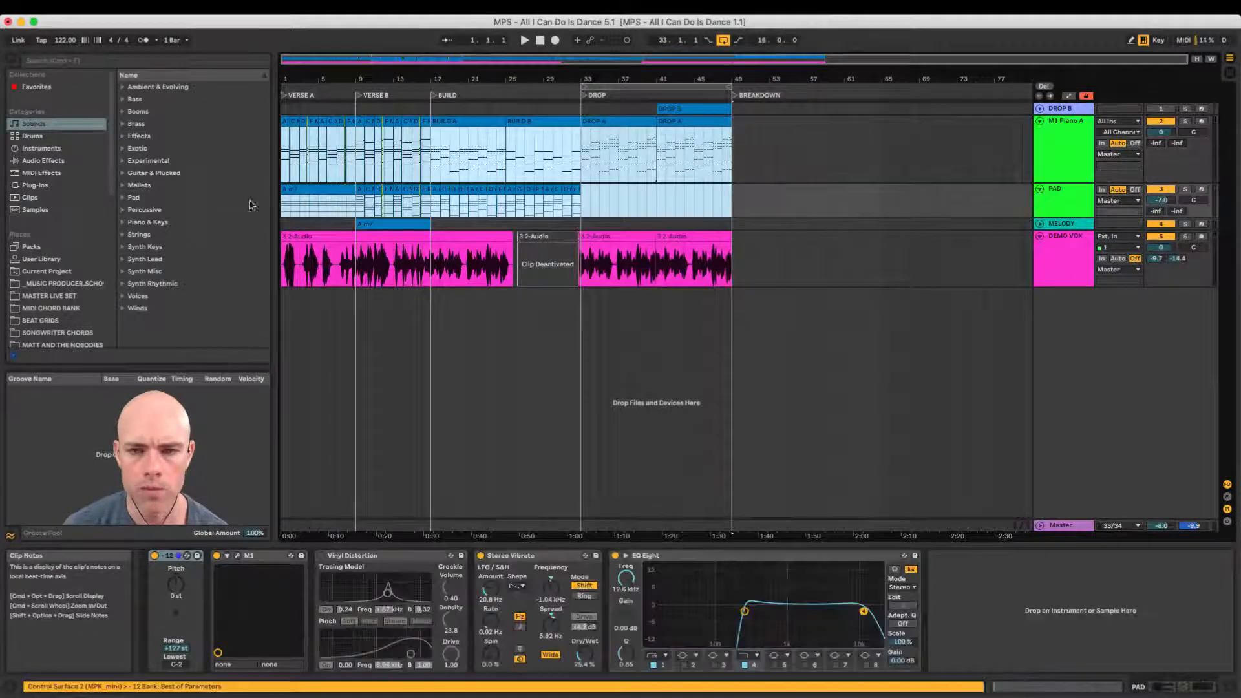
# Step: Color the MELODY, M1 Piano A and PAD tracks the same darker green
pyautogui.click(1060, 224)
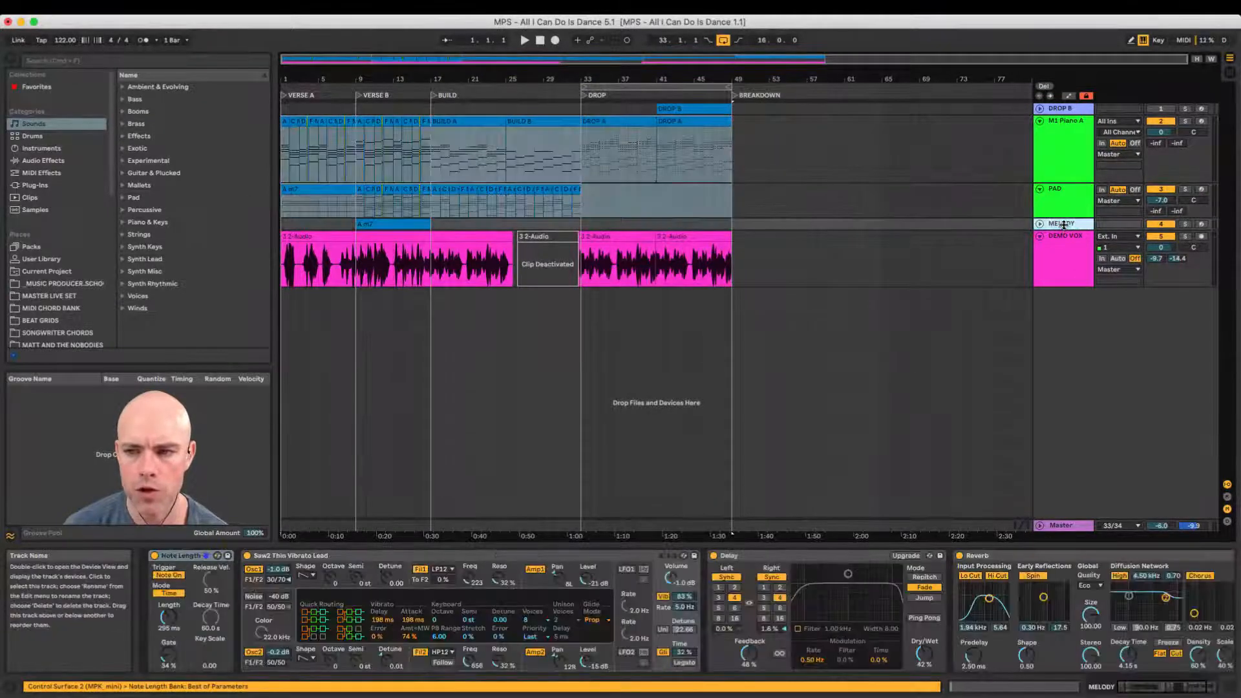
pyautogui.rightClick(1060, 224)
pyautogui.click(1059, 223)
pyautogui.rightClick(1060, 223)
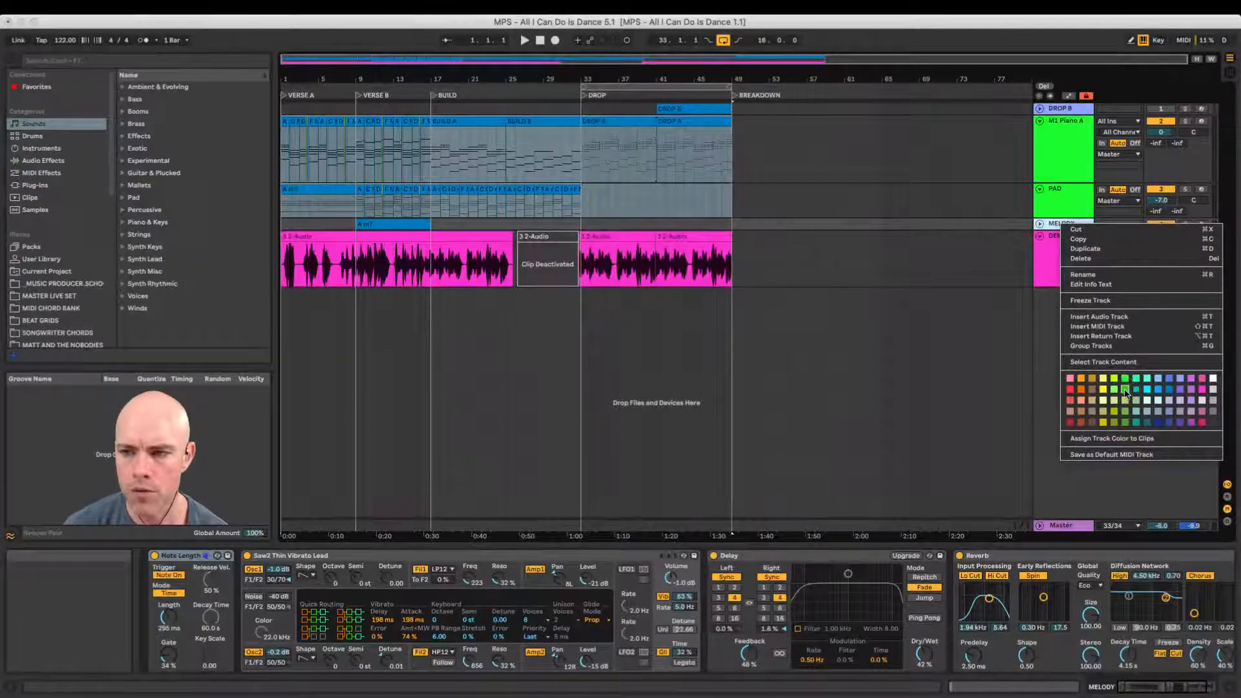
pyautogui.click(1125, 392)
pyautogui.click(1067, 138)
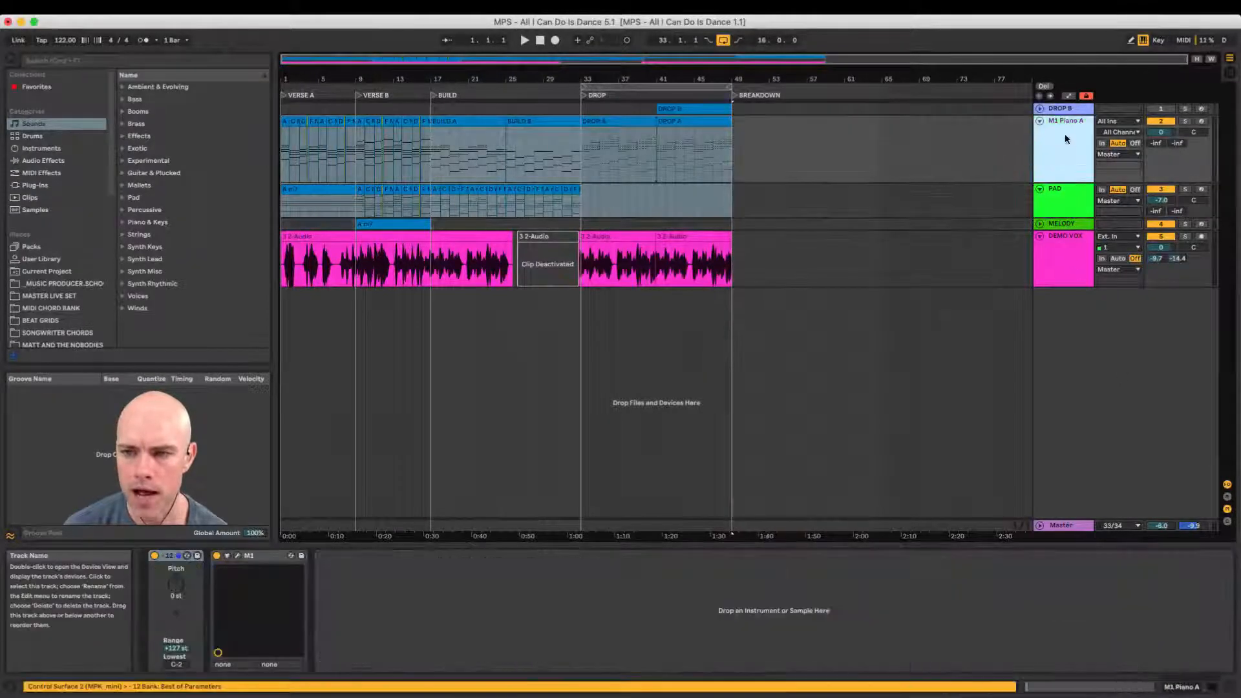
pyautogui.rightClick(1068, 223)
pyautogui.click(1133, 371)
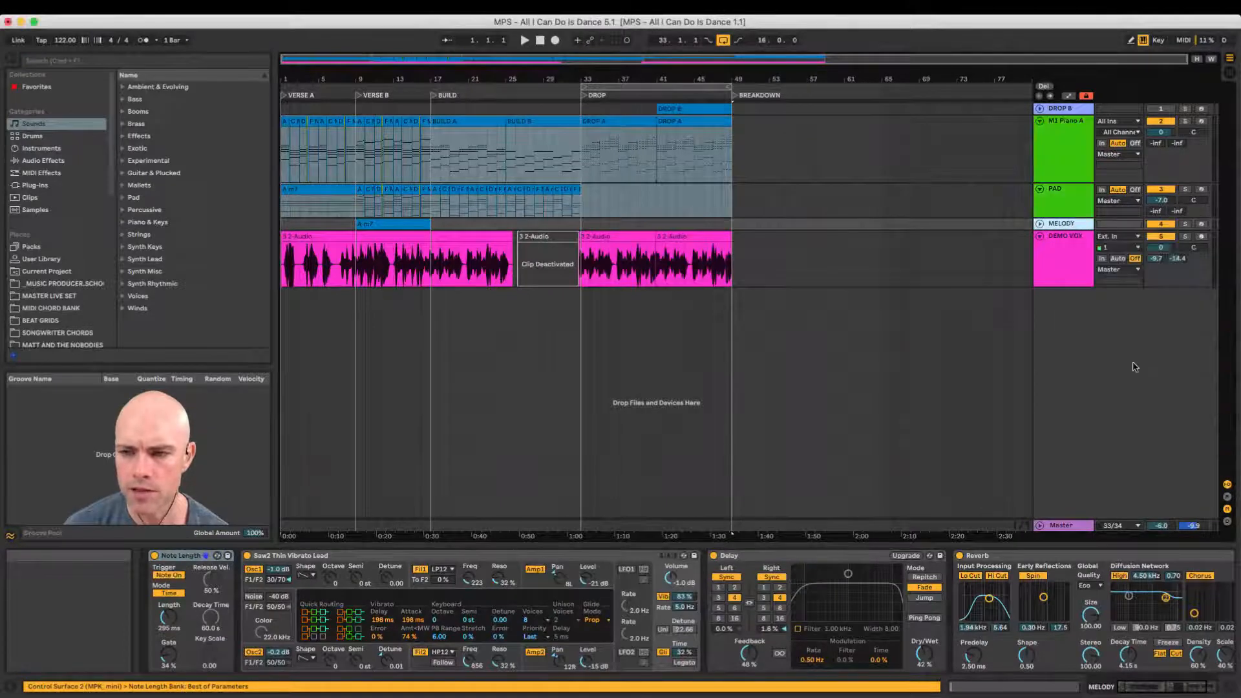
# Step: Color the DROP B track green and give all clips from DROP B down to MELODY a matching green
pyautogui.click(737, 145)
pyautogui.click(734, 144)
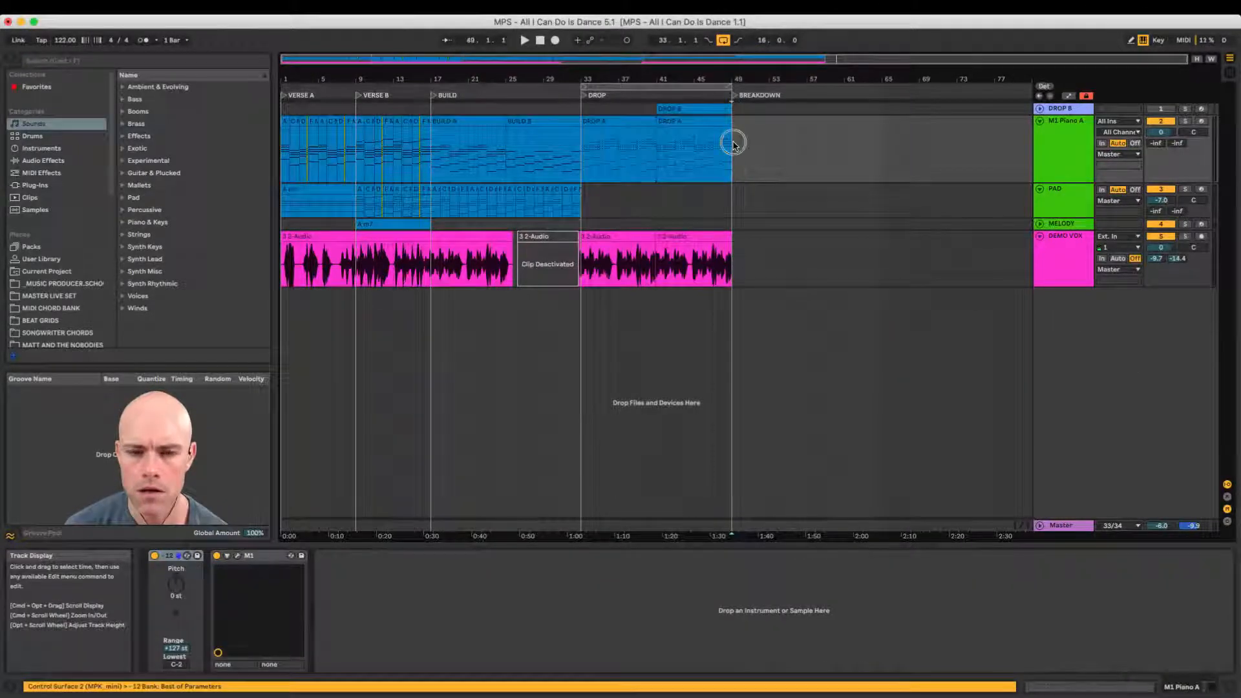
pyautogui.rightClick(1068, 109)
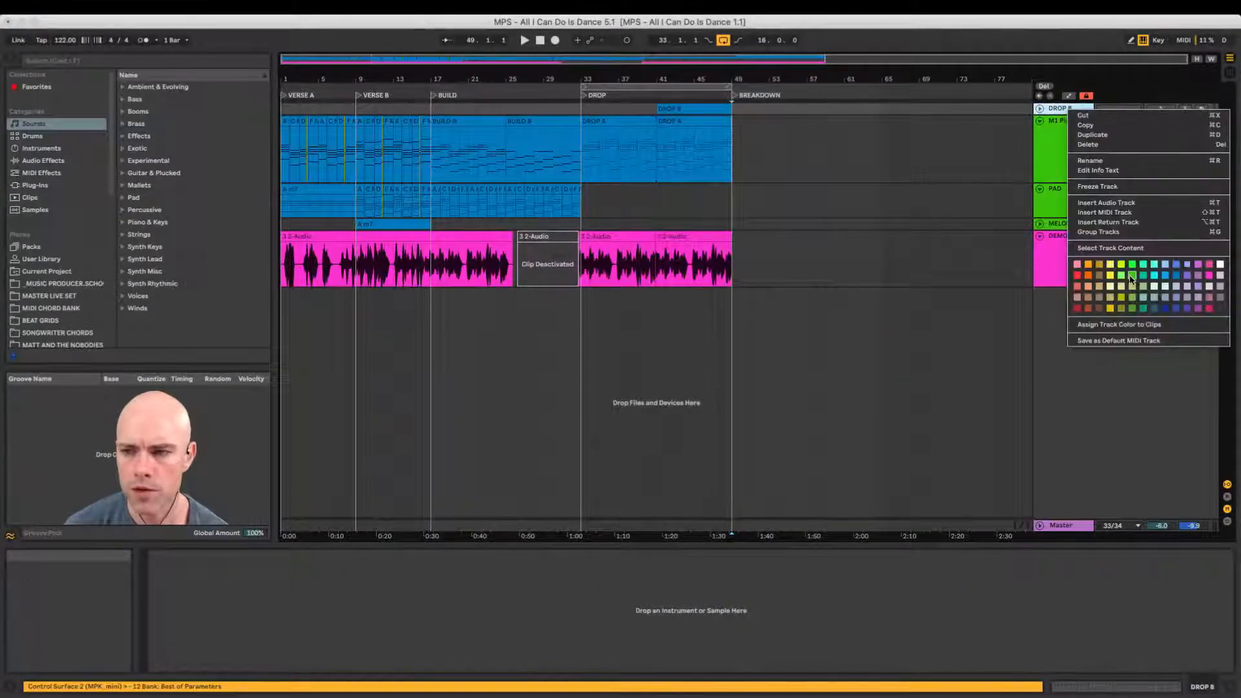
pyautogui.press('Escape')
pyautogui.moveTo(735, 112); pyautogui.dragTo(226, 224)
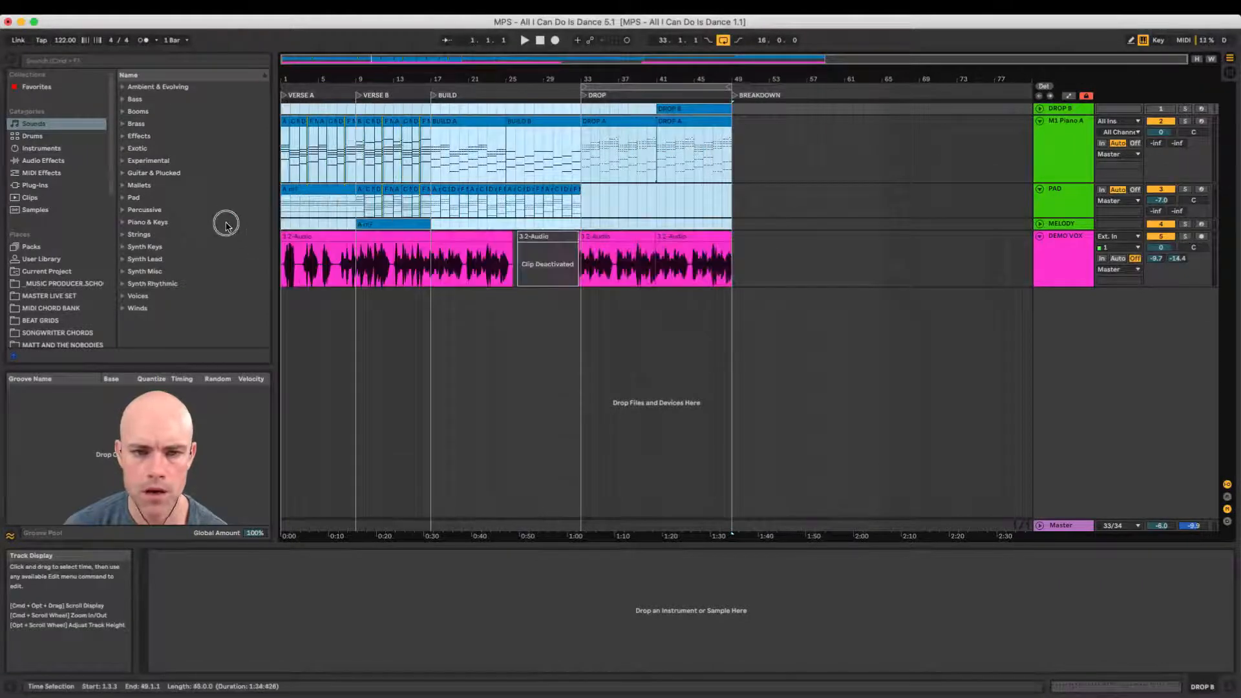
pyautogui.rightClick(666, 109)
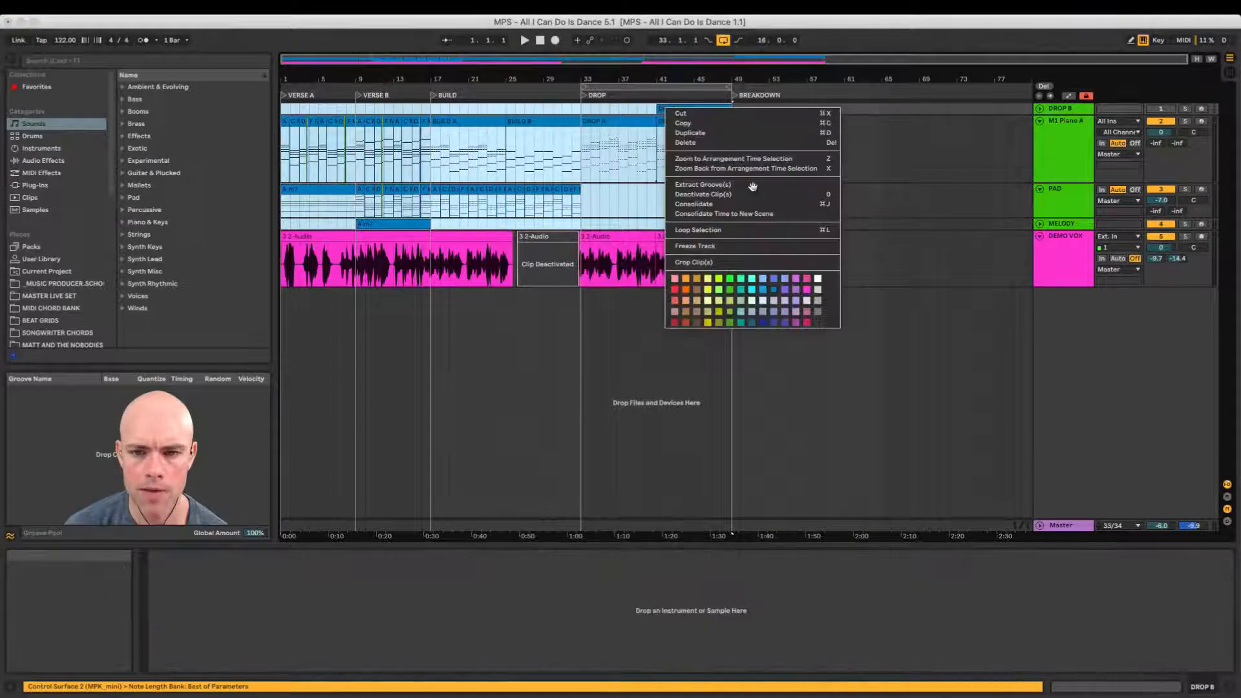
pyautogui.click(733, 289)
pyautogui.click(780, 166)
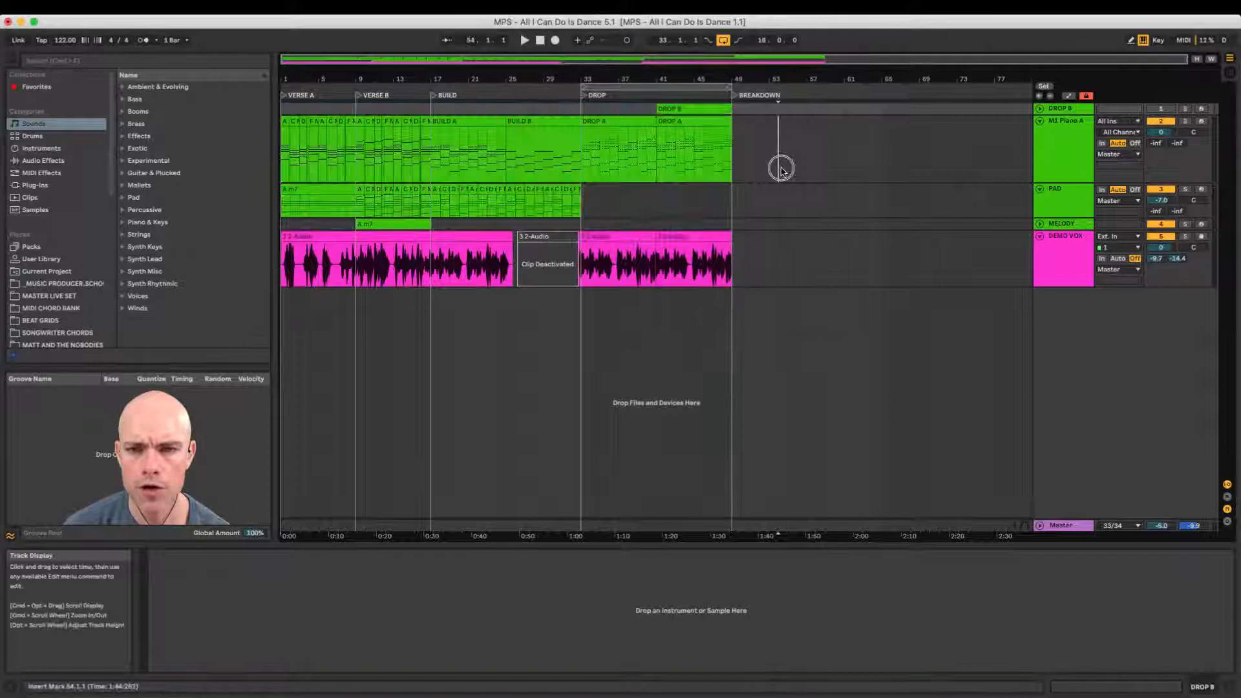
# Step: Fold the PAD and M1 Piano A tracks and insert a blue MIDI track named BASS below MELODY
pyautogui.click(1039, 189)
pyautogui.click(1040, 121)
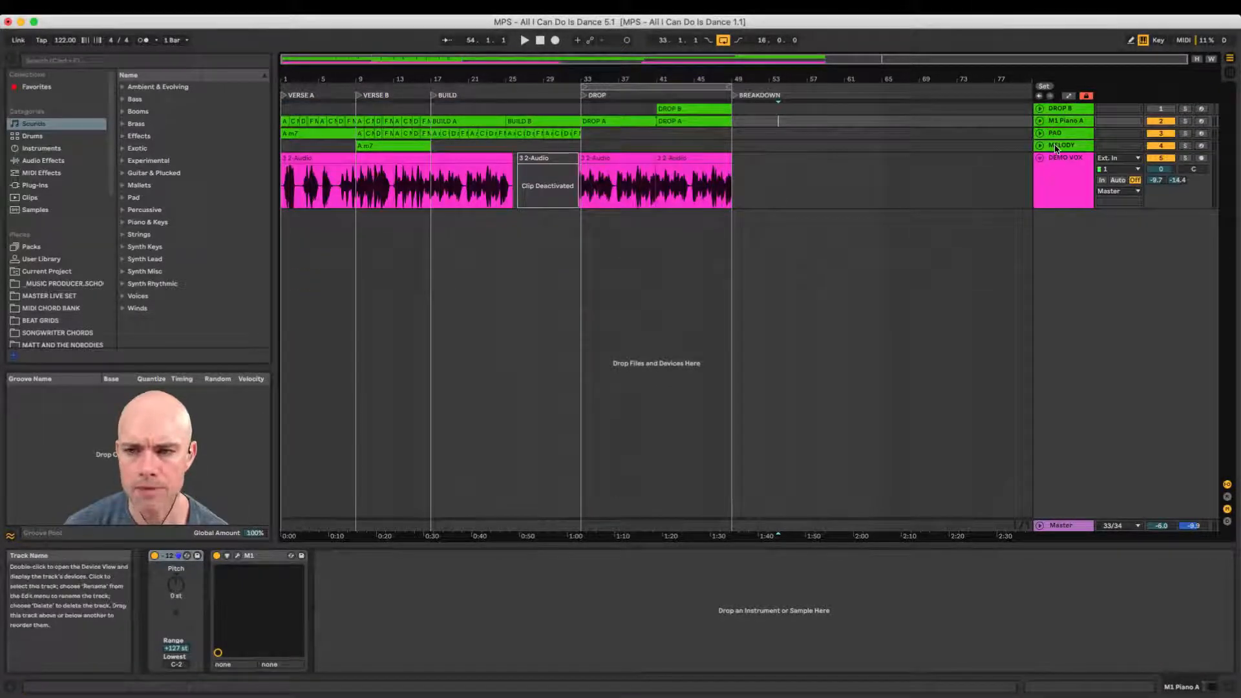
pyautogui.click(1057, 146)
pyautogui.press('super+shift+t')
pyautogui.click(1057, 161)
pyautogui.press('super+r')
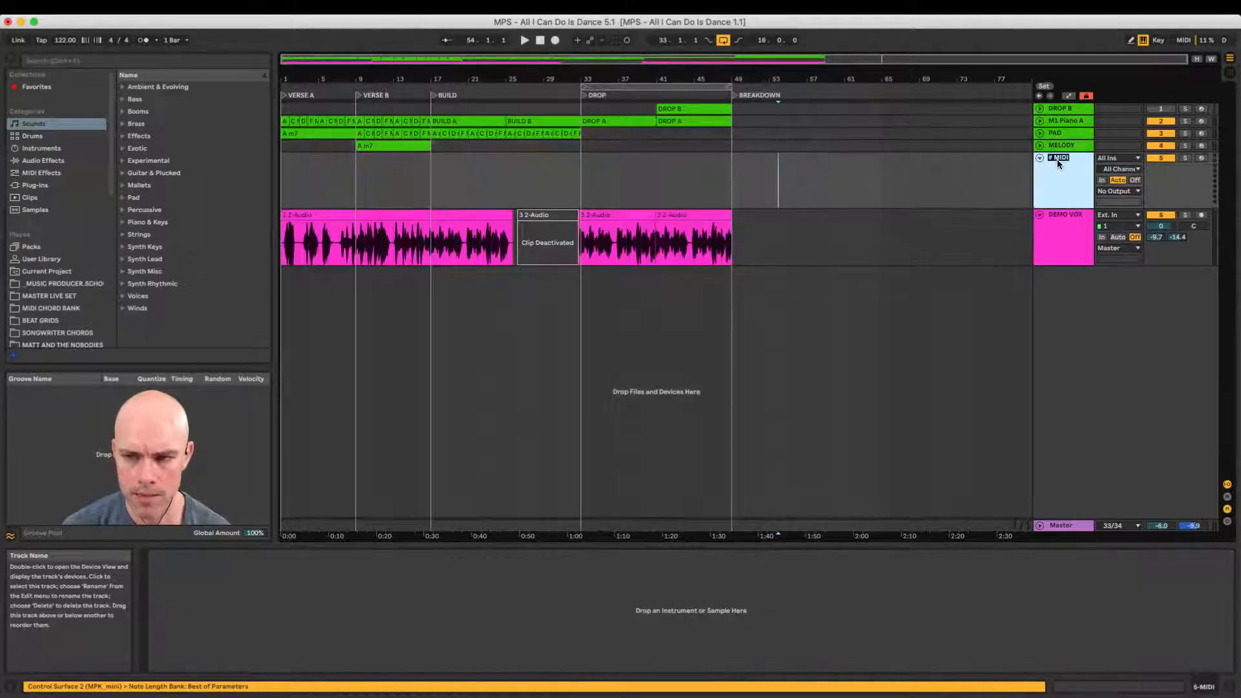
pyautogui.rightClick(1057, 161)
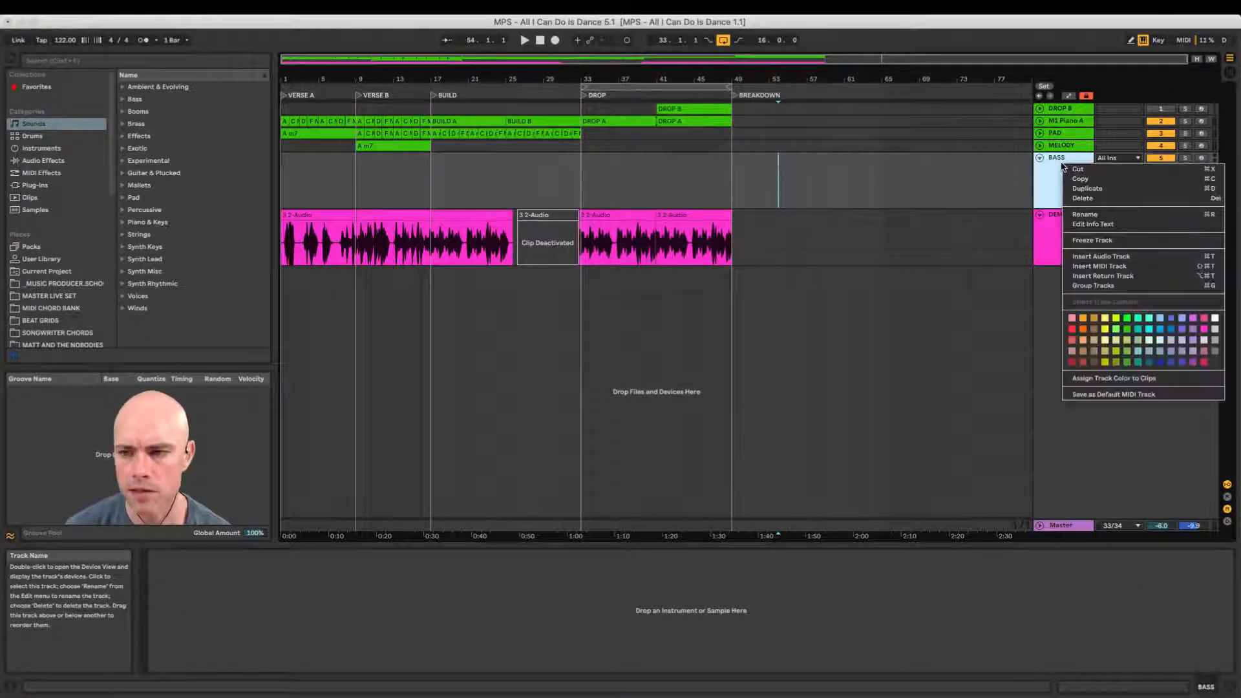
pyautogui.click(1171, 329)
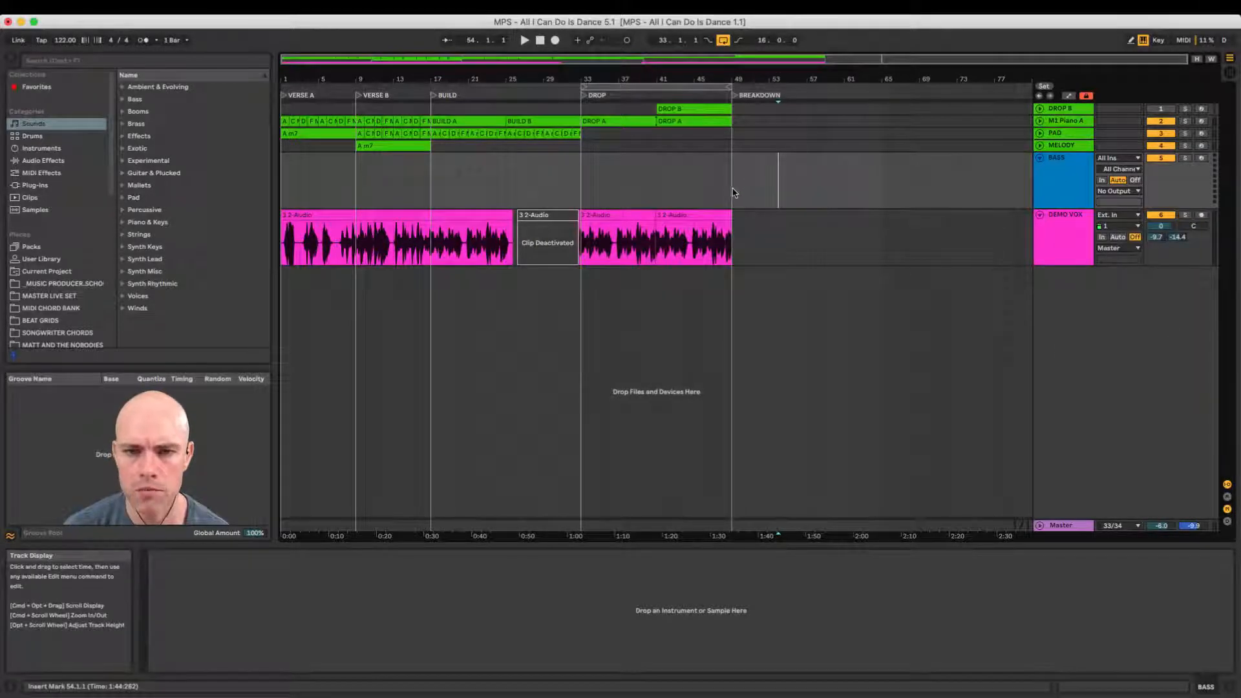
pyautogui.moveTo(734, 192); pyautogui.dragTo(579, 186)
pyautogui.doubleClick(611, 174)
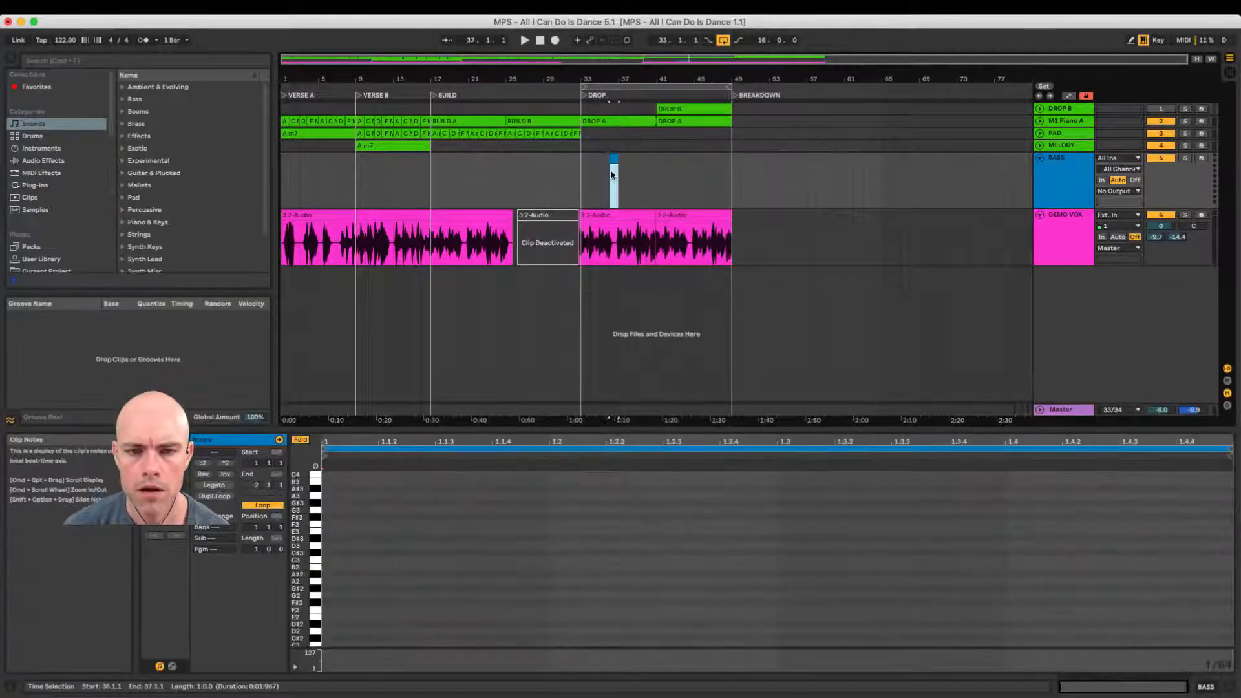
pyautogui.click(584, 182)
pyautogui.press('super+z')
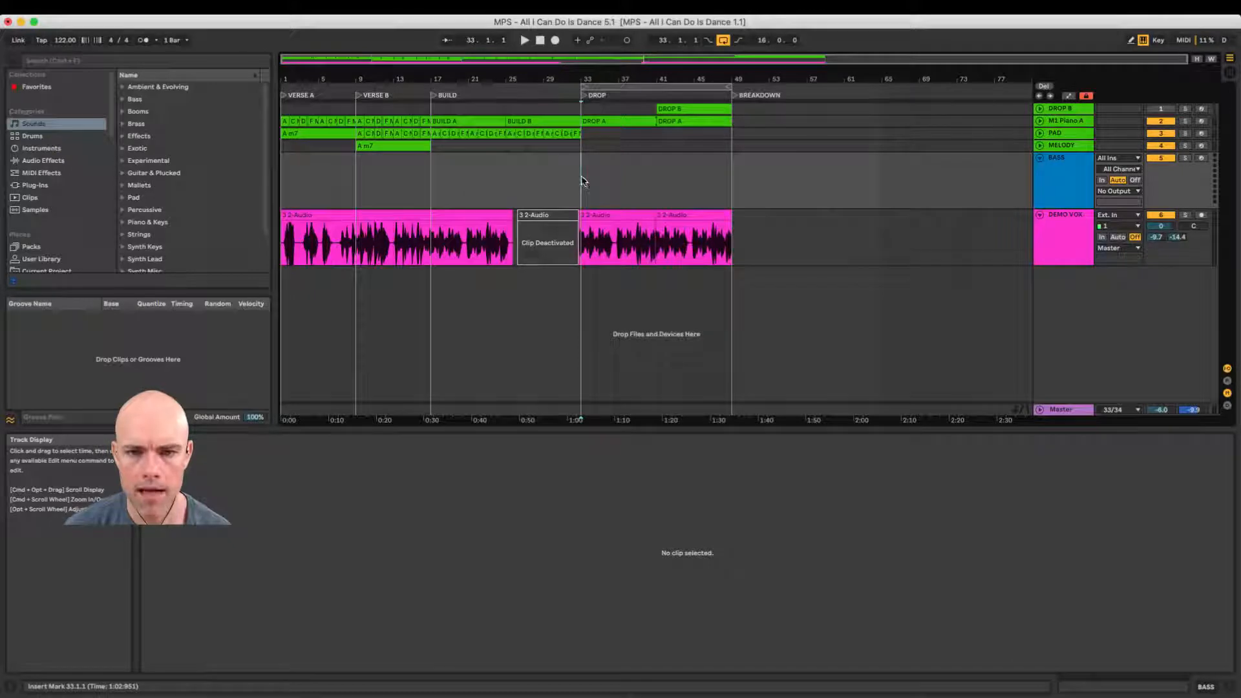
# Step: Create an empty MIDI clip on the BASS track from bar 33 to bar 49
pyautogui.moveTo(581, 178); pyautogui.dragTo(700, 168)
pyautogui.doubleClick(700, 168)
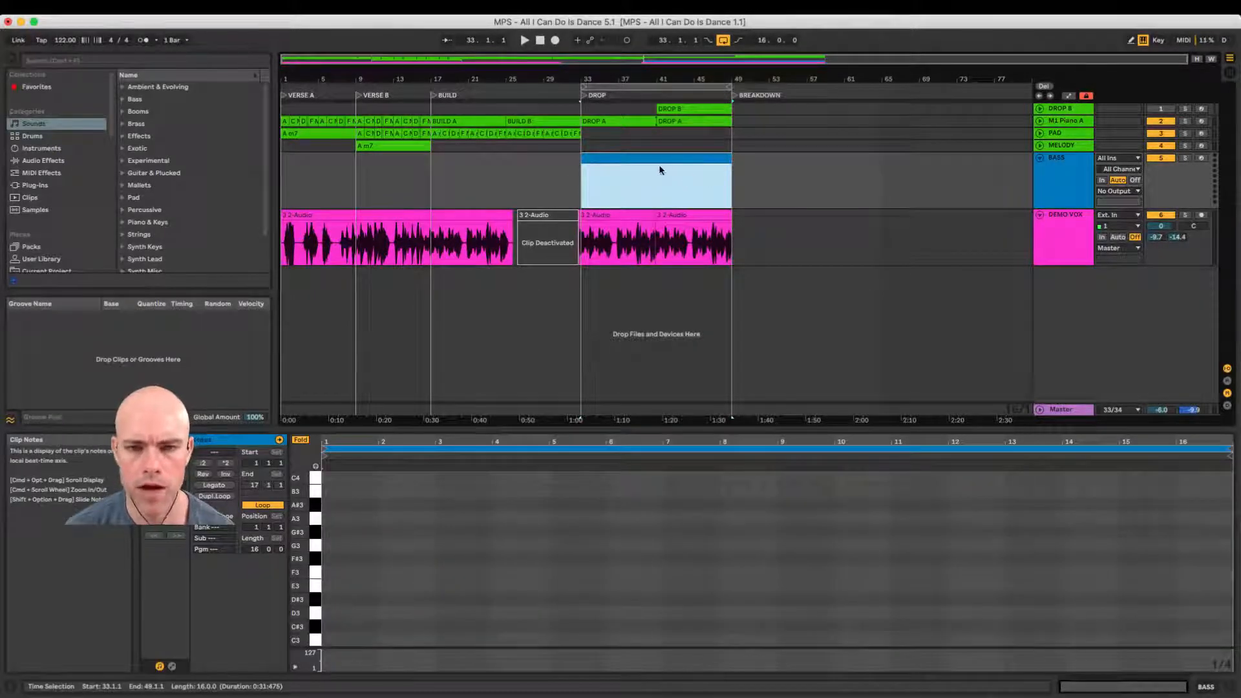
# Step: Select the BASS track and audition the presets in the Bass sounds category, from Analog Saw Bass through Bass Wobbly Flag
pyautogui.click(1054, 162)
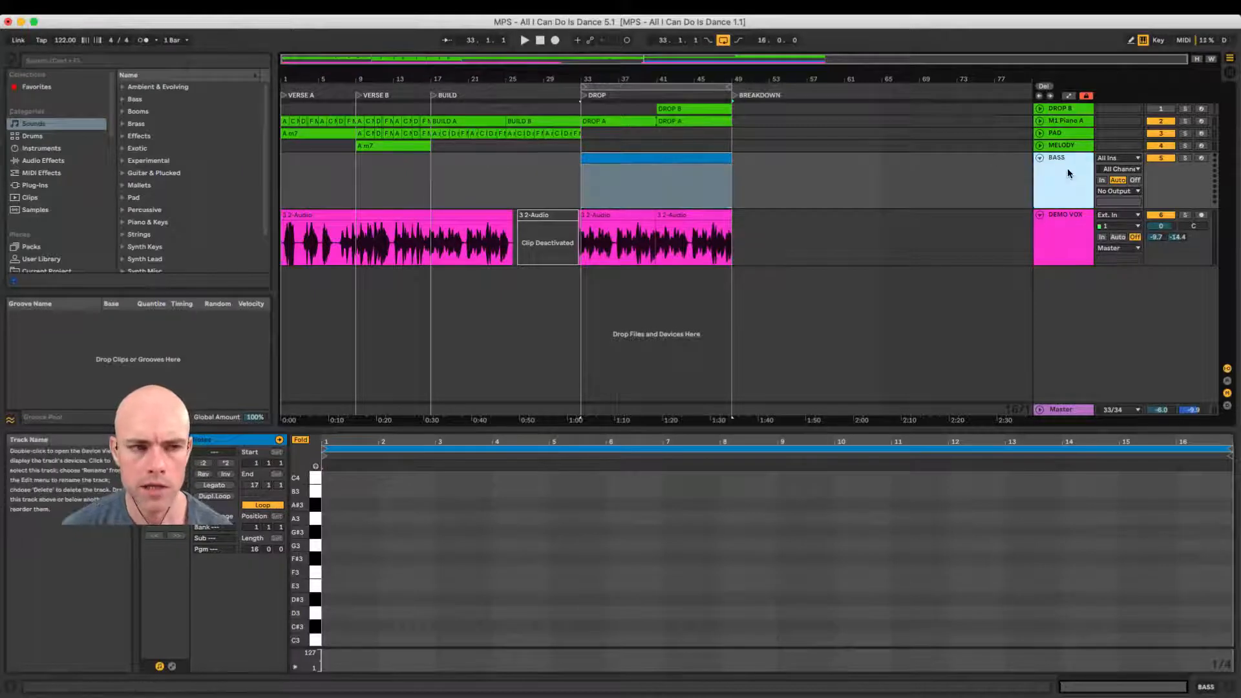
pyautogui.click(123, 100)
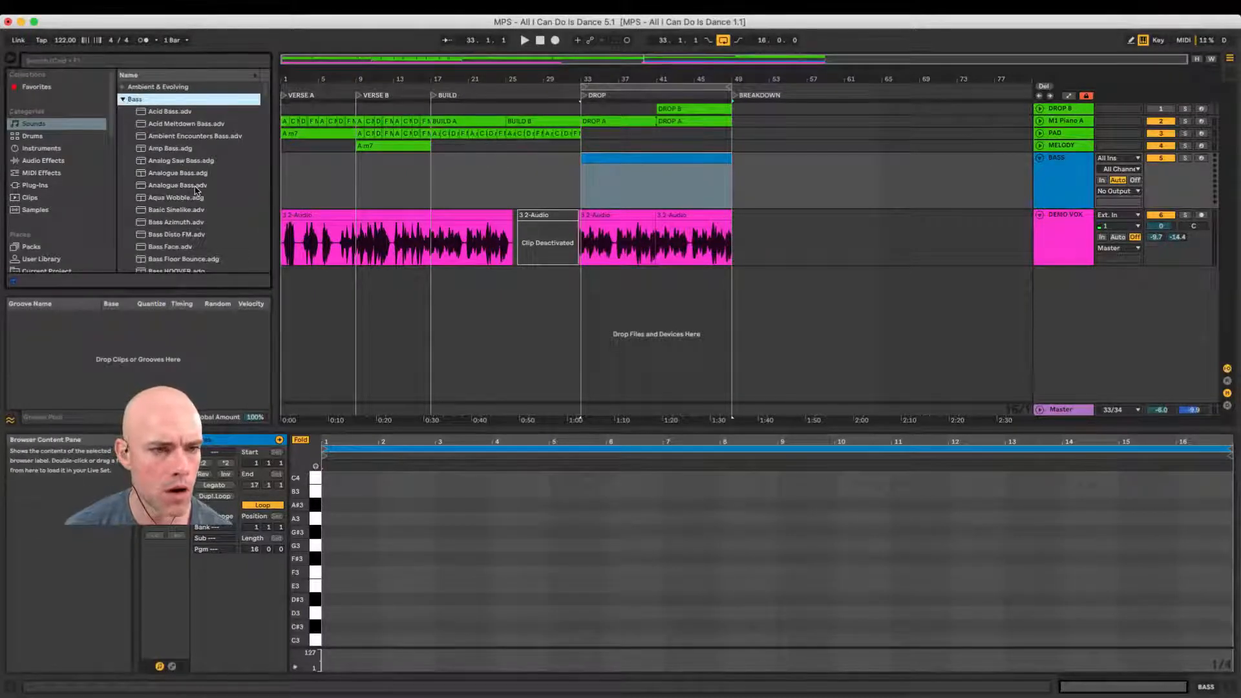
pyautogui.click(190, 163)
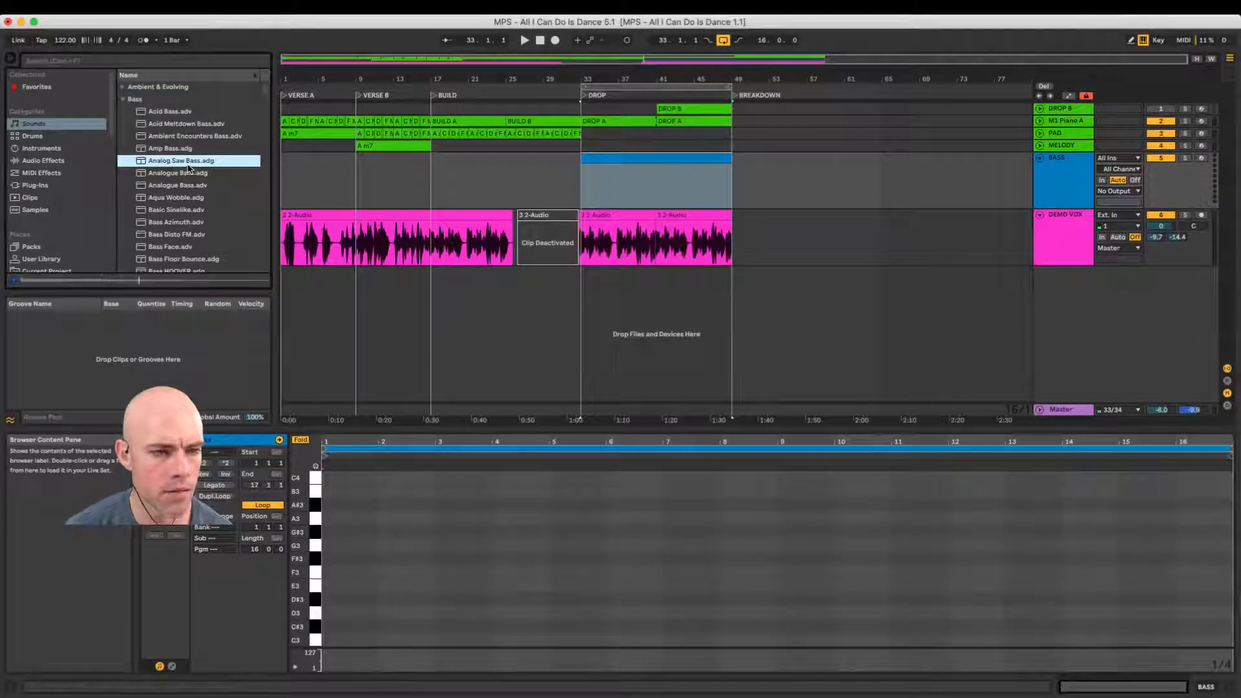
pyautogui.click(186, 212)
pyautogui.click(184, 235)
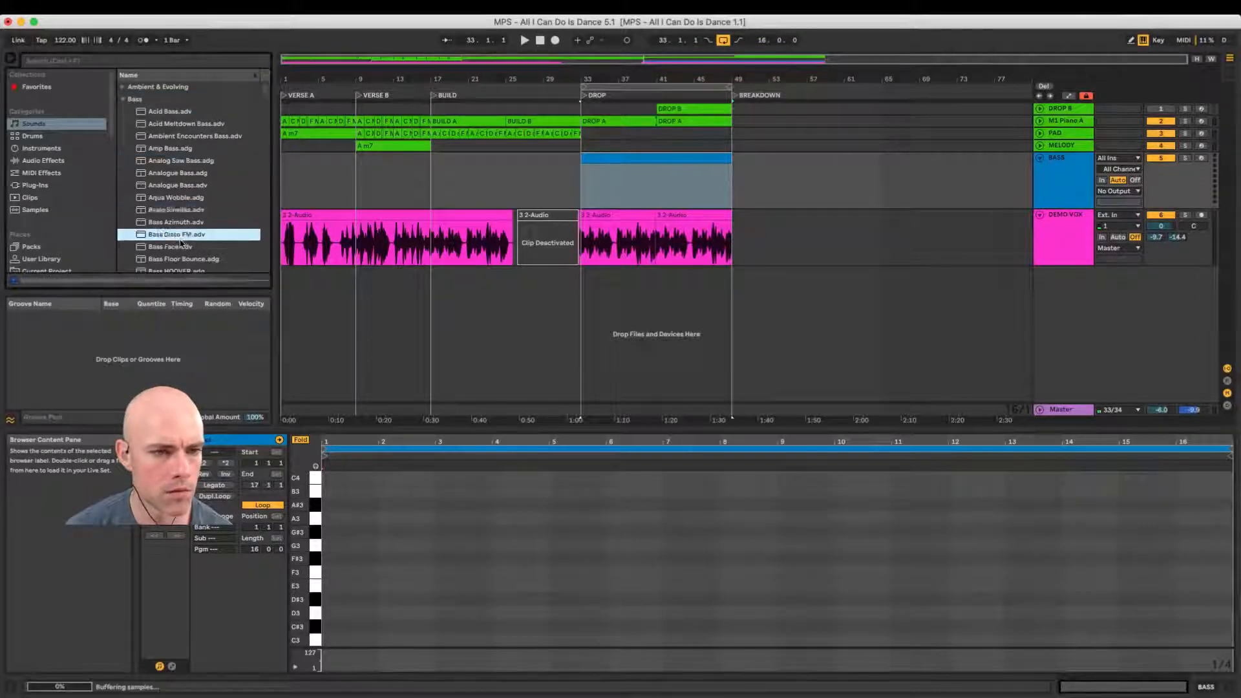
pyautogui.click(183, 247)
pyautogui.scroll(-2, 186, 229)
pyautogui.click(186, 233)
pyautogui.click(185, 245)
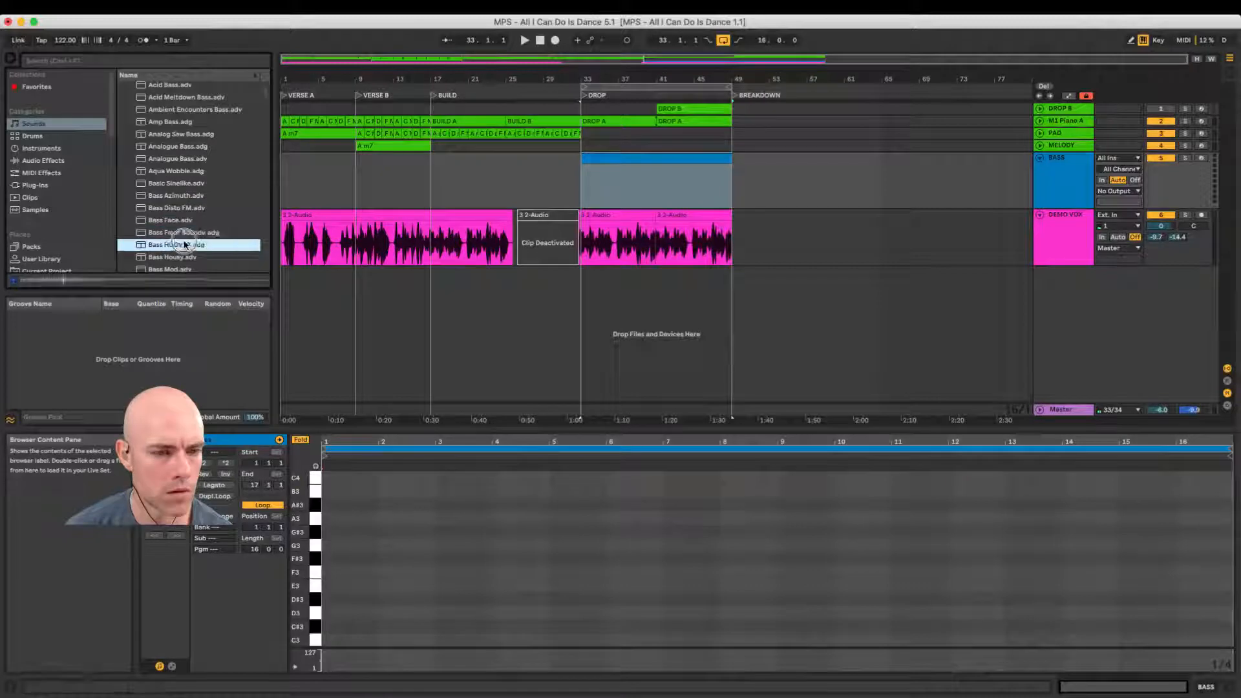
pyautogui.scroll(-2, 187, 235)
pyautogui.click(187, 233)
pyautogui.click(186, 245)
pyautogui.scroll(-3, 186, 245)
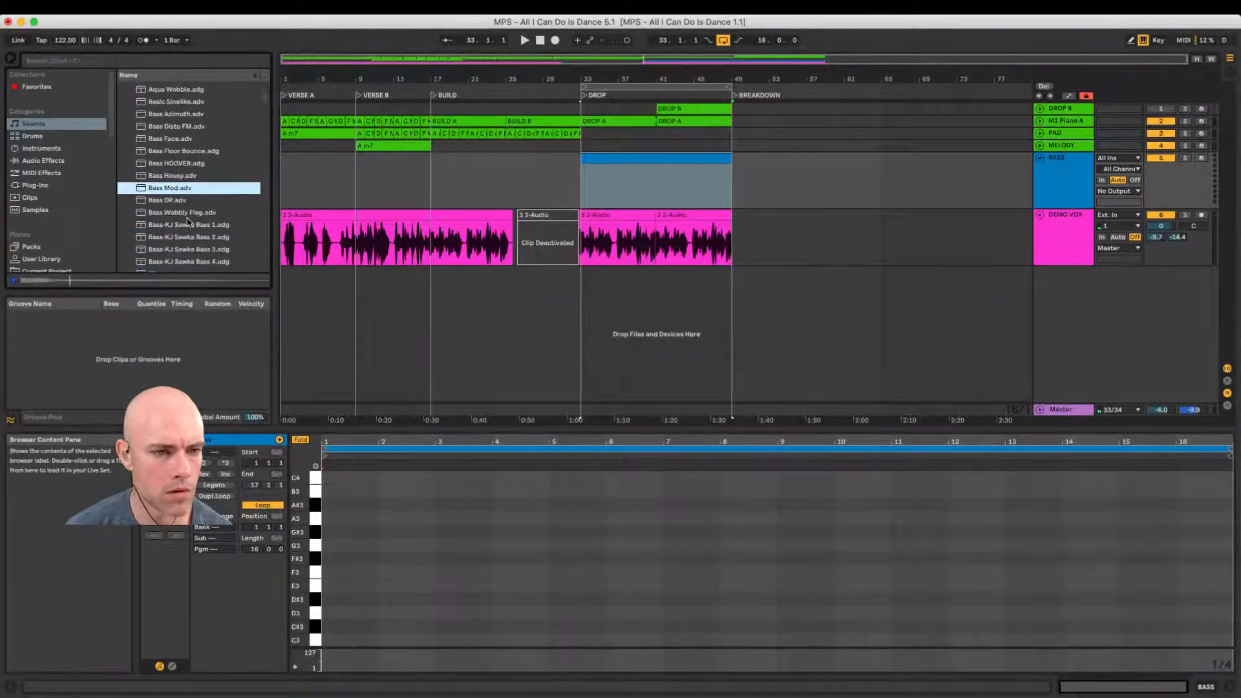
pyautogui.click(187, 211)
pyautogui.scroll(-2, 186, 212)
# Step: Search the sounds for "fm bass", audition each preset from Bass Disto FM to Electric FM4 Wow Bass, and clear the search
pyautogui.click(178, 61)
pyautogui.write('f')
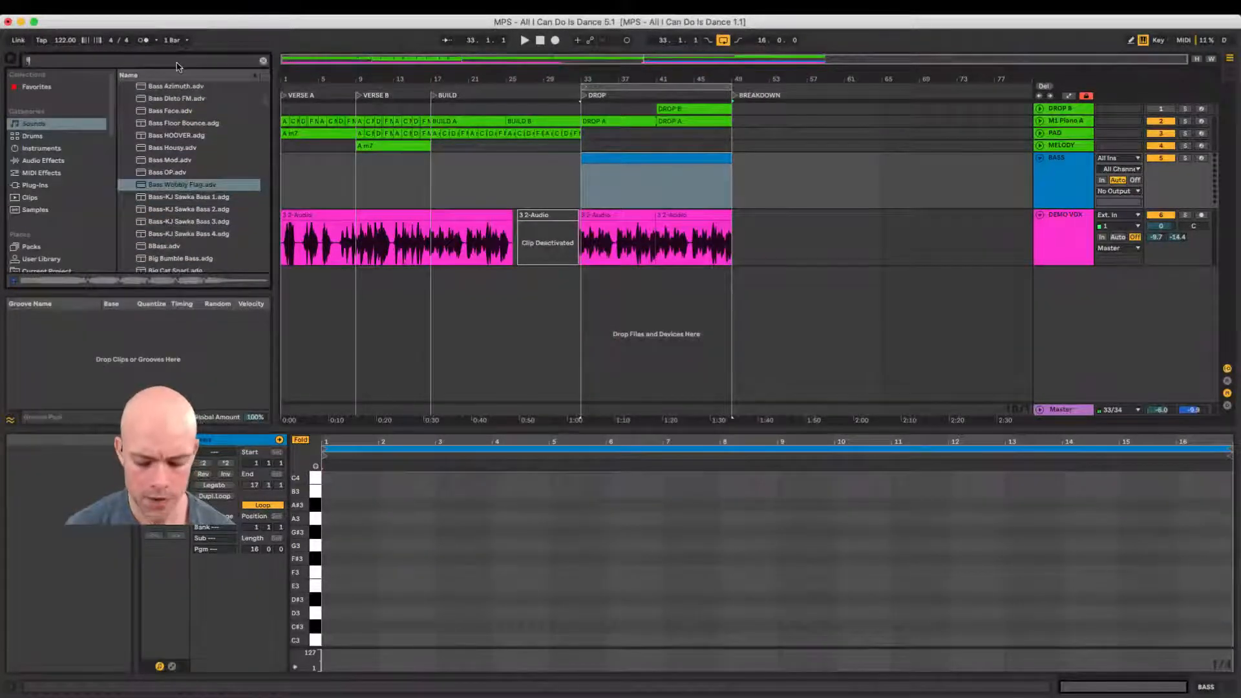
pyautogui.write('m bass')
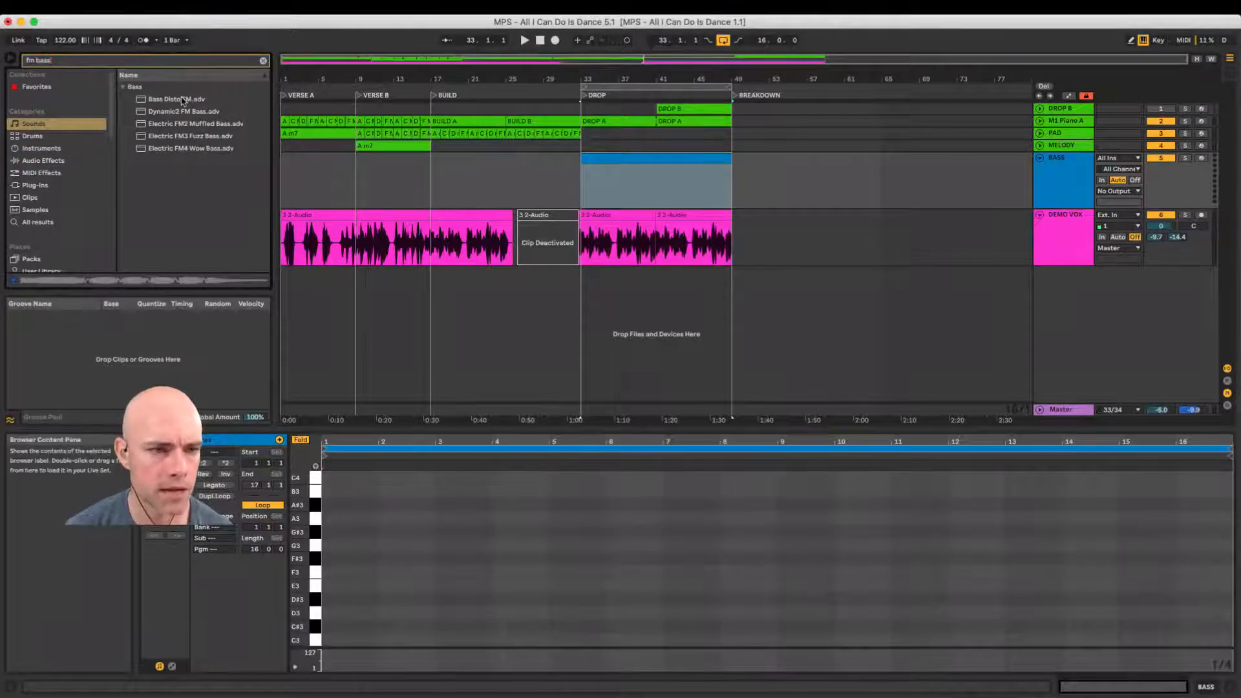
pyautogui.click(181, 100)
pyautogui.click(181, 112)
pyautogui.click(181, 125)
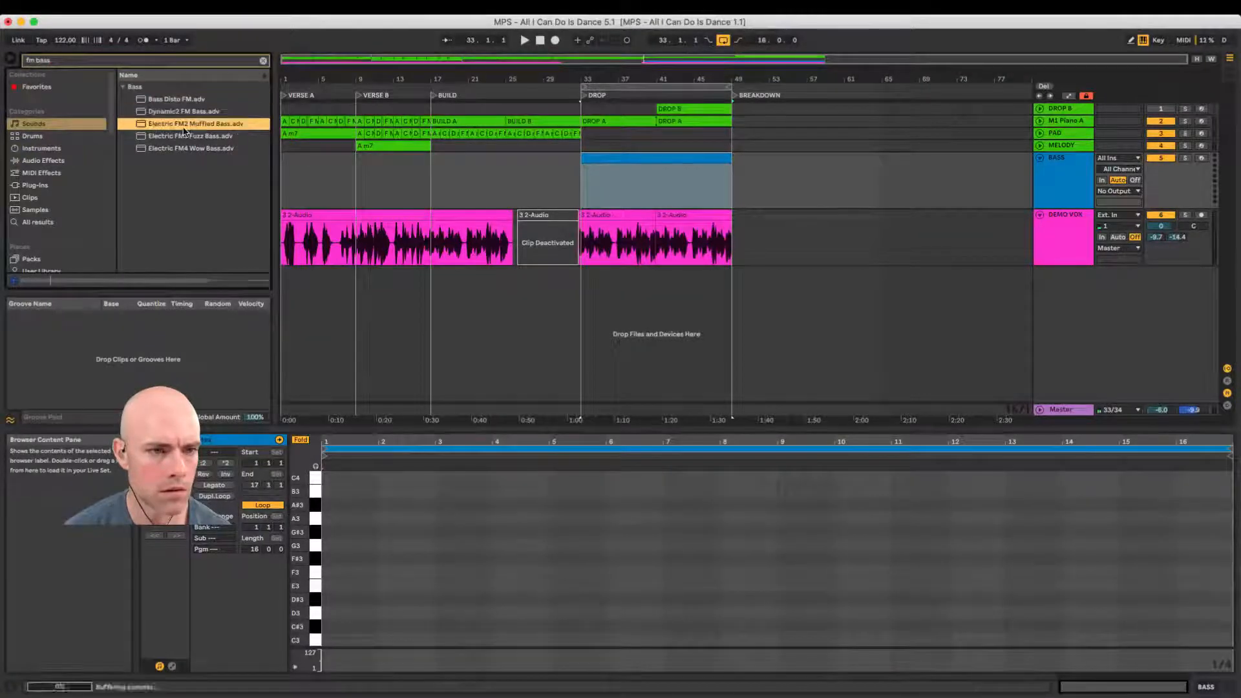
pyautogui.click(181, 136)
pyautogui.click(181, 148)
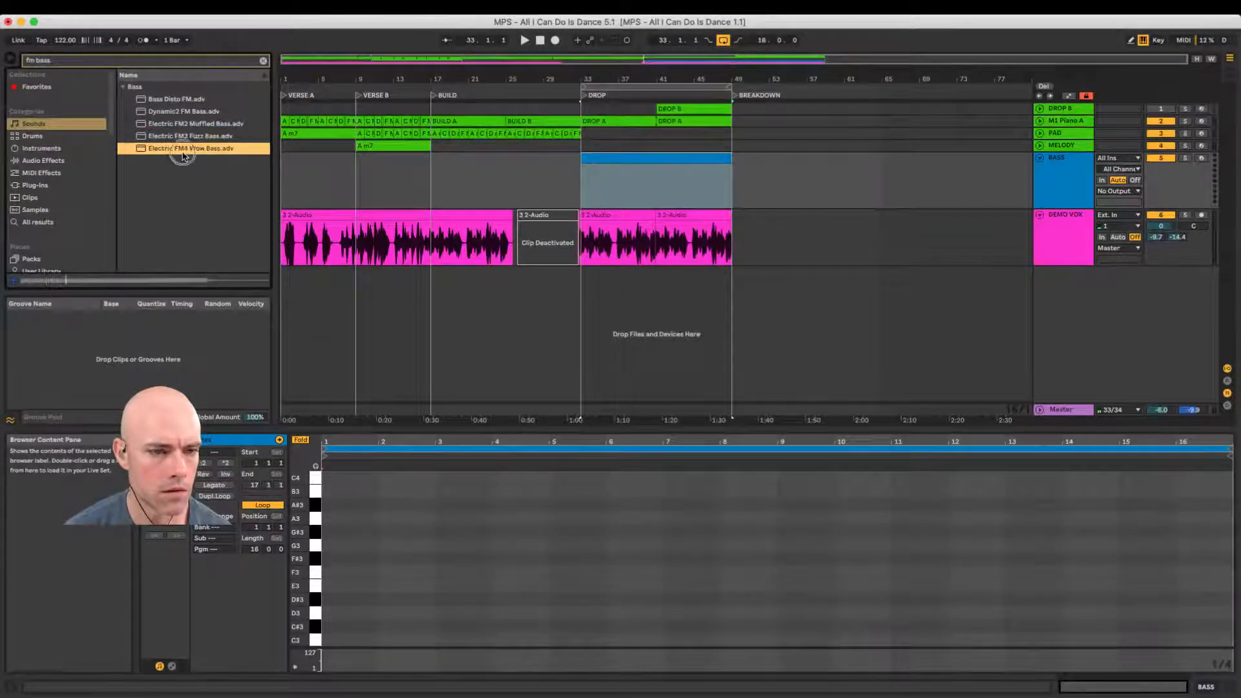
pyautogui.click(180, 99)
pyautogui.click(263, 61)
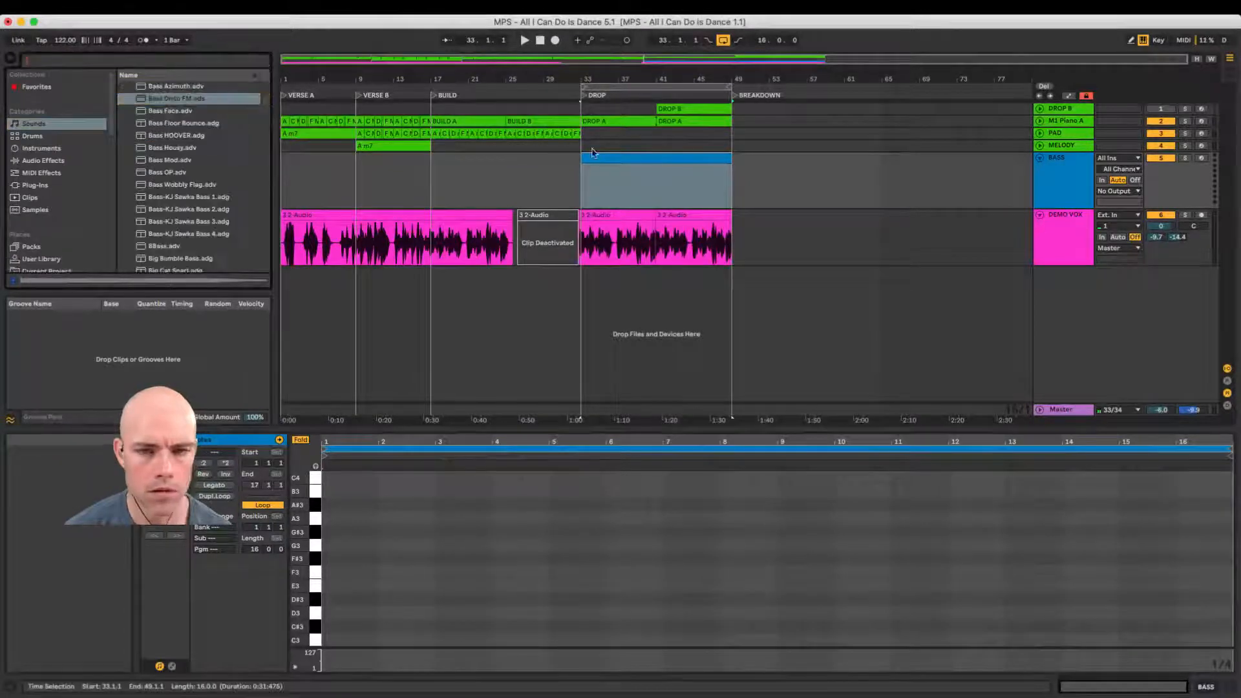
# Step: Play the drop section from bar 33, restarting it to listen to the existing parts
pyautogui.click(579, 175)
pyautogui.press('space')
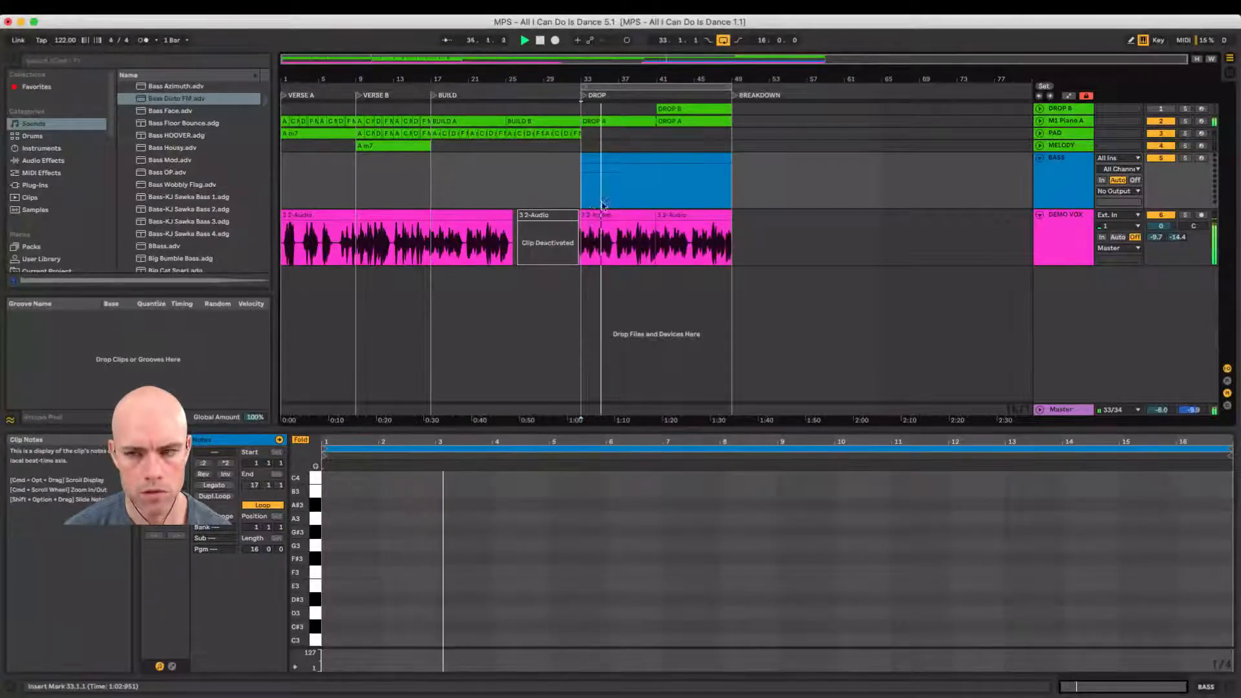
pyautogui.press('space')
pyautogui.press('space')
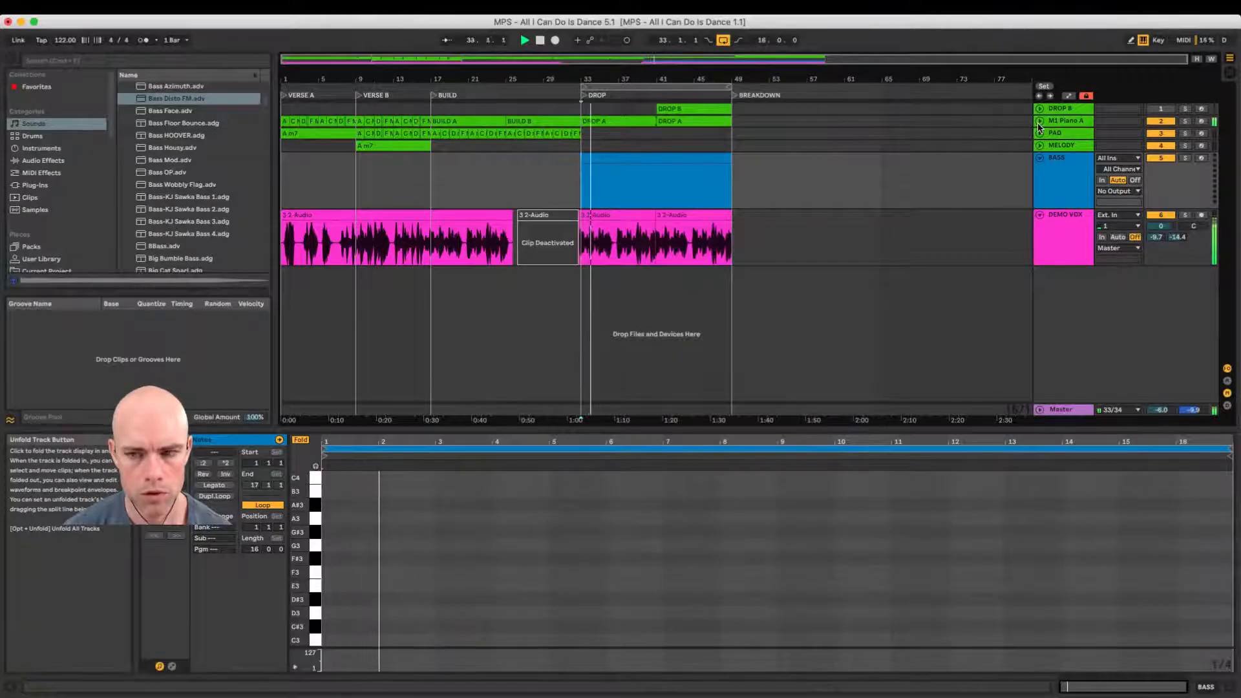
pyautogui.press('space')
pyautogui.press('space')
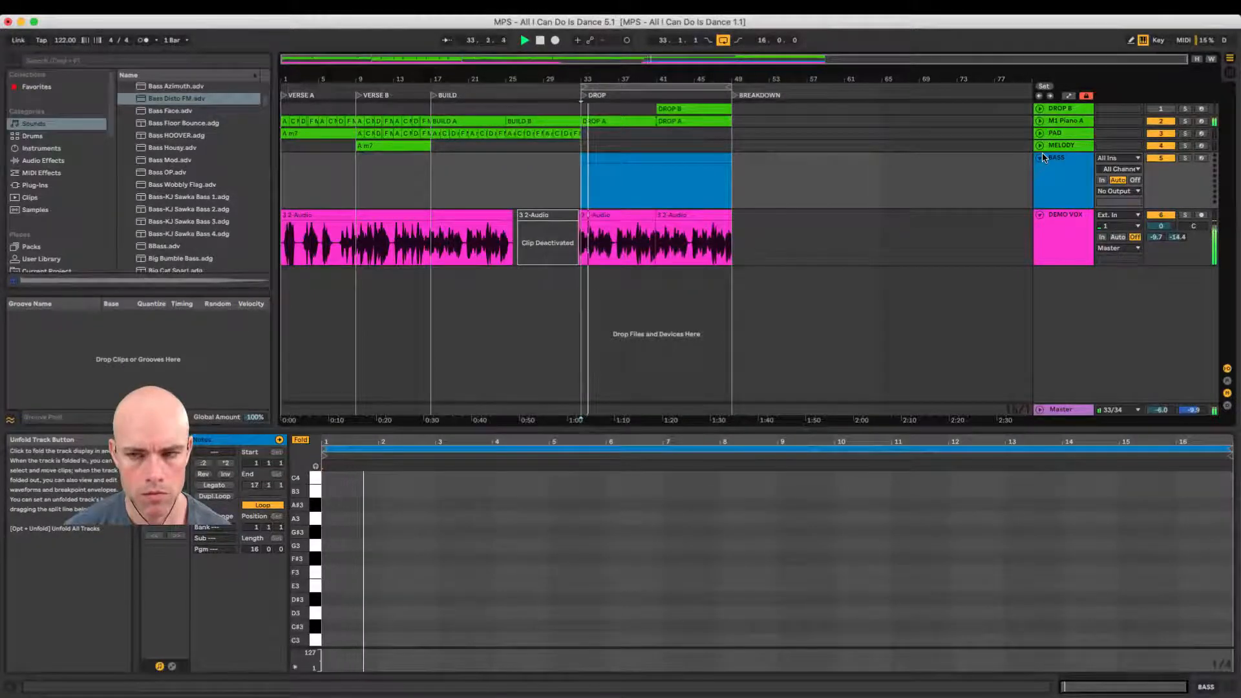
# Step: Unfold the M1 Piano A track and lower its volume to about -3.6 dB
pyautogui.click(1040, 121)
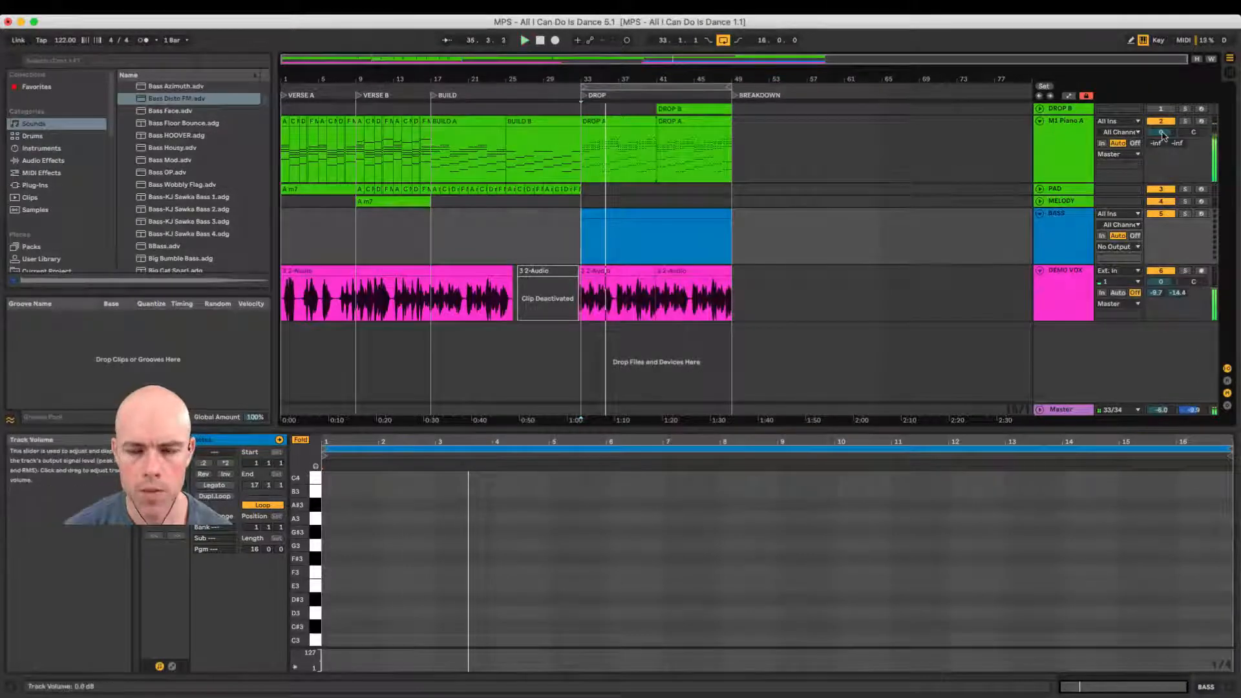
pyautogui.moveTo(1161, 134); pyautogui.dragTo(1162, 137)
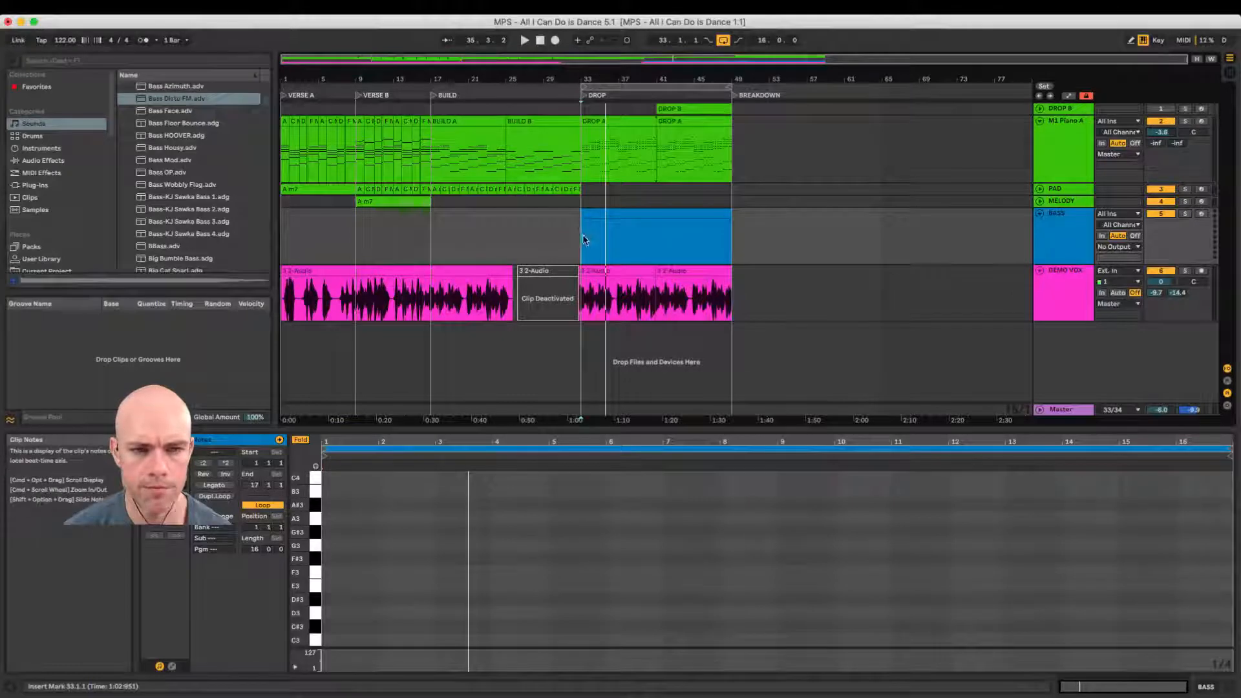
pyautogui.press('space')
# Step: Search the sounds for "finger ba" and audition the Fat Fingers SynBass preset
pyautogui.click(223, 60)
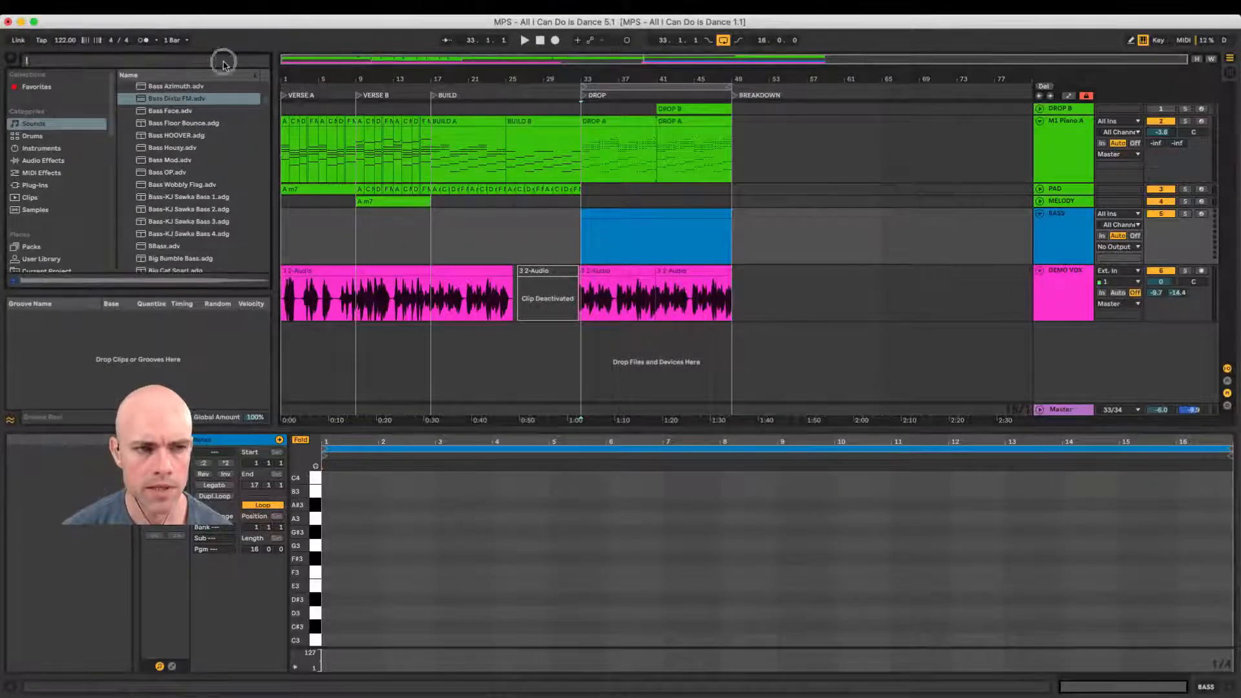
pyautogui.write('finger ba')
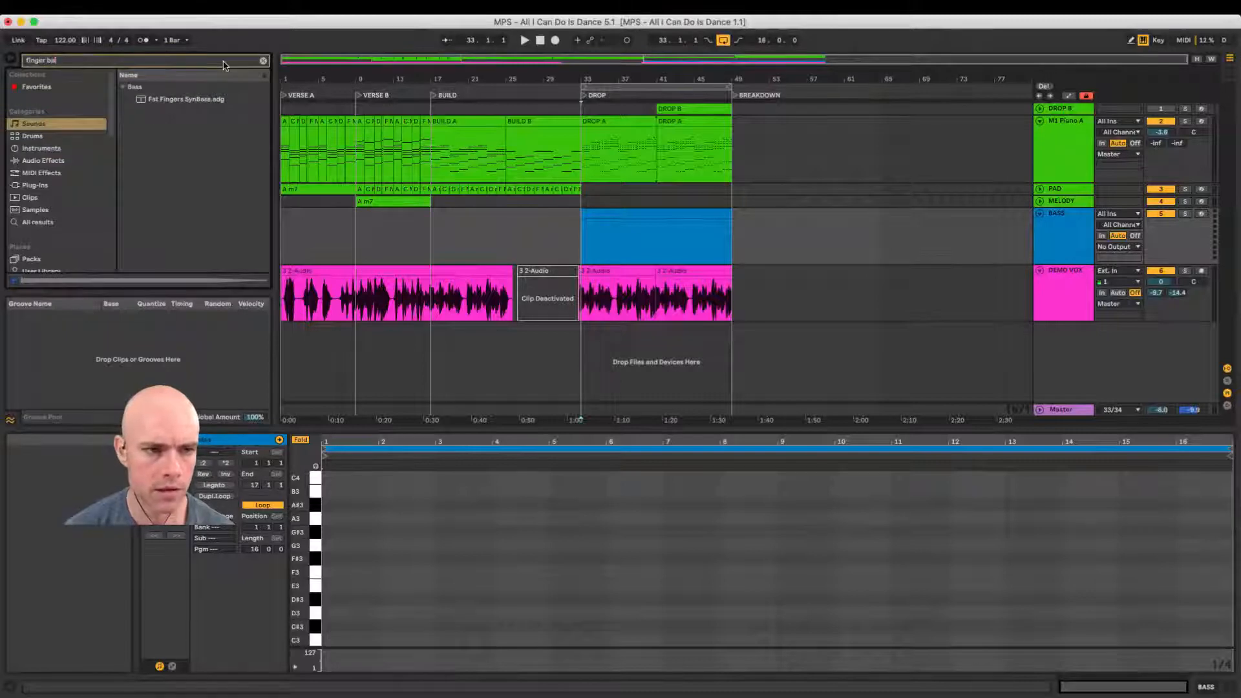
pyautogui.click(188, 100)
# Step: Search the sounds for "electric bass" and compare the Electric Bass Drive, Open, Palm, Slap and other electric bass presets
pyautogui.doubleClick(248, 62)
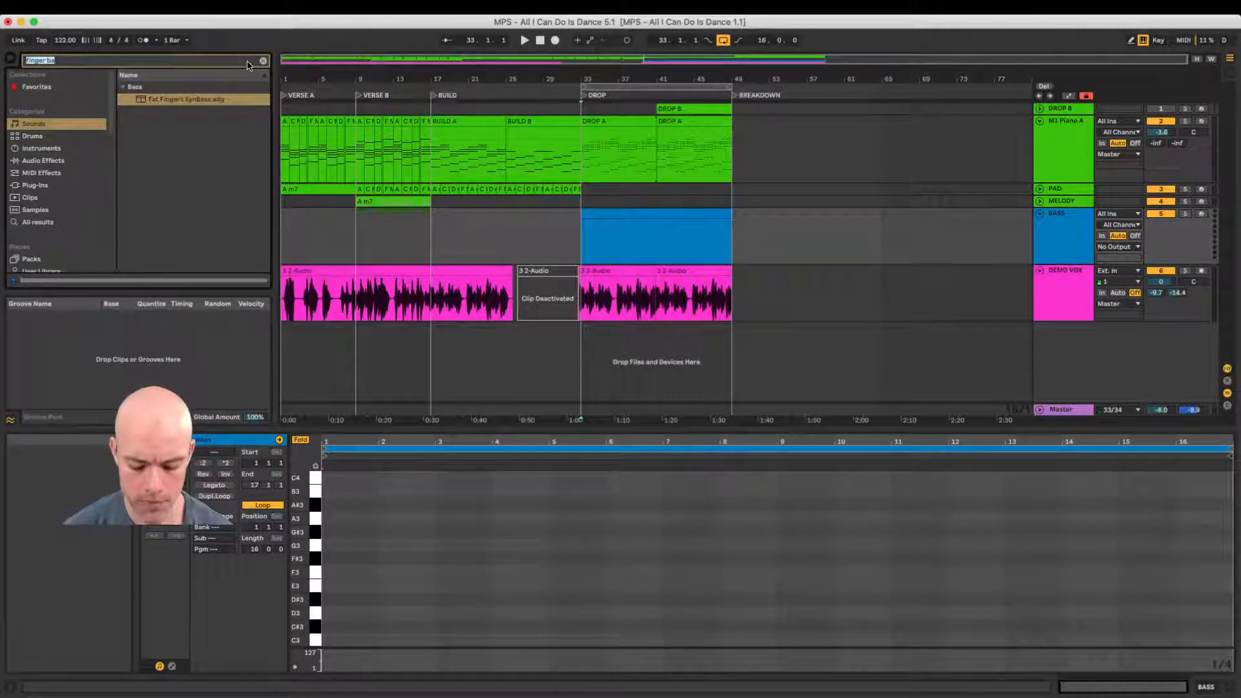
pyautogui.write('ele')
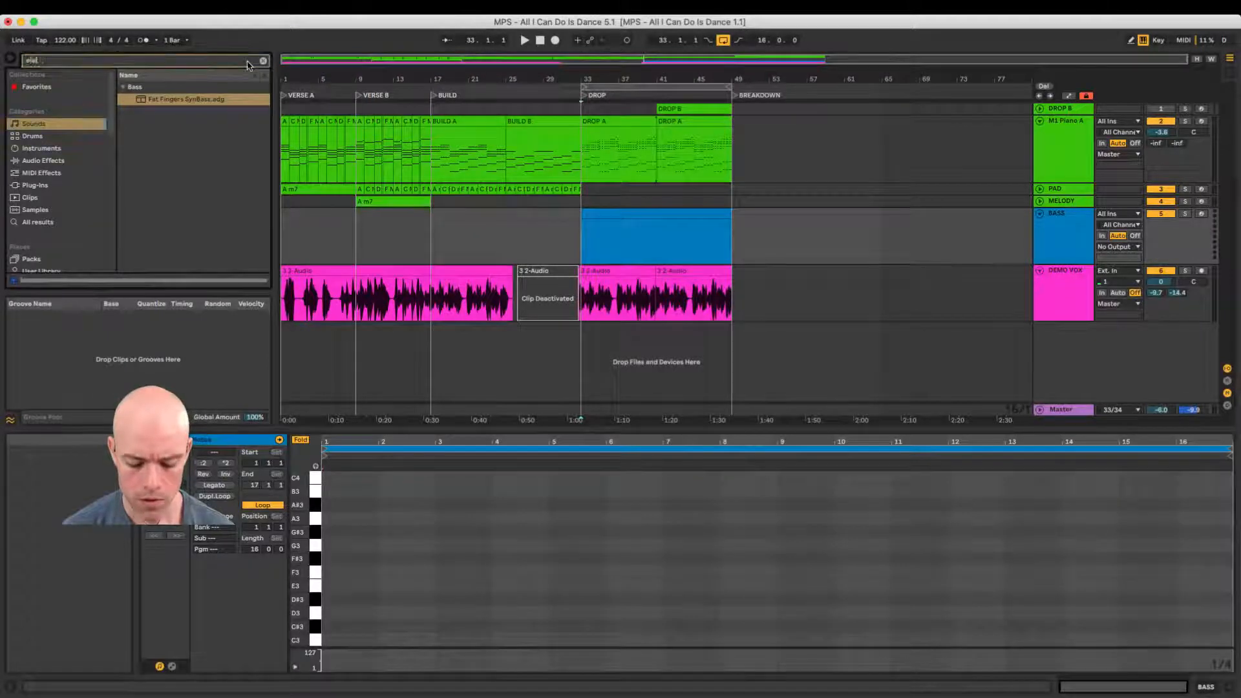
pyautogui.write('ctric bass')
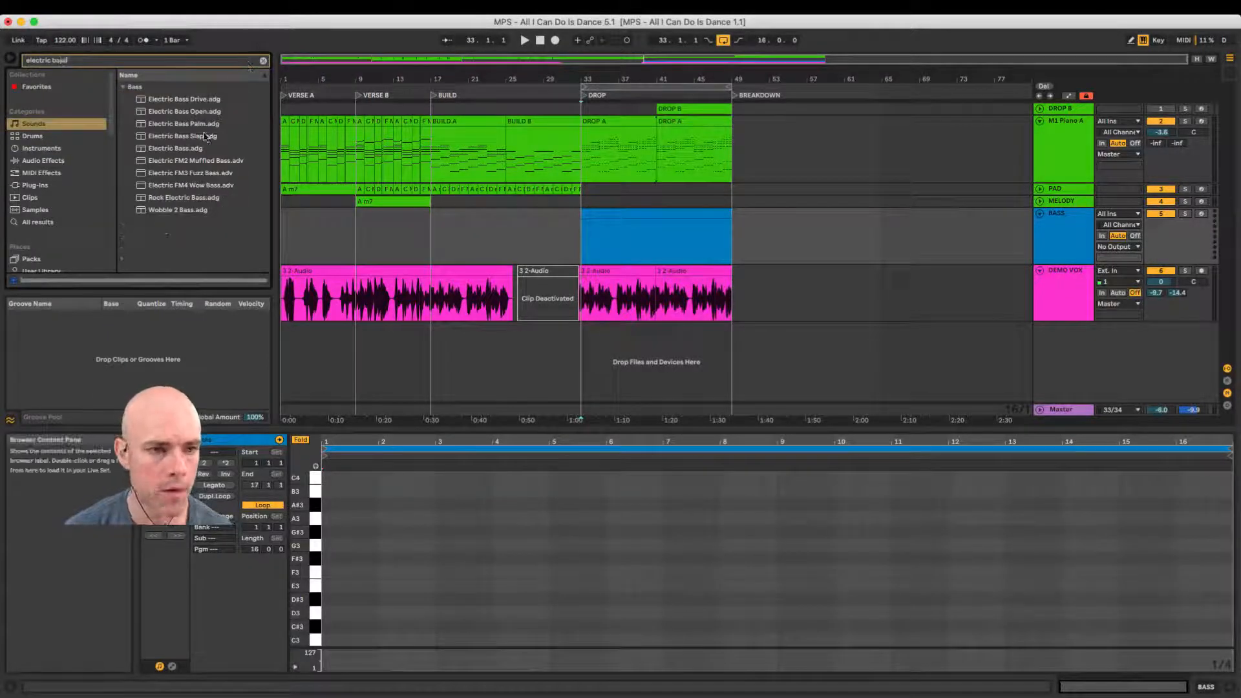
pyautogui.click(189, 101)
pyautogui.click(191, 113)
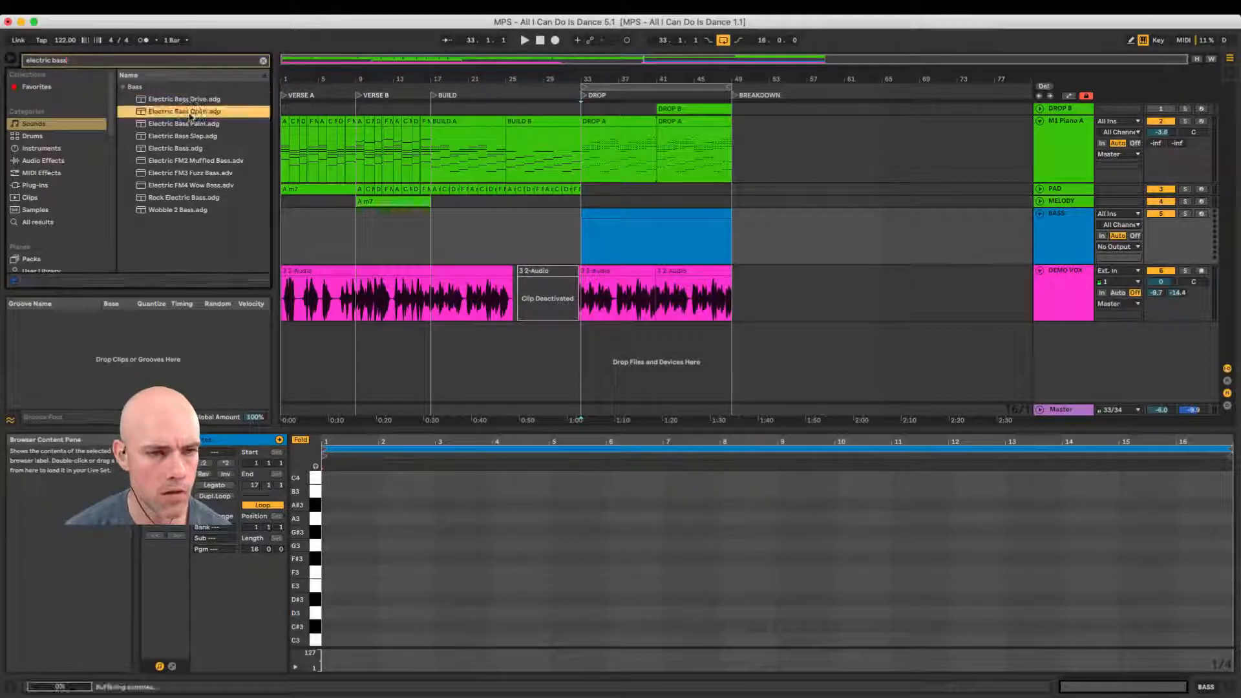
pyautogui.click(187, 99)
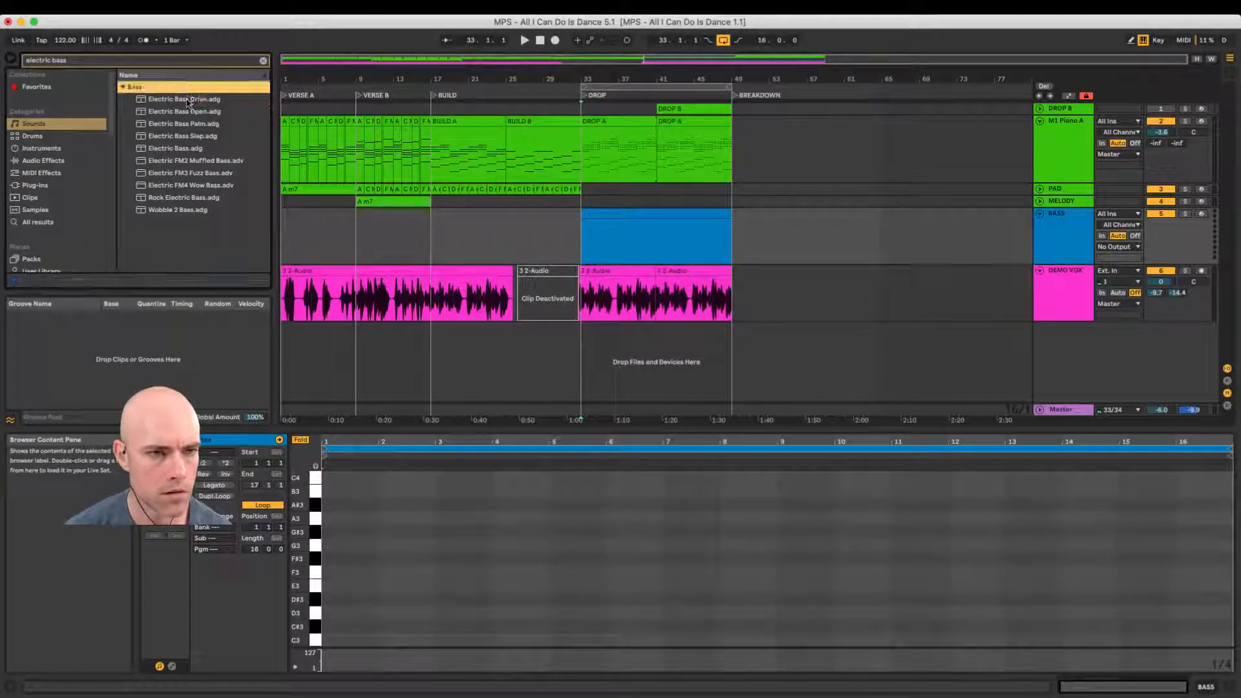
pyautogui.click(189, 137)
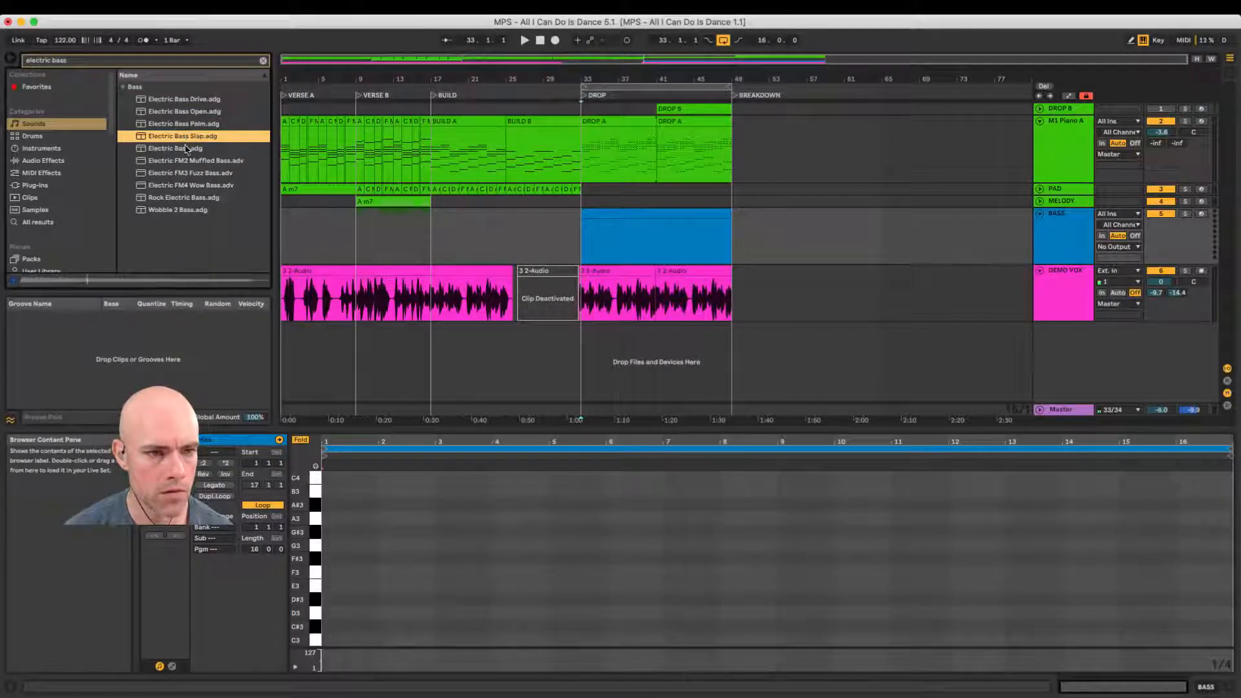
pyautogui.click(186, 148)
pyautogui.click(186, 161)
pyautogui.click(183, 124)
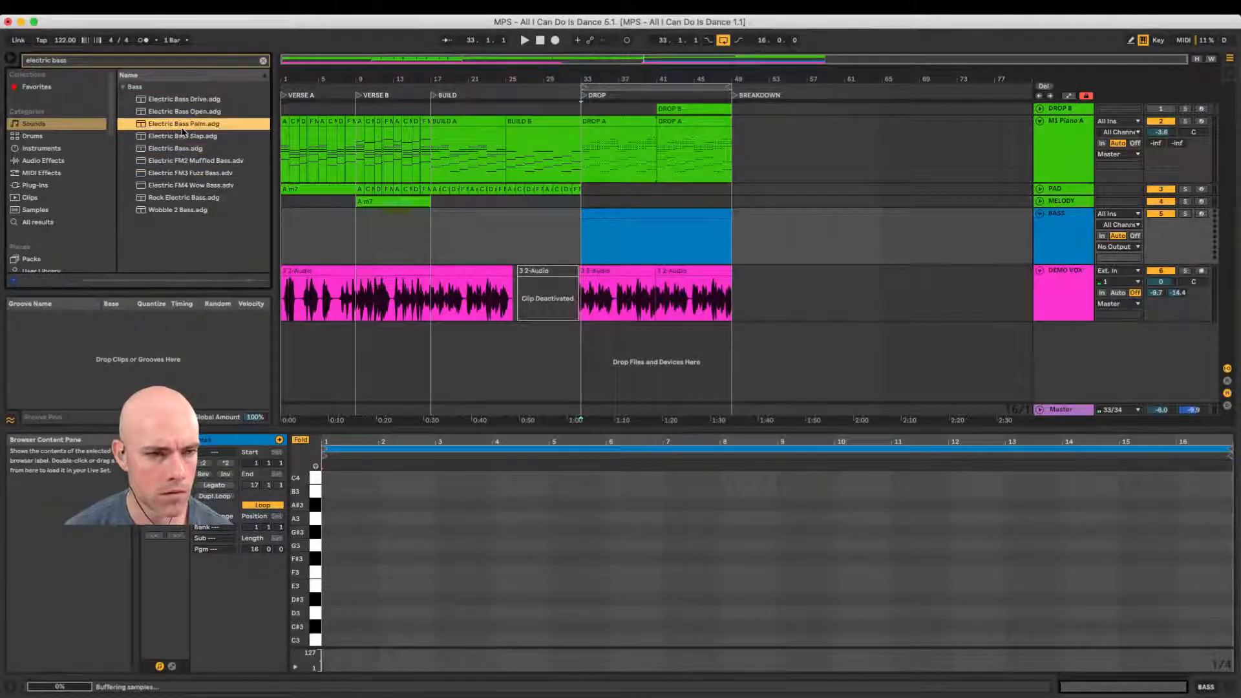
pyautogui.click(180, 114)
pyautogui.click(183, 137)
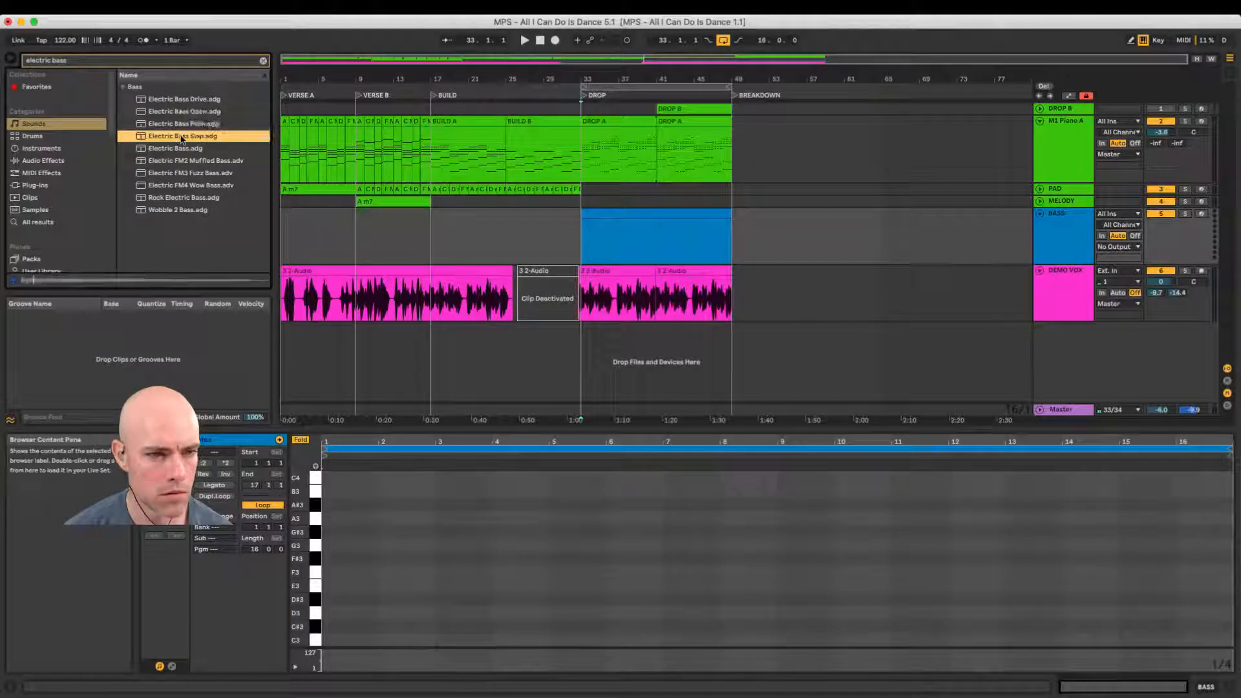
pyautogui.click(183, 125)
pyautogui.click(180, 112)
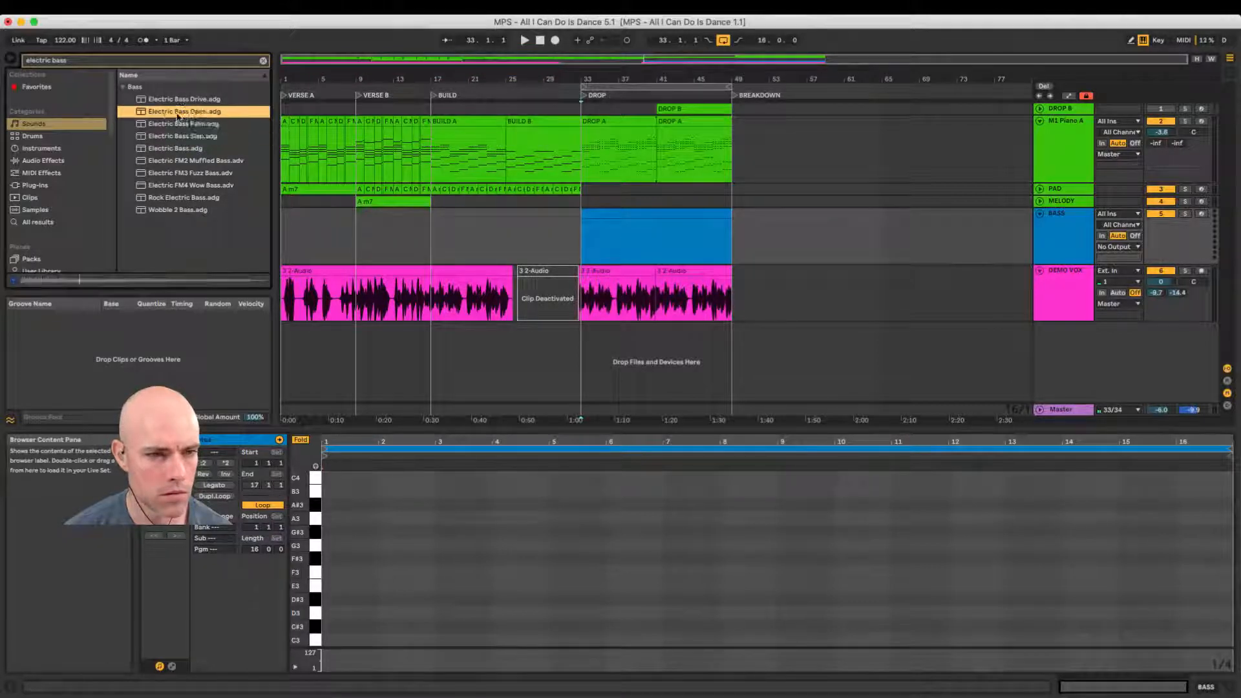
pyautogui.click(179, 102)
# Step: Load the Electric Bass Drive preset onto the BASS track and arm the track for playing with the computer keyboard two octaves lower
pyautogui.moveTo(174, 104); pyautogui.dragTo(581, 231)
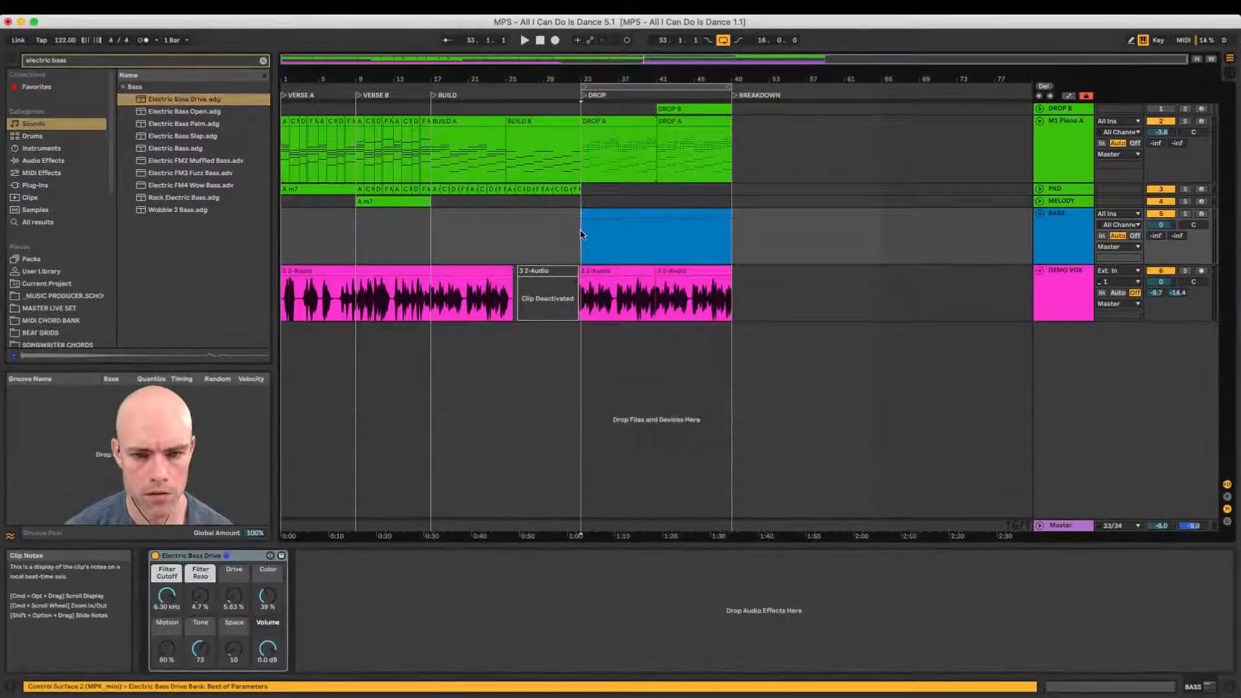
pyautogui.click(1202, 214)
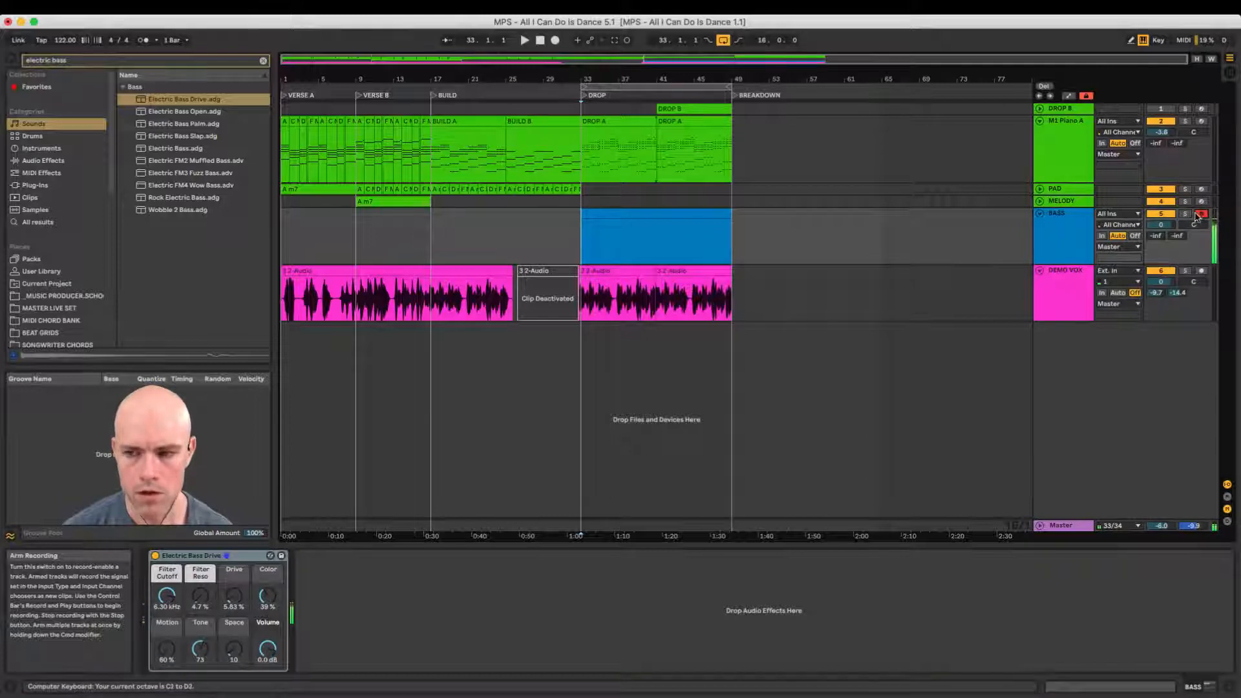
pyautogui.press('z')
pyautogui.press('z')
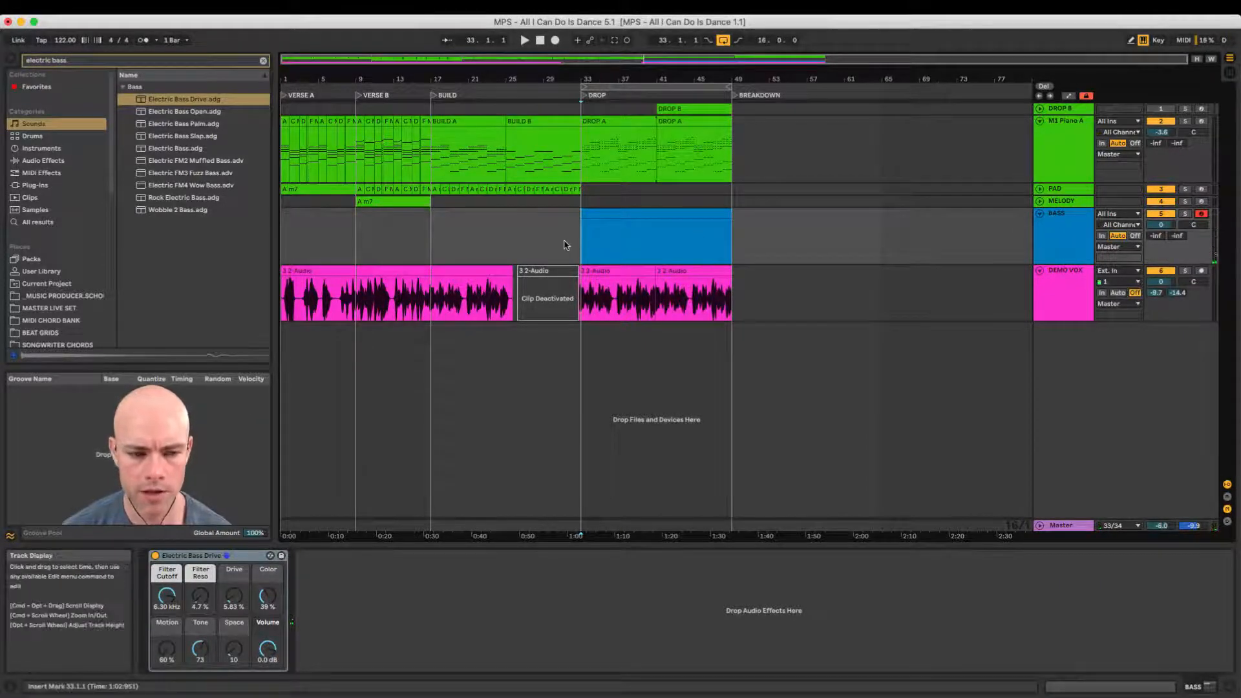
# Step: Set the Electric Bass Drive macros to Filter Cutoff 394 Hz, Filter Reso 31 %, Drive 15.1 % and Tone 58
pyautogui.moveTo(167, 595); pyautogui.dragTo(233, 594)
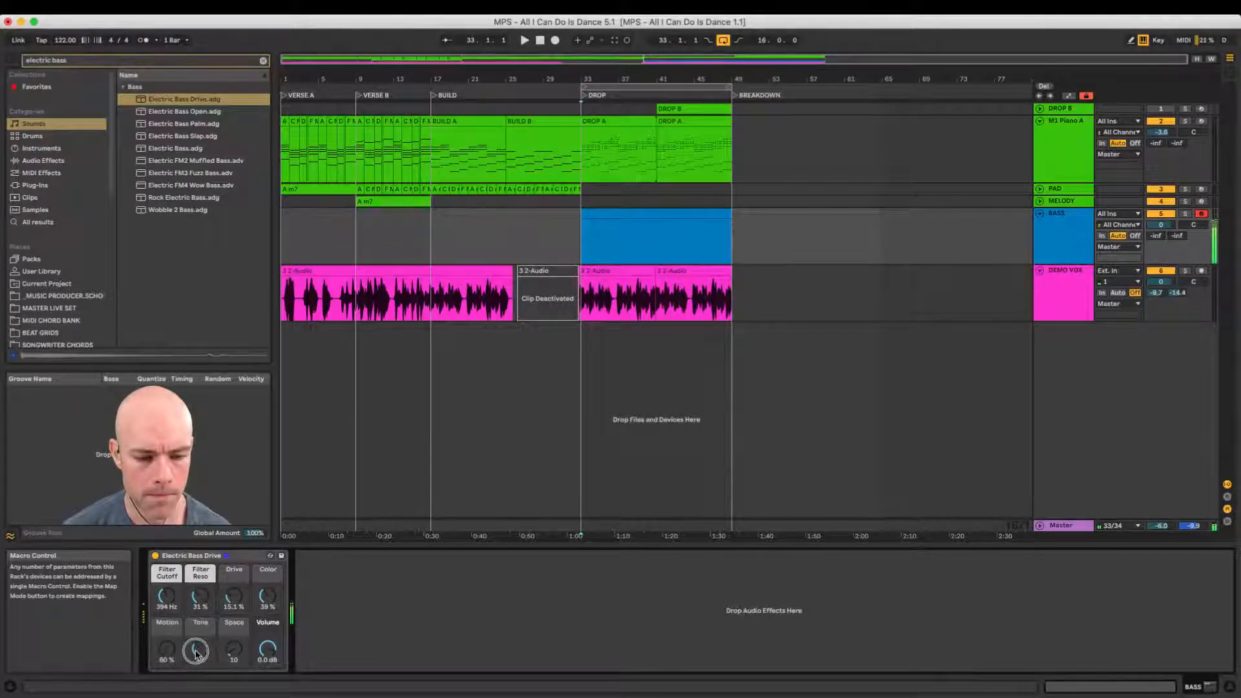
pyautogui.moveTo(196, 651); pyautogui.dragTo(196, 654)
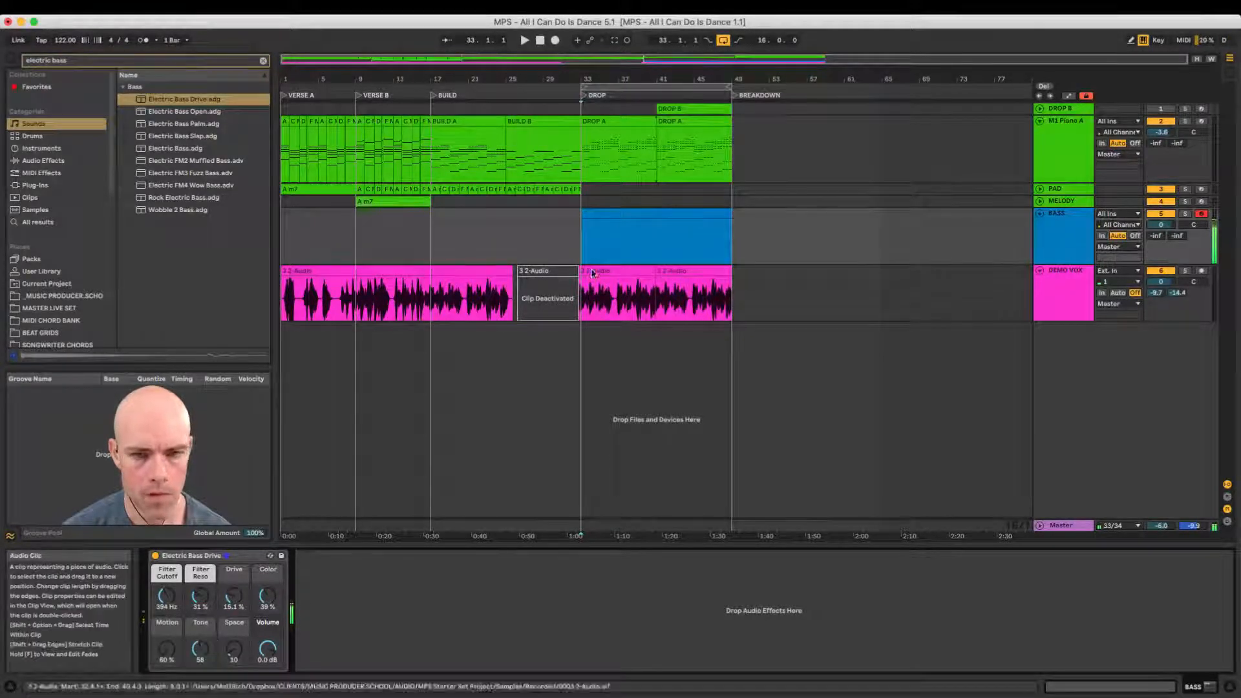
# Step: Copy the first DROP A clip from the M1 Piano A track onto the BASS track at bar 33 and select the copy
pyautogui.click(623, 120)
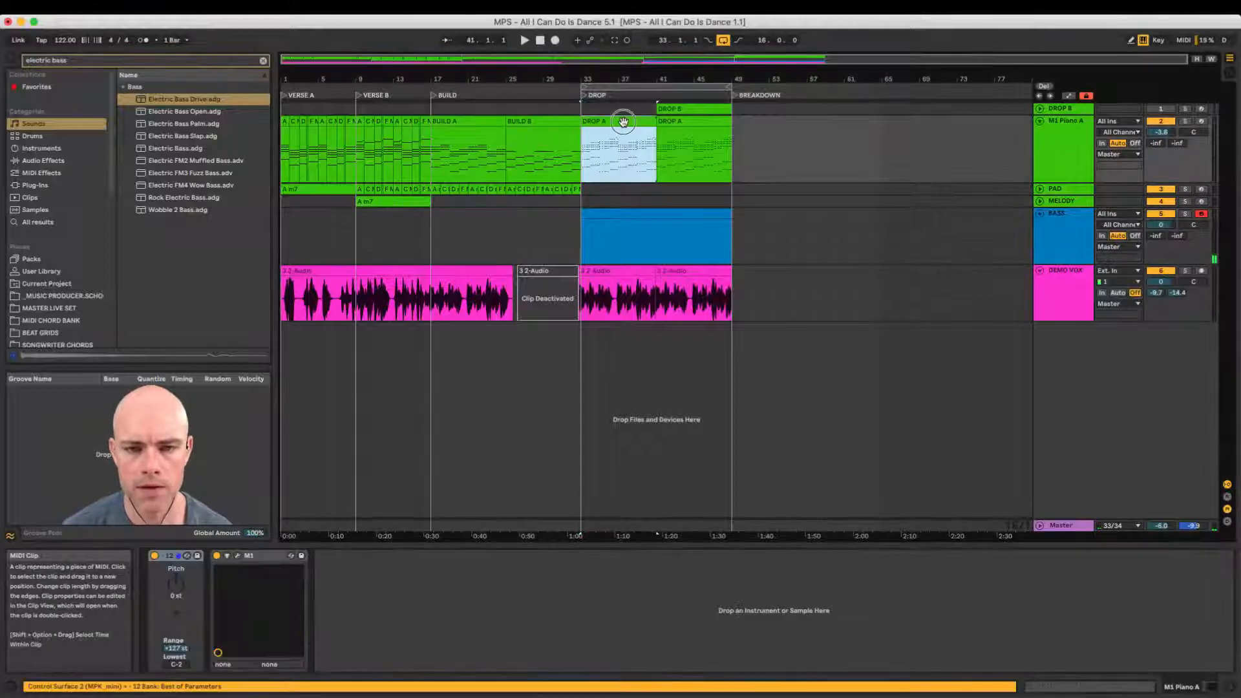
pyautogui.moveTo(623, 122); pyautogui.dragTo(627, 213)
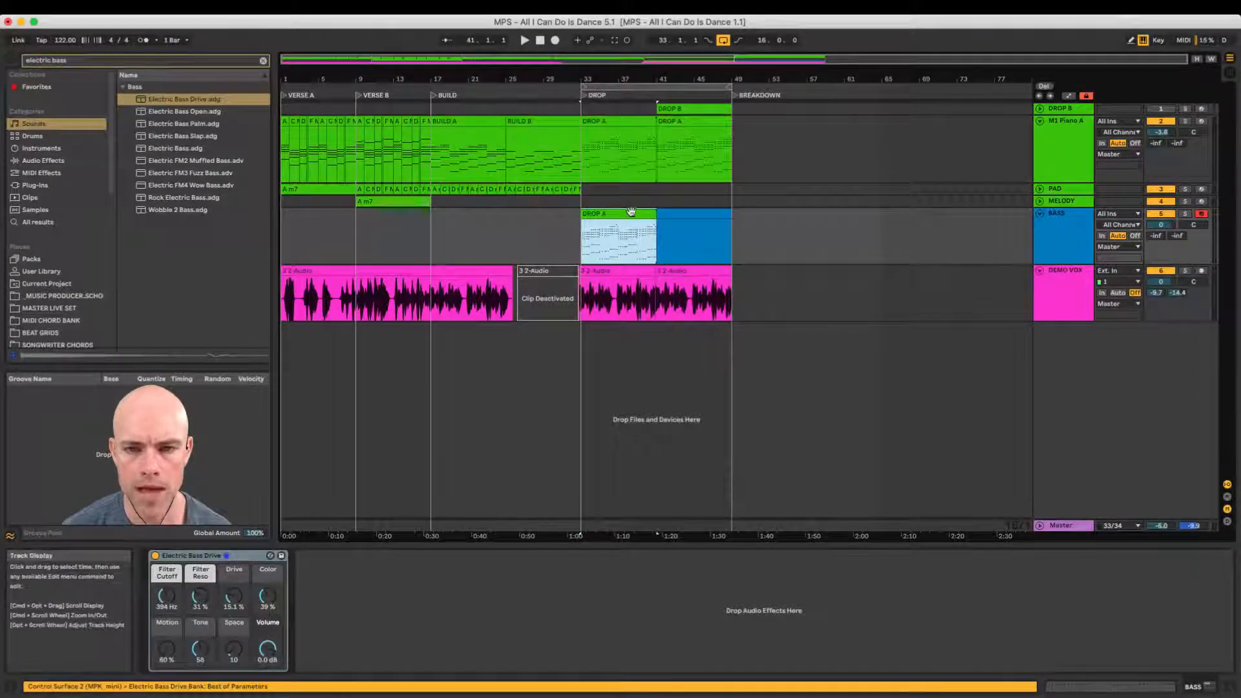
pyautogui.click(658, 210)
pyautogui.click(629, 216)
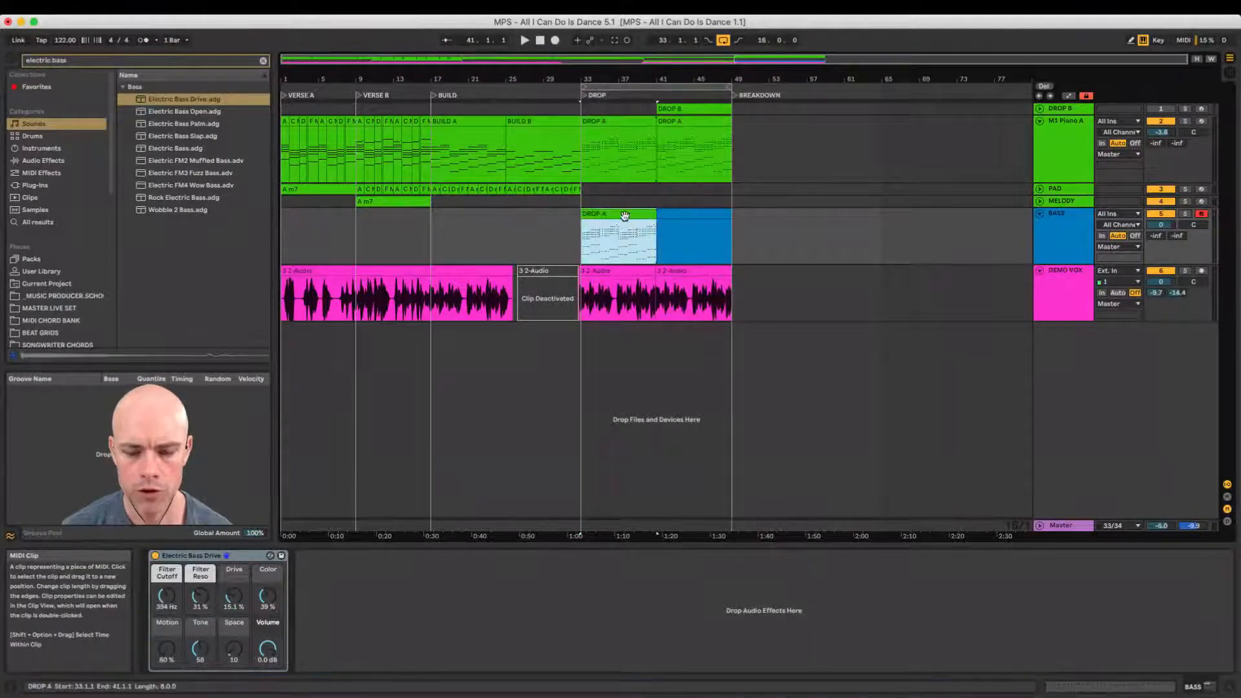
# Step: Loop playback over the BASS track's DROP A clip and delete its notes from C3 to G5 and on A2
pyautogui.press('super+l')
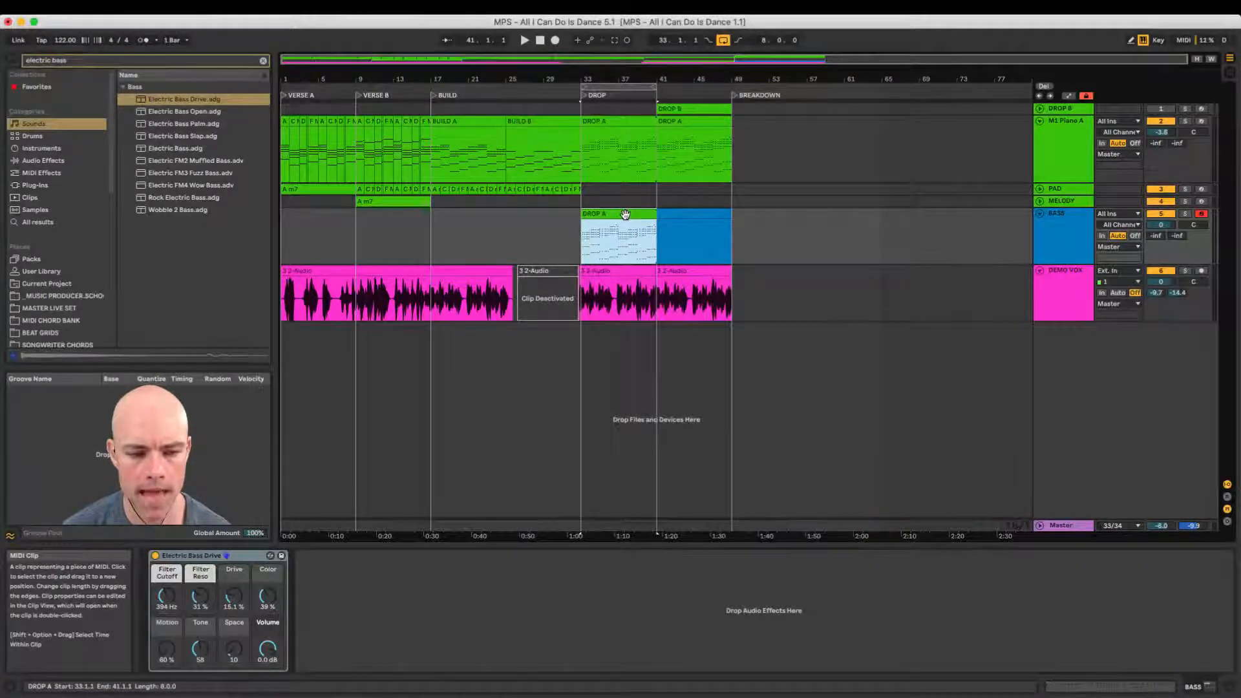
pyautogui.doubleClick(623, 215)
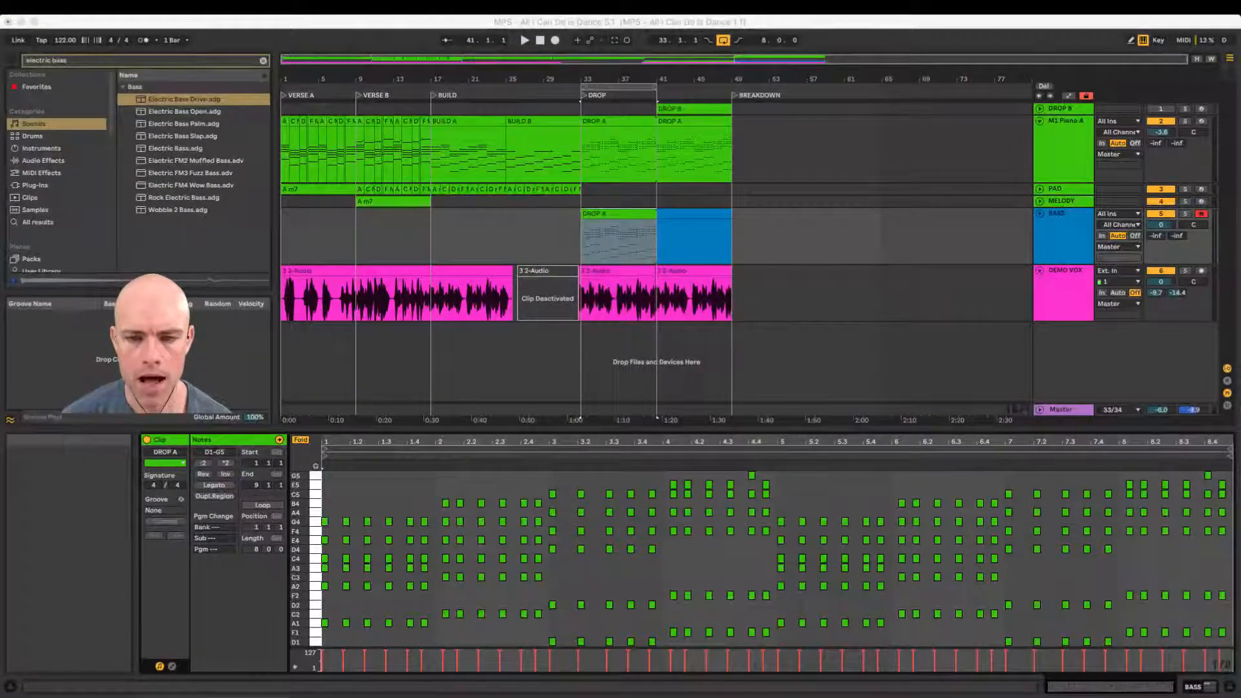
pyautogui.click(491, 381)
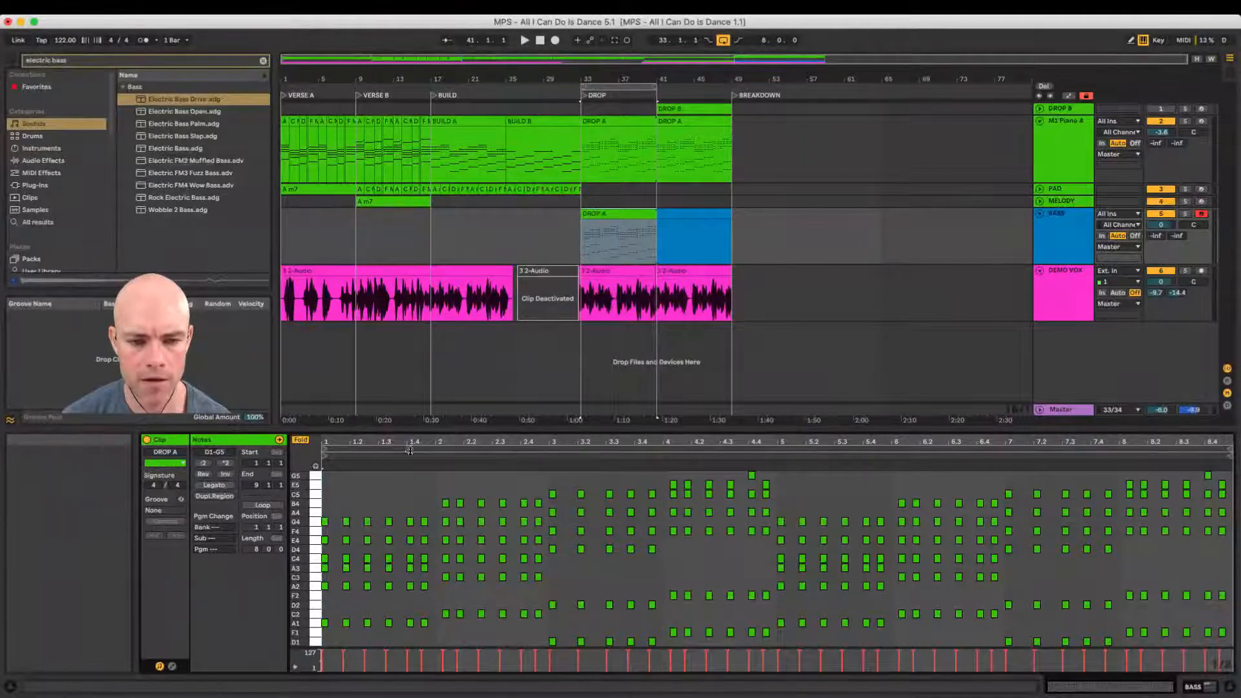
pyautogui.moveTo(318, 481); pyautogui.dragTo(315, 579)
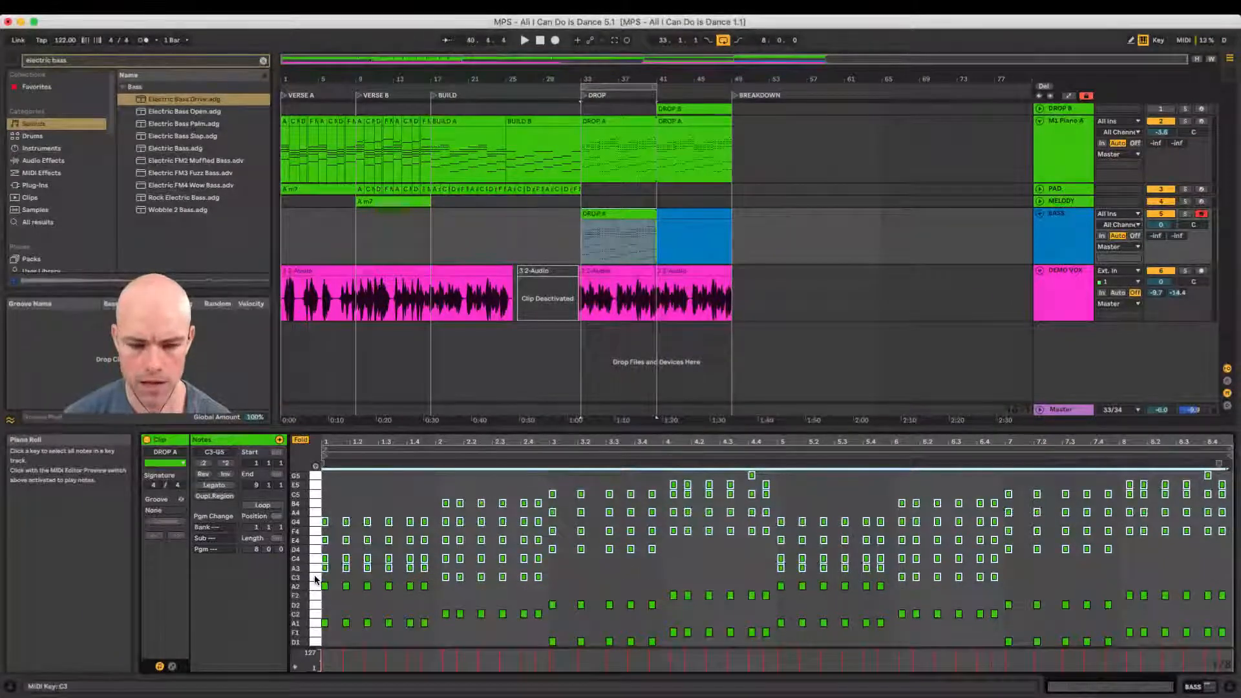
pyautogui.press('Delete')
pyautogui.click(314, 585)
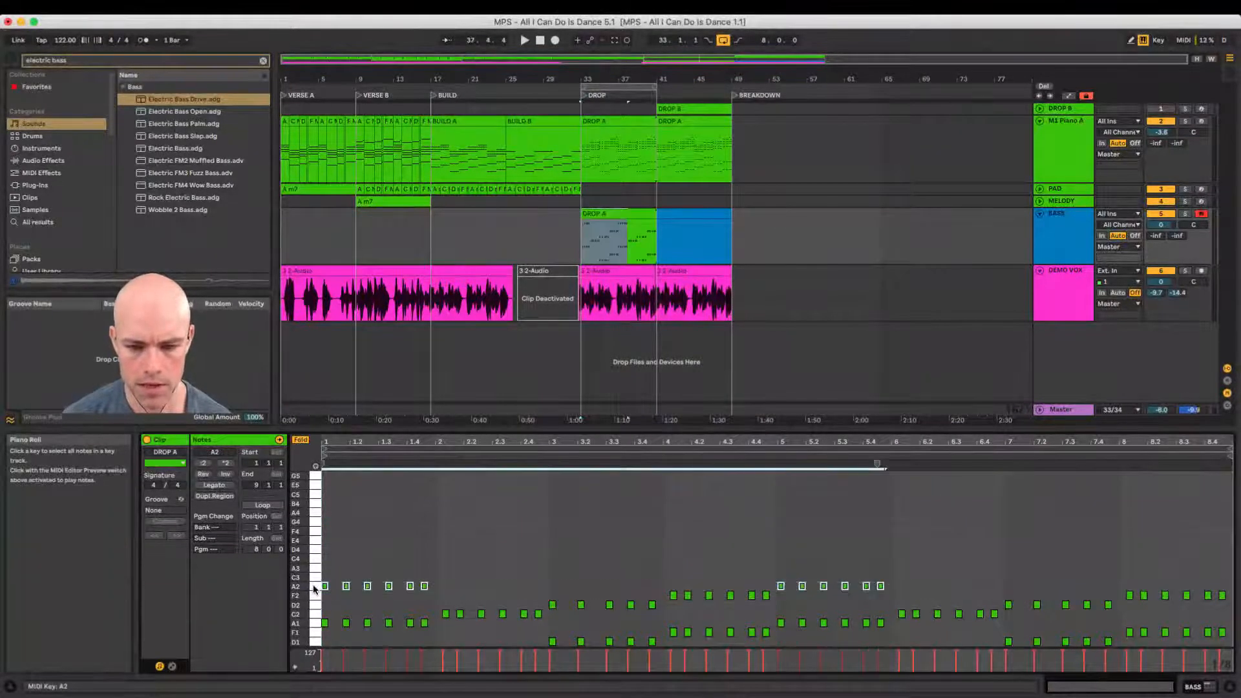
pyautogui.press('Delete')
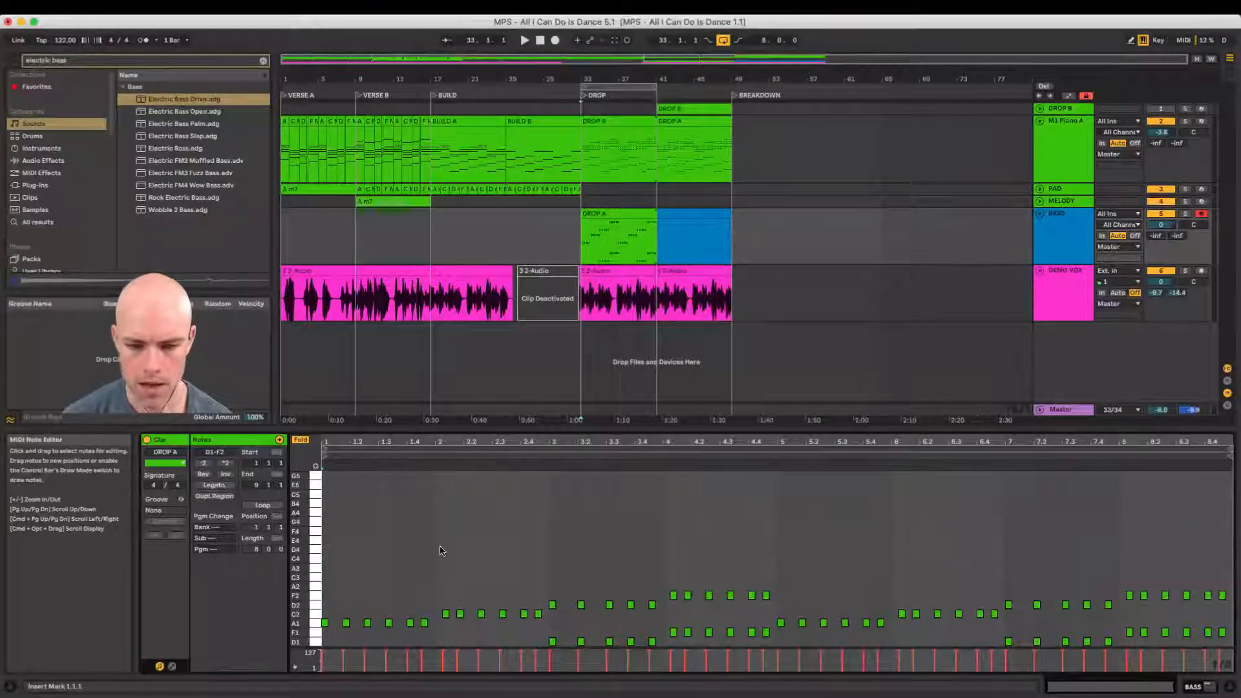
# Step: Delete the D2 and F2 notes in bars 3–4 and 7–8 of the clip, keeping only the lowest line
pyautogui.moveTo(553, 581); pyautogui.dragTo(772, 612)
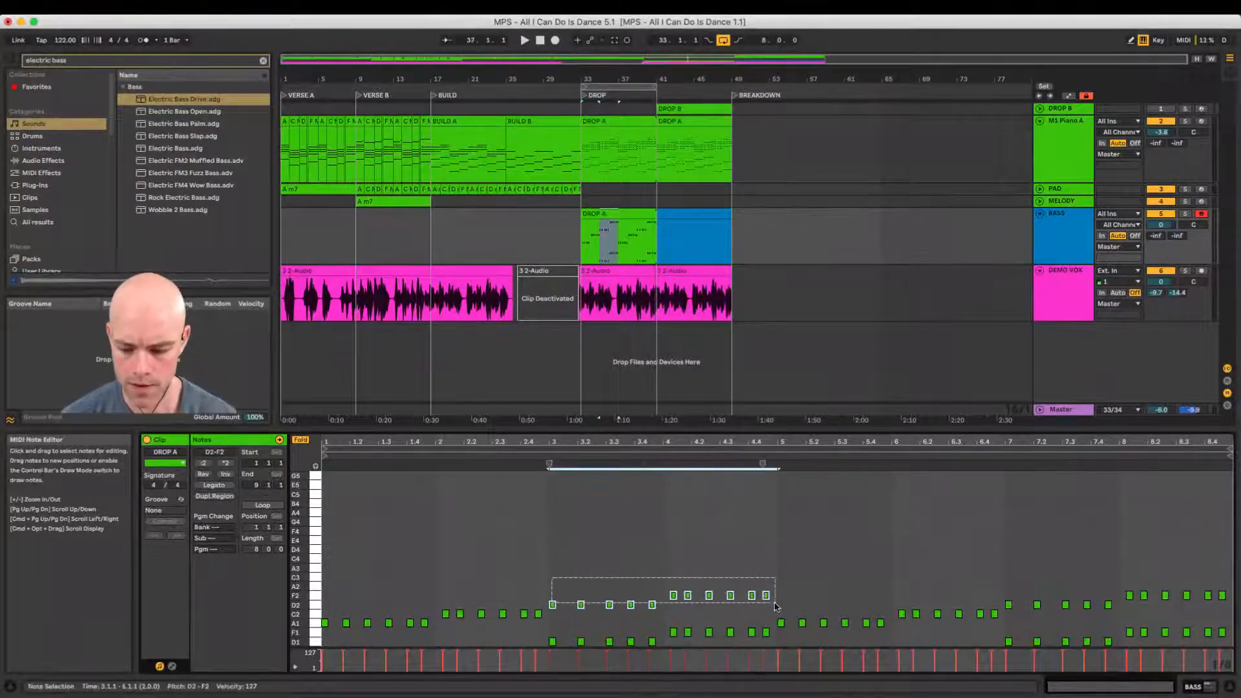
pyautogui.press('Delete')
pyautogui.moveTo(1010, 564); pyautogui.dragTo(1221, 610)
pyautogui.press('Delete')
# Step: Play the drop with the single-note bass line and solo the BASS track to hear it alone
pyautogui.press('space')
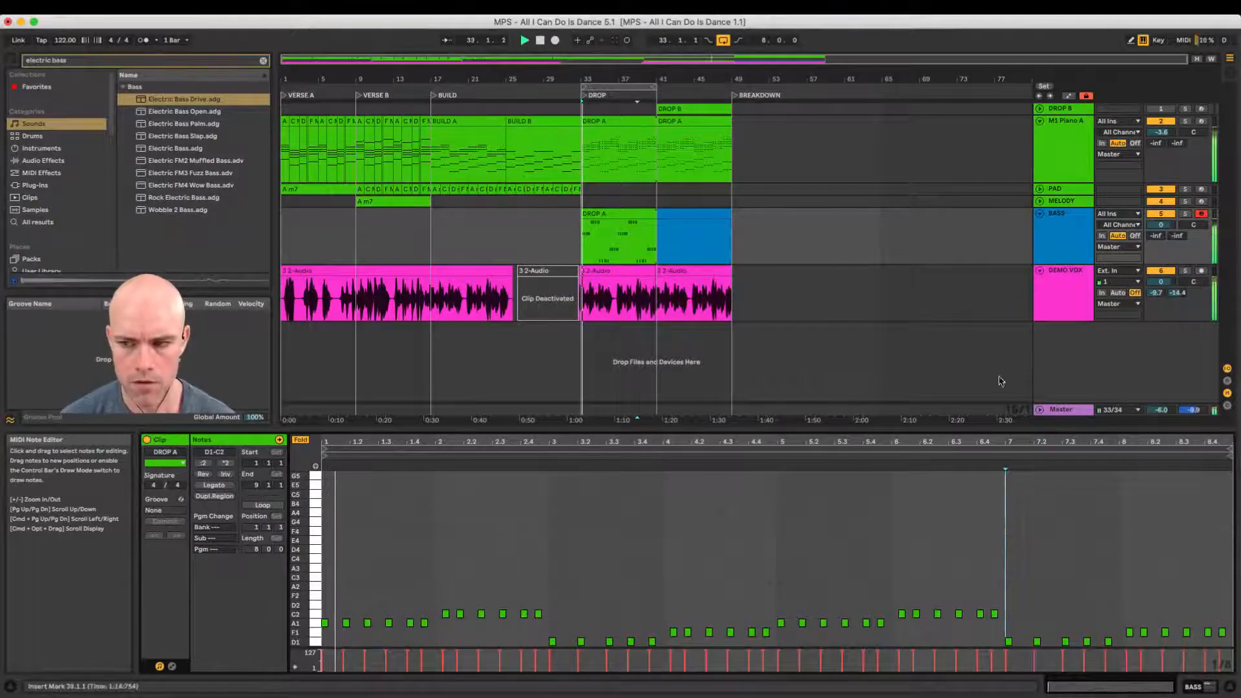
pyautogui.click(1186, 214)
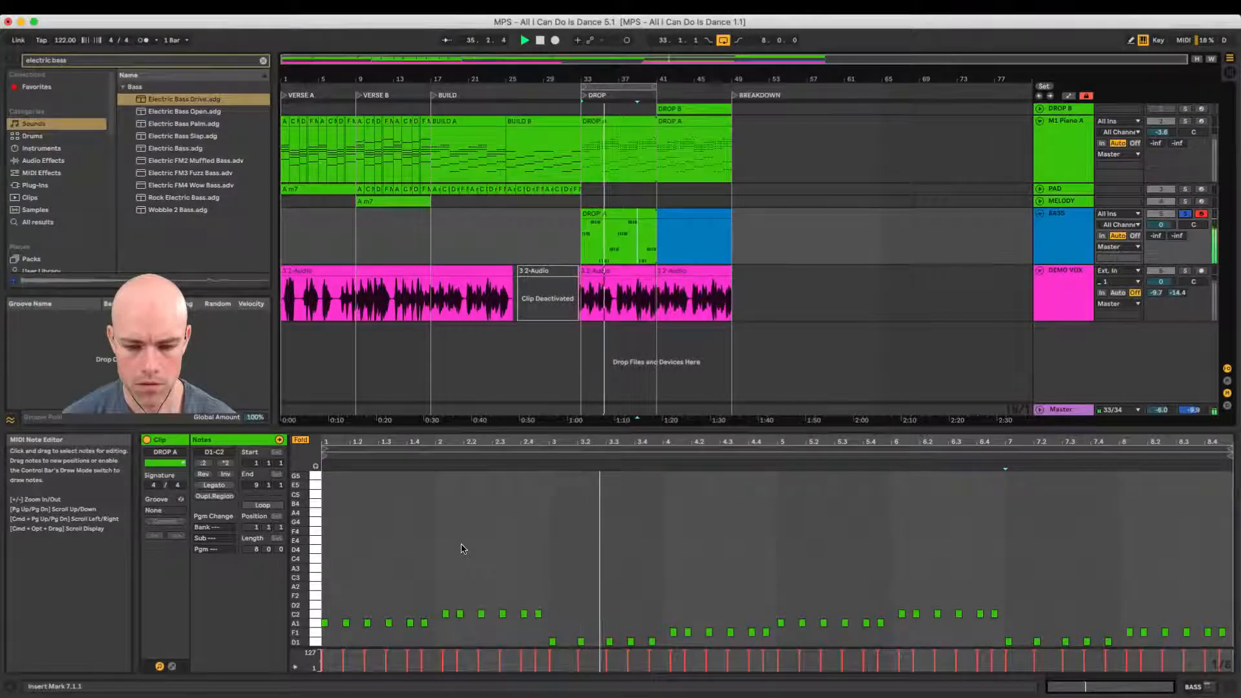
pyautogui.click(463, 548)
pyautogui.press('space')
# Step: Transpose all notes of the bass clip down one octave and play the loop
pyautogui.press('super+a')
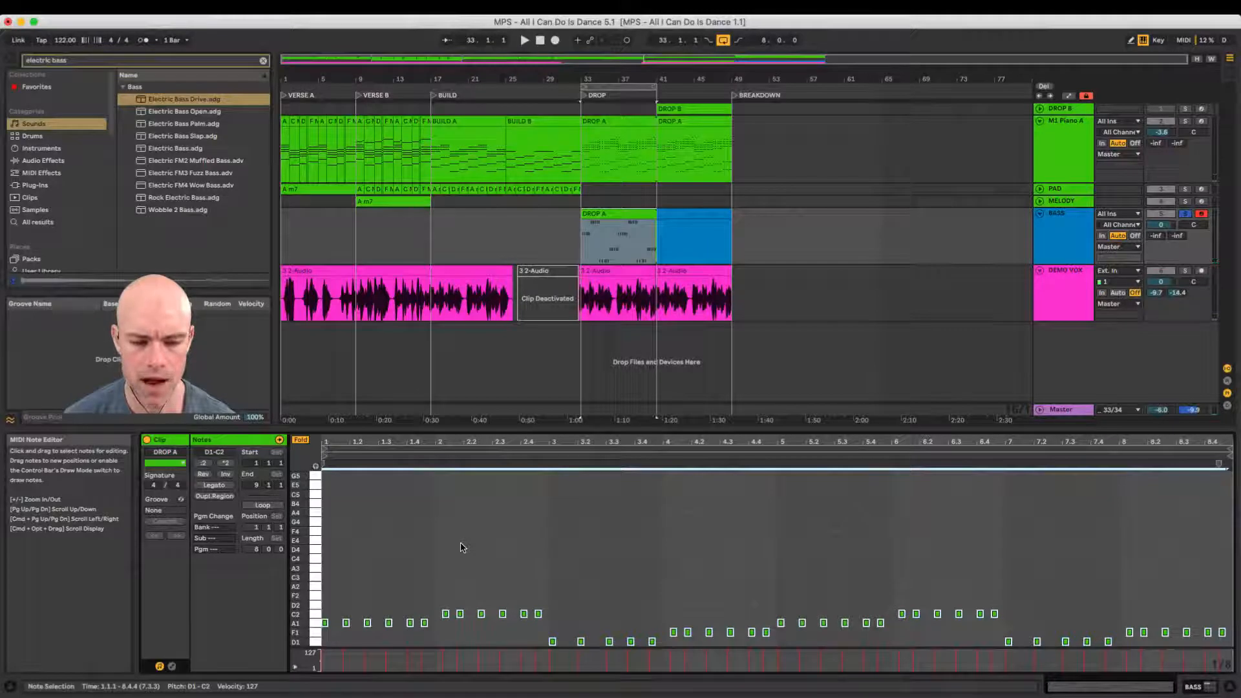
pyautogui.hotkey('shift', 'Down')
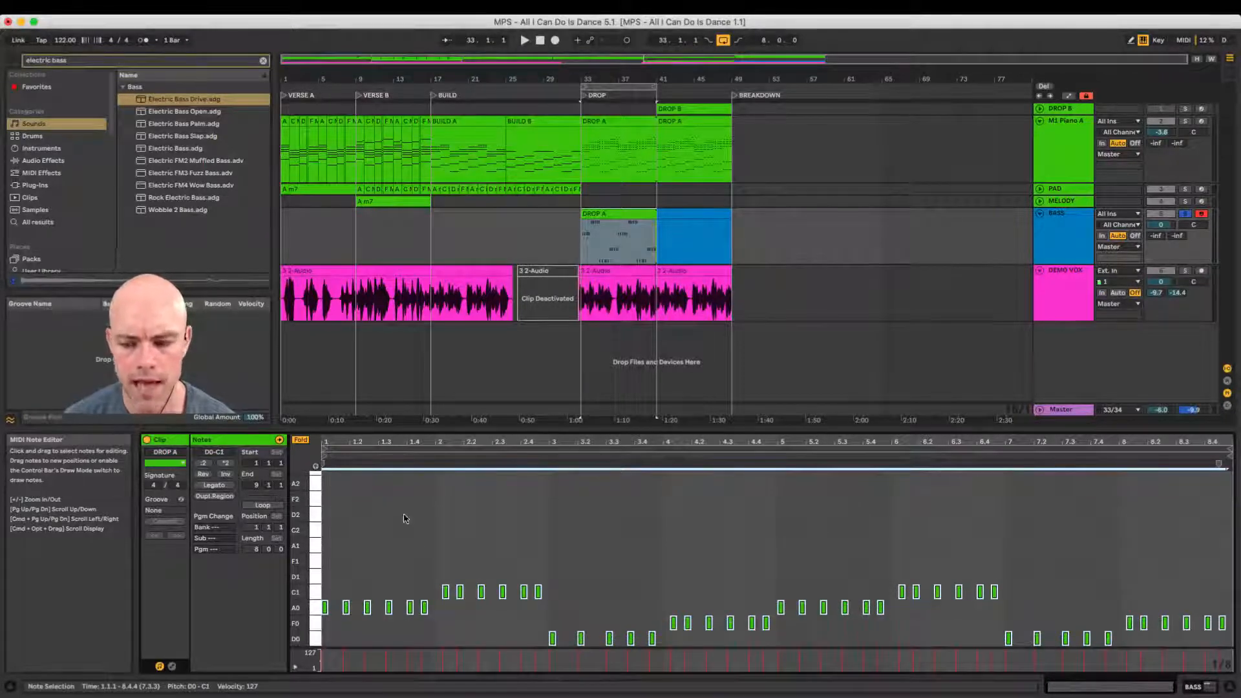
pyautogui.press('space')
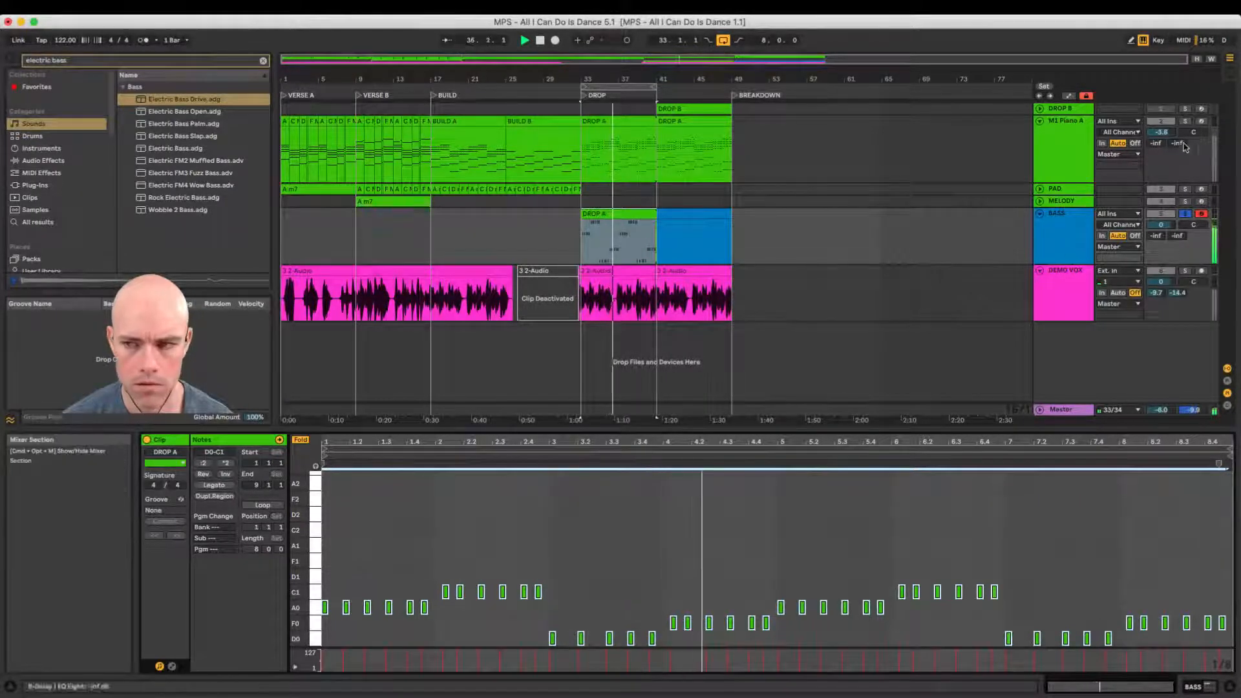
# Step: Set the Electric Bass Drive macros to Filter Cutoff 355 Hz, Filter Reso 17 %, Drive 22.8 % and Color 91 %
pyautogui.doubleClick(1063, 221)
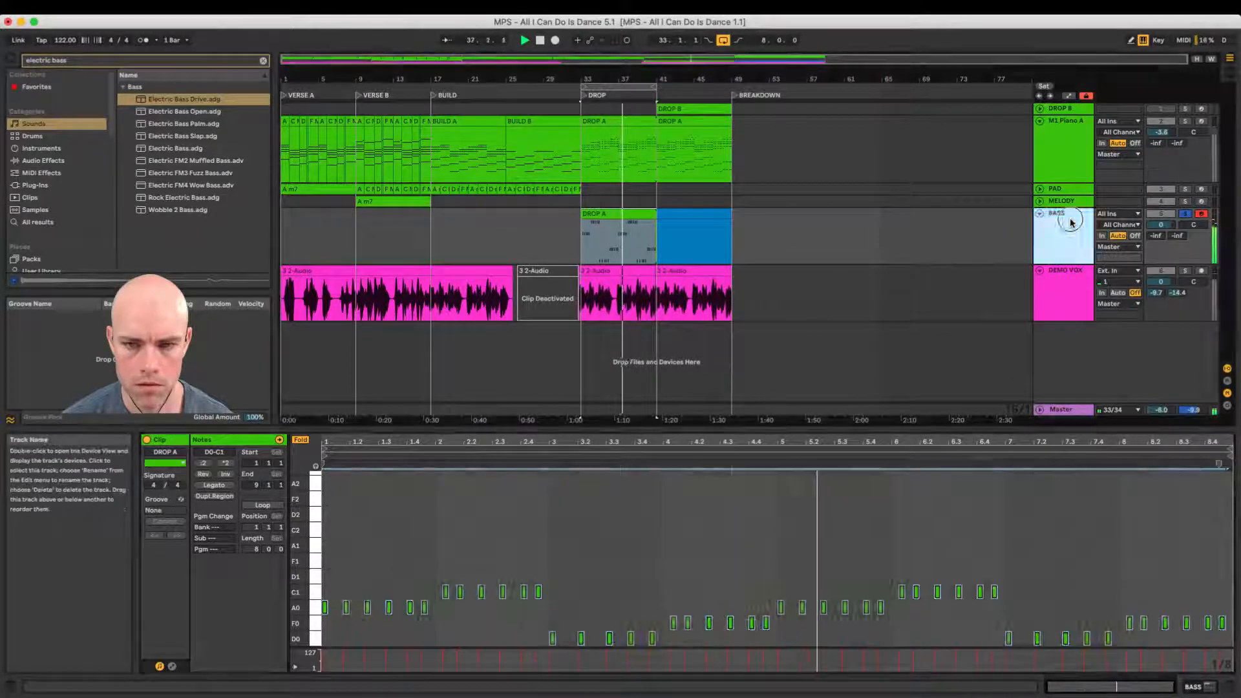
pyautogui.moveTo(233, 596); pyautogui.dragTo(267, 569)
pyautogui.moveTo(167, 602); pyautogui.dragTo(200, 592)
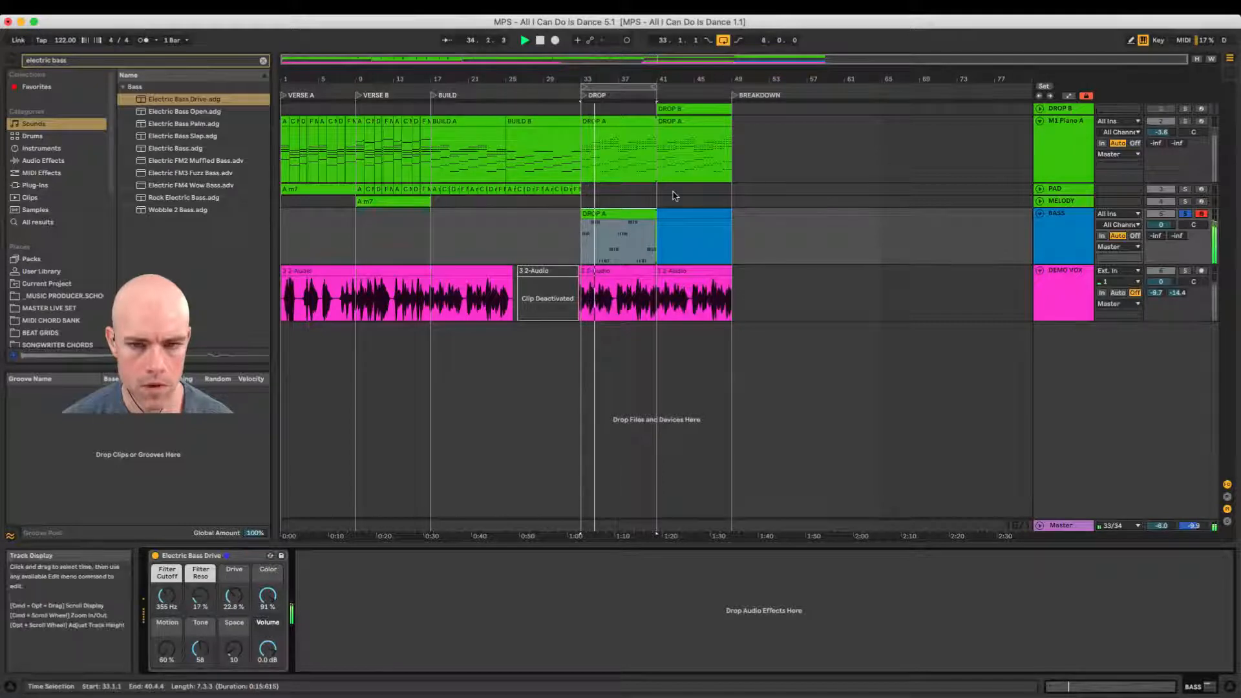
# Step: Unsolo the BASS track, mute the DEMO VOX track and play the looped drop with piano and bass
pyautogui.click(1184, 213)
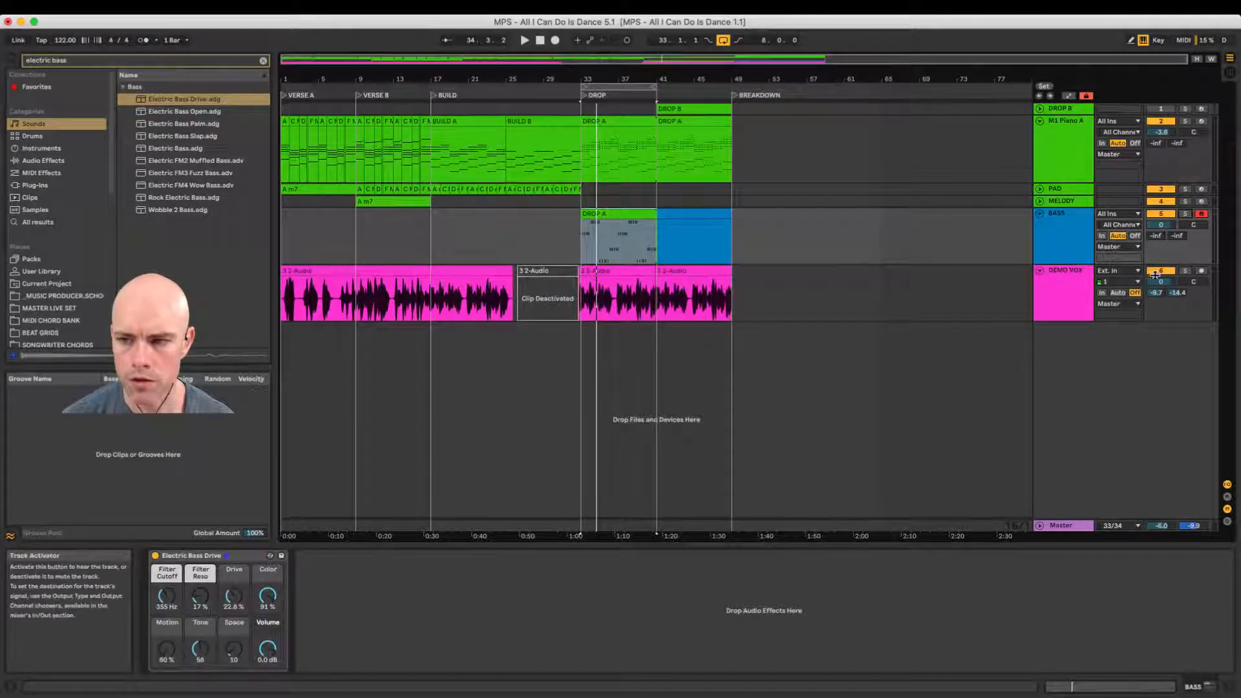
pyautogui.press('space')
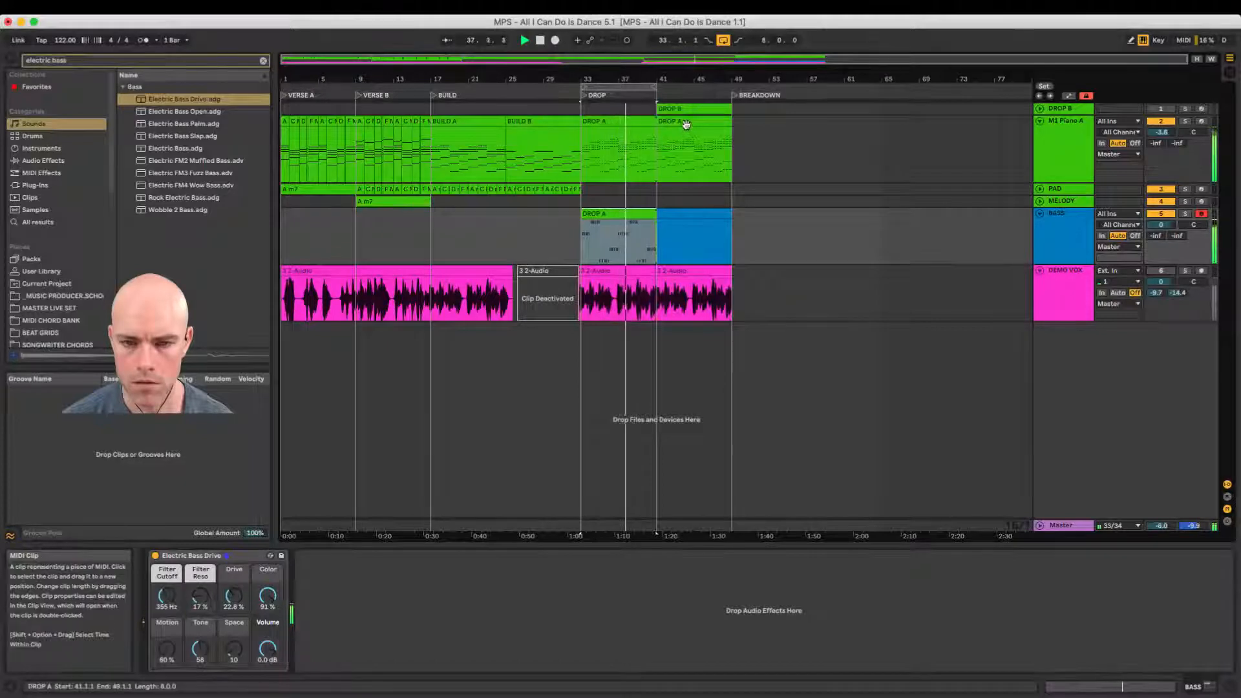
pyautogui.click(601, 223)
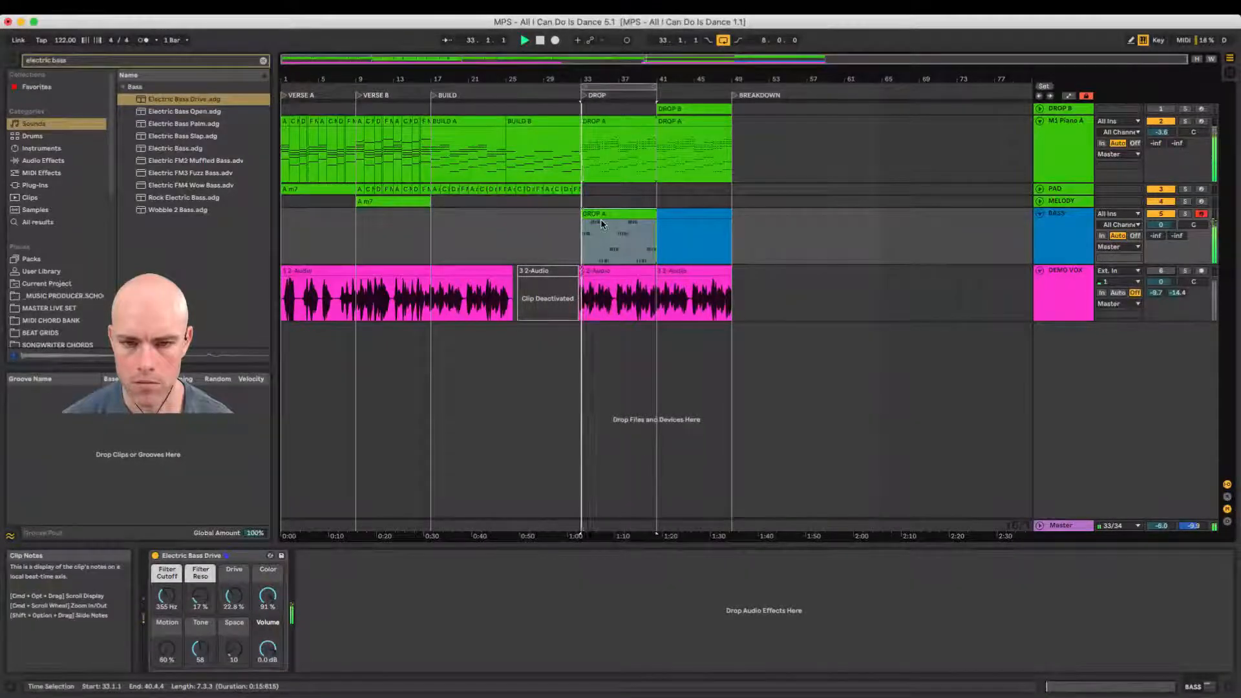
pyautogui.press('space')
# Step: Shift the DROP A bass clip one sixteenth note later than the piano clip and play the drop
pyautogui.moveTo(584, 75); pyautogui.dragTo(610, 102)
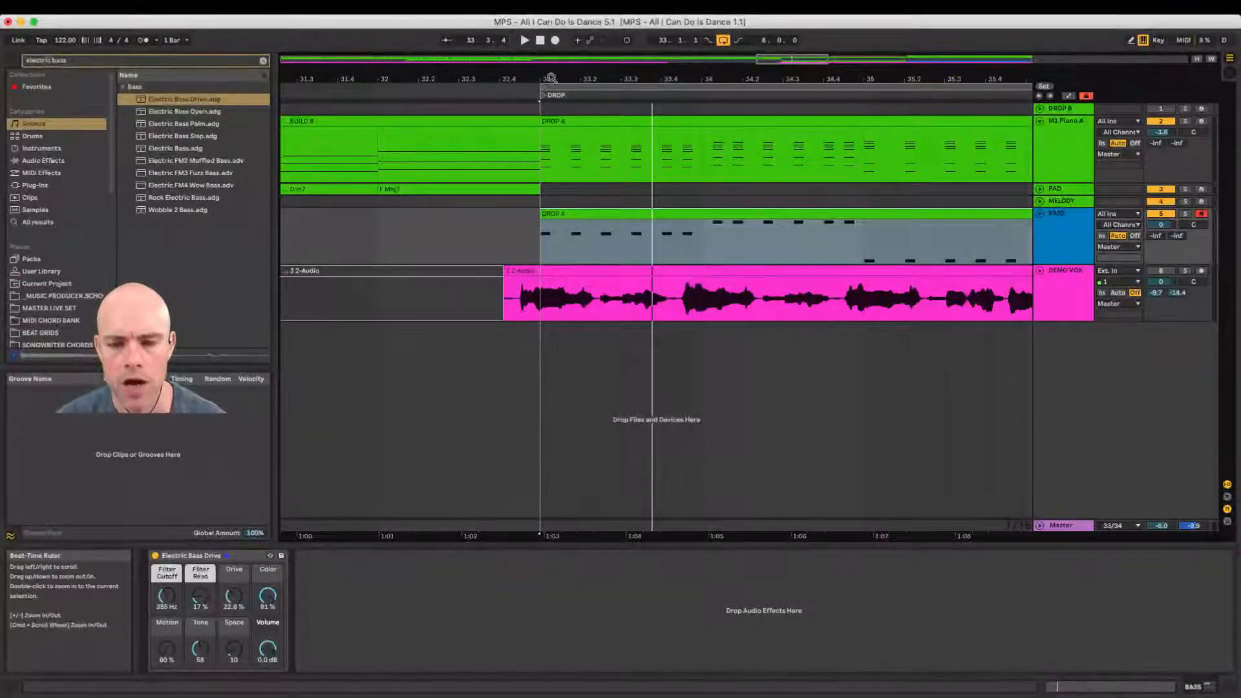
pyautogui.moveTo(557, 75); pyautogui.dragTo(437, 106)
pyautogui.moveTo(1065, 265); pyautogui.dragTo(1063, 396)
pyautogui.moveTo(1067, 184); pyautogui.dragTo(1064, 271)
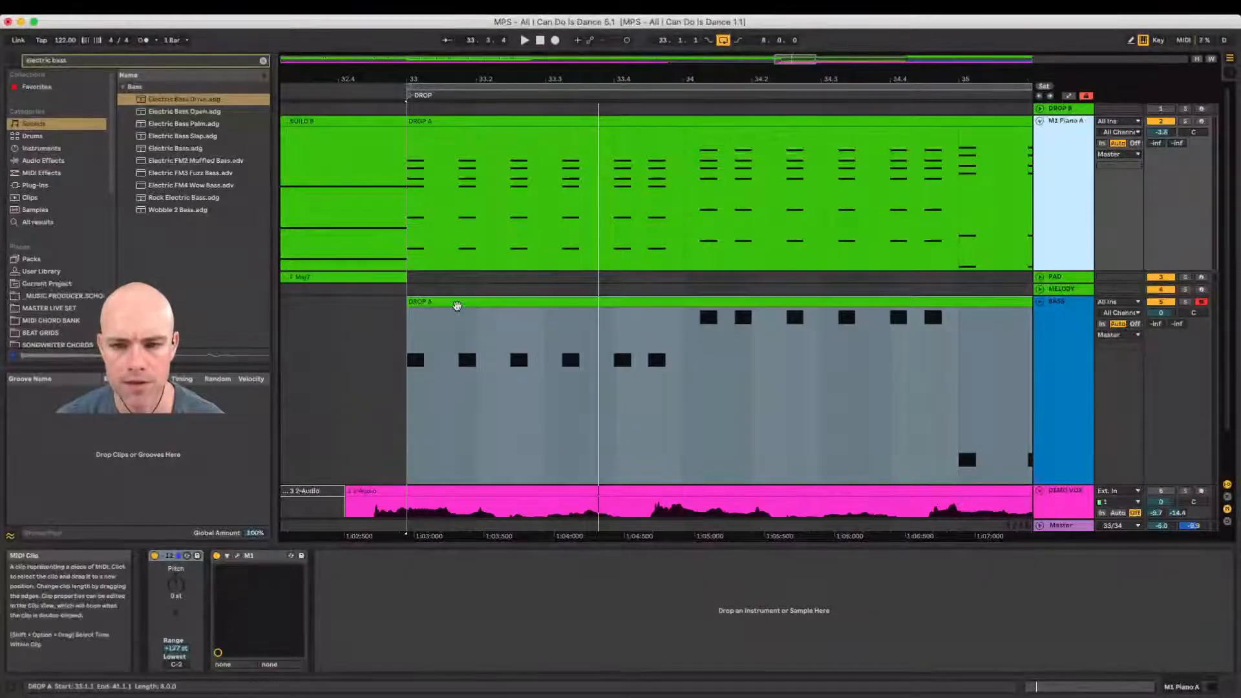
pyautogui.click(457, 306)
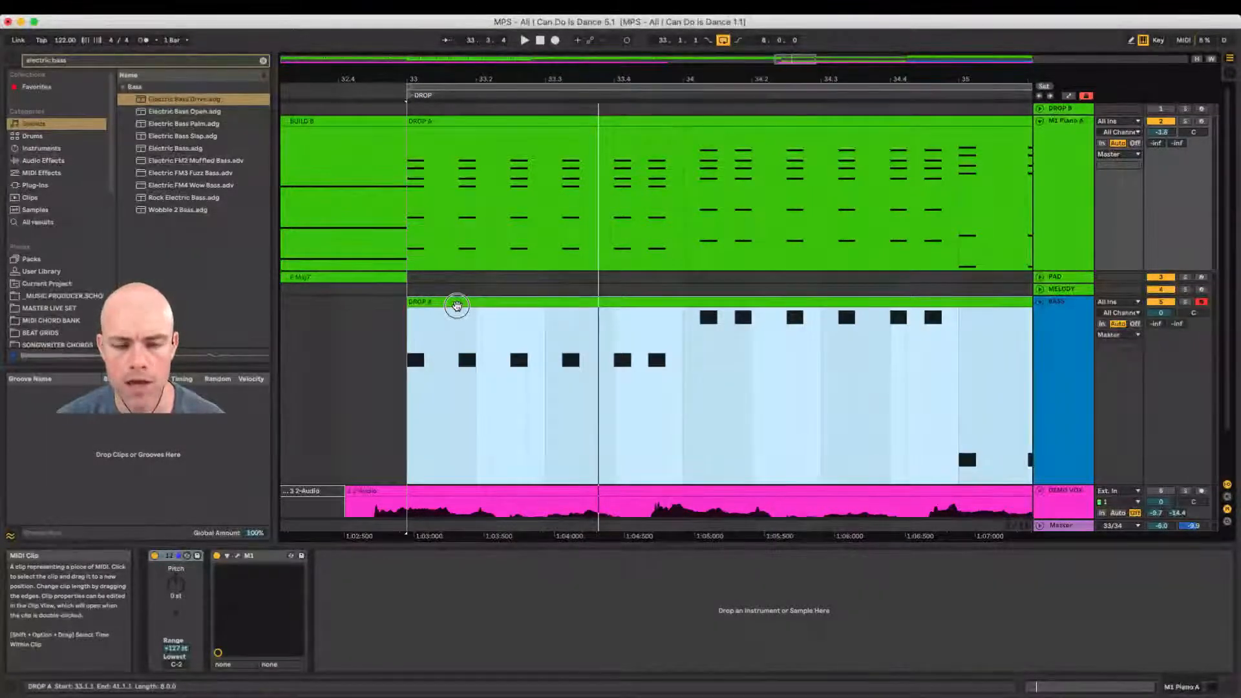
pyautogui.moveTo(457, 306); pyautogui.dragTo(474, 313)
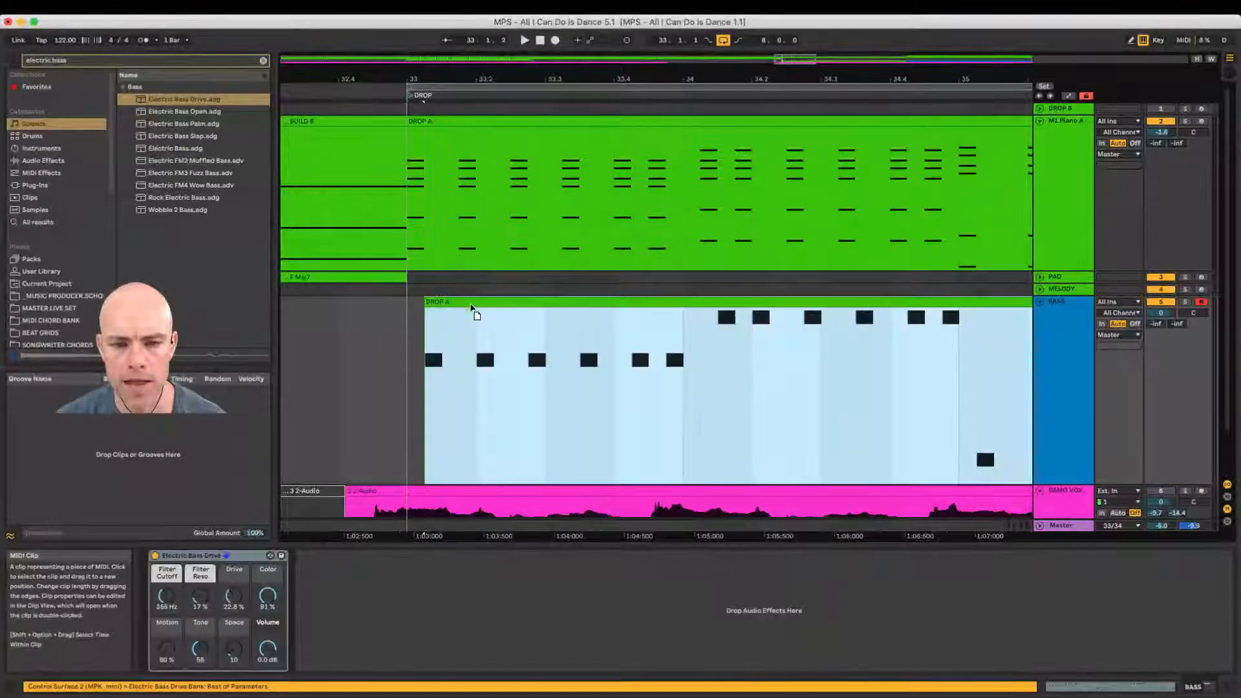
pyautogui.click(407, 354)
pyautogui.press('space')
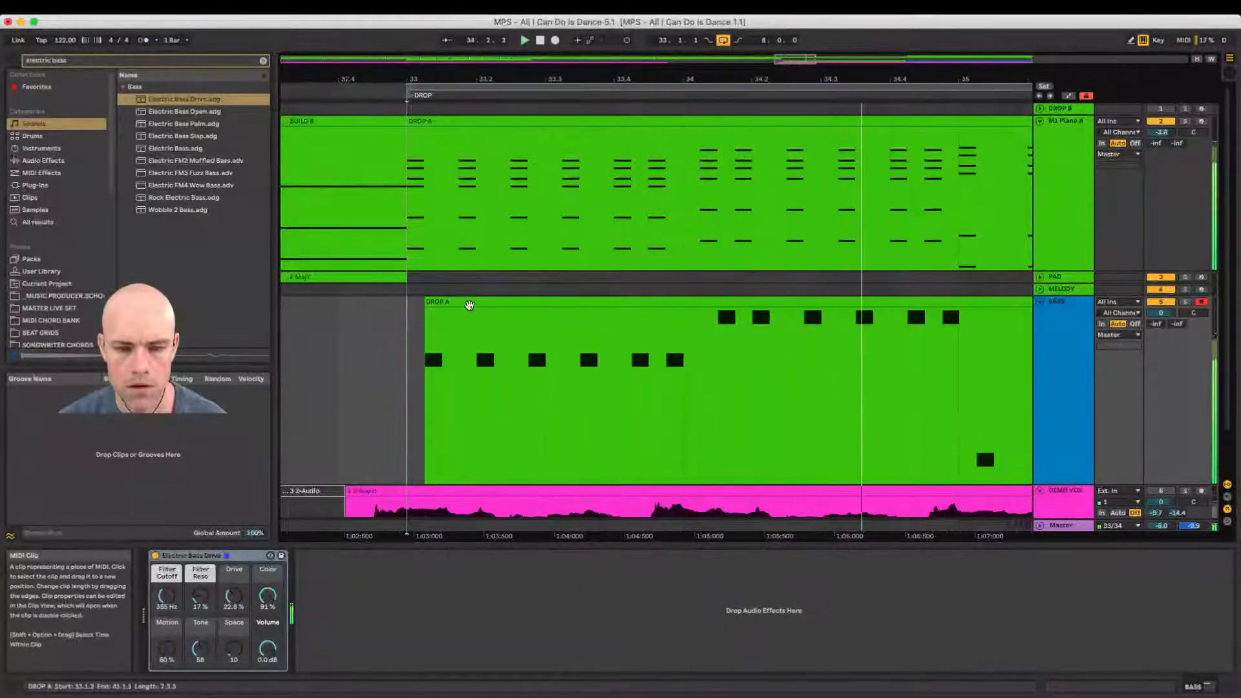
# Step: Try the bass clip an eighth note after the start of bar 33, audition it and return it to bar 33
pyautogui.moveTo(469, 305); pyautogui.dragTo(487, 305)
pyautogui.click(410, 325)
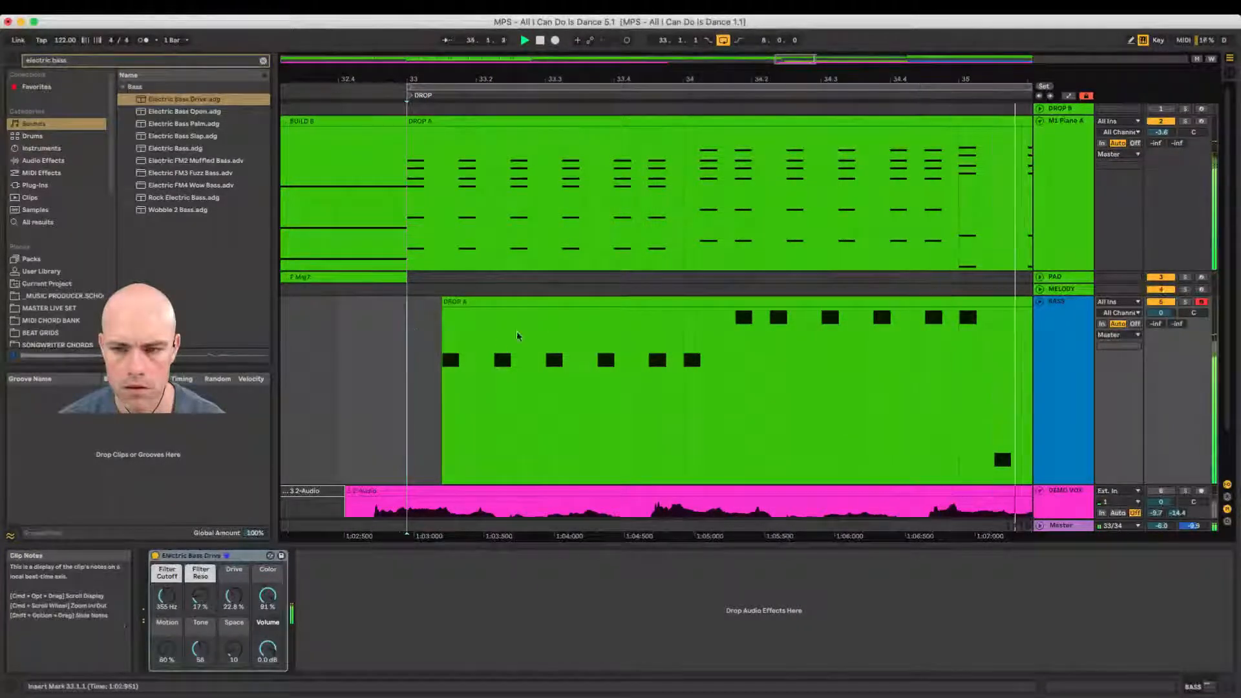
pyautogui.press('space')
pyautogui.press('space')
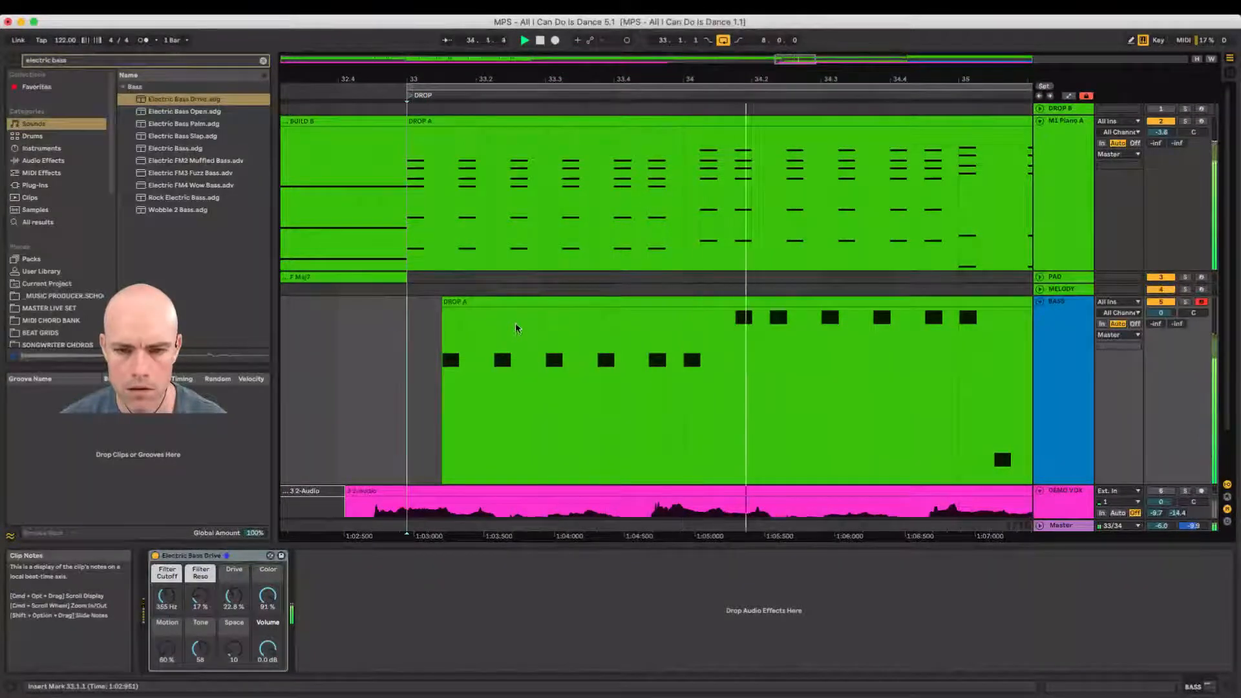
pyautogui.press('space')
pyautogui.moveTo(517, 311); pyautogui.dragTo(483, 304)
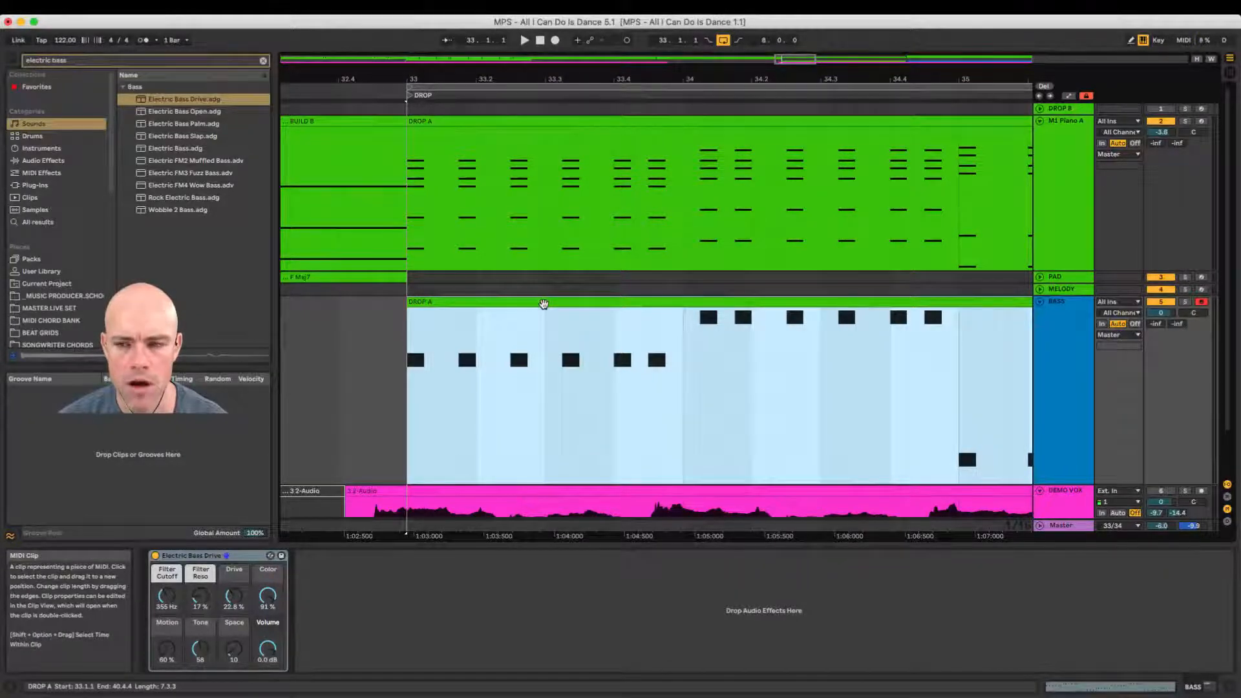
# Step: Solo the BASS track and extend its DROP A clip to end at bar 41, looping playback over the full 8 bars
pyautogui.doubleClick(543, 303)
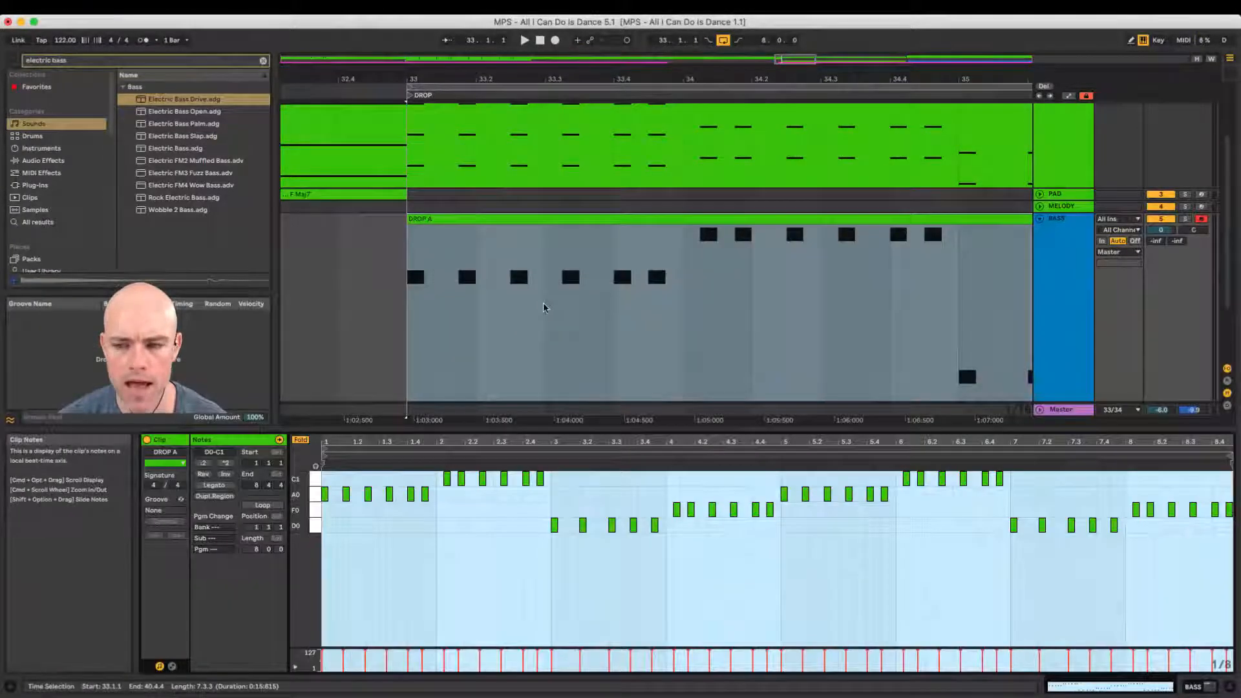
pyautogui.click(784, 549)
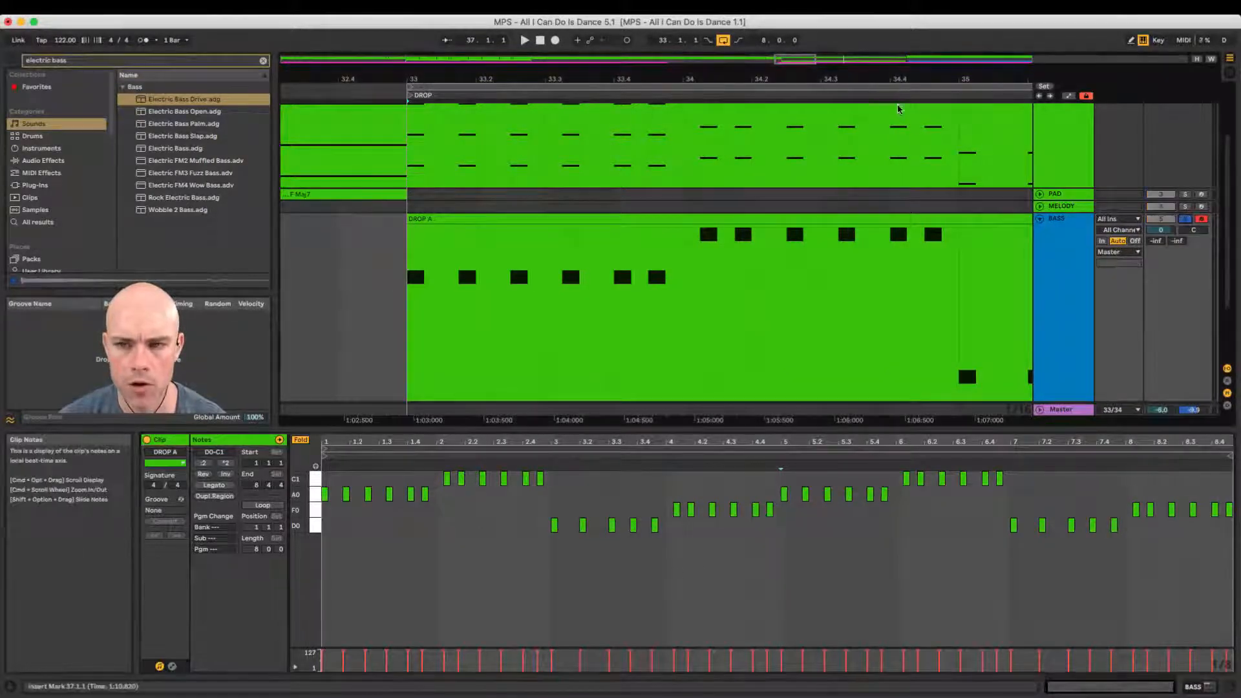
pyautogui.moveTo(896, 84); pyautogui.dragTo(895, 75)
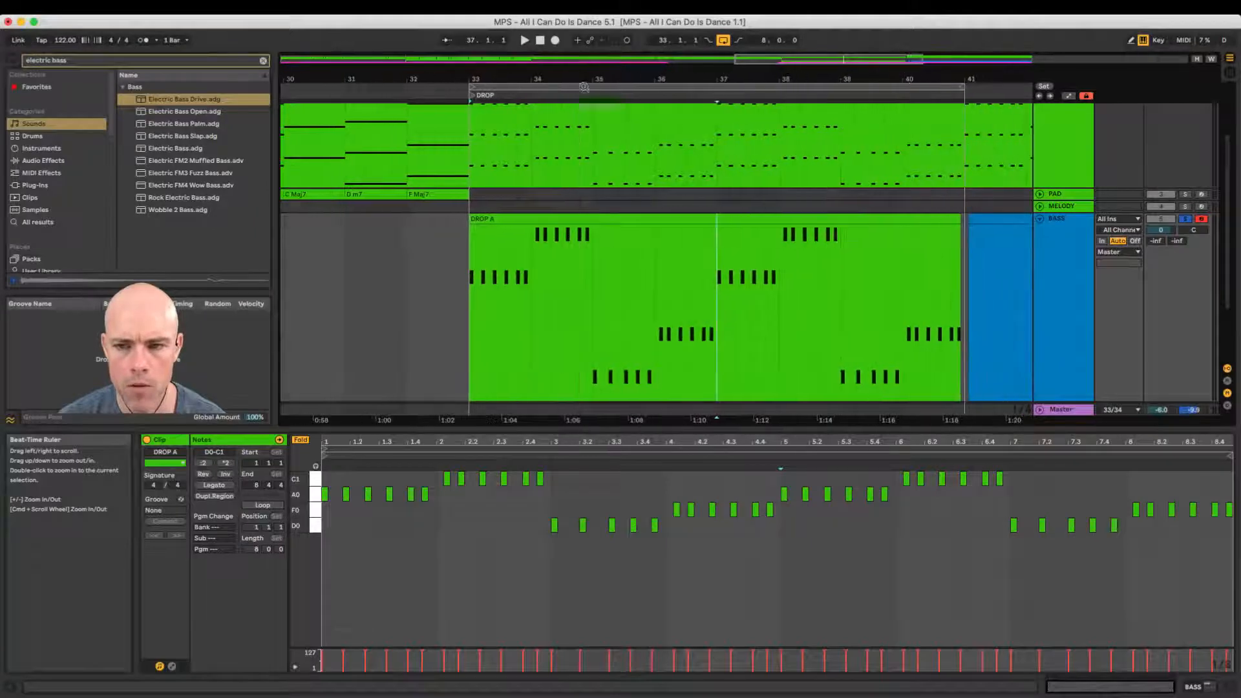
pyautogui.click(635, 217)
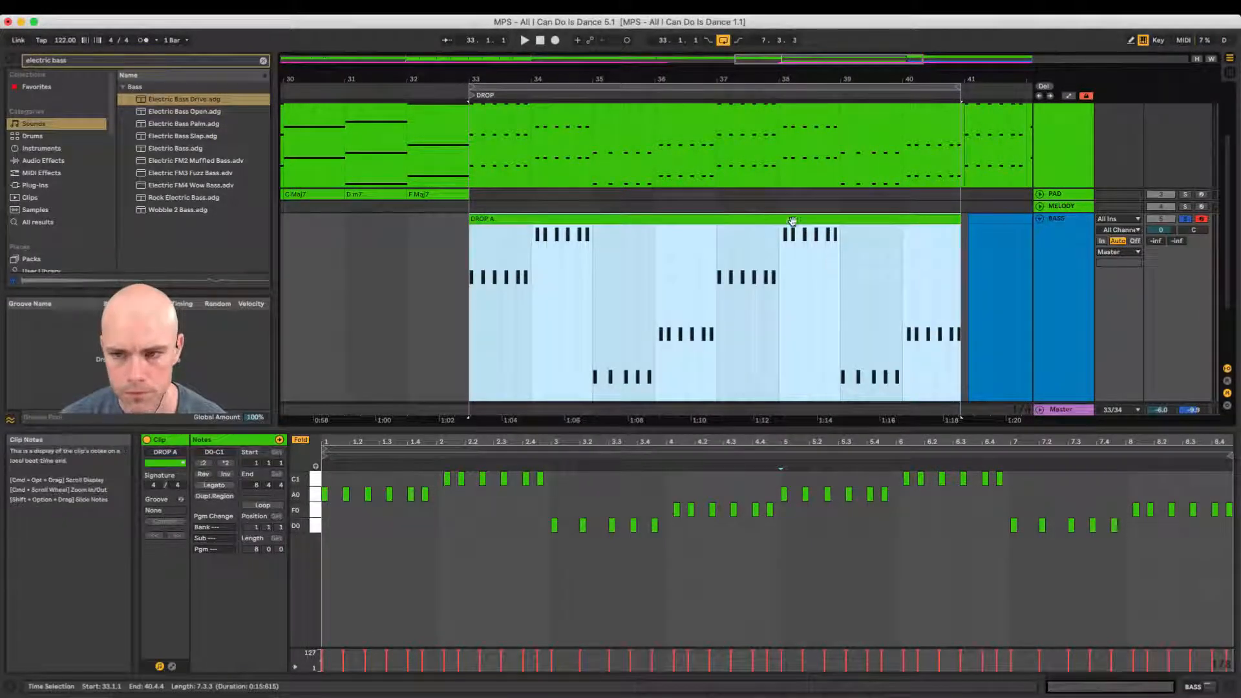
pyautogui.moveTo(961, 218); pyautogui.dragTo(963, 218)
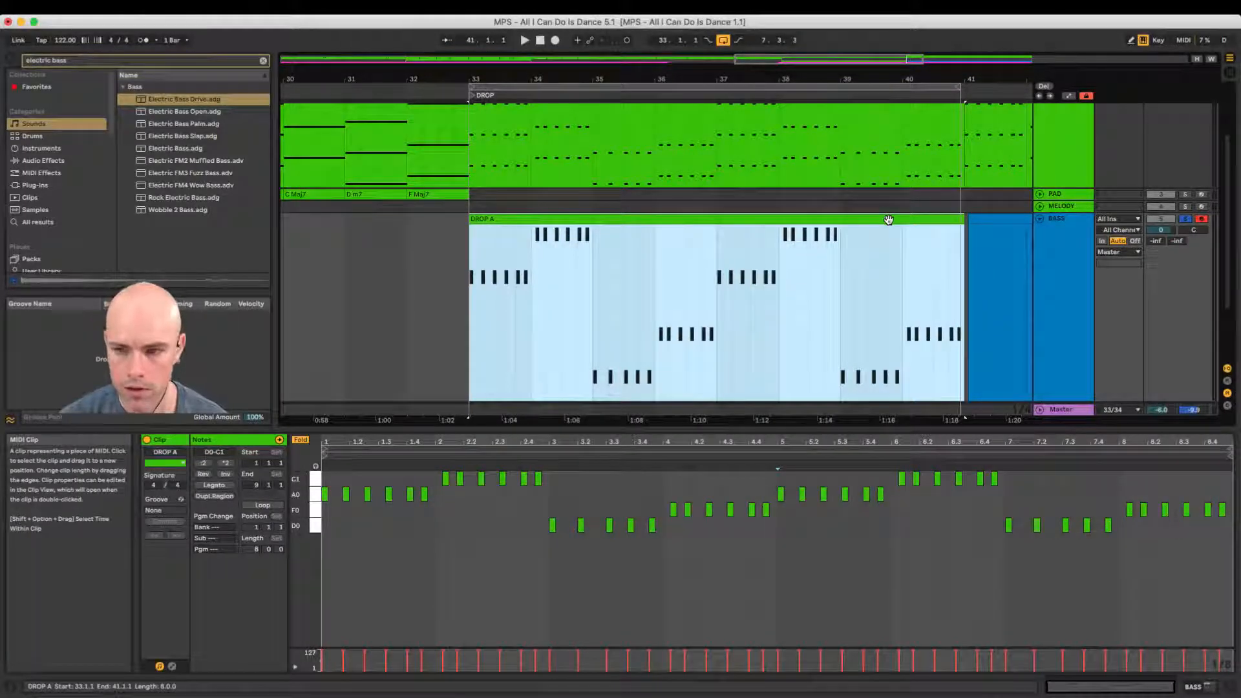
pyautogui.press('space')
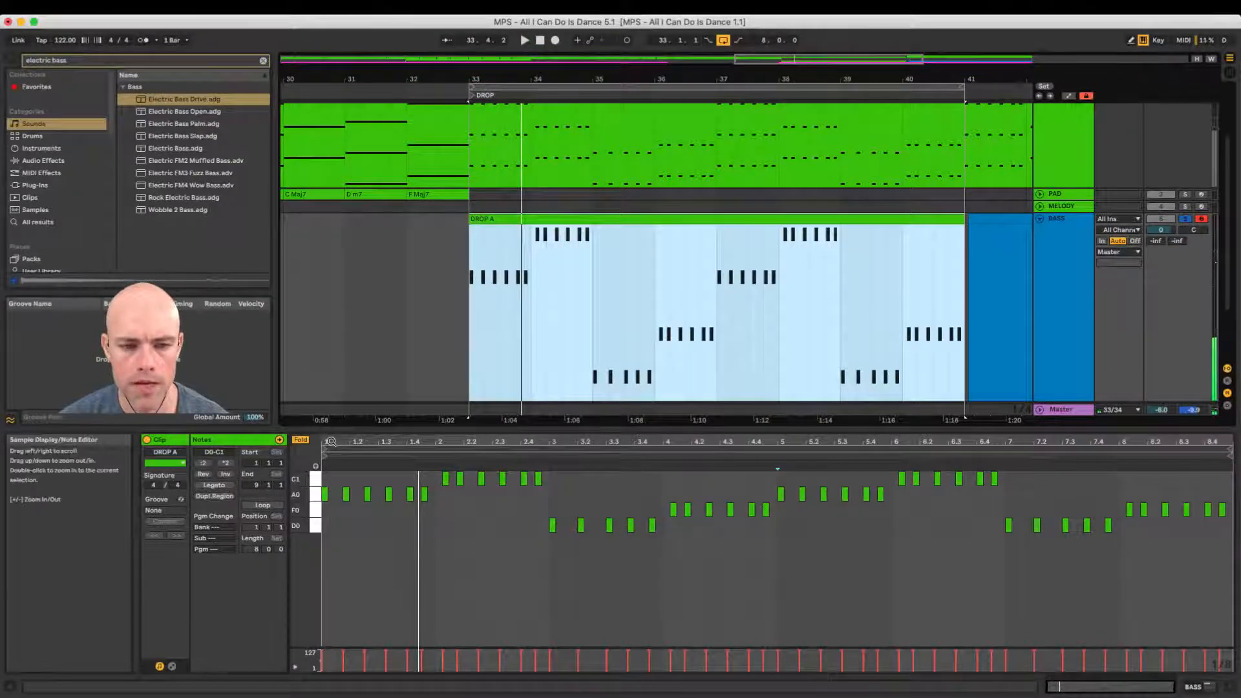
# Step: Audition the clip's A0 notes, select its C1 notes and turn off Fold to show every pitch
pyautogui.moveTo(327, 440); pyautogui.dragTo(331, 442)
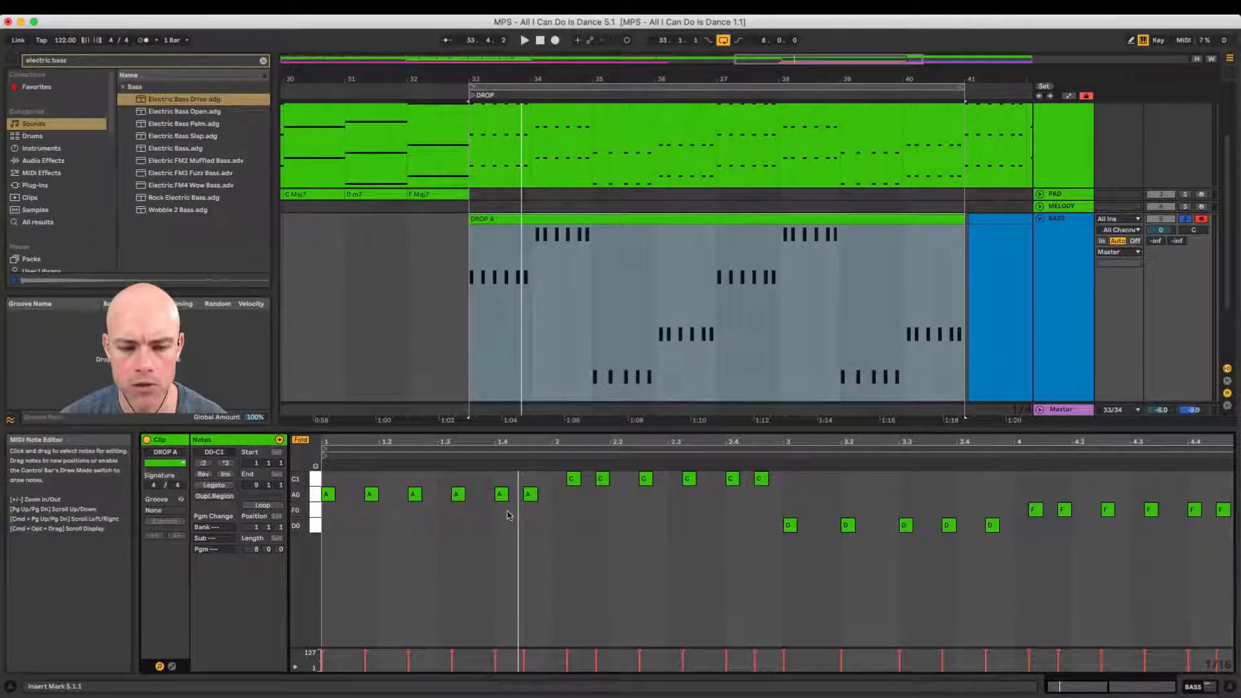
pyautogui.click(317, 495)
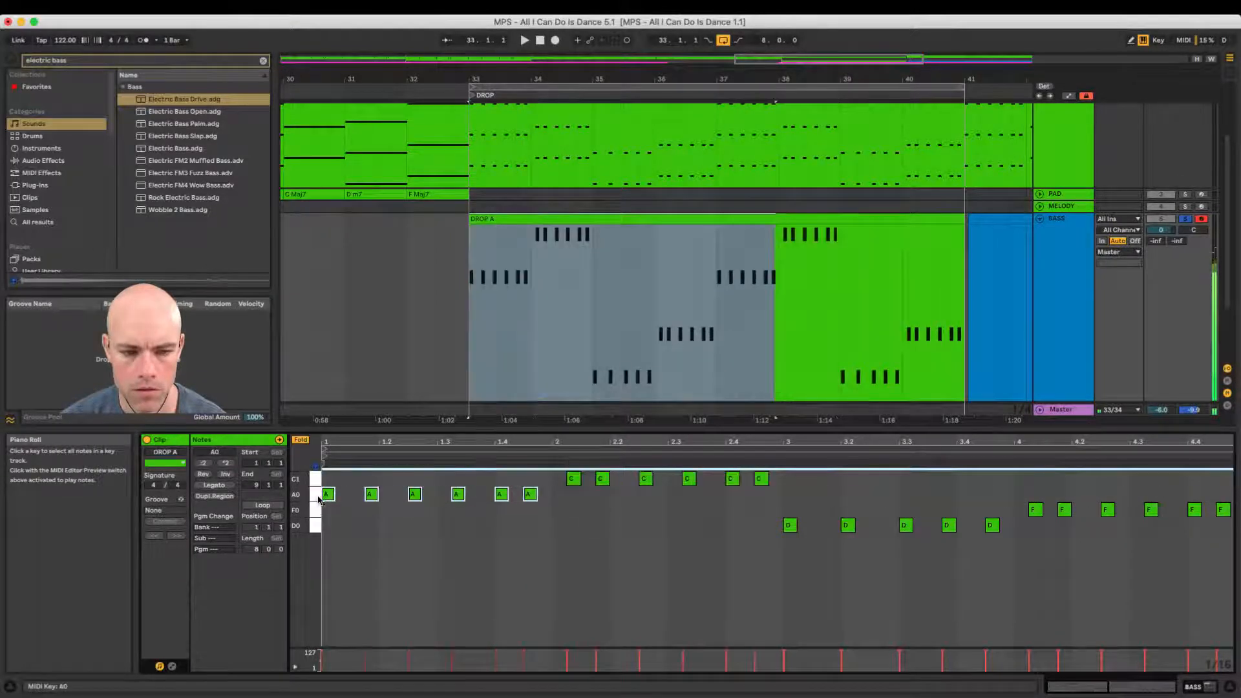
pyautogui.click(317, 479)
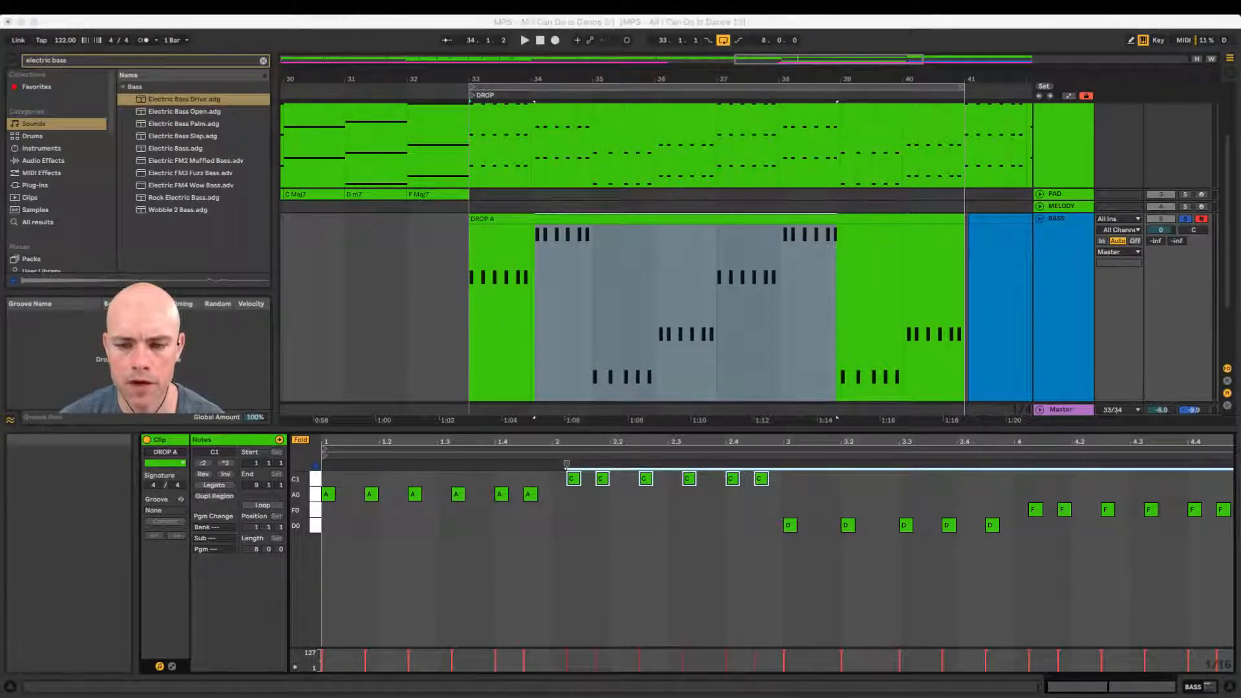
pyautogui.click(300, 440)
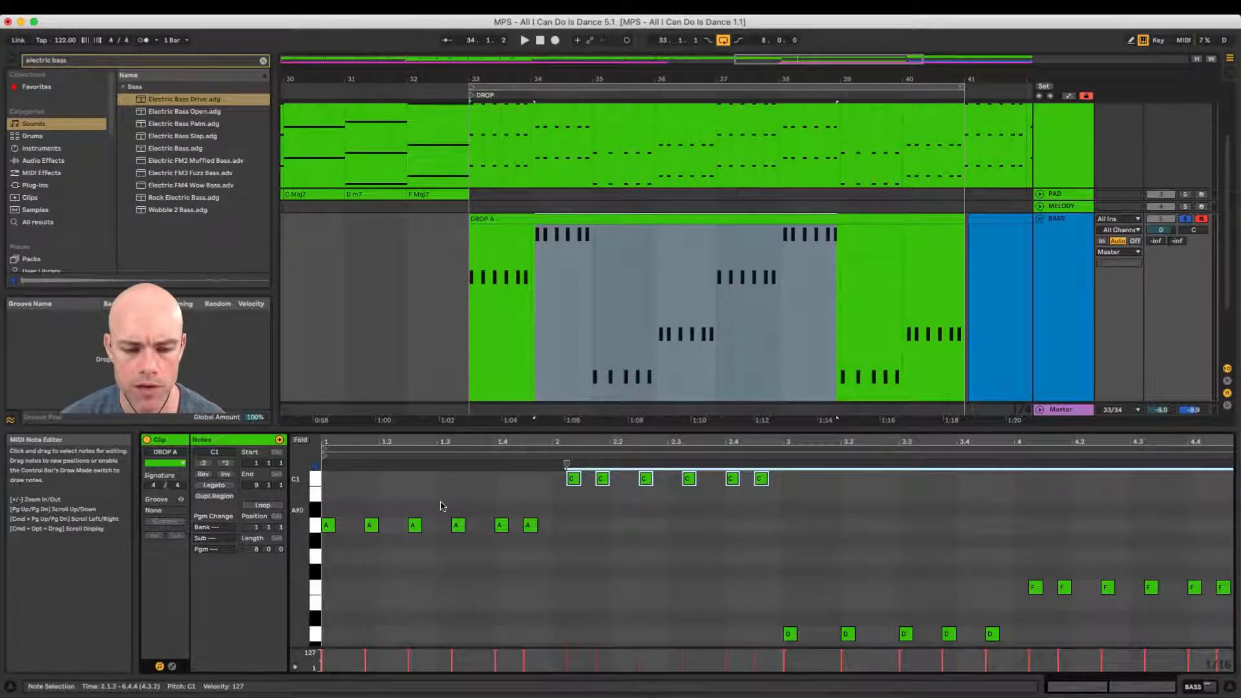
# Step: Compare the A0, G0 and C1 pitches, insert a sixteenth-long G0 note at 1.4.2 in the bass clip and play it
pyautogui.click(317, 530)
pyautogui.click(316, 551)
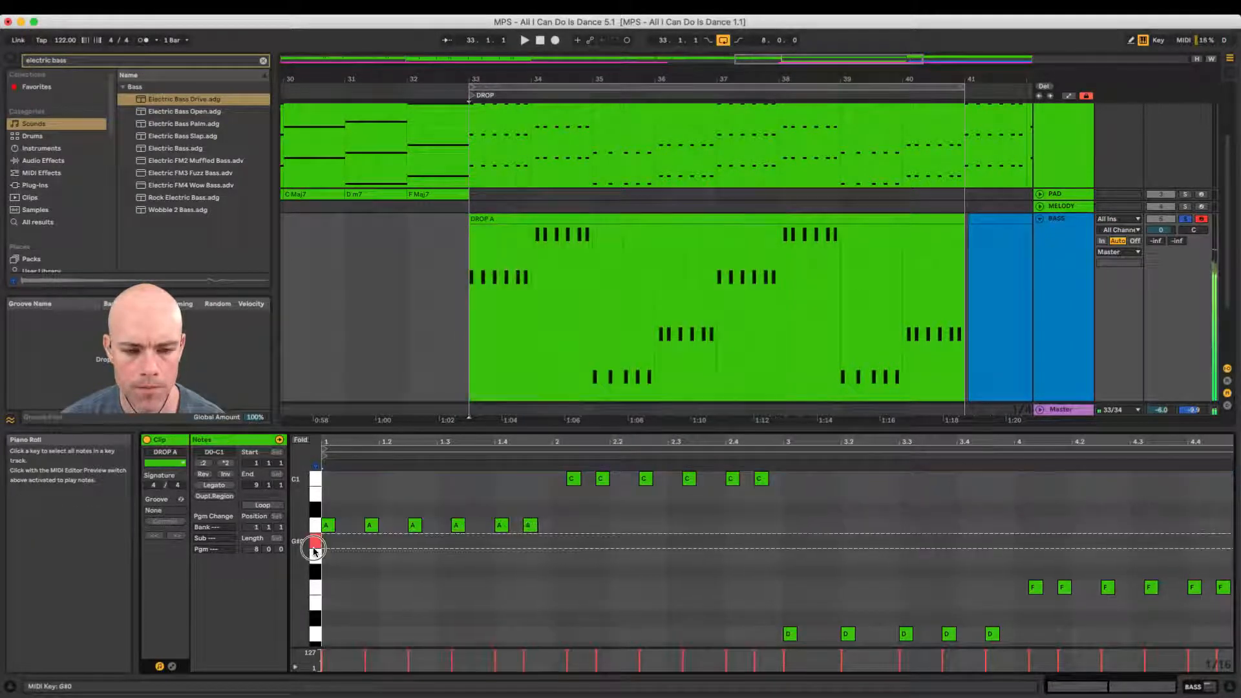
pyautogui.click(316, 528)
pyautogui.click(317, 551)
pyautogui.click(316, 526)
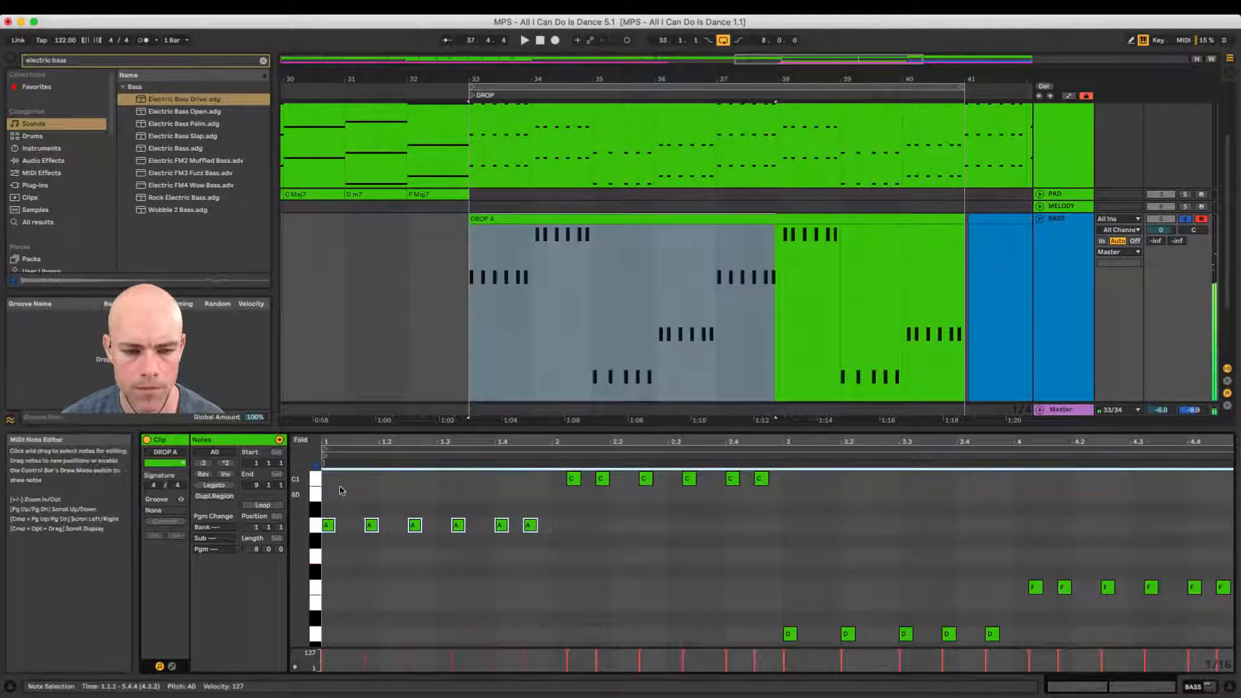
pyautogui.click(316, 479)
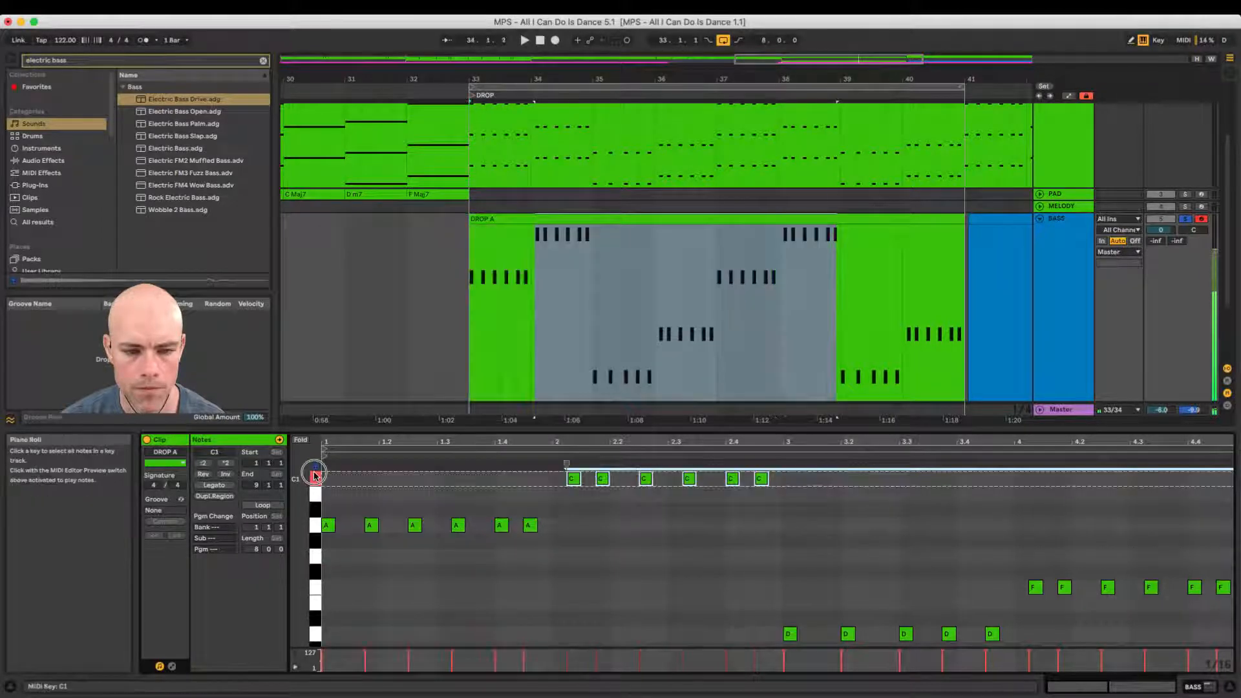
pyautogui.doubleClick(515, 553)
pyautogui.press('space')
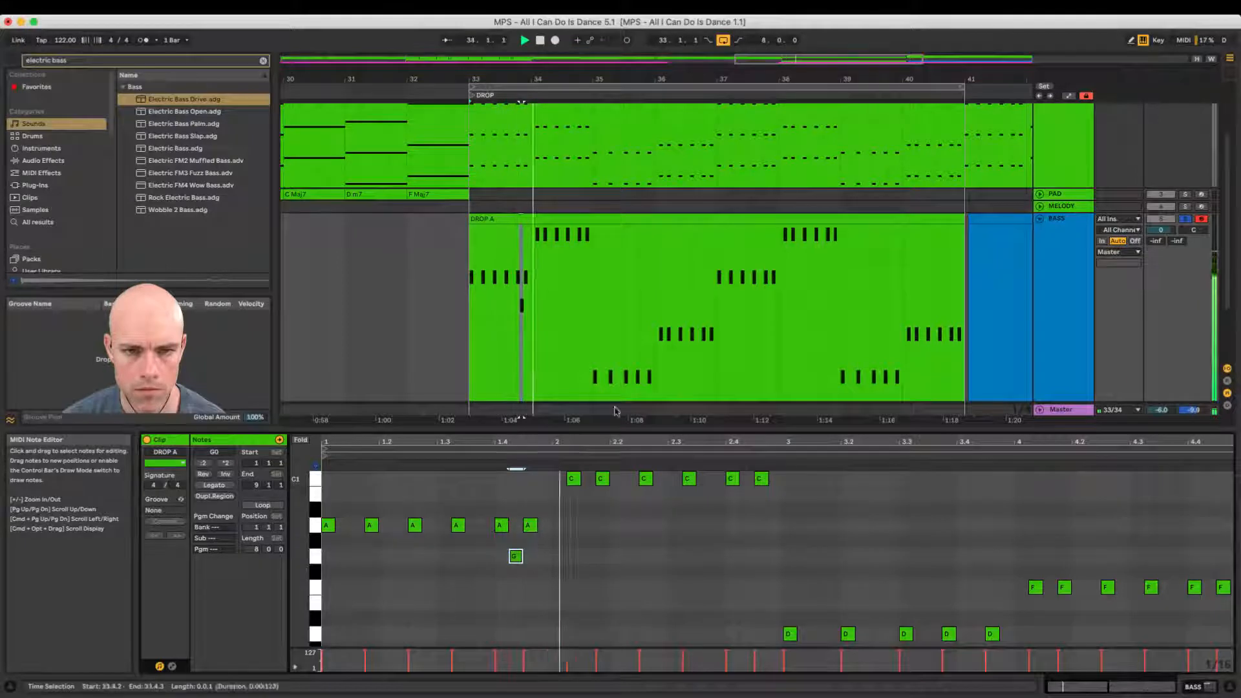
pyautogui.press('space')
# Step: Move the first C1 note of the bass clip's second bar earlier to 1.4.4 and play the phrase
pyautogui.scroll(3, 562, 366)
pyautogui.press('space')
pyautogui.scroll(-5, 562, 364)
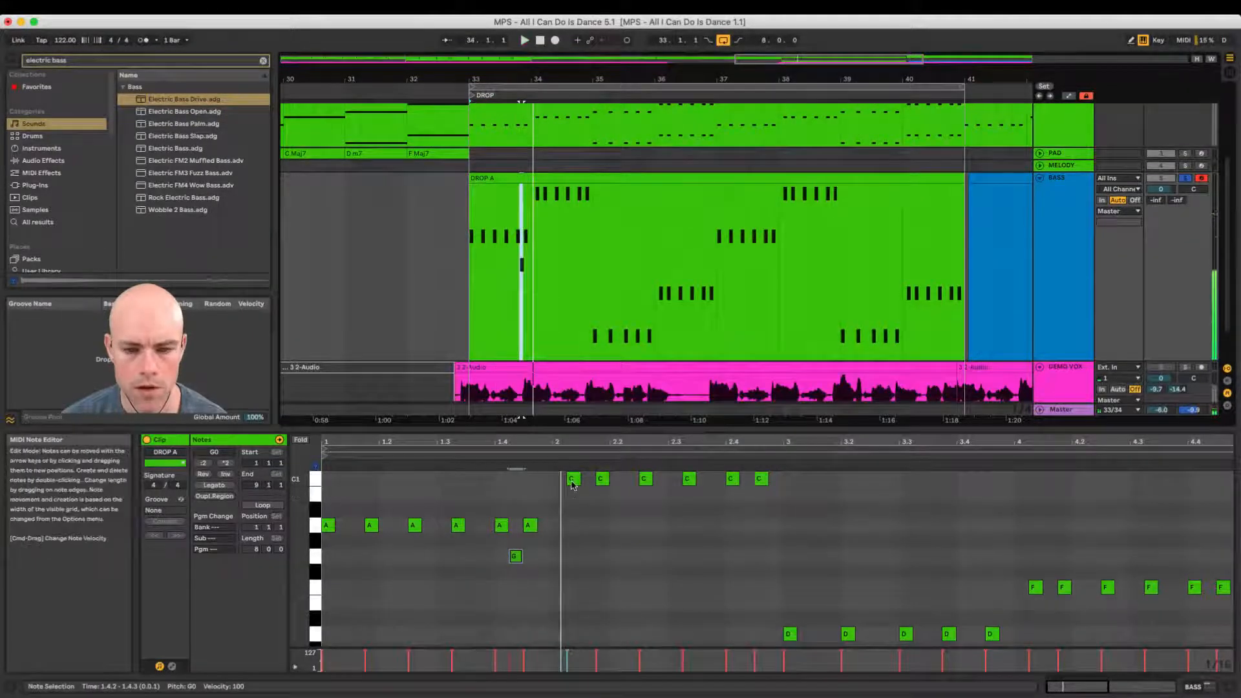
pyautogui.press('space')
pyautogui.moveTo(573, 484); pyautogui.dragTo(546, 481)
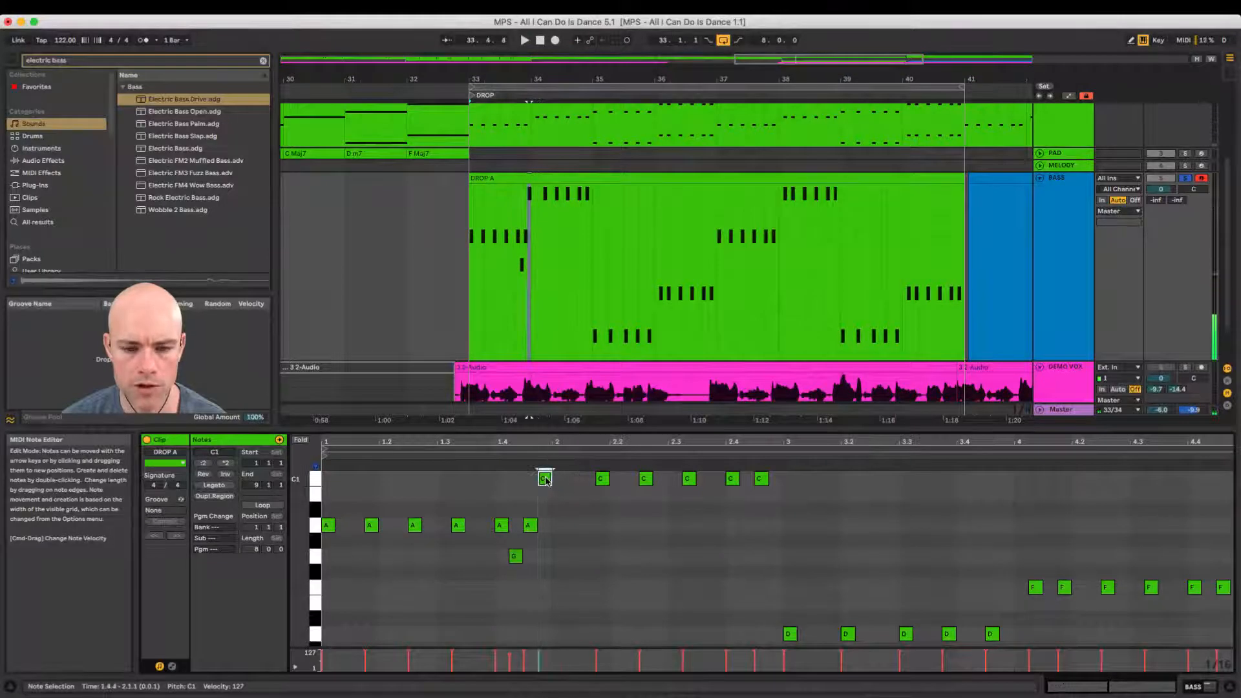
pyautogui.press('space')
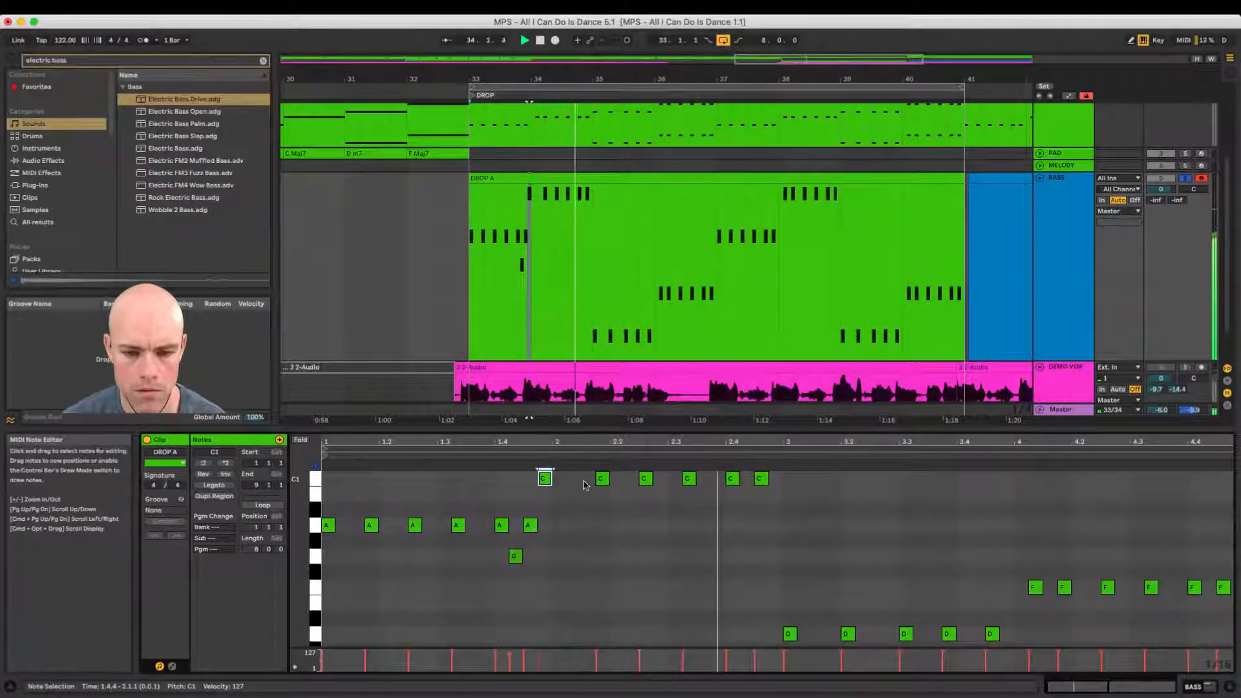
pyautogui.press('space')
# Step: Transpose the remaining five C1 notes of bar 2 down one octave to C0 and play the phrase
pyautogui.moveTo(584, 485); pyautogui.dragTo(798, 491)
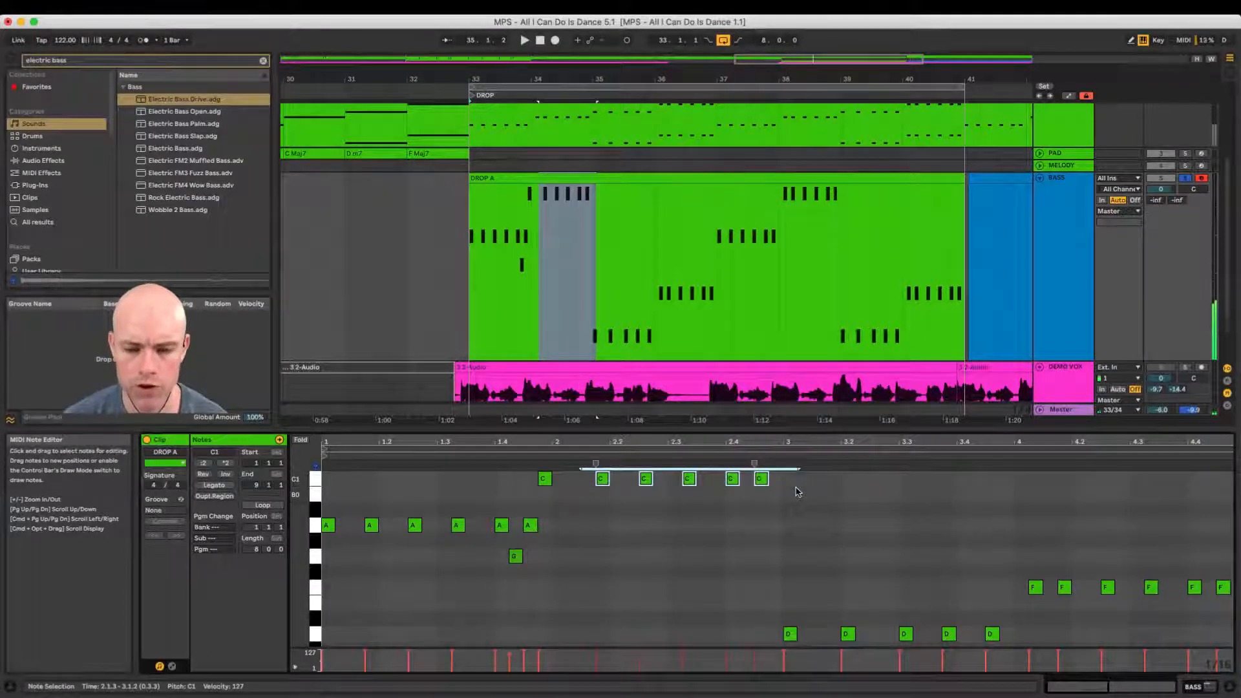
pyautogui.hotkey('shift', 'Down')
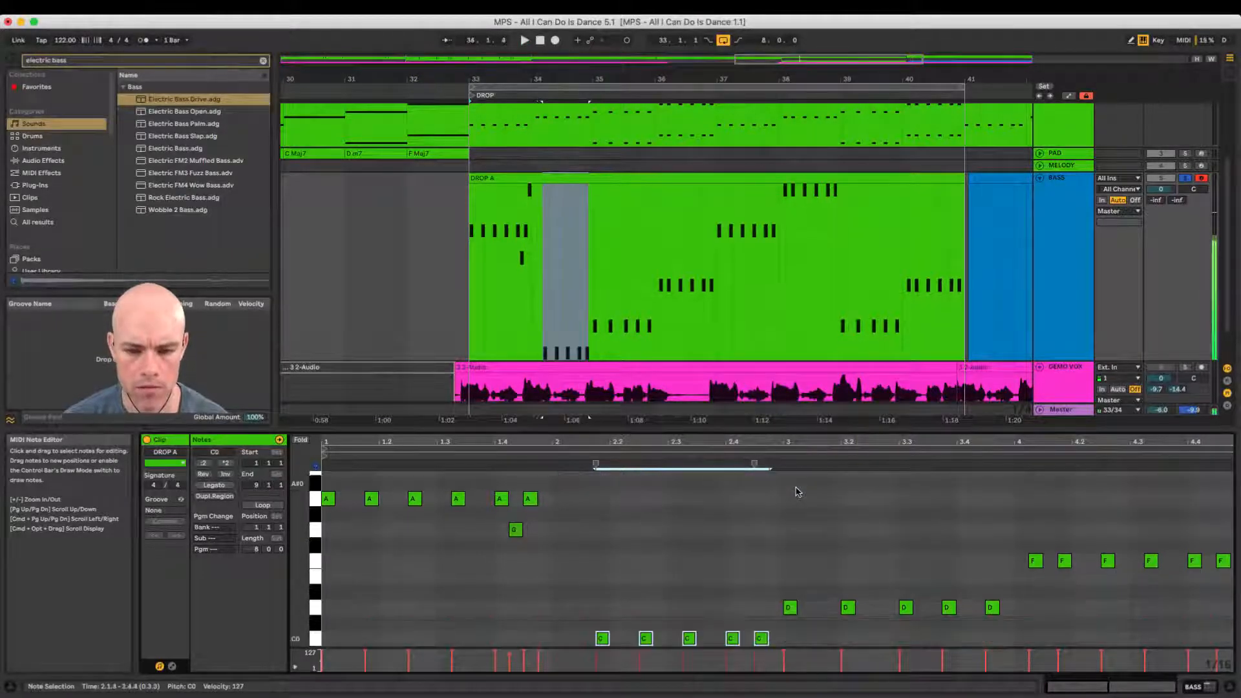
pyautogui.press('space')
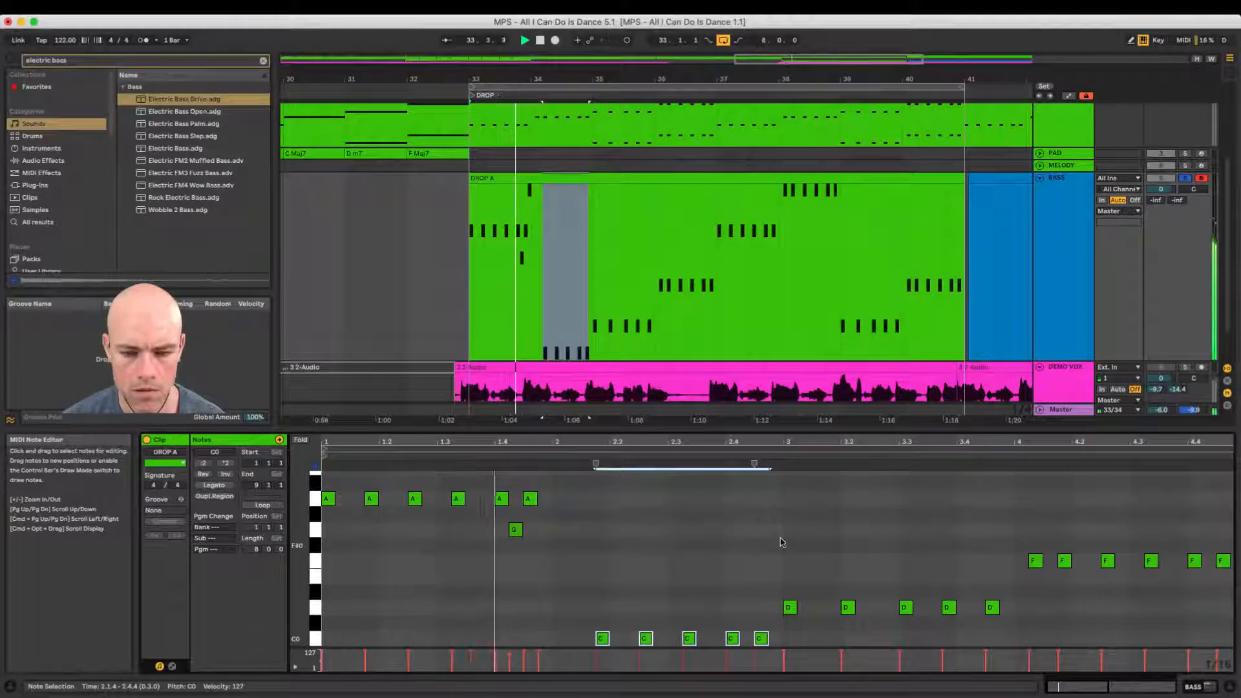
pyautogui.scroll(1, 782, 541)
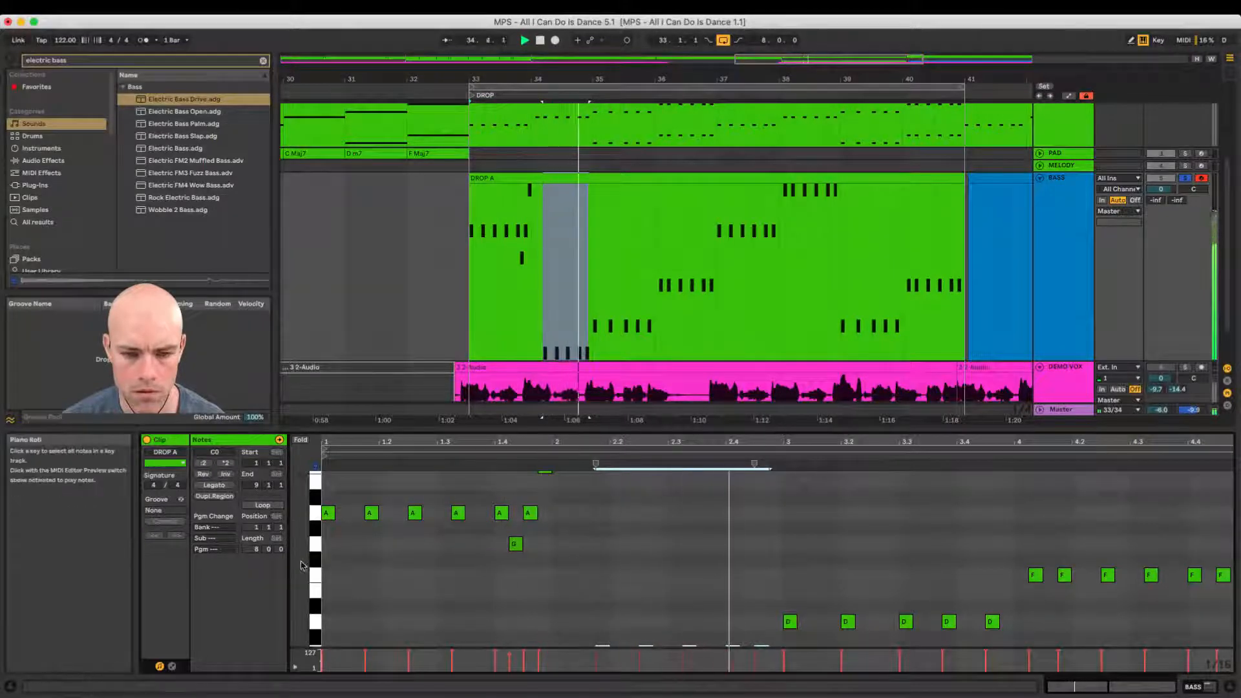
pyautogui.moveTo(299, 546); pyautogui.dragTo(302, 561)
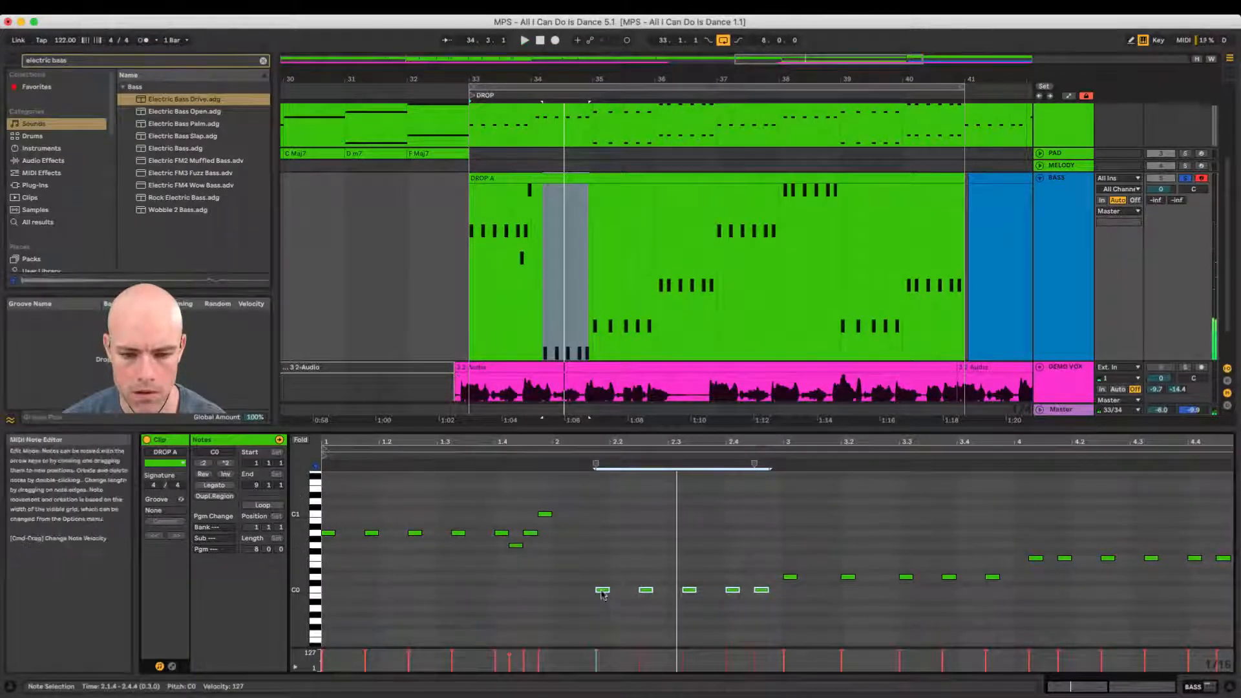
# Step: Turn on the metronome and shift bar 2's C0 notes one sixteenth earlier, putting the last one back at 2.4.3
pyautogui.moveTo(603, 590); pyautogui.dragTo(589, 592)
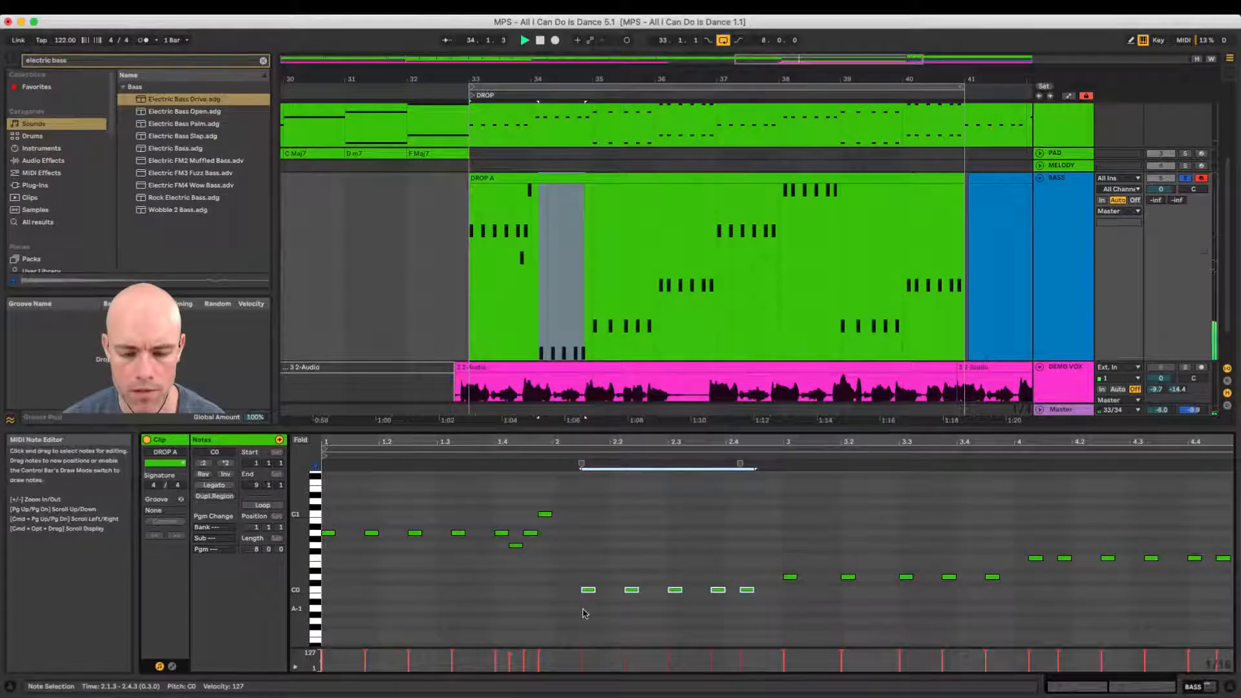
pyautogui.click(143, 40)
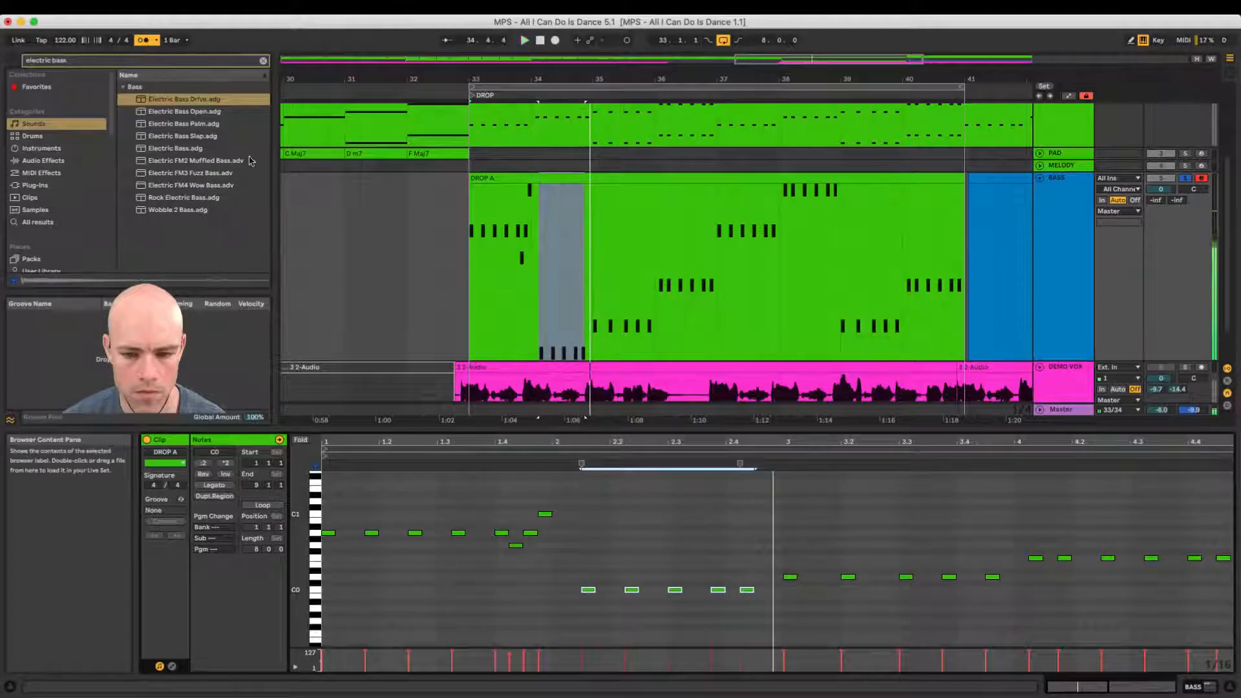
pyautogui.click(746, 591)
pyautogui.moveTo(747, 590); pyautogui.dragTo(761, 591)
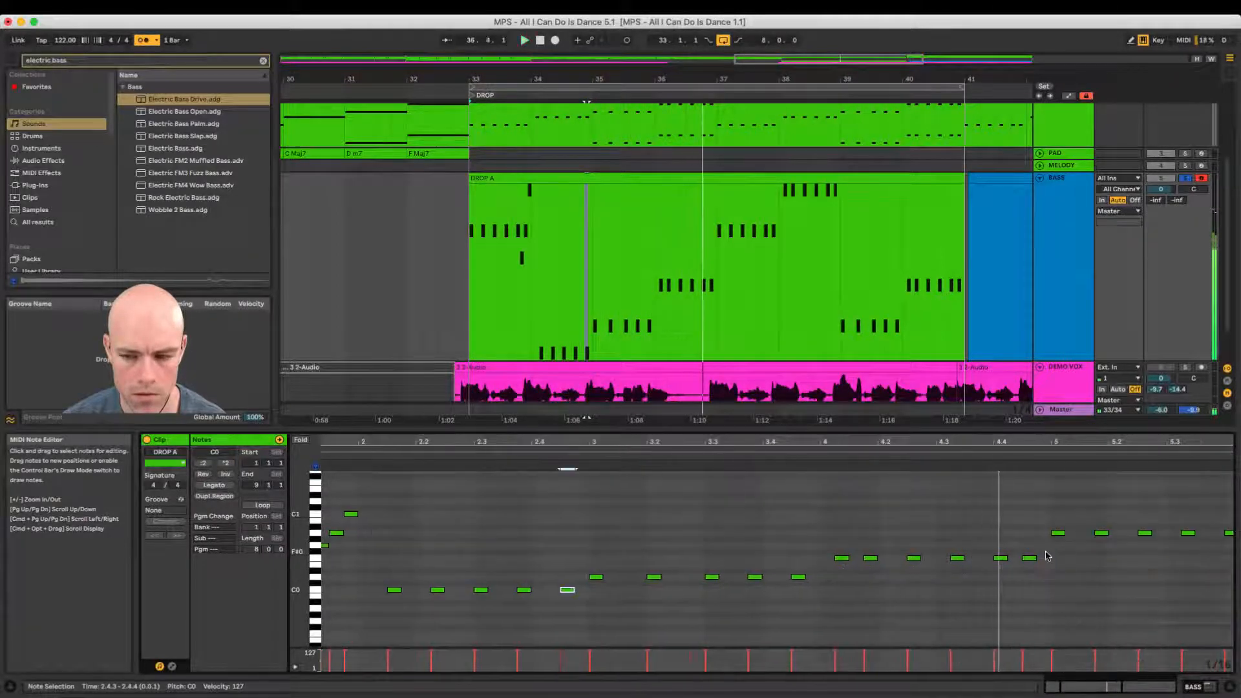
# Step: Raise the last two F0 notes of bar 4 to F1 and E1 and play the bass line
pyautogui.moveTo(1000, 560); pyautogui.dragTo(1002, 489)
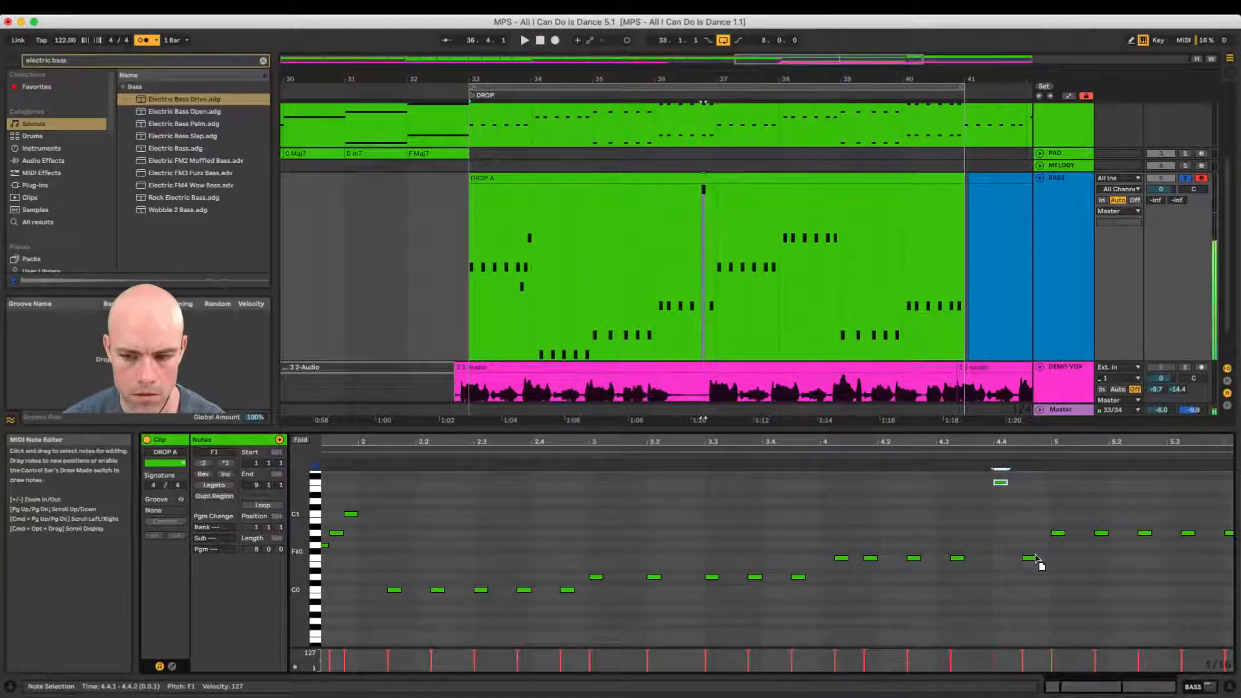
pyautogui.moveTo(1029, 560); pyautogui.dragTo(1028, 491)
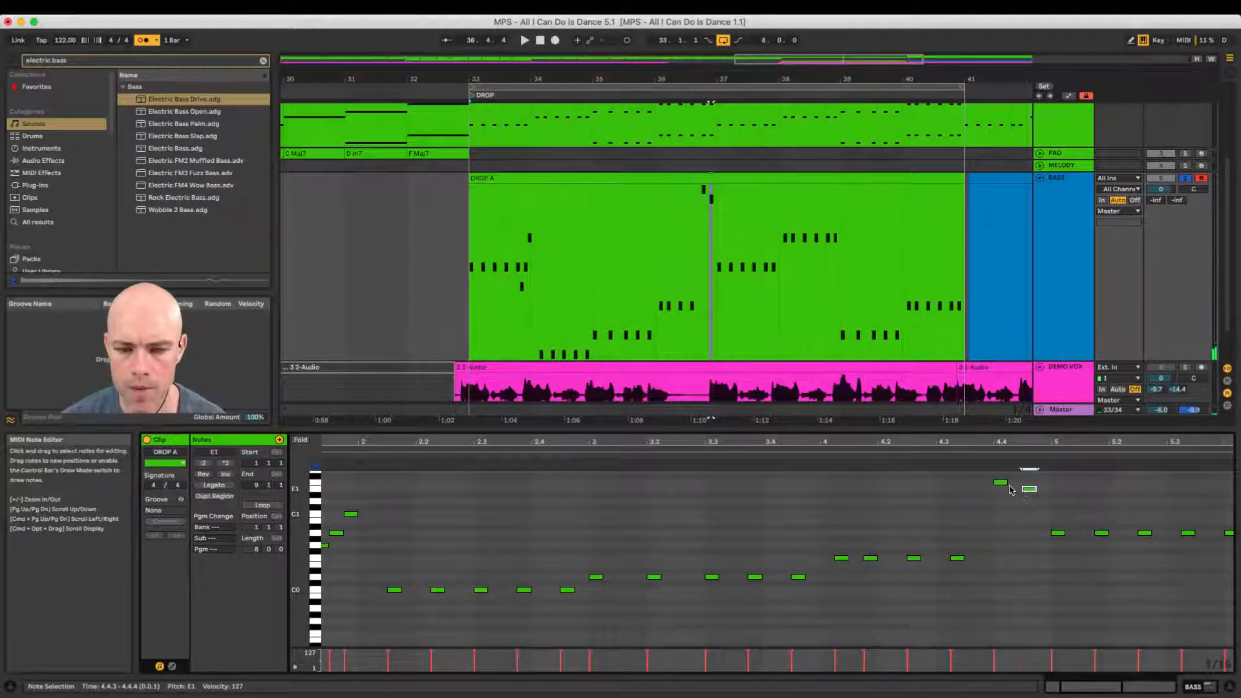
pyautogui.press('space')
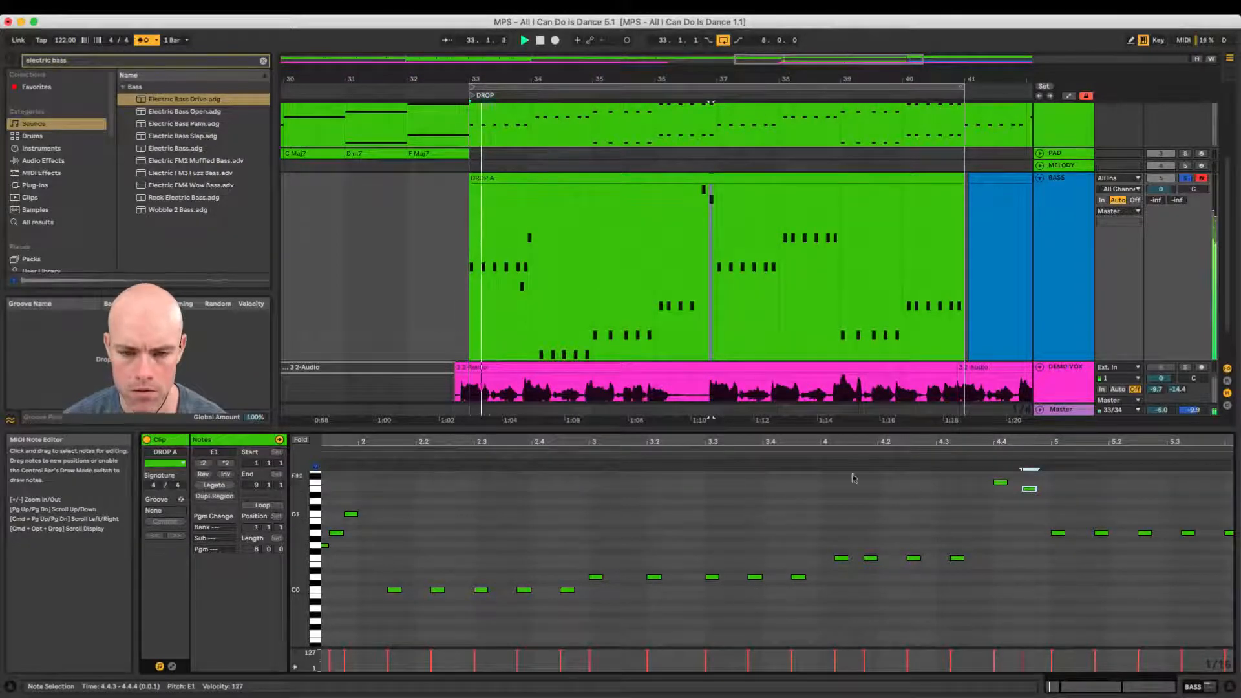
pyautogui.moveTo(716, 441); pyautogui.dragTo(664, 440)
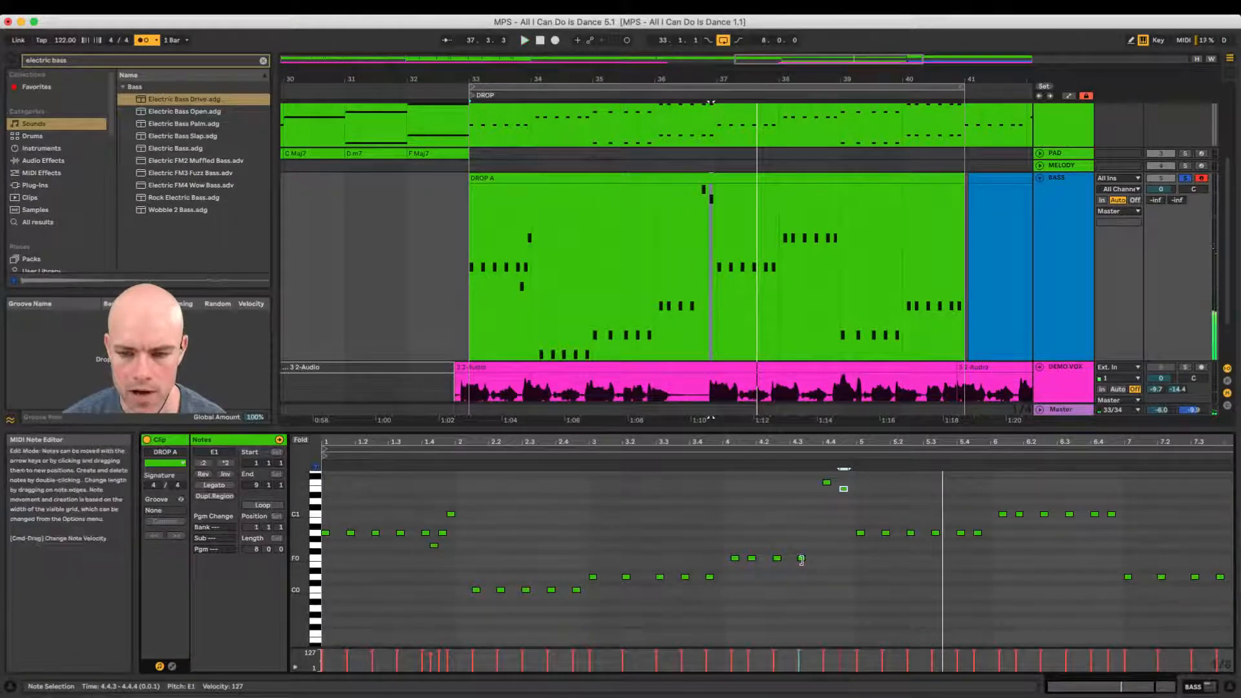
# Step: Copy bar 4's last F0 note to directly before the F1 note and unsolo the BASS track to play the full drop
pyautogui.moveTo(801, 561); pyautogui.dragTo(819, 561)
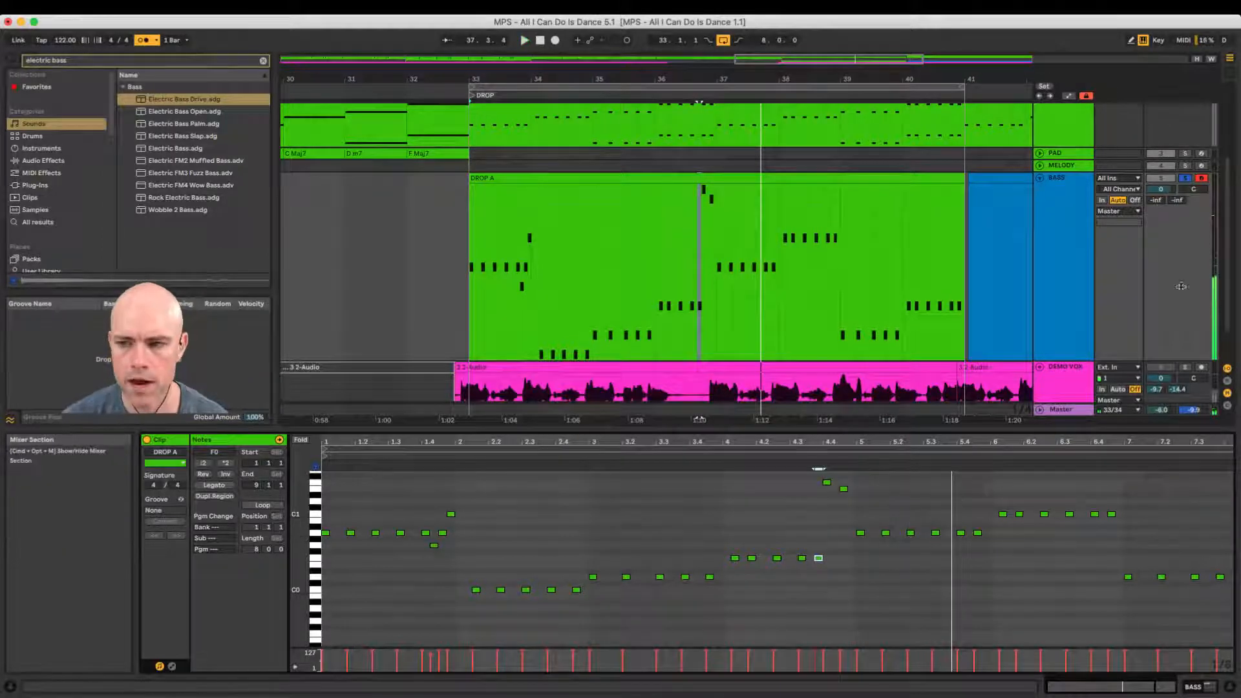
pyautogui.press('space')
pyautogui.click(1184, 179)
pyautogui.press('space')
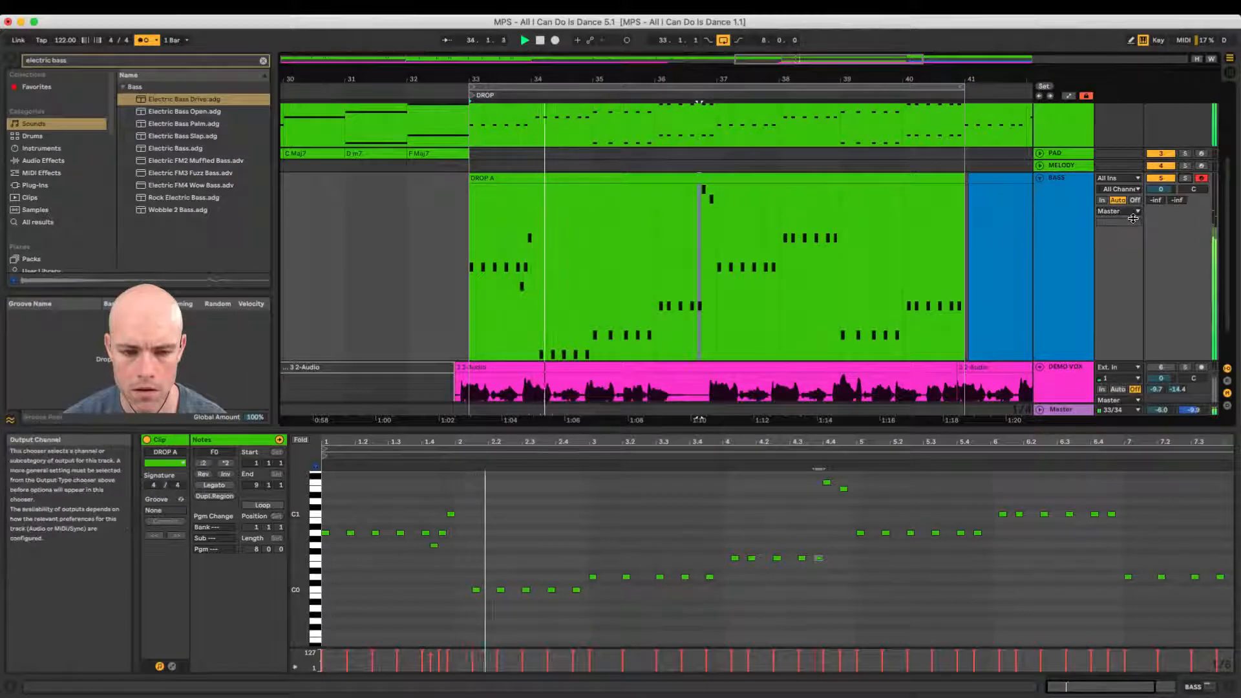
# Step: Move bar 2's first C0 note one sixteenth earlier to 2.1.2, comparing it with the piano clip during playback
pyautogui.click(471, 571)
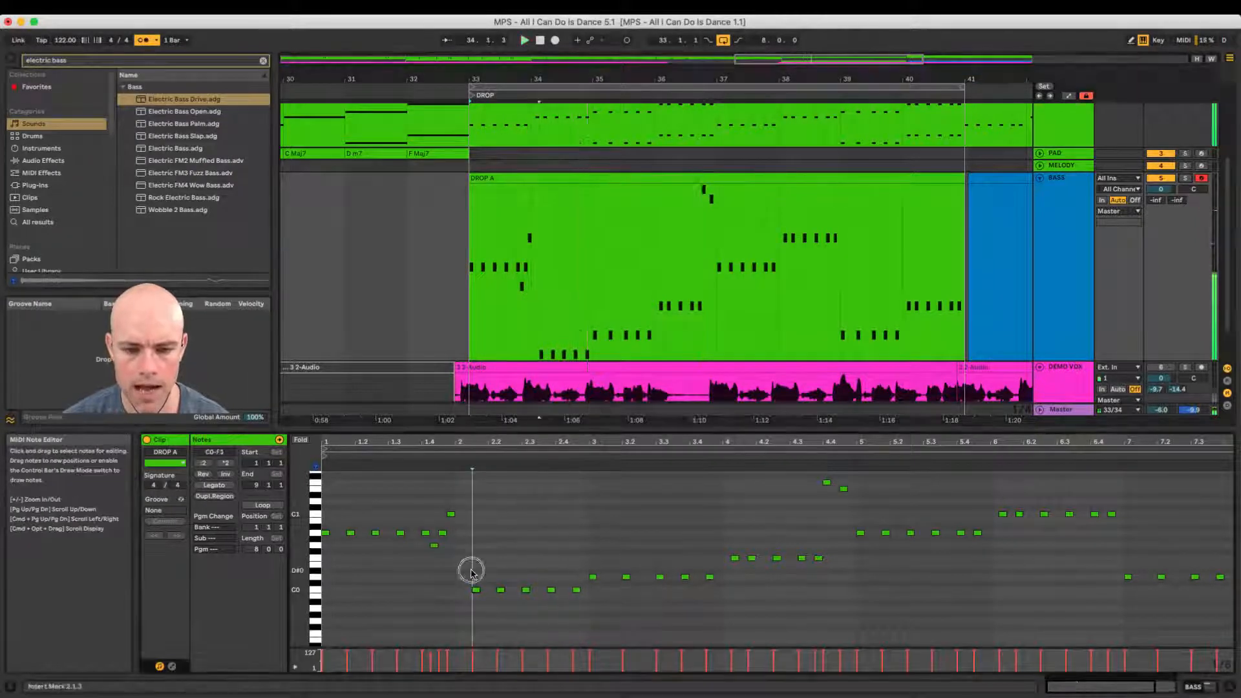
pyautogui.moveTo(497, 75); pyautogui.dragTo(497, 76)
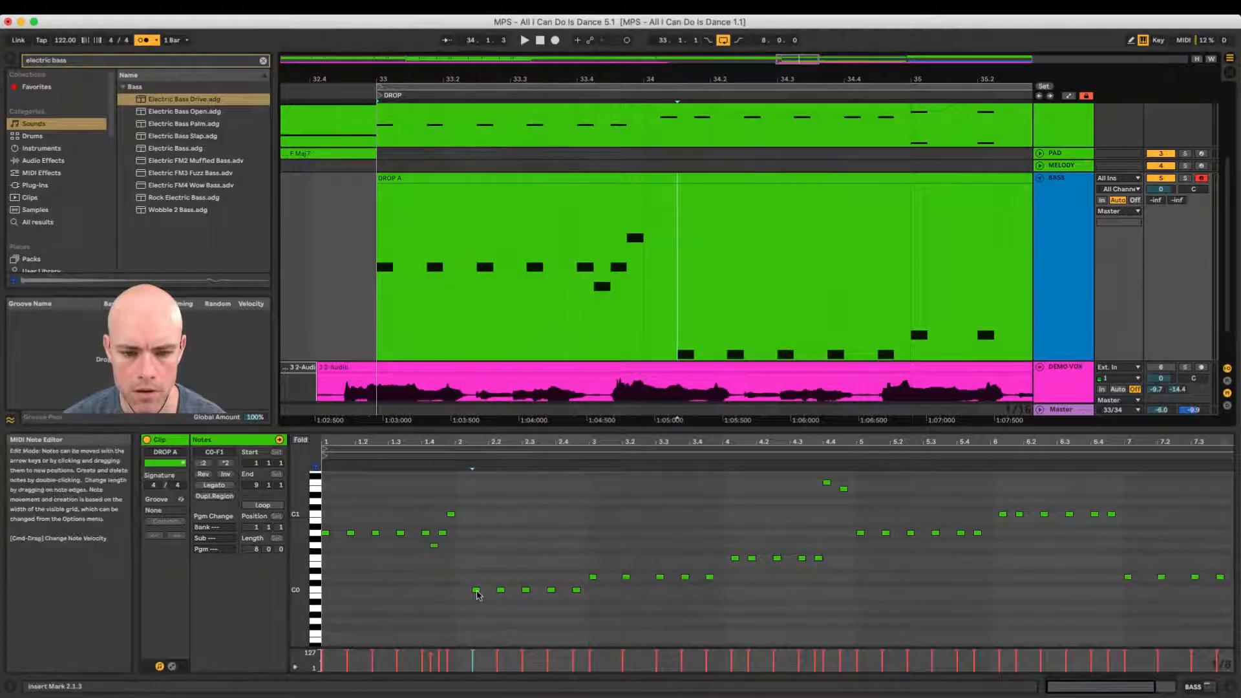
pyautogui.moveTo(476, 593); pyautogui.dragTo(471, 594)
pyautogui.scroll(2, 754, 199)
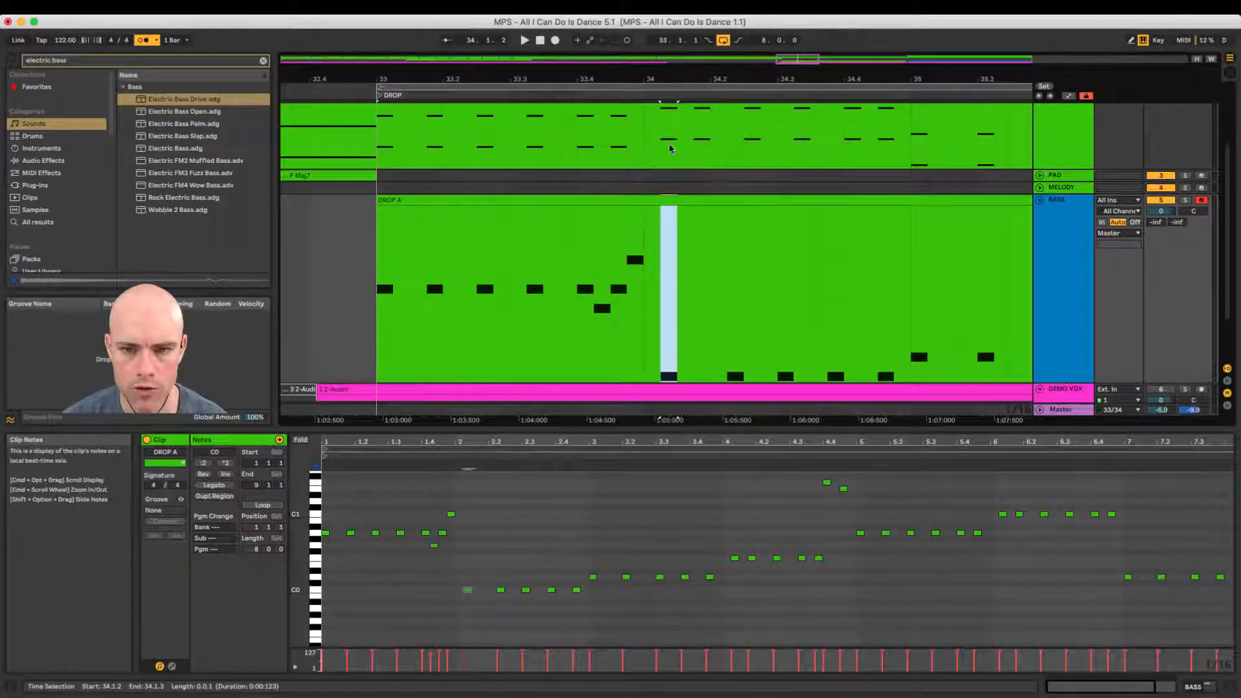
pyautogui.scroll(-2, 691, 194)
pyautogui.press('space')
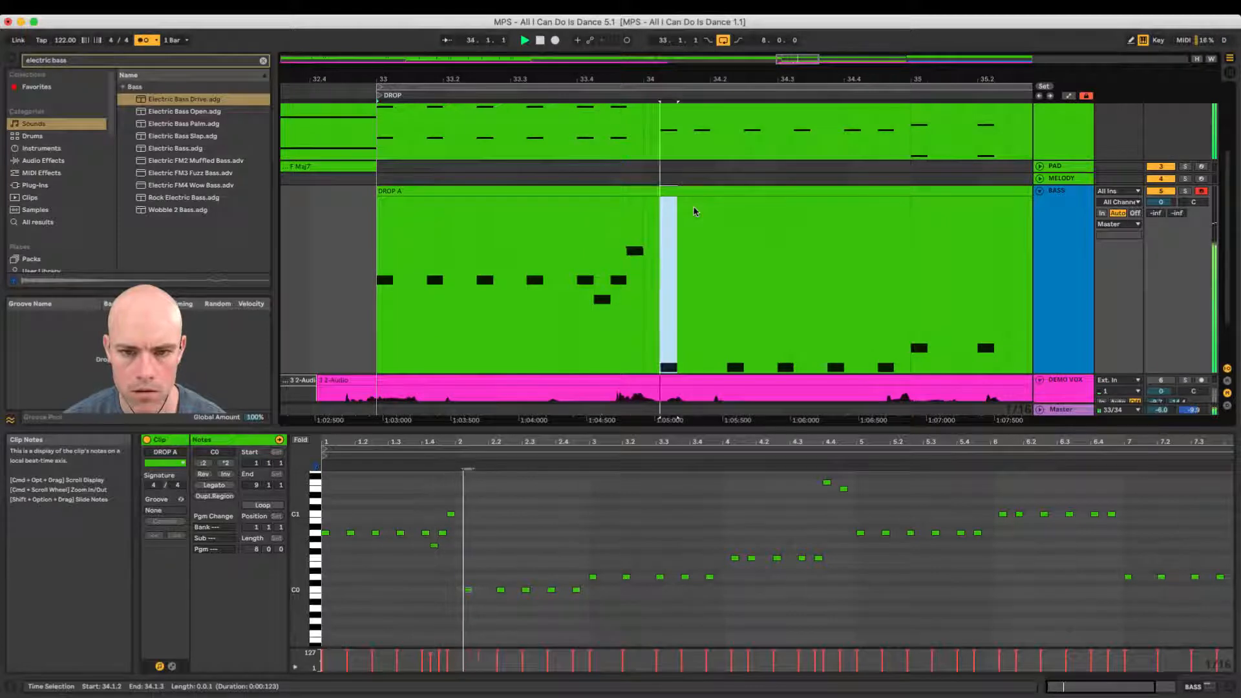
# Step: Move bar 2's second C0 note earlier to 2.1.4 and play the drop
pyautogui.click(500, 591)
pyautogui.moveTo(500, 594); pyautogui.dragTo(485, 595)
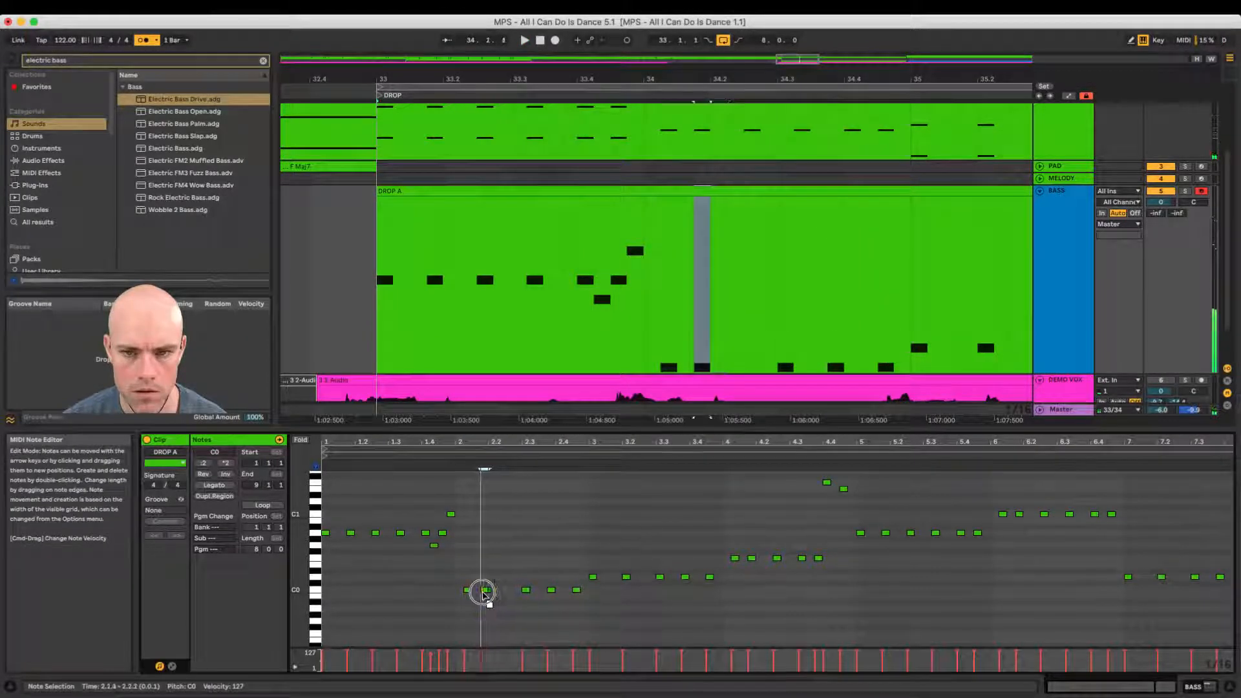
pyautogui.press('space')
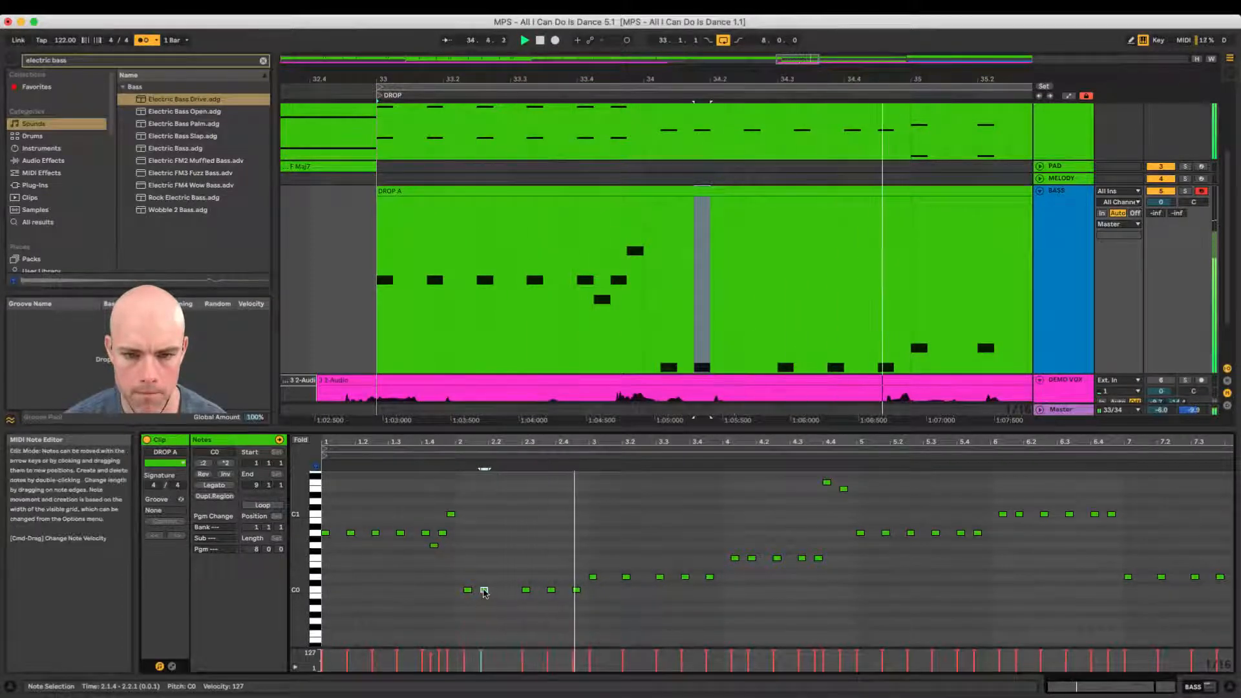
# Step: Check bar 2 against the piano rhythm, copy the second C0 note to 2.2.3 and play the result
pyautogui.press('space')
pyautogui.scroll(1, 737, 187)
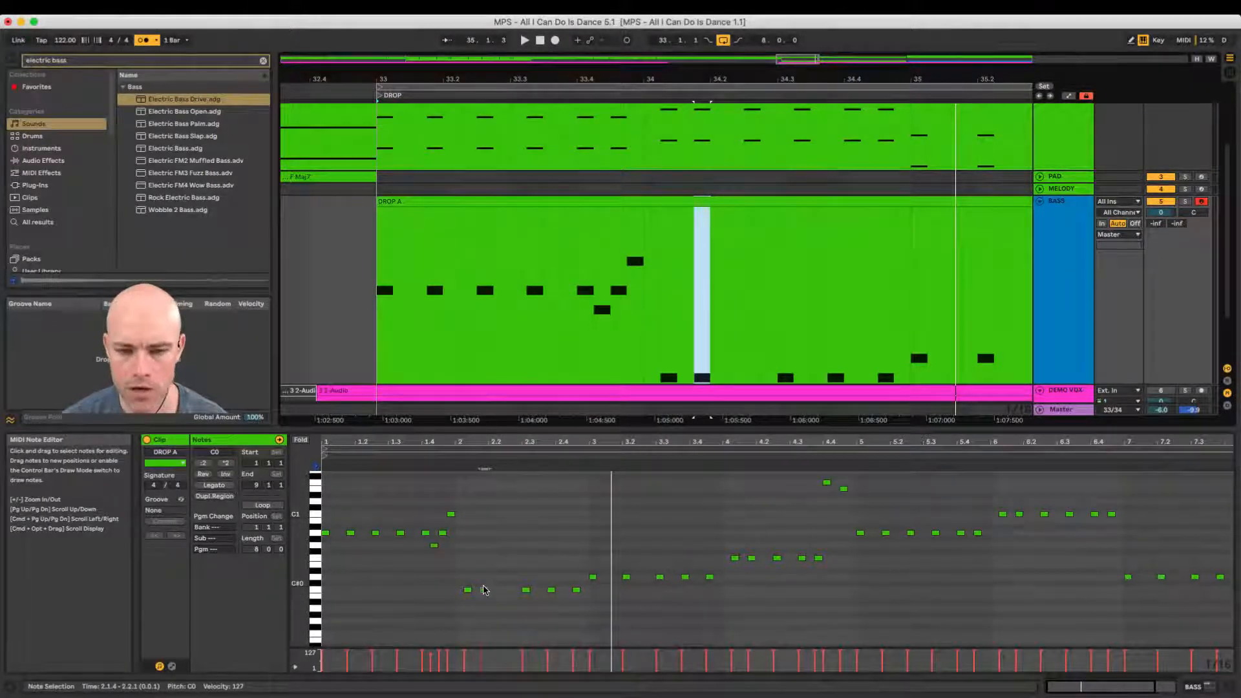
pyautogui.scroll(4, 738, 280)
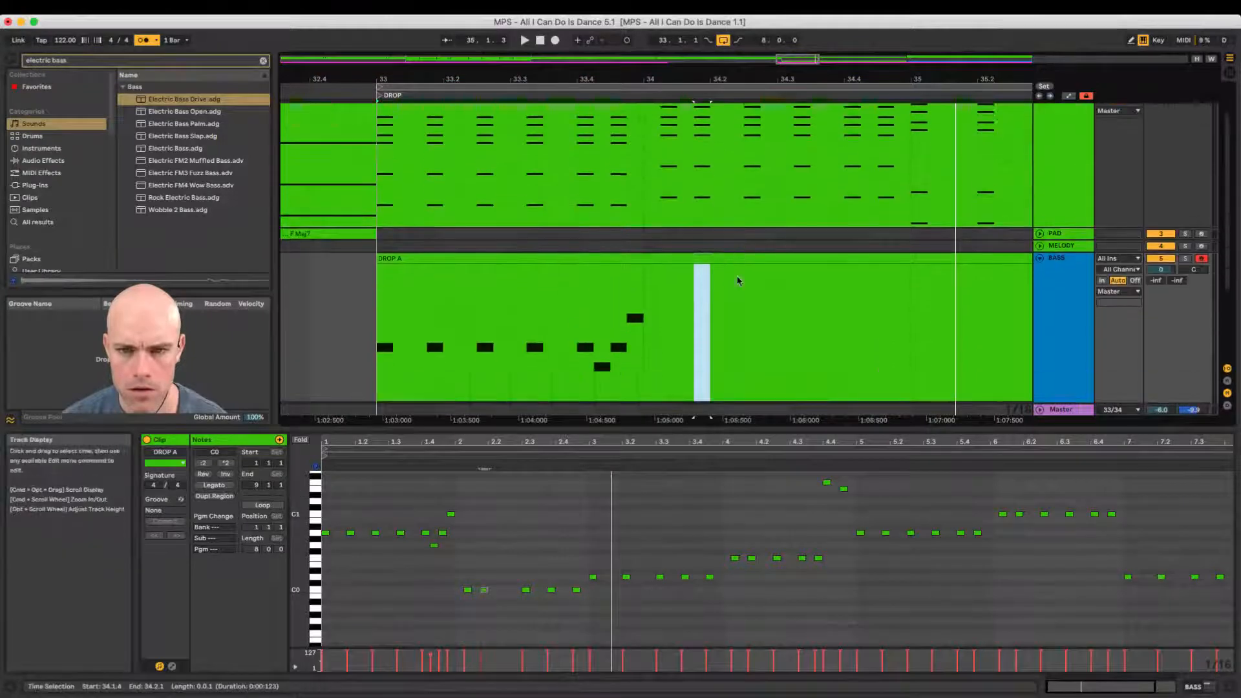
pyautogui.scroll(-4, 739, 280)
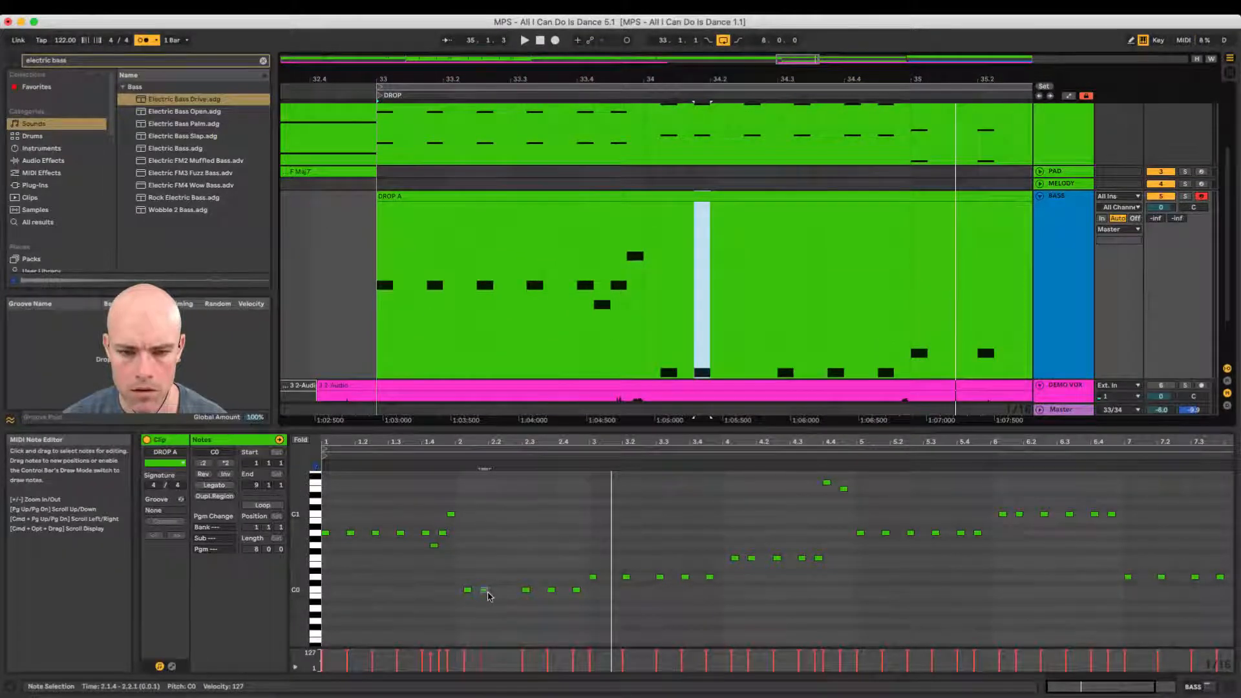
pyautogui.moveTo(486, 592); pyautogui.dragTo(516, 593)
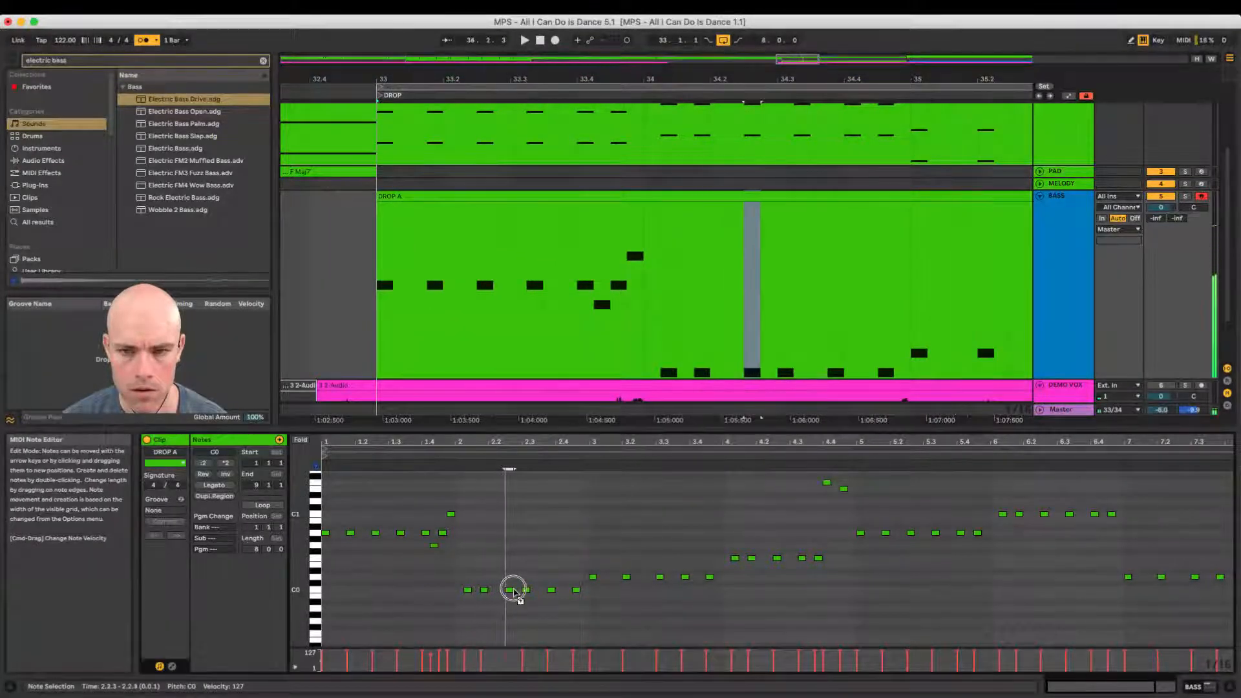
pyautogui.press('space')
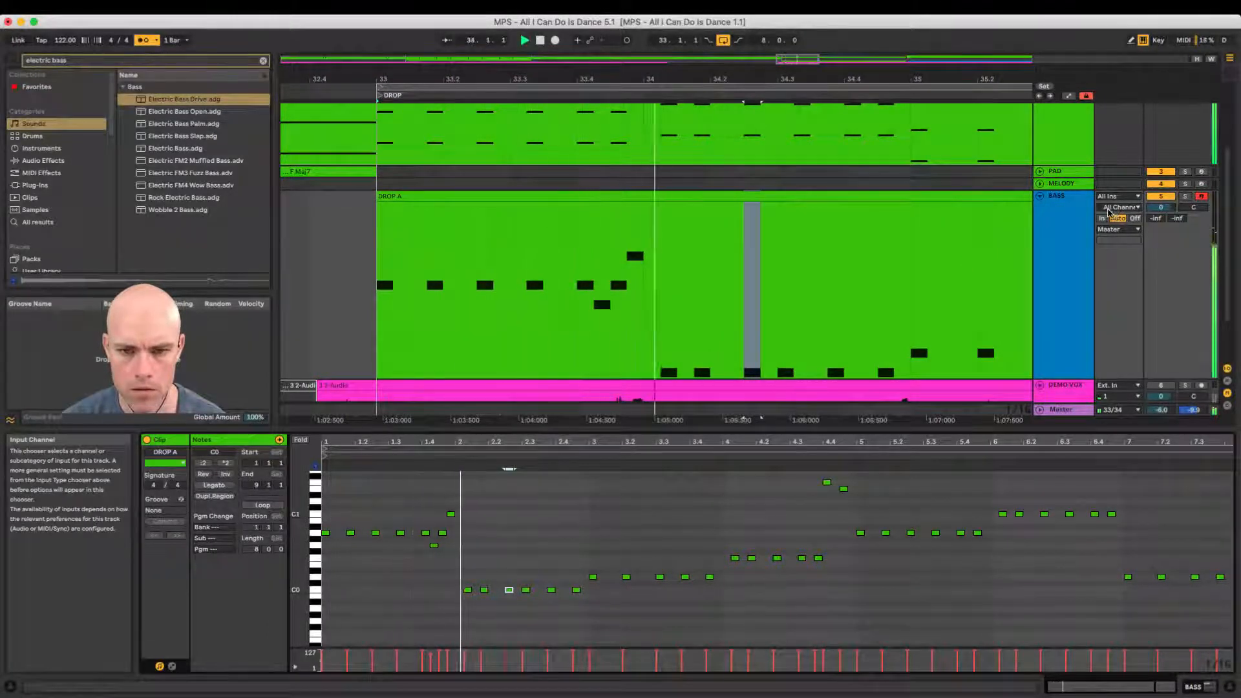
pyautogui.press('space')
pyautogui.press('space')
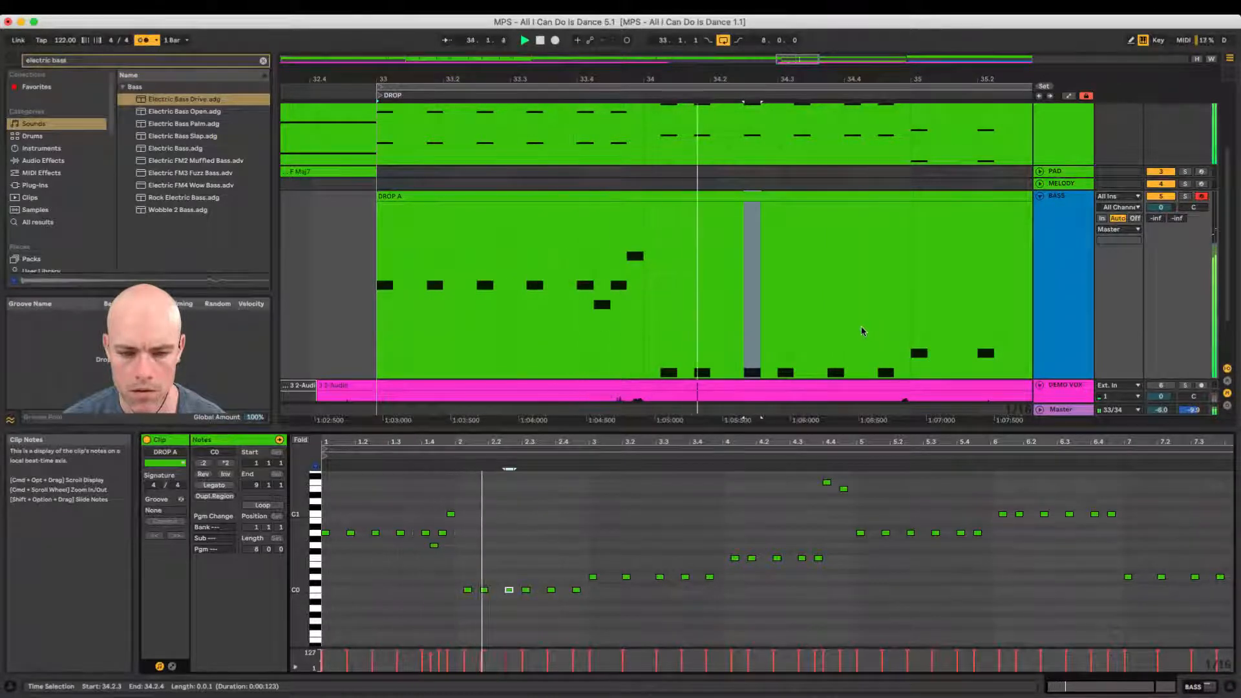
# Step: Delete the C0 note at 2.3.1 and move the following C0 note earlier to 2.3.2
pyautogui.doubleClick(527, 590)
pyautogui.press('space')
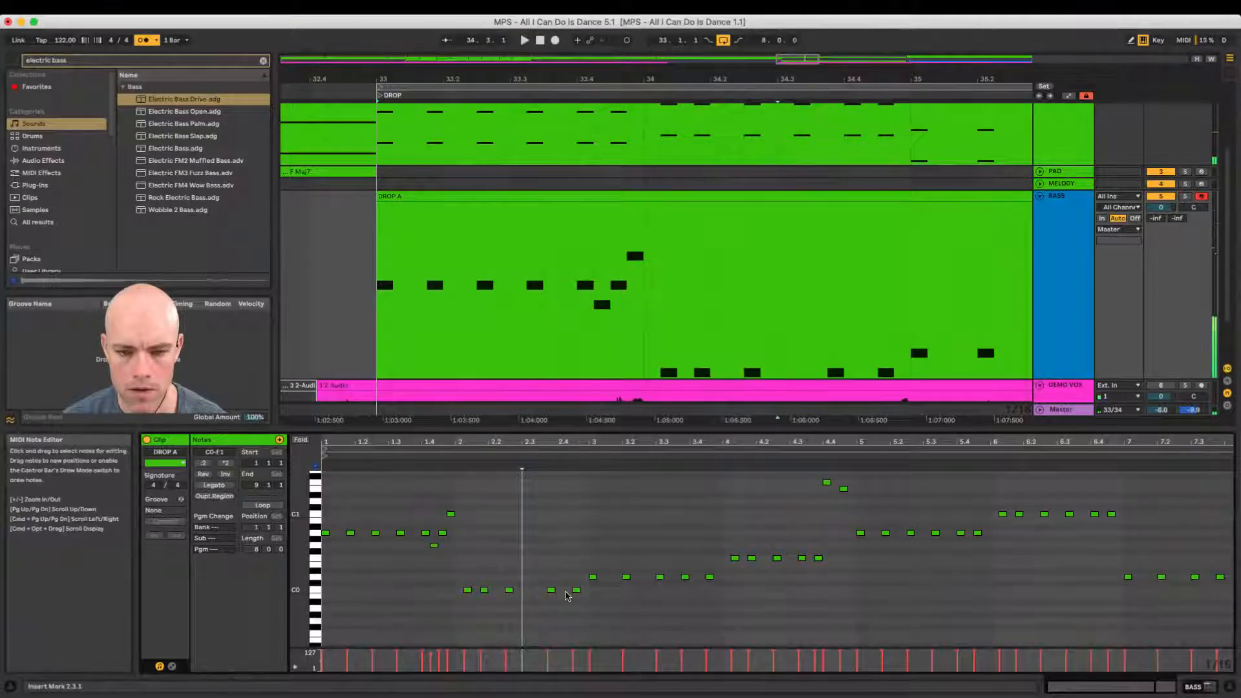
pyautogui.doubleClick(551, 589)
pyautogui.moveTo(551, 589); pyautogui.dragTo(536, 594)
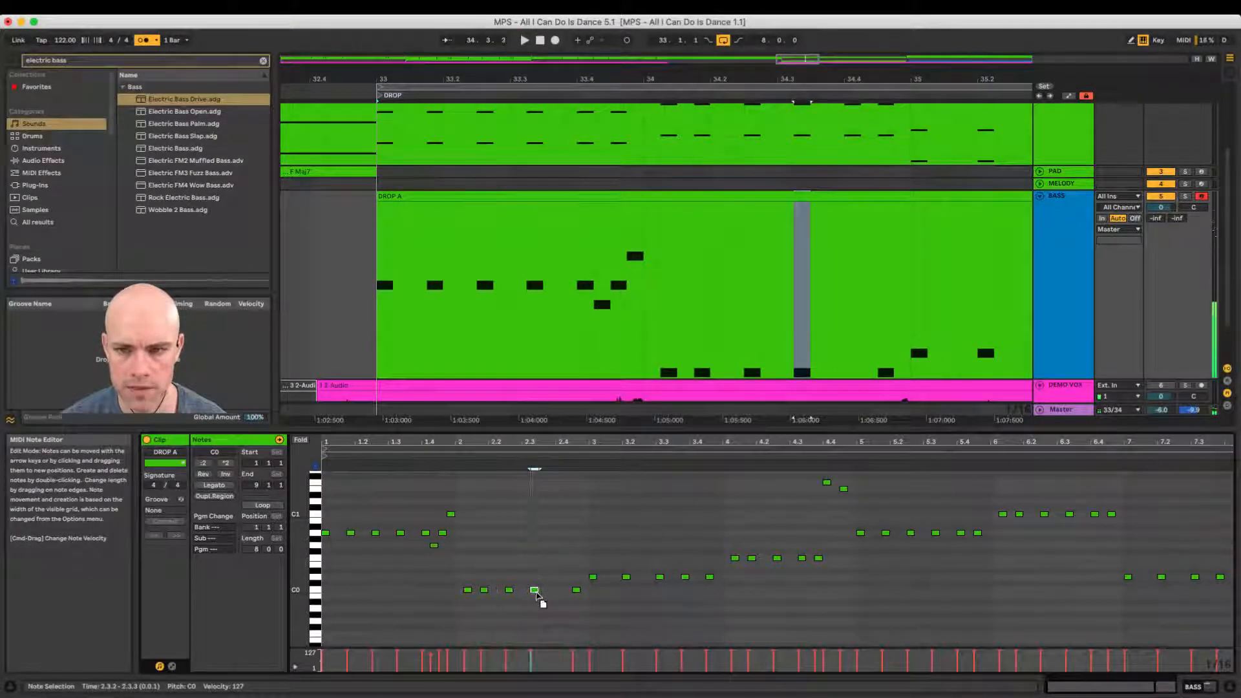
# Step: Add a C0 note at 2.4.1 in the bass clip, raise its velocity to 127 and play the drop into bar 5
pyautogui.click(560, 590)
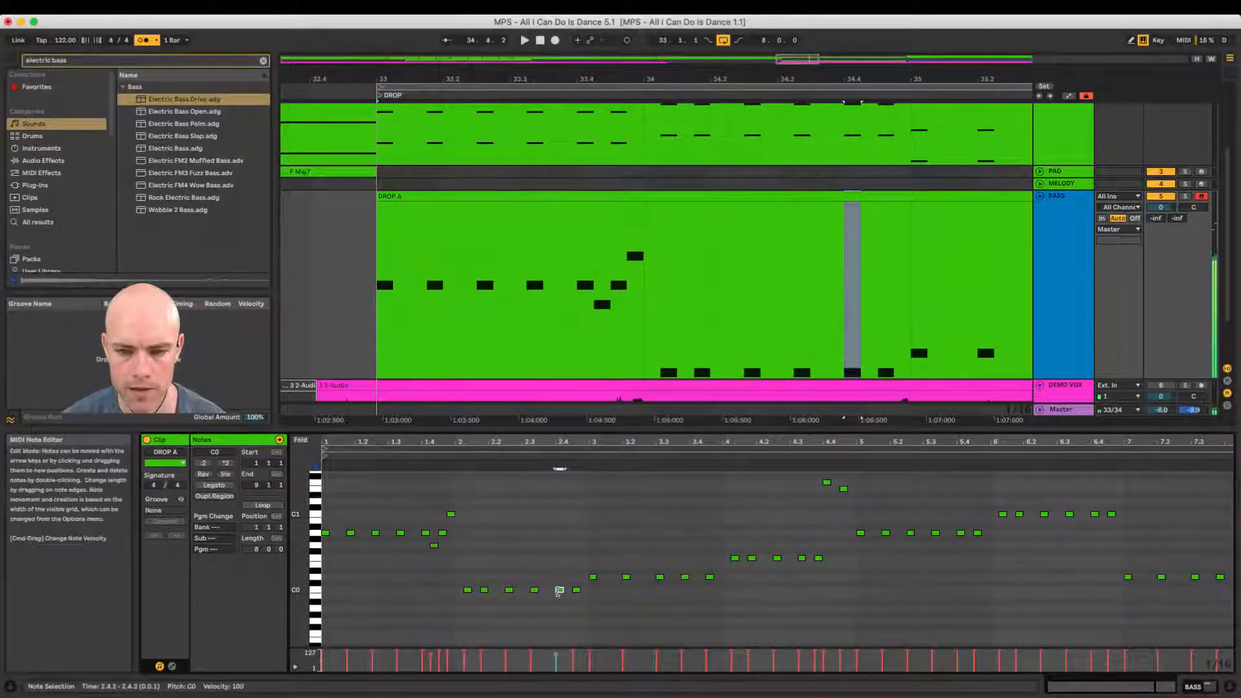
pyautogui.moveTo(556, 583); pyautogui.dragTo(553, 526)
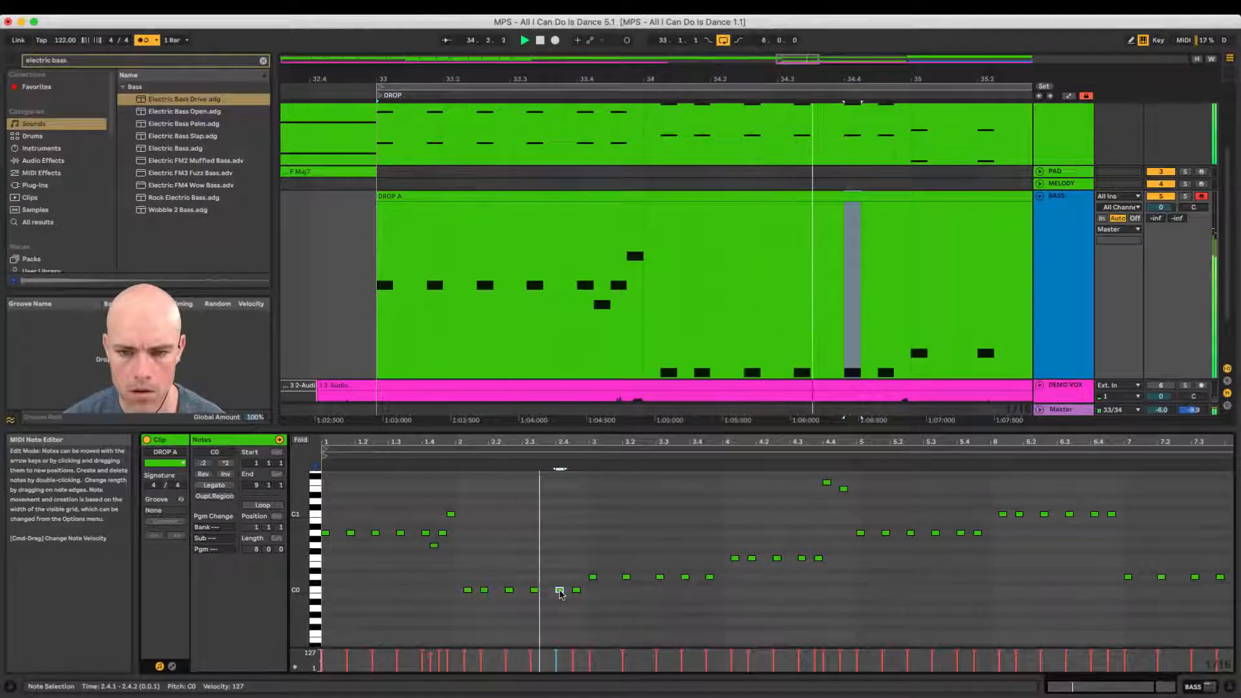
pyautogui.hscroll(3, 704, 585)
pyautogui.hscroll(1, 744, 270)
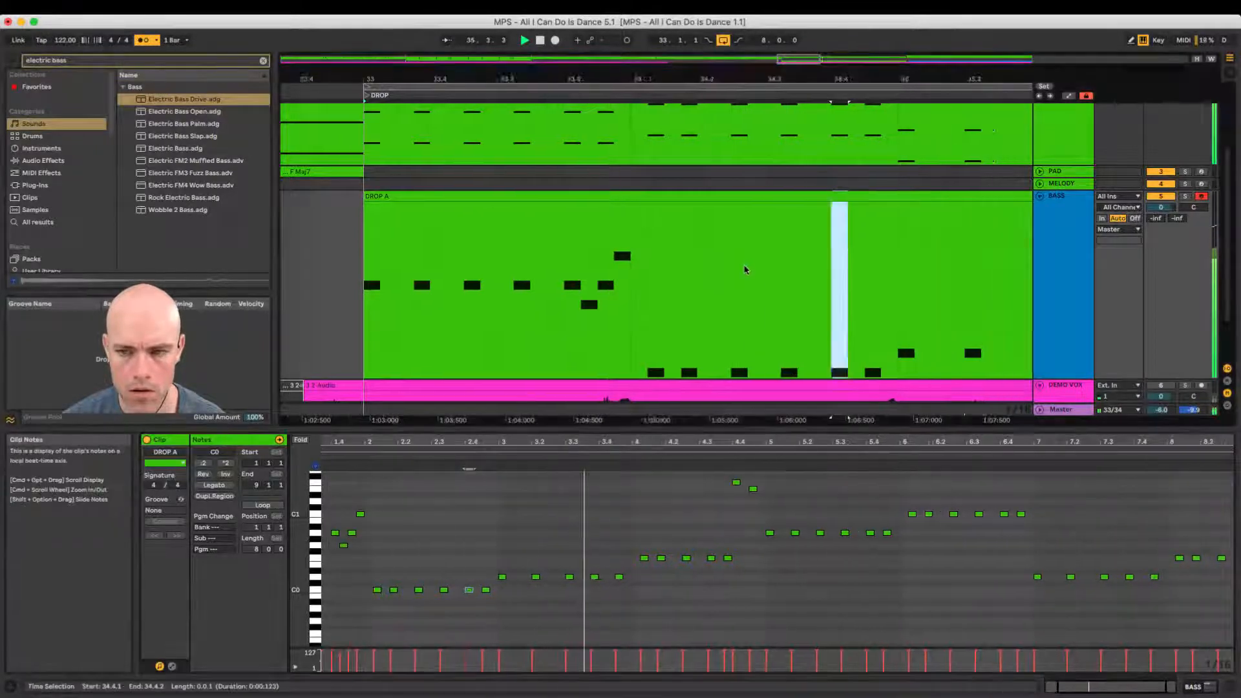
pyautogui.hscroll(5, 745, 270)
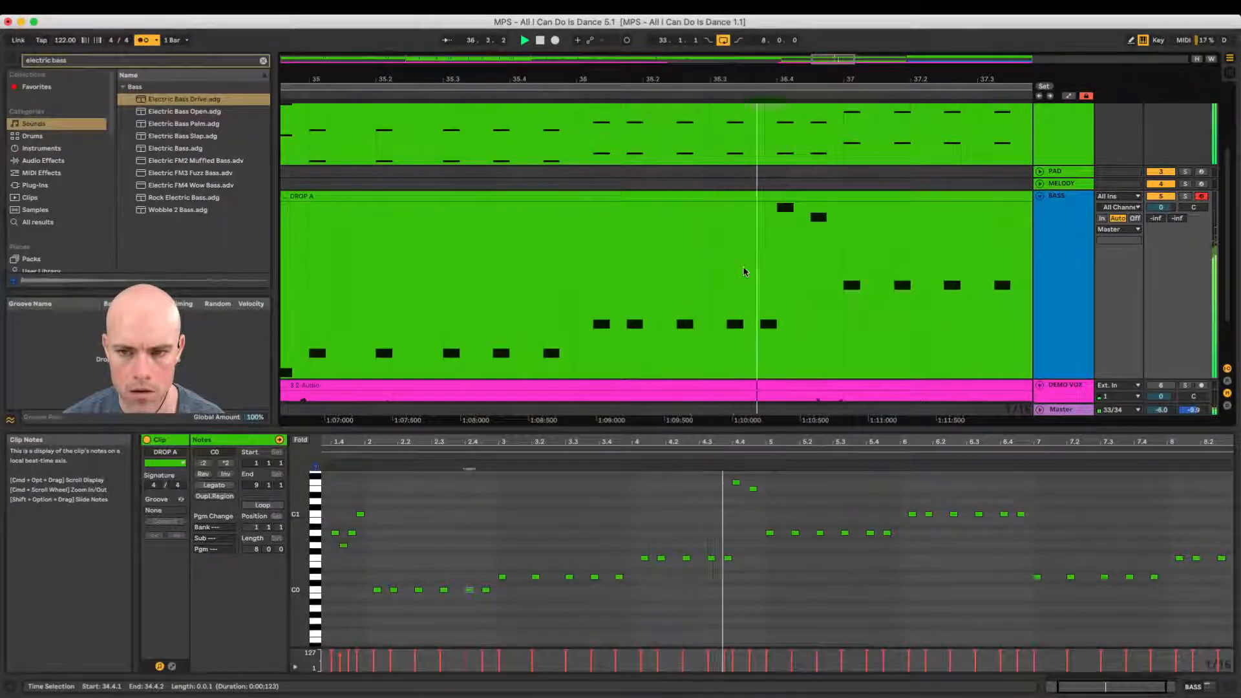
pyautogui.hscroll(2, 744, 271)
pyautogui.hscroll(2, 742, 273)
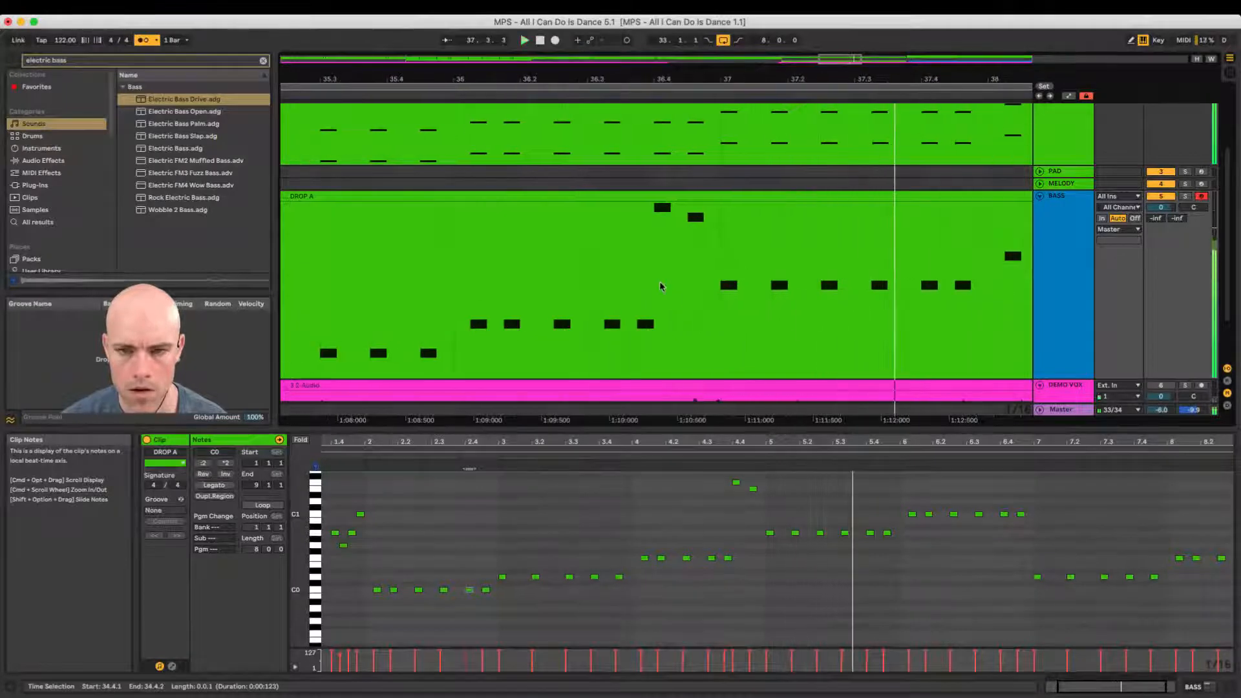
# Step: Check the piano's highest pitch at 36.4.1 and raise the bass note at 4.4.1 to G1
pyautogui.scroll(5, 653, 269)
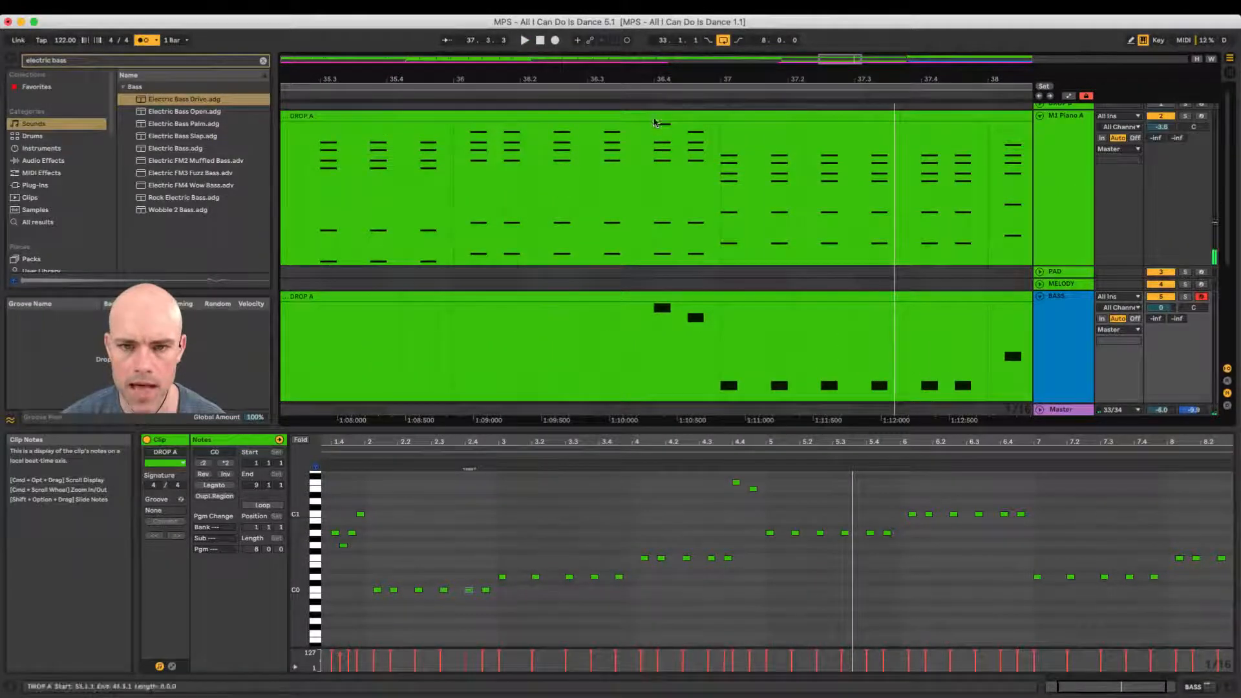
pyautogui.click(656, 144)
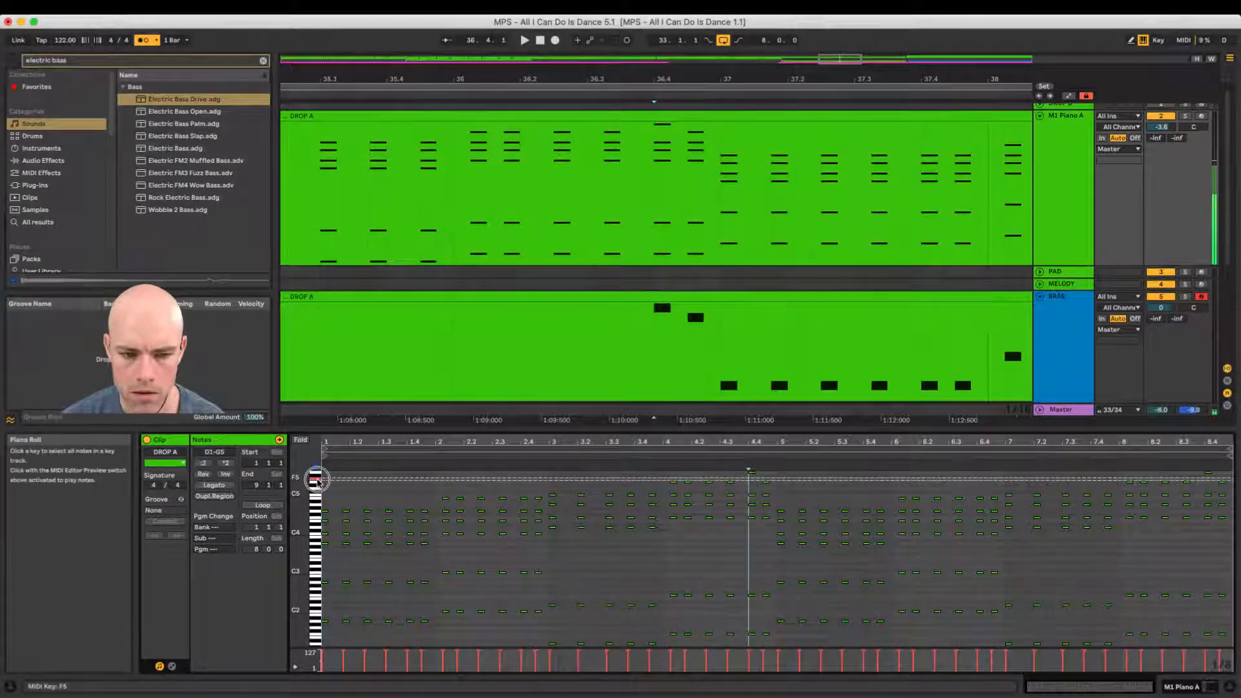
pyautogui.click(317, 485)
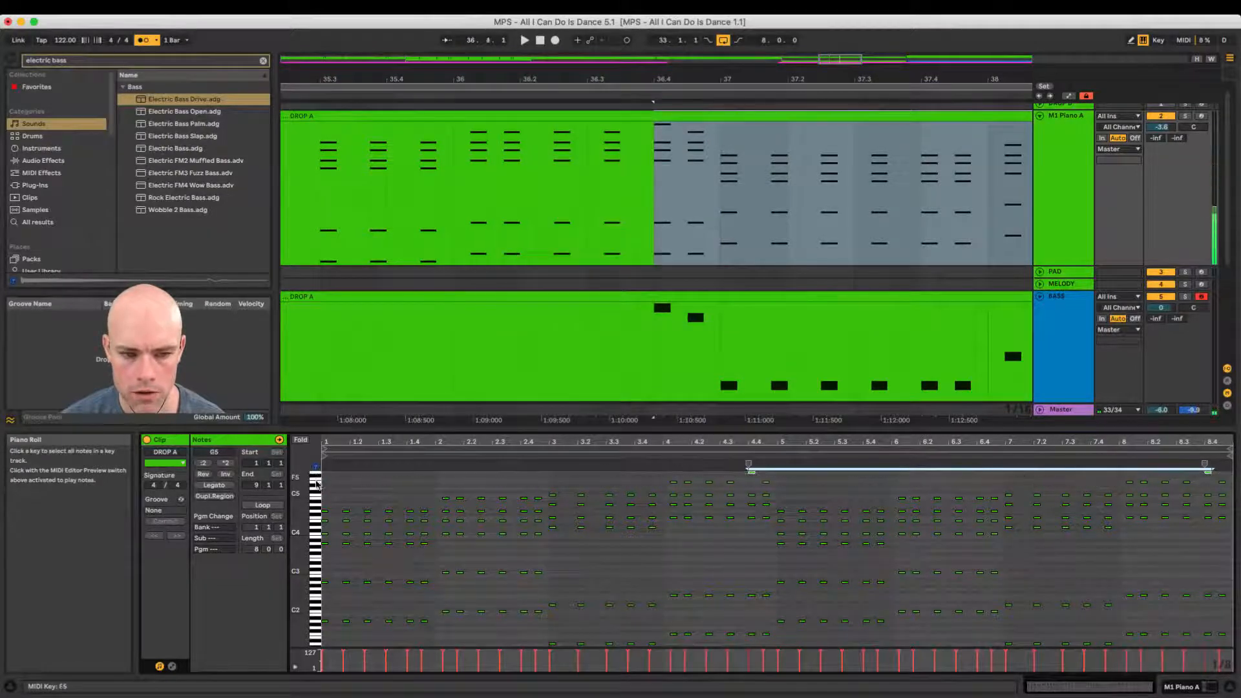
pyautogui.click(654, 354)
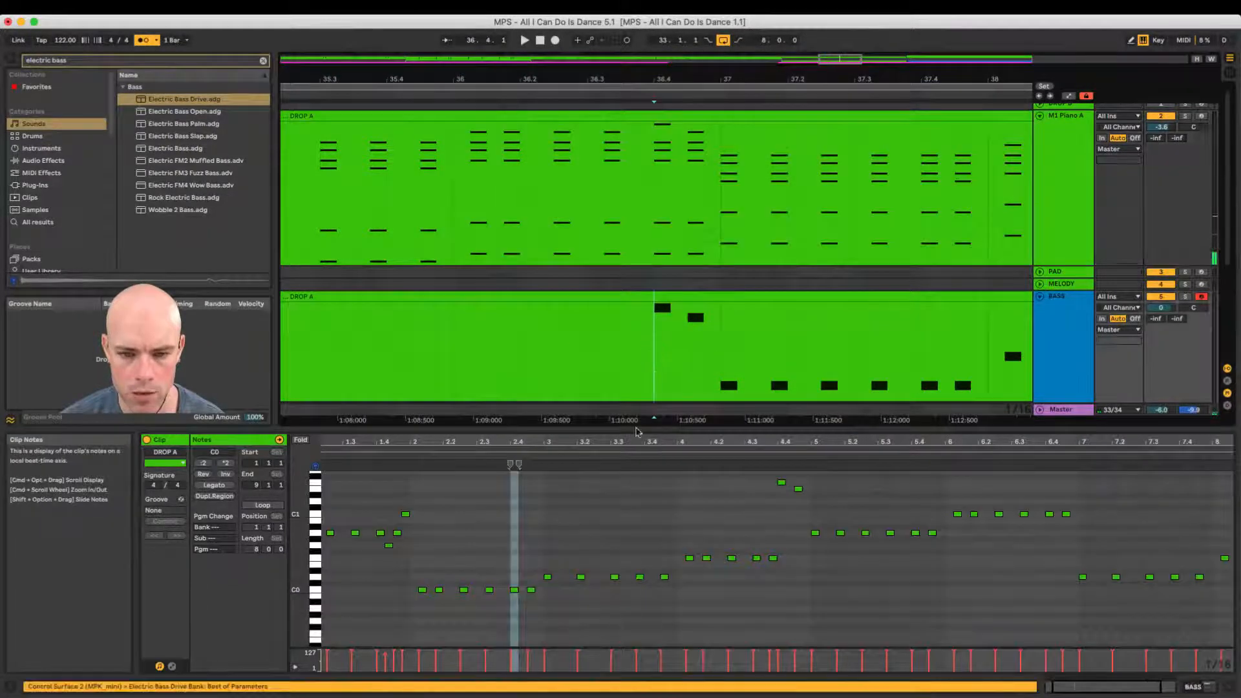
pyautogui.click(781, 484)
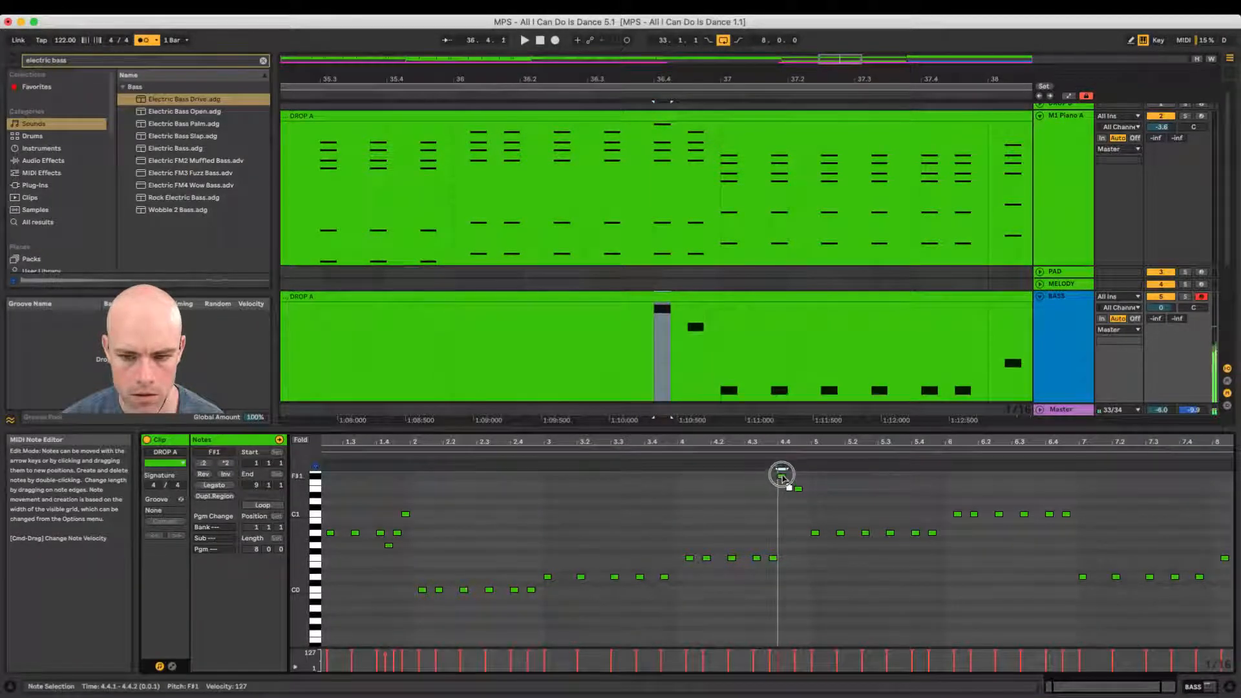
pyautogui.rightClick(782, 475)
pyautogui.click(782, 484)
pyautogui.moveTo(781, 484); pyautogui.dragTo(782, 475)
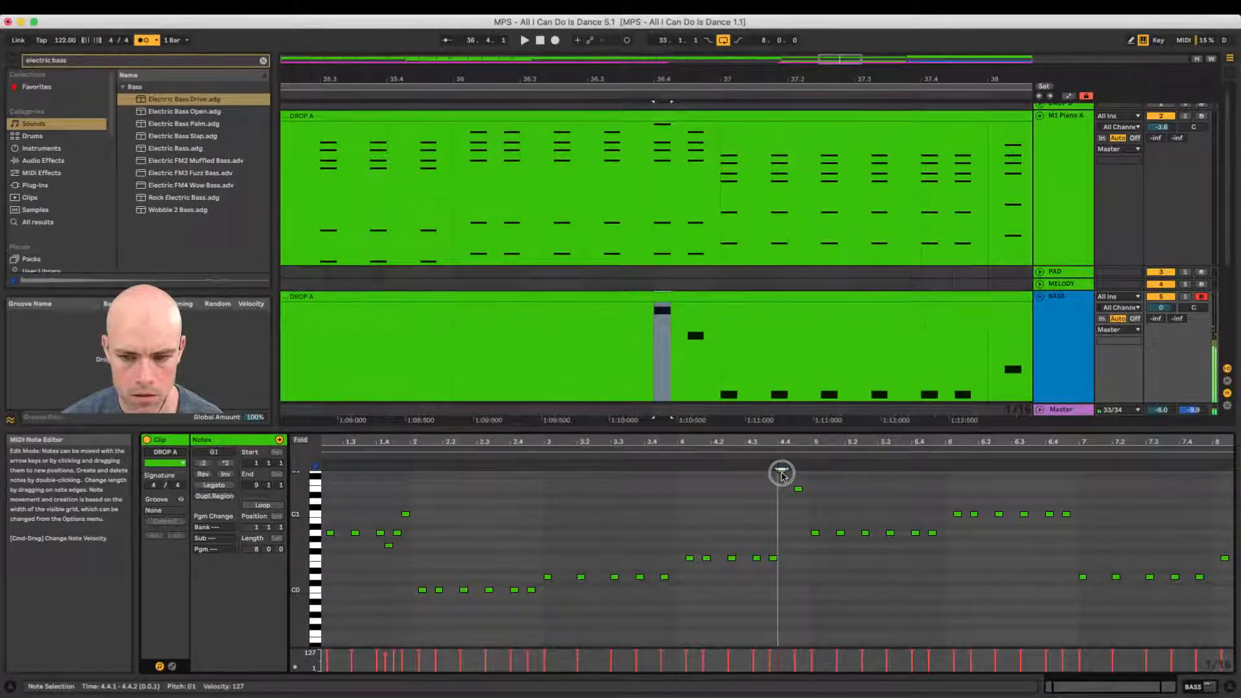
# Step: Audition the E1 note at 4.4.3, and listen to the bar 4 fill and the looped drop
pyautogui.click(798, 490)
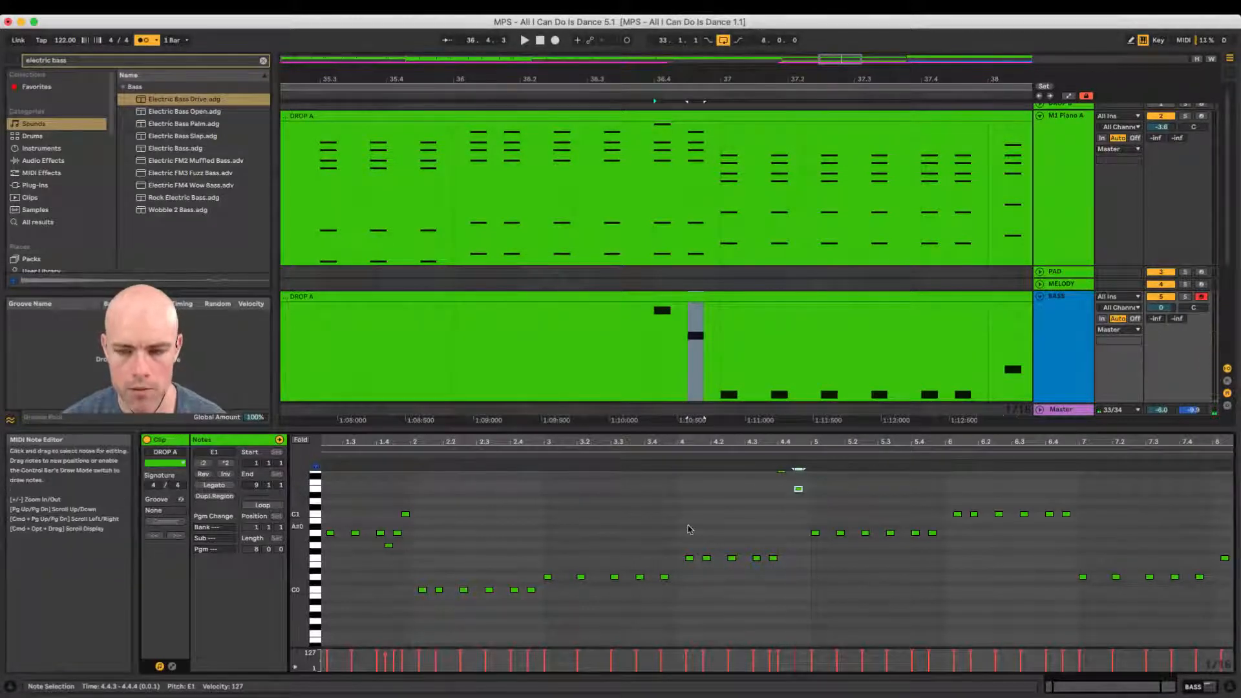
pyautogui.press('space')
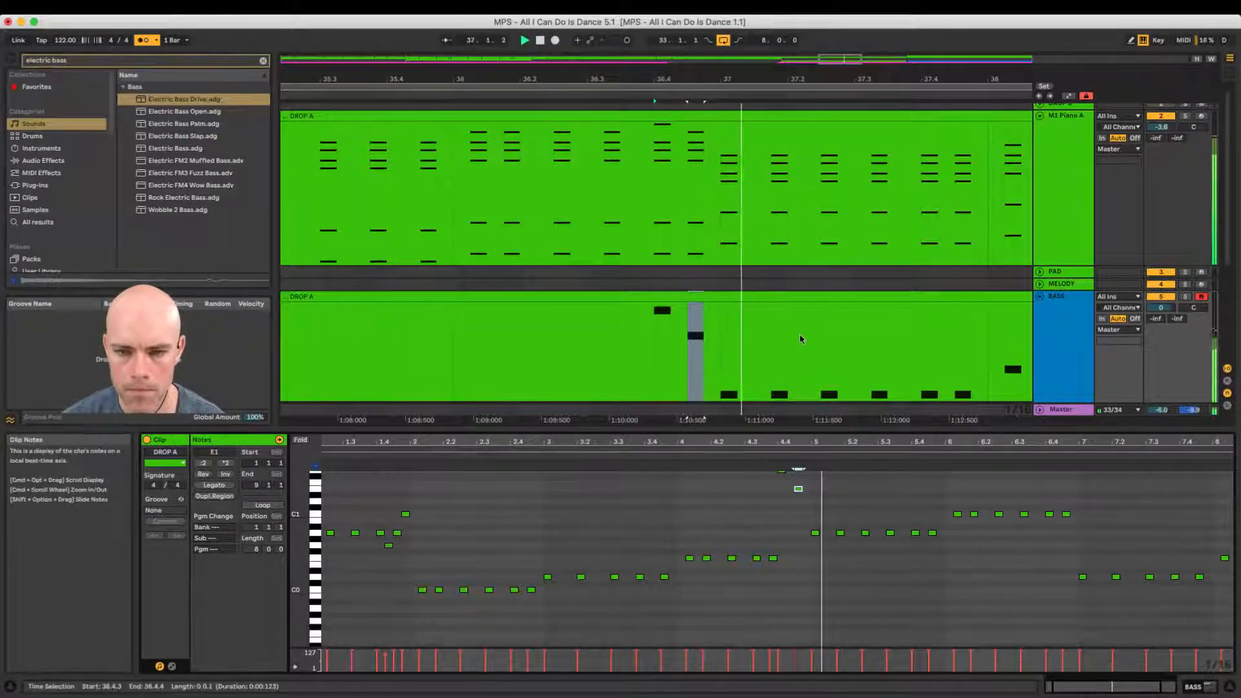
pyautogui.doubleClick(784, 442)
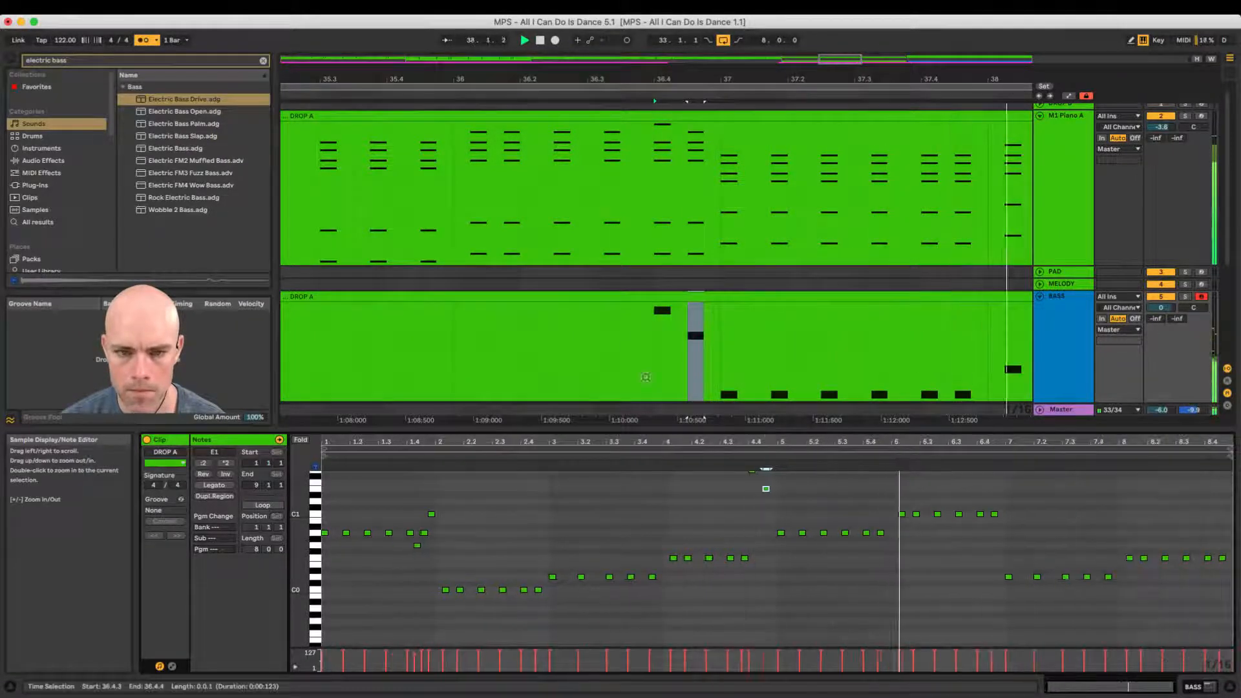
pyautogui.moveTo(632, 79); pyautogui.dragTo(642, 77)
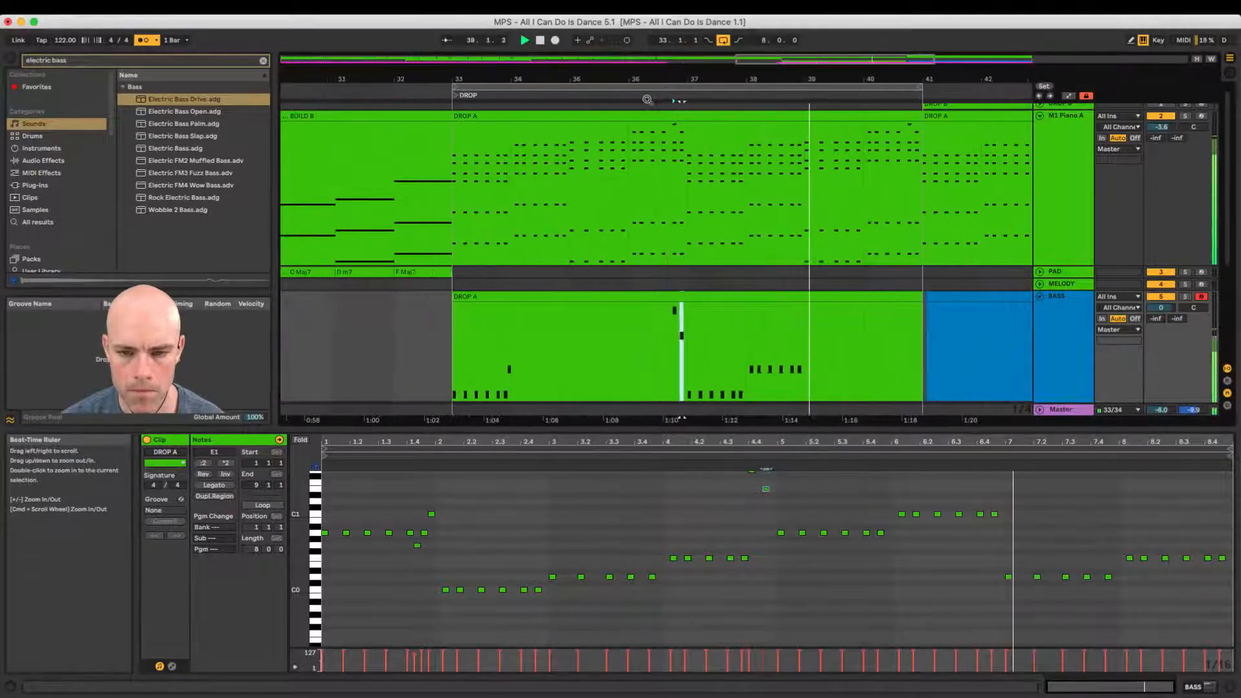
pyautogui.scroll(-4, 549, 301)
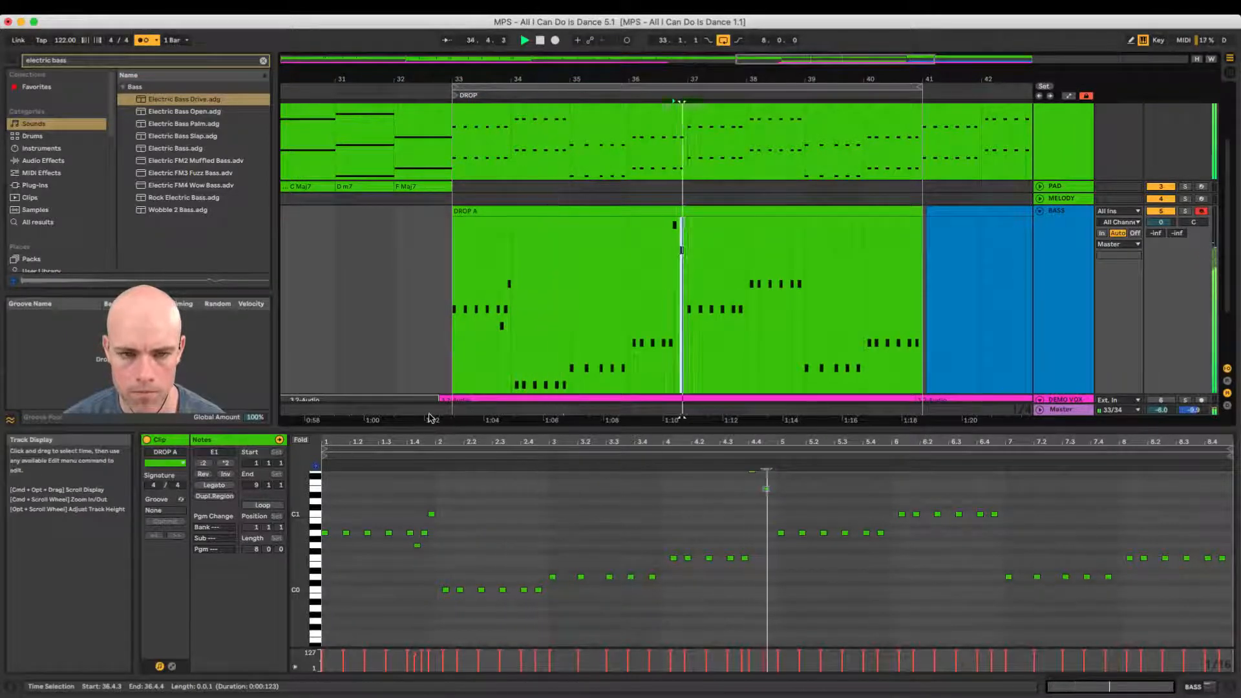
pyautogui.press('space')
# Step: Deactivate bar 2's first C0 note at 2.1.2 and play the drop from 33.1.1
pyautogui.click(440, 245)
pyautogui.click(454, 249)
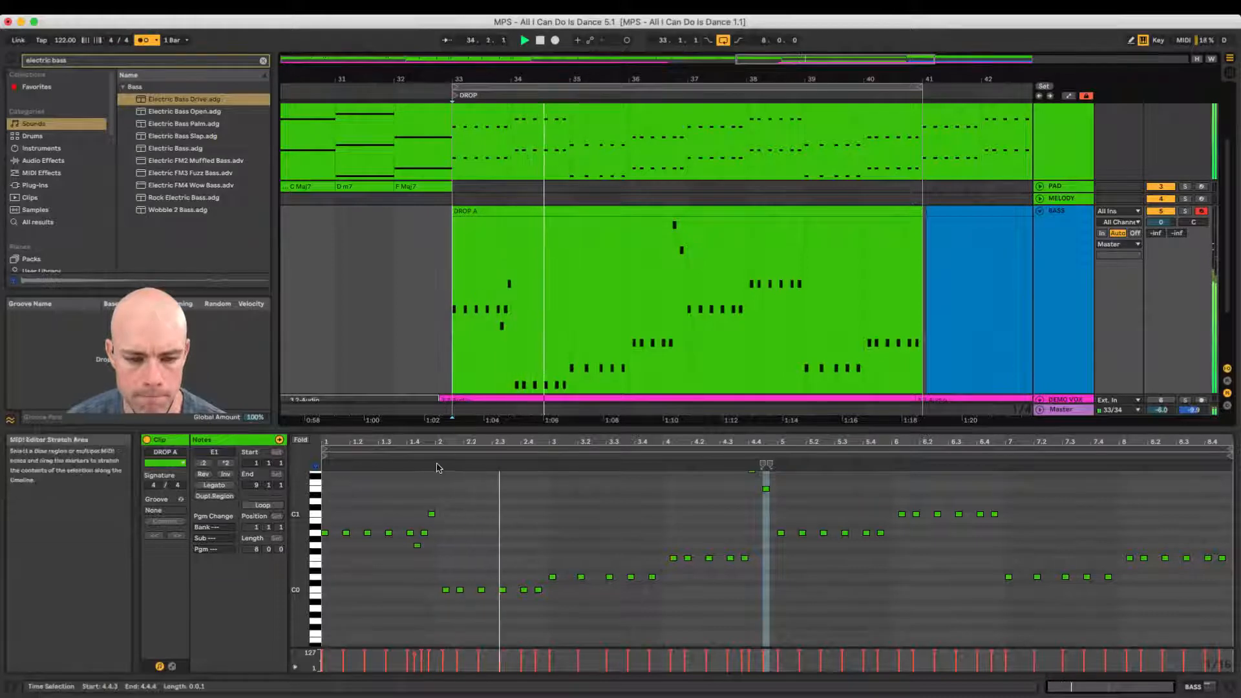
pyautogui.click(444, 590)
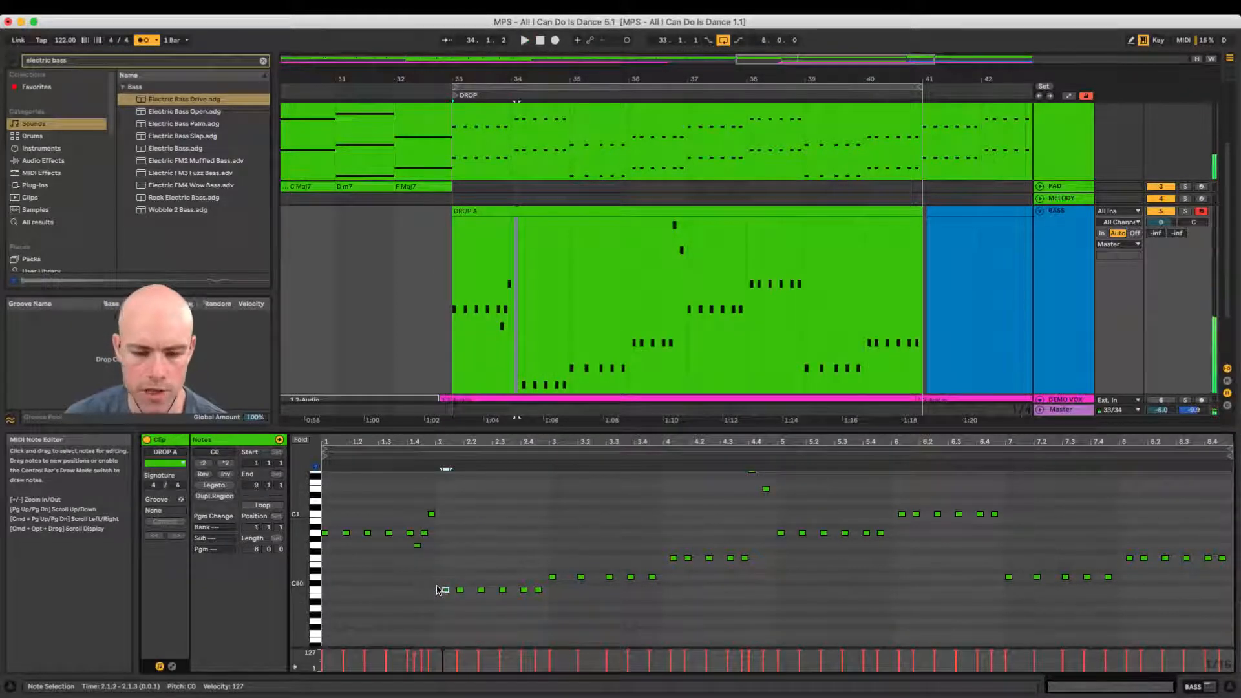
pyautogui.click(452, 328)
pyautogui.press('space')
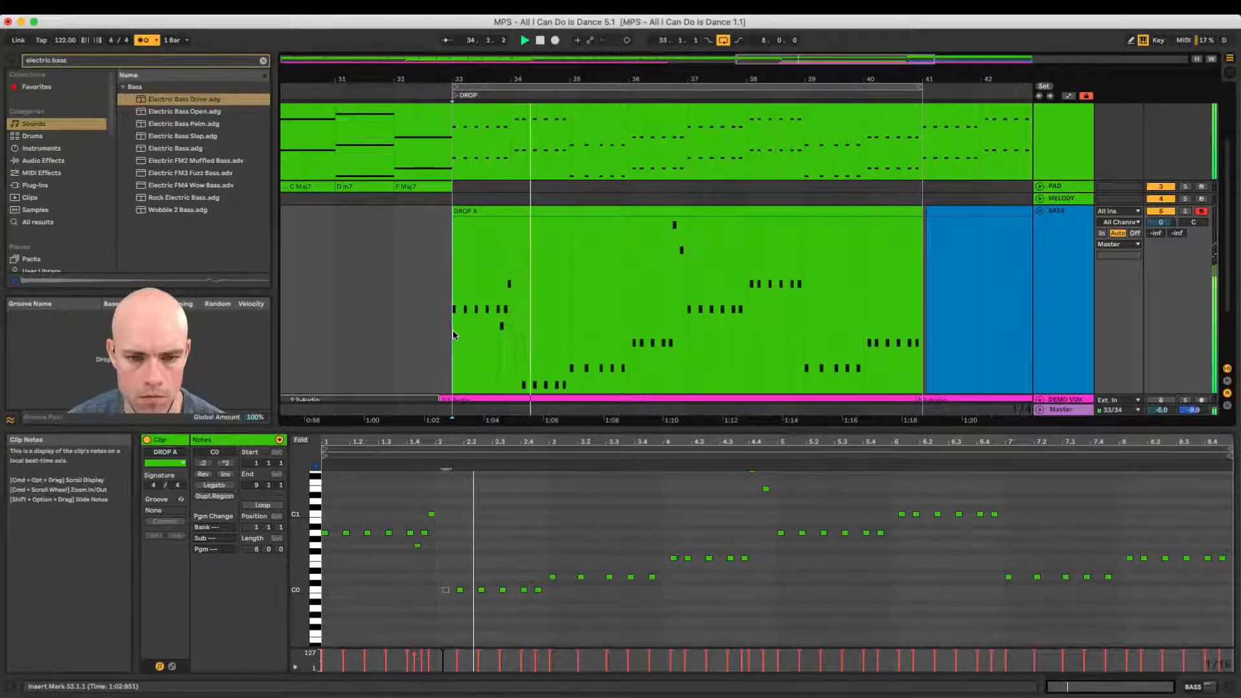
pyautogui.press('space')
# Step: Try the C0 note at 2.1.4 one sixteenth earlier at 2.1.3 during playback and return it to 2.1.4
pyautogui.moveTo(442, 441); pyautogui.dragTo(443, 482)
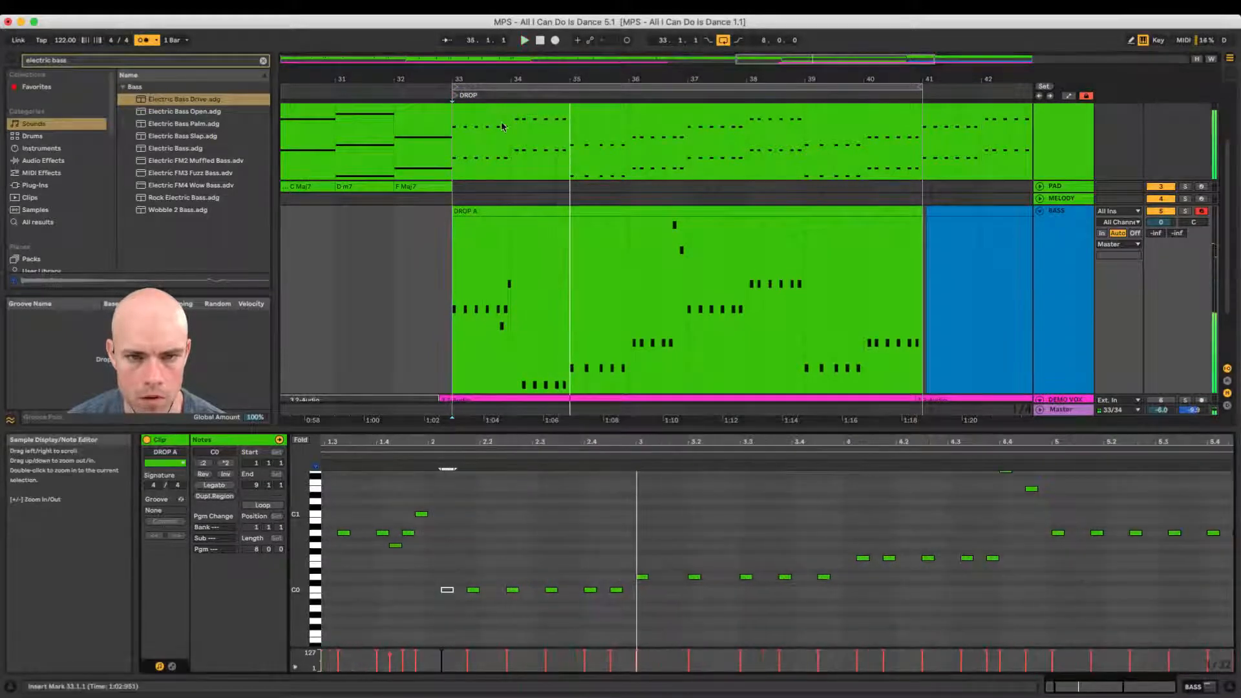
pyautogui.moveTo(518, 76); pyautogui.dragTo(516, 84)
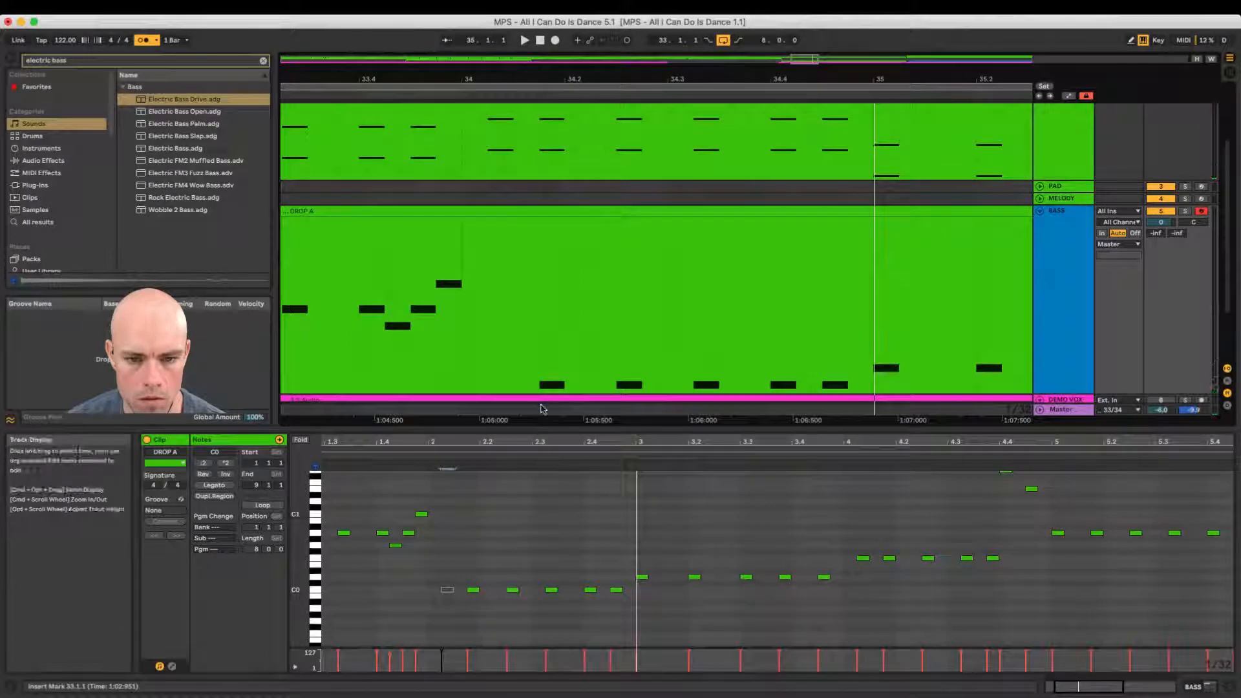
pyautogui.click(468, 577)
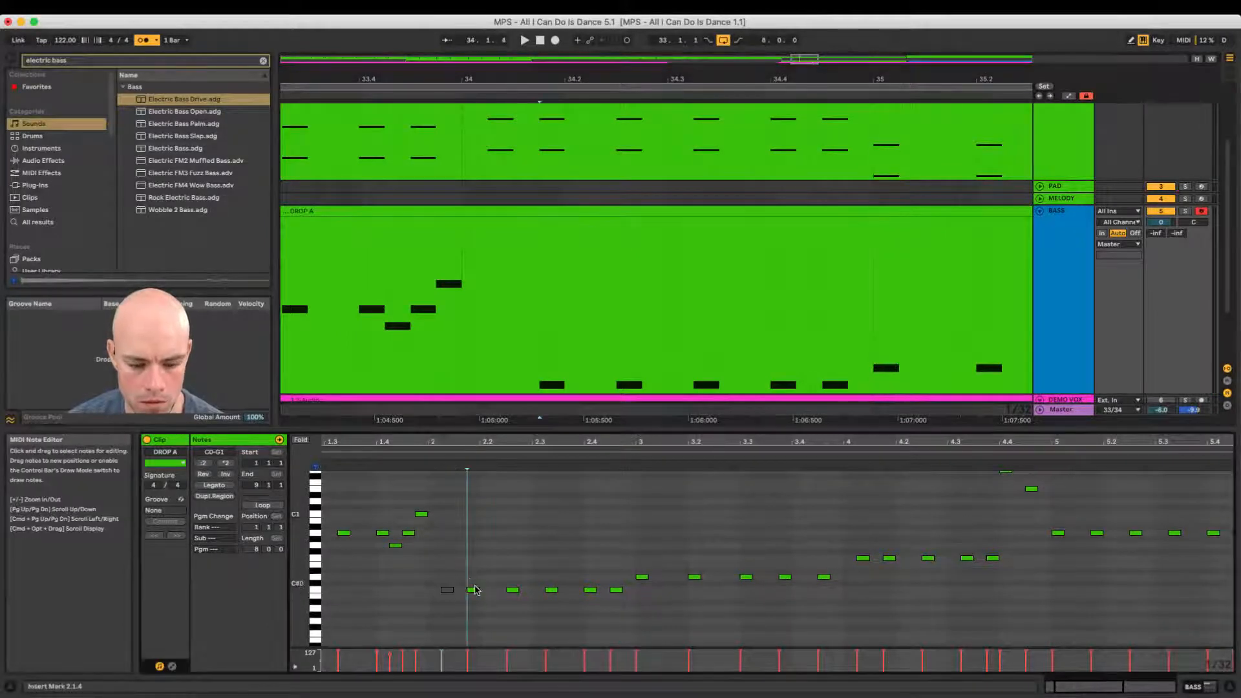
pyautogui.moveTo(472, 590); pyautogui.dragTo(461, 594)
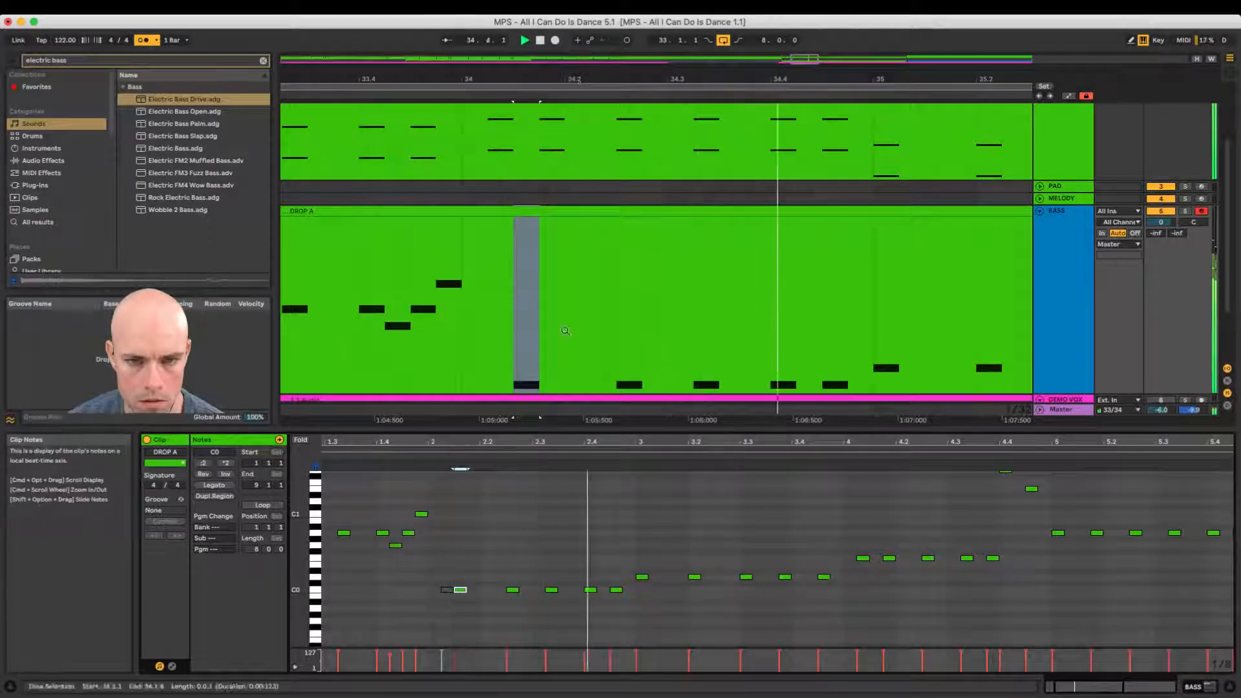
pyautogui.press('Right')
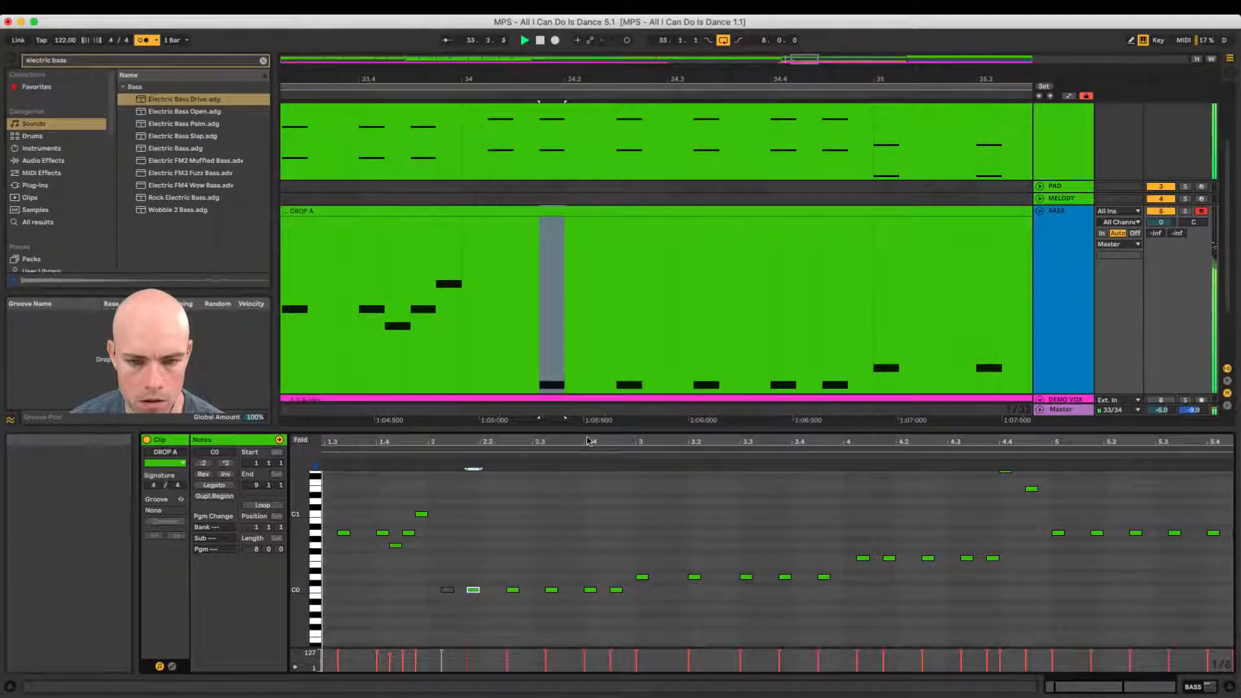
# Step: Reactivate the C0 note at 2.1.2 and play the drop through bar 4
pyautogui.moveTo(588, 442); pyautogui.dragTo(523, 442)
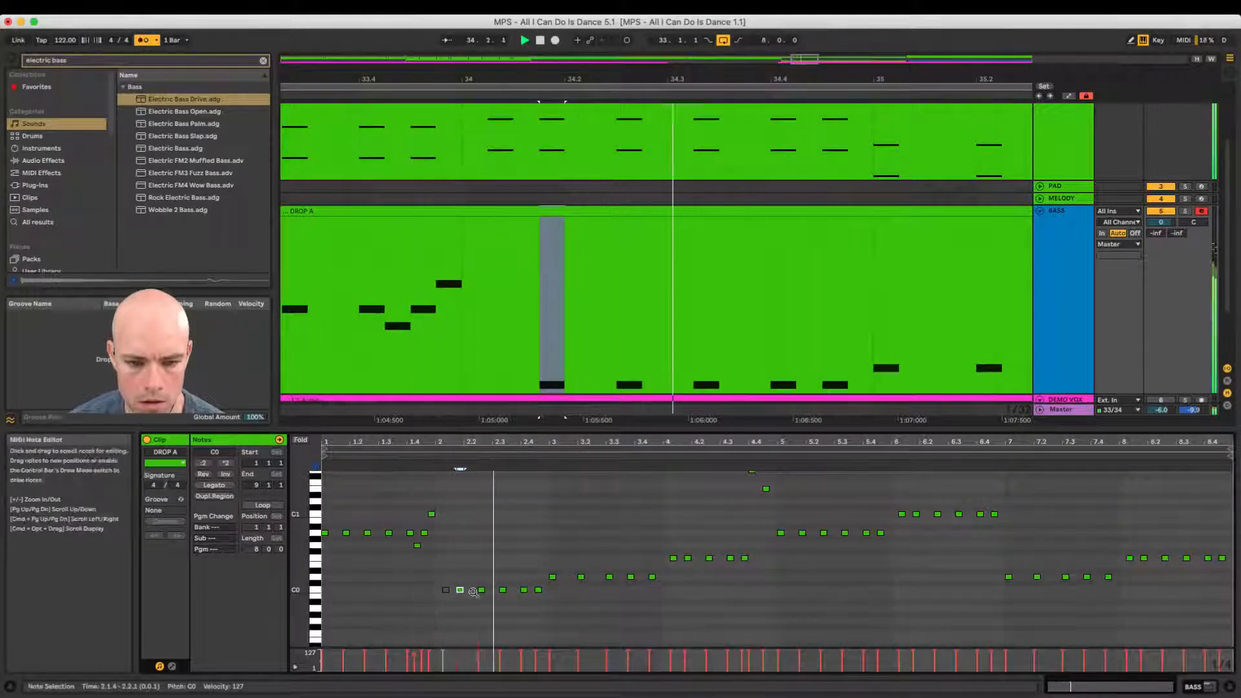
pyautogui.click(445, 590)
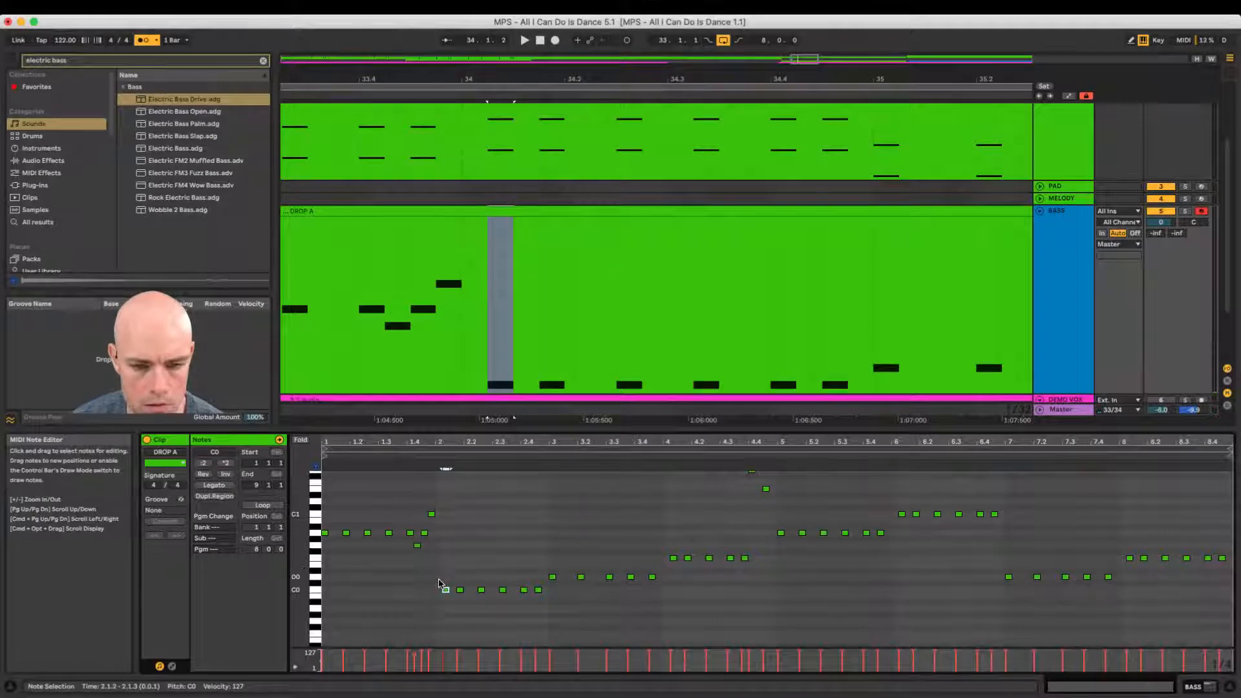
pyautogui.press('space')
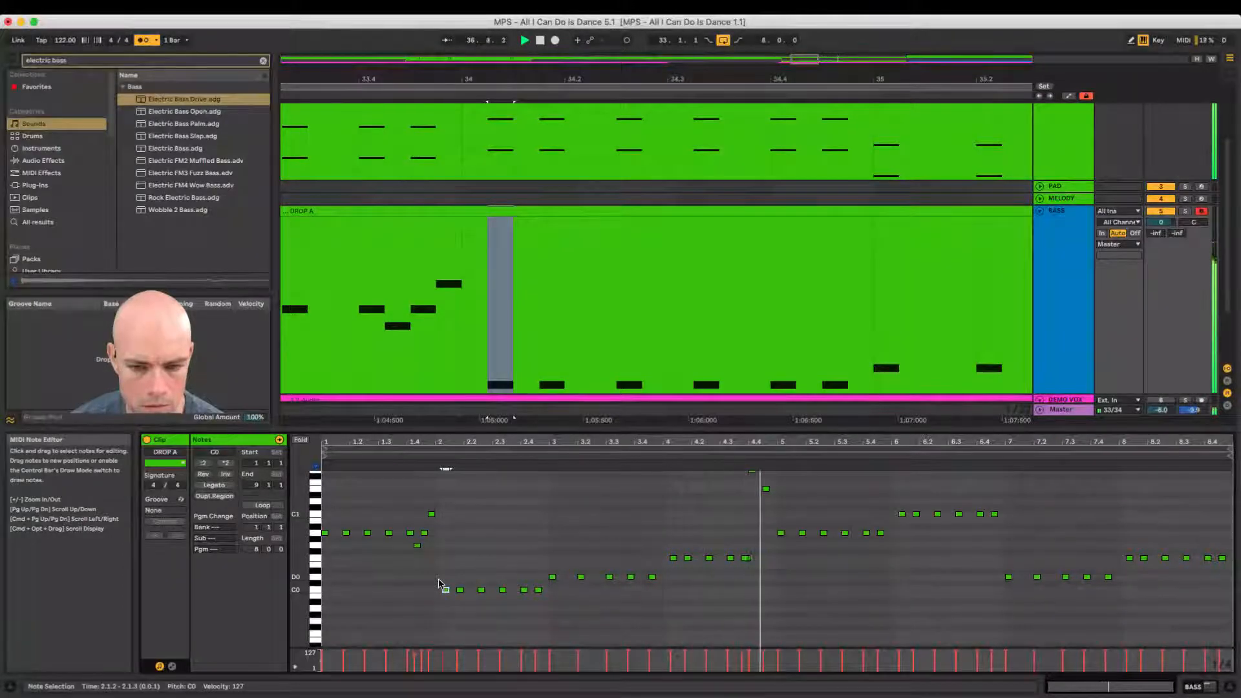
# Step: Lower the bass note at 4.4.1 to F1 and play the bar 4 fill
pyautogui.scroll(2, 748, 511)
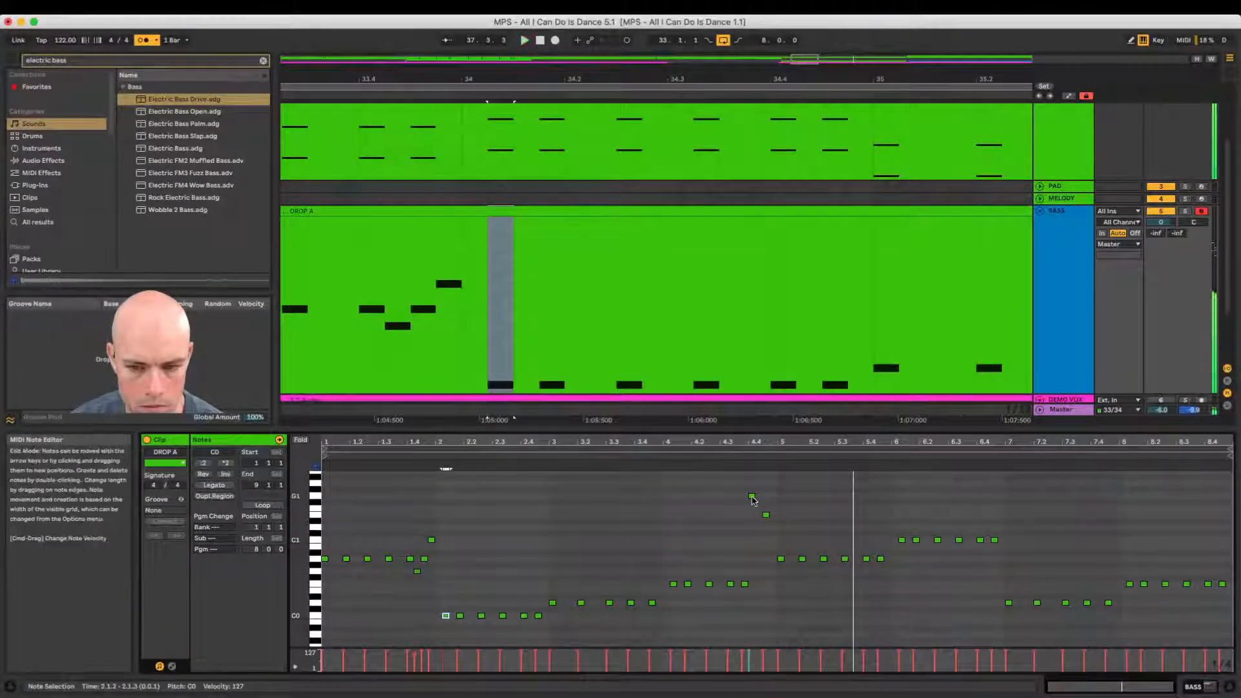
pyautogui.click(752, 497)
pyautogui.moveTo(752, 498); pyautogui.dragTo(753, 511)
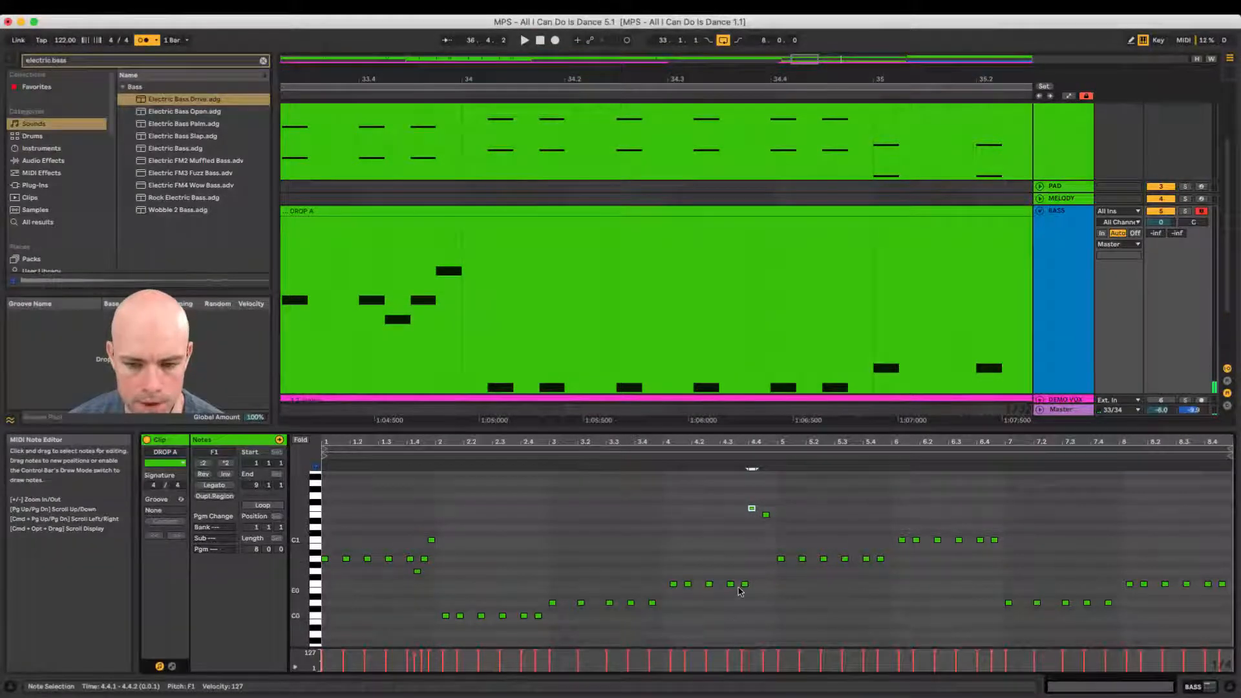
pyautogui.press('space')
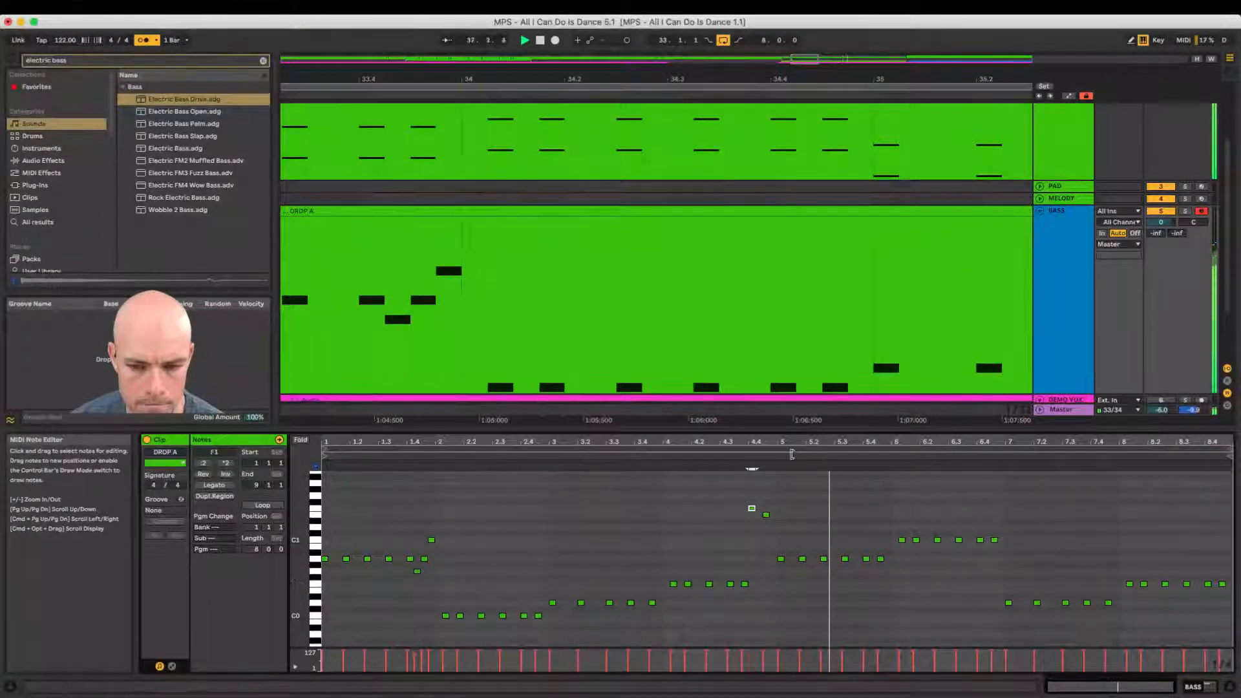
# Step: Show the BASS track's device, start hot-swapping Electric Bass Drive and search the browser for "fender"
pyautogui.moveTo(996, 76); pyautogui.dragTo(951, 238)
pyautogui.click(1053, 303)
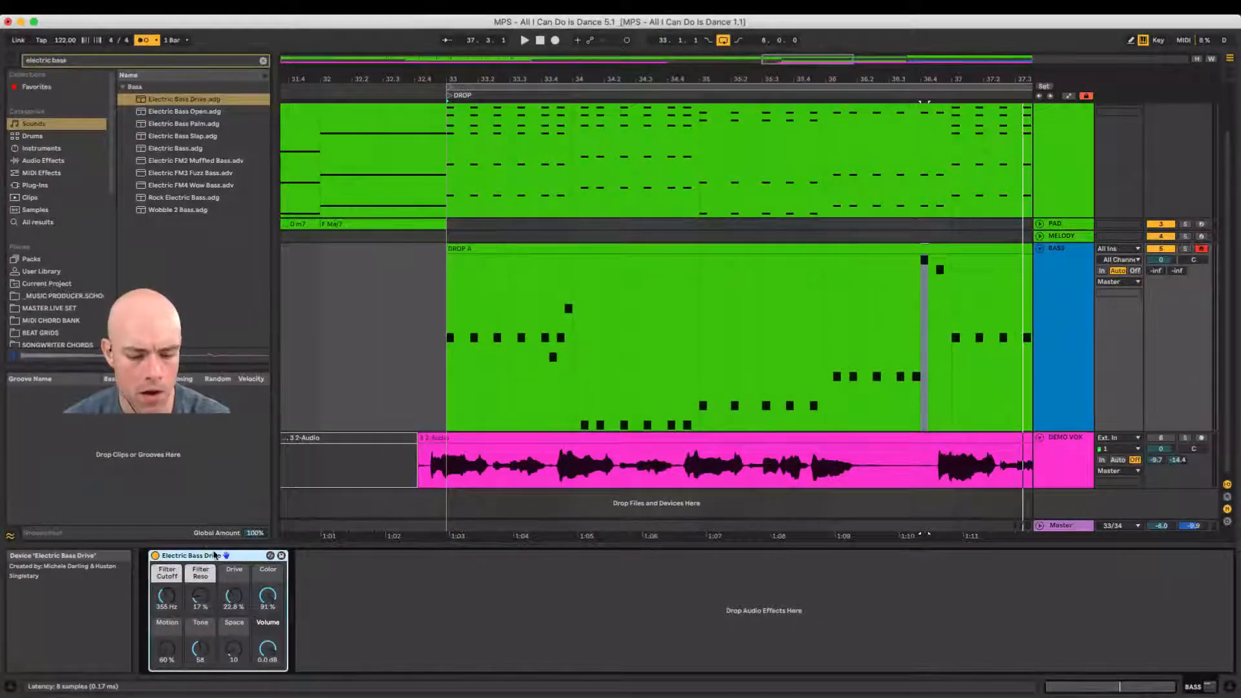
pyautogui.press('q')
pyautogui.press('super+f')
pyautogui.write('fender')
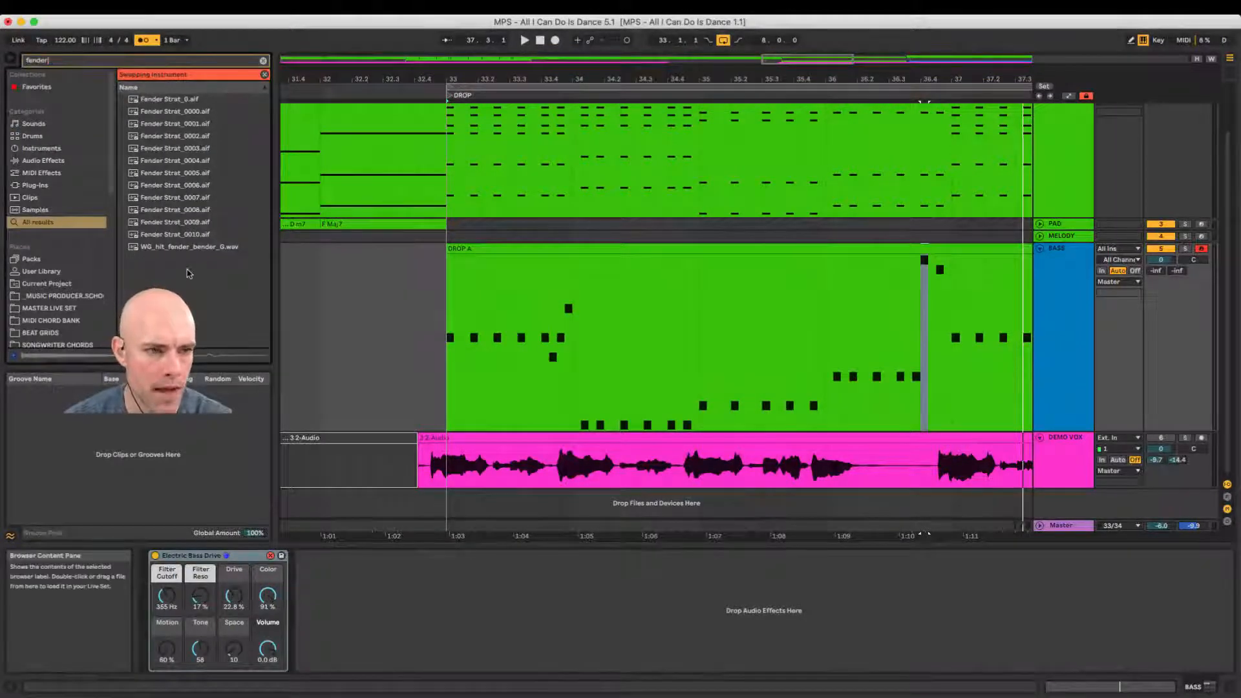
# Step: Search the browser for "matt bass", swap the bass instrument to Matt Electric Finger Bass and play the drop with the BASS track soloed
pyautogui.write('matt bass')
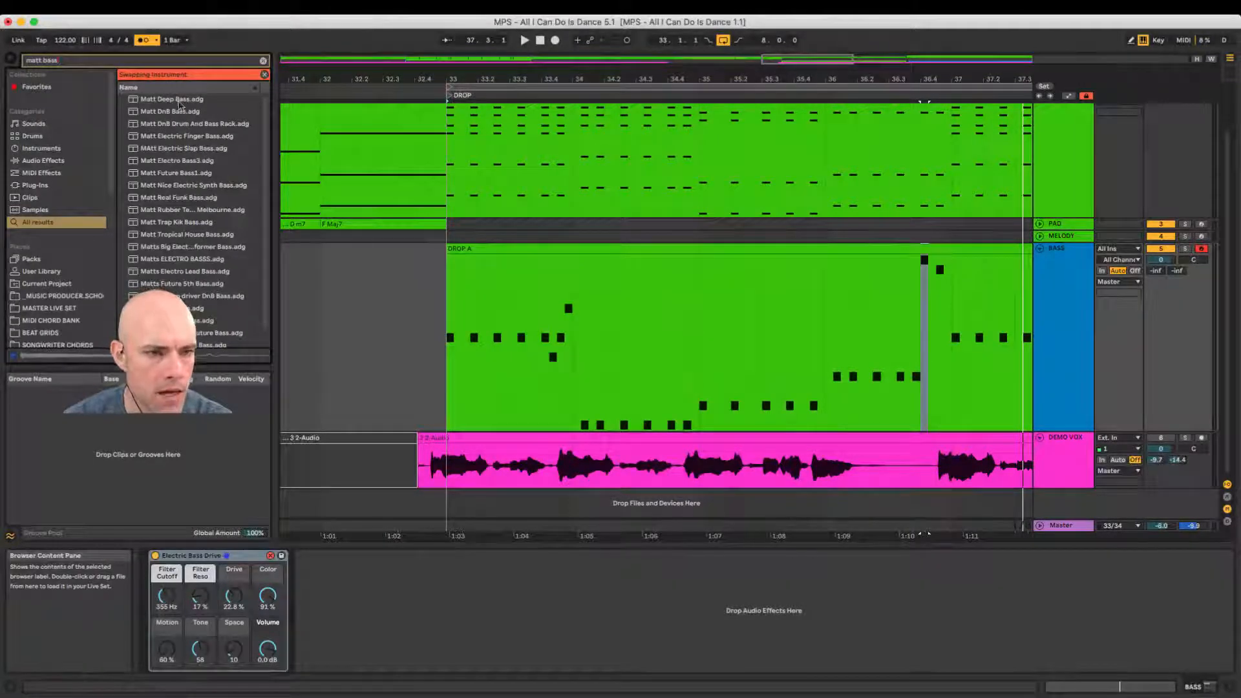
pyautogui.scroll(-1, 182, 167)
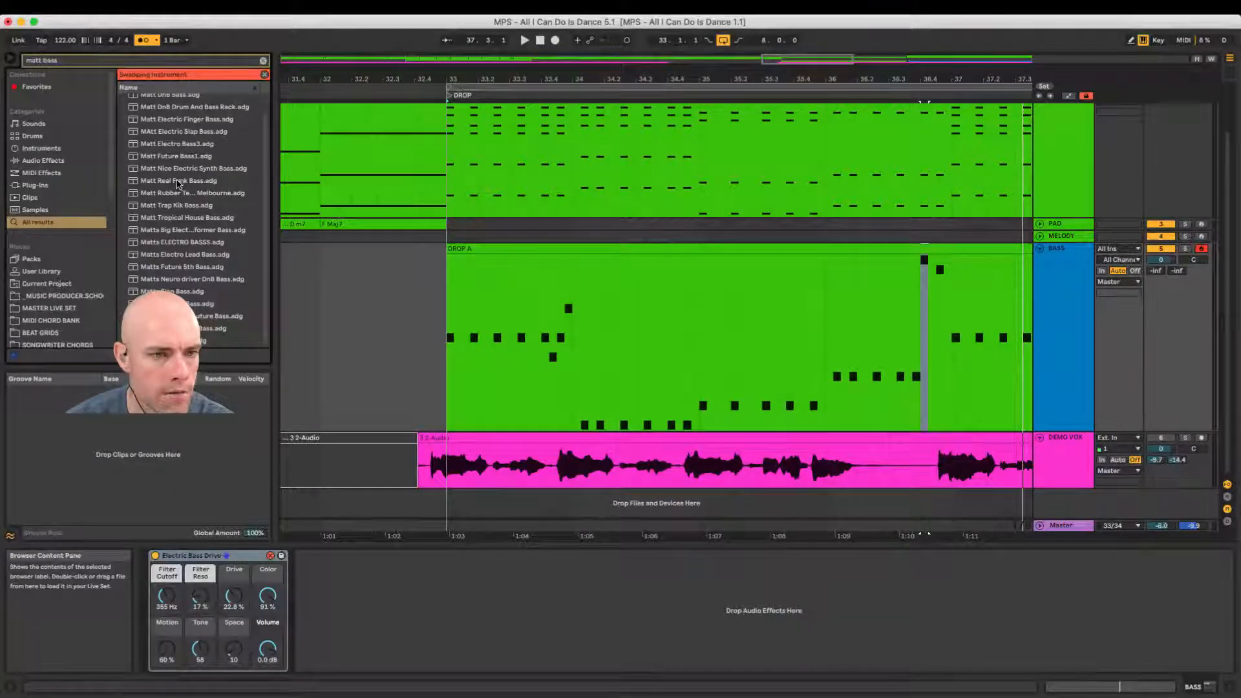
pyautogui.scroll(1, 183, 155)
pyautogui.click(183, 124)
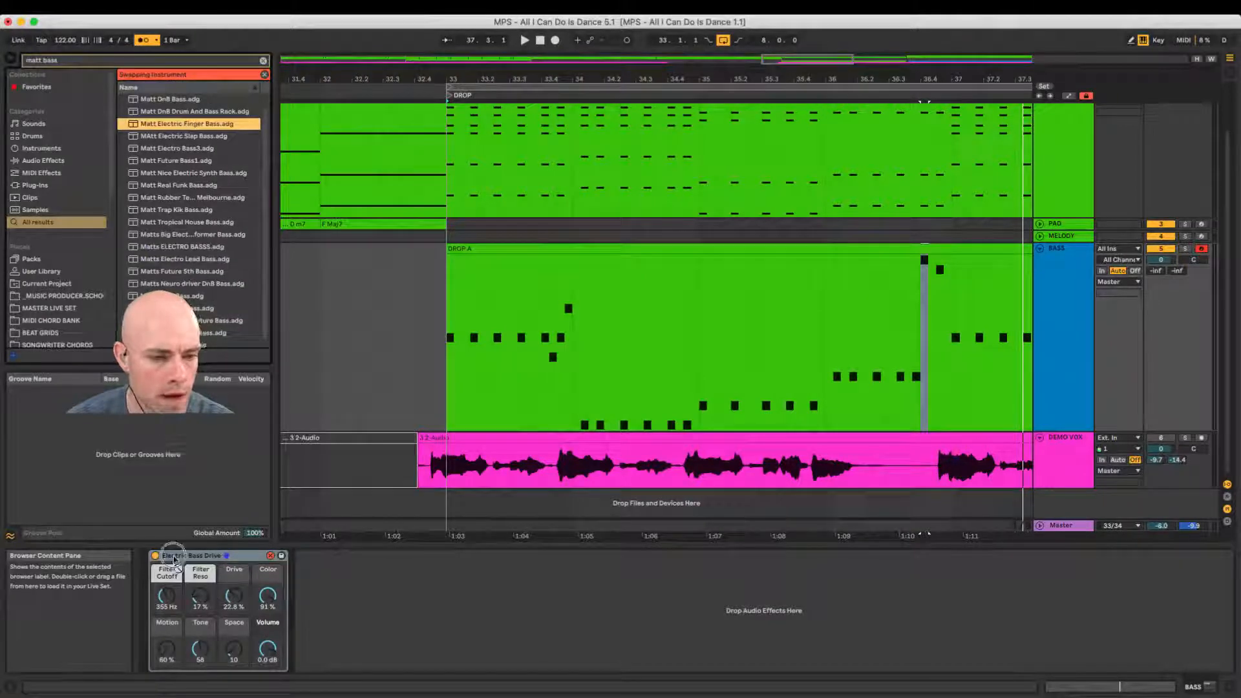
pyautogui.press('space')
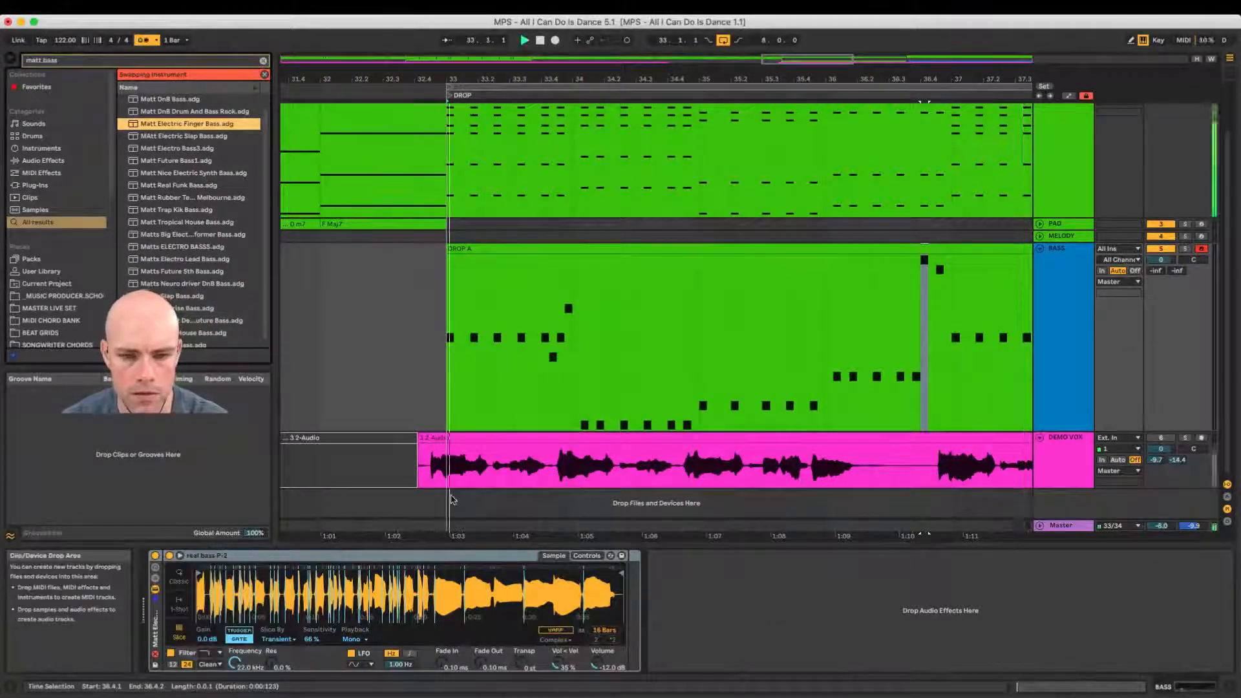
pyautogui.click(1185, 249)
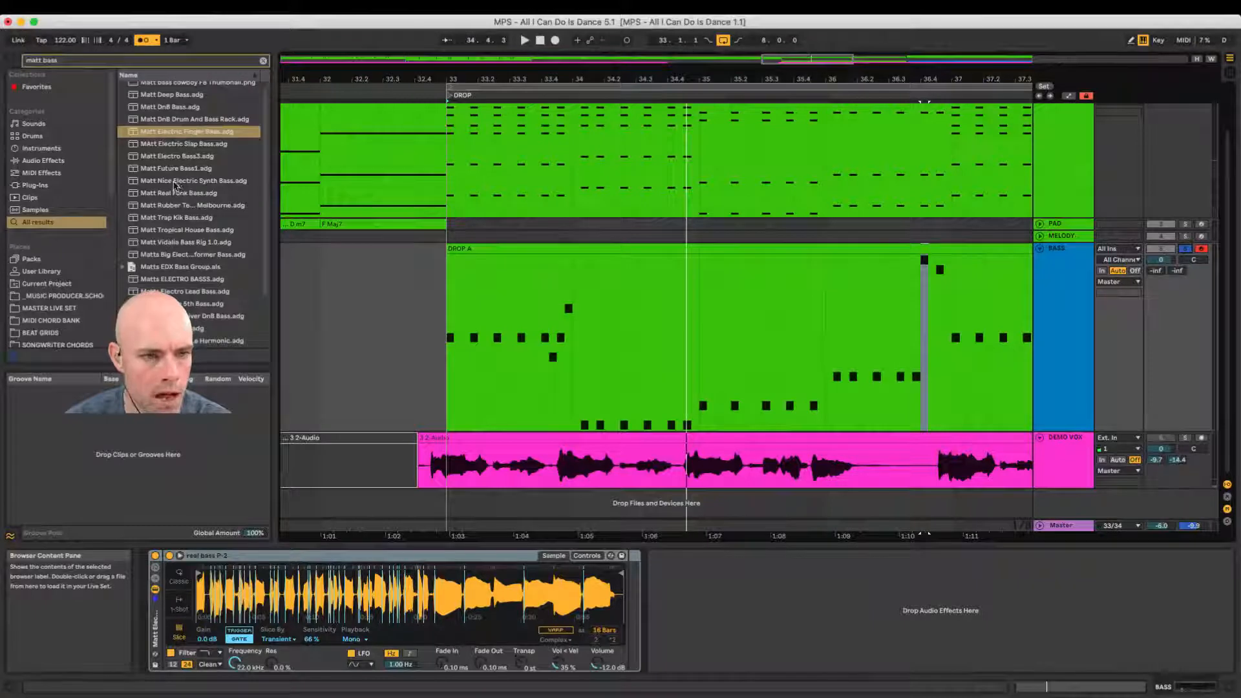
# Step: Load Matt Real Funk Bass on the BASS track and add the Pitch MIDI effect in front of it
pyautogui.doubleClick(175, 193)
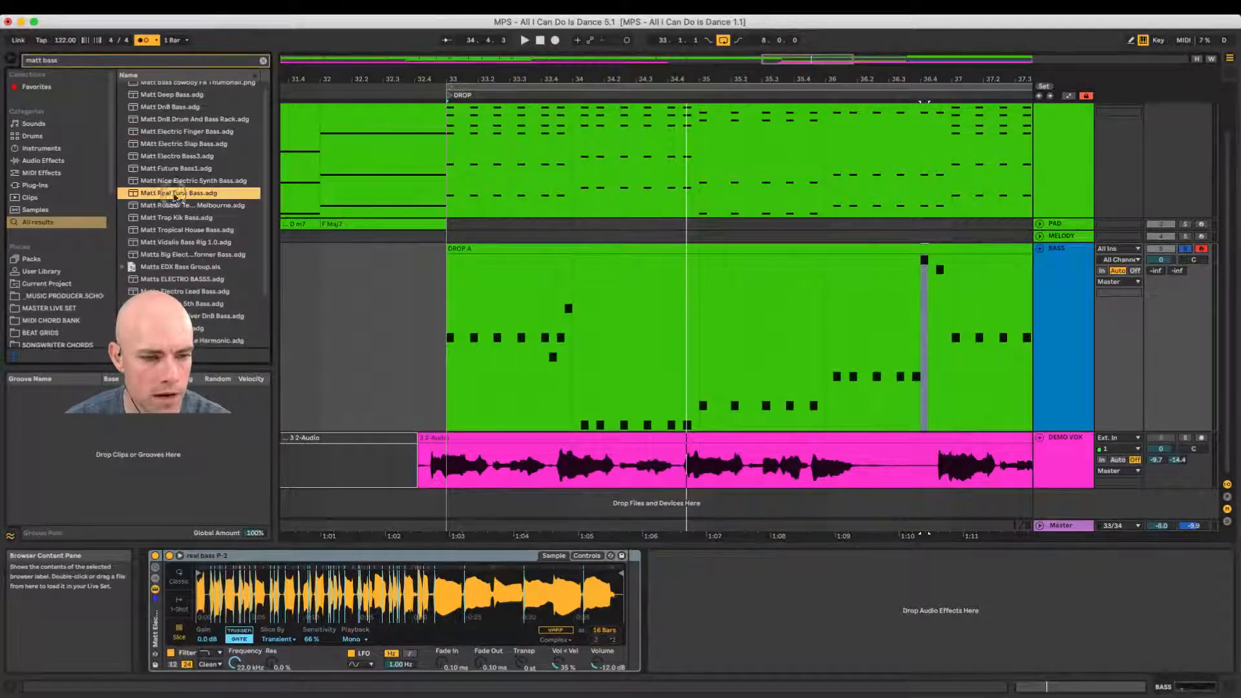
pyautogui.press('space')
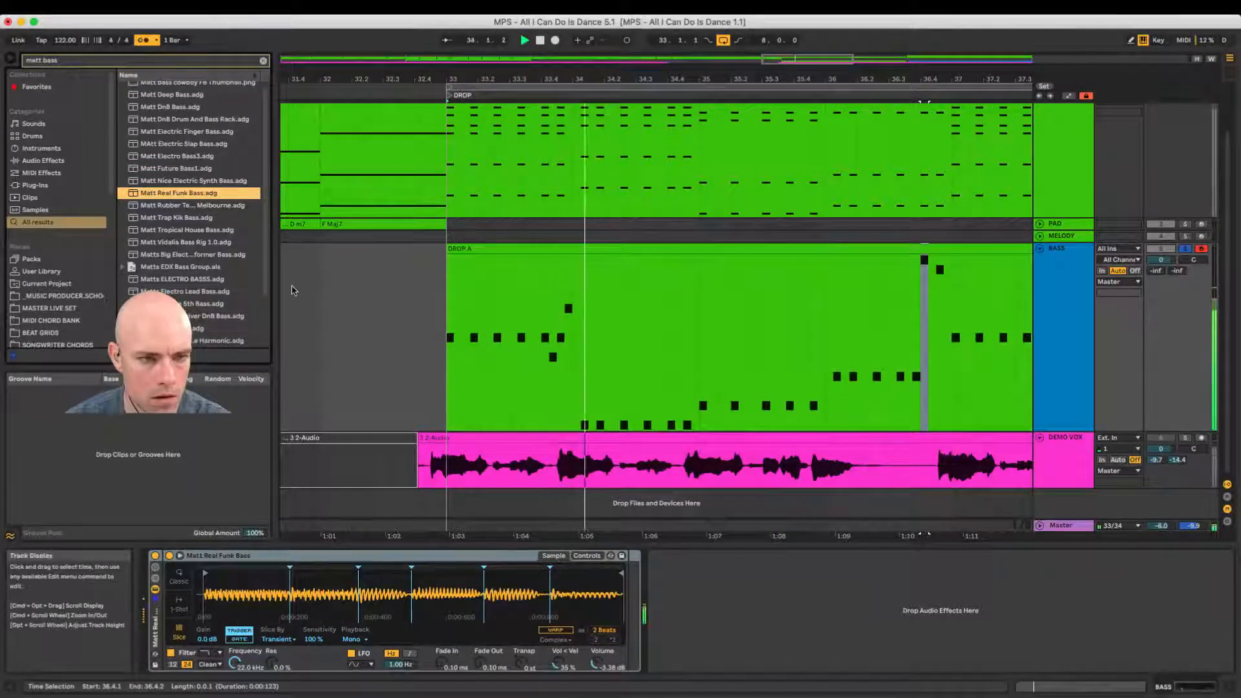
pyautogui.press('super+f')
pyautogui.write('pitch')
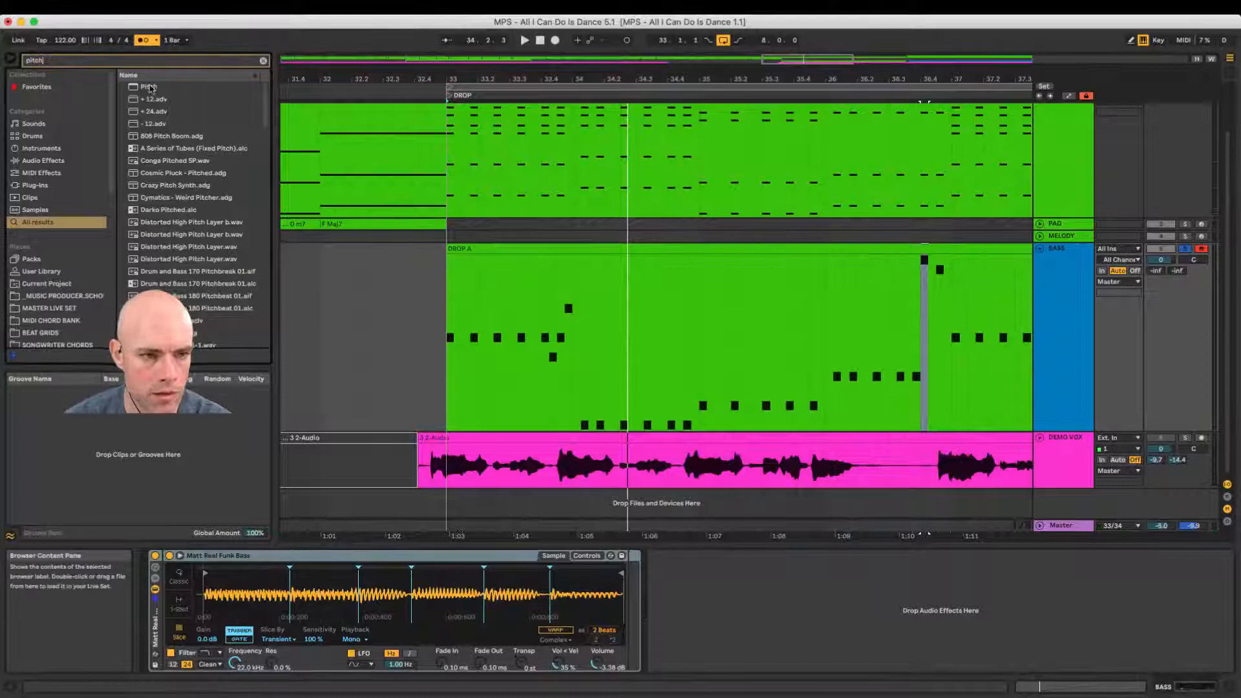
pyautogui.moveTo(150, 88); pyautogui.dragTo(154, 558)
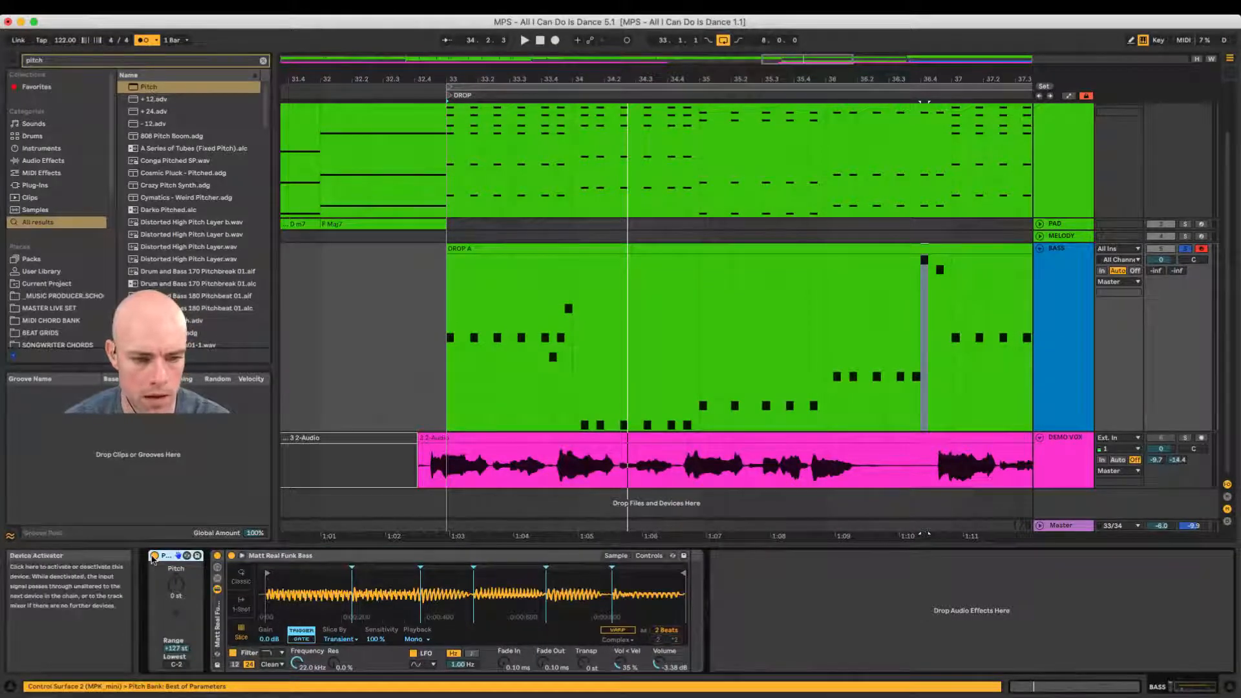
# Step: Play the drop while trying Pitch transpositions of +12, -12 and -24 st on the soloed bass
pyautogui.press('space')
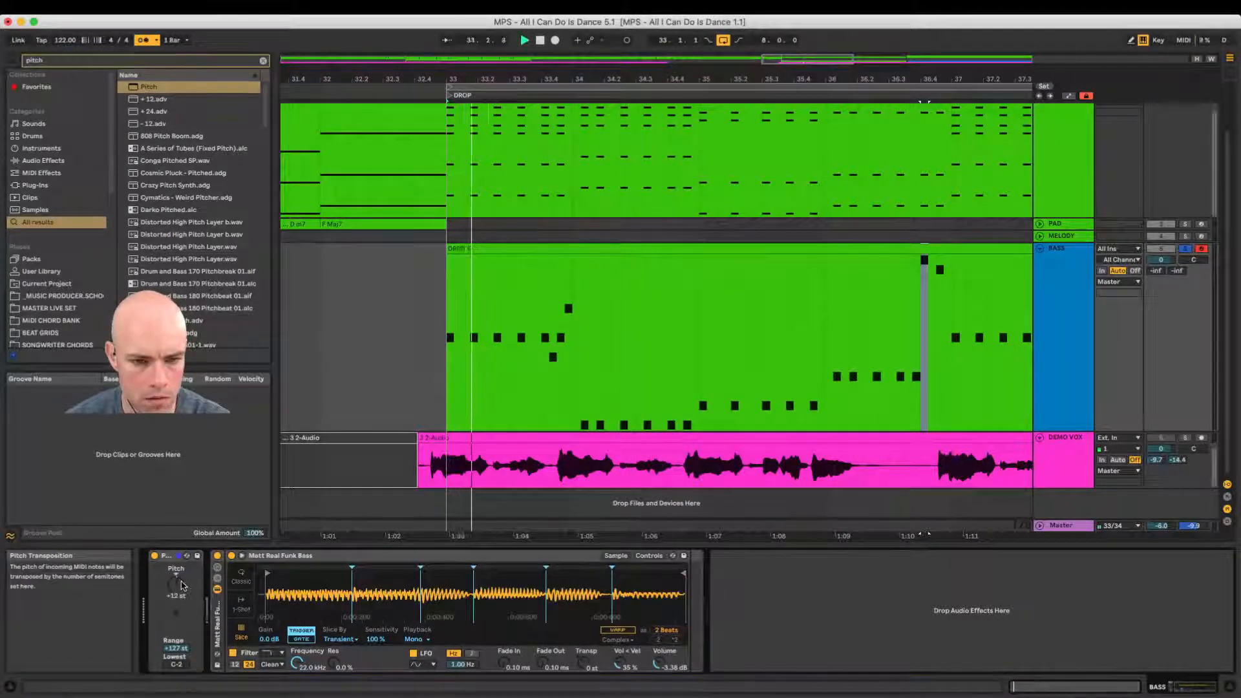
pyautogui.moveTo(180, 585); pyautogui.dragTo(181, 611)
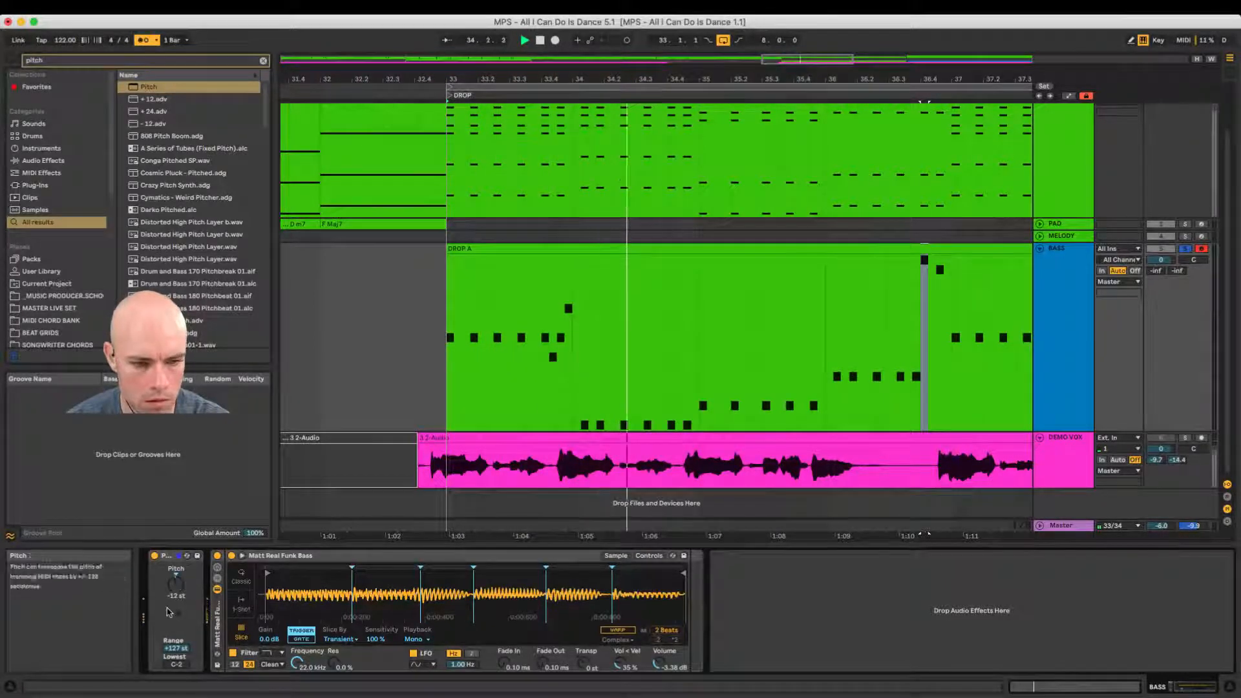
pyautogui.press('space')
pyautogui.press('space')
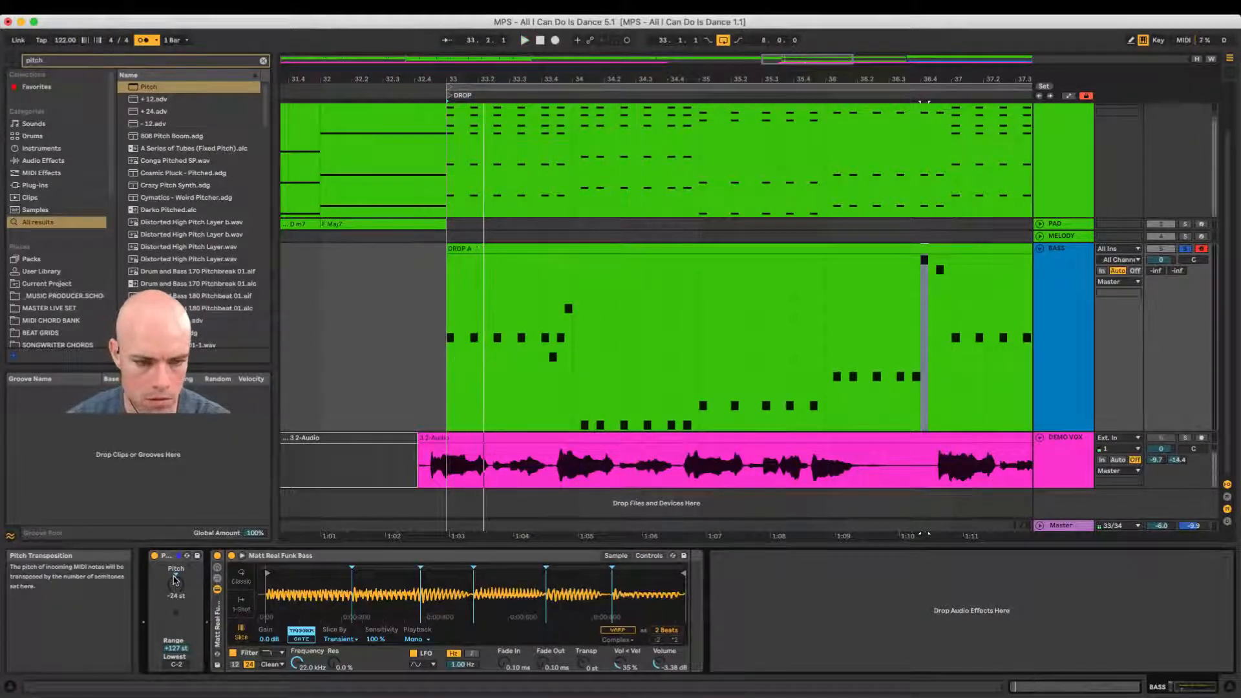
pyautogui.press('space')
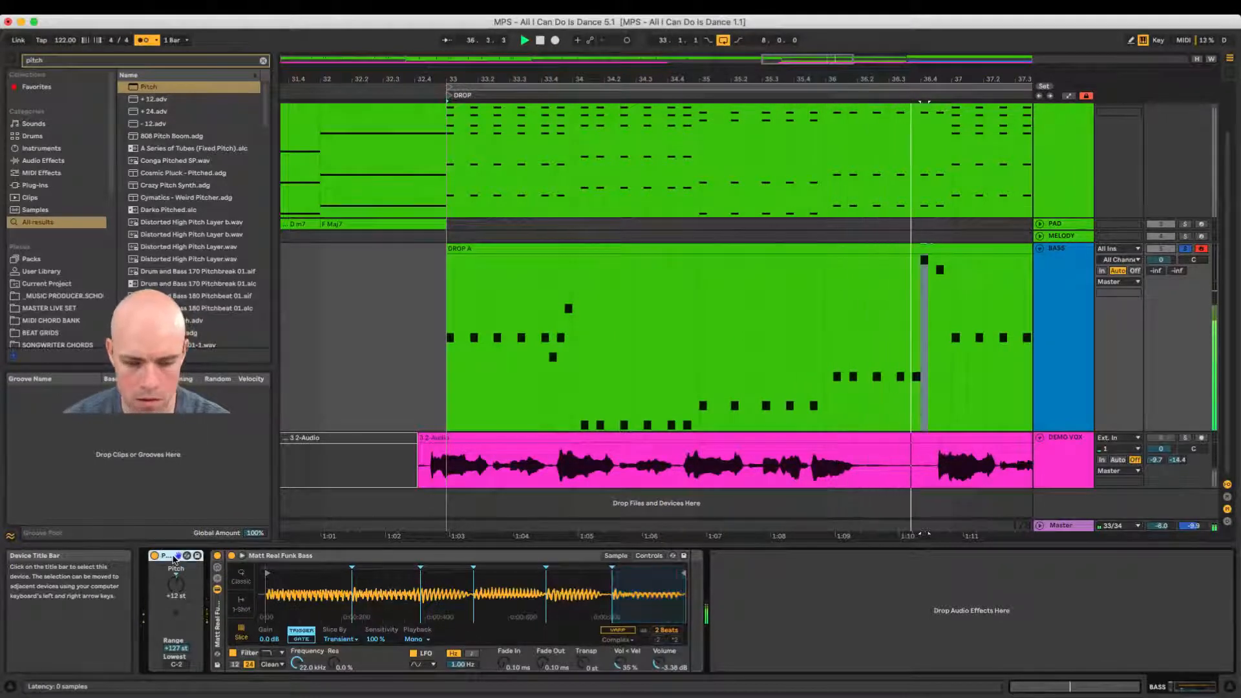
# Step: Delete the Pitch effect and the Matt Real Funk Bass instrument from the BASS track
pyautogui.click(175, 560)
pyautogui.press('Delete')
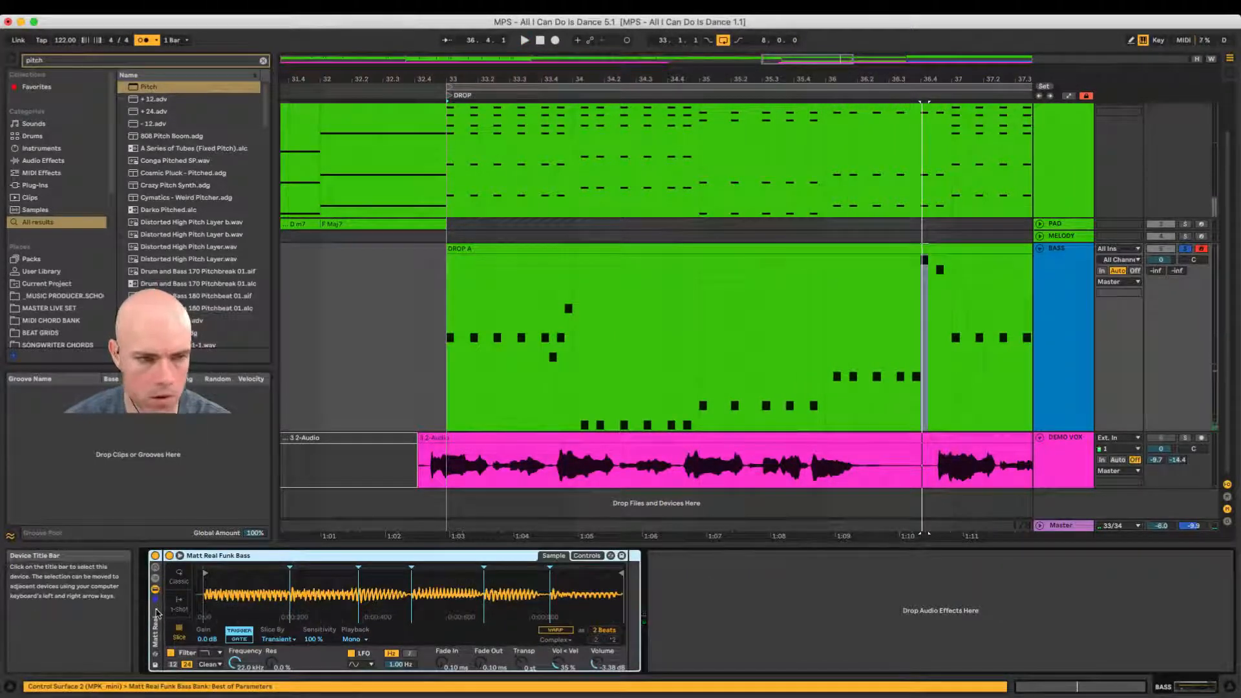
pyautogui.press('Delete')
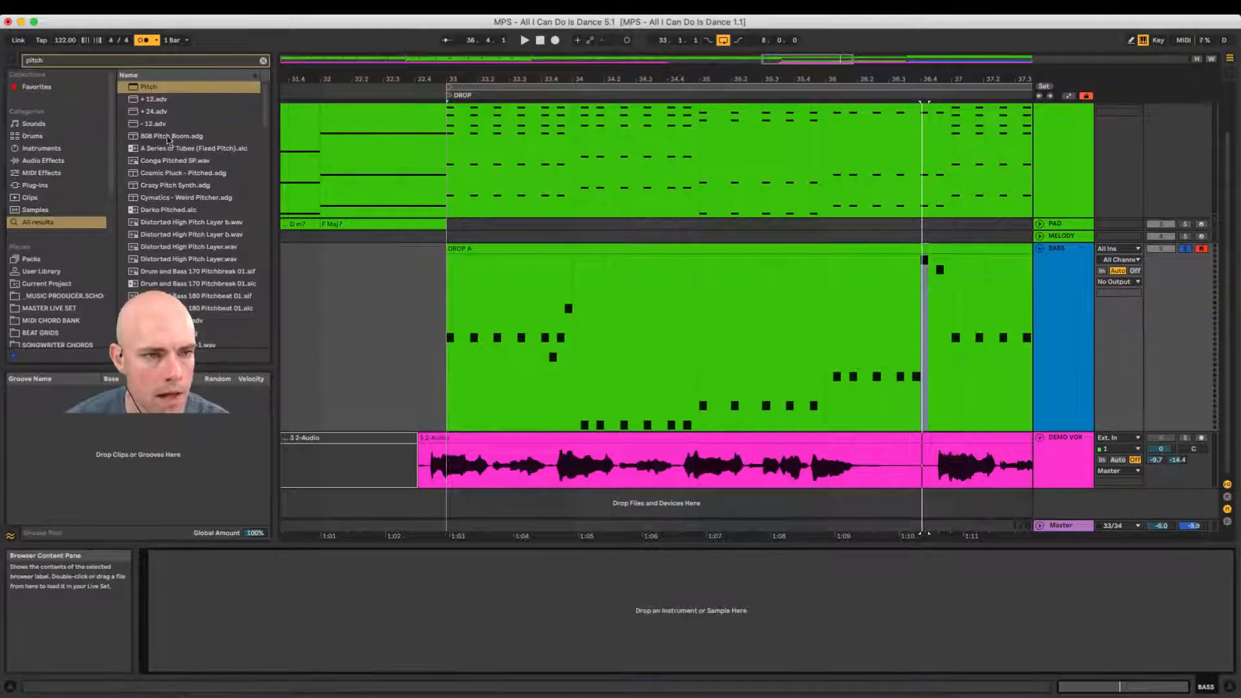
# Step: Search the browser for "matt bass", load Matt Electric Finger Bass on the empty BASS track and play the drop
pyautogui.press('super+f')
pyautogui.write('matt bass')
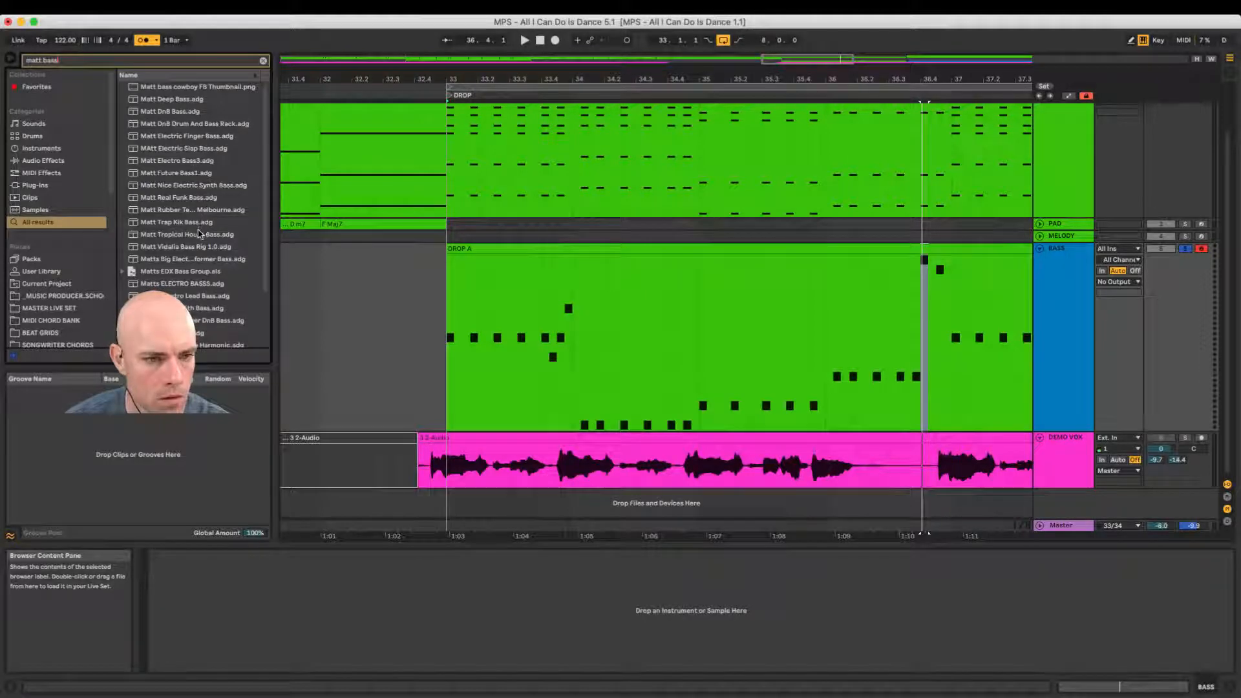
pyautogui.scroll(-1, 199, 234)
pyautogui.scroll(-5, 209, 319)
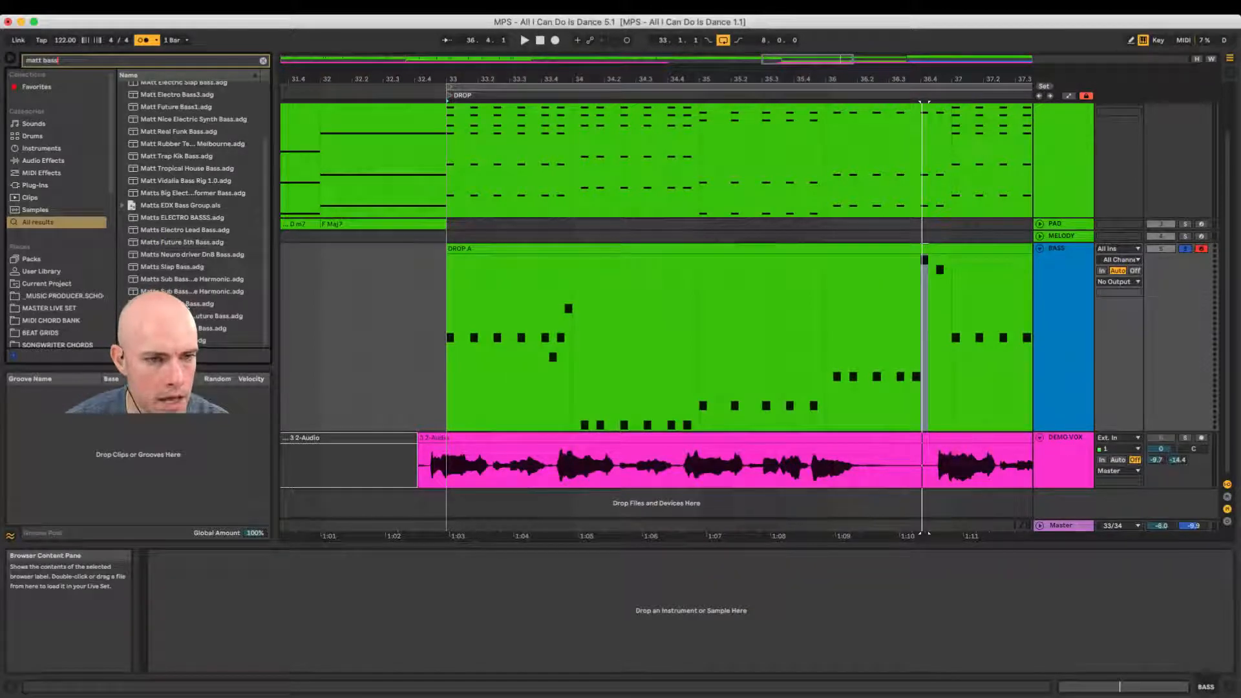
pyautogui.scroll(2, 182, 241)
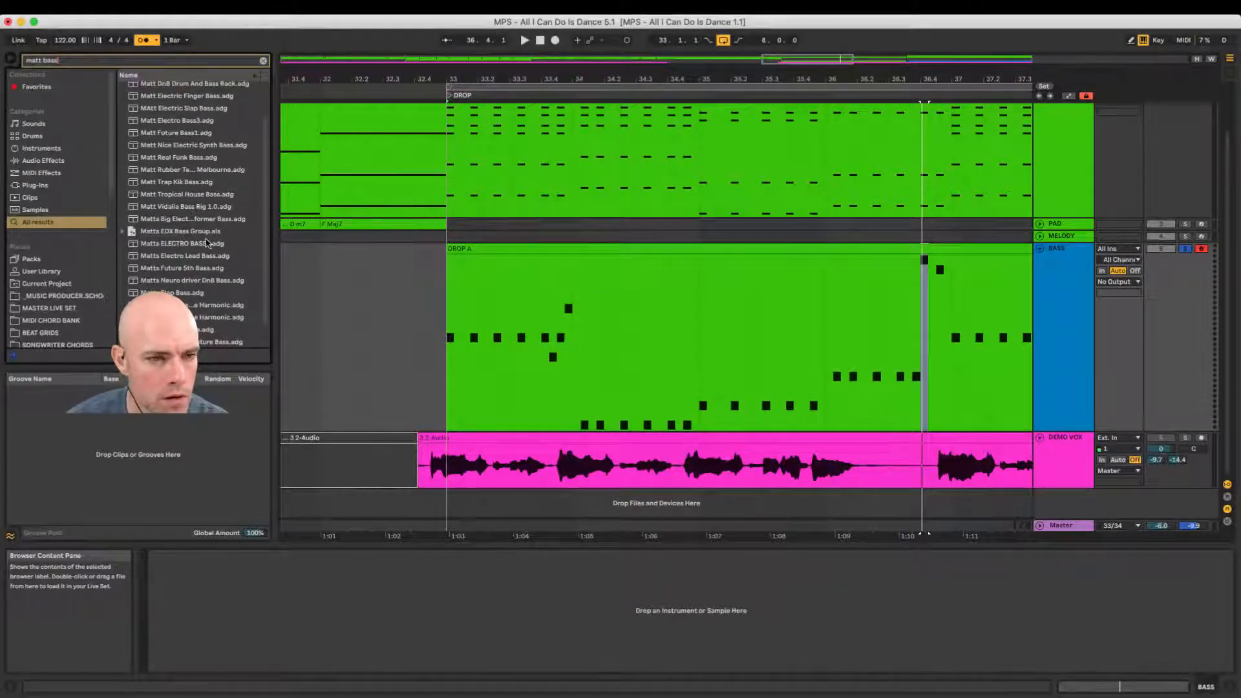
pyautogui.scroll(3, 207, 242)
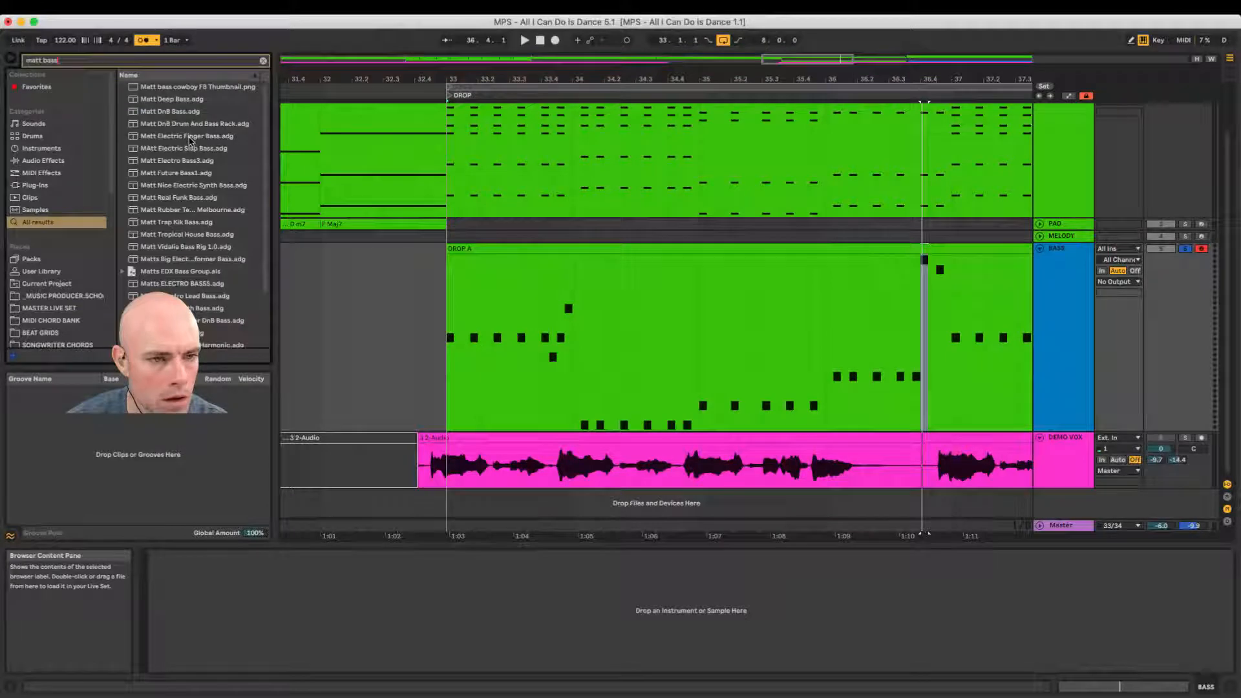
pyautogui.moveTo(191, 141); pyautogui.dragTo(201, 595)
pyautogui.press('space')
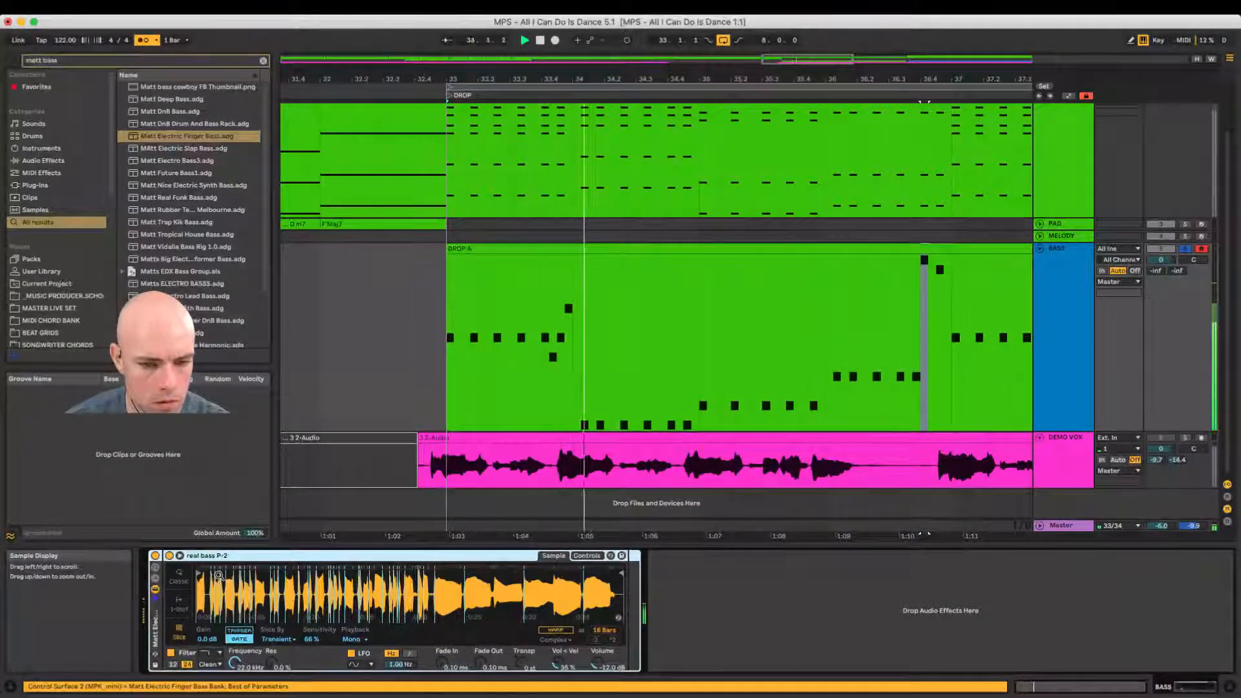
# Step: Stop playback and delete Matt Electric Finger Bass from the BASS track
pyautogui.press('space')
pyautogui.click(155, 635)
pyautogui.press('Delete')
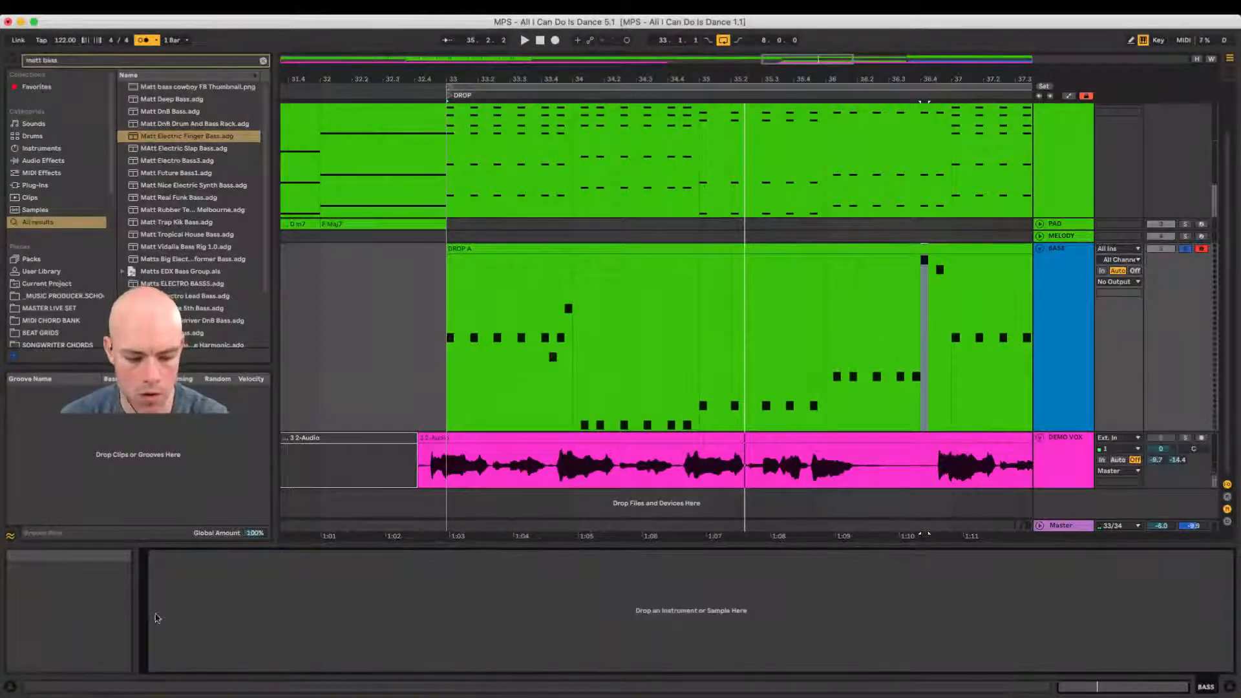
# Step: Search the browser for "kontakt" and load the Kontakt 5 plug-in on the BASS track
pyautogui.press('super+f')
pyautogui.write('kontakt')
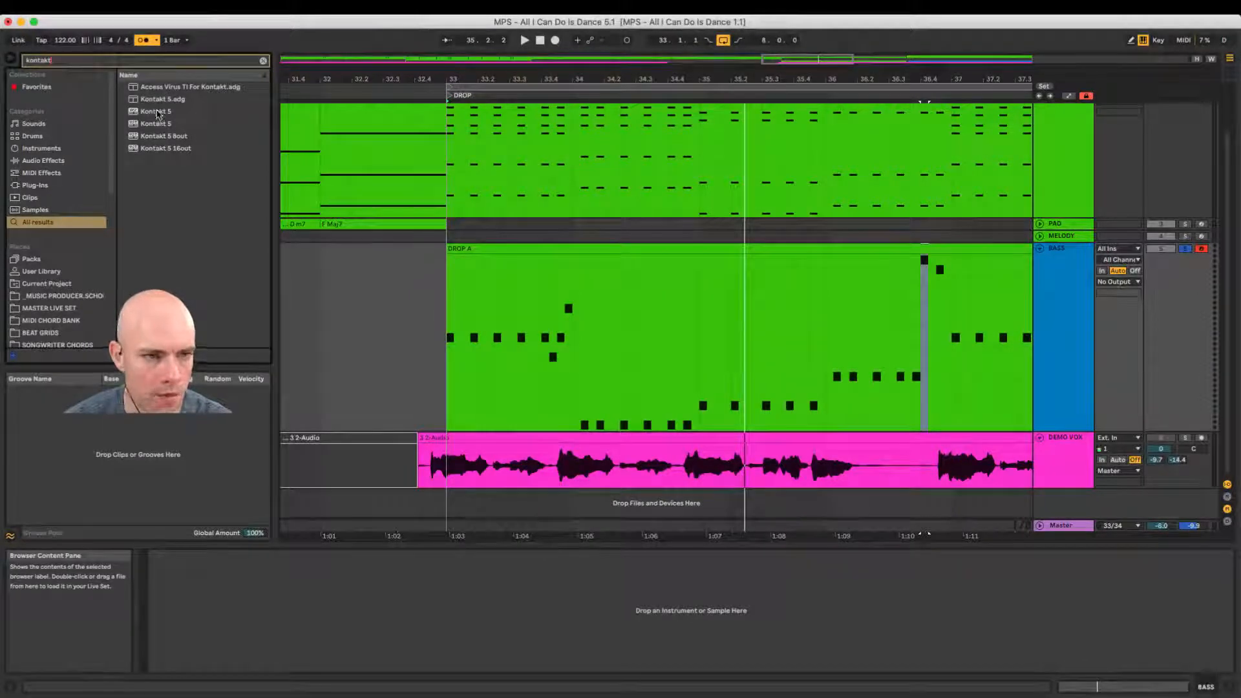
pyautogui.moveTo(157, 115); pyautogui.dragTo(187, 567)
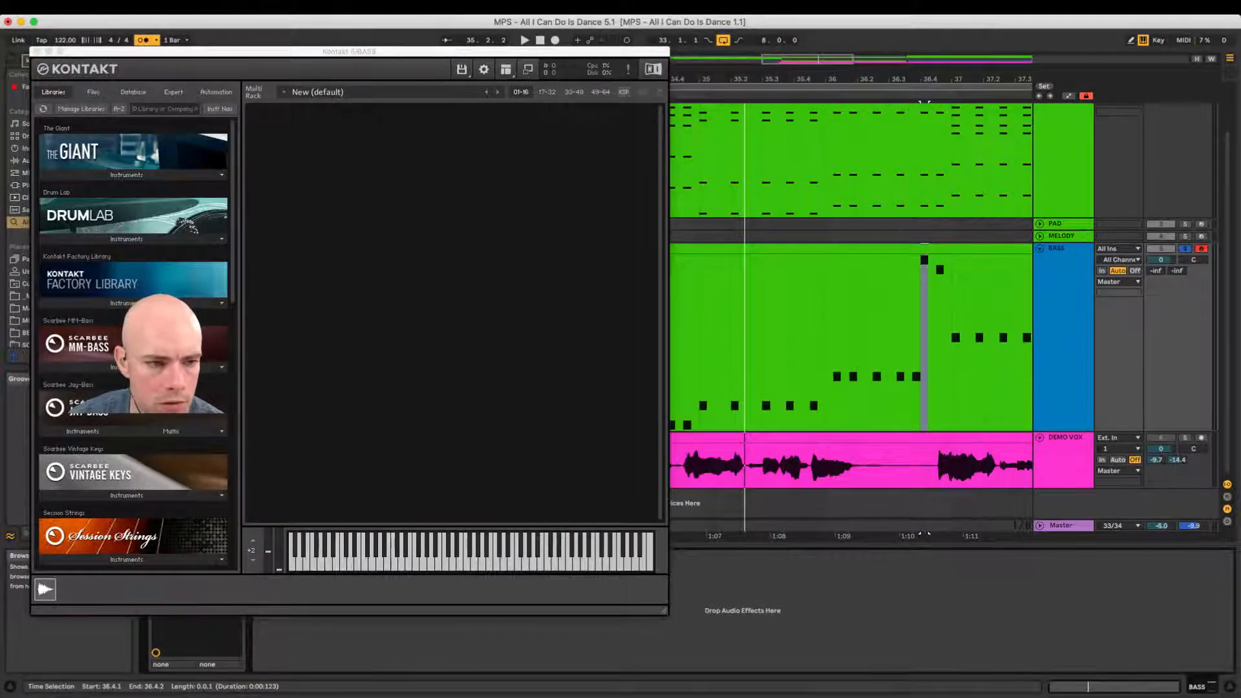
# Step: Load the Scarbee MM-Bass instrument in Kontakt, play the drop with it and close the plug-in window
pyautogui.scroll(-3, 134, 343)
pyautogui.scroll(2, 133, 343)
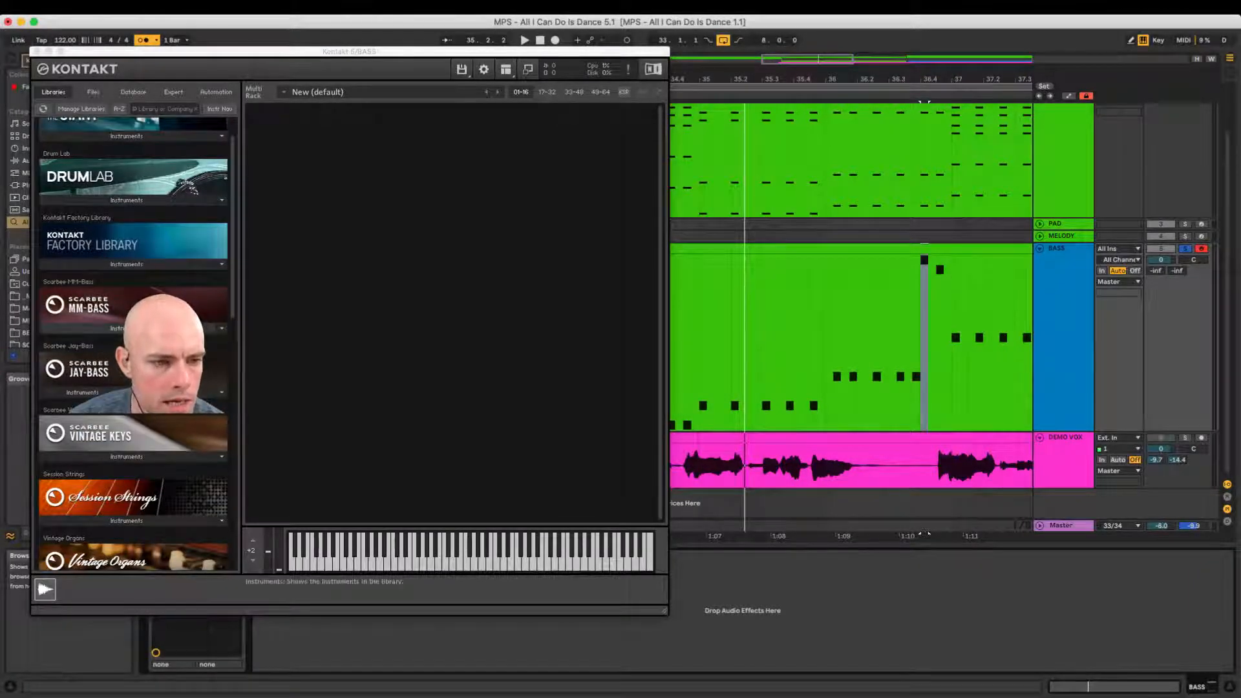
pyautogui.click(162, 329)
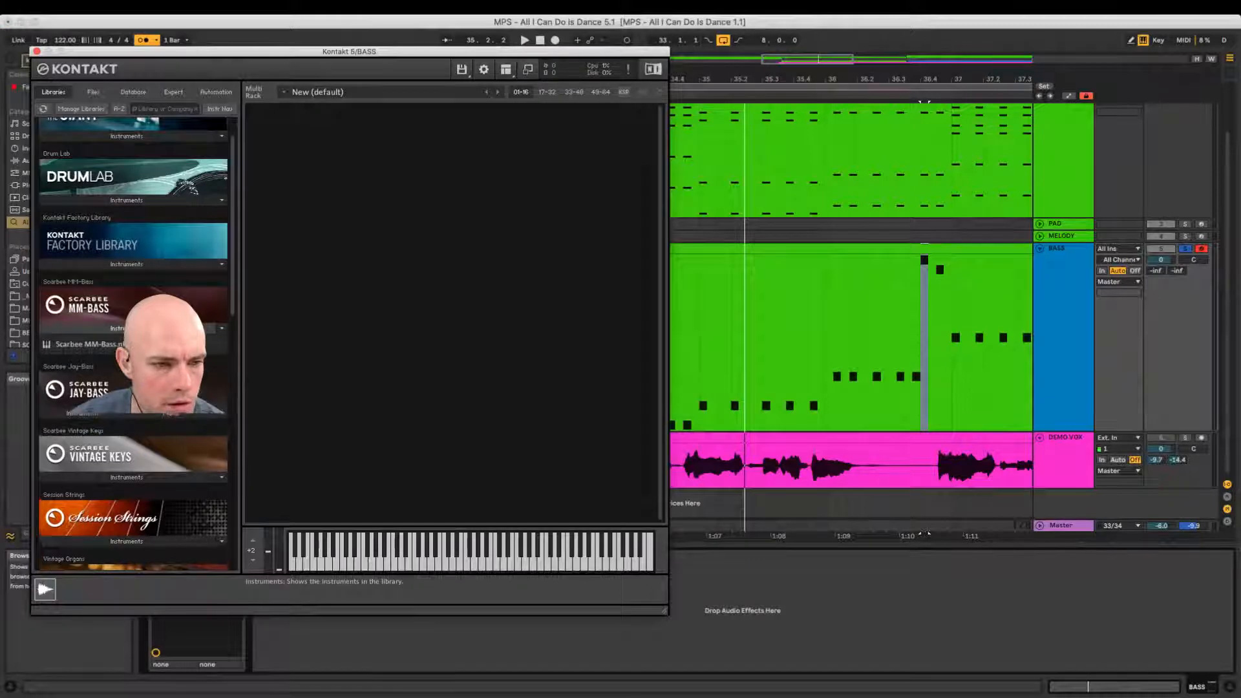
pyautogui.doubleClick(84, 344)
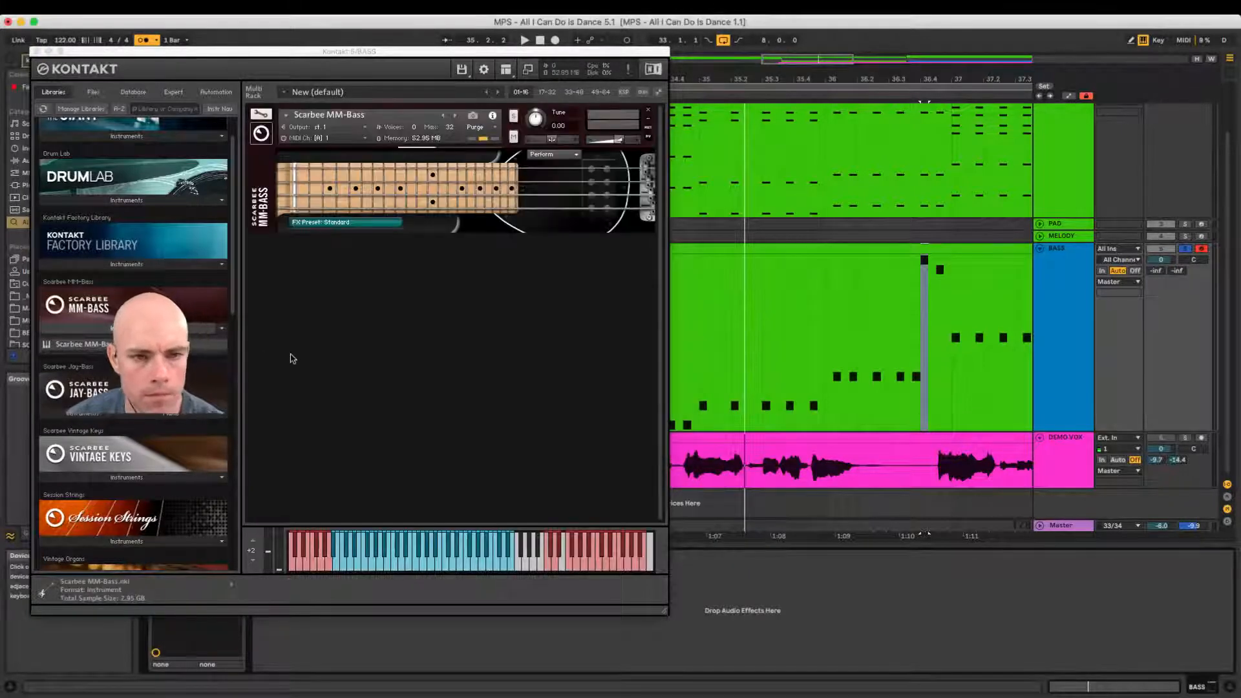
pyautogui.press('space')
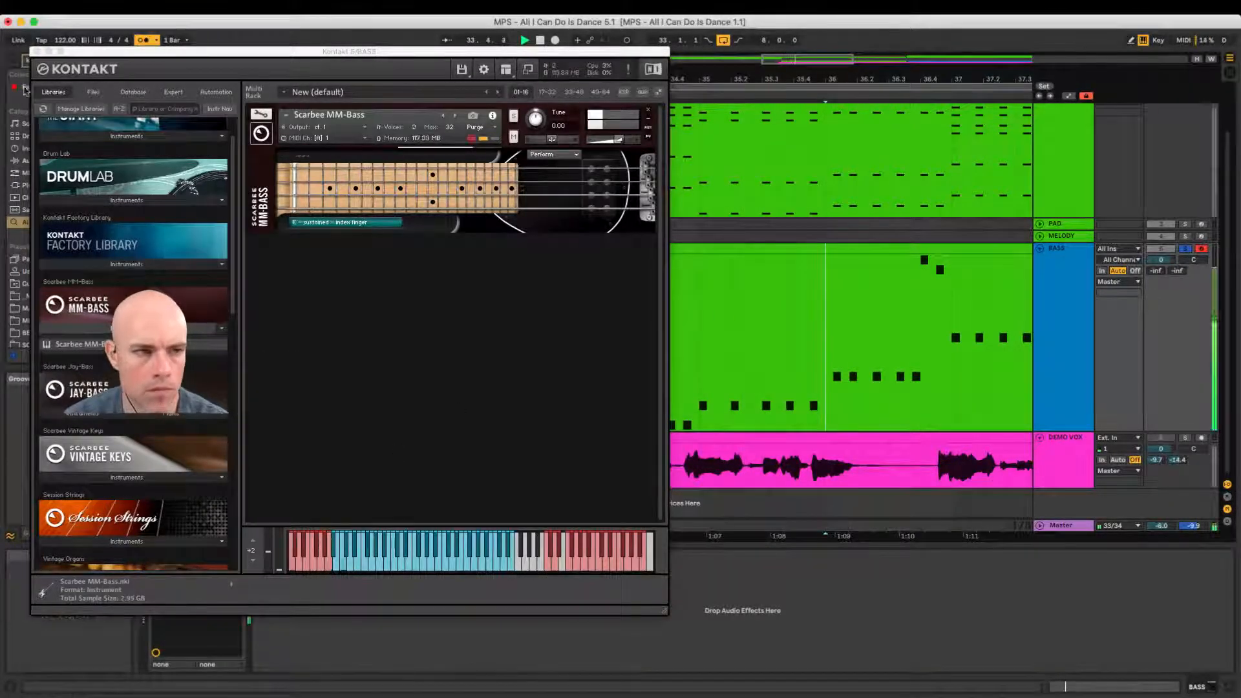
pyautogui.click(37, 51)
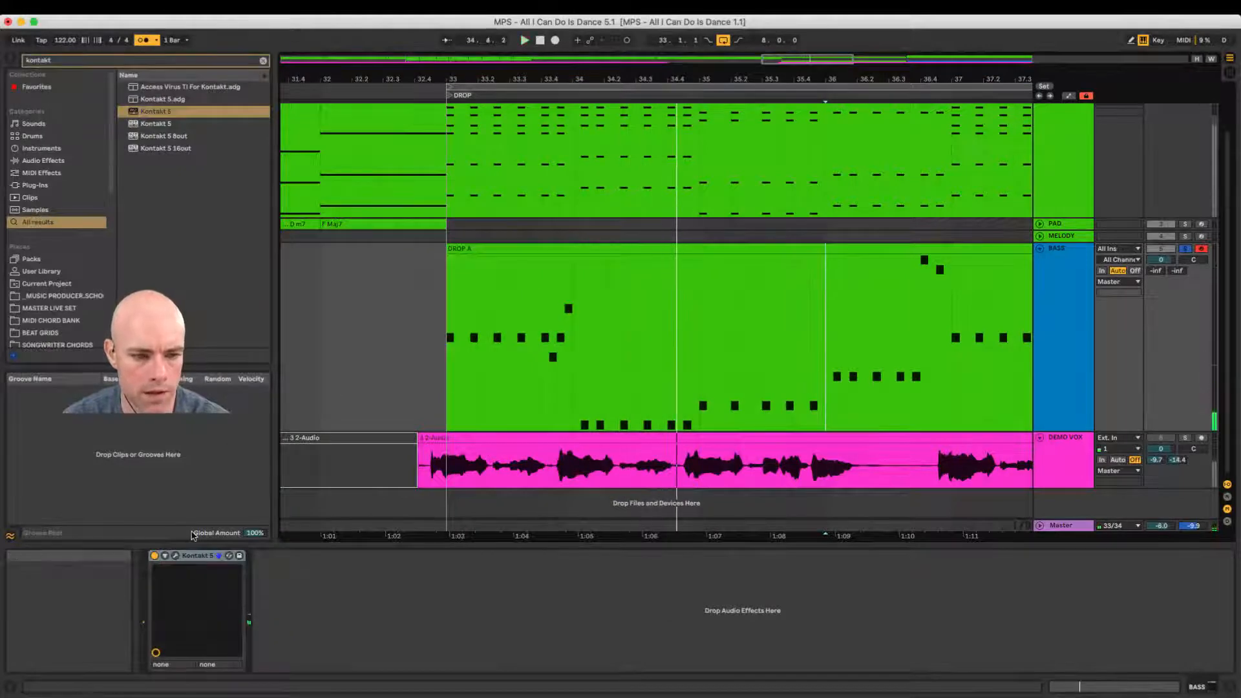
# Step: Search the browser for "pitch" and place the +12 Pitch preset in front of Kontakt 5
pyautogui.press('super+f')
pyautogui.write('pitch')
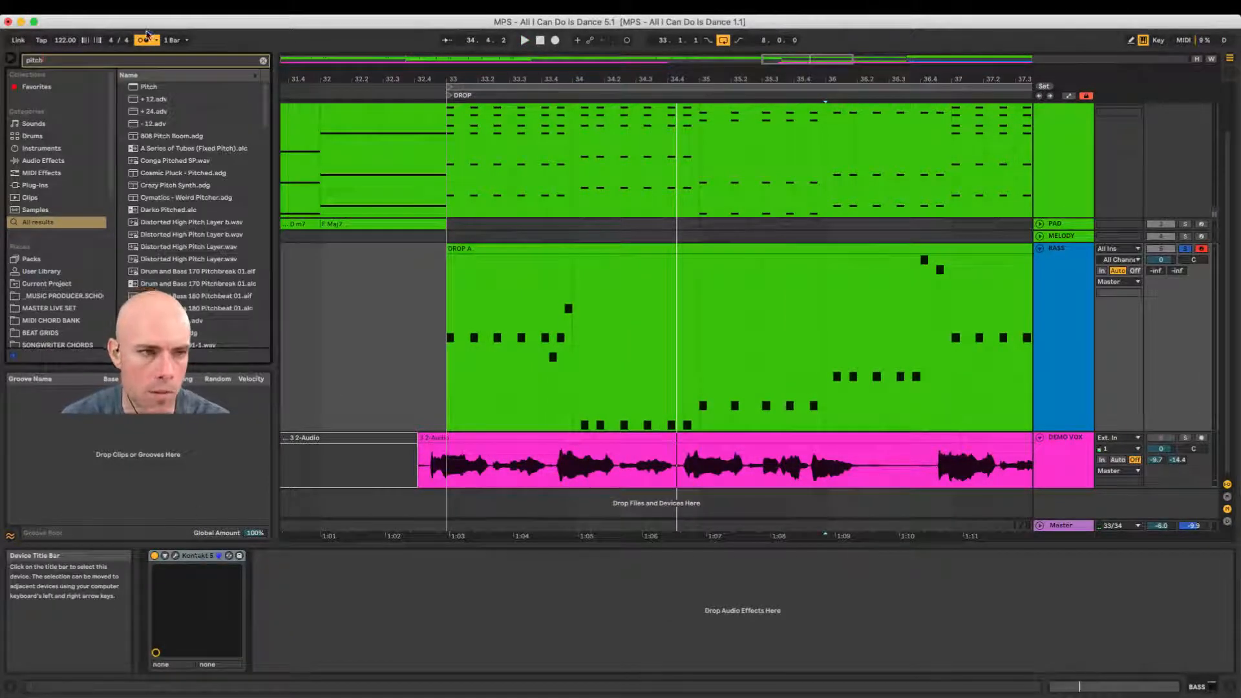
pyautogui.moveTo(155, 101); pyautogui.dragTo(157, 562)
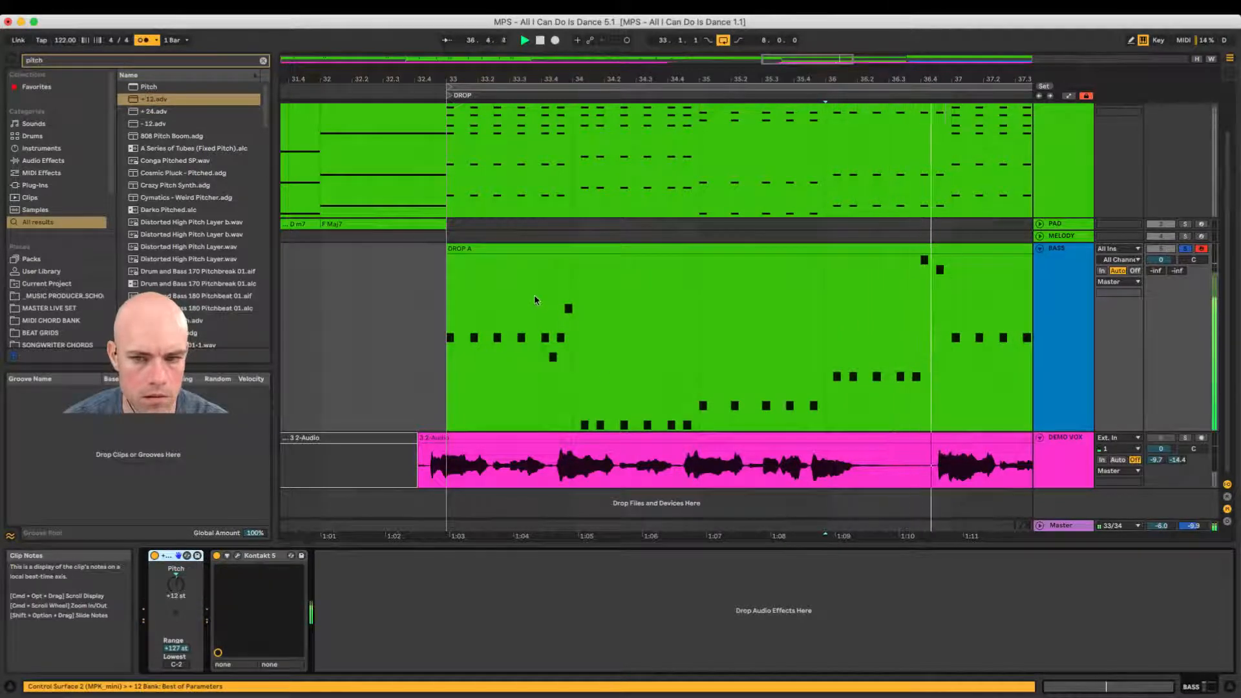
# Step: Play the drop from bar 33 and turn off the BASS track's solo to hear it with the full arrangement
pyautogui.click(445, 257)
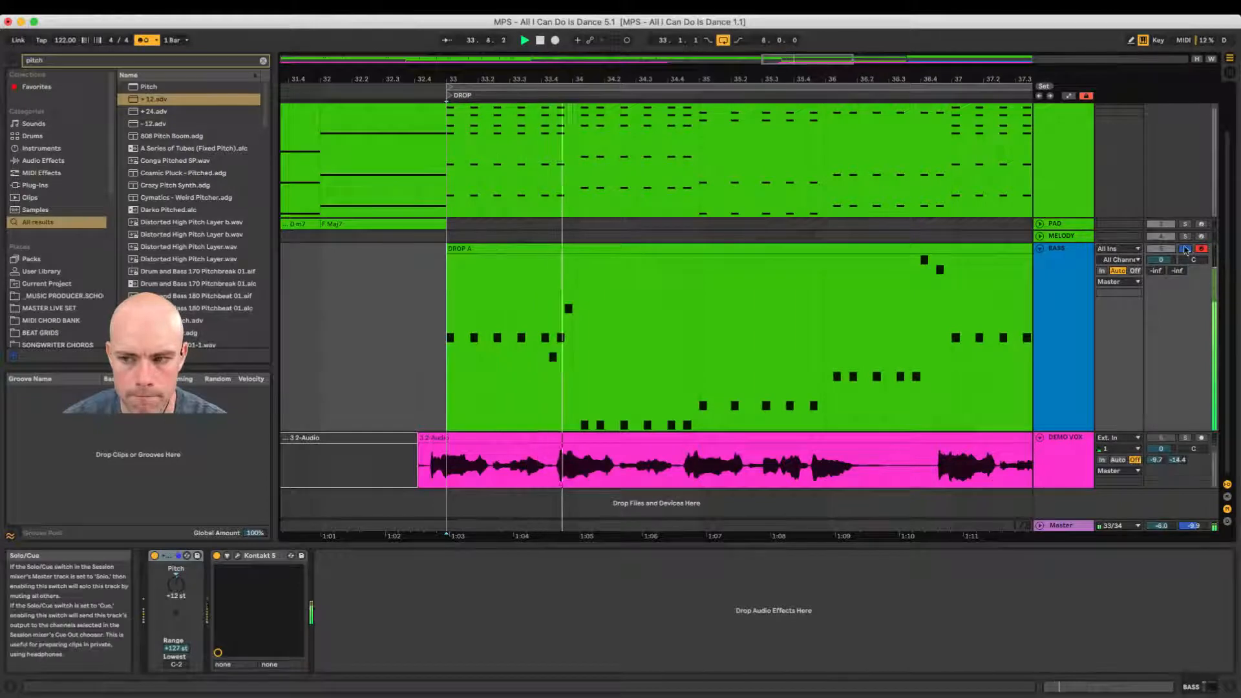
pyautogui.click(1185, 249)
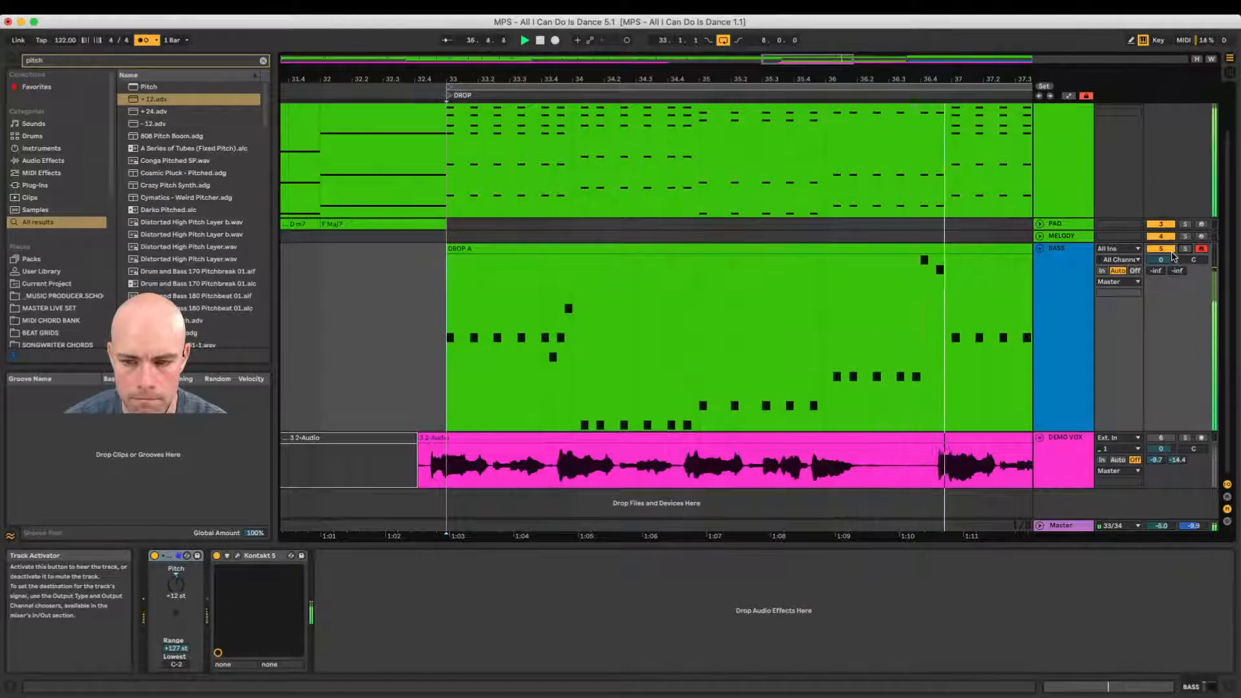
pyautogui.press('space')
# Step: Open the DROP A bass clip, raise the fill note at 4.4.1 to G1 and play the drop
pyautogui.click(920, 274)
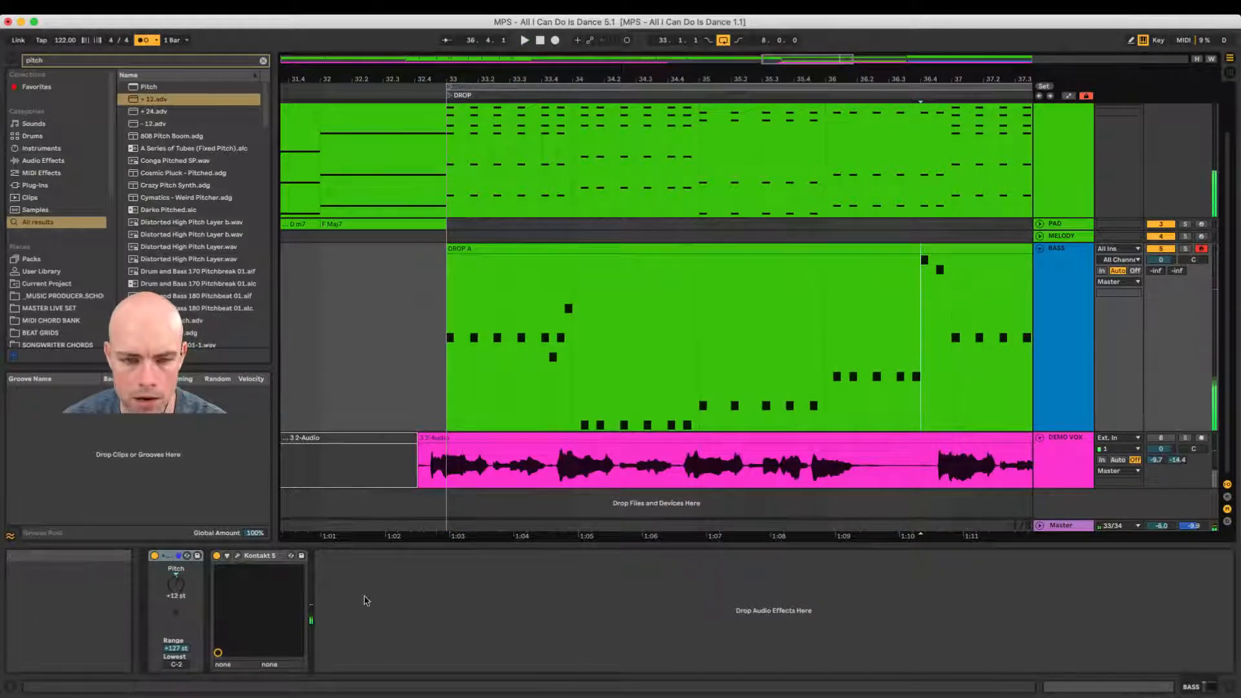
pyautogui.click(863, 259)
pyautogui.doubleClick(859, 250)
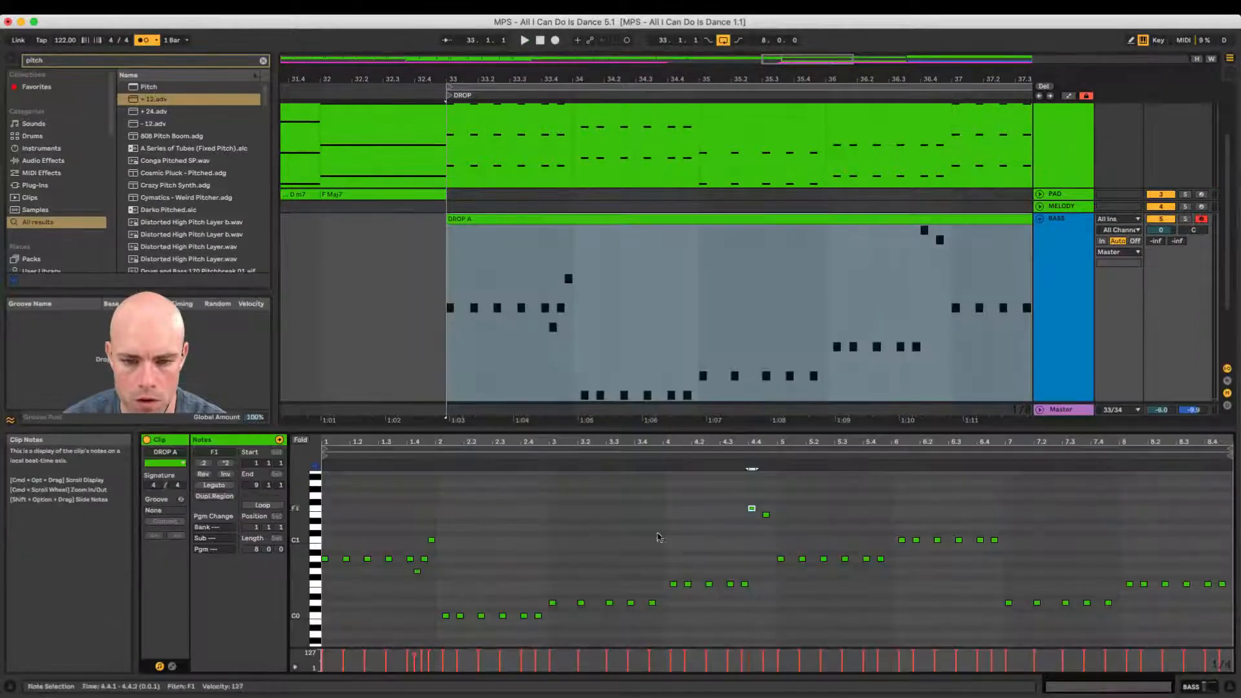
pyautogui.click(751, 509)
pyautogui.moveTo(751, 509)
pyautogui.mouseDown()
pyautogui.moveTo(751, 496)
pyautogui.moveTo(768, 517)
pyautogui.mouseUp()
pyautogui.click(766, 516)
pyautogui.press('space')
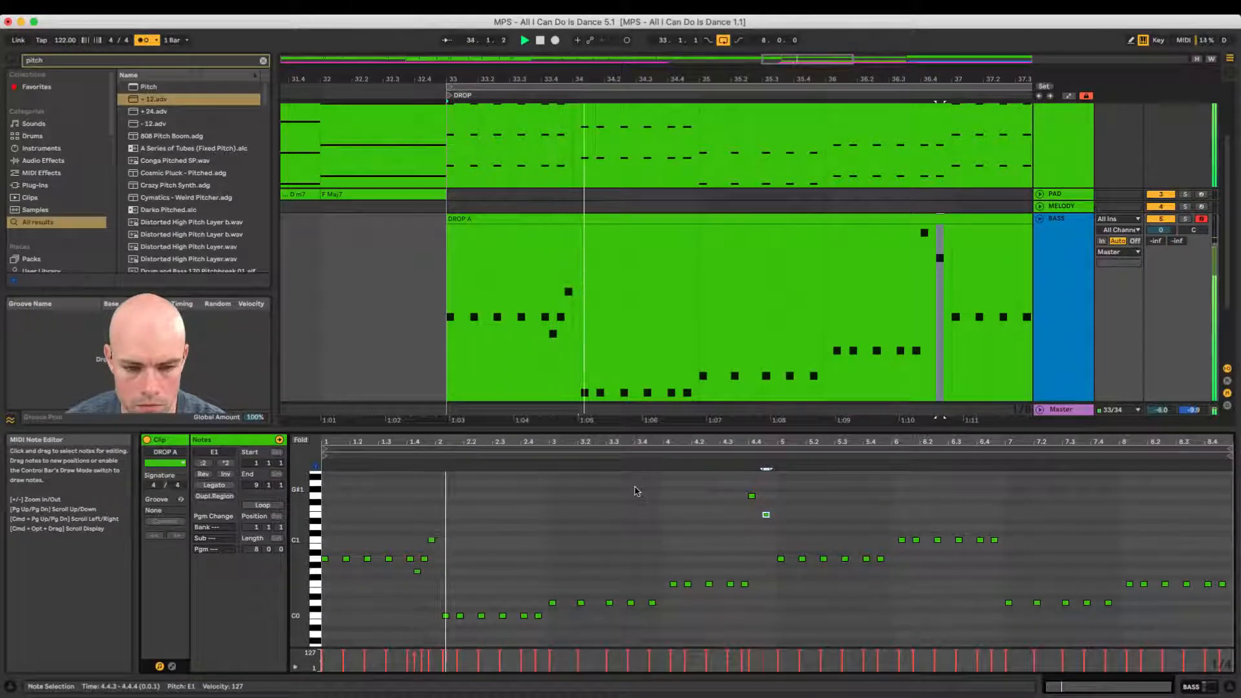
# Step: Play the drop again and delete the empty clip between bars 41 and 49 on the BASS track
pyautogui.press('space')
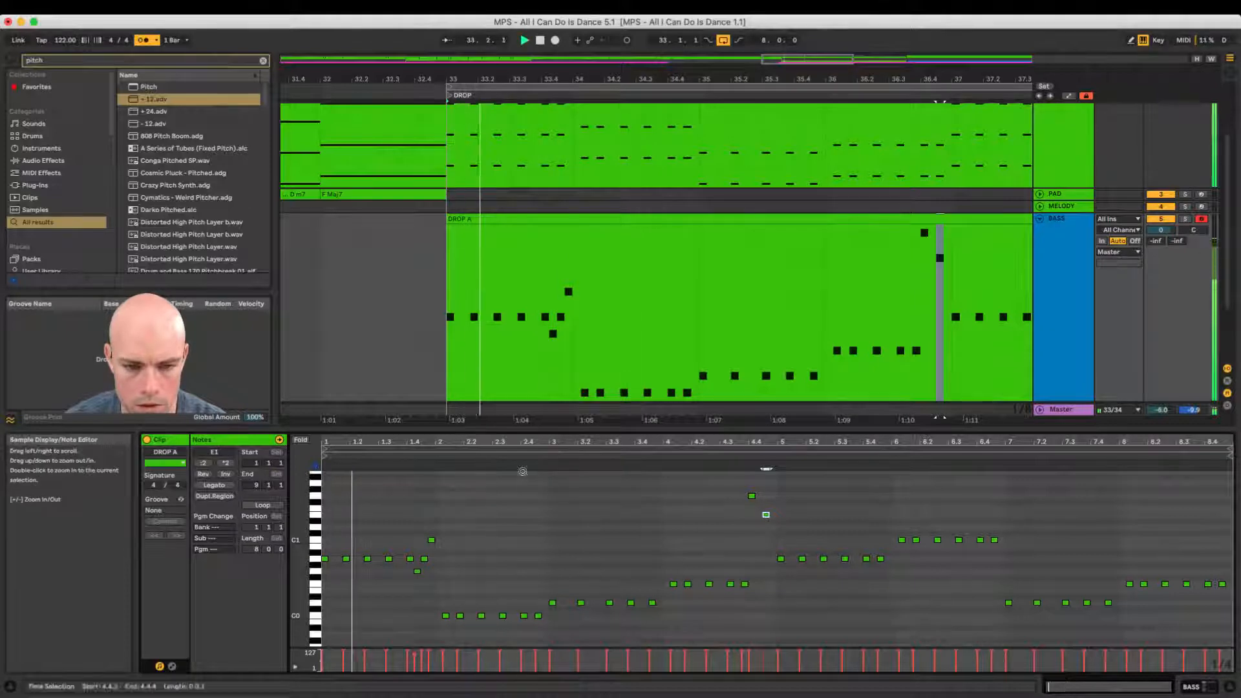
pyautogui.click(655, 219)
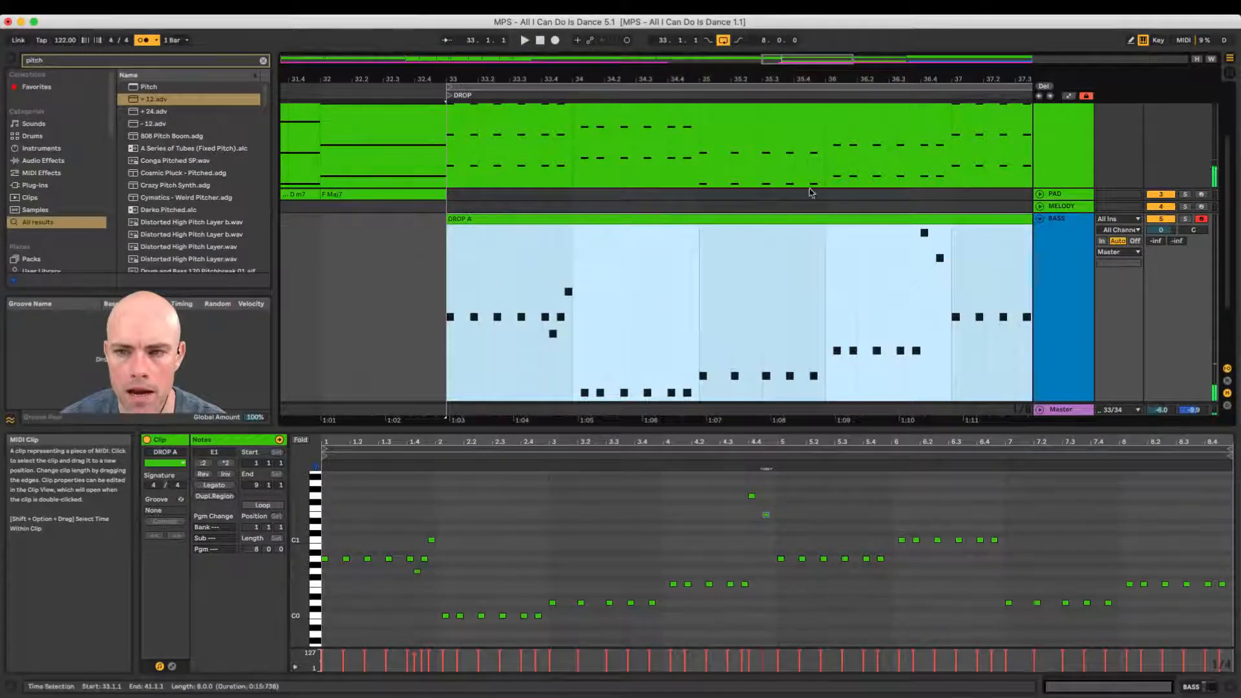
pyautogui.moveTo(866, 78); pyautogui.dragTo(936, 79)
pyautogui.click(966, 228)
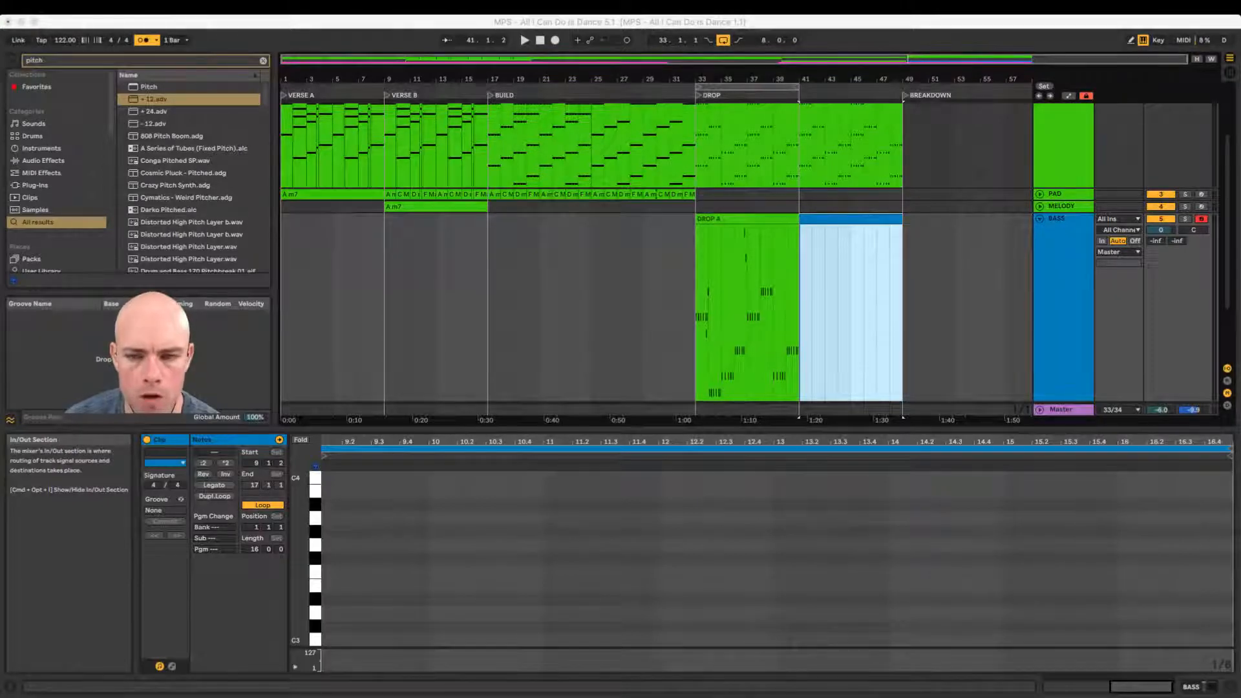
pyautogui.click(864, 233)
pyautogui.click(862, 232)
pyautogui.click(859, 220)
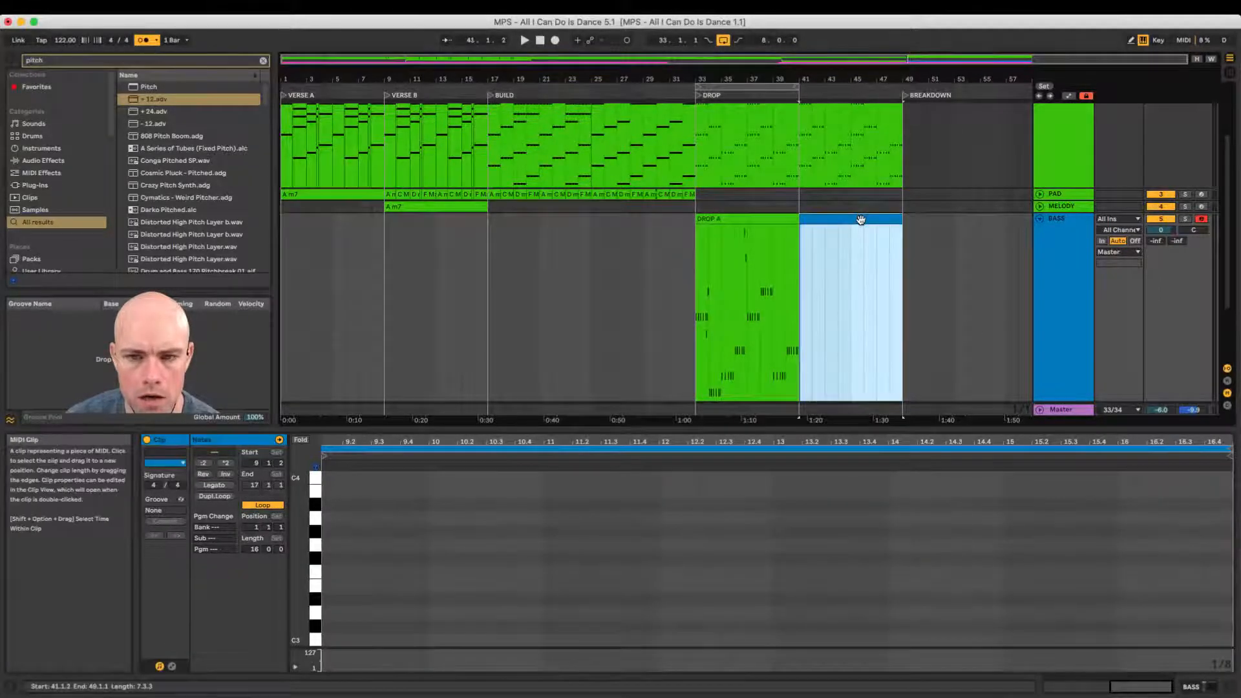
pyautogui.press('Delete')
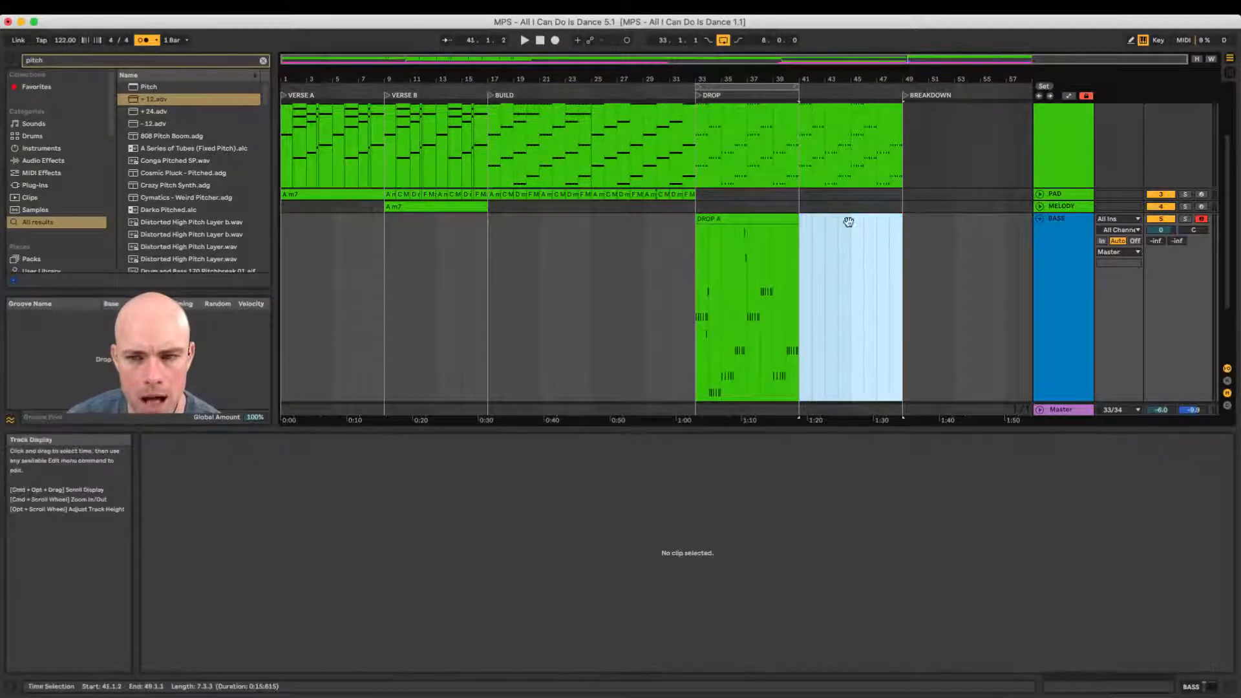
# Step: Open the DROP A bass clip, fold the note editor to the used pitches and delete all its notes
pyautogui.click(745, 232)
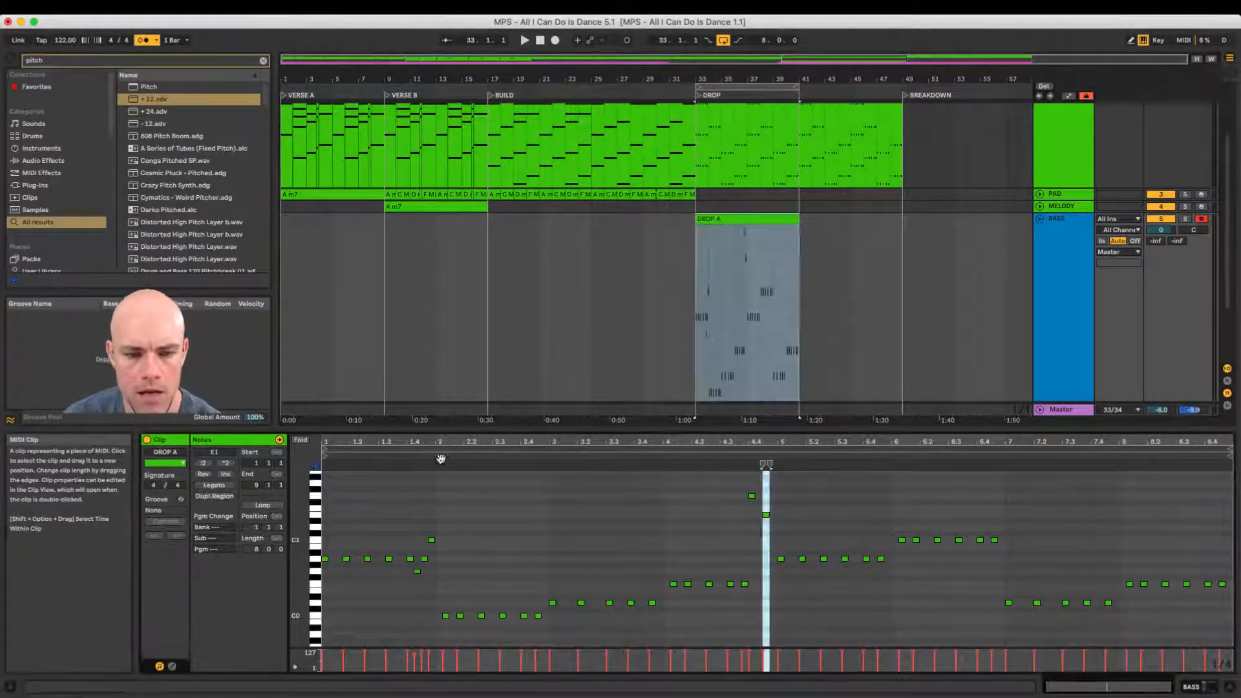
pyautogui.click(301, 440)
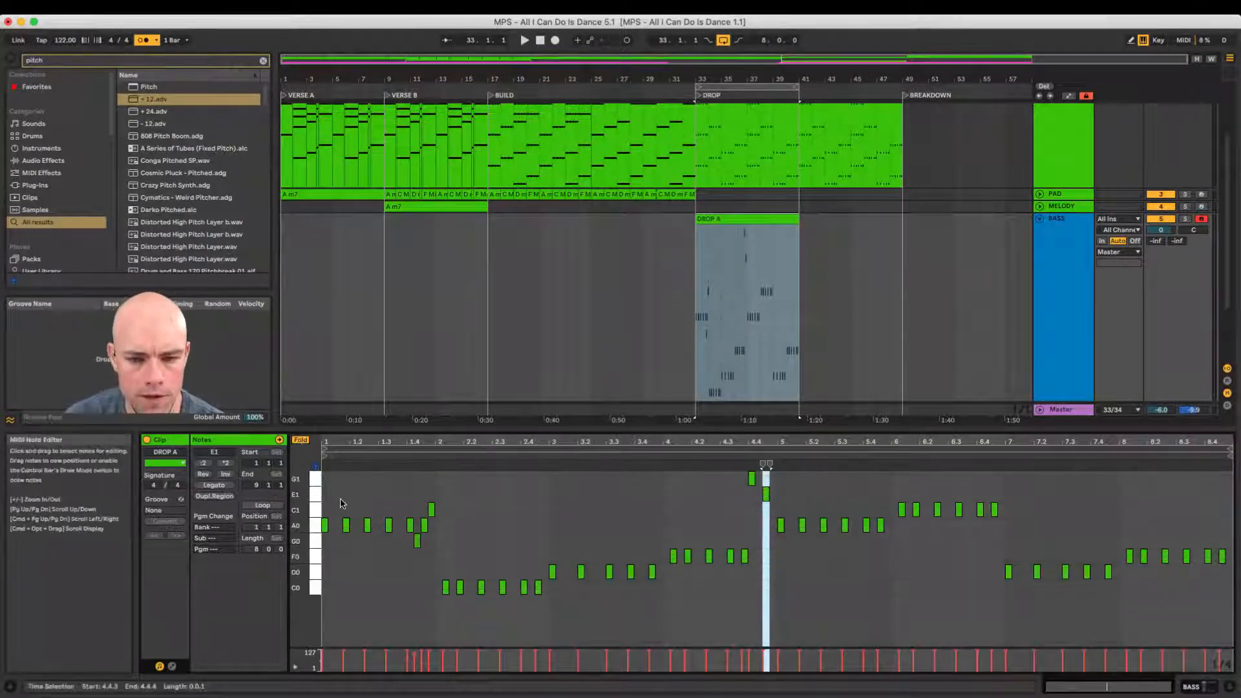
pyautogui.moveTo(323, 474); pyautogui.dragTo(1235, 623)
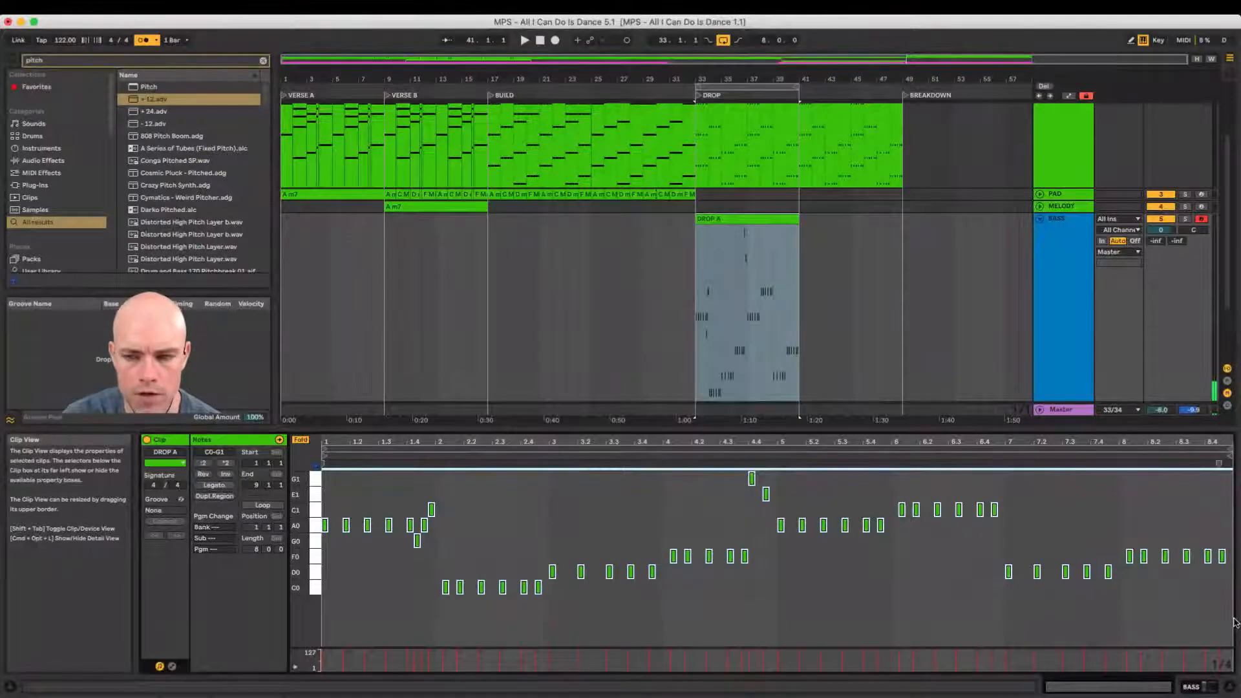
pyautogui.press('Delete')
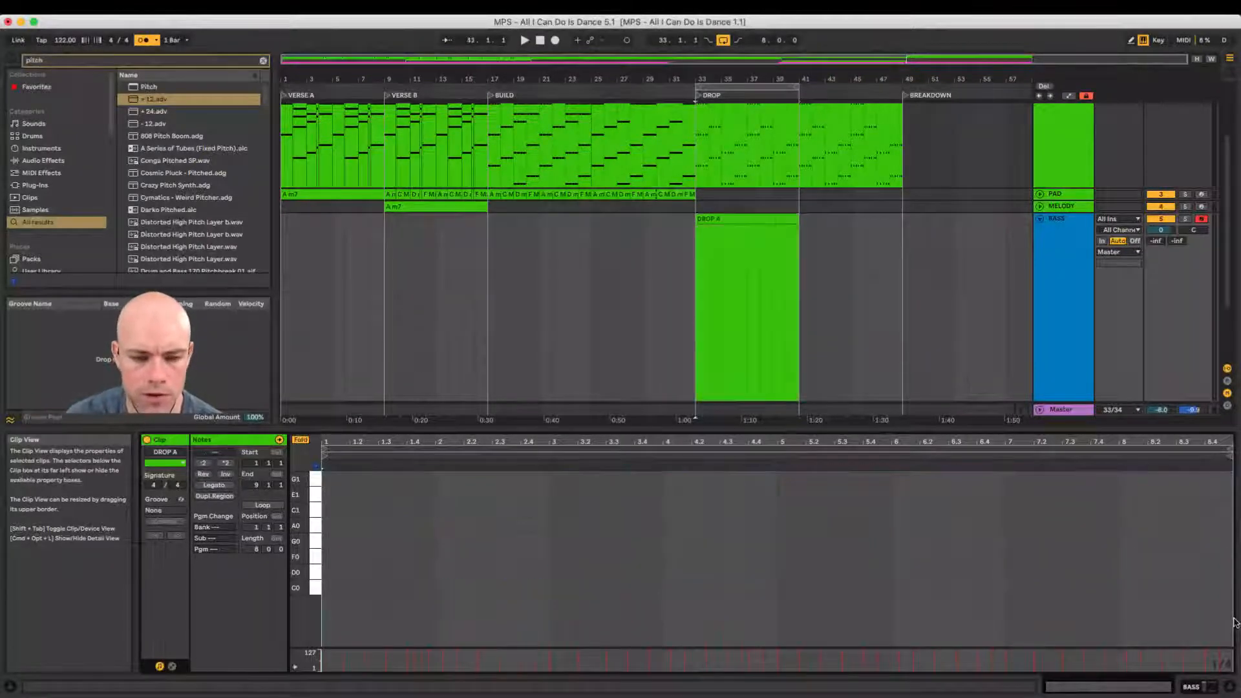
# Step: Draw an eighth-note A0 at the start of the DROP A bass clip and copy it to beats 1.2, 1.3 and 1.4
pyautogui.doubleClick(333, 525)
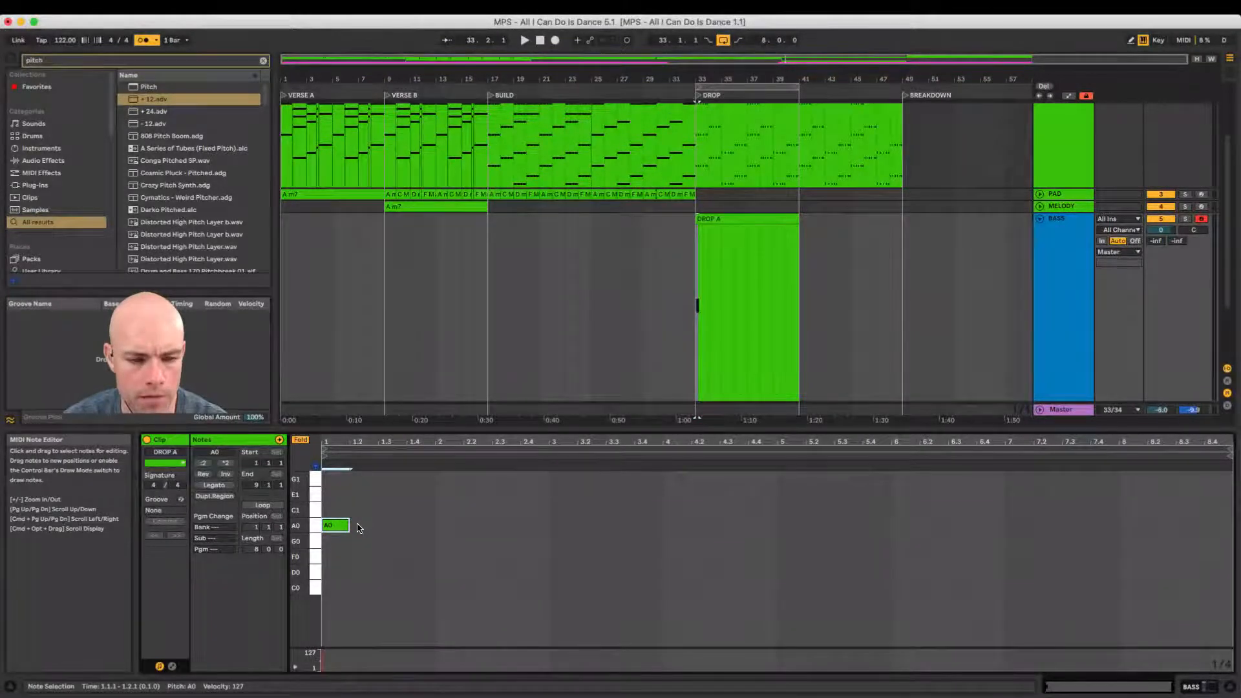
pyautogui.press('space')
pyautogui.moveTo(324, 438); pyautogui.dragTo(325, 448)
pyautogui.moveTo(400, 525); pyautogui.dragTo(357, 524)
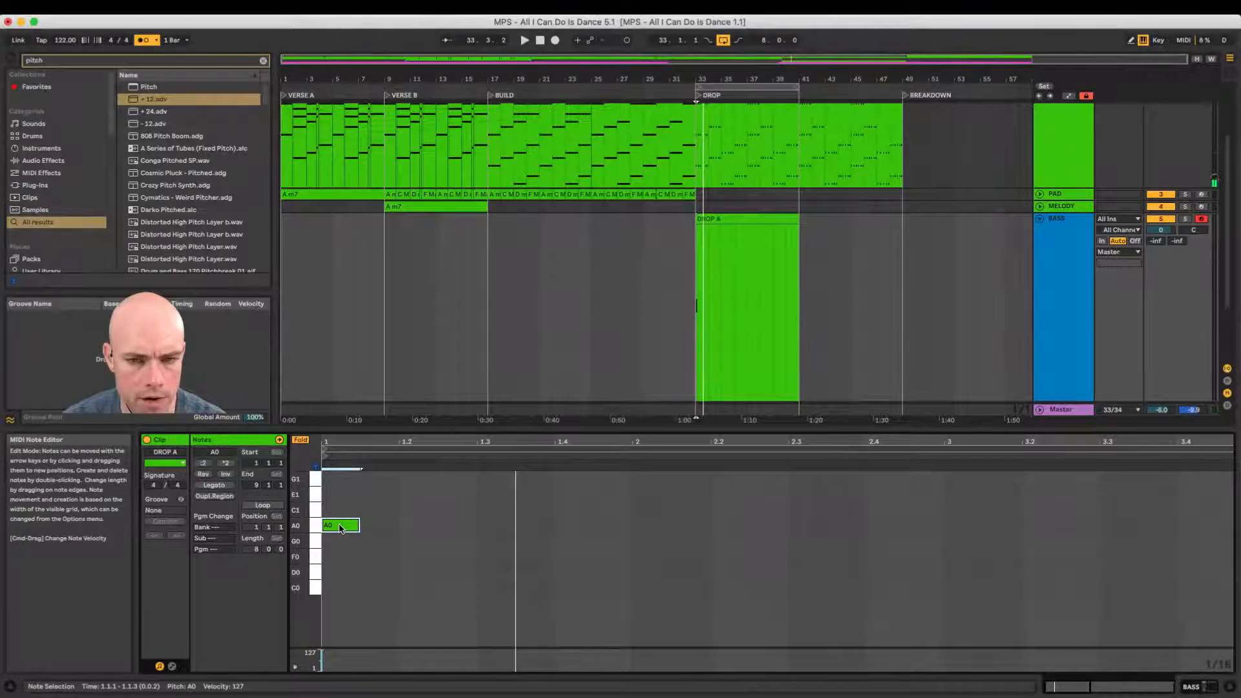
pyautogui.moveTo(339, 525); pyautogui.dragTo(567, 529)
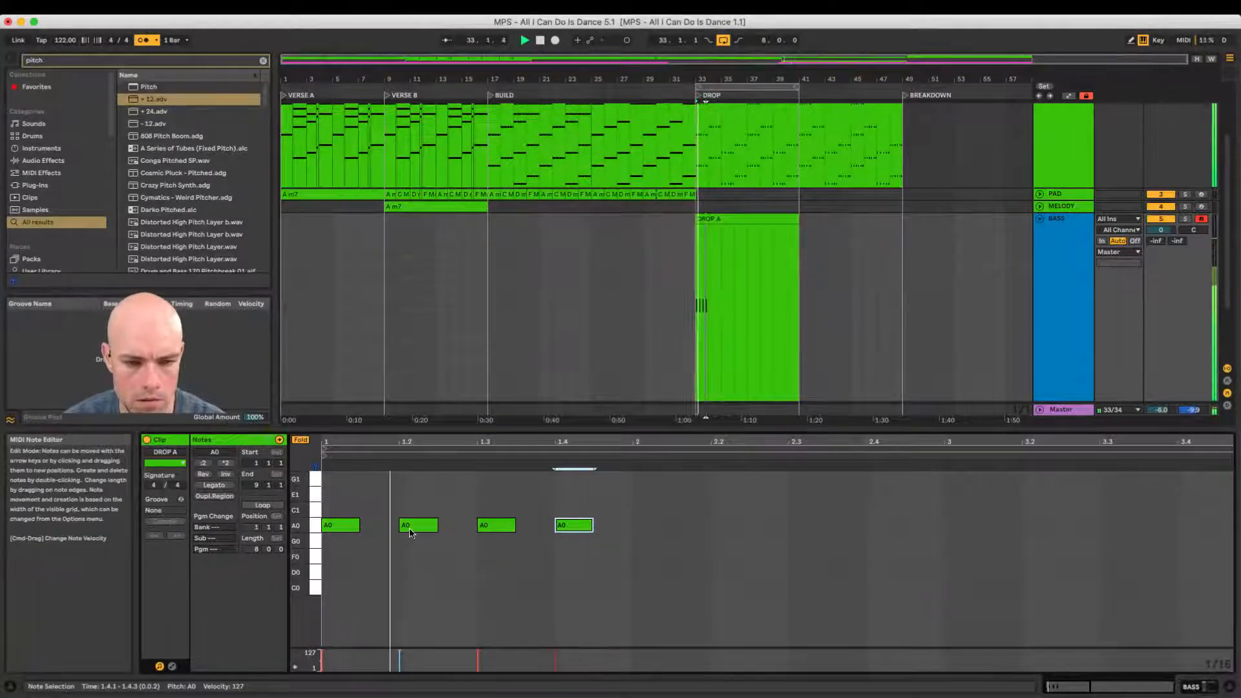
# Step: Shift the three repeated A0 notes to 1.1.4, 1.2.3 and 1.3.2, shorten them to sixteenths and play the rhythm
pyautogui.moveTo(410, 531)
pyautogui.mouseDown()
pyautogui.moveTo(388, 530)
pyautogui.moveTo(397, 524)
pyautogui.mouseUp()
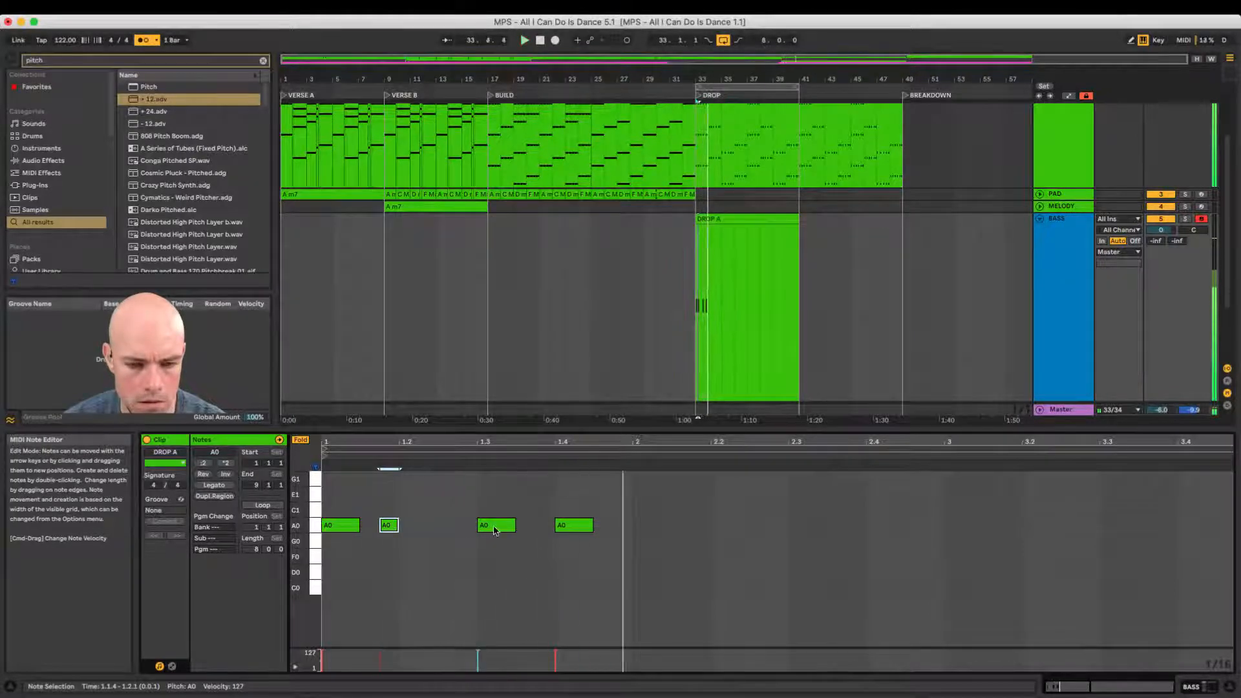
pyautogui.moveTo(495, 530); pyautogui.dragTo(468, 531)
pyautogui.moveTo(571, 527); pyautogui.dragTo(544, 527)
pyautogui.press('space')
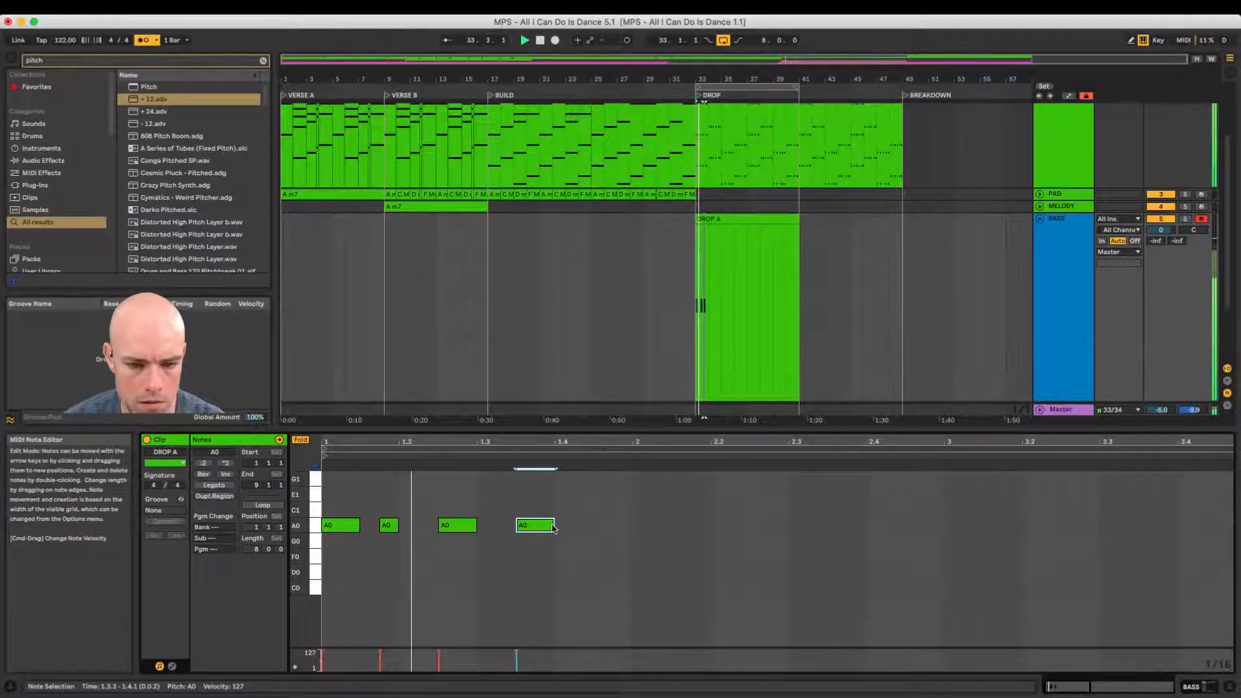
pyautogui.moveTo(552, 528); pyautogui.dragTo(509, 531)
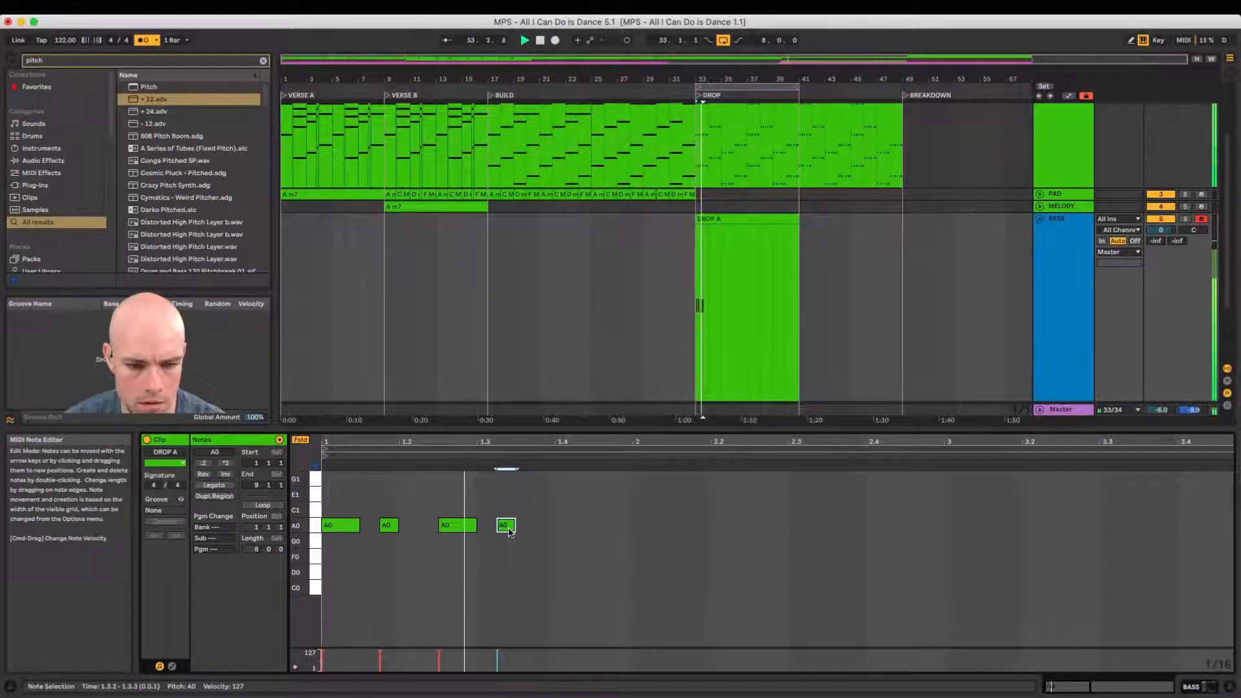
pyautogui.moveTo(475, 526); pyautogui.dragTo(455, 532)
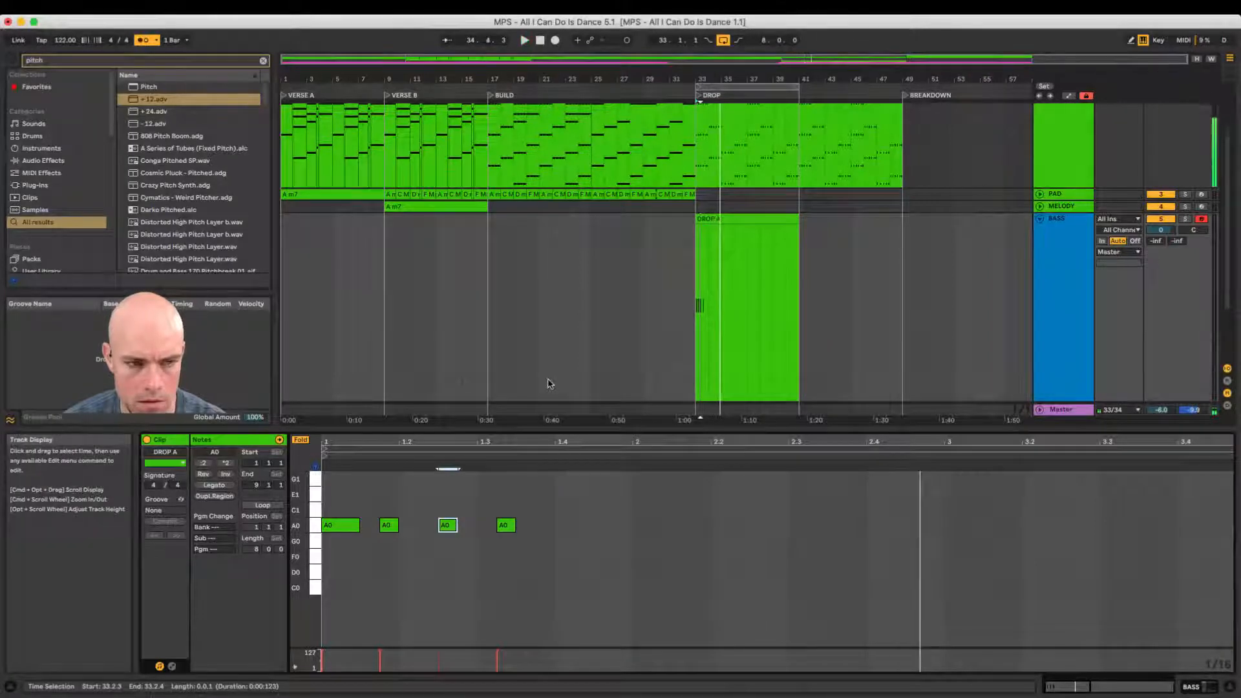
pyautogui.press('space')
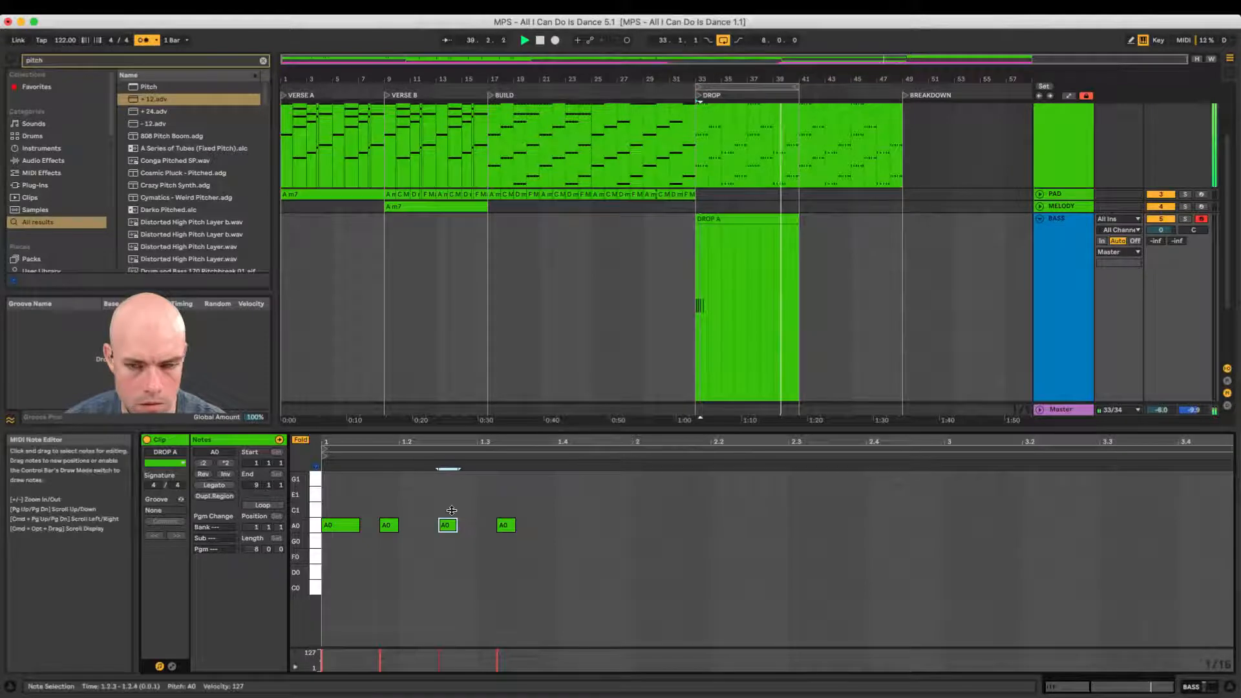
# Step: Replace the DROP A clip on the BASS track with a copy of the M1 Piano A track's DROP A clip
pyautogui.click(759, 221)
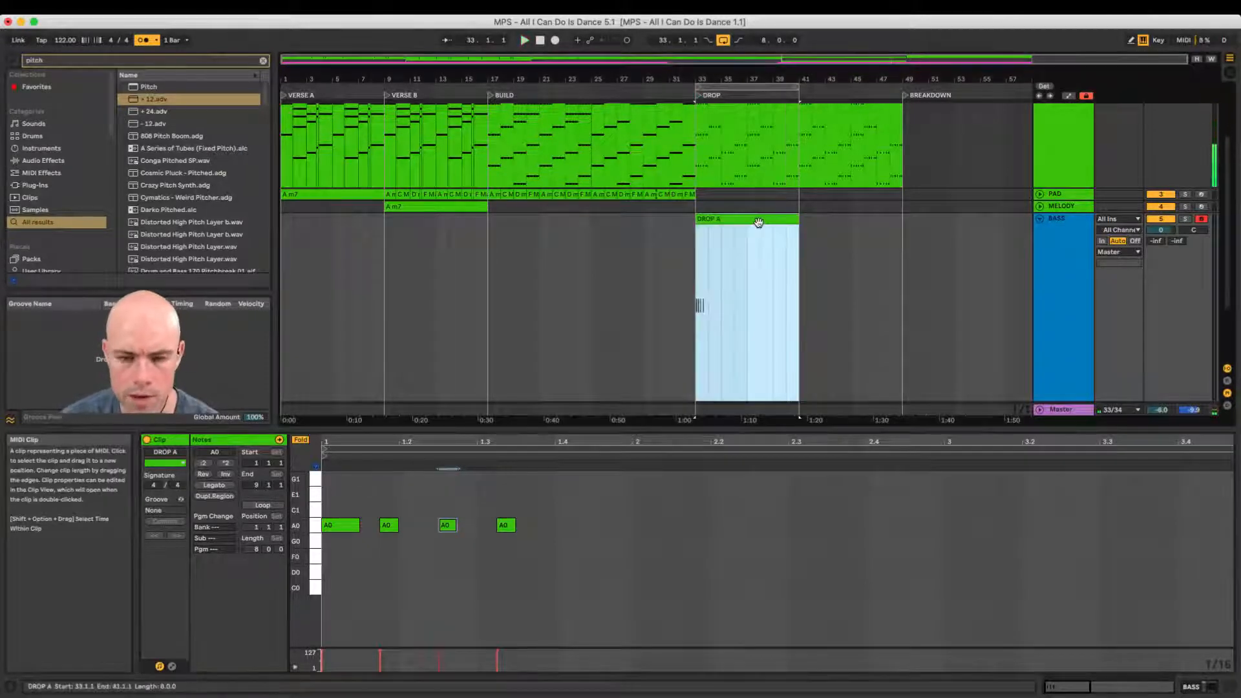
pyautogui.press('Delete')
pyautogui.scroll(3, 755, 241)
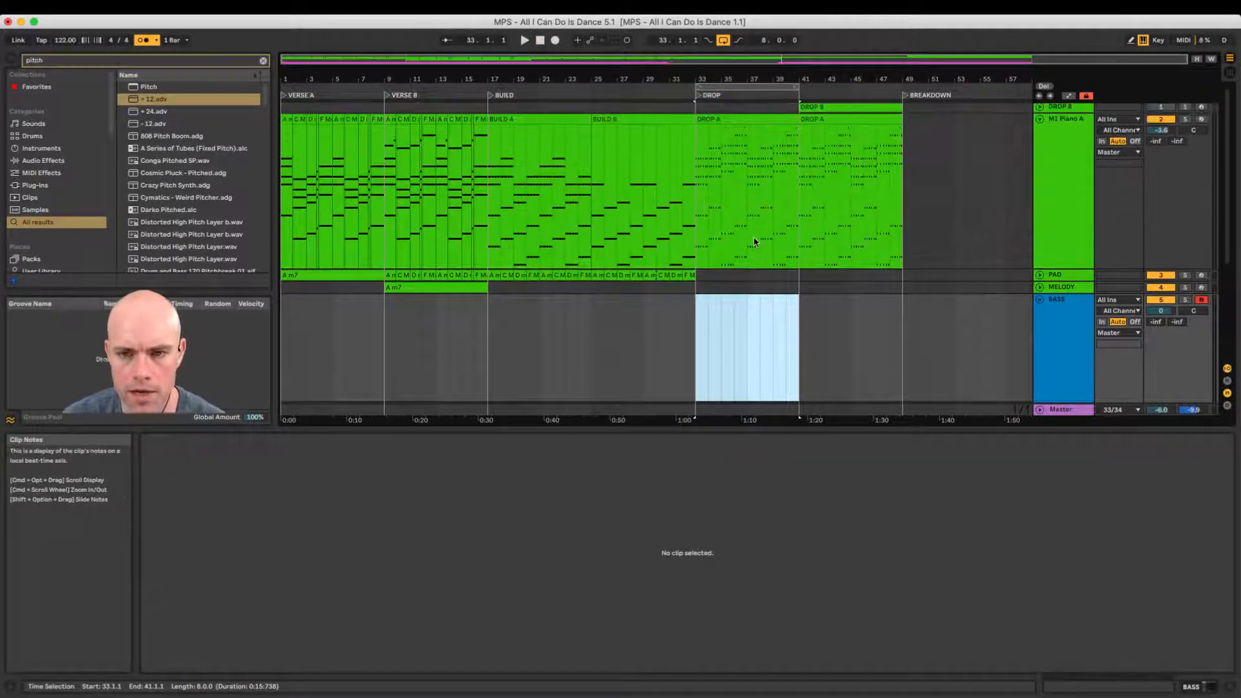
pyautogui.moveTo(750, 121); pyautogui.dragTo(750, 316)
pyautogui.scroll(-5, 750, 316)
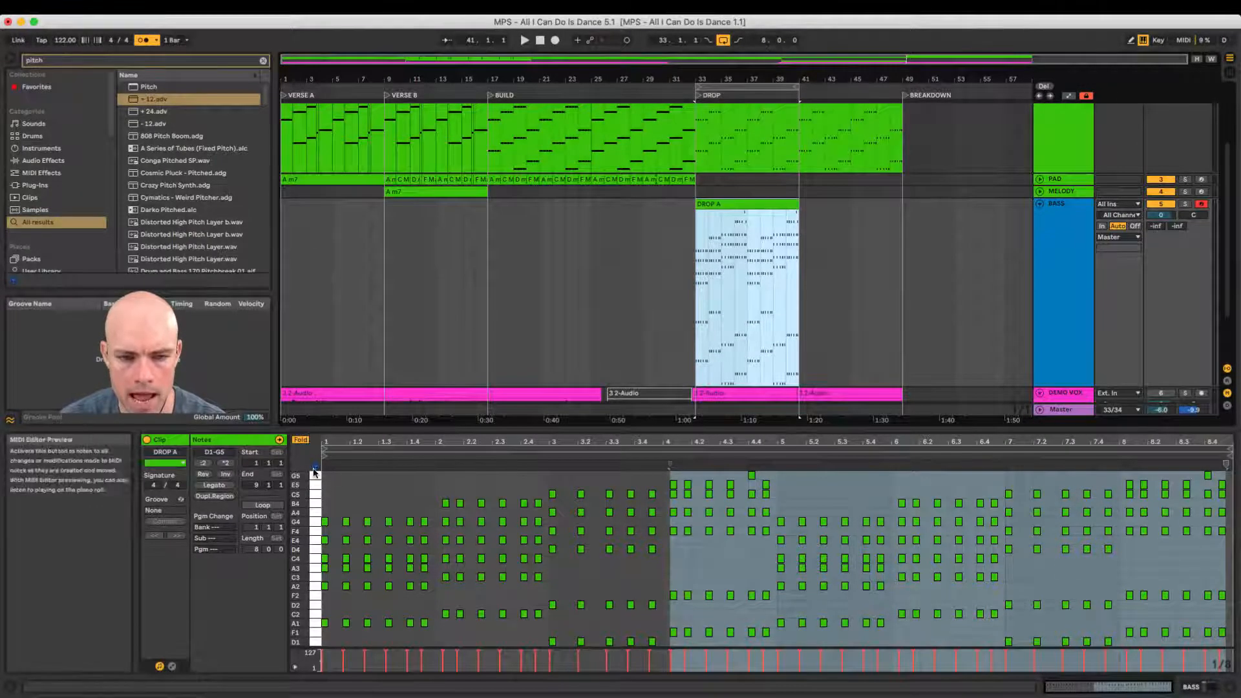
# Step: Turn off the note preview, delete all notes from A2 up to G5 in the bass clip and play it
pyautogui.click(366, 466)
pyautogui.click(370, 490)
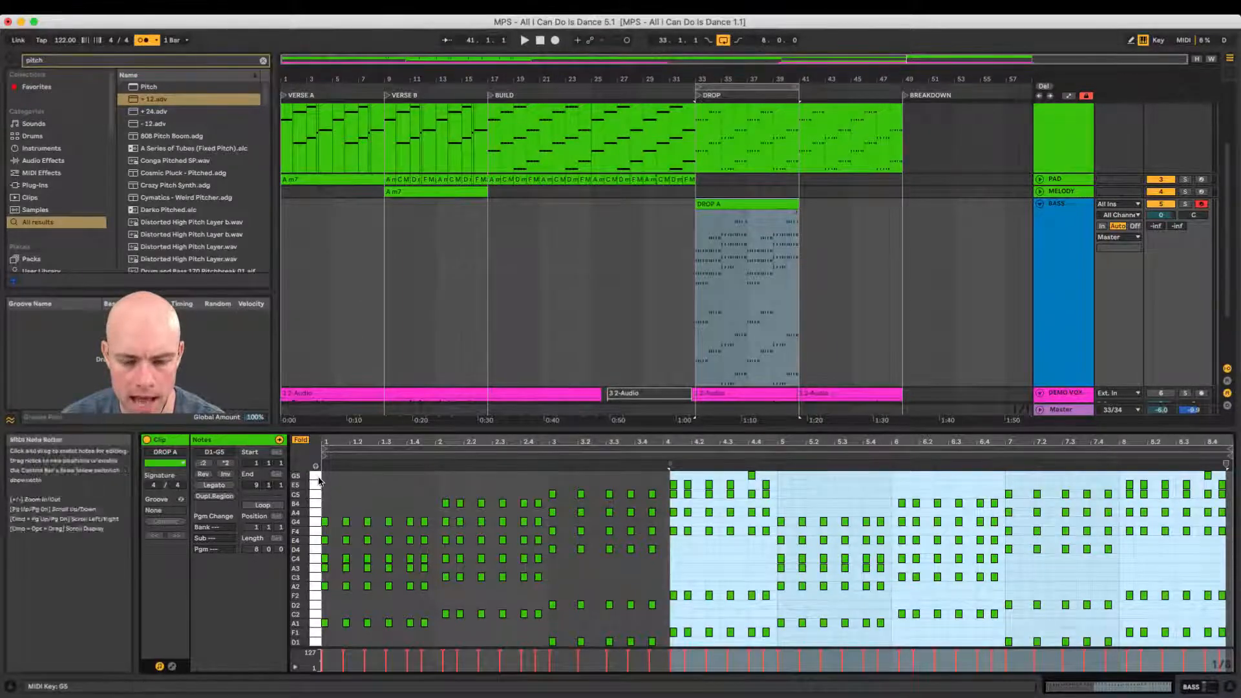
pyautogui.moveTo(319, 480); pyautogui.dragTo(318, 586)
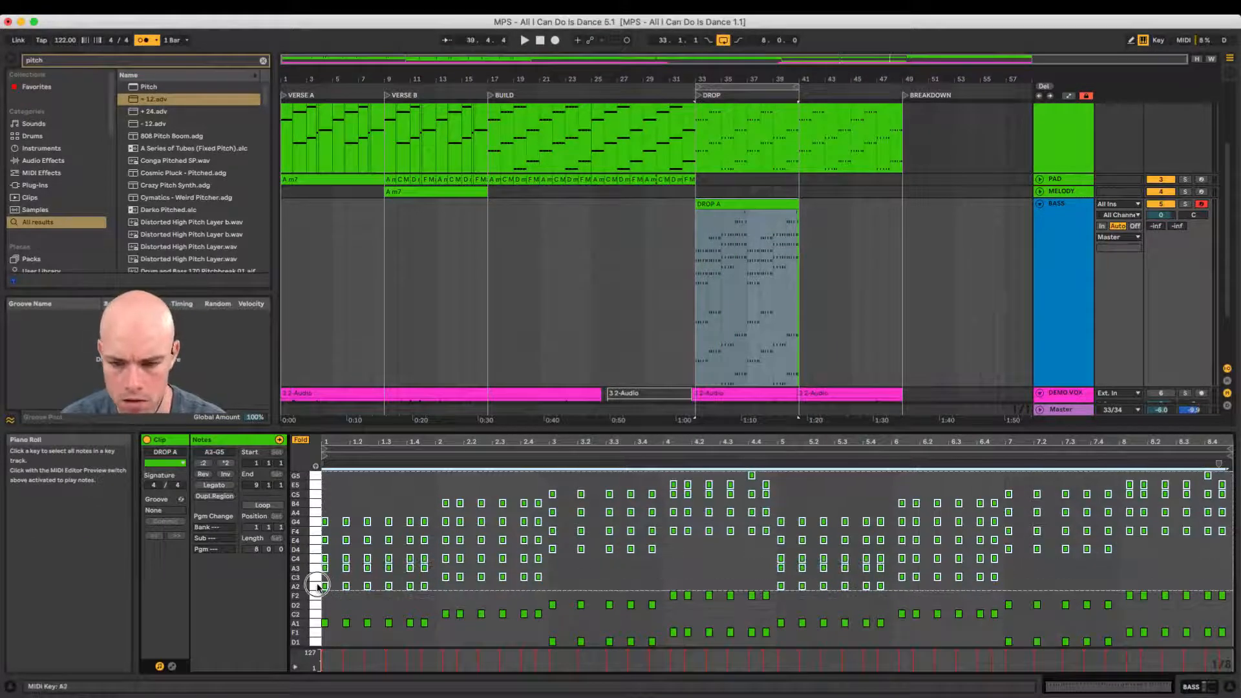
pyautogui.press('Delete')
pyautogui.press('space')
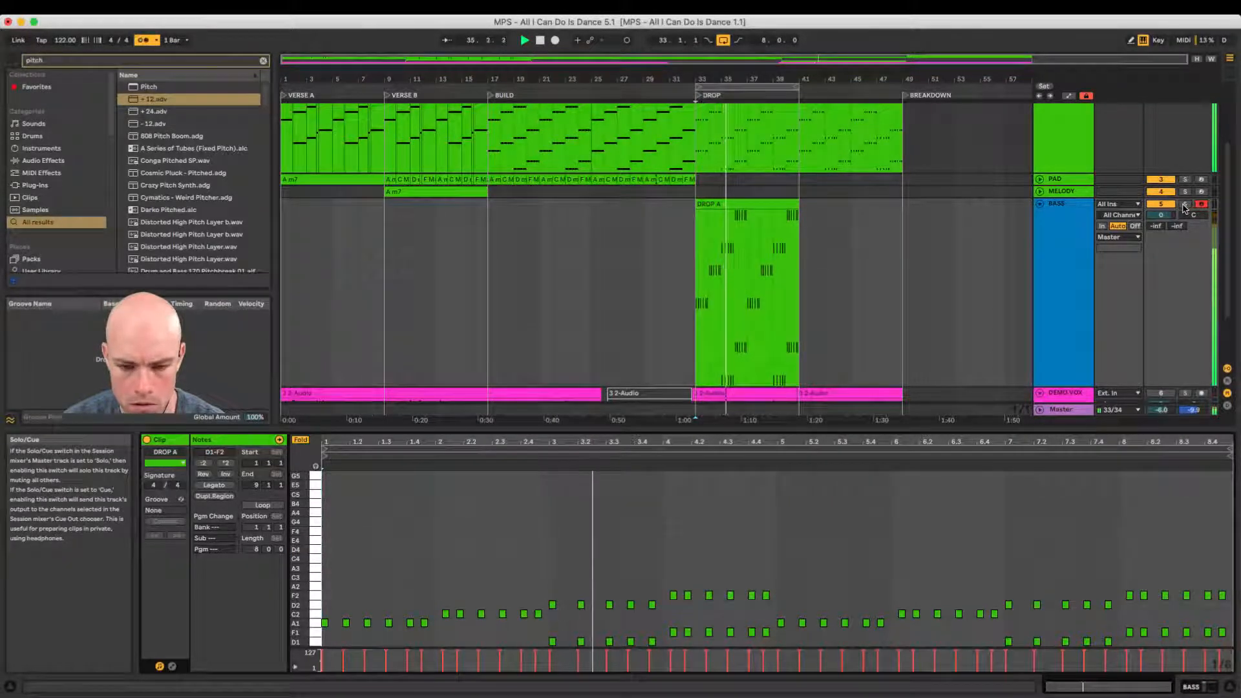
# Step: Delete the doubled upper-octave D2 and F2 notes in bars 3–4 and 7–8 of the bass clip
pyautogui.moveTo(546, 548); pyautogui.dragTo(787, 605)
pyautogui.press('Delete')
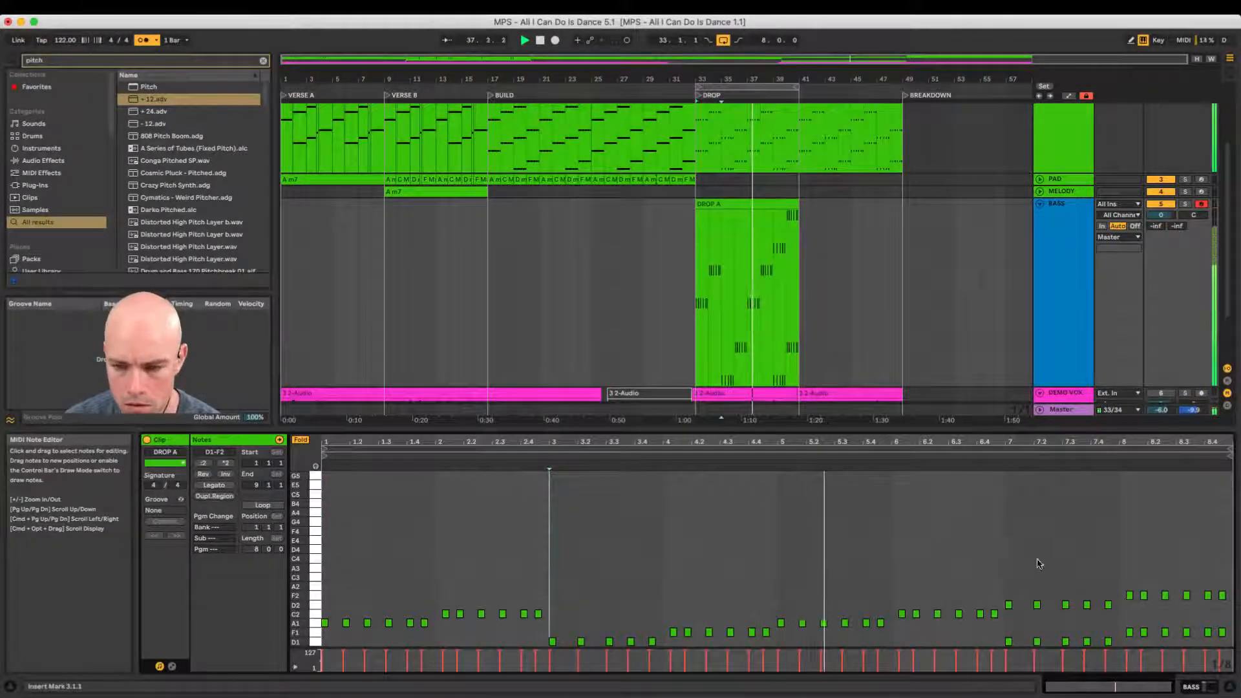
pyautogui.moveTo(1013, 572); pyautogui.dragTo(1231, 612)
pyautogui.press('Delete')
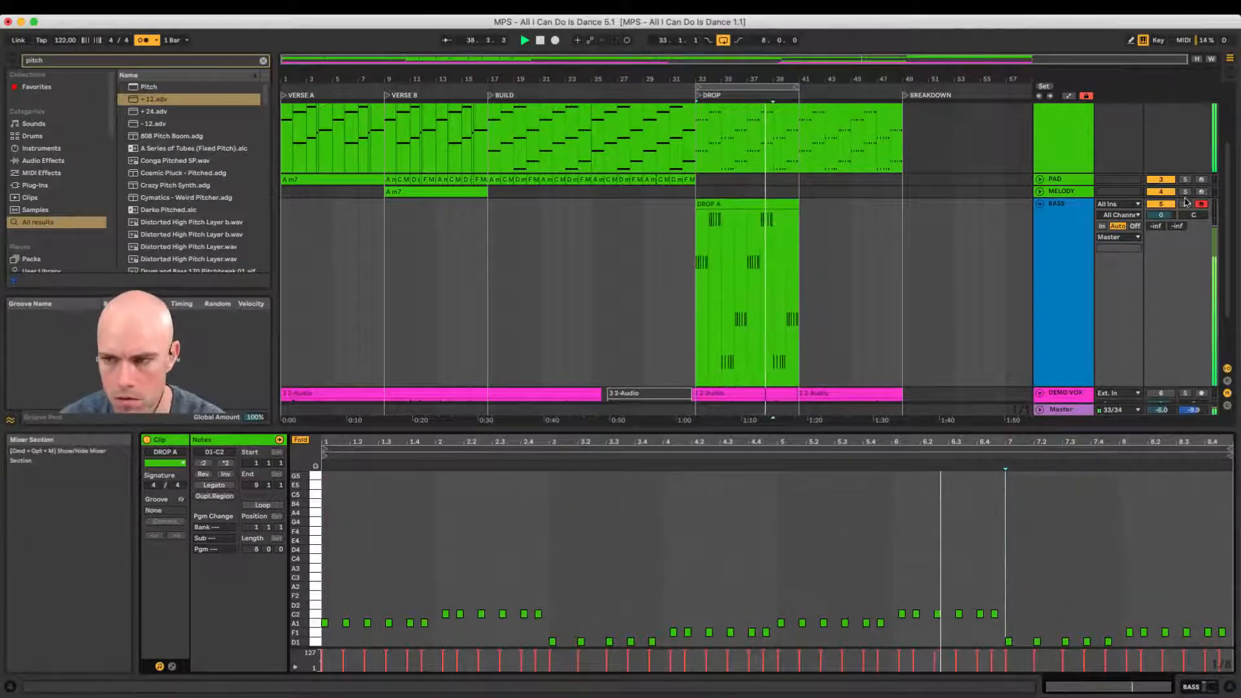
# Step: Solo the BASS track and transpose all notes in the DROP A clip down one octave
pyautogui.click(1175, 203)
pyautogui.click(564, 536)
pyautogui.press('super+a')
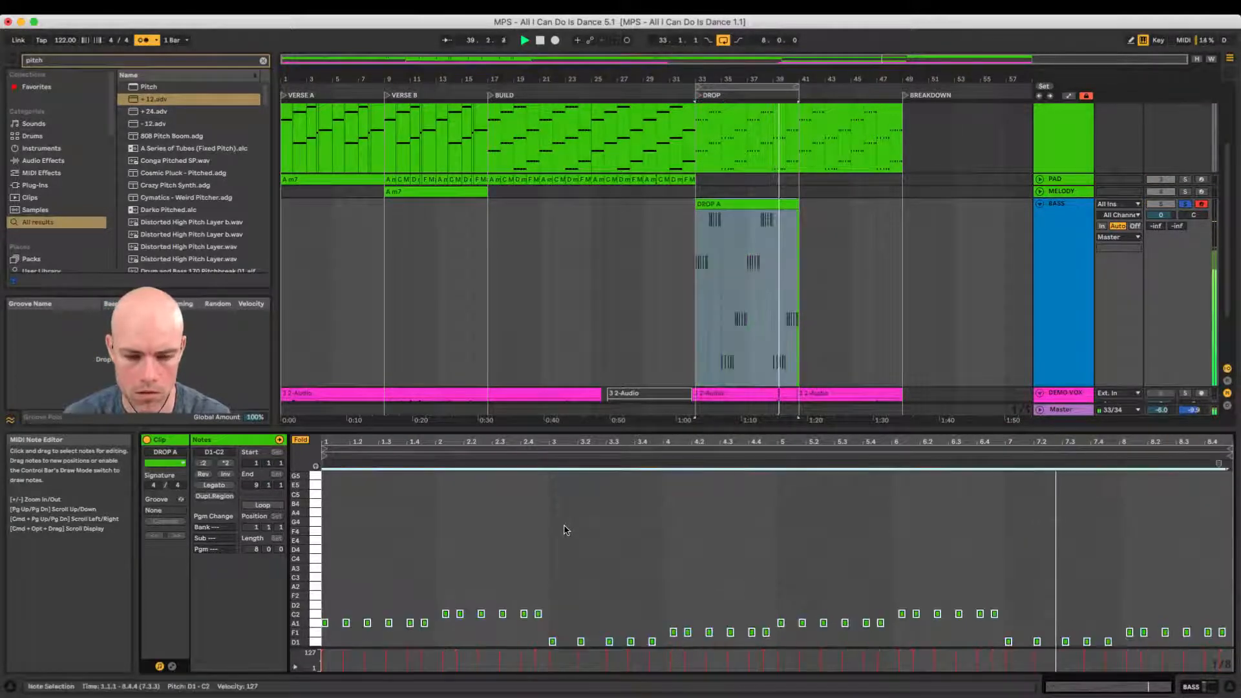
pyautogui.hotkey('shift', 'Down')
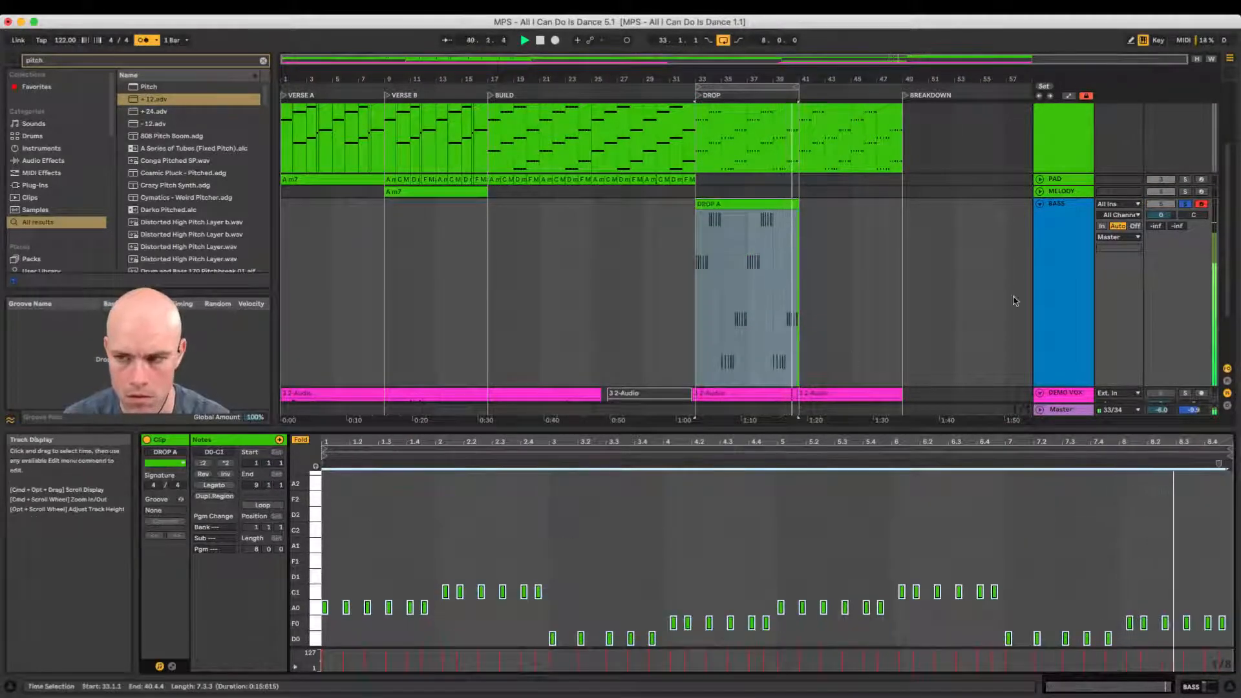
# Step: Show the BASS track's devices, check the Scarbee MM-Bass in the Kontakt 5 window, close it and stop playback
pyautogui.doubleClick(1059, 205)
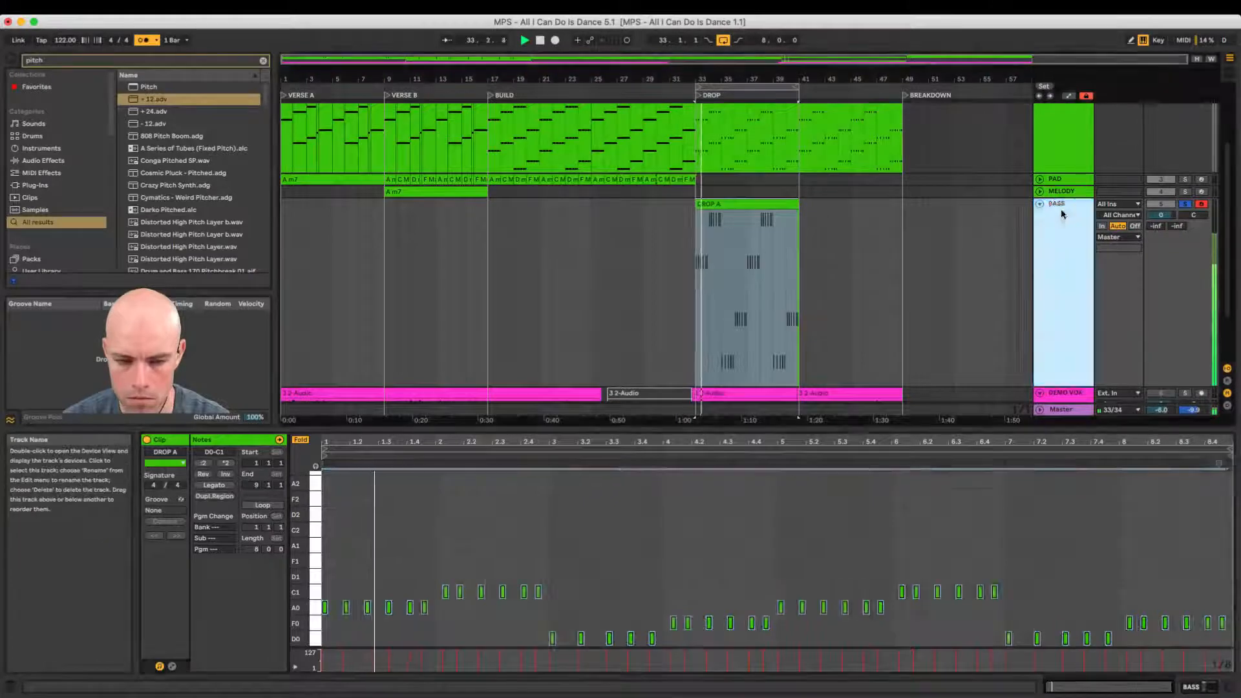
pyautogui.click(237, 555)
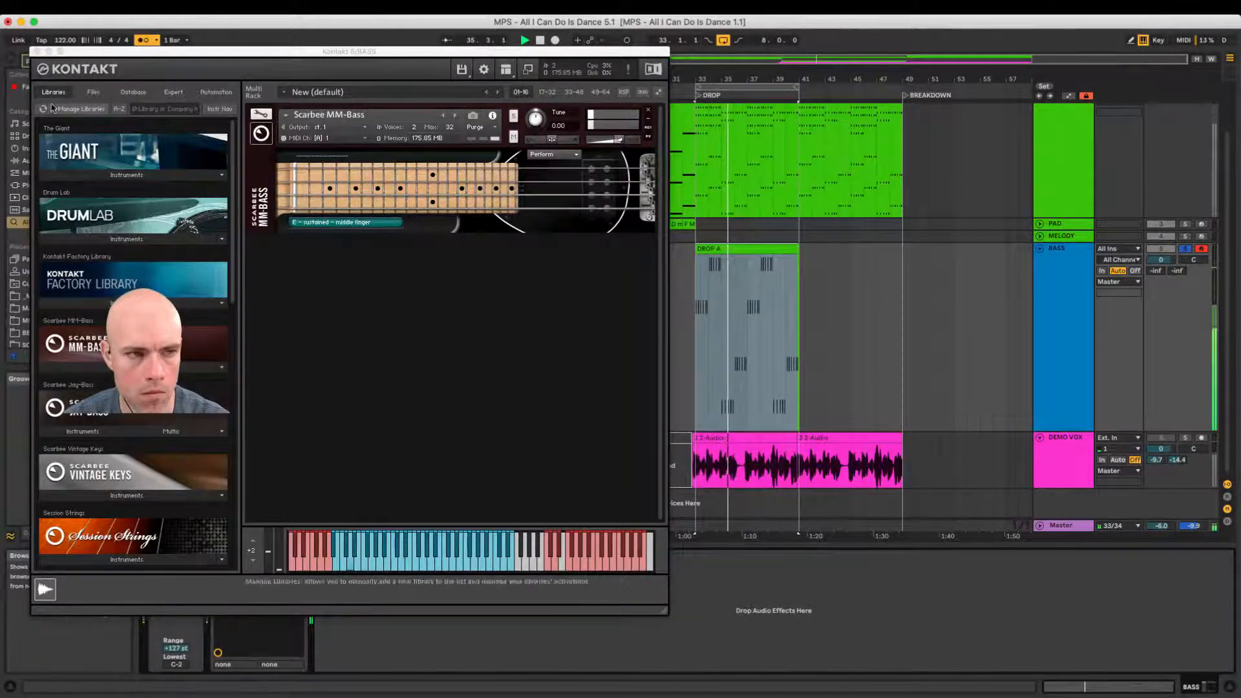
pyautogui.click(36, 52)
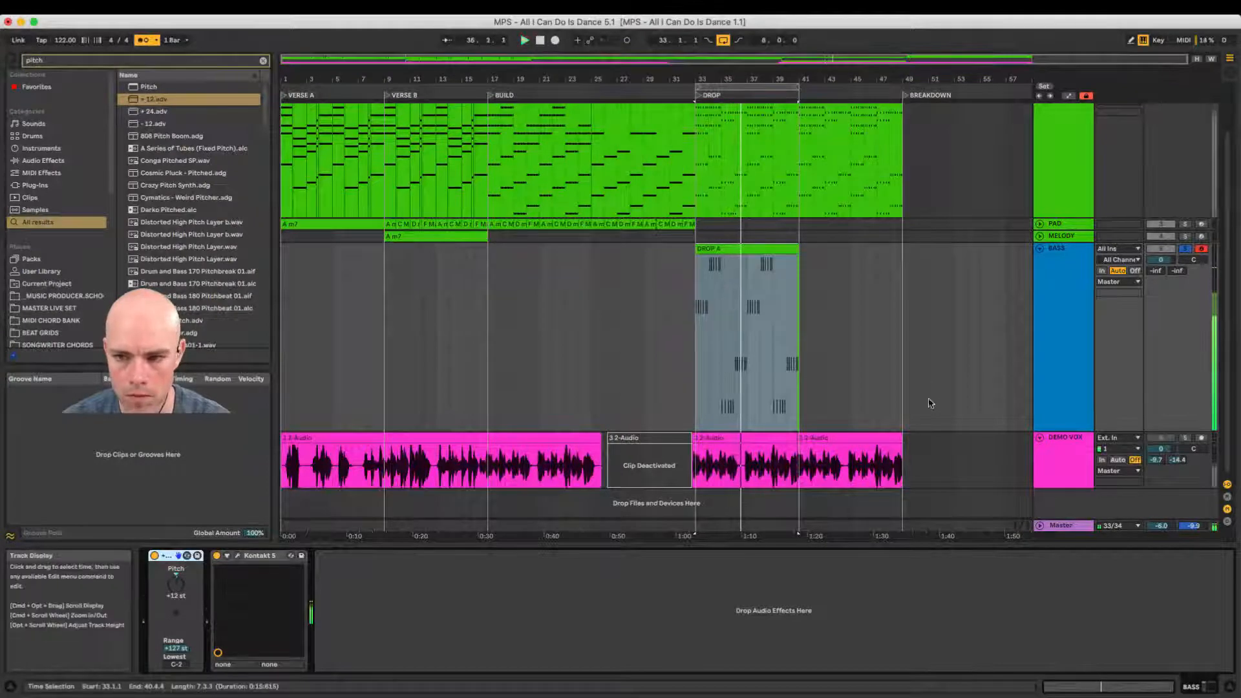
pyautogui.press('space')
# Step: Search the browser for "lfo too", load LFO Tool after Kontakt 5 and lower the start of its volume curve almost to zero
pyautogui.press('super+f')
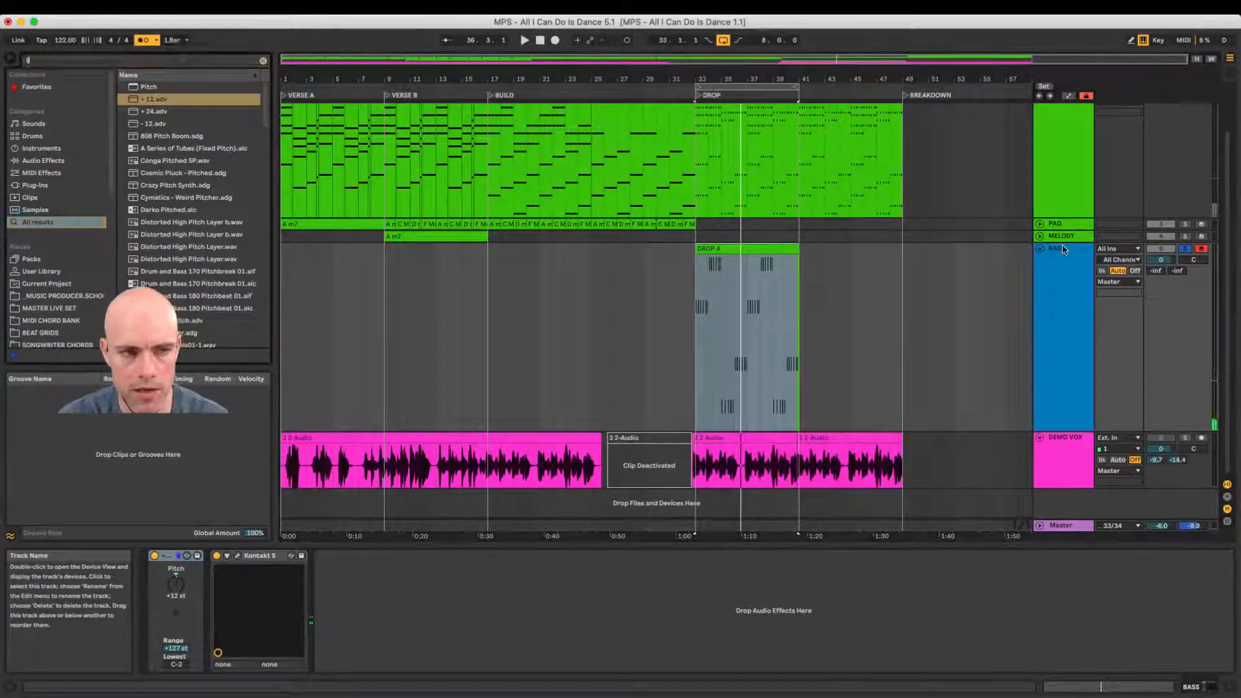
pyautogui.write('lfo too')
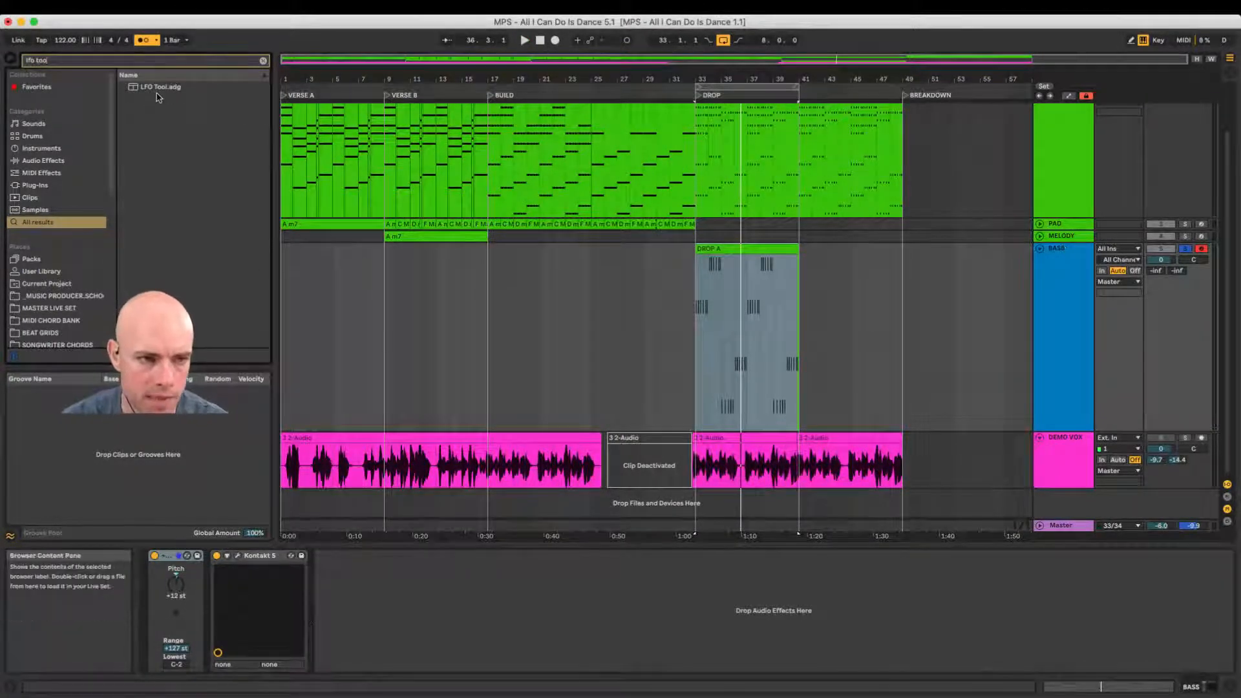
pyautogui.moveTo(333, 571); pyautogui.dragTo(332, 571)
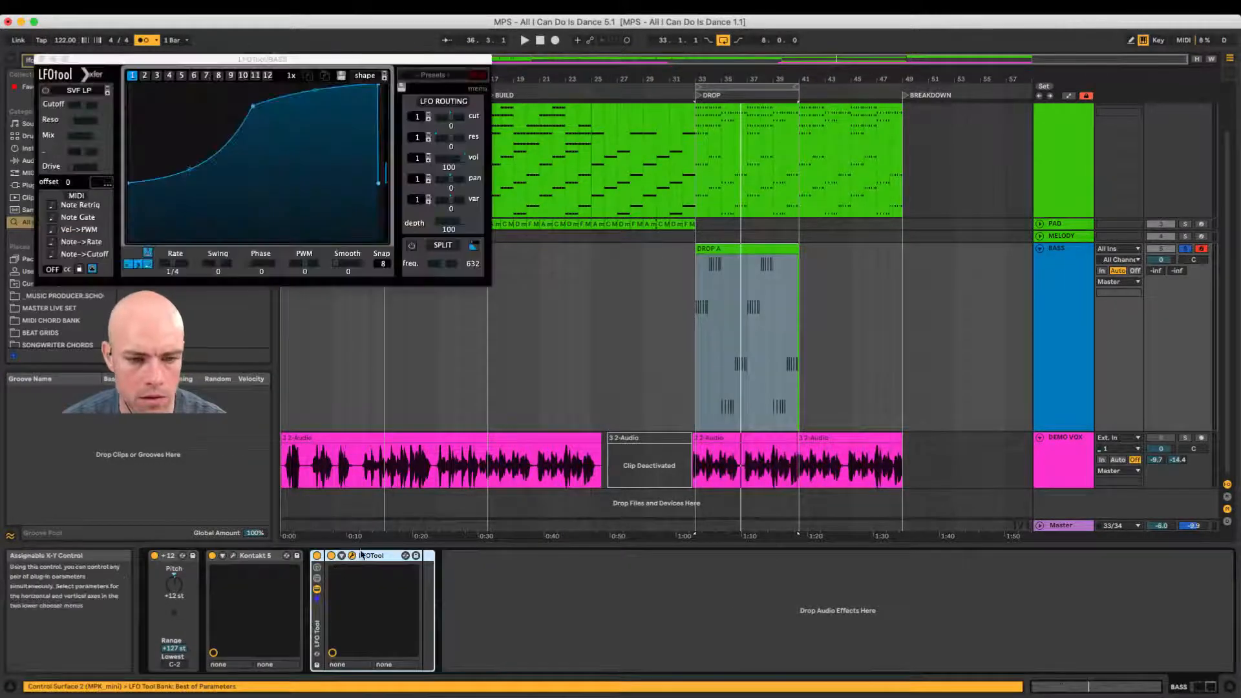
pyautogui.click(128, 188)
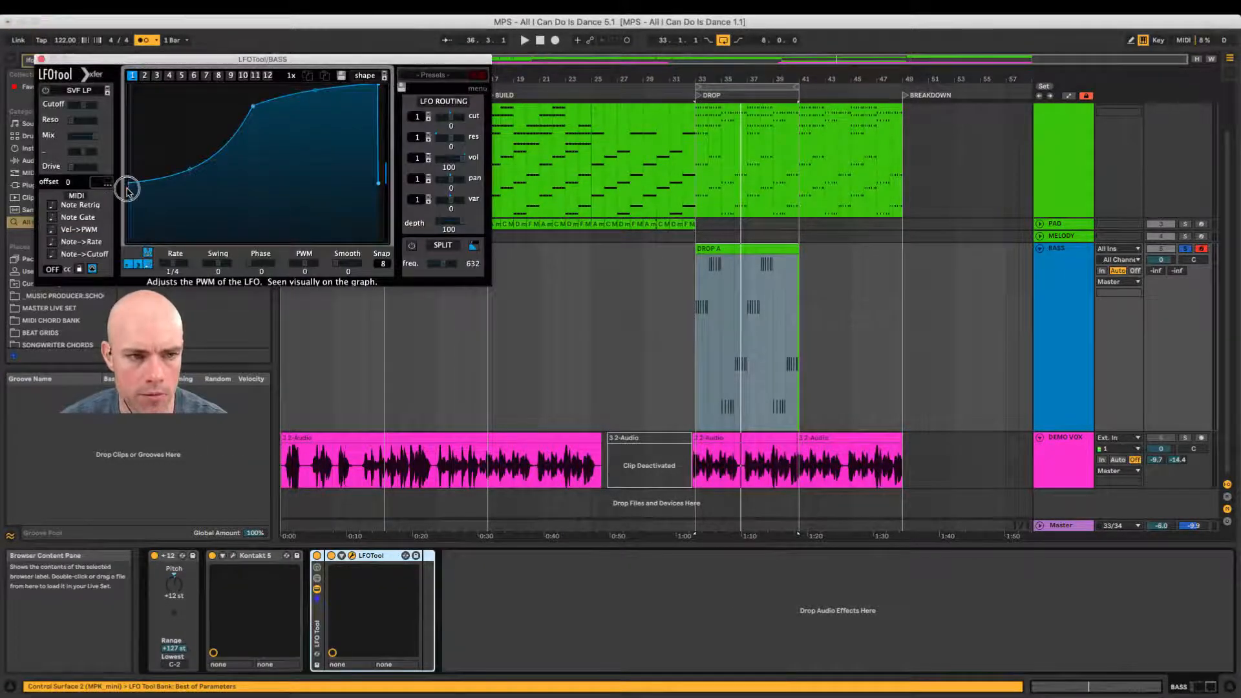
pyautogui.moveTo(129, 189); pyautogui.dragTo(130, 232)
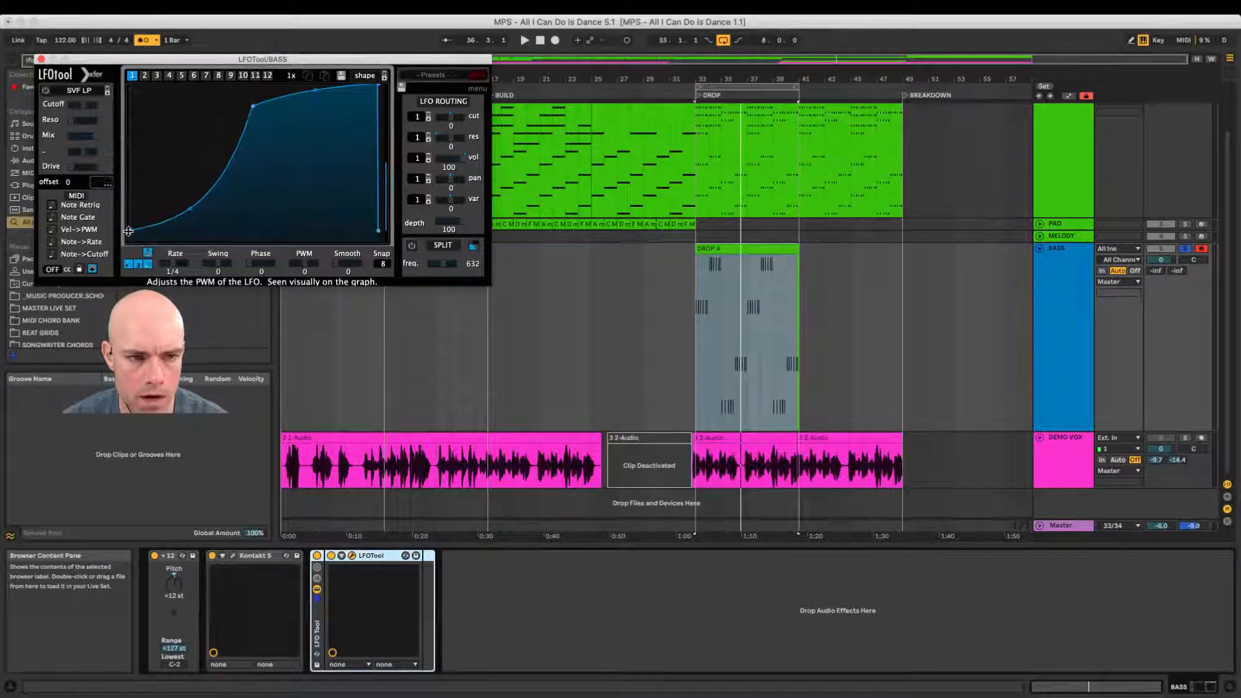
# Step: Play the drop, raise the bend point of the BASS LFO Tool volume curve nearly to full level and close the plug-in window
pyautogui.press('space')
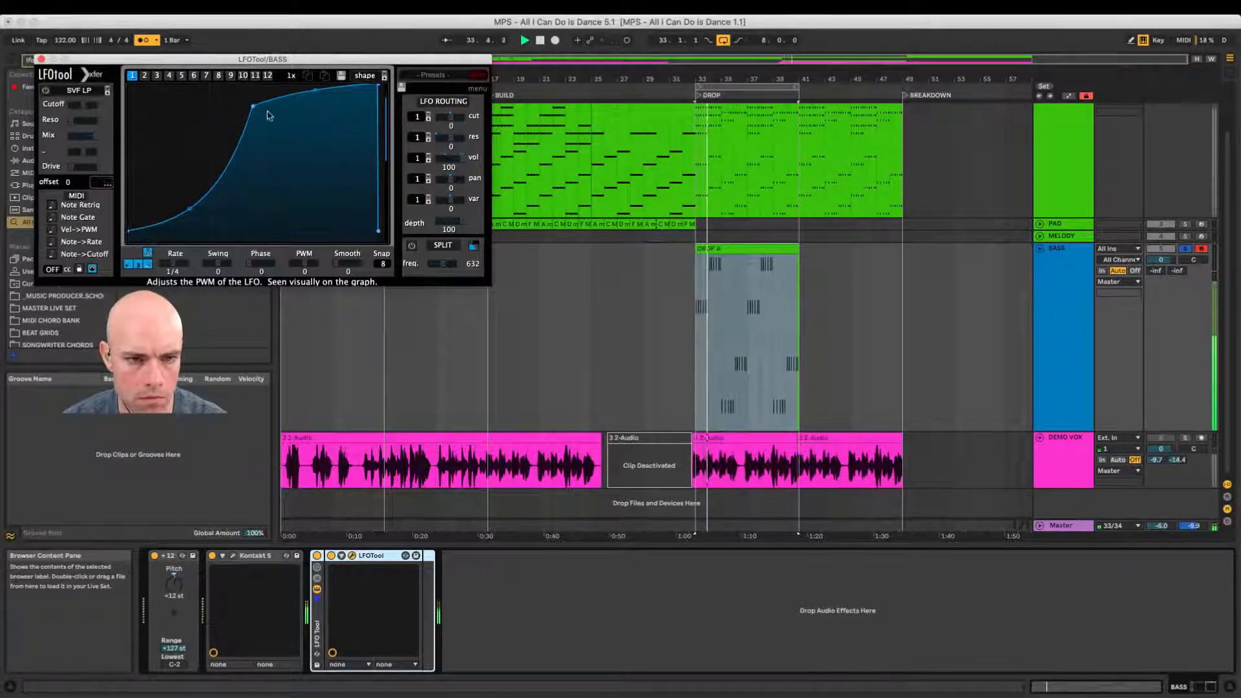
pyautogui.moveTo(253, 107); pyautogui.dragTo(253, 89)
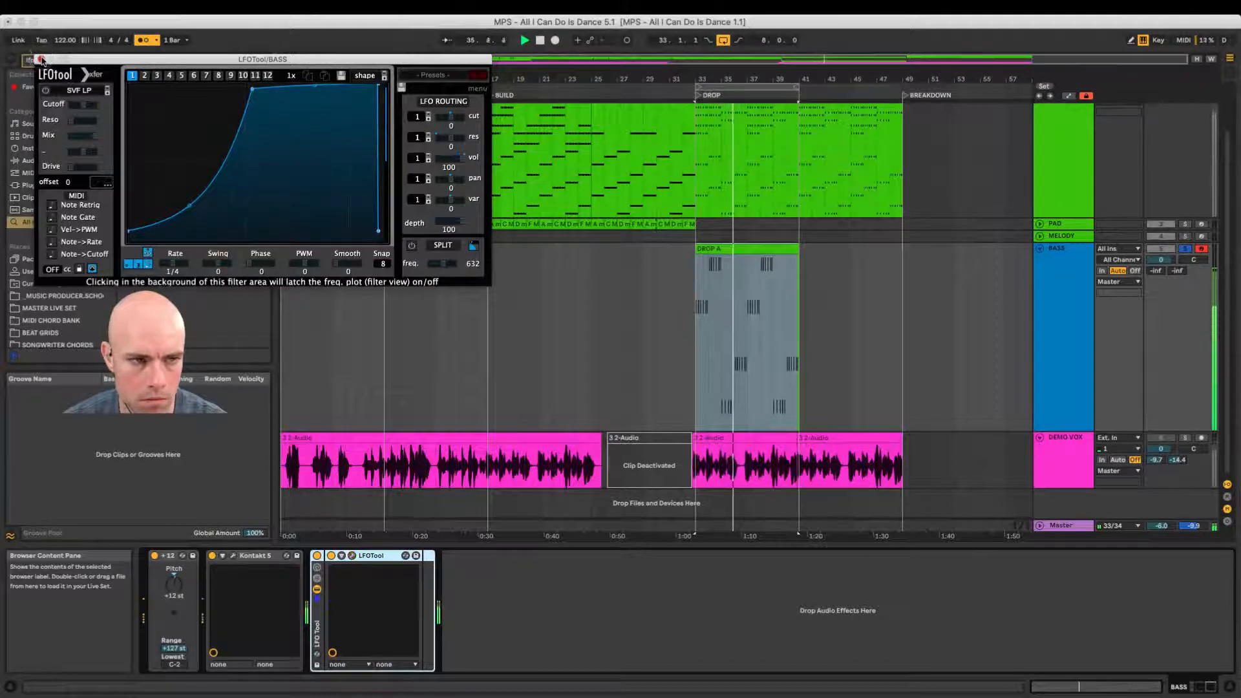
pyautogui.click(41, 60)
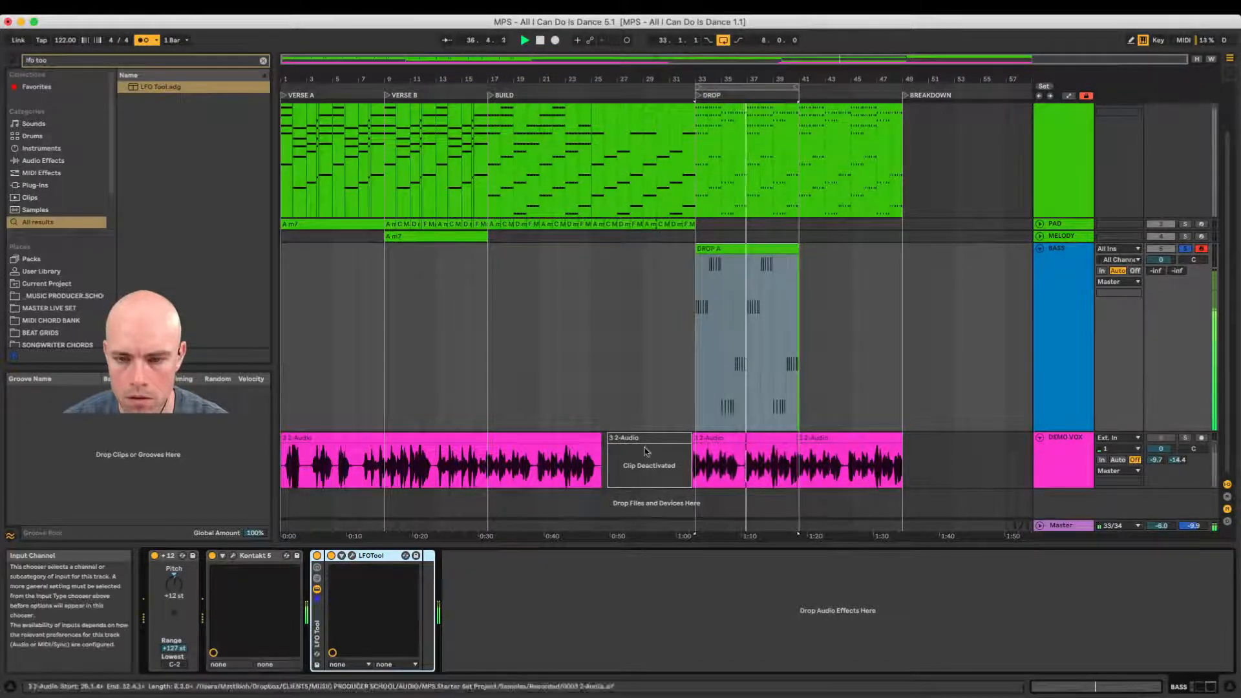
# Step: Copy the LFO Tool rack from BASS onto the M1 Piano A track and open the copy's plug-in window
pyautogui.scroll(1, 955, 255)
pyautogui.scroll(3, 956, 255)
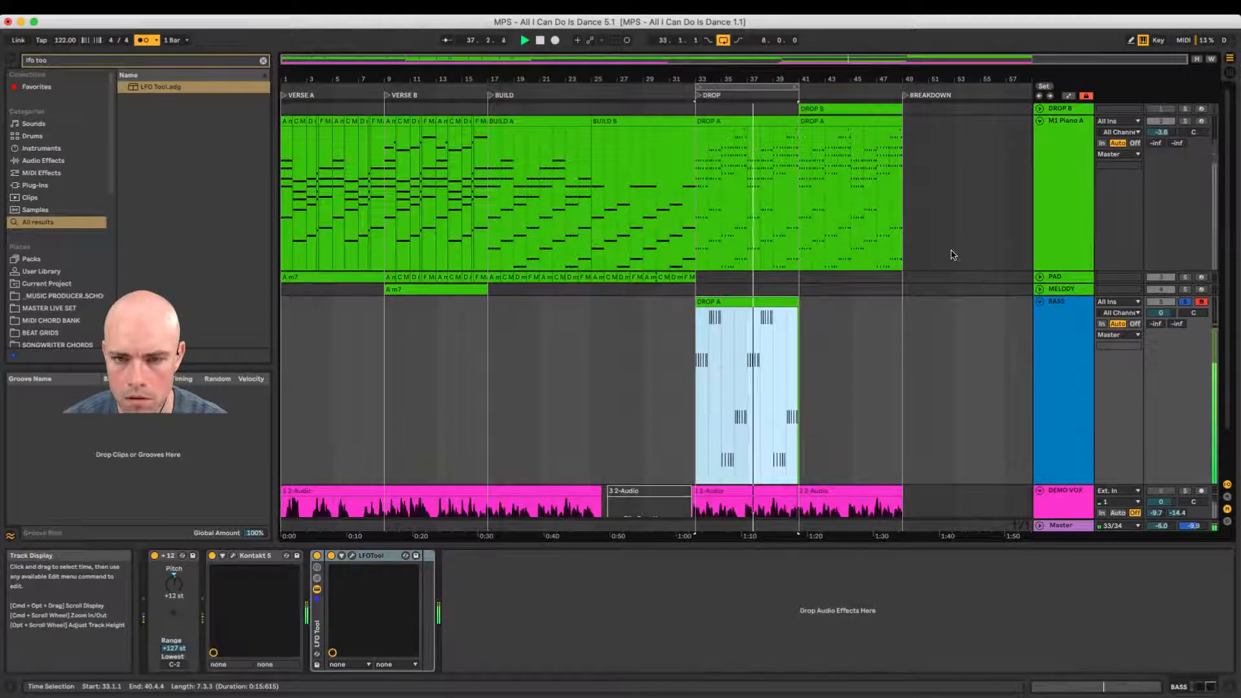
pyautogui.click(317, 632)
pyautogui.click(752, 208)
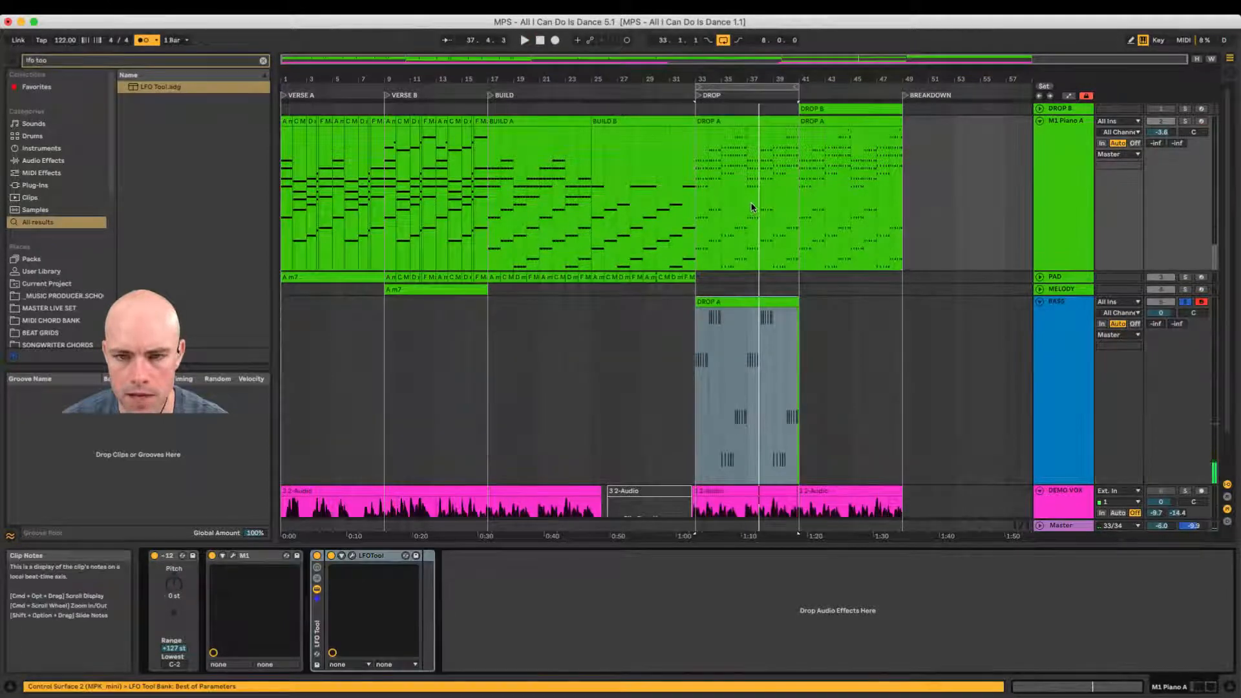
pyautogui.click(698, 181)
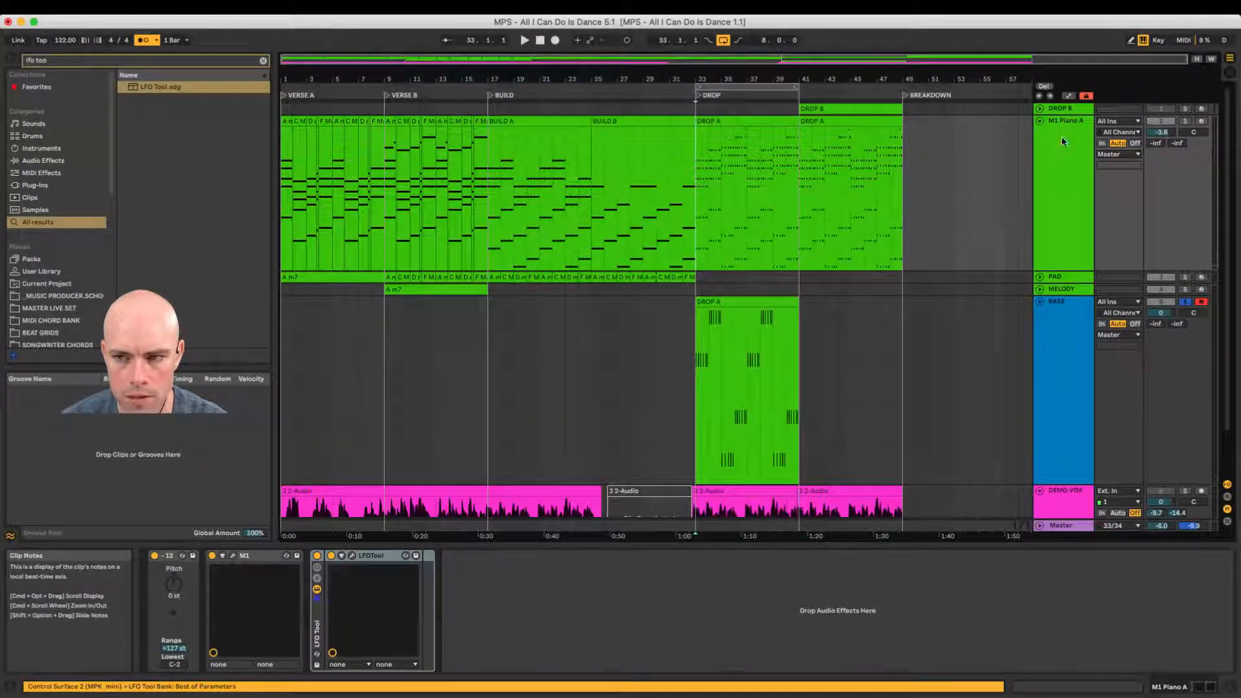
pyautogui.click(353, 557)
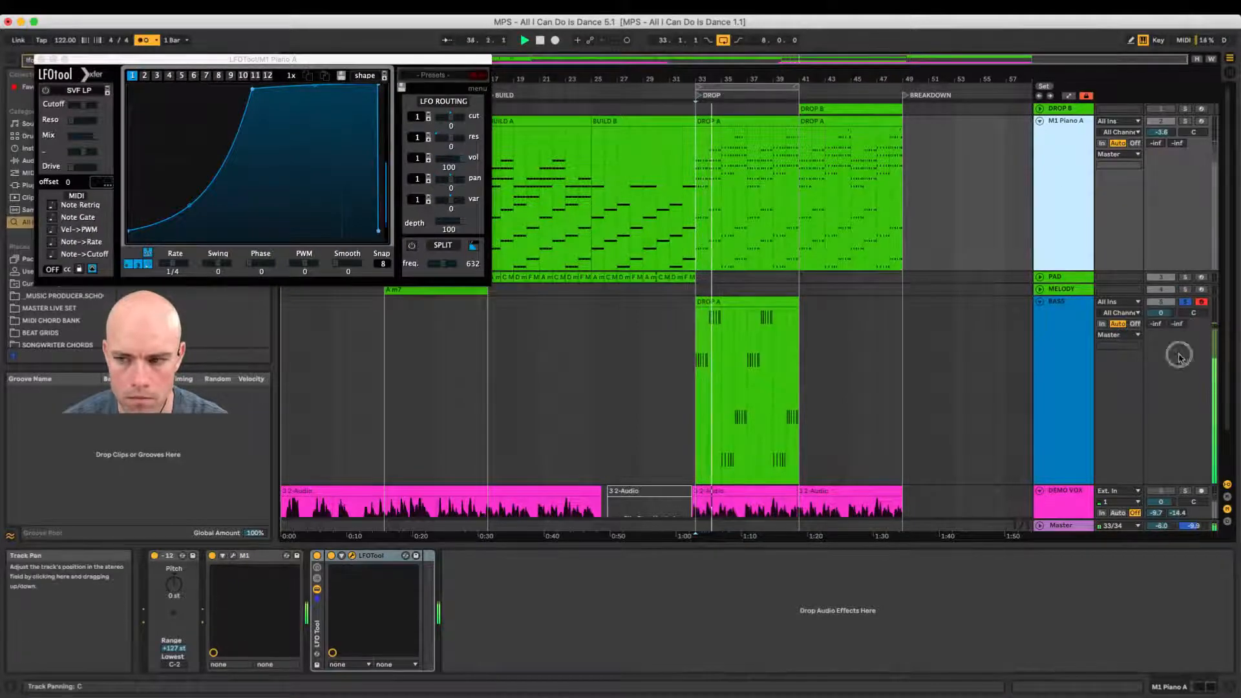
# Step: Unsolo BASS, raise the start of M1 Piano A's LFO Tool curve to about a third of full level and close the plug-in
pyautogui.click(1185, 301)
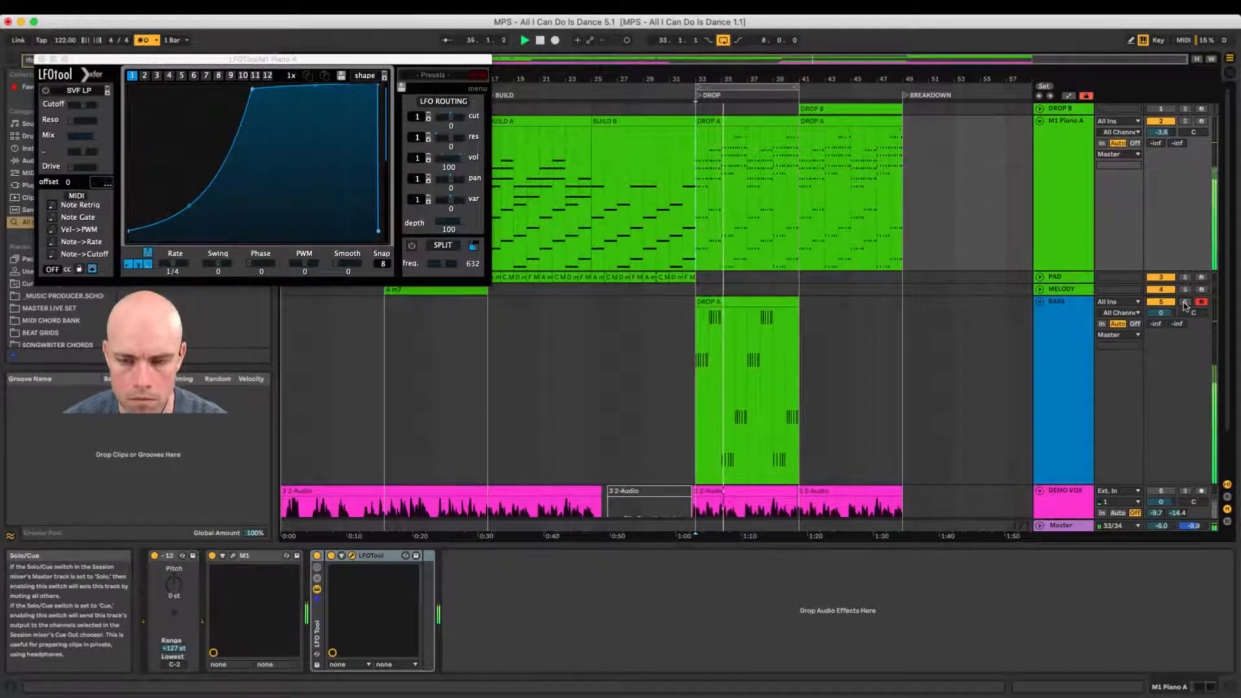
pyautogui.click(1066, 126)
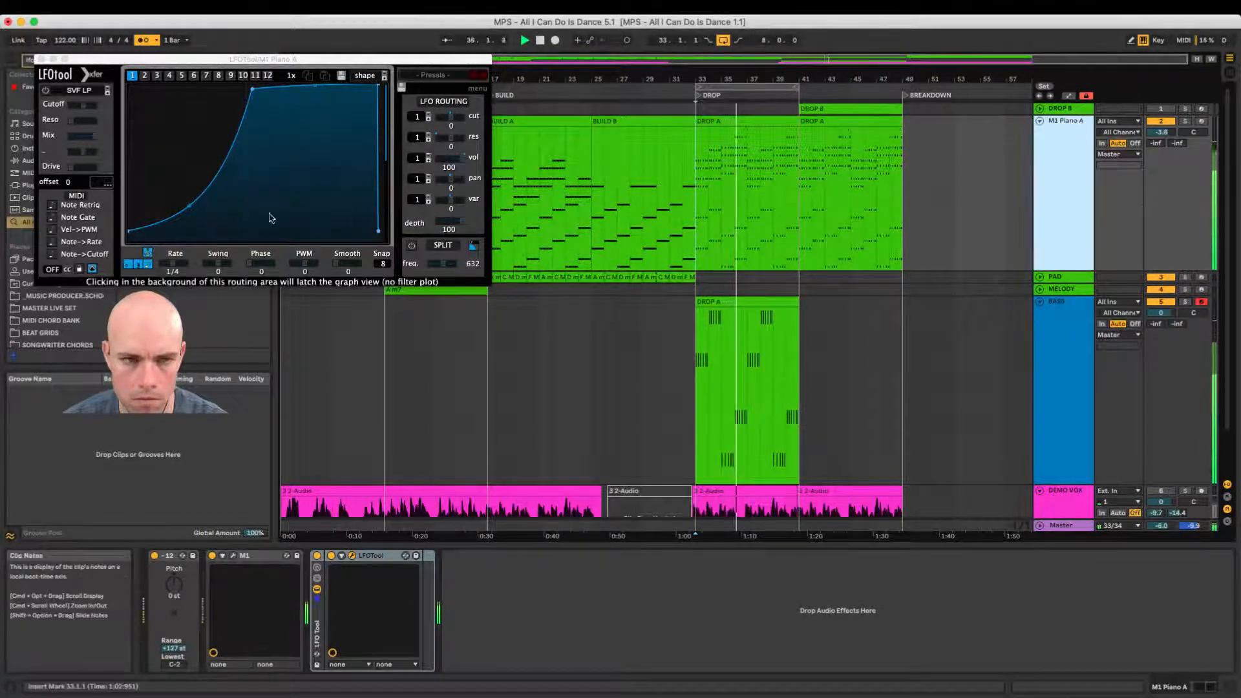
pyautogui.moveTo(129, 231)
pyautogui.mouseDown()
pyautogui.moveTo(121, 167)
pyautogui.moveTo(124, 232)
pyautogui.mouseUp()
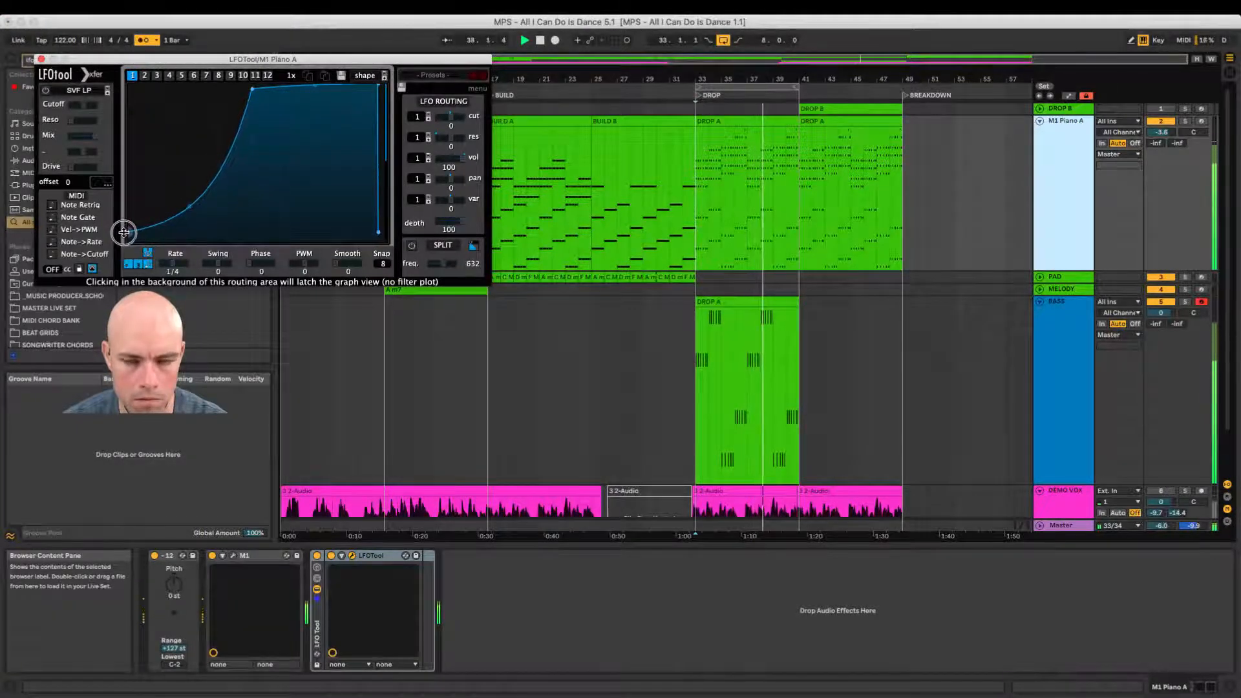
pyautogui.click(759, 153)
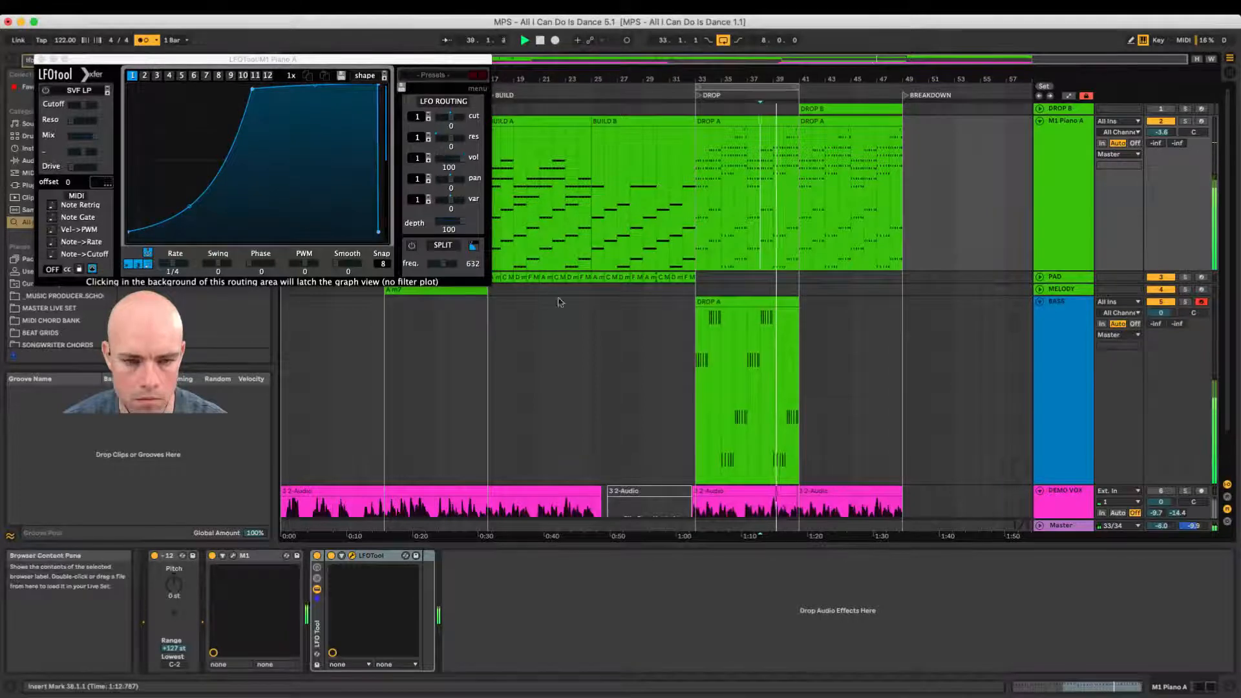
pyautogui.click(352, 556)
pyautogui.click(352, 556)
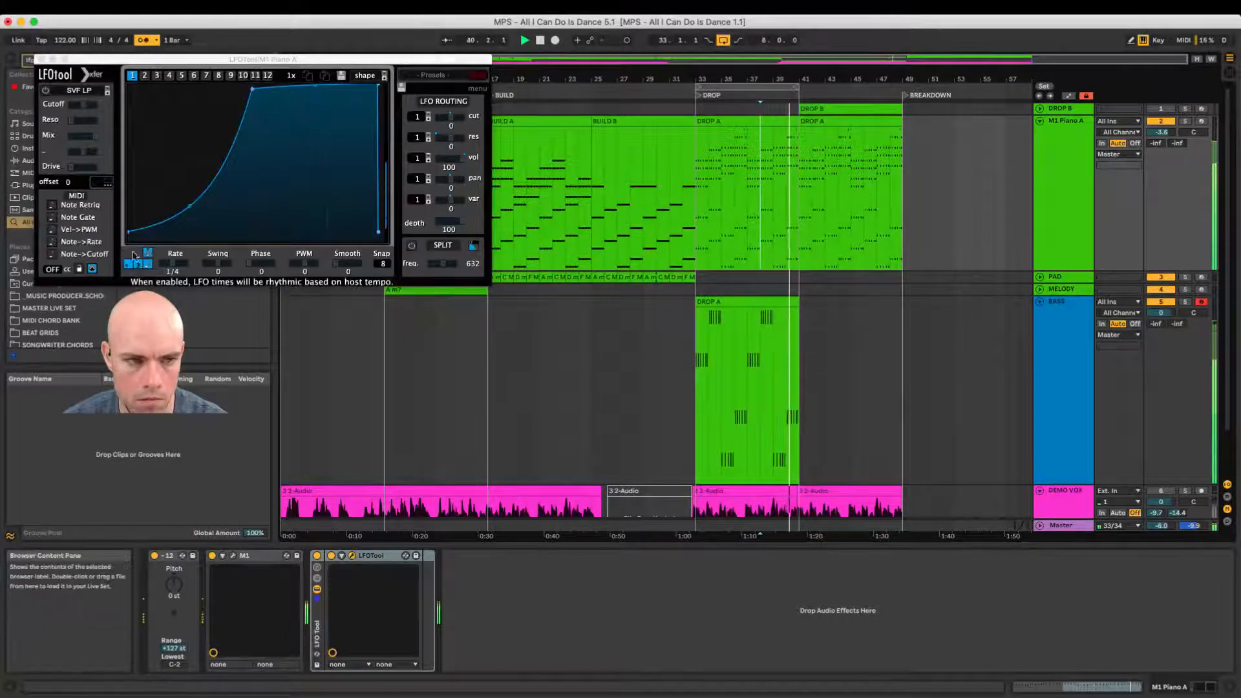
pyautogui.moveTo(129, 236); pyautogui.dragTo(129, 186)
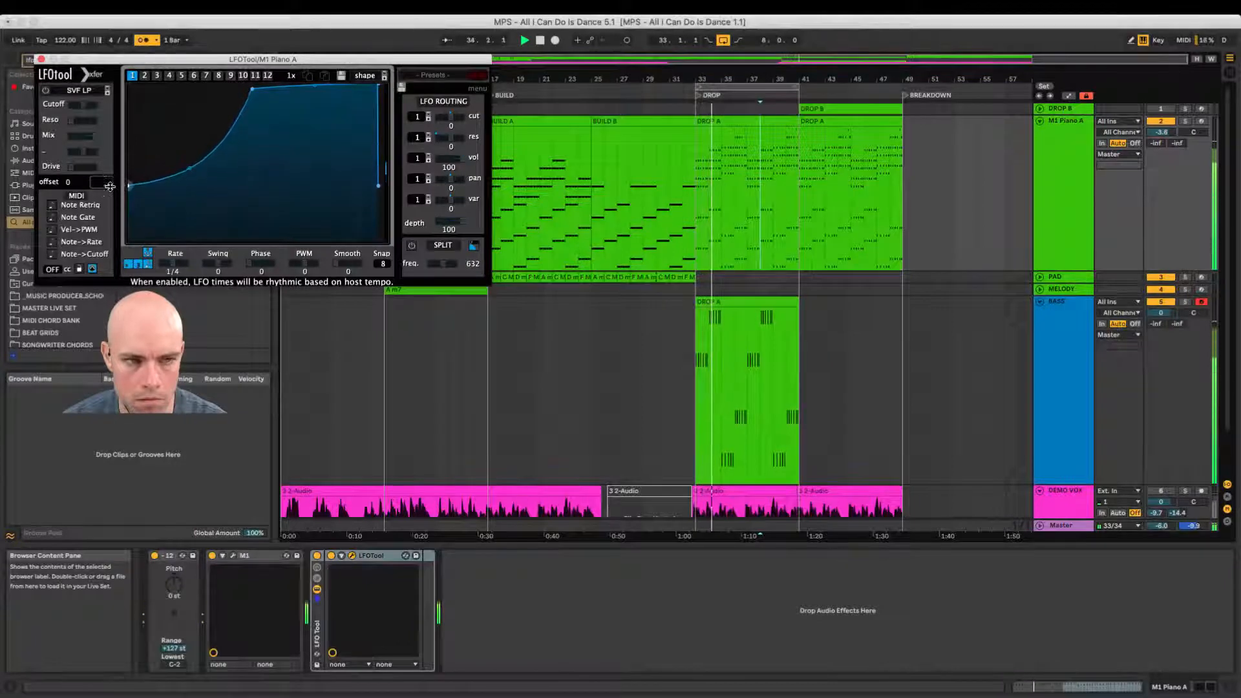
pyautogui.click(40, 59)
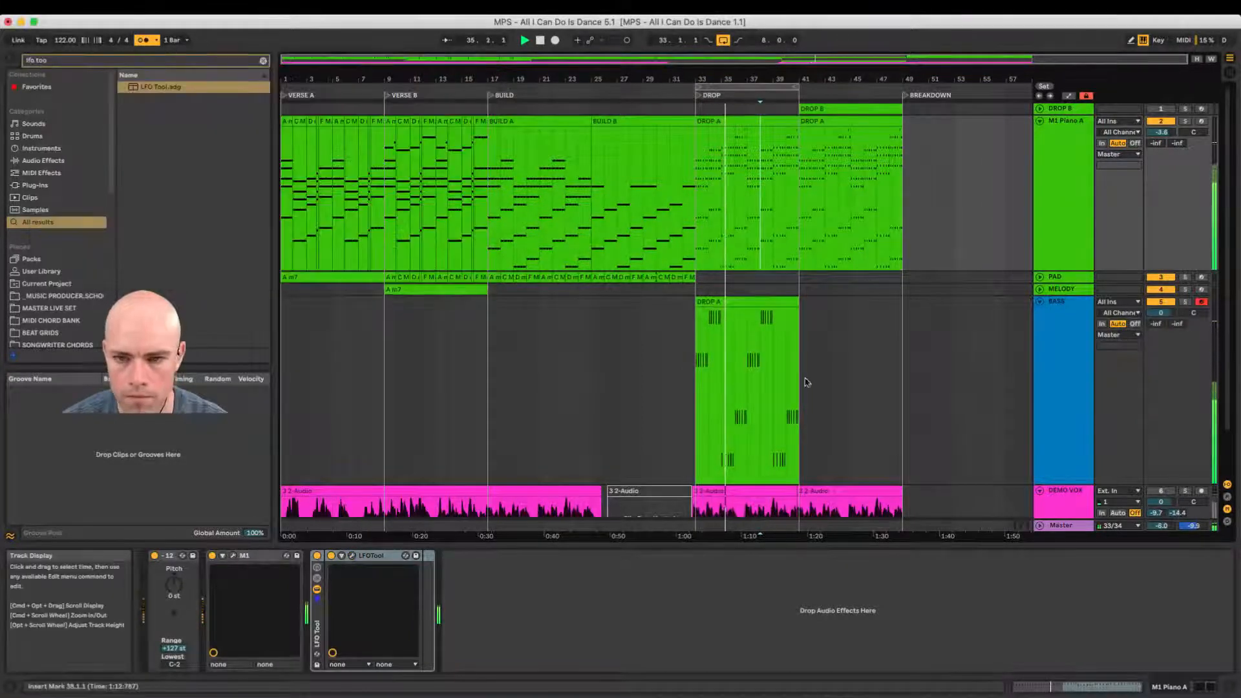
# Step: Review the LFO Tool curve on M1 Piano A once more, close its window and stop playback
pyautogui.click(353, 555)
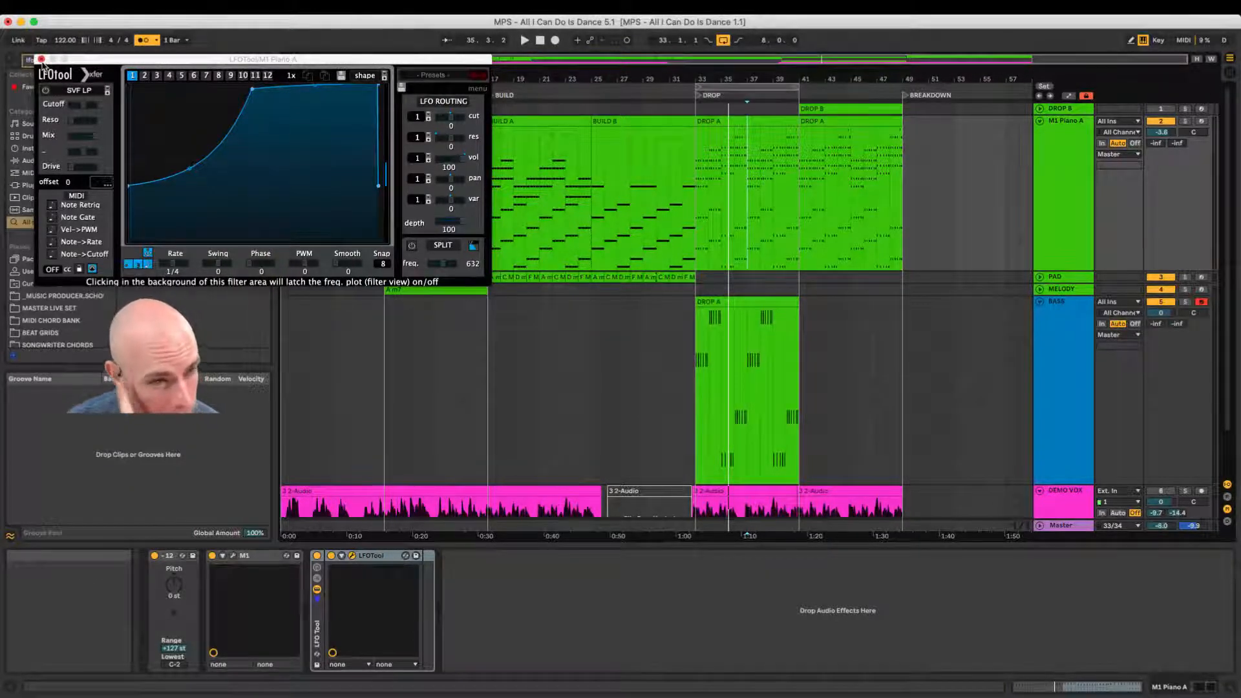
pyautogui.click(41, 59)
pyautogui.press('space')
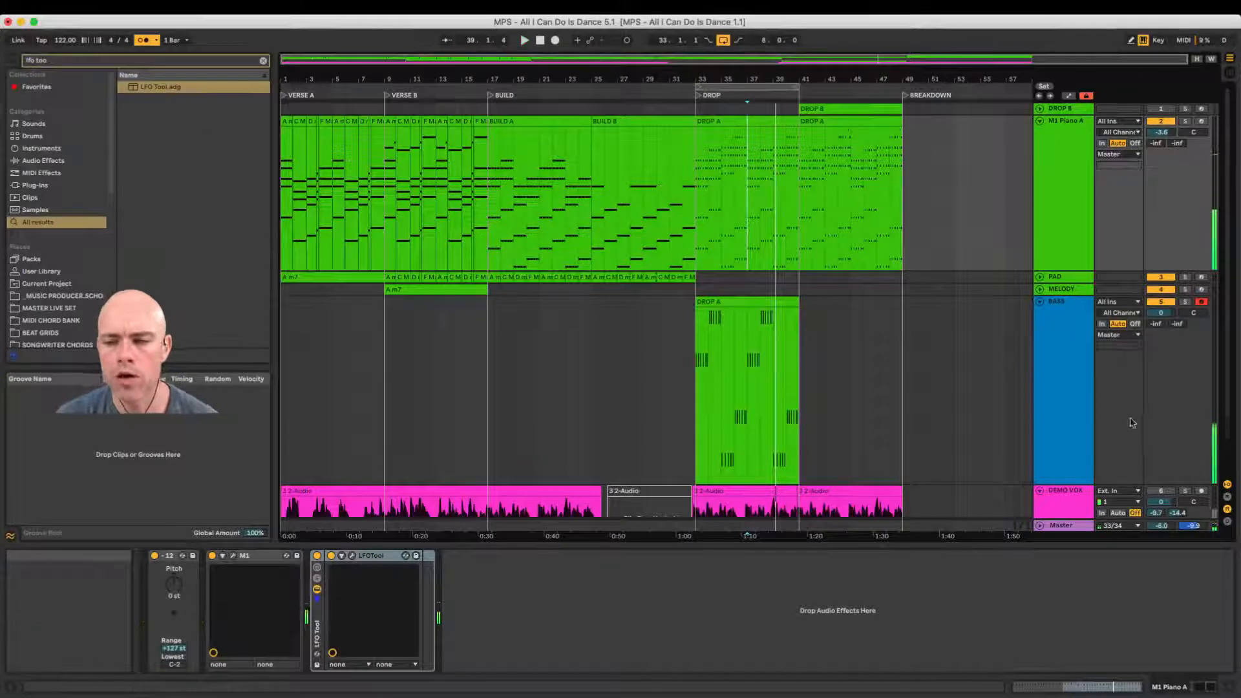
pyautogui.press('super+Tab')
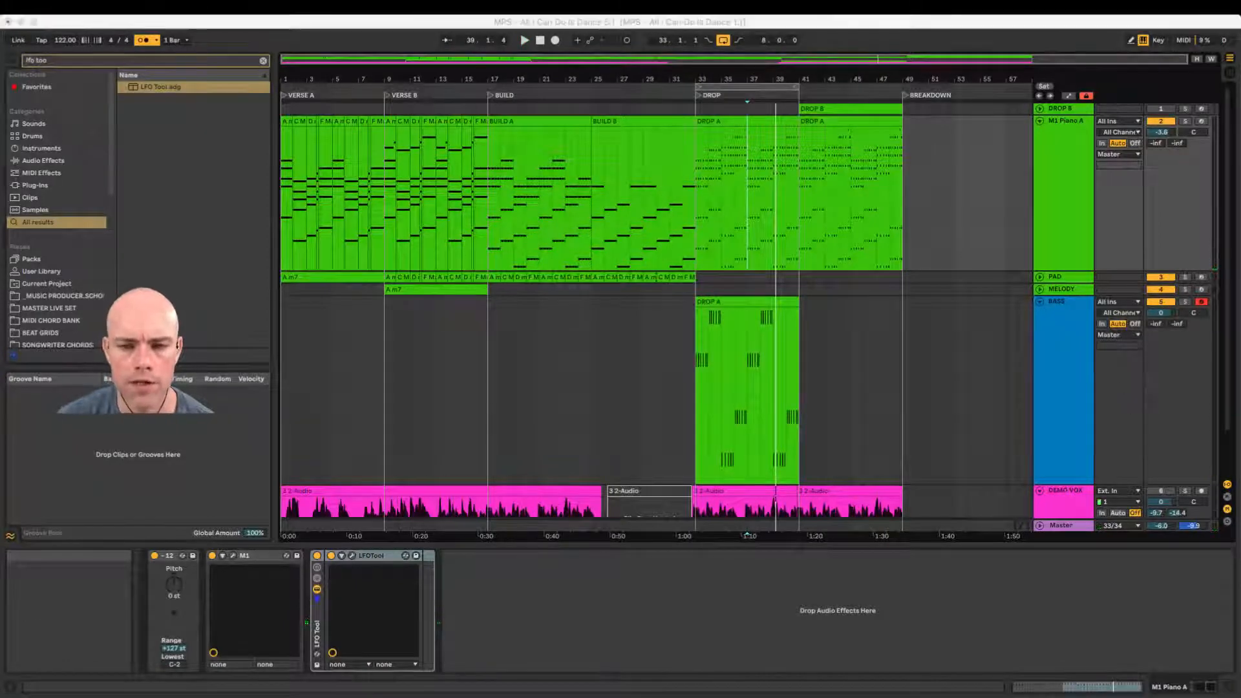
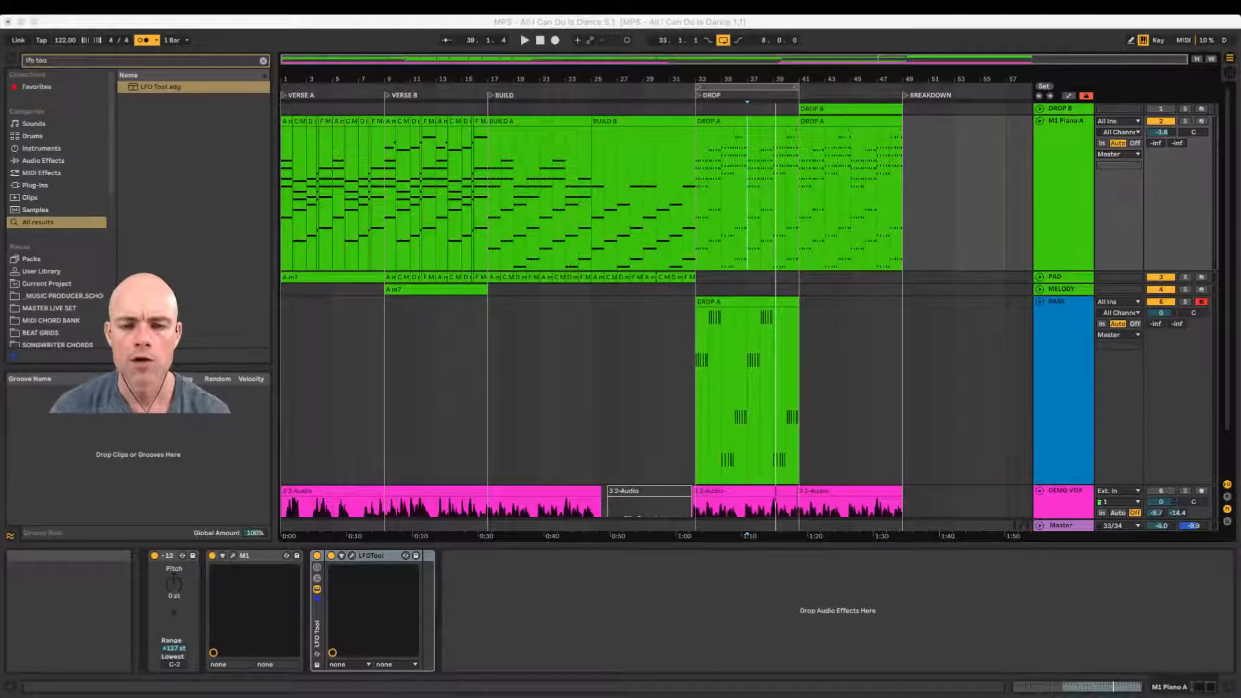
# Step: Activate the DEMO VOX track and play the arrangement from bar 29 into the drop
pyautogui.click(696, 227)
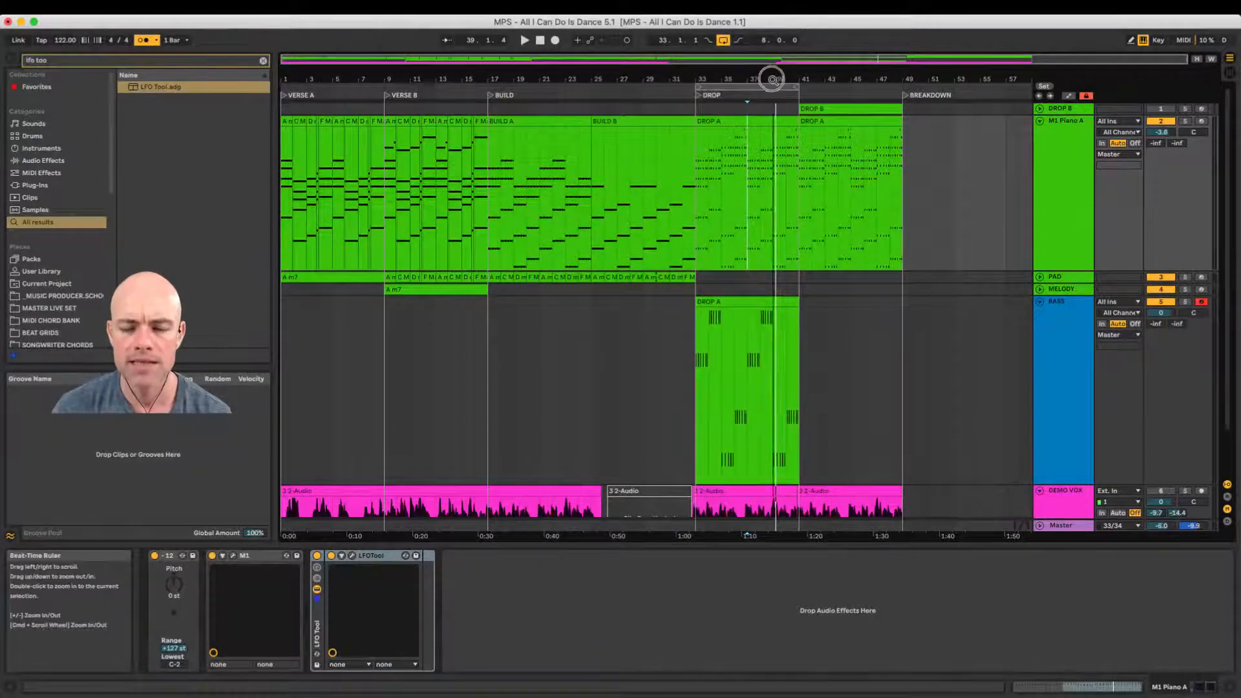
pyautogui.moveTo(772, 78); pyautogui.dragTo(749, 165)
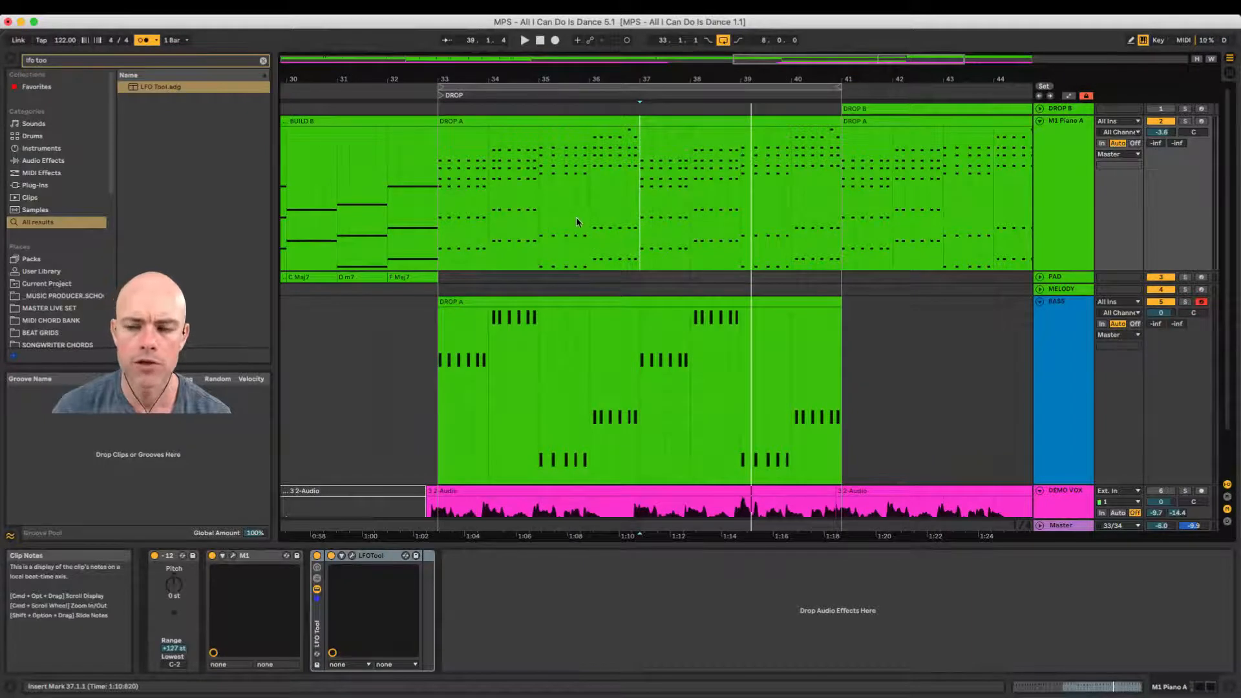
pyautogui.scroll(-2, 607, 331)
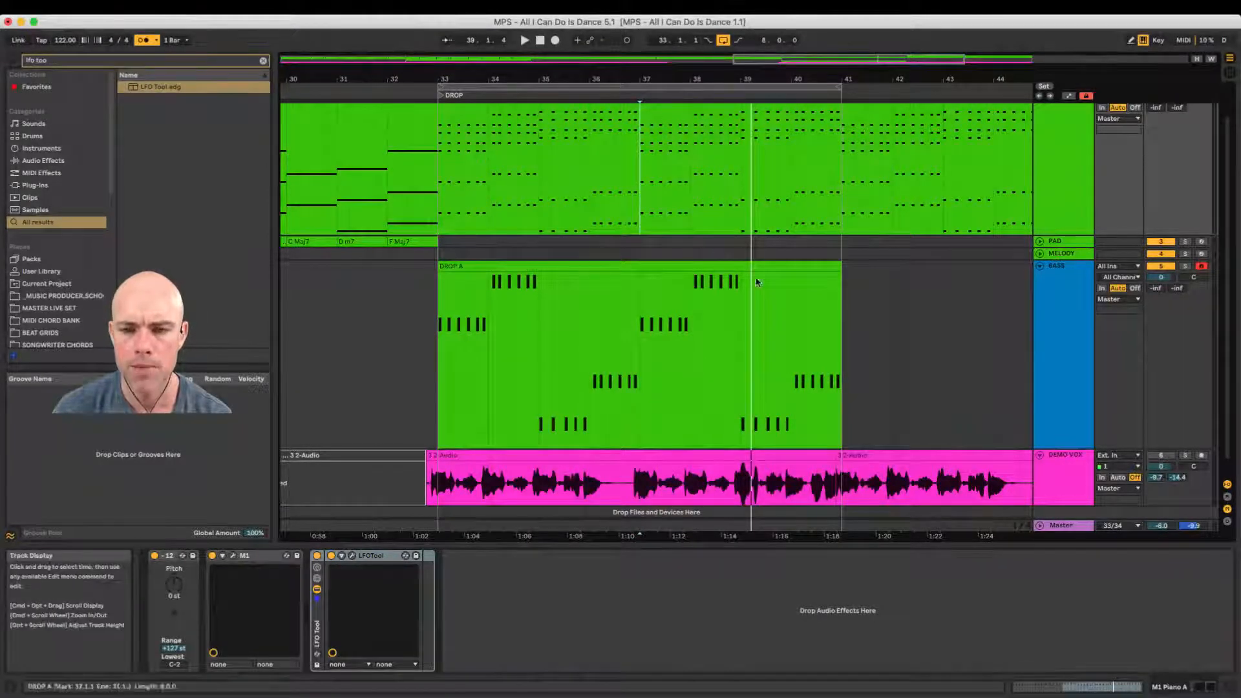
pyautogui.click(1168, 457)
pyautogui.moveTo(890, 79); pyautogui.dragTo(882, 40)
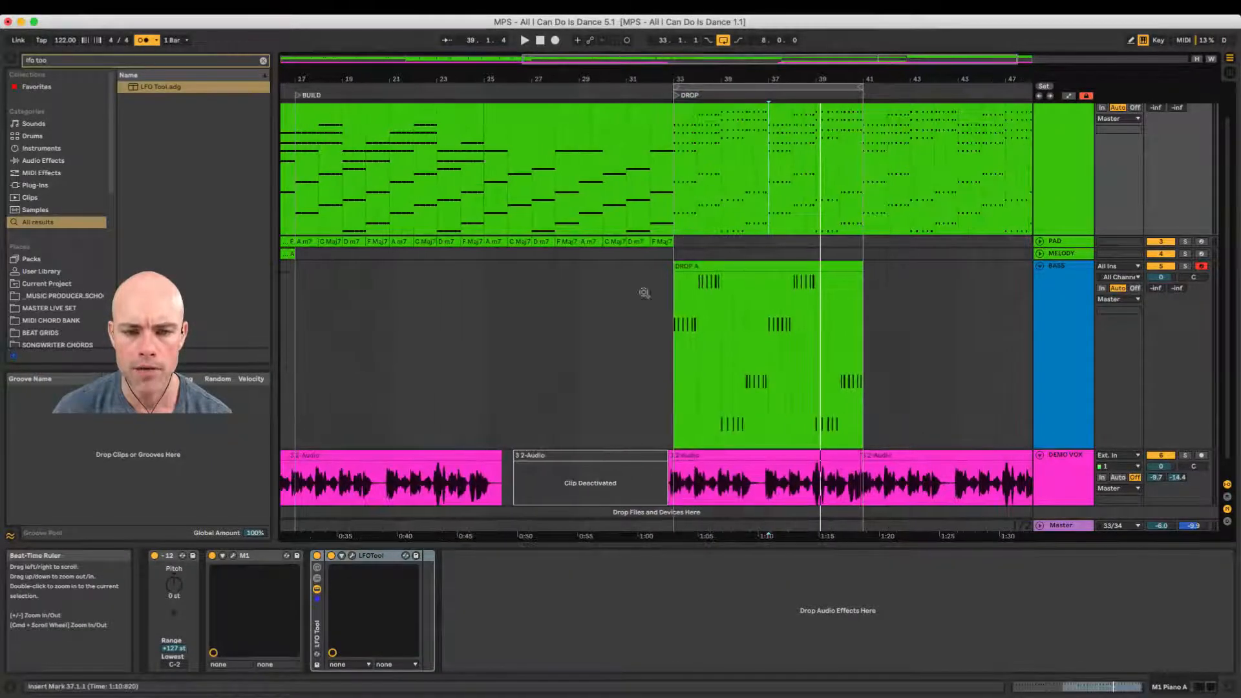
pyautogui.click(579, 340)
pyautogui.press('space')
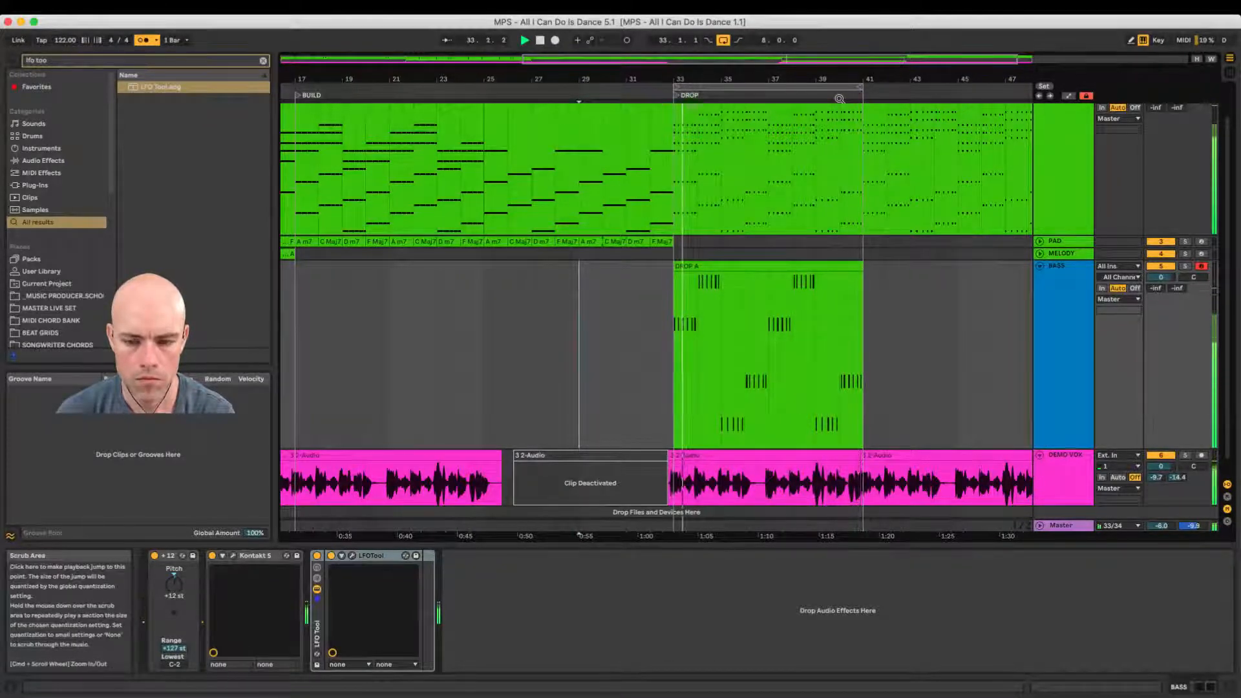
# Step: Reduce the heights of the BASS and M1 Piano A tracks so the arrangement lanes are compact
pyautogui.moveTo(859, 77); pyautogui.dragTo(767, 74)
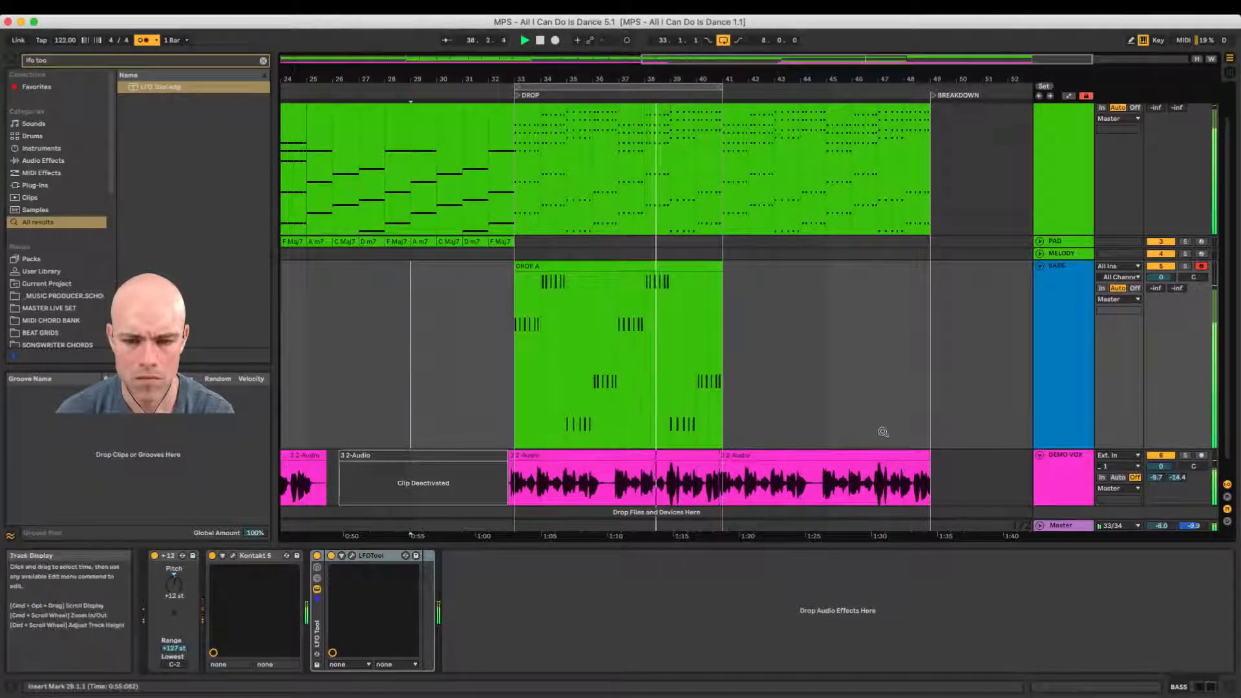
pyautogui.moveTo(1053, 448); pyautogui.dragTo(1051, 315)
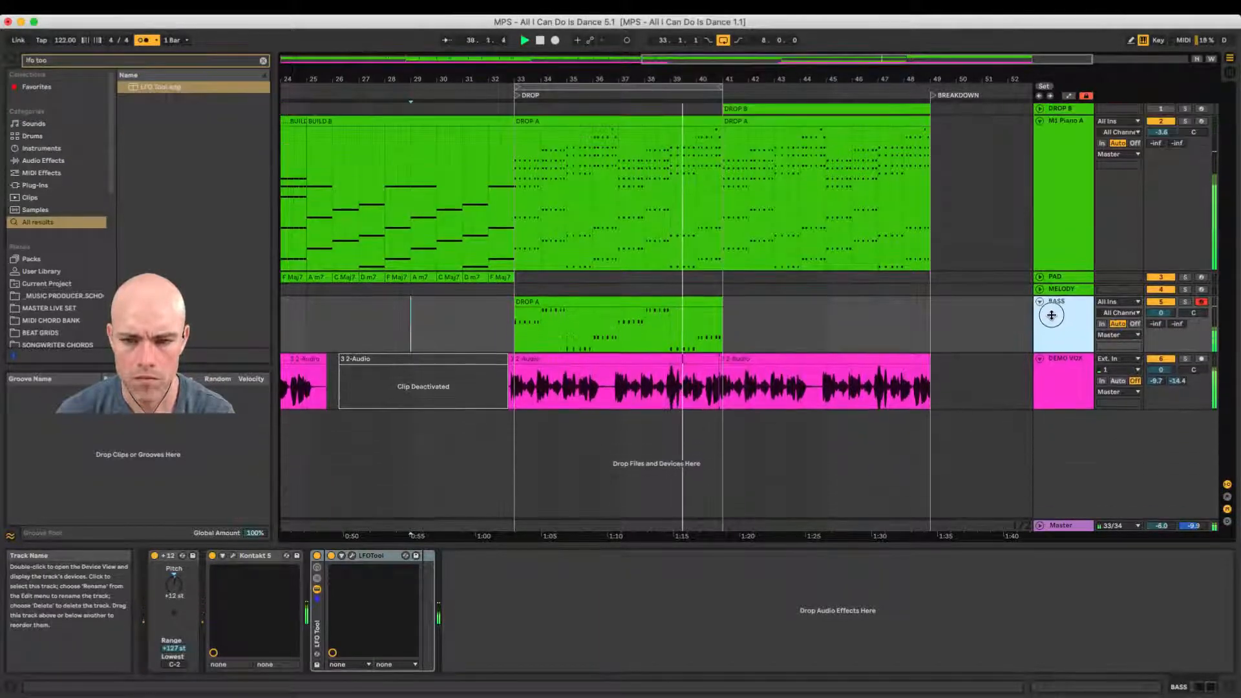
pyautogui.moveTo(1052, 270); pyautogui.dragTo(1053, 180)
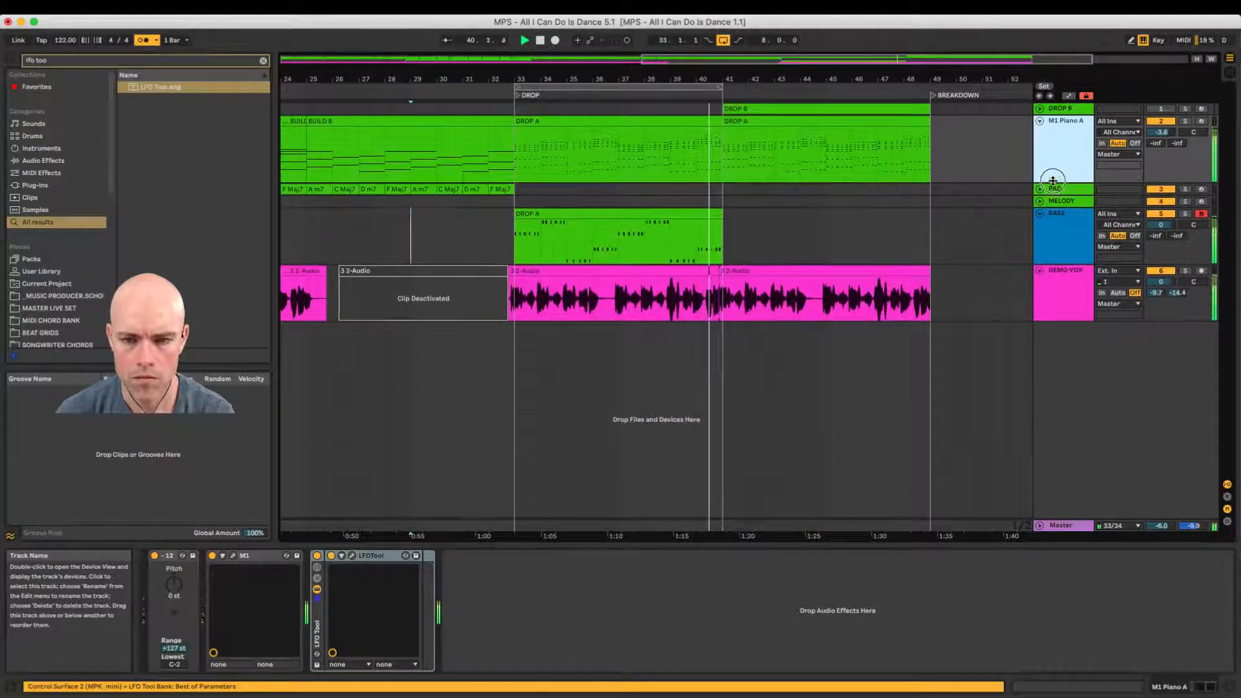
pyautogui.click(748, 236)
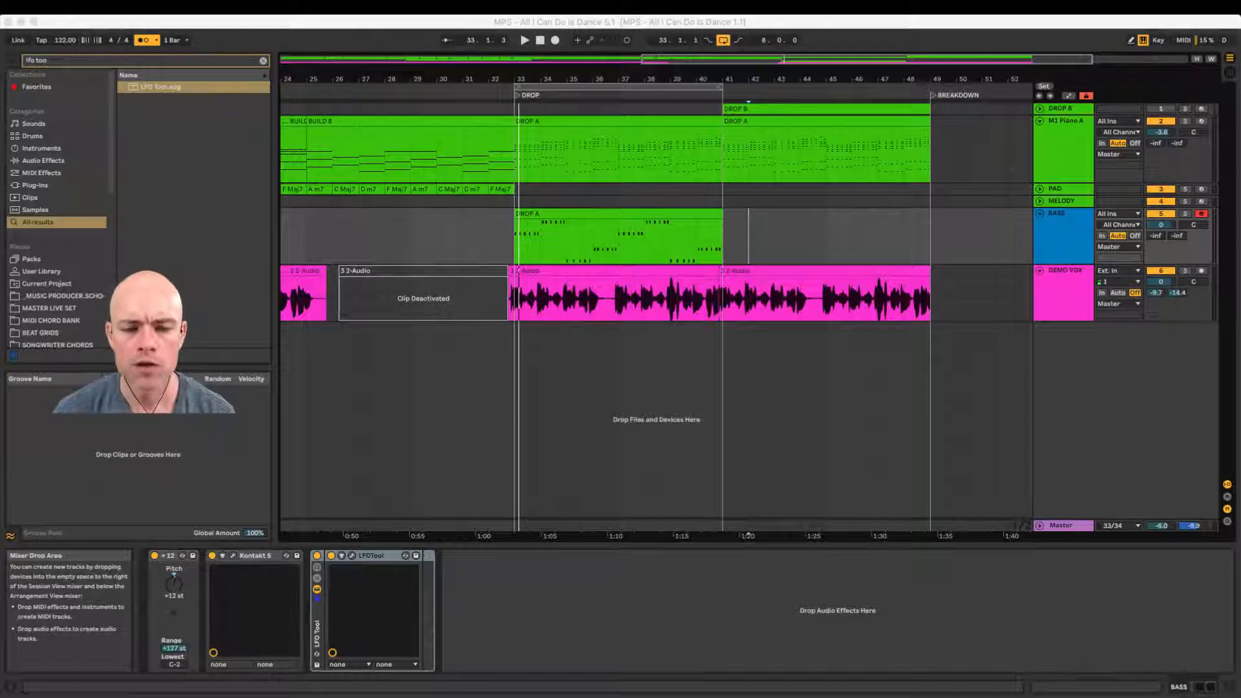
# Step: Clear the browser search and select the DEMO VOX audio from bar 33 to bar 49
pyautogui.click(513, 241)
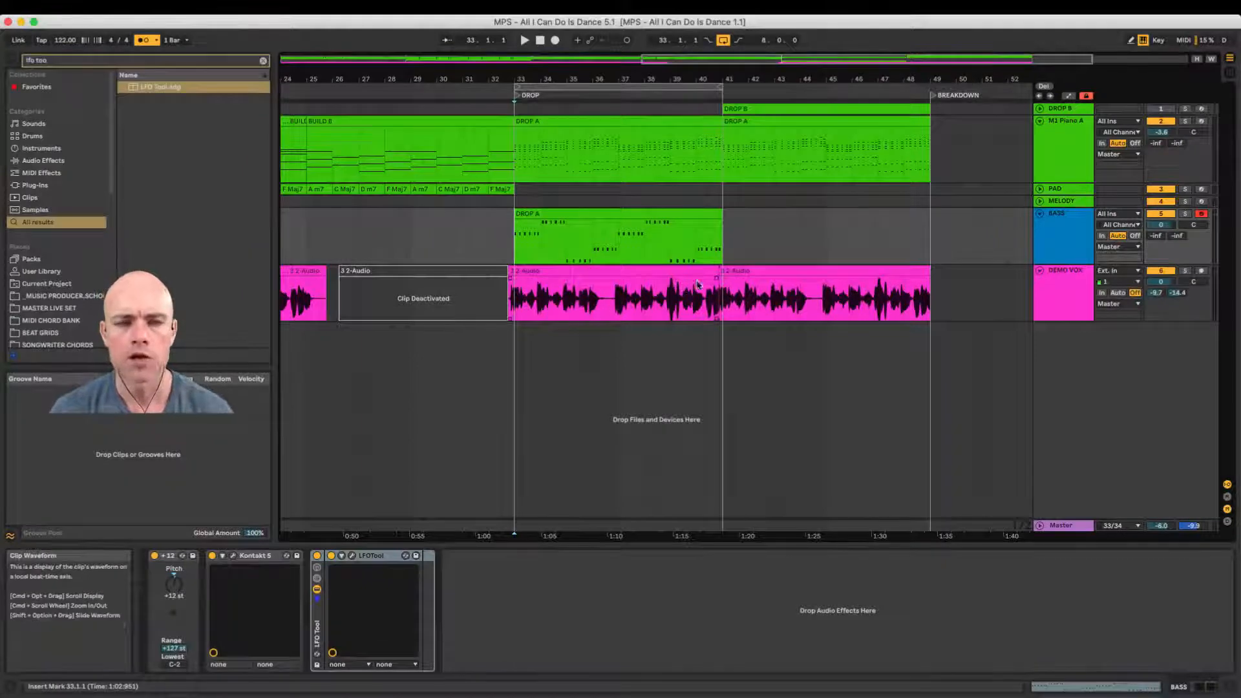
pyautogui.click(262, 63)
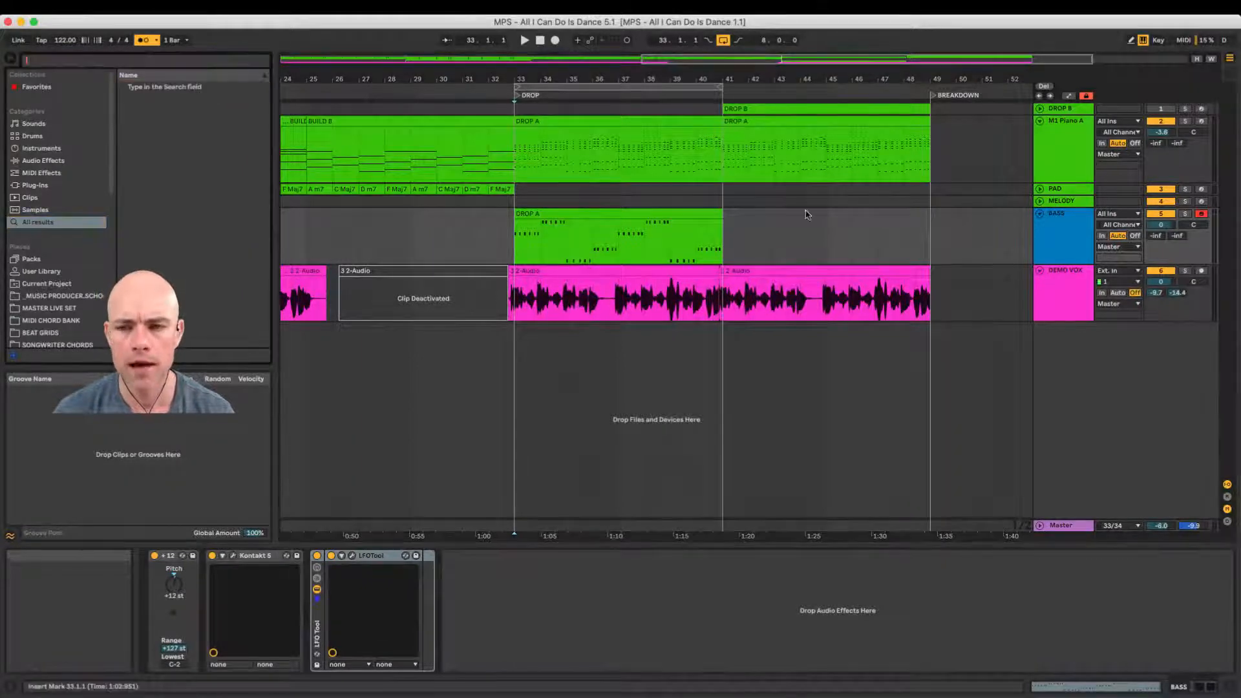
pyautogui.click(1073, 291)
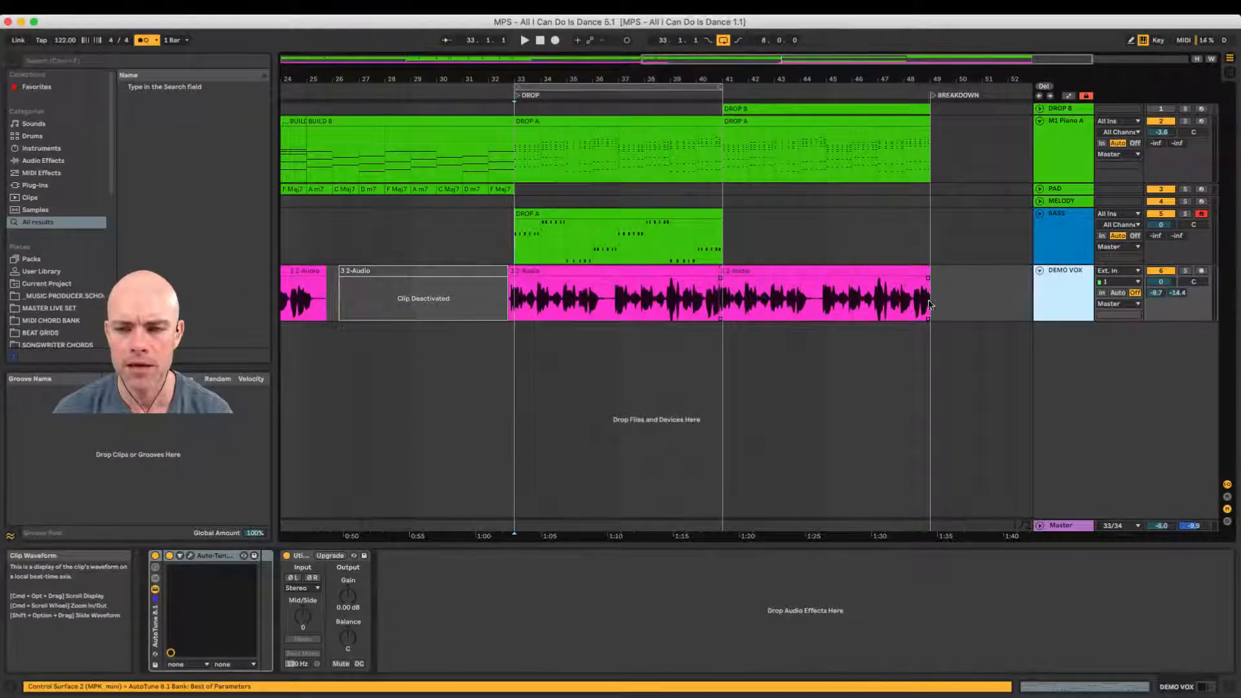
pyautogui.moveTo(930, 304); pyautogui.dragTo(515, 321)
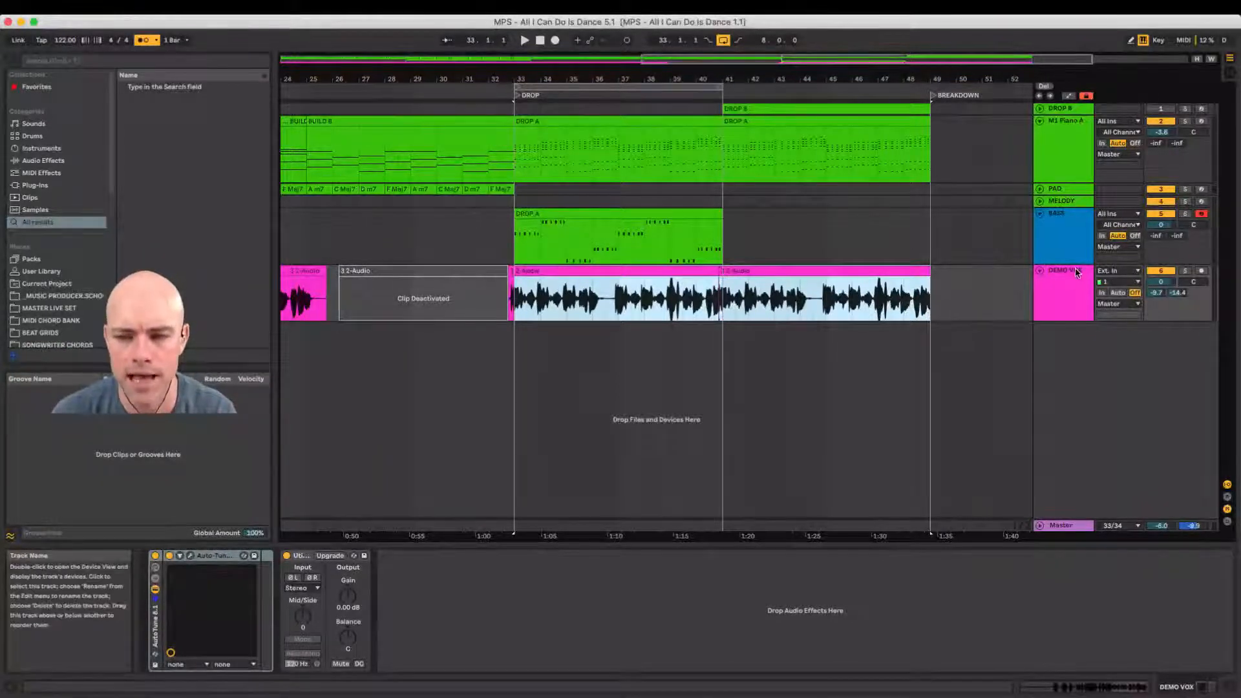
pyautogui.click(1073, 284)
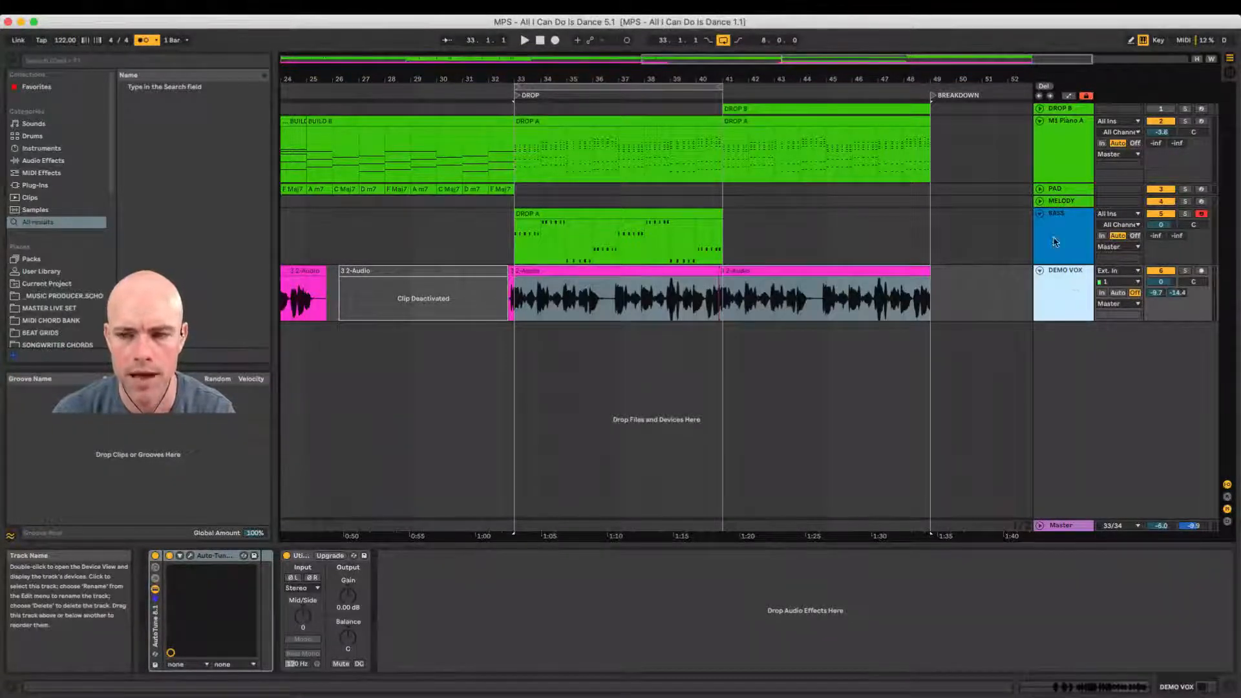
# Step: Try green as the BASS track's color and set it back to blue
pyautogui.rightClick(1063, 213)
pyautogui.click(1128, 388)
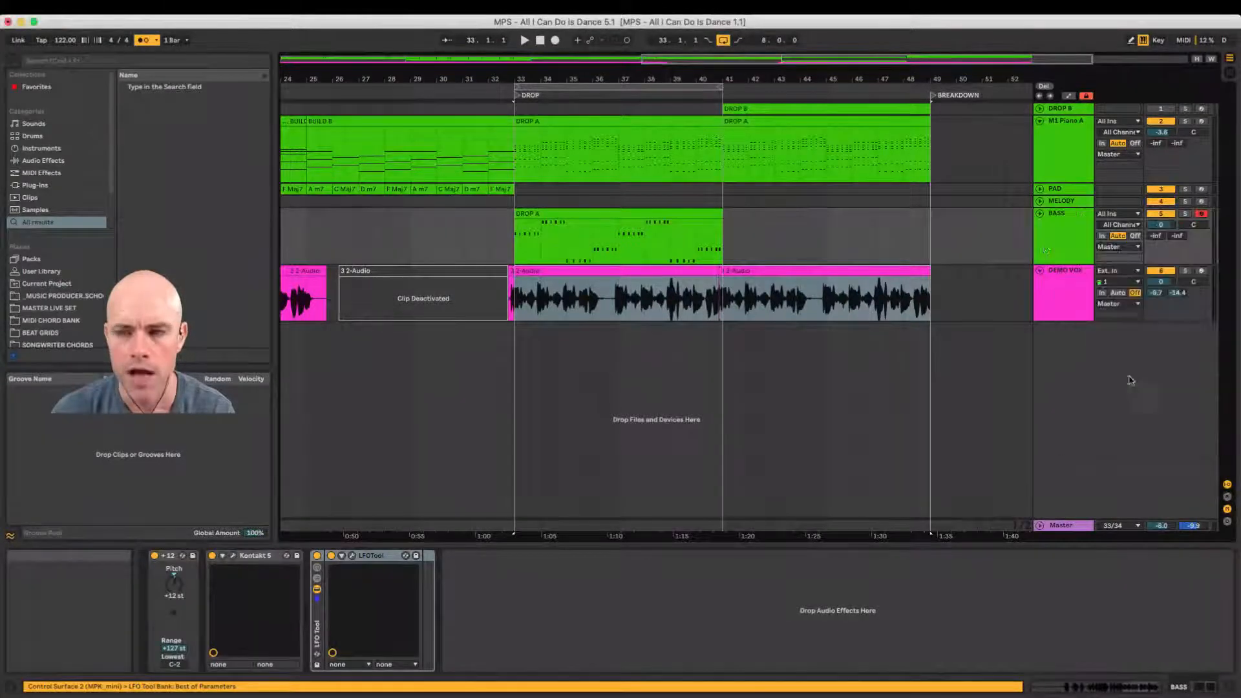
pyautogui.rightClick(1051, 232)
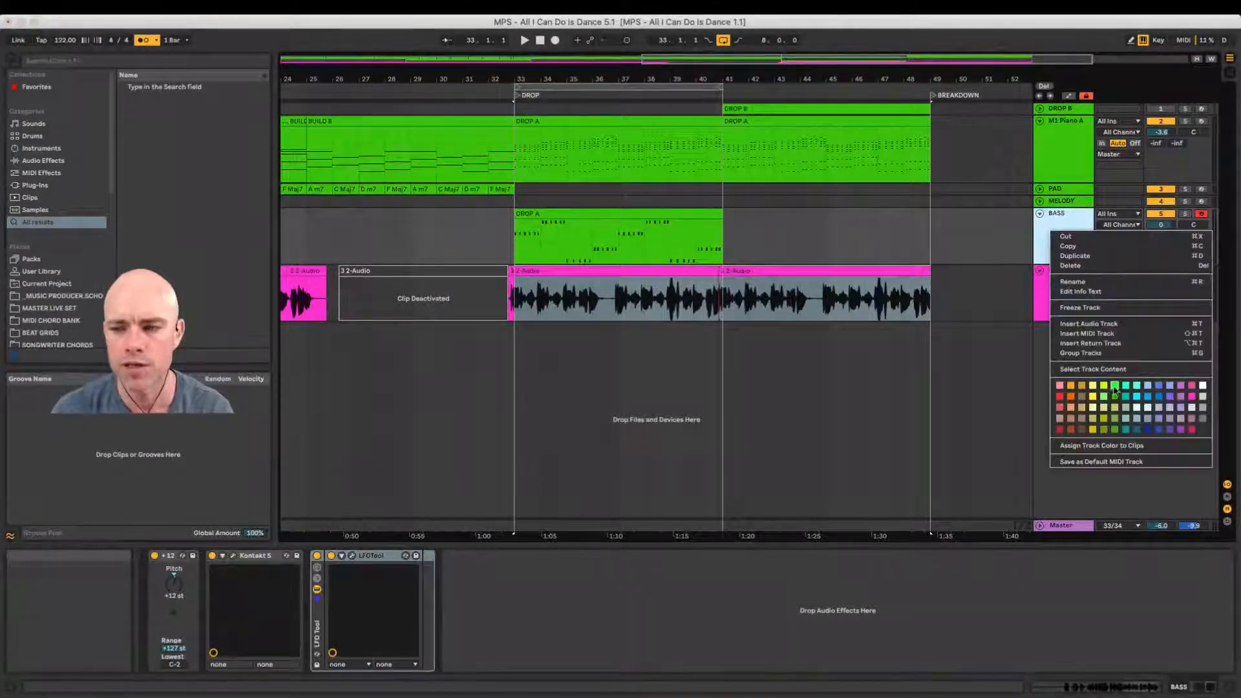
pyautogui.click(1154, 398)
# Step: Change the color of the DROP A clip on the BASS track to blue to match its track
pyautogui.rightClick(708, 222)
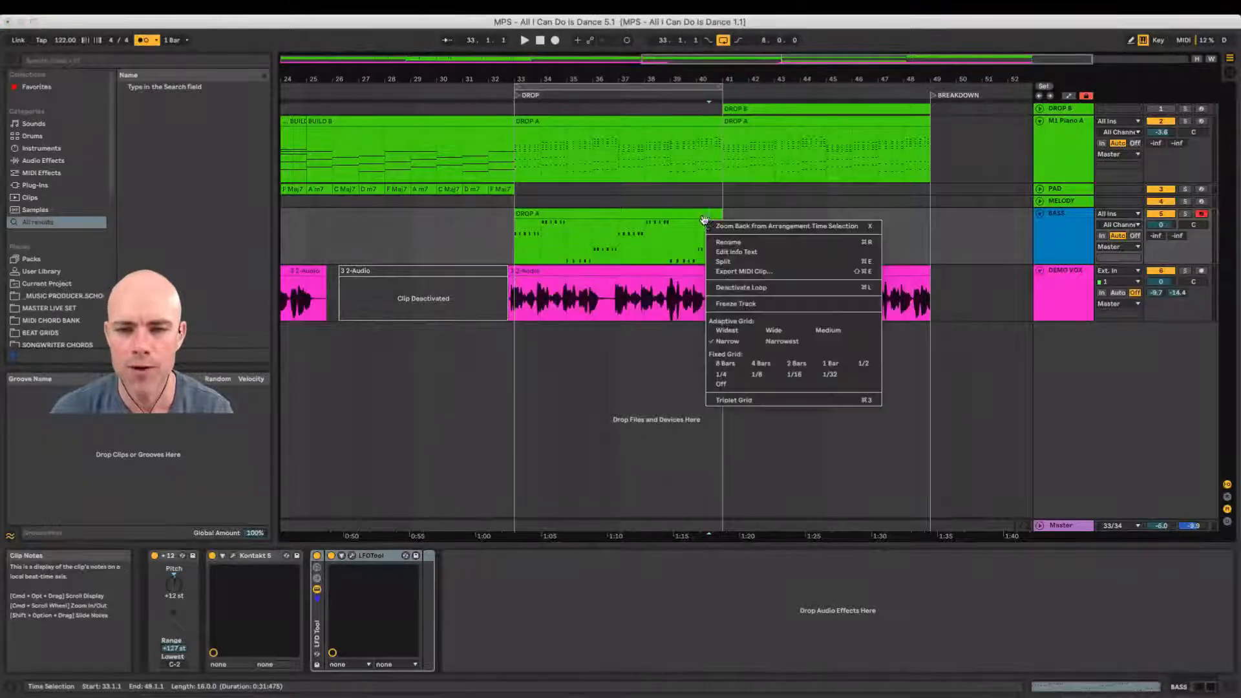
pyautogui.rightClick(704, 223)
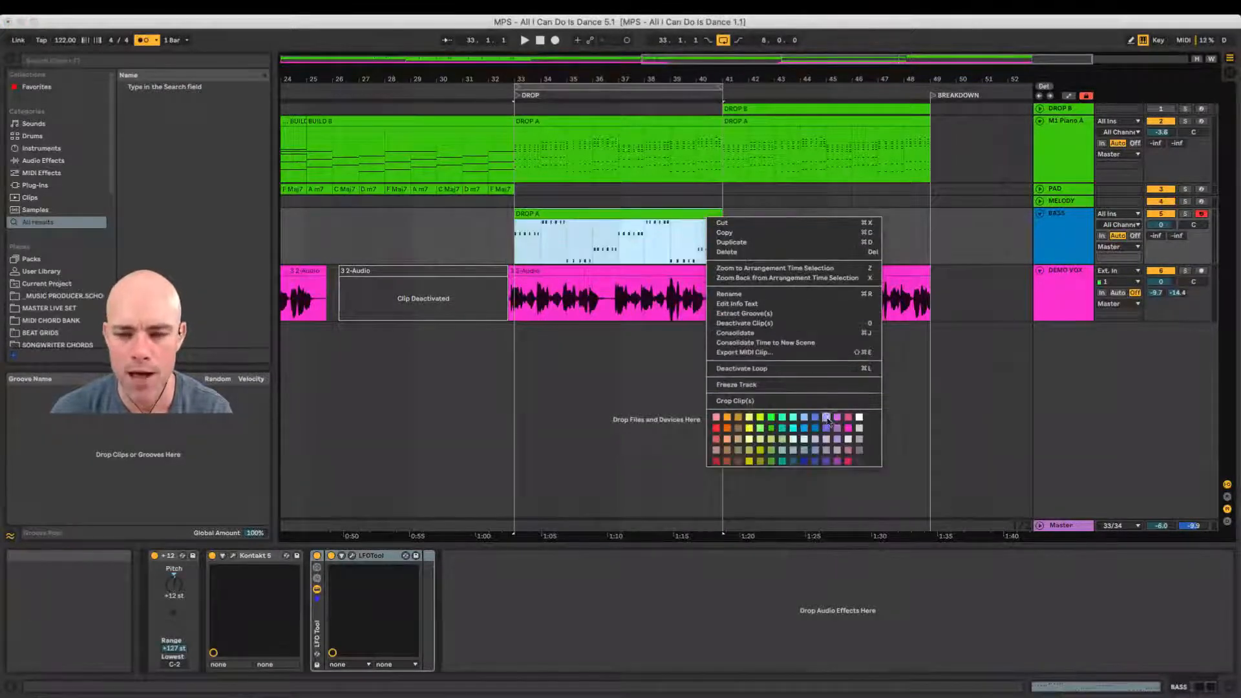
pyautogui.click(814, 432)
pyautogui.click(815, 244)
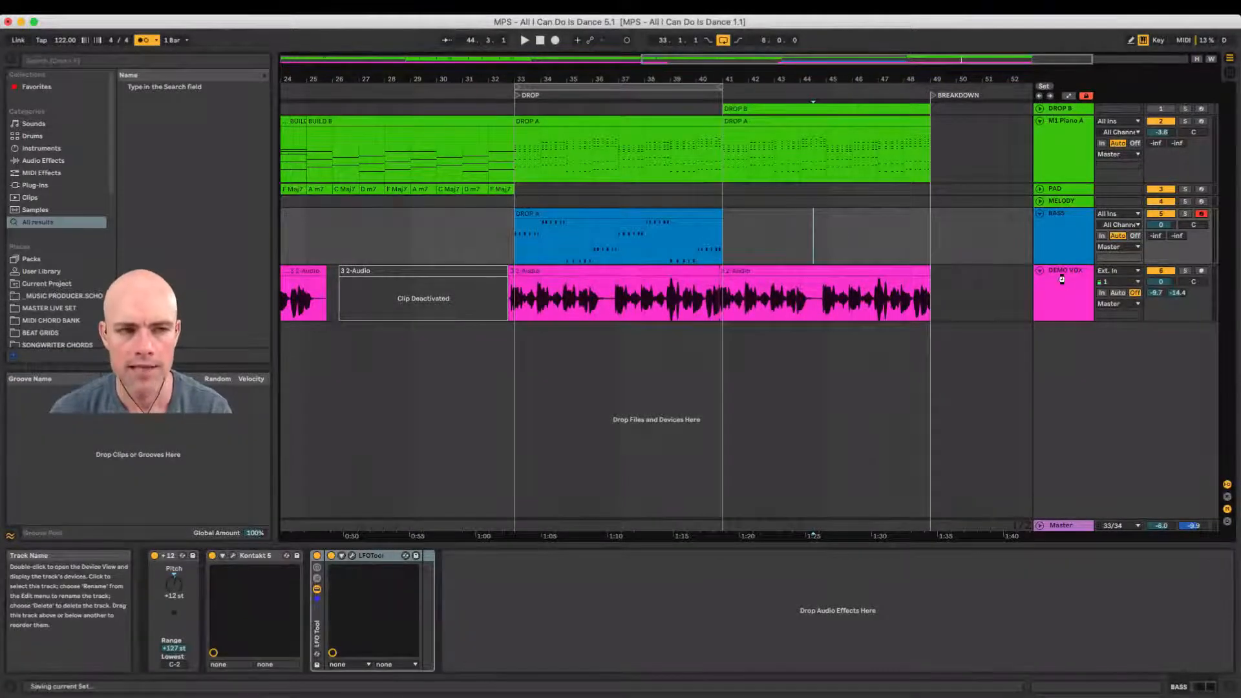
# Step: Search the browser for "matt drums" and "matt kick", and check several of the kick results, including Kick FatMattBreak.wav
pyautogui.press('super+f')
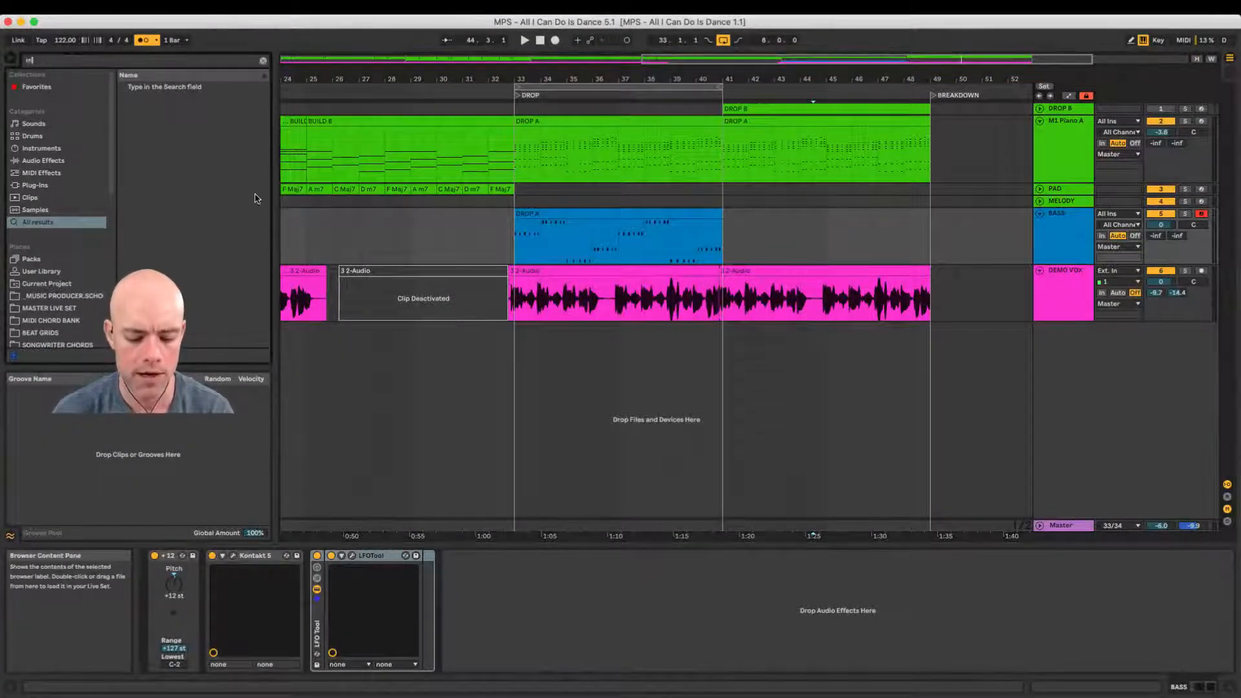
pyautogui.write('matt drums')
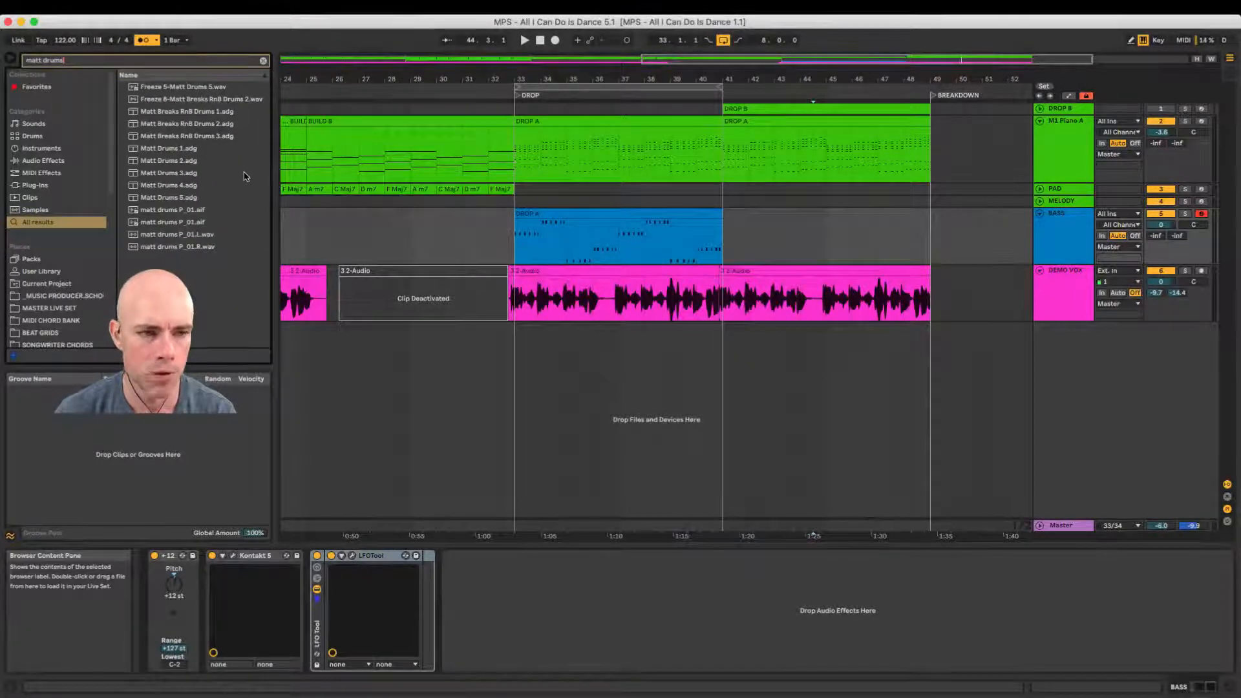
pyautogui.press('BackSpace')
pyautogui.press('BackSpace')
pyautogui.press('BackSpace')
pyautogui.press('BackSpace')
pyautogui.press('BackSpace')
pyautogui.write('kick')
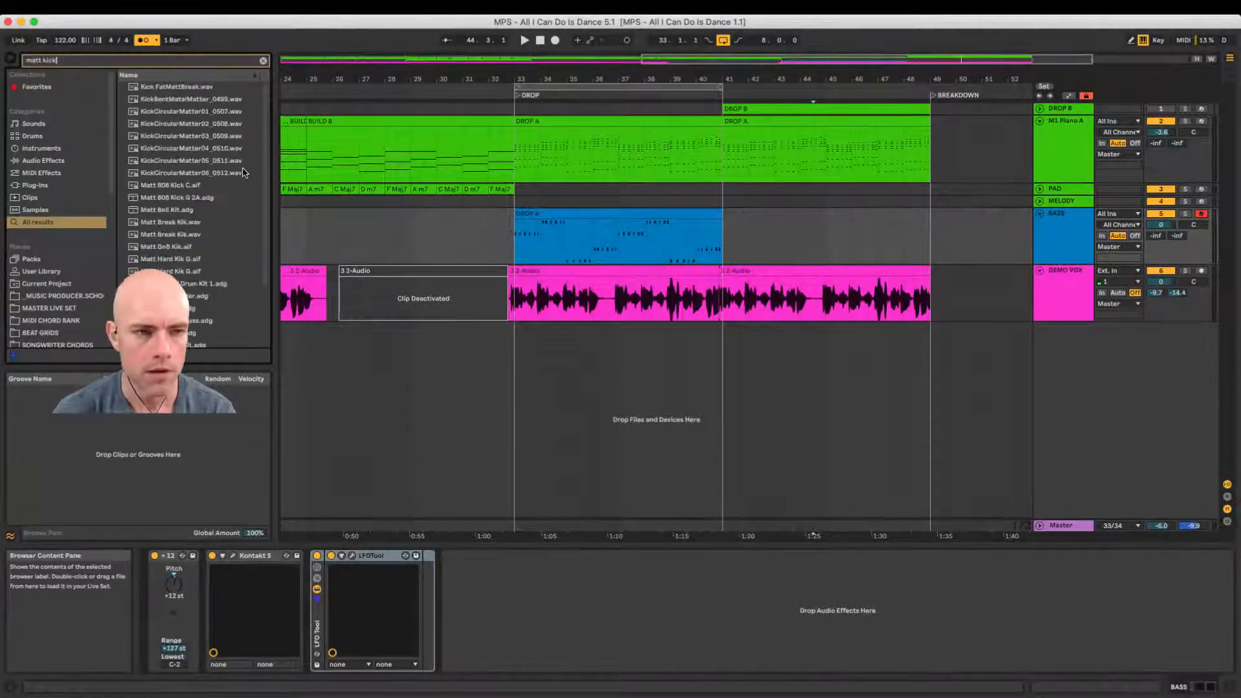
pyautogui.click(188, 100)
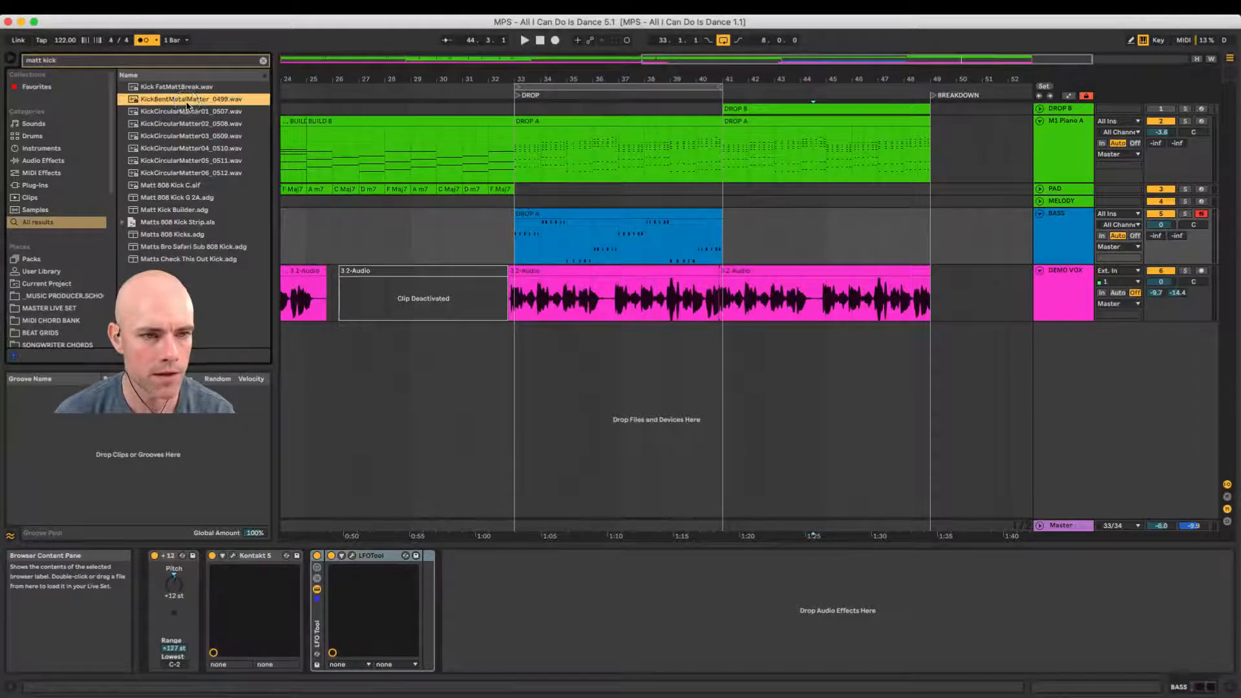
pyautogui.click(186, 211)
pyautogui.click(185, 234)
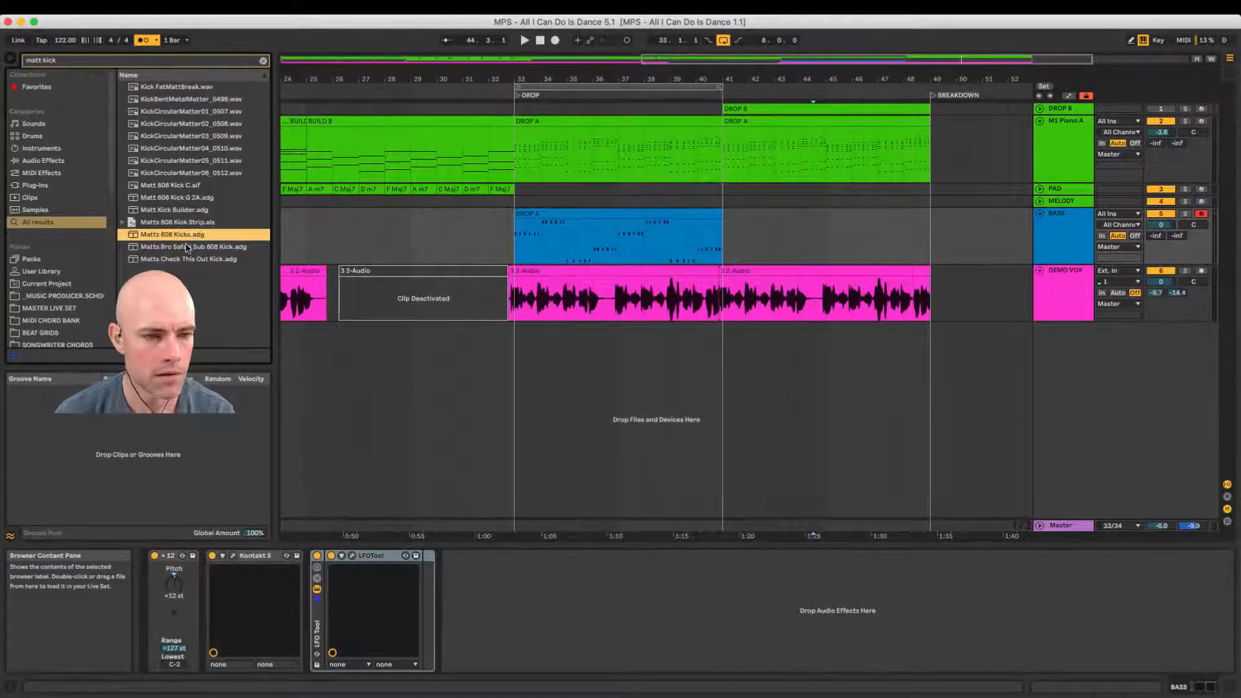
pyautogui.click(184, 88)
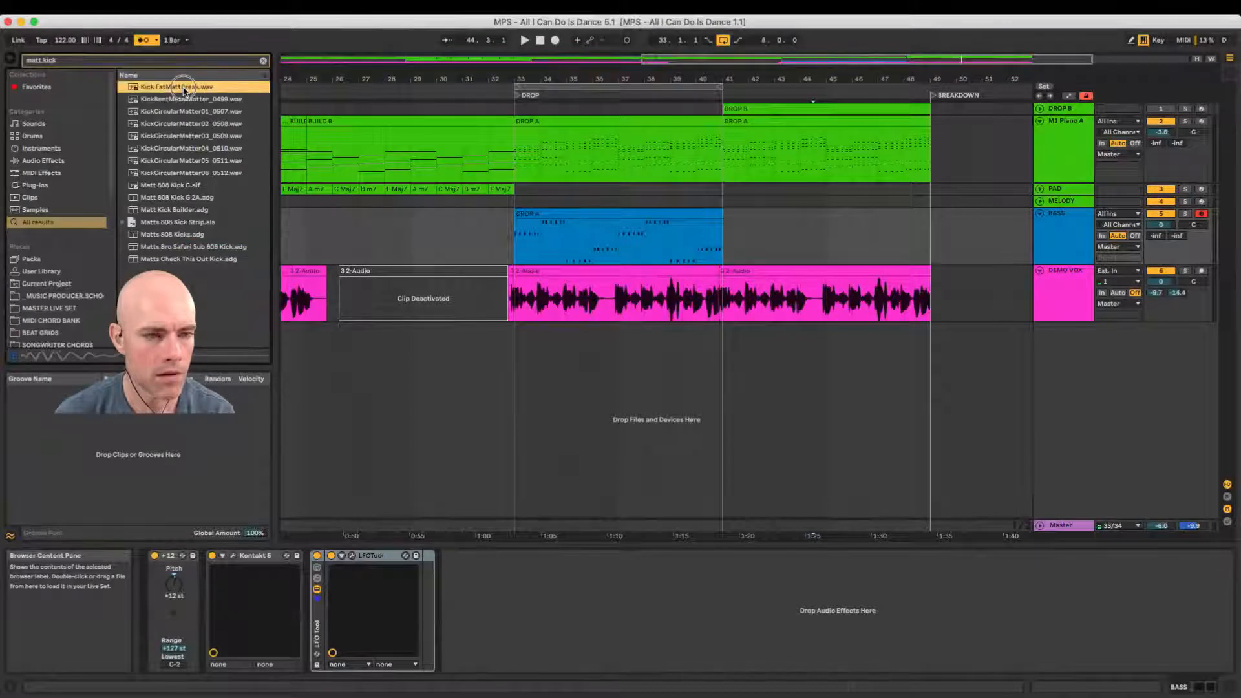
# Step: Search for "matt drums" and load Matt Drums 1.adg onto a new, unfolded track below DEMO VOX
pyautogui.click(186, 62)
pyautogui.write('drums')
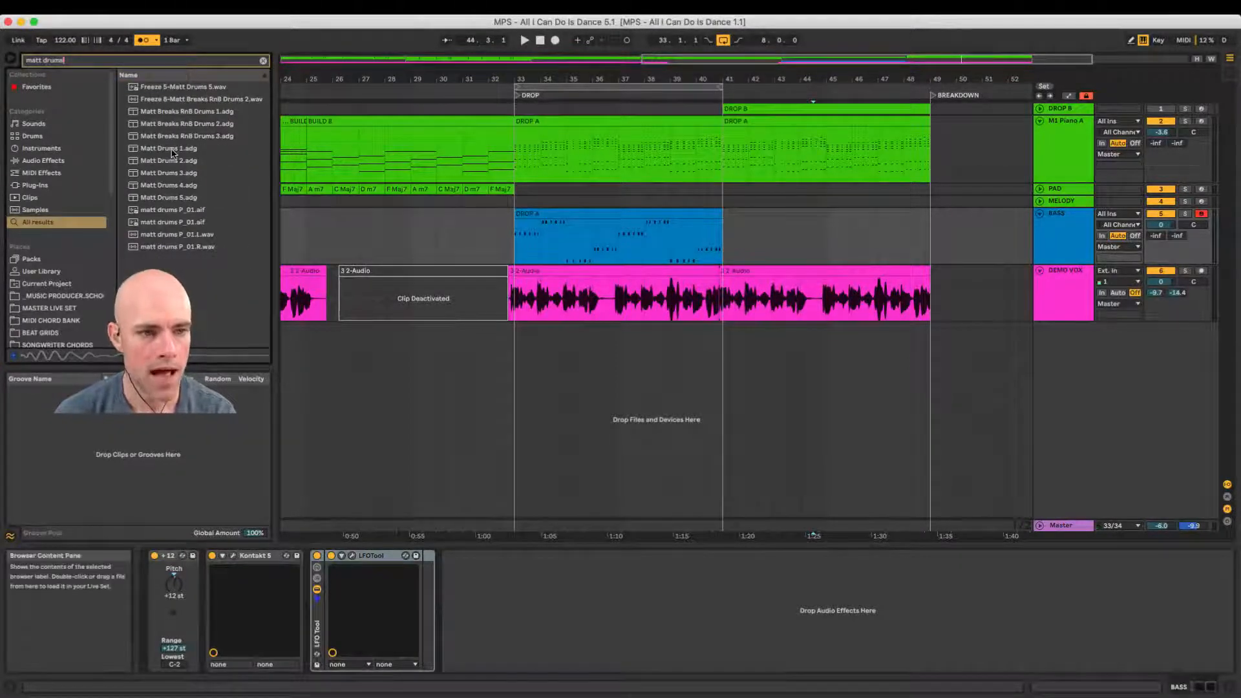
pyautogui.moveTo(172, 153); pyautogui.dragTo(536, 338)
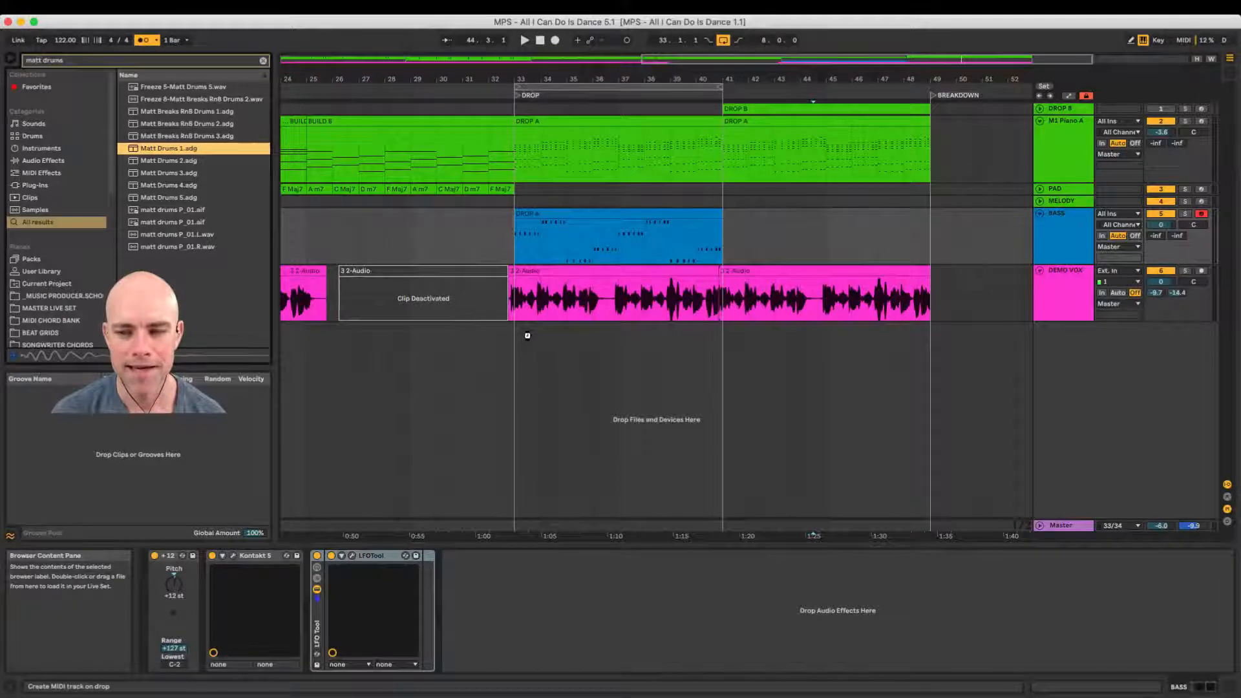
pyautogui.moveTo(526, 335); pyautogui.dragTo(526, 336)
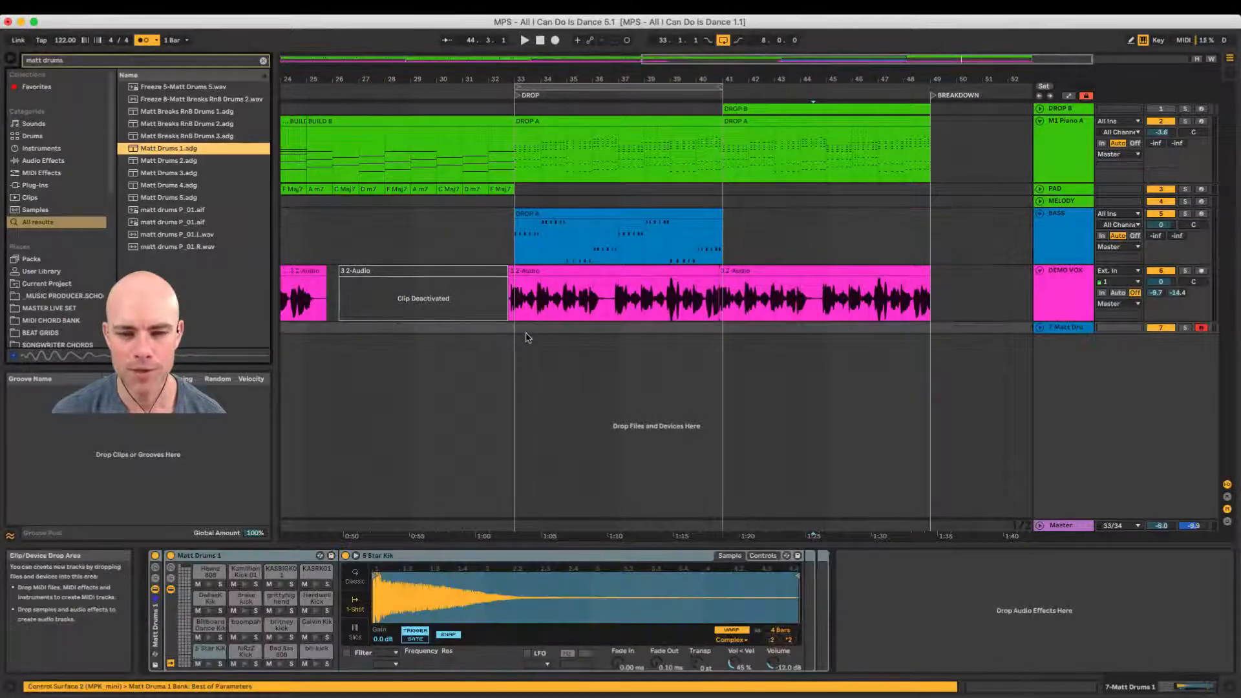
pyautogui.click(1040, 327)
pyautogui.moveTo(515, 352); pyautogui.dragTo(719, 344)
# Step: Search the browser for "sonny kick" and load Sonny Fodera Deep Kick B.adg onto a new track below the Matt Drums 1 track
pyautogui.press('super+f')
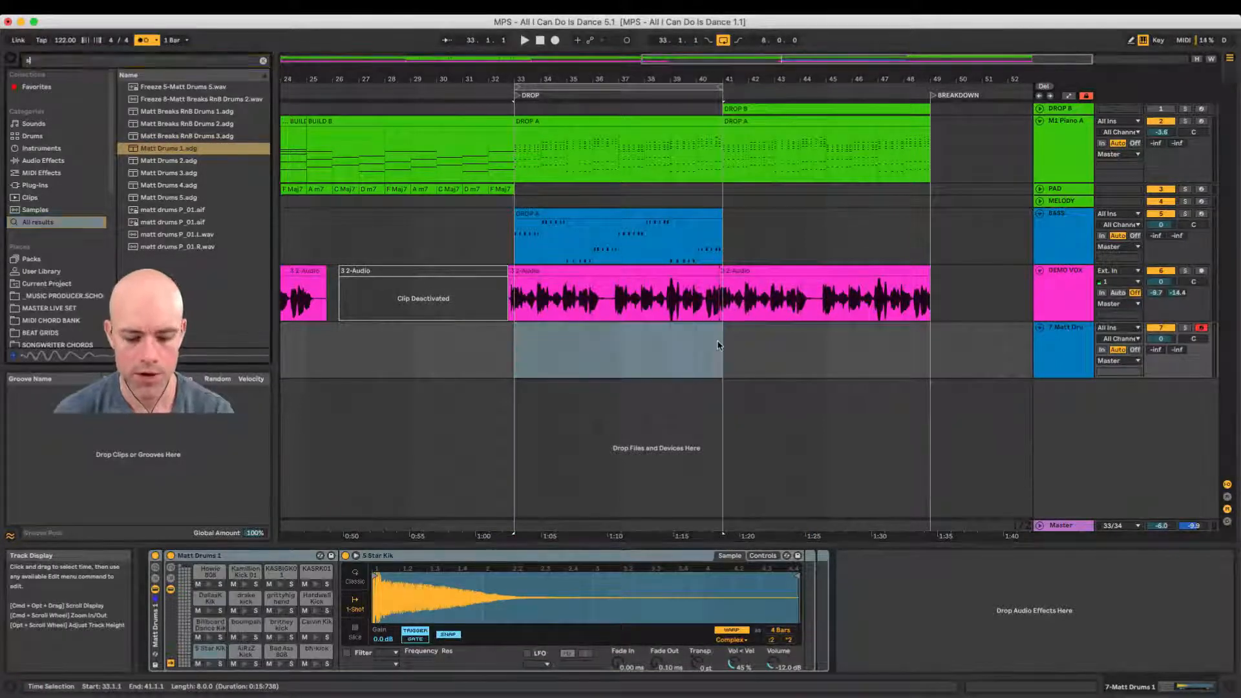
pyautogui.write('sonny kick')
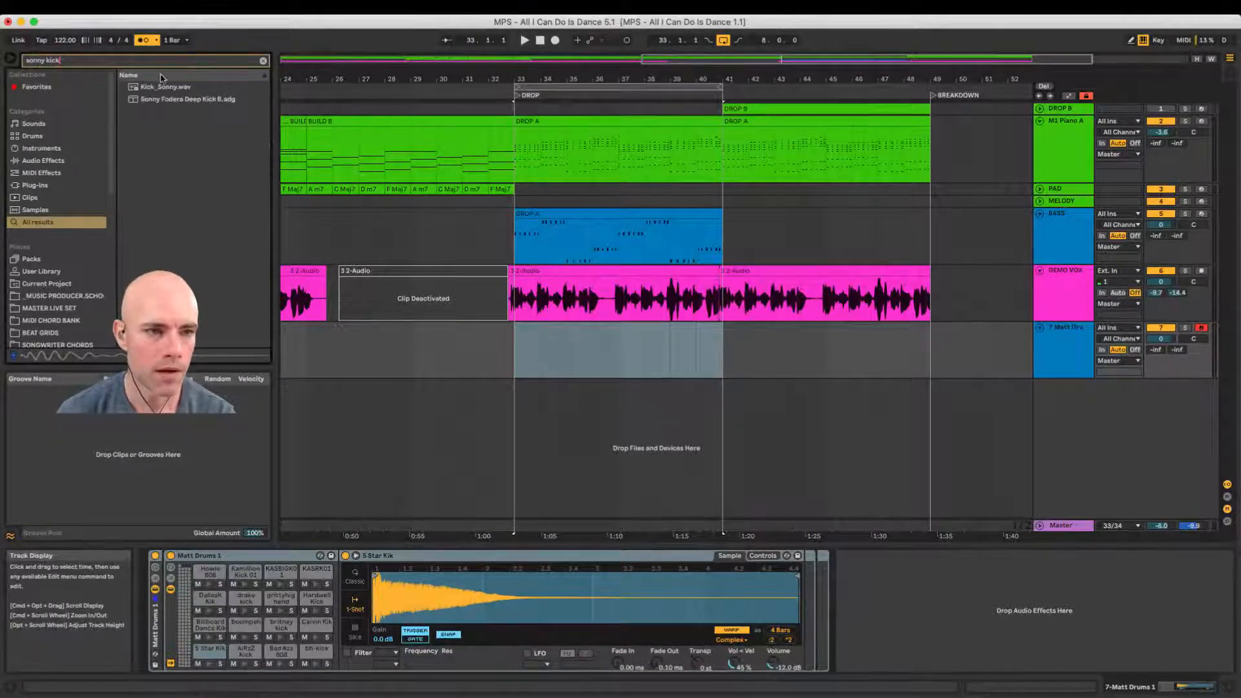
pyautogui.click(173, 89)
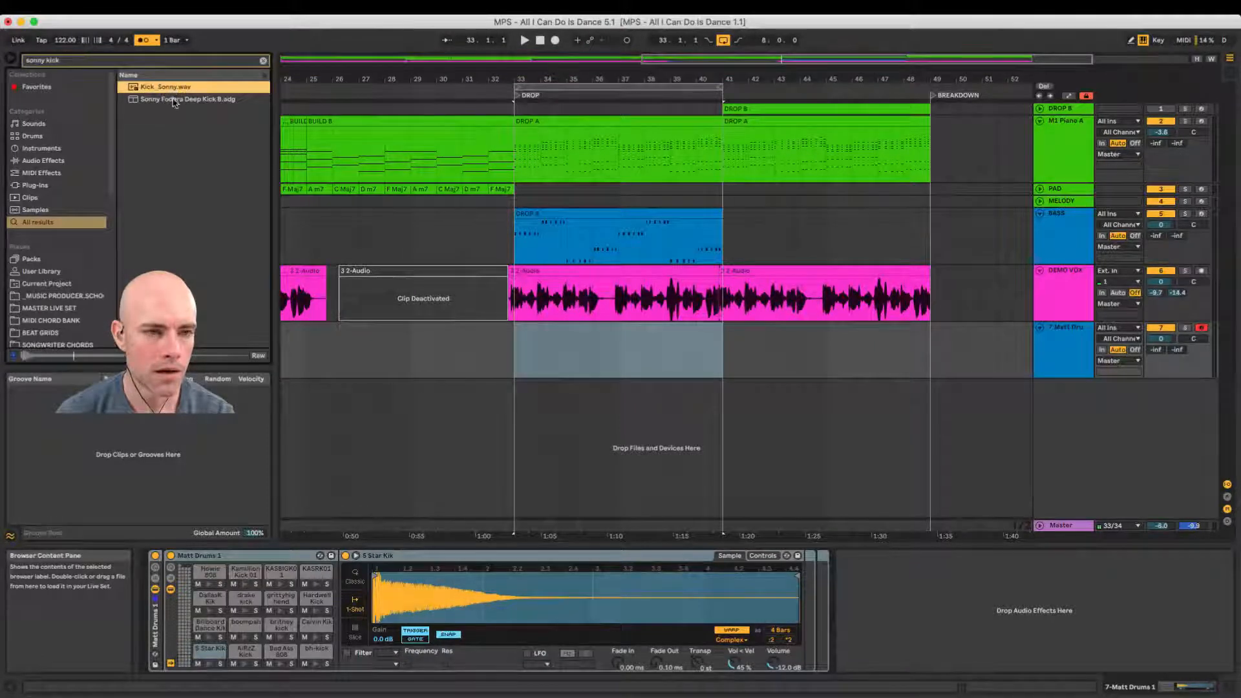
pyautogui.click(175, 101)
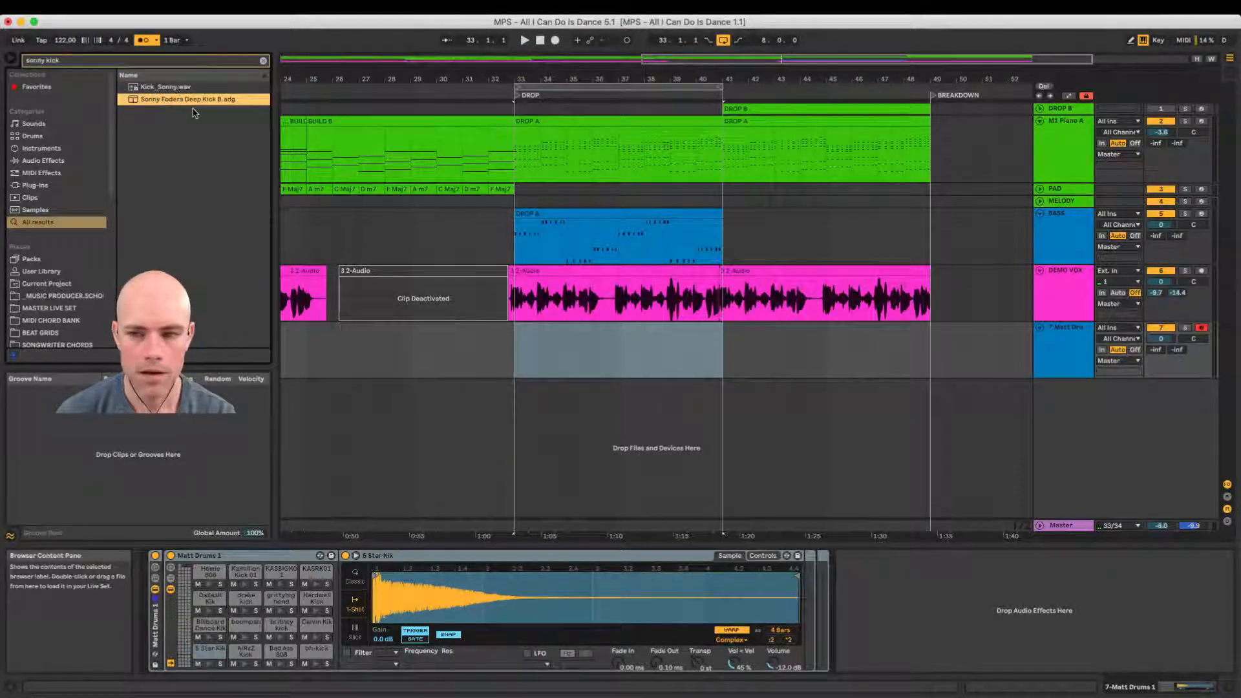
pyautogui.moveTo(363, 209); pyautogui.dragTo(619, 415)
# Step: Arm the Matt Drums 1 track and play a few of its kick sounds from the computer keyboard
pyautogui.click(1067, 330)
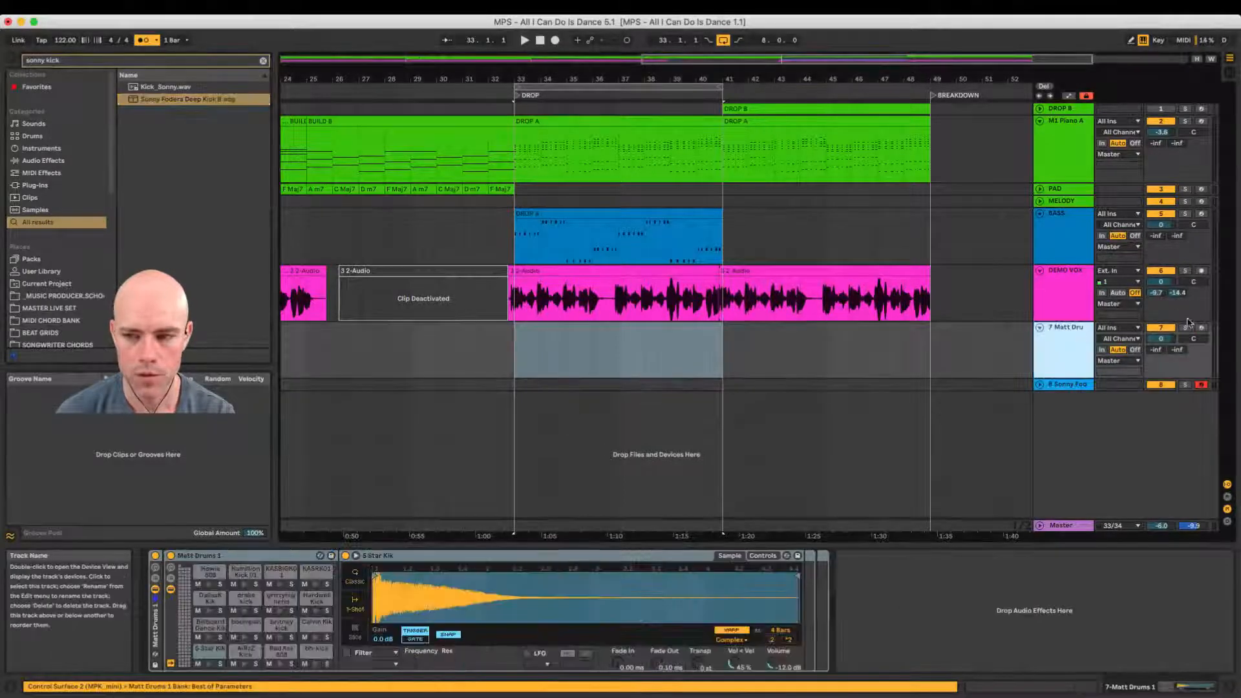
pyautogui.click(1201, 329)
pyautogui.press('a')
pyautogui.press('z')
pyautogui.press('a')
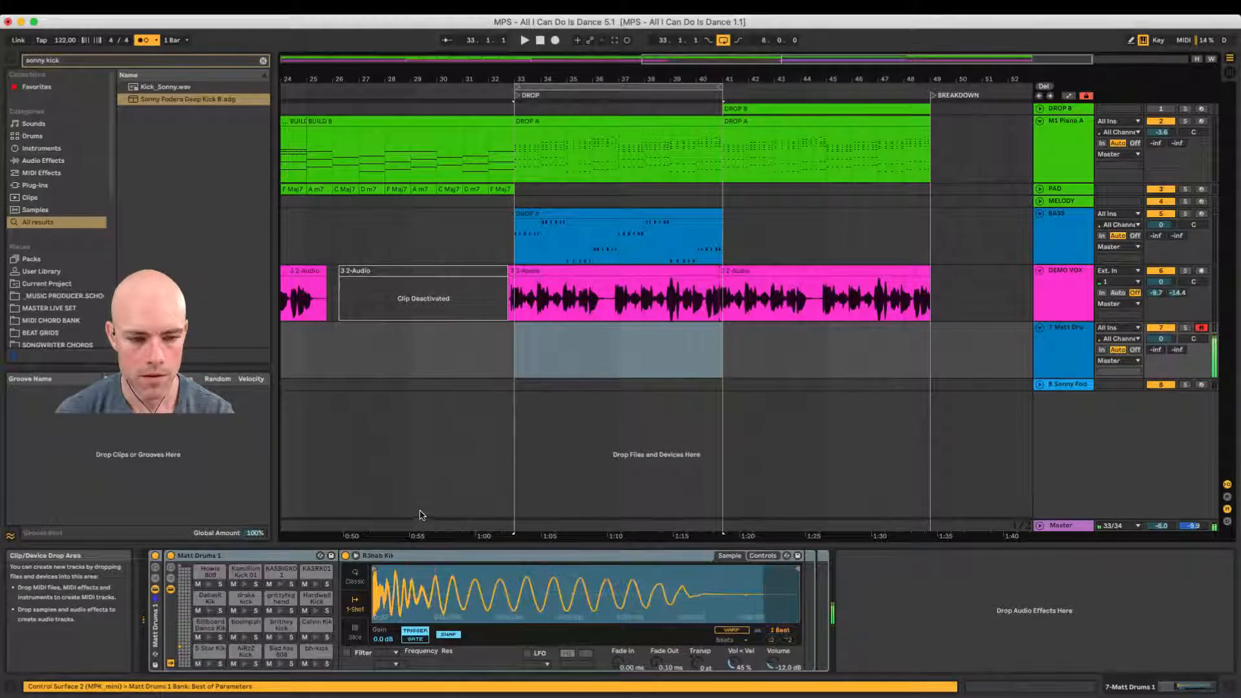
# Step: Audition the Matt Drums 1 rack's kick pads, including AiRzZ Kick, Calvin Kik, britney kick, Billboard Dance Kik and drake kick
pyautogui.click(245, 664)
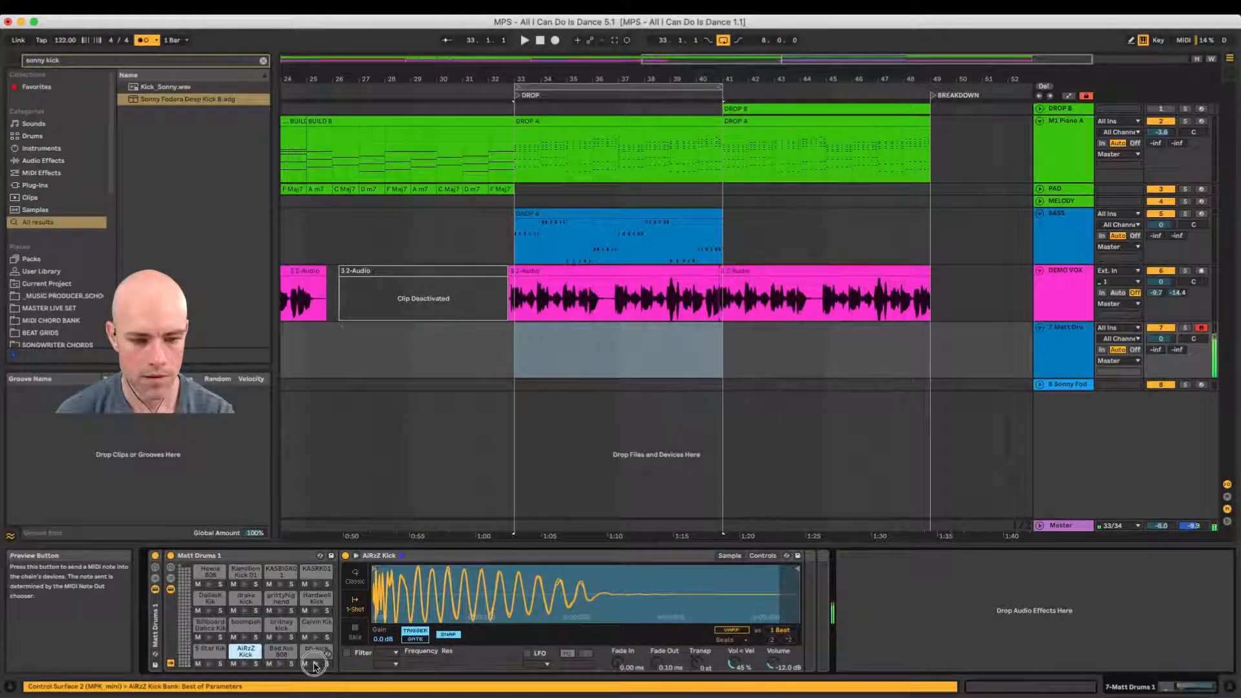
pyautogui.click(314, 638)
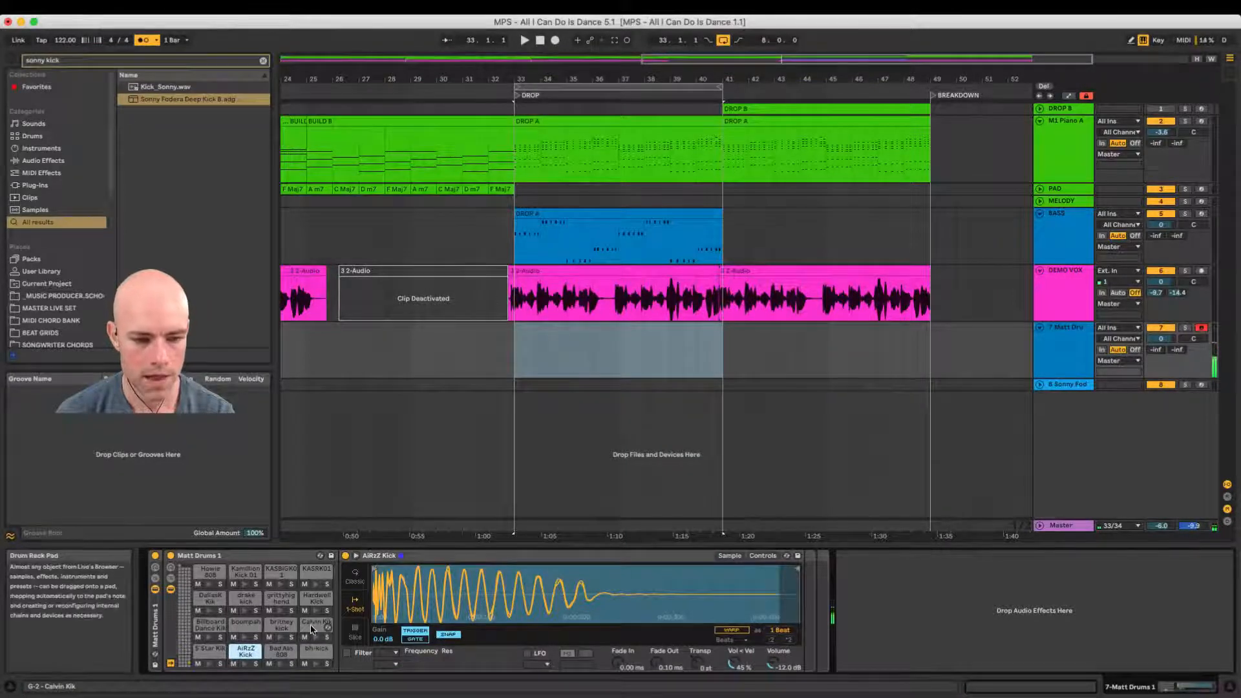
pyautogui.click(316, 625)
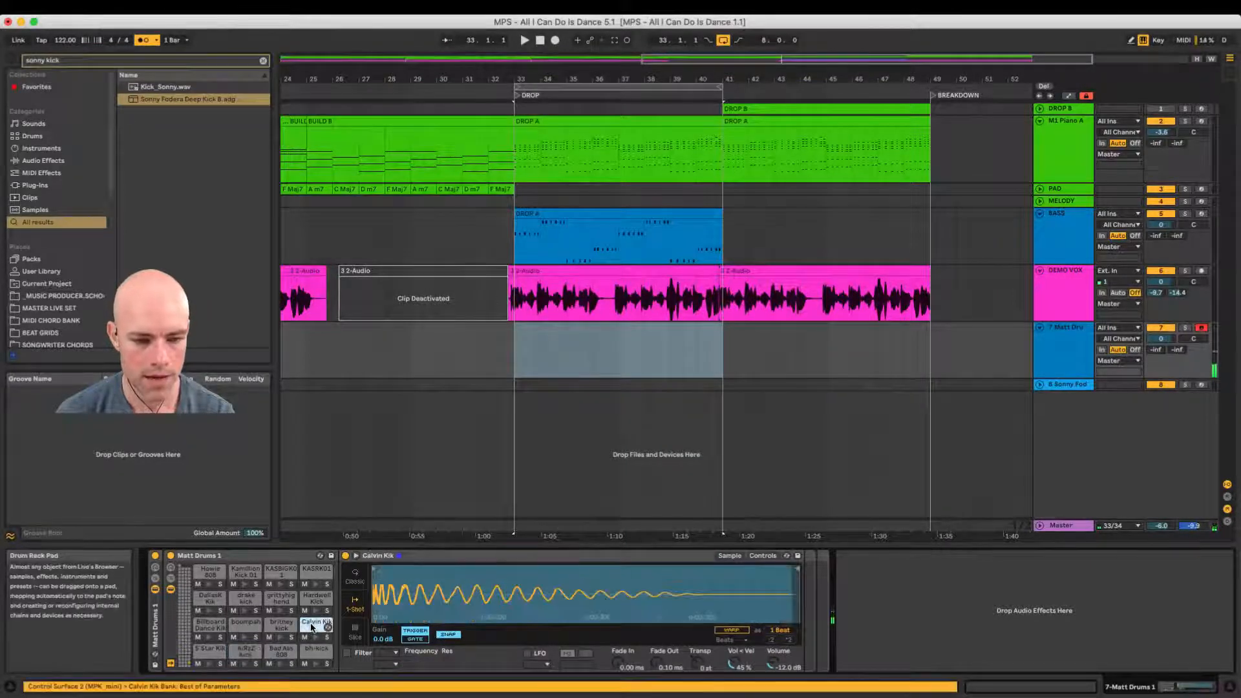
pyautogui.click(280, 637)
pyautogui.click(210, 638)
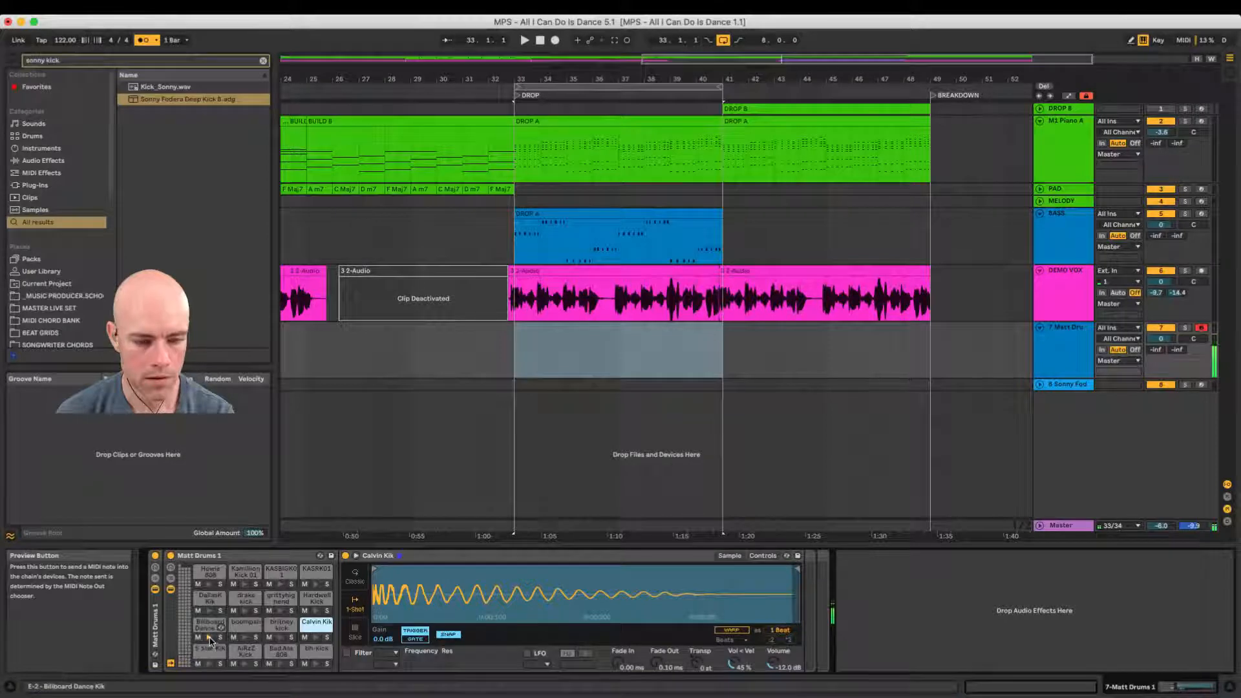
pyautogui.click(210, 638)
pyautogui.click(208, 638)
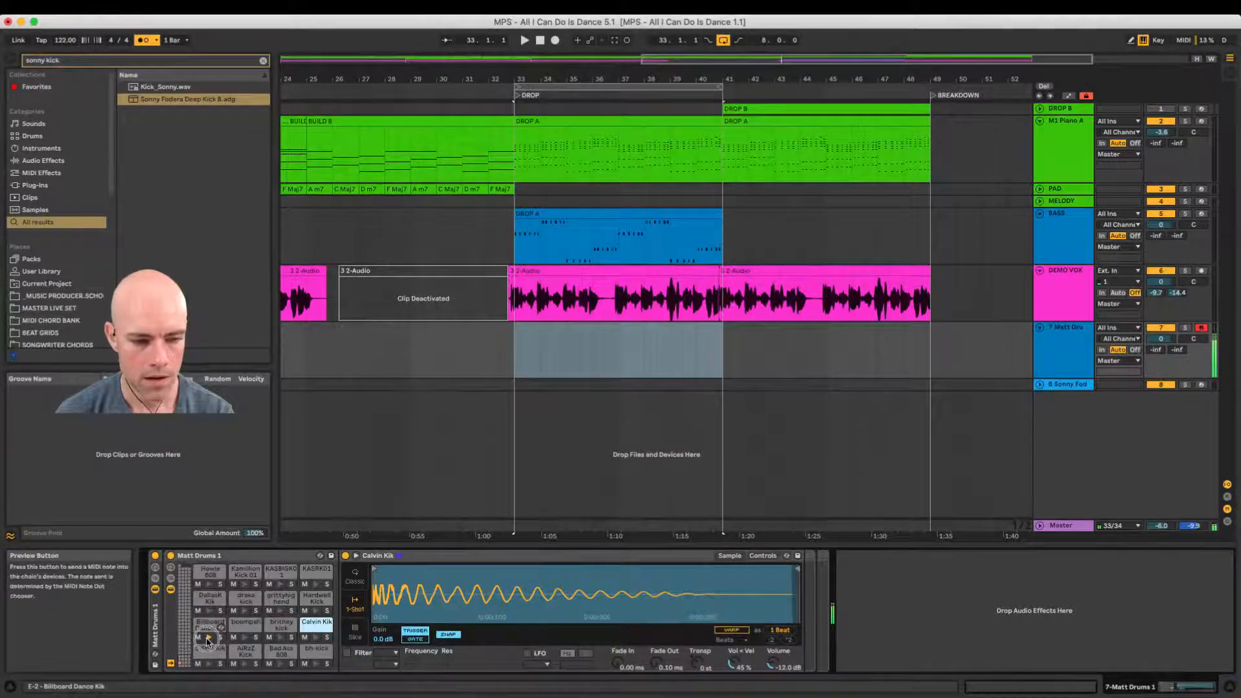
pyautogui.click(245, 610)
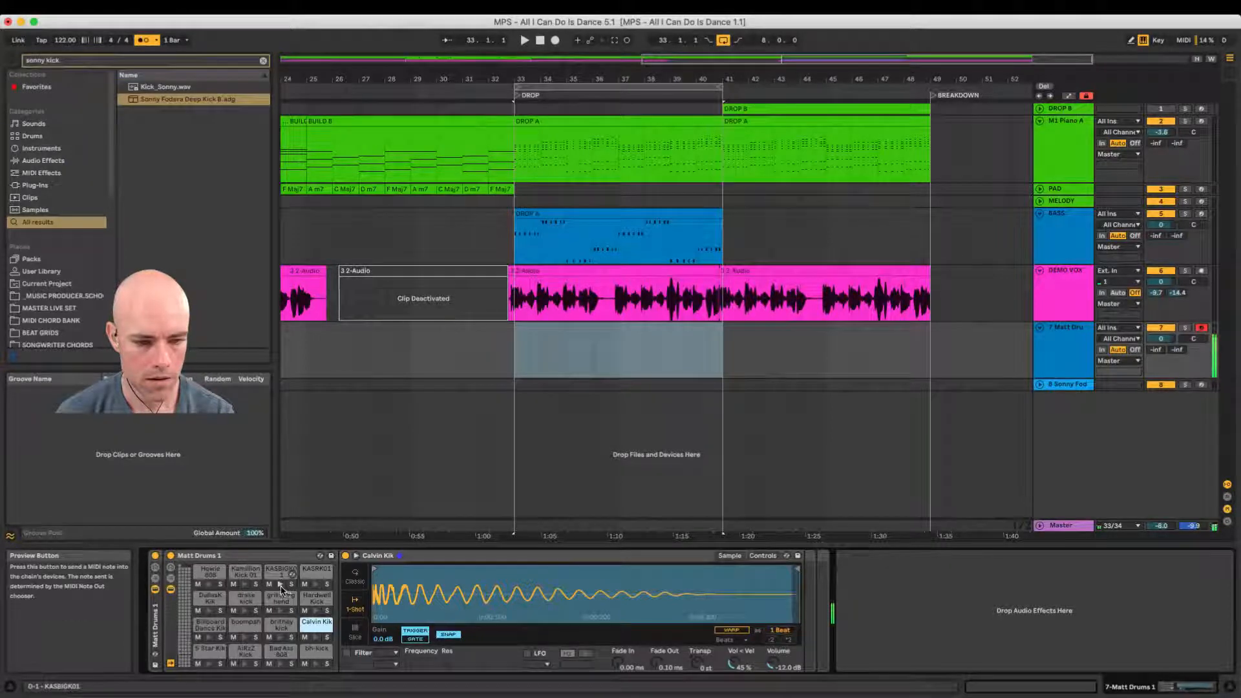
# Step: Select the Billboard Dance Kik pad and show its sample file in the browser
pyautogui.click(209, 624)
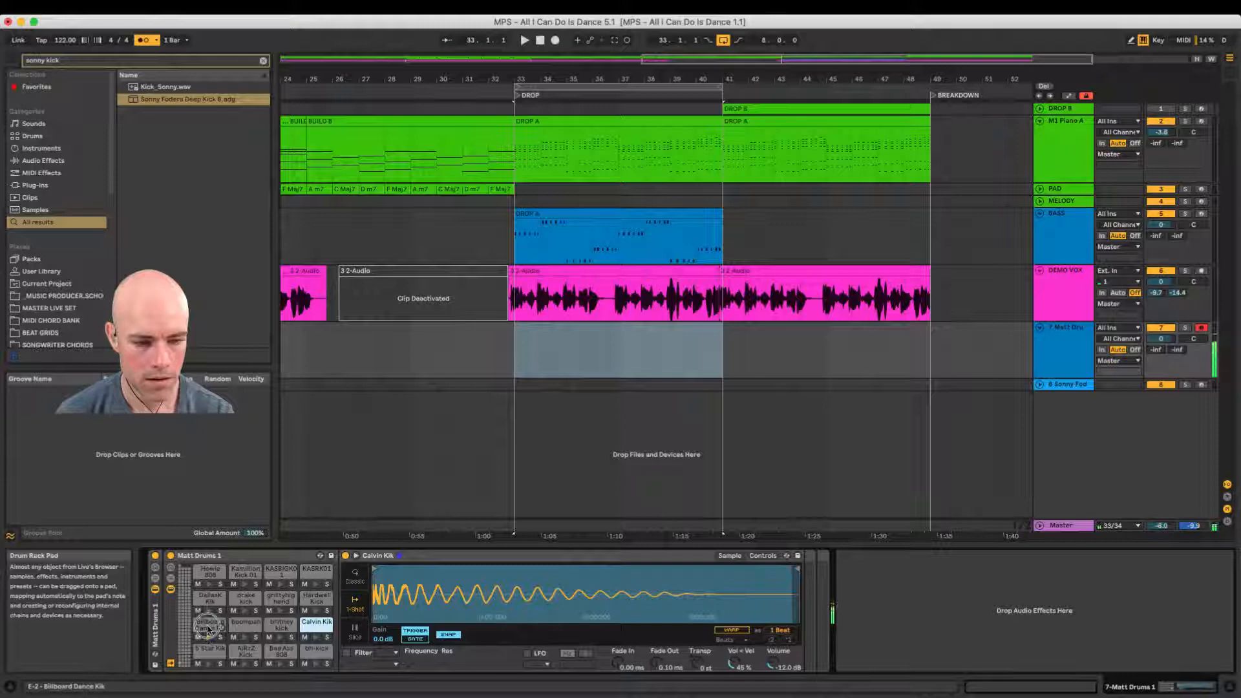
pyautogui.rightClick(444, 595)
pyautogui.click(453, 608)
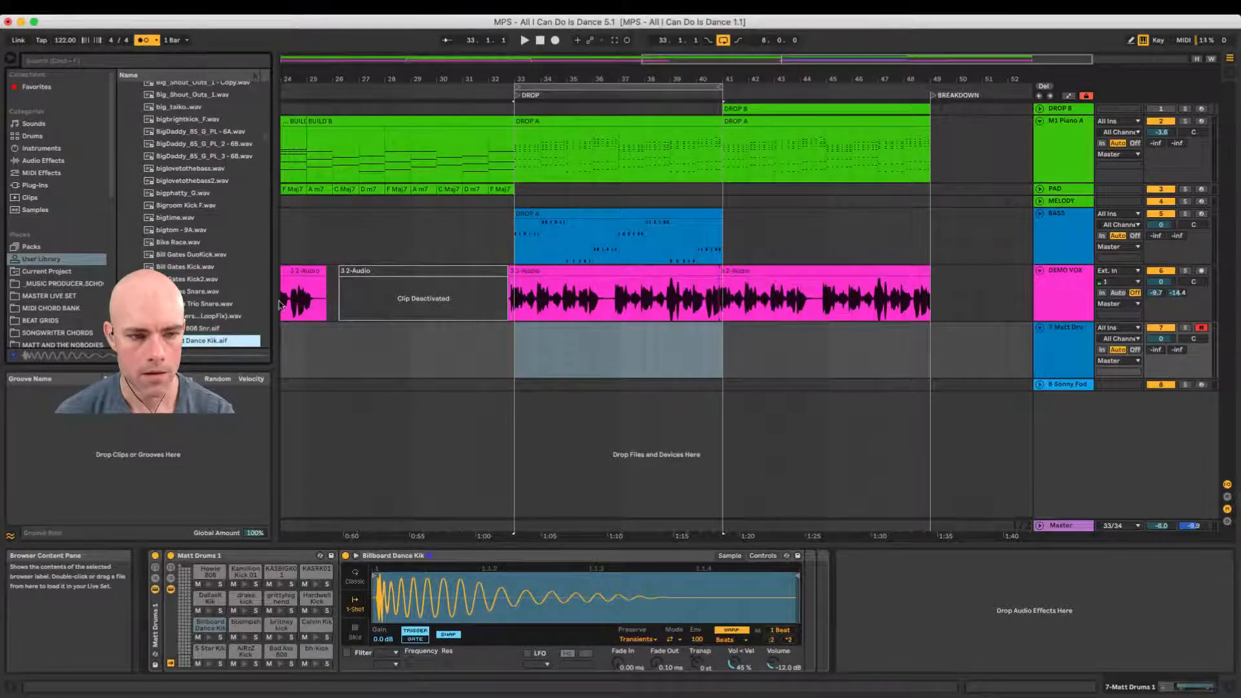
# Step: Insert a MIDI clip on the Matt Drums 1 track from bar 33 to 41, starting with a one-beat Billboard Dance Kik note
pyautogui.moveTo(516, 350); pyautogui.dragTo(722, 349)
pyautogui.press('super+shift+m')
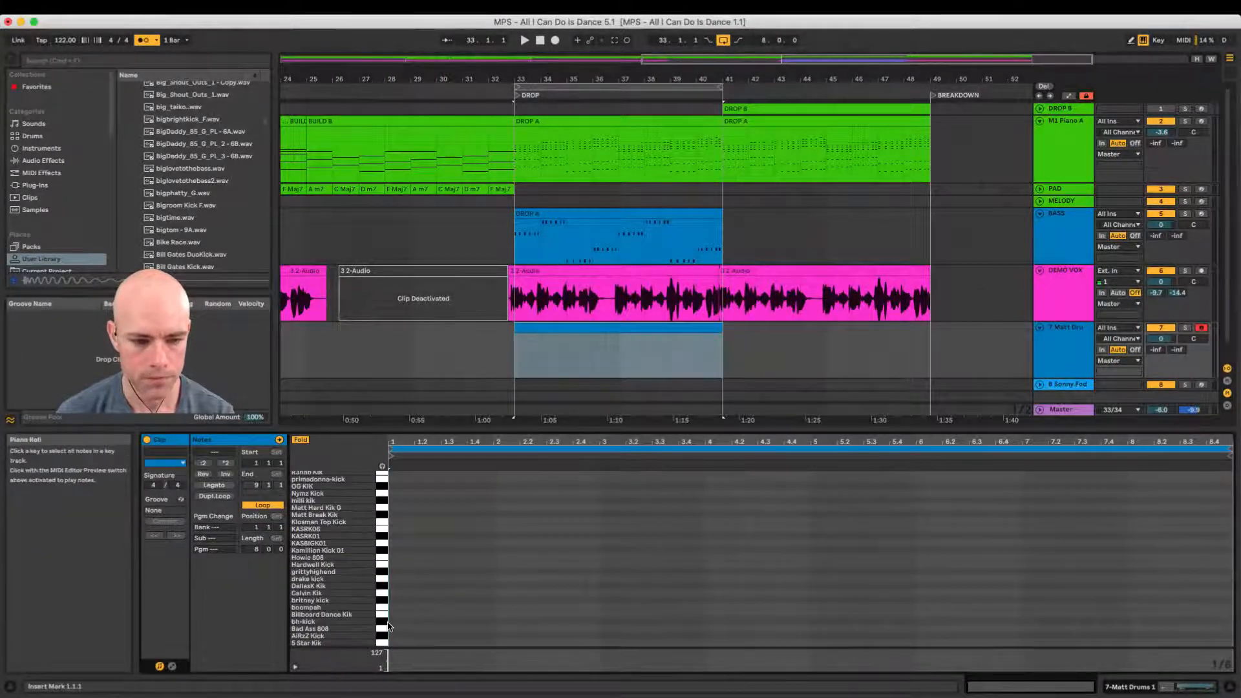
pyautogui.doubleClick(393, 614)
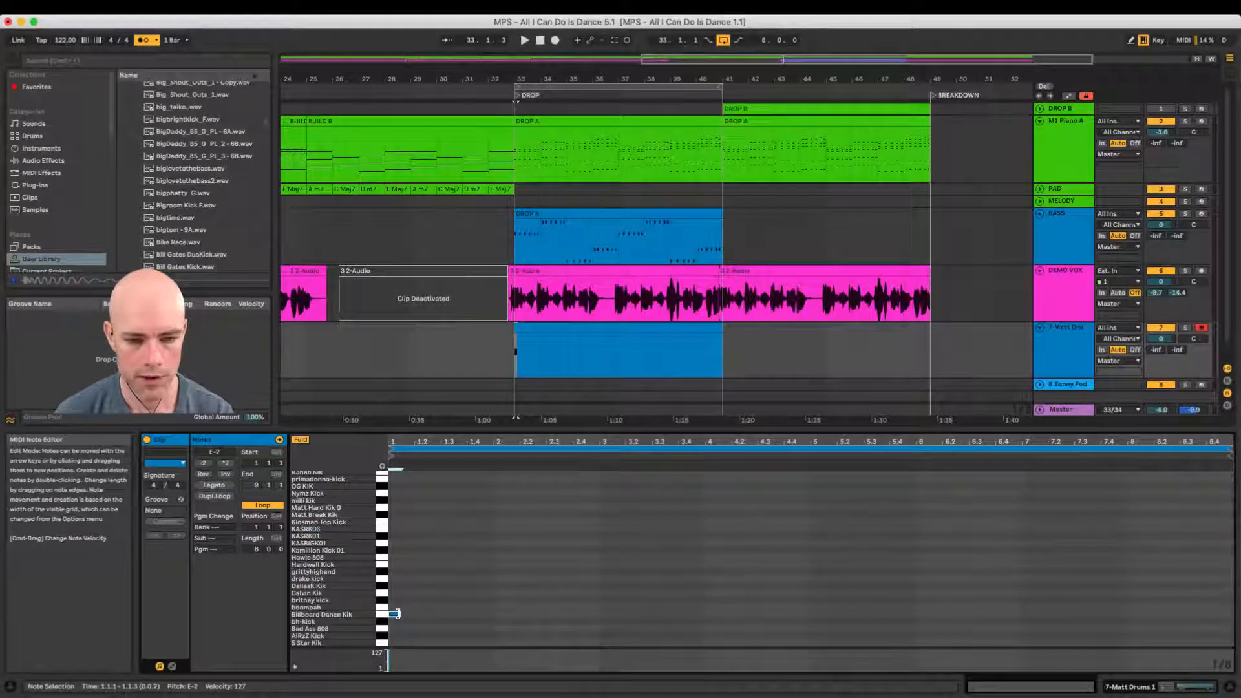
pyautogui.moveTo(397, 613); pyautogui.dragTo(413, 612)
# Step: Duplicate the Billboard Dance Kik note on every beat to fill the eight-bar clip with a four-on-the-floor pattern
pyautogui.press('super+d')
pyautogui.press('super+d')
pyautogui.press('super+d')
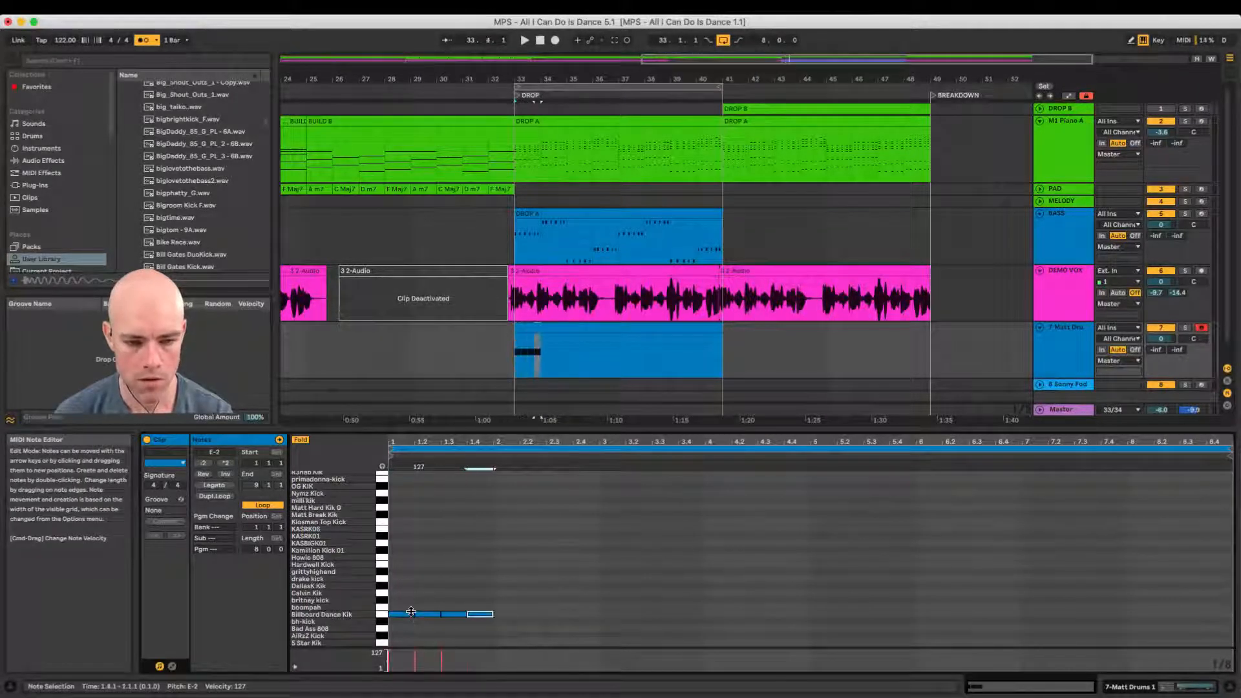
pyautogui.click(365, 615)
pyautogui.press('super+d')
pyautogui.press('super+d')
pyautogui.press('super+d')
pyautogui.press('super+d')
pyautogui.press('super+d')
pyautogui.press('super+d')
pyautogui.press('super+d')
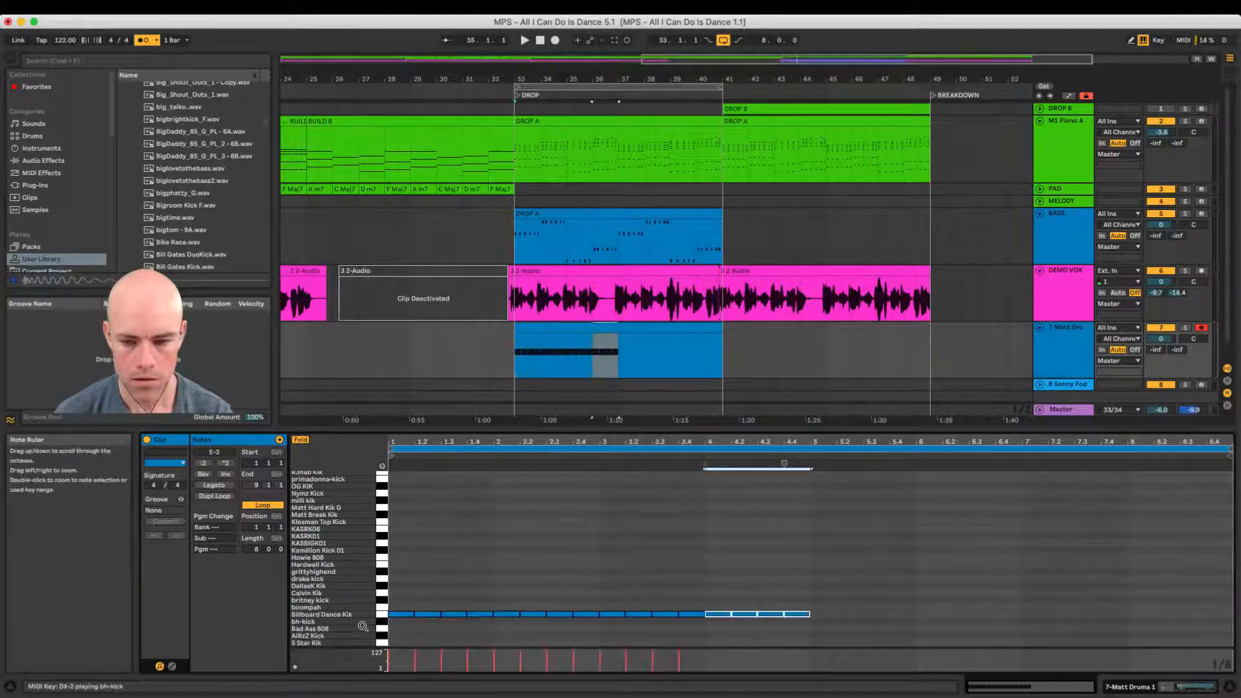
# Step: Play the drop with the metronome off and lower the Matt Drums 1 track volume to -1.9 dB
pyautogui.press('space')
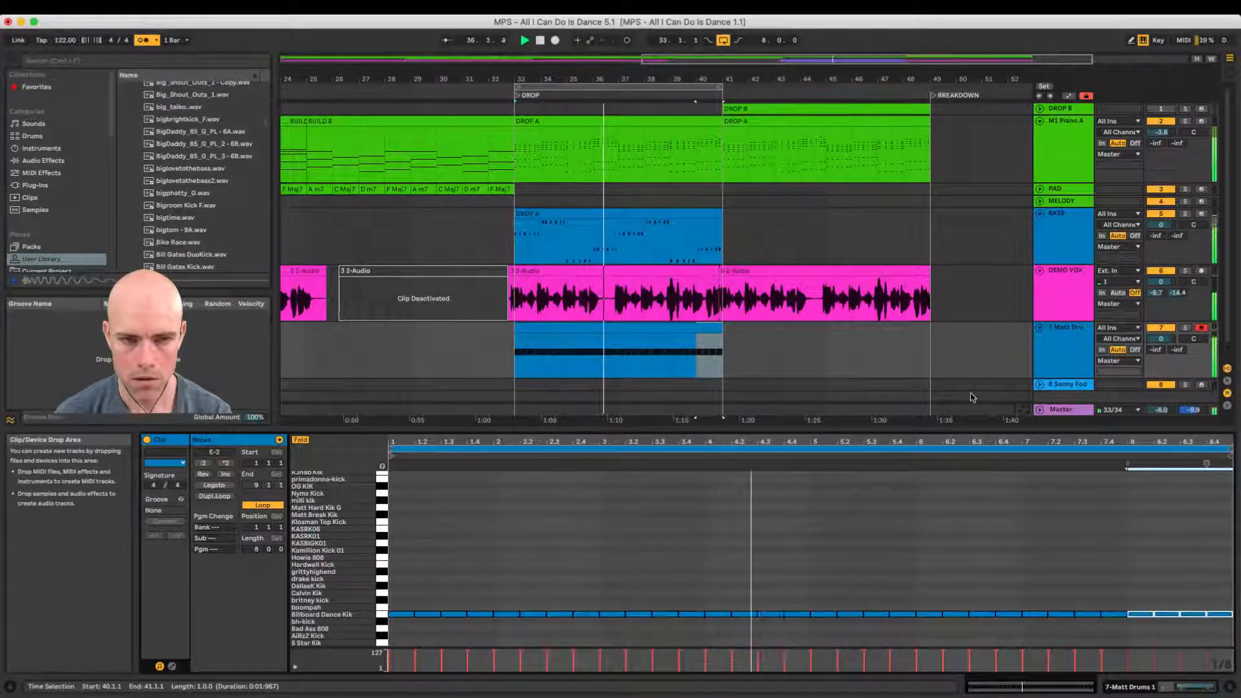
pyautogui.click(144, 40)
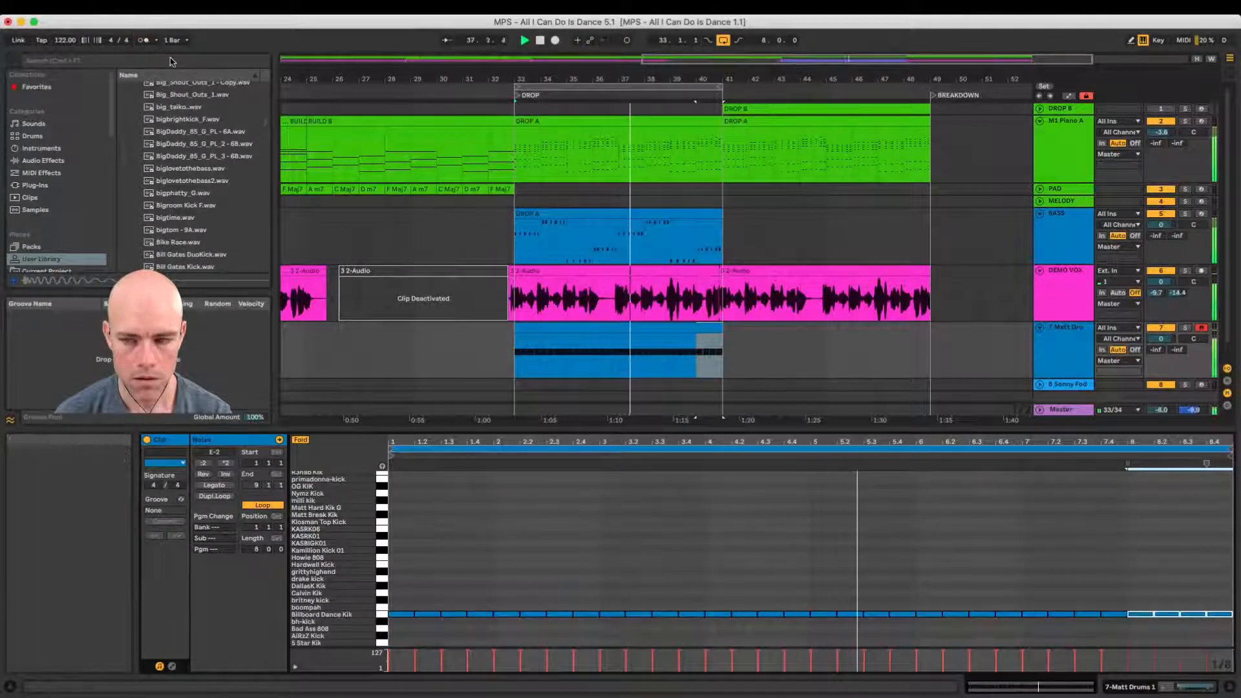
pyautogui.moveTo(1162, 338); pyautogui.dragTo(1164, 339)
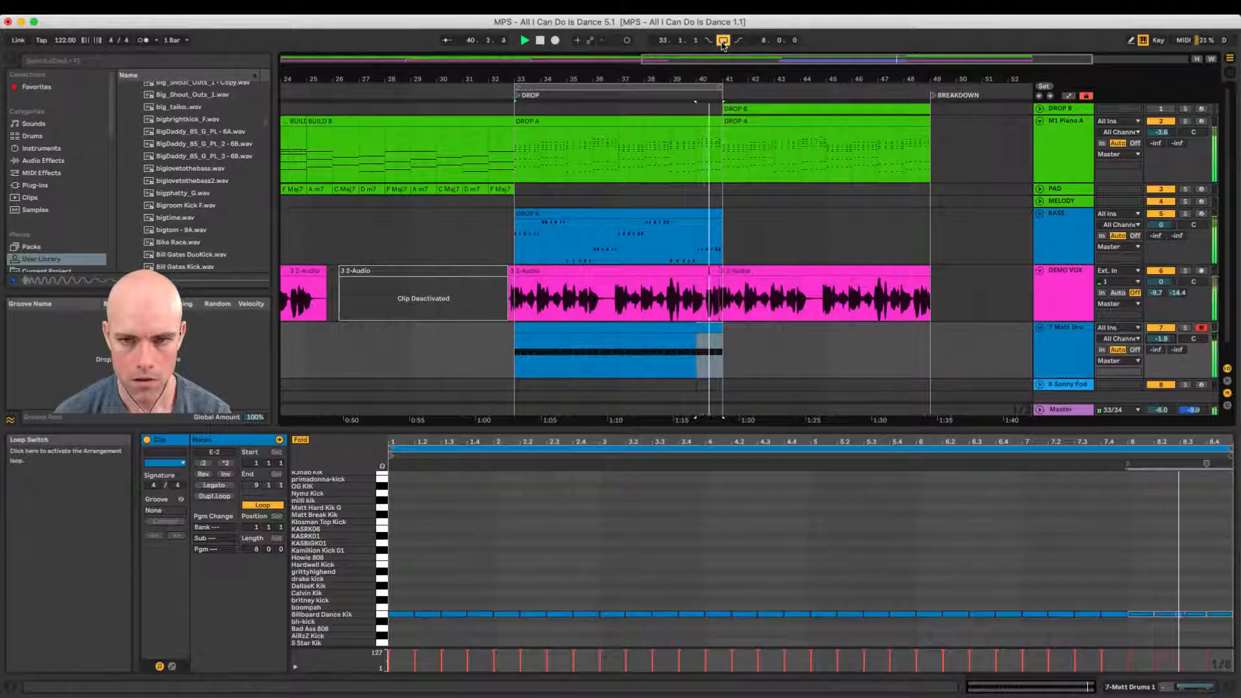
# Step: Turn off the arrangement loop and duplicate the BASS and Matt Drums 1 clips into bars 41 to 49
pyautogui.click(724, 42)
pyautogui.press('space')
pyautogui.moveTo(725, 231); pyautogui.dragTo(515, 235)
pyautogui.press('super+d')
pyautogui.click(540, 343)
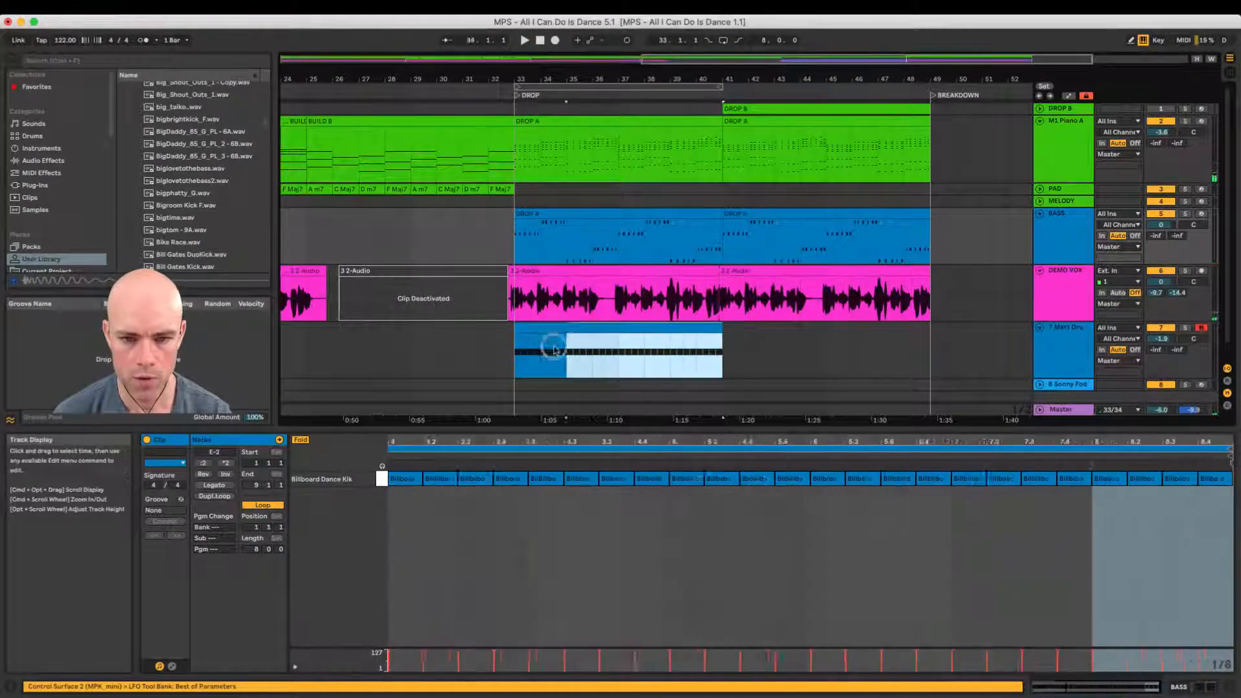
pyautogui.press('super+d')
pyautogui.press('space')
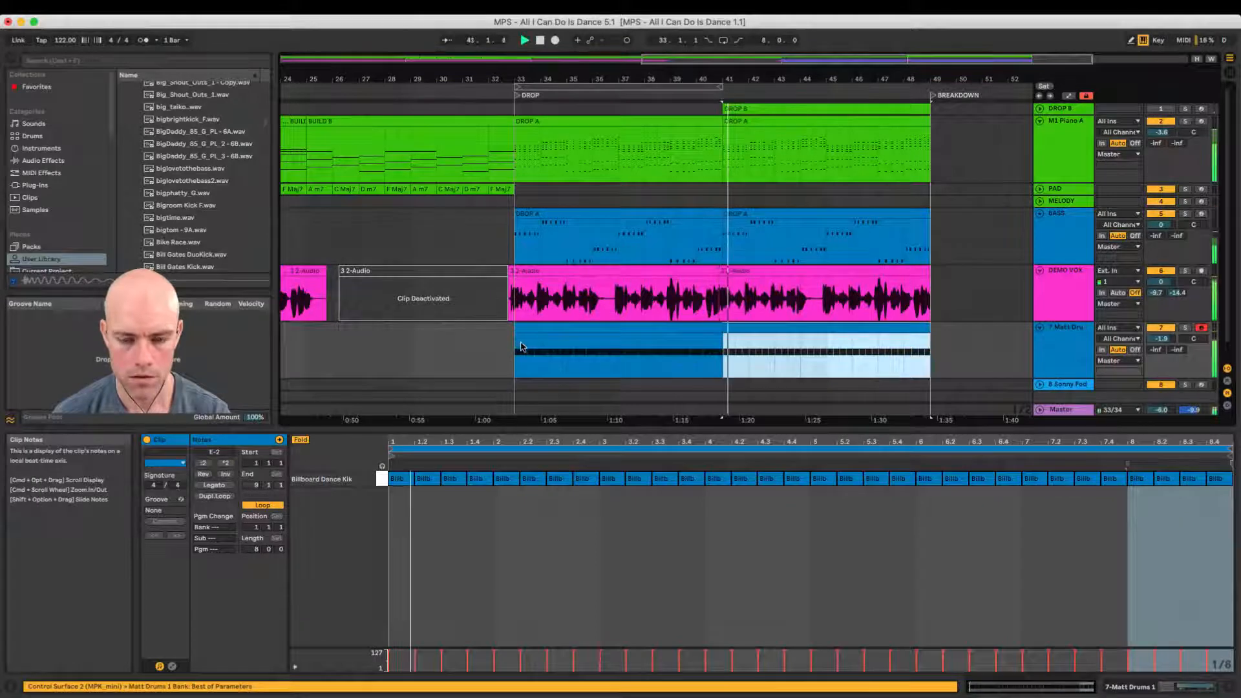
# Step: Stop playback and delete the Sonny Fodera Deep Kick track below Matt Drums 1
pyautogui.click(482, 233)
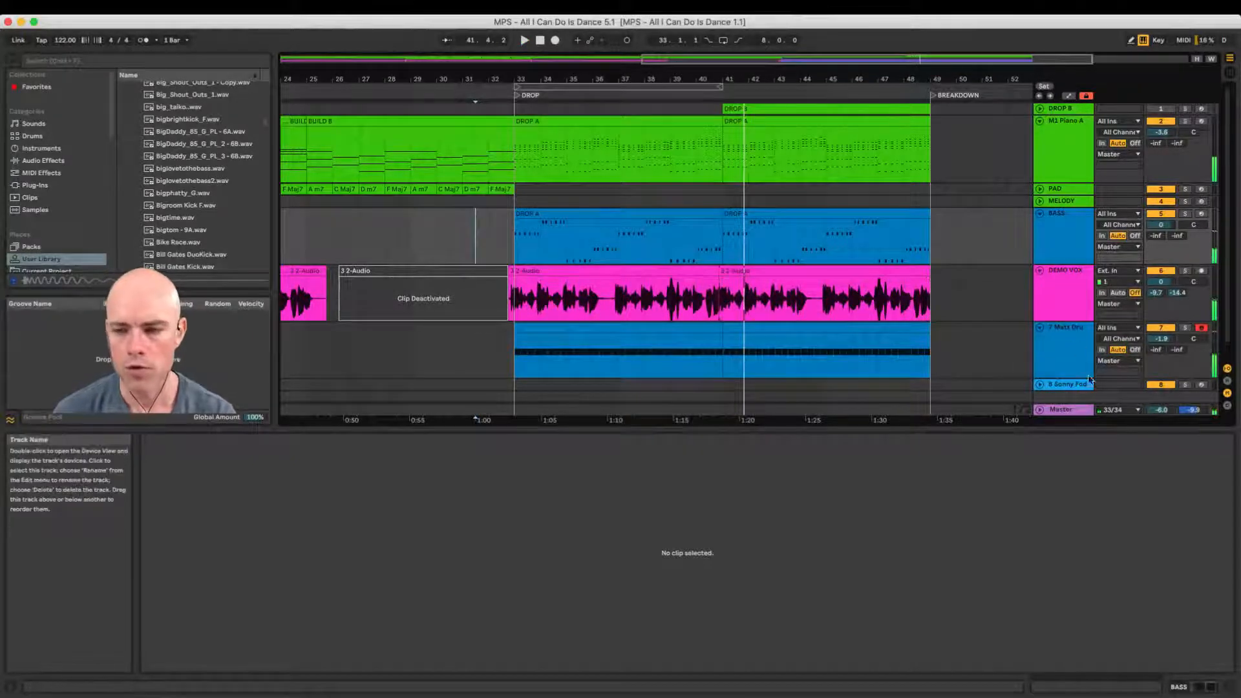
pyautogui.scroll(-1, 1008, 338)
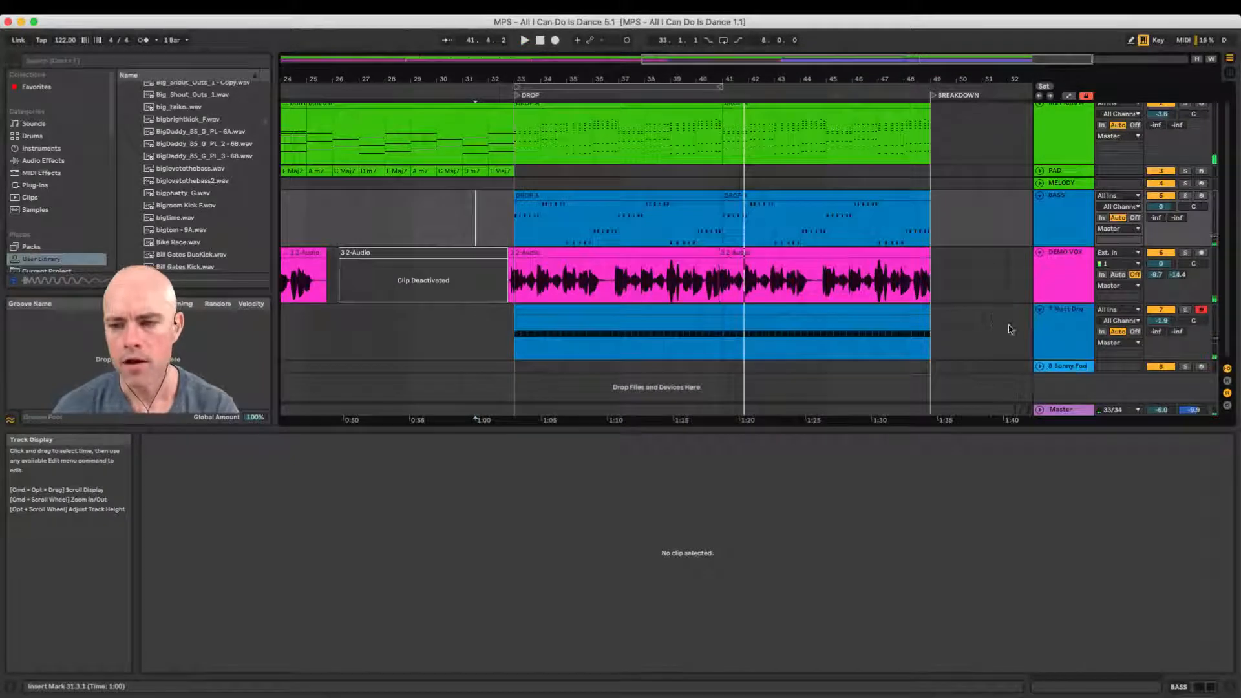
pyautogui.doubleClick(1037, 369)
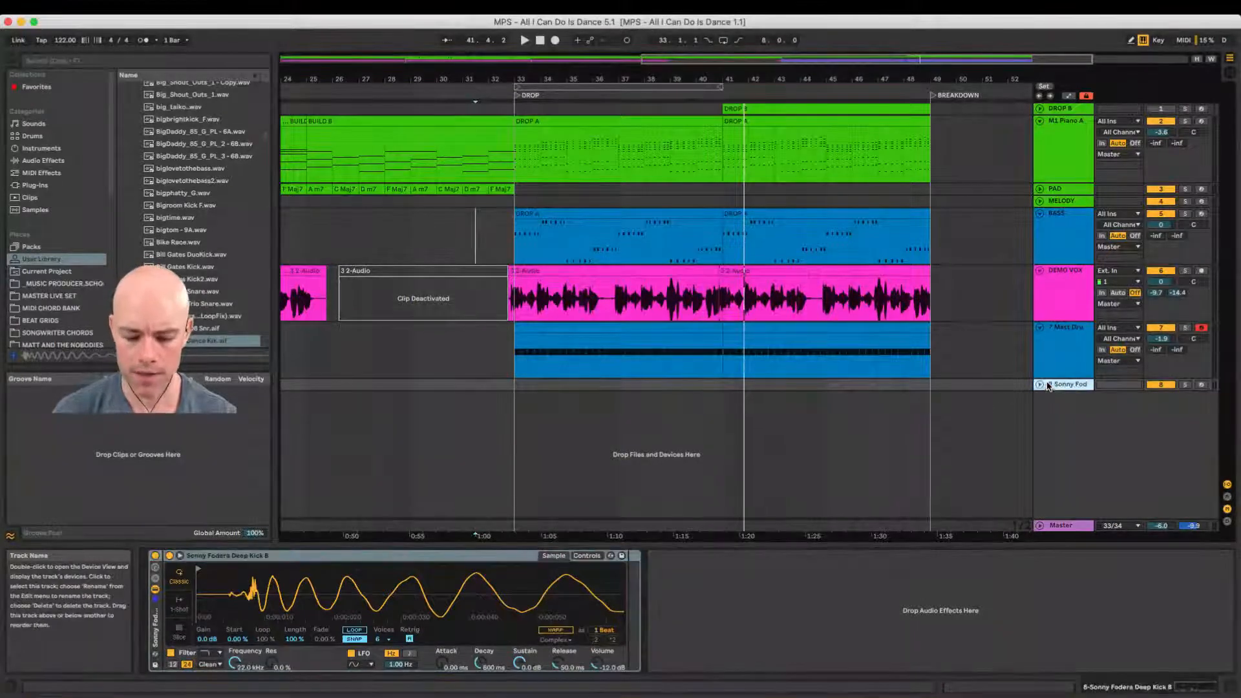
pyautogui.press('Delete')
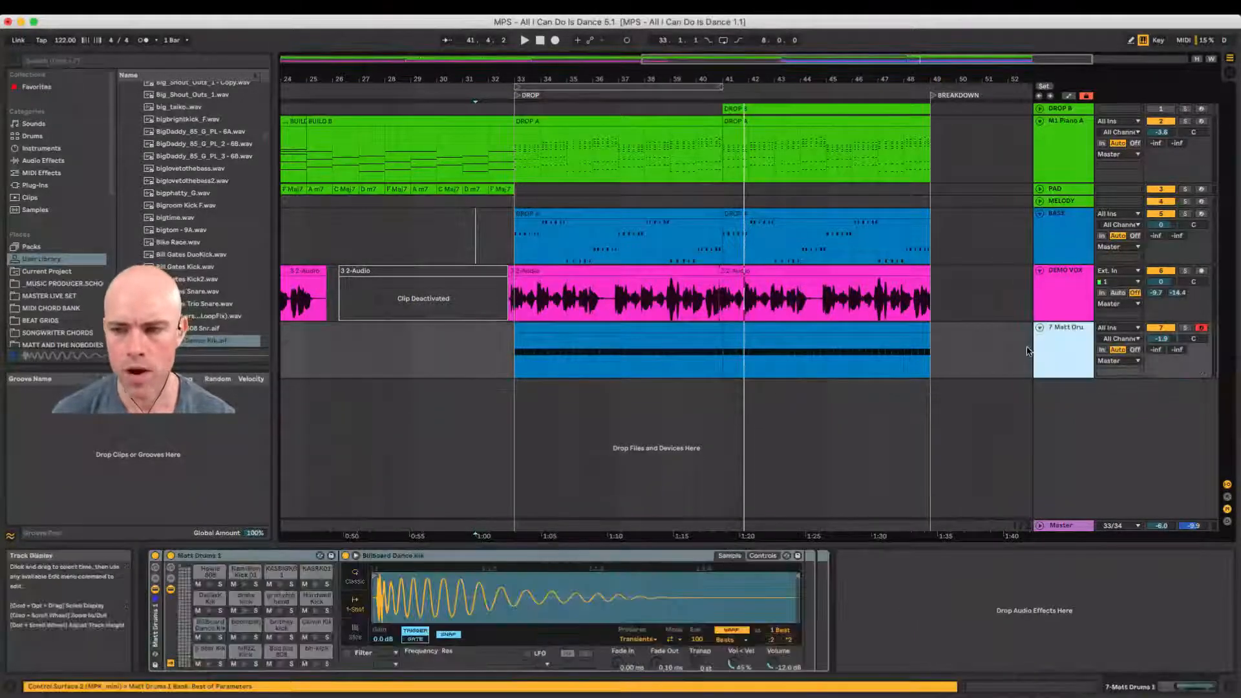
# Step: Color the Matt Drums 1 track and its two clips from bar 33 to 49 yellow
pyautogui.rightClick(1061, 328)
pyautogui.click(1106, 495)
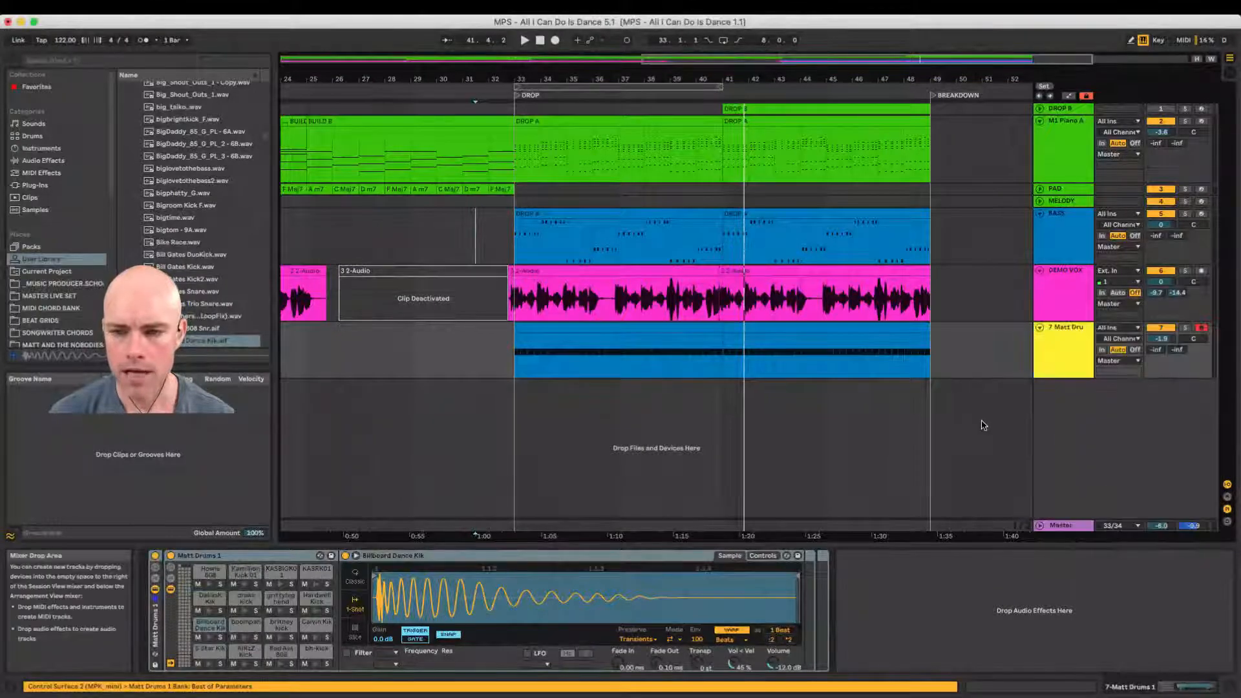
pyautogui.rightClick(698, 330)
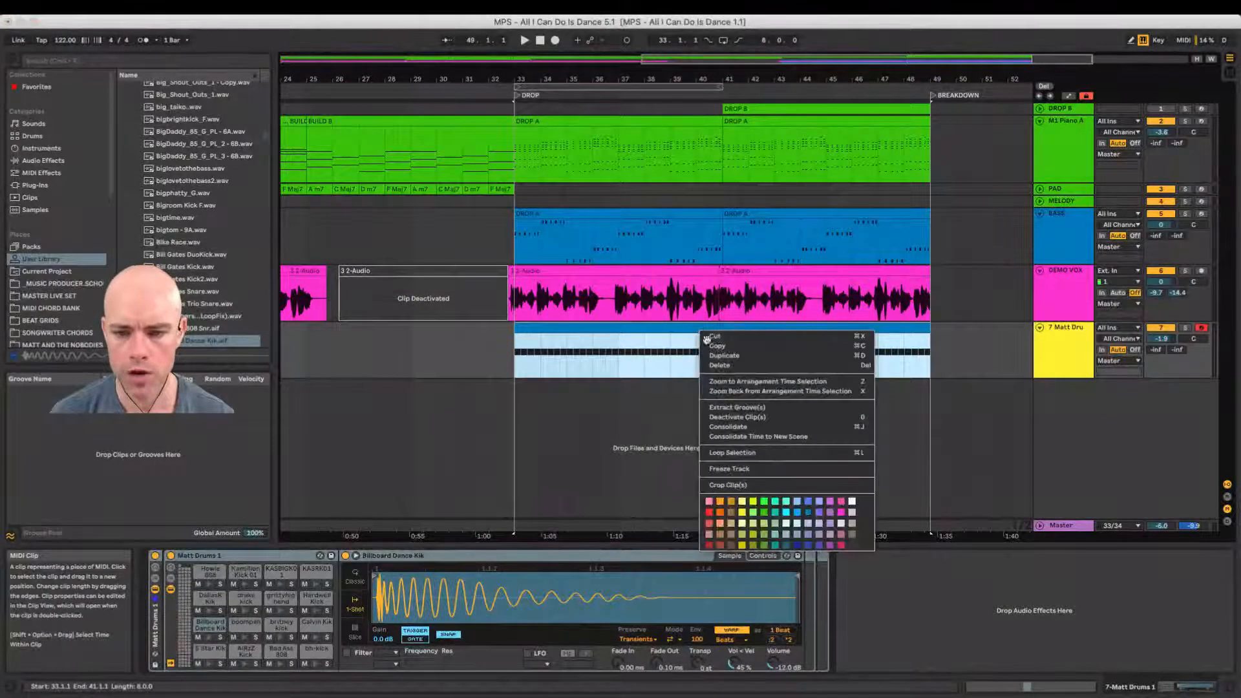
pyautogui.click(745, 512)
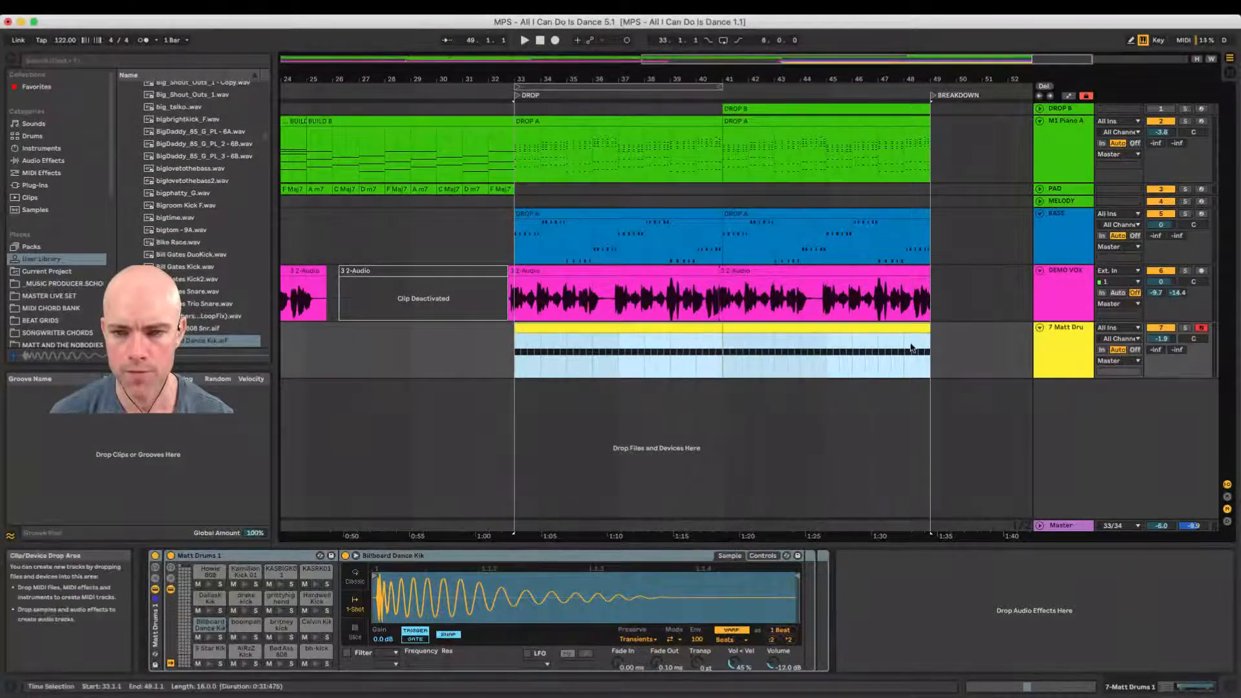
# Step: Rename the Matt Drums track as KICK
pyautogui.click(947, 297)
pyautogui.moveTo(832, 77); pyautogui.dragTo(823, 75)
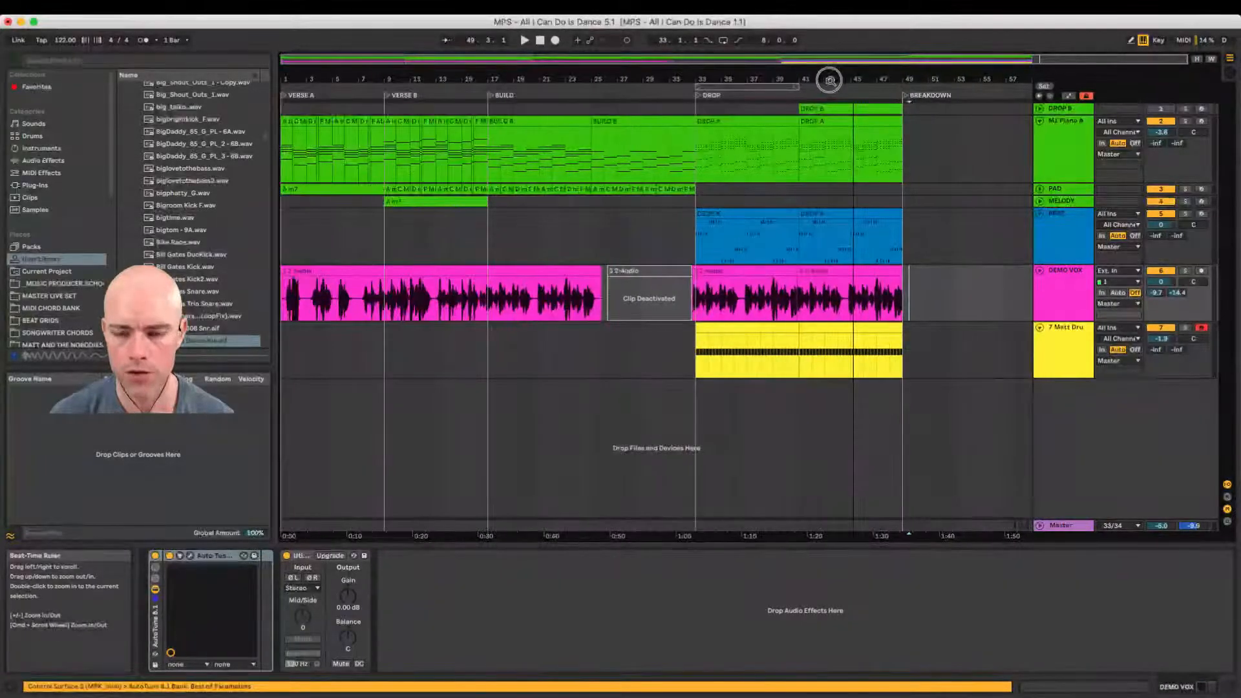
pyautogui.click(1061, 343)
pyautogui.write('K')
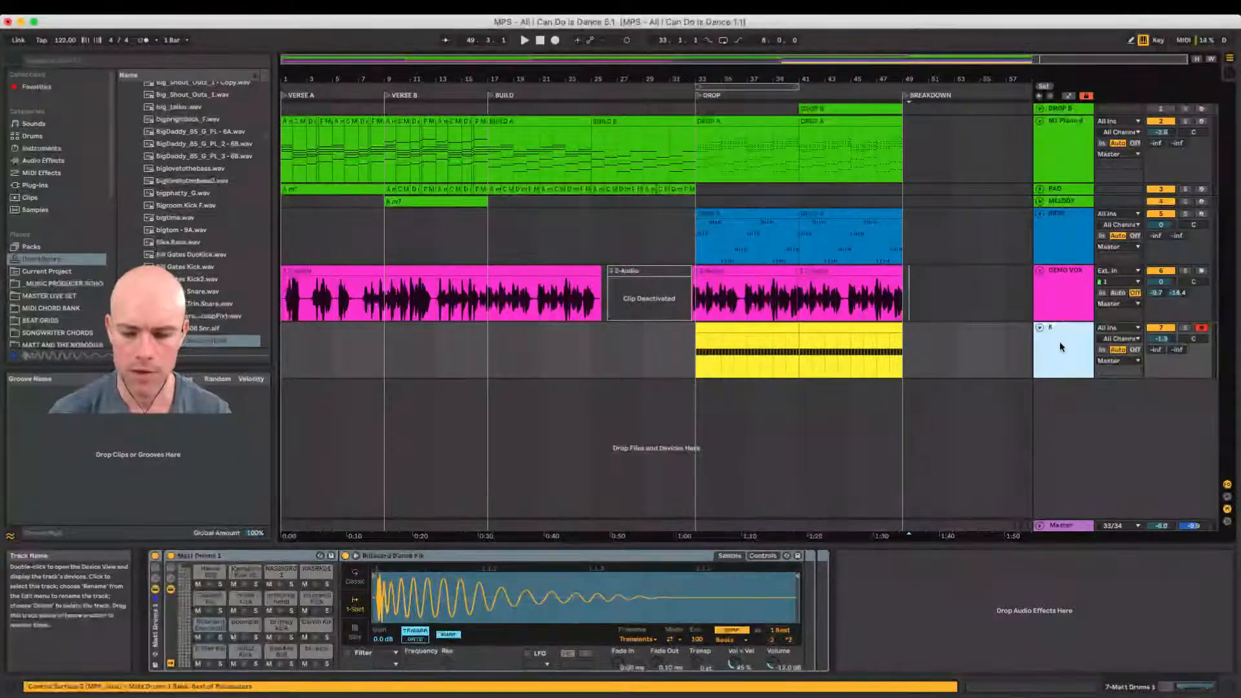
pyautogui.write('ICK')
pyautogui.press('Return')
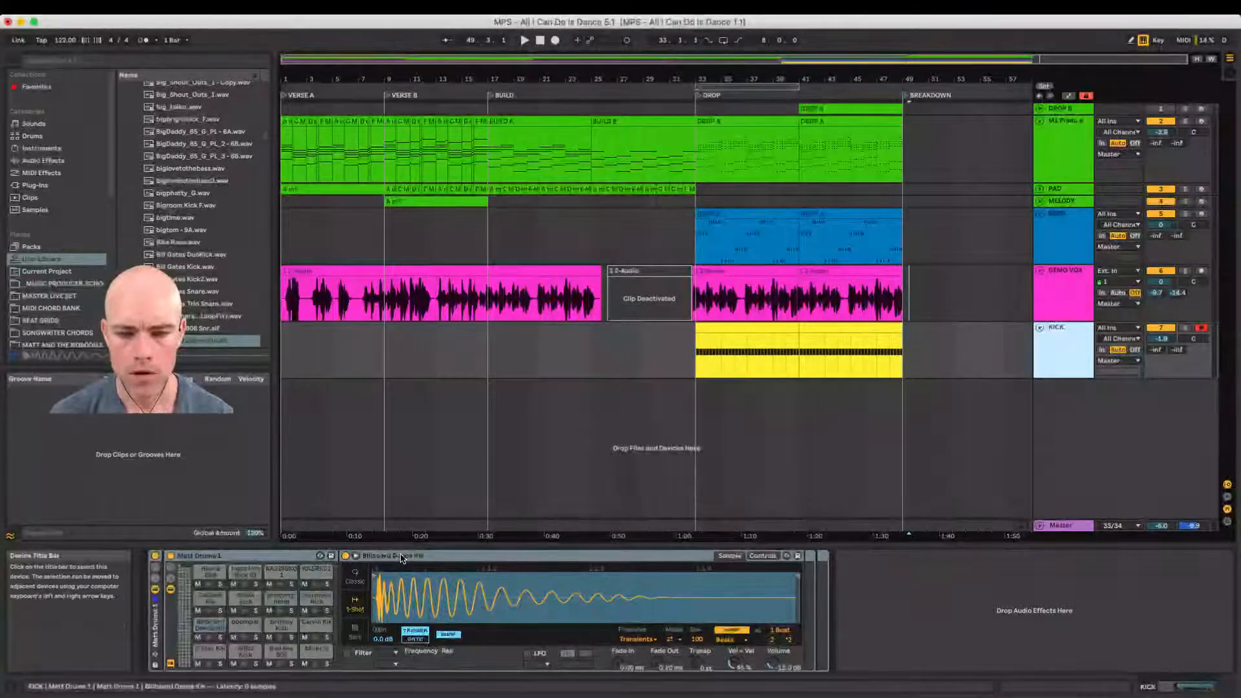
# Step: Move the Matt Drums 1 rack off the KICK track onto a new MIDI track of its own
pyautogui.moveTo(401, 559)
pyautogui.mouseDown()
pyautogui.moveTo(637, 390)
pyautogui.moveTo(480, 548)
pyautogui.moveTo(403, 567)
pyautogui.mouseUp()
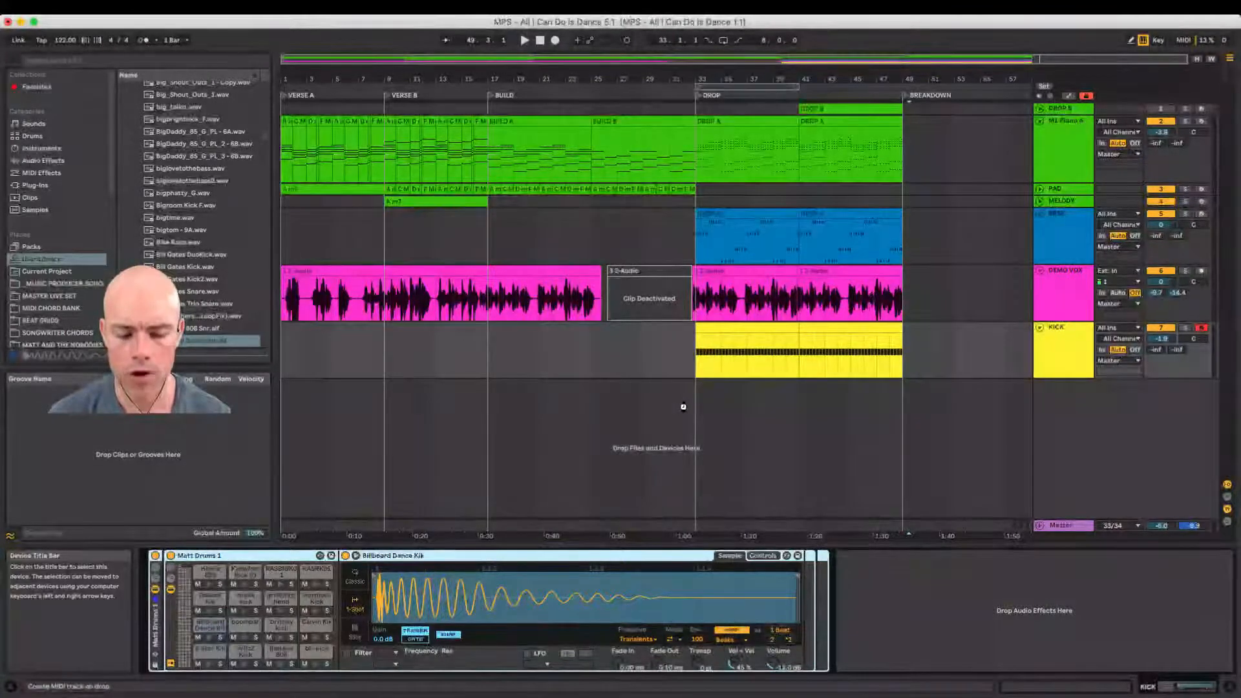
pyautogui.moveTo(684, 406); pyautogui.dragTo(684, 408)
pyautogui.click(1041, 386)
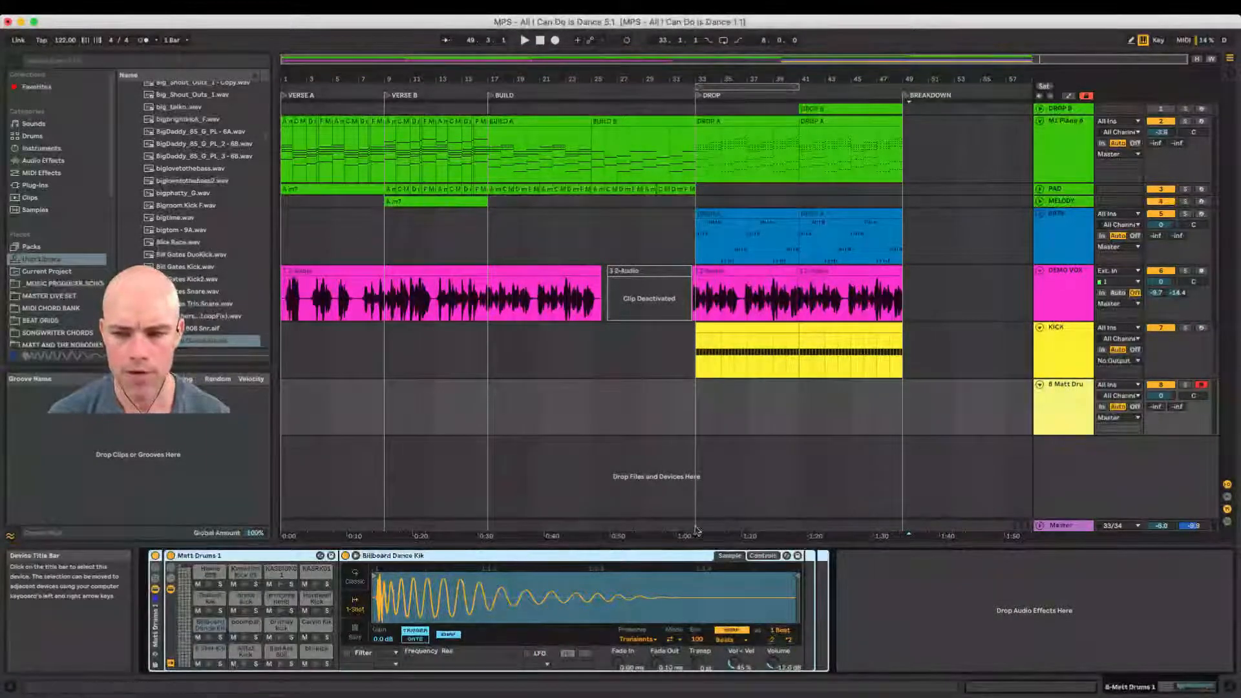
pyautogui.click(1079, 387)
pyautogui.click(511, 557)
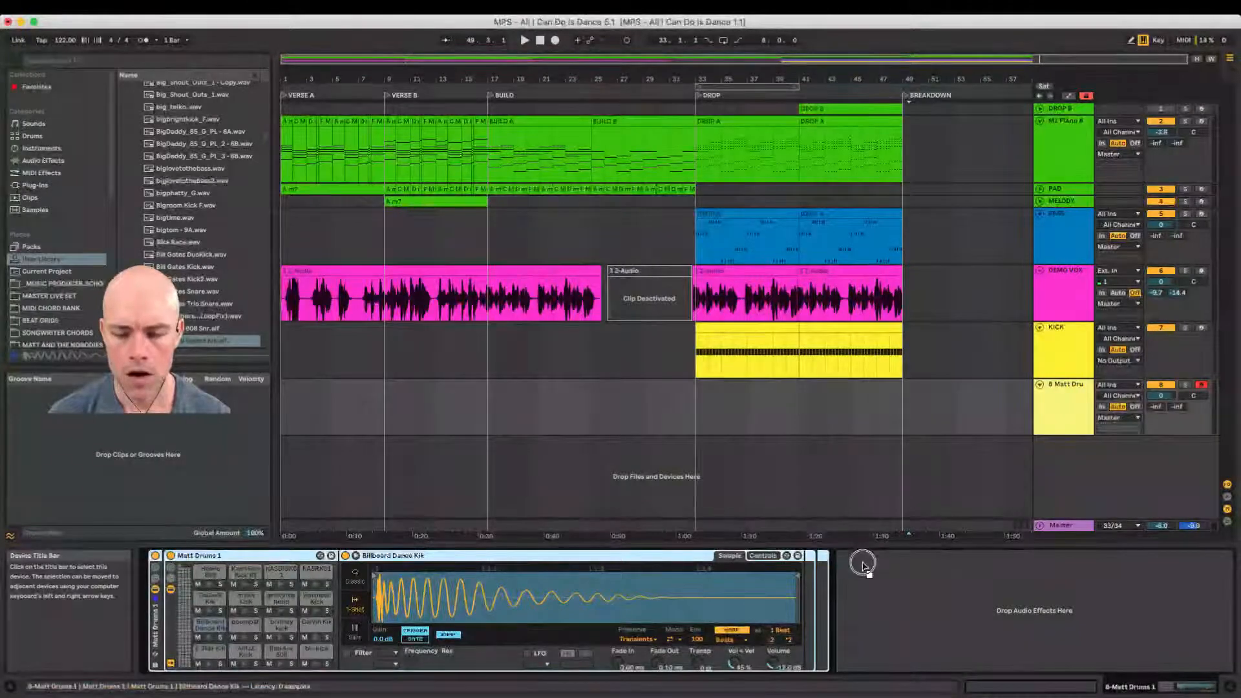
pyautogui.click(1062, 343)
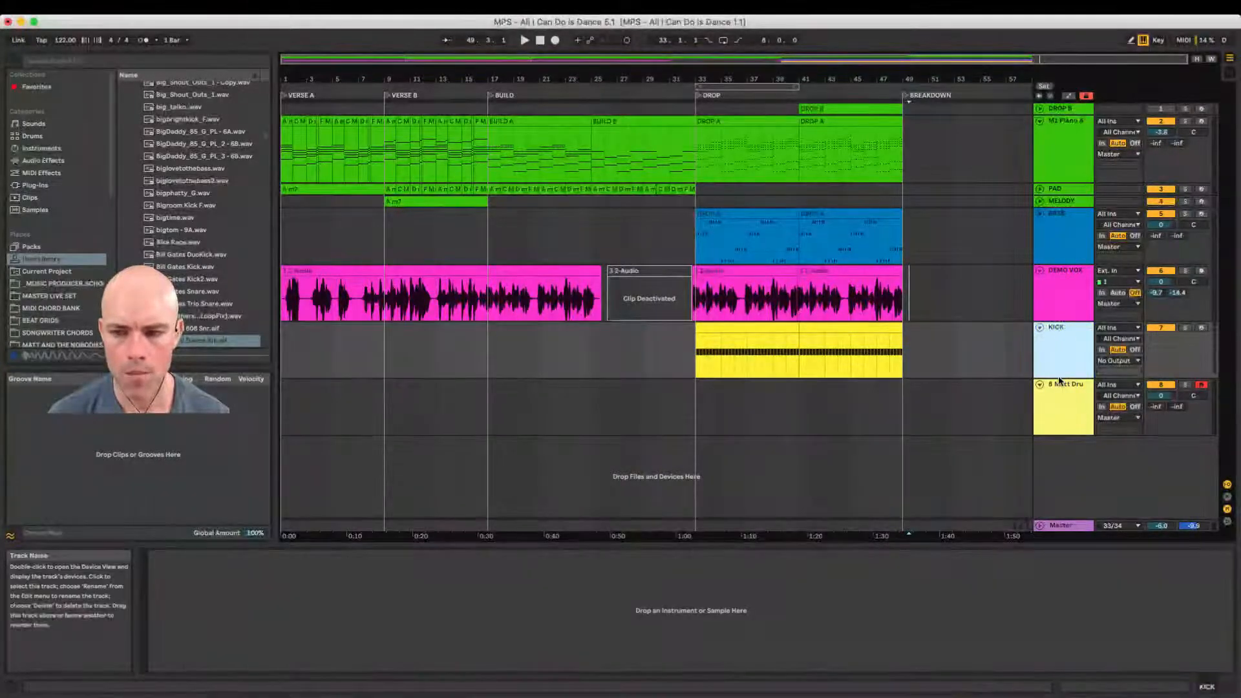
pyautogui.click(1065, 382)
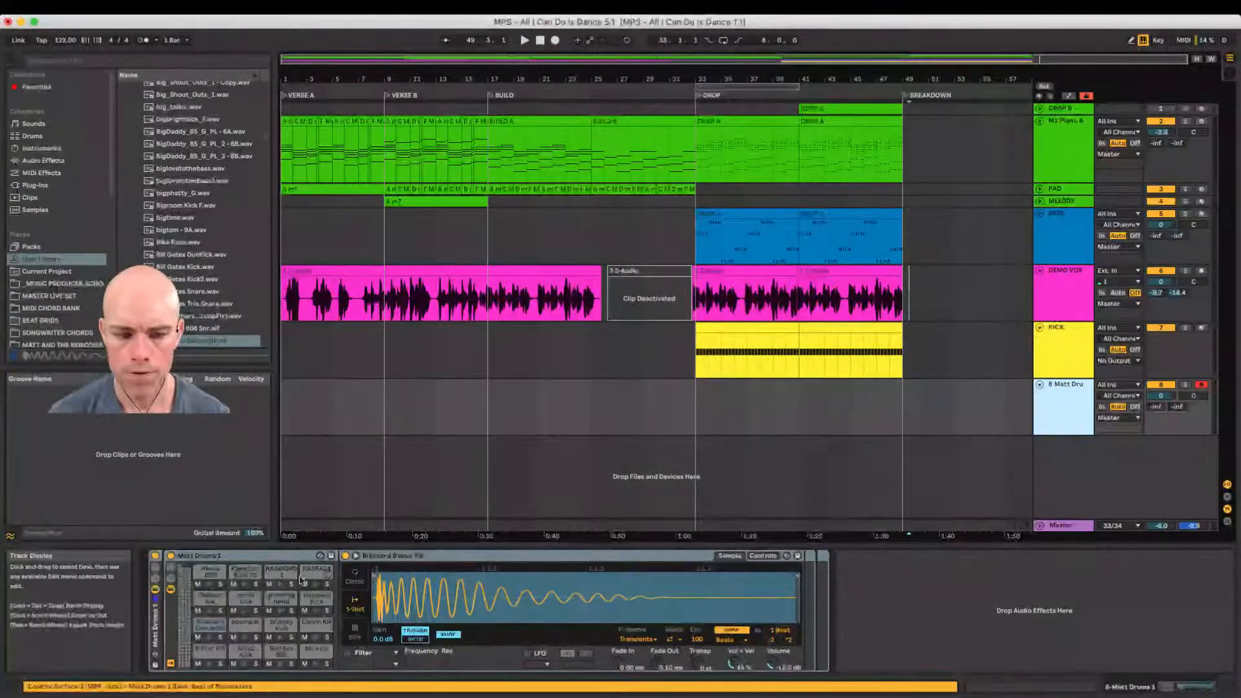
# Step: Extract the Billboard Dance Kik chain from the Matt Drums 1 rack to its own track and delete the original rack's track
pyautogui.click(171, 580)
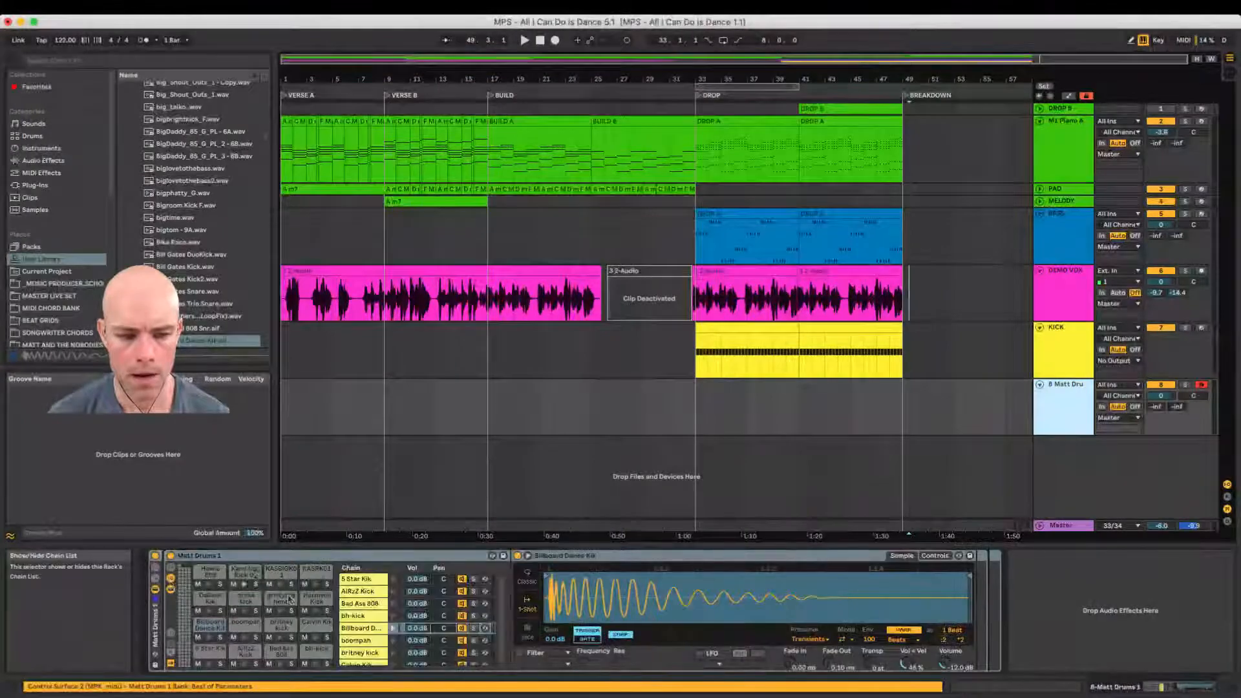
pyautogui.rightClick(361, 627)
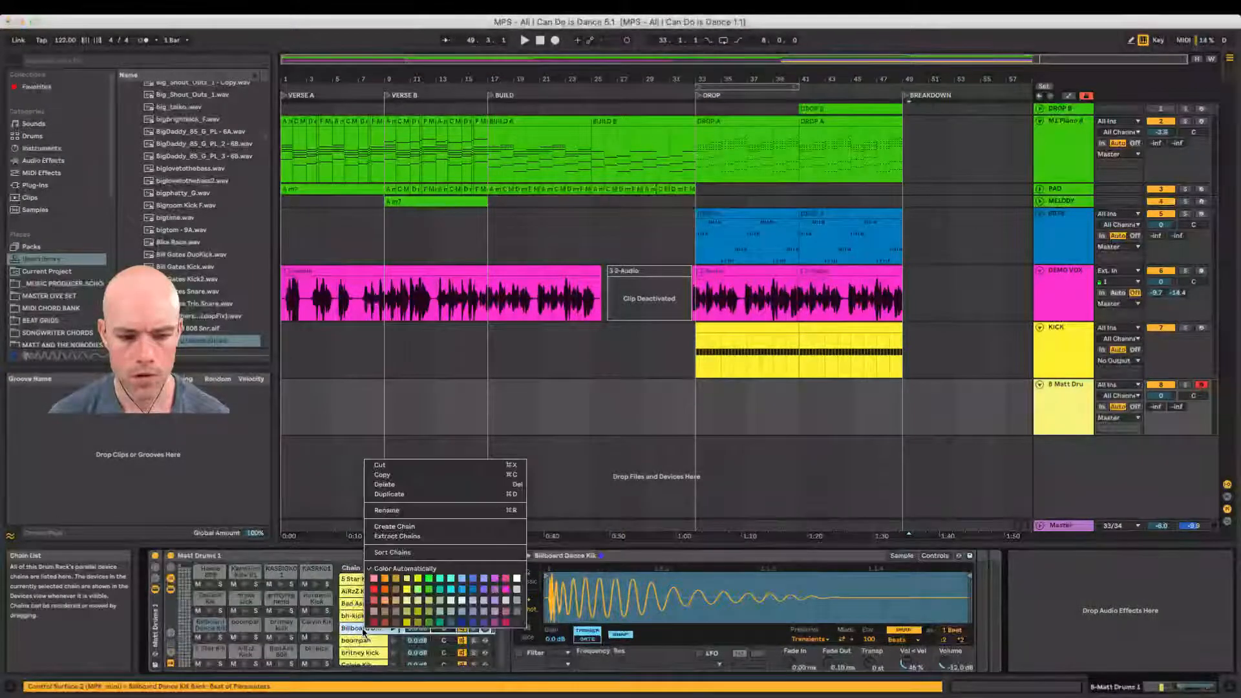
pyautogui.click(416, 539)
pyautogui.click(1064, 396)
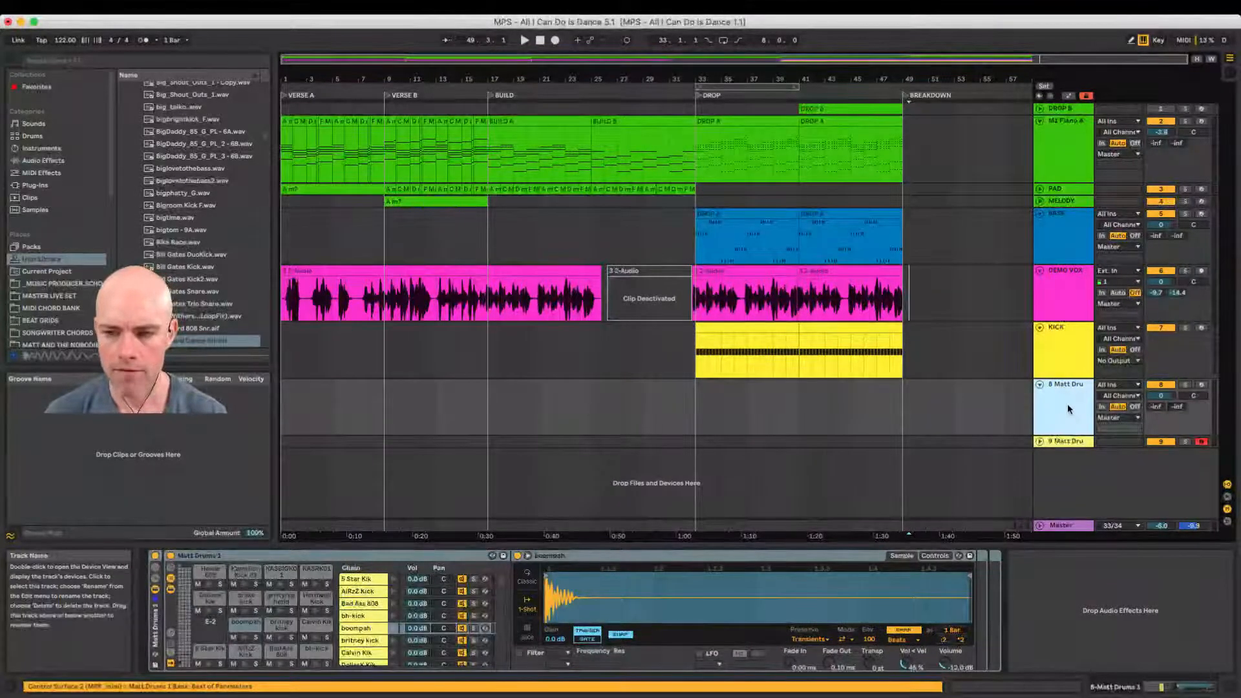
pyautogui.press('Delete')
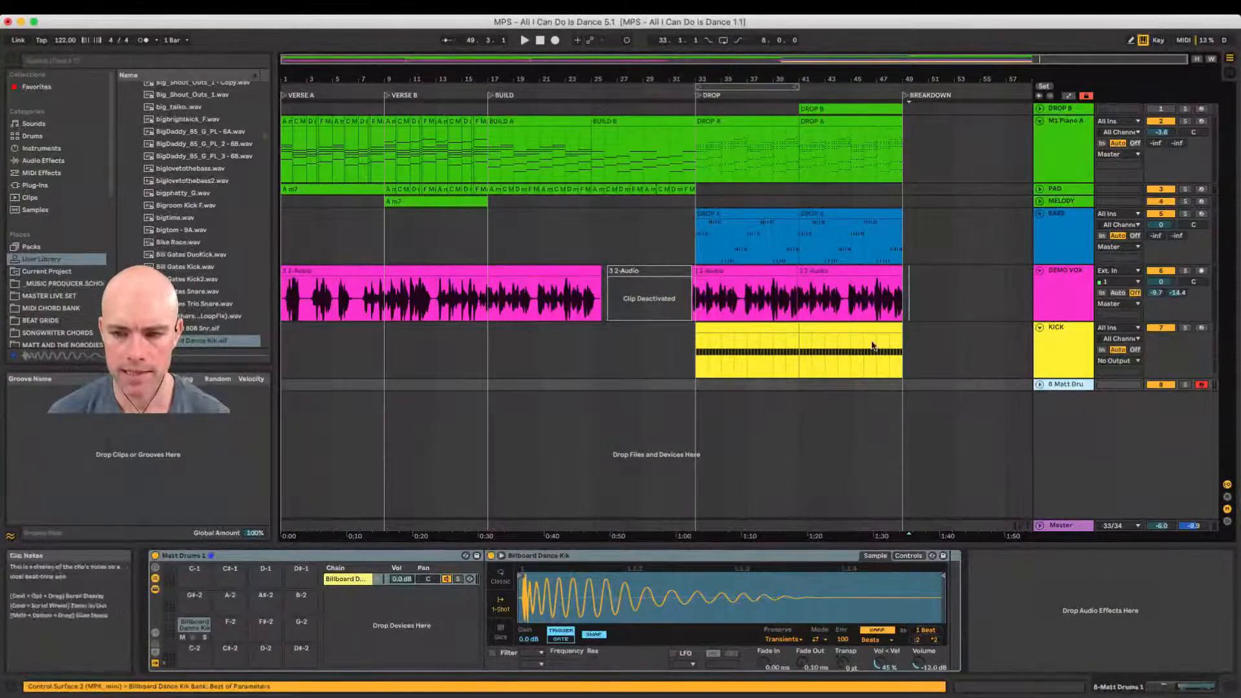
# Step: Move both kick clips in the drop to the extracted Matt Drums track and delete the emptied KICK track
pyautogui.click(751, 331)
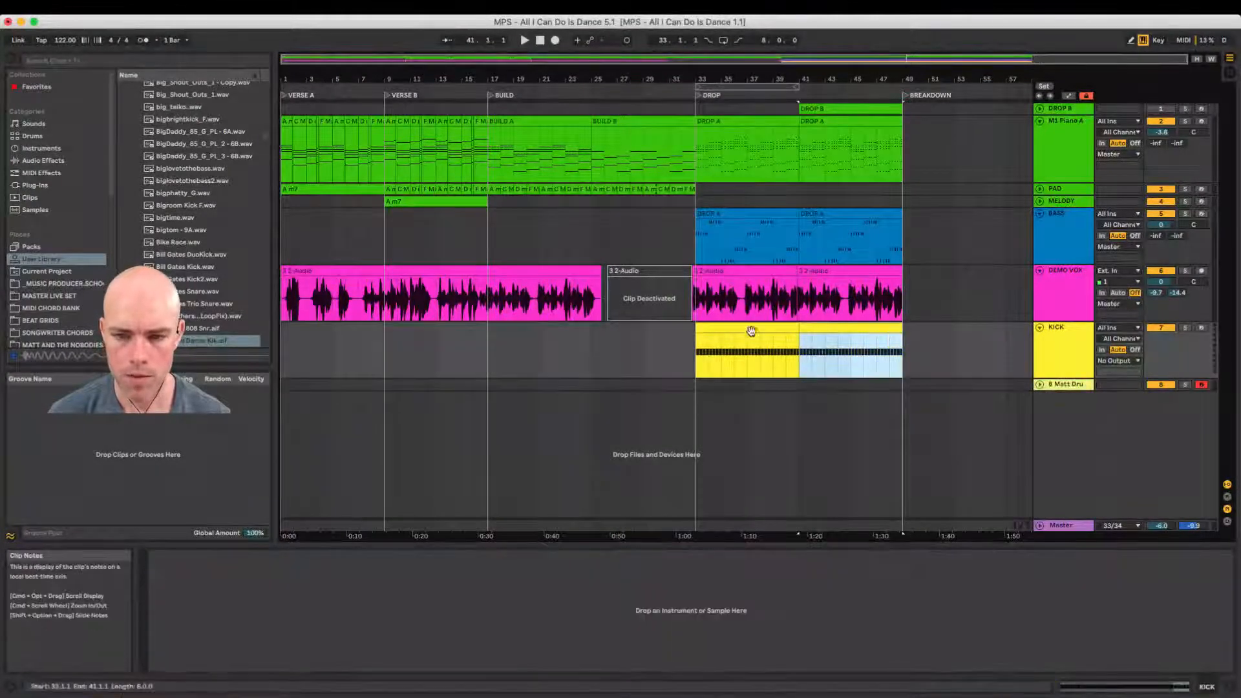
pyautogui.moveTo(749, 328); pyautogui.dragTo(743, 385)
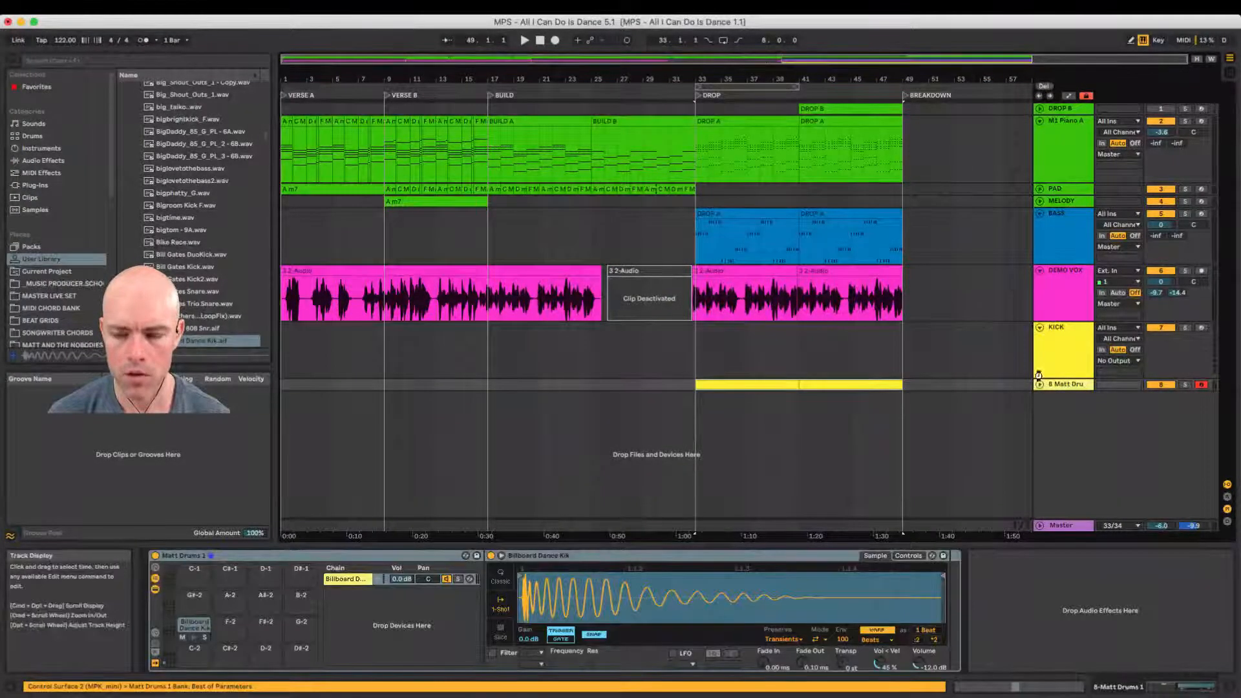
pyautogui.click(1055, 344)
pyautogui.press('Delete')
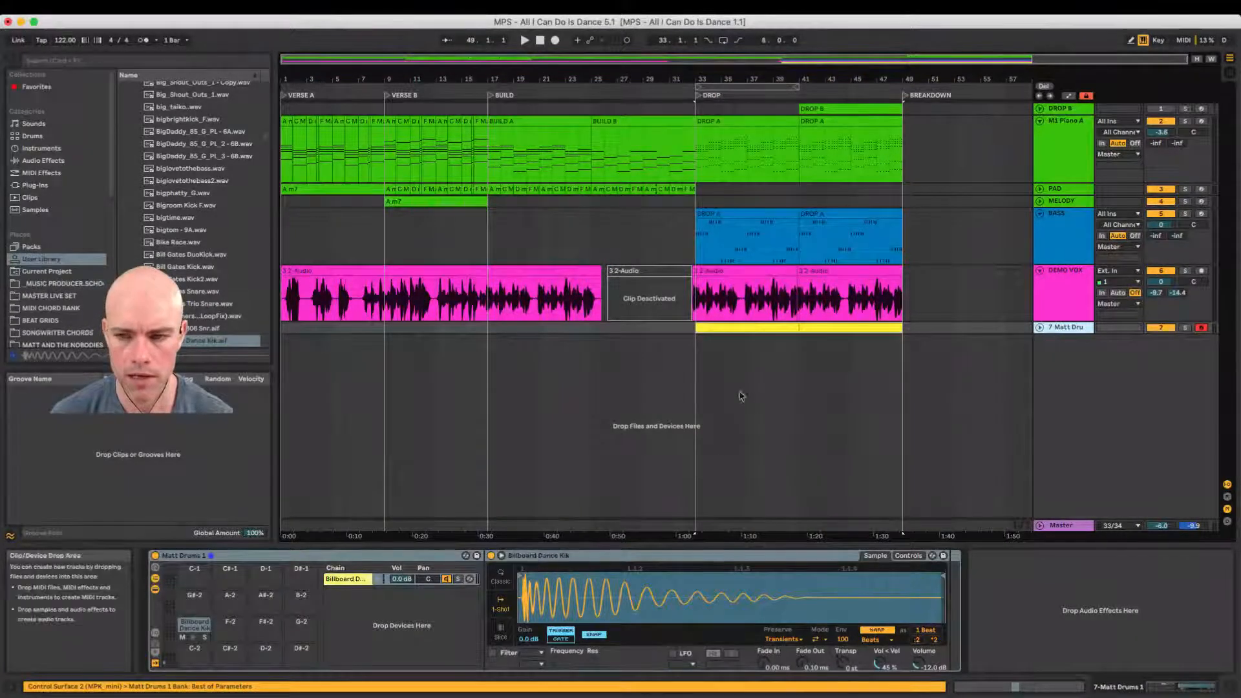
# Step: Unfold the extracted Matt Drums track and rename it as KICK
pyautogui.click(1040, 328)
pyautogui.press('space')
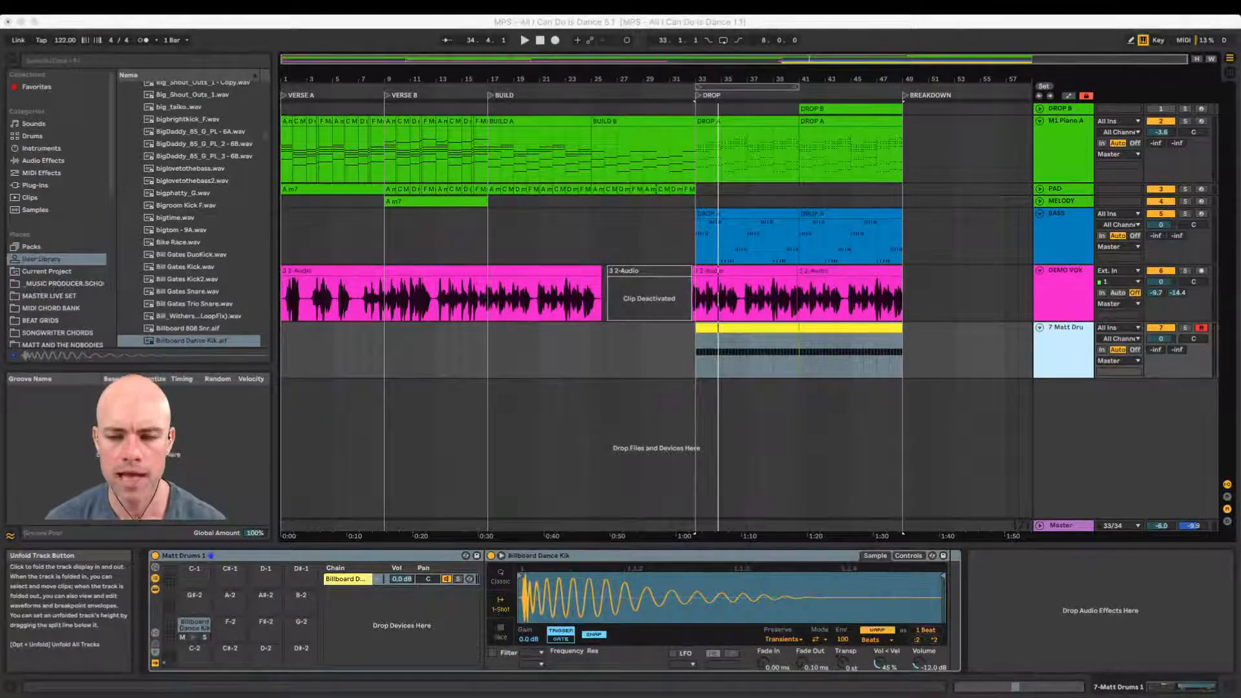
pyautogui.click(967, 407)
pyautogui.press('super+r')
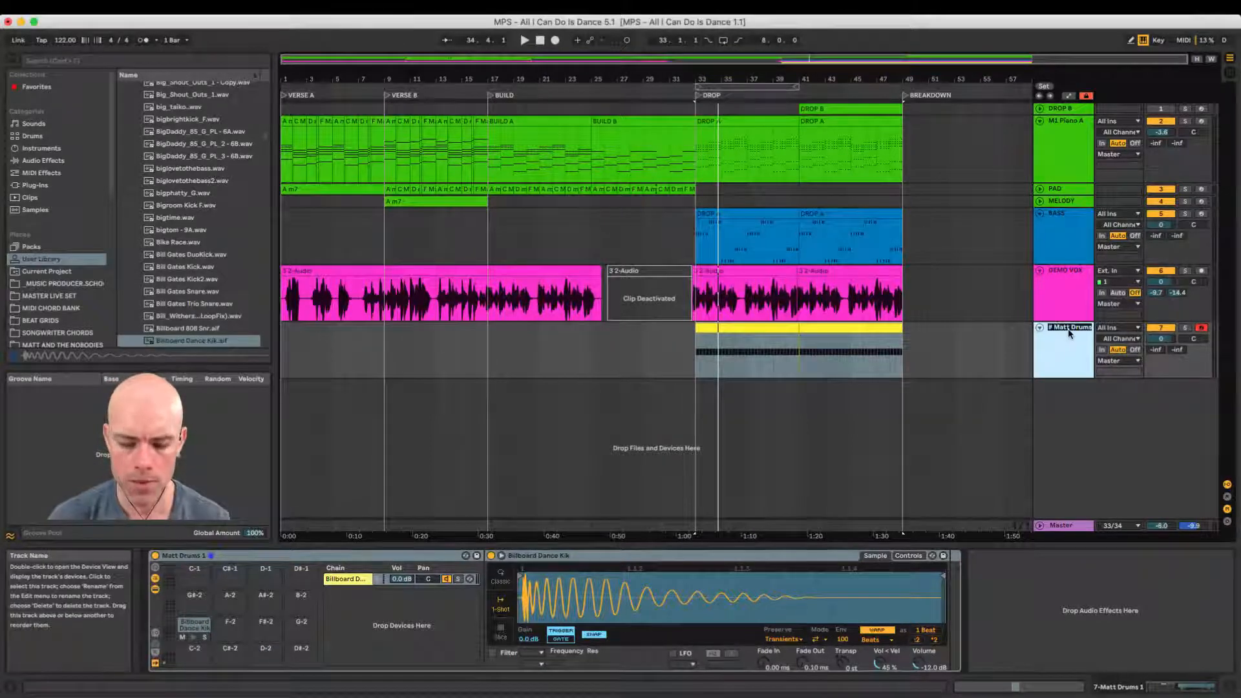
pyautogui.write('KICK')
pyautogui.press('Return')
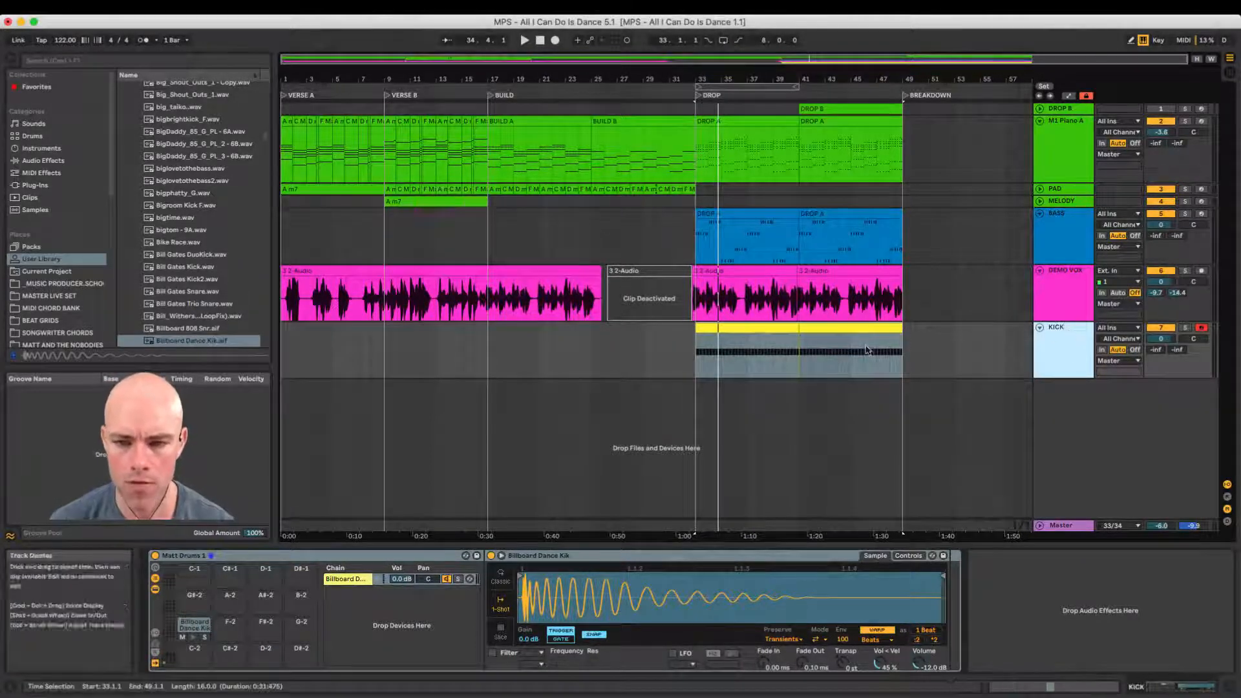
# Step: Play the drop from bar 33 to hear the kick, and save the set
pyautogui.click(691, 343)
pyautogui.press('space')
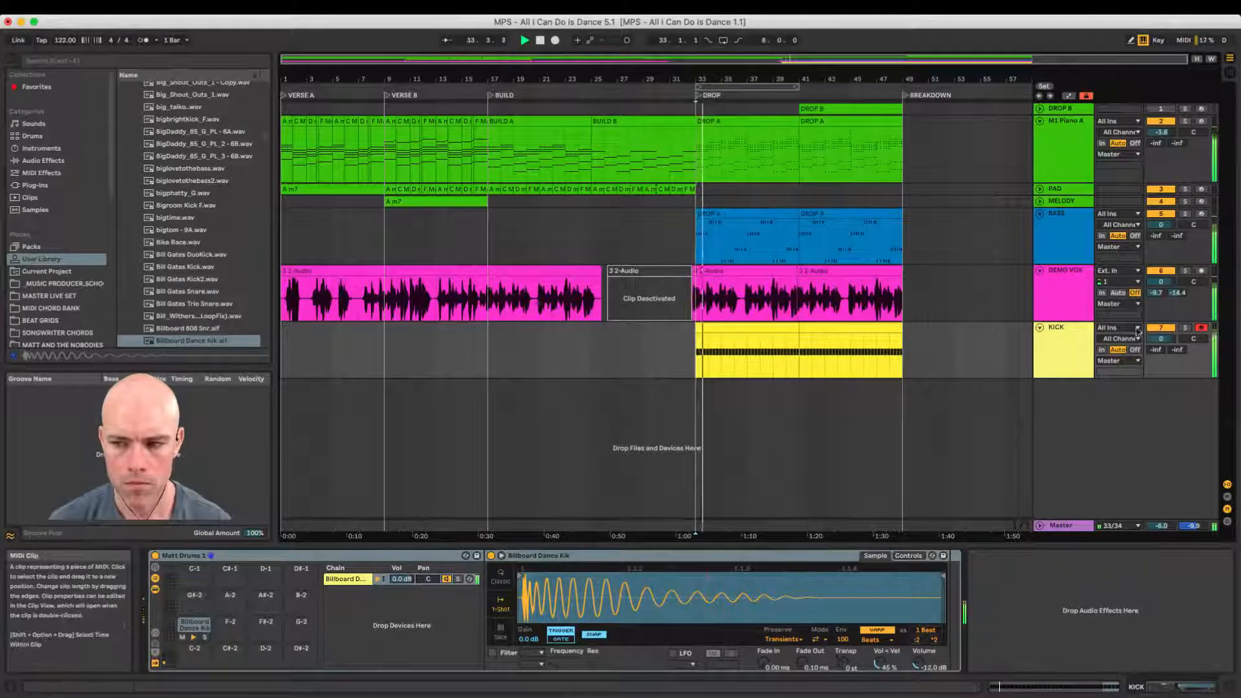
pyautogui.click(1062, 327)
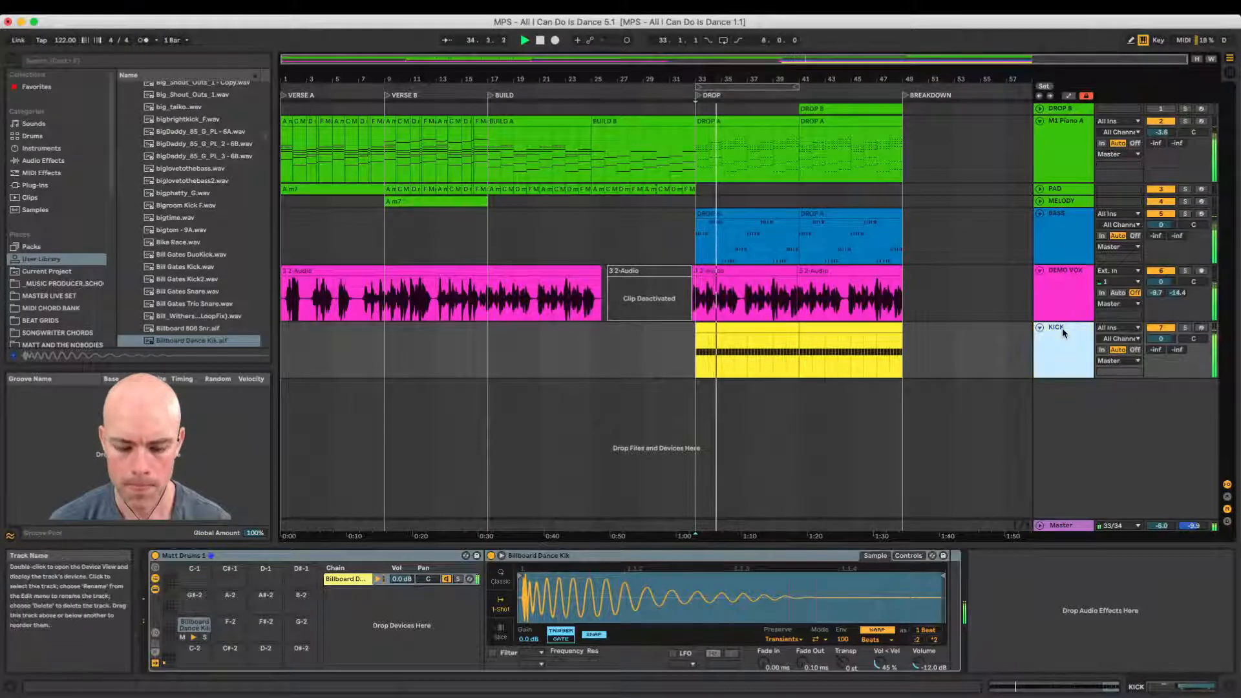
pyautogui.press('super+s')
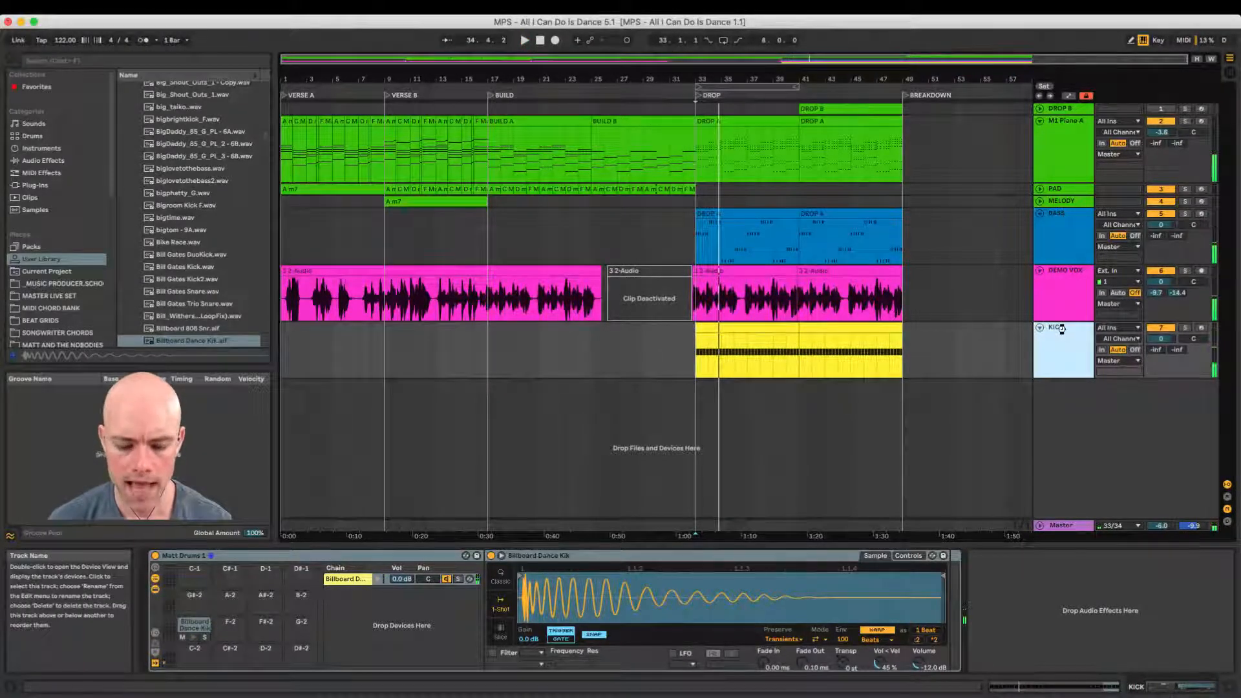
# Step: Insert a MIDI track below KICK, load Matt Snare Clap.adg onto it from a "matt snar" search, and audition it with the drop
pyautogui.press('super+shift+t')
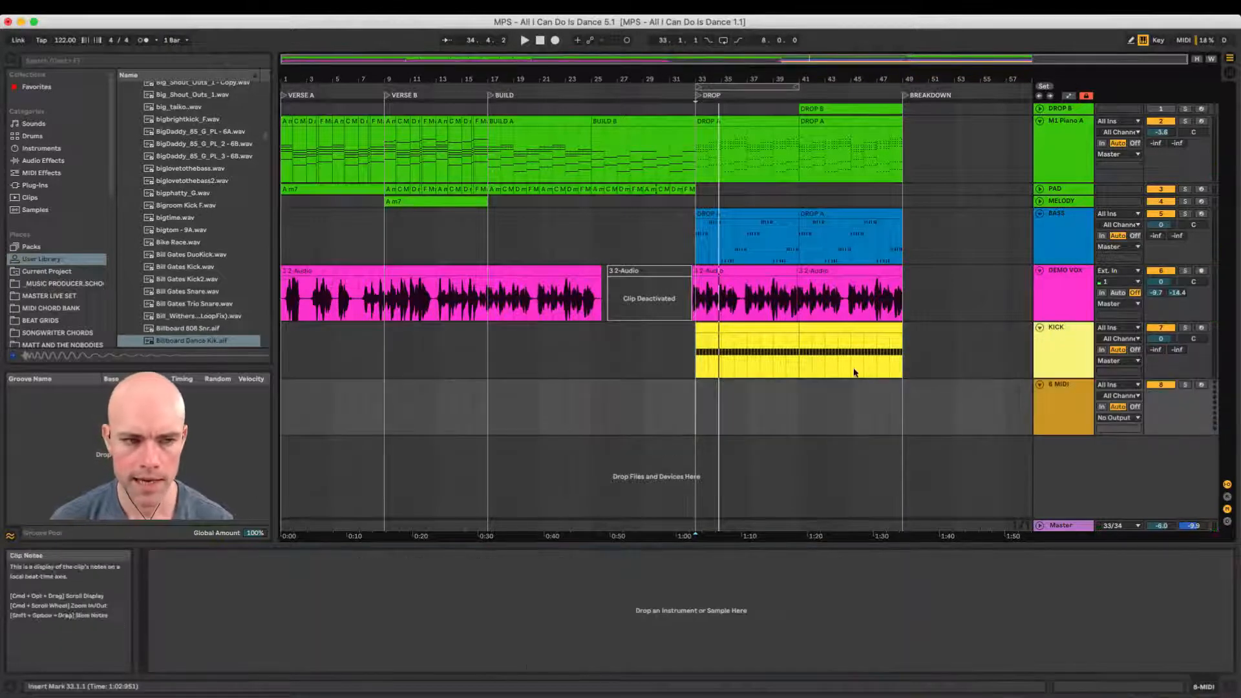
pyautogui.press('super+f')
pyautogui.write('matt snar')
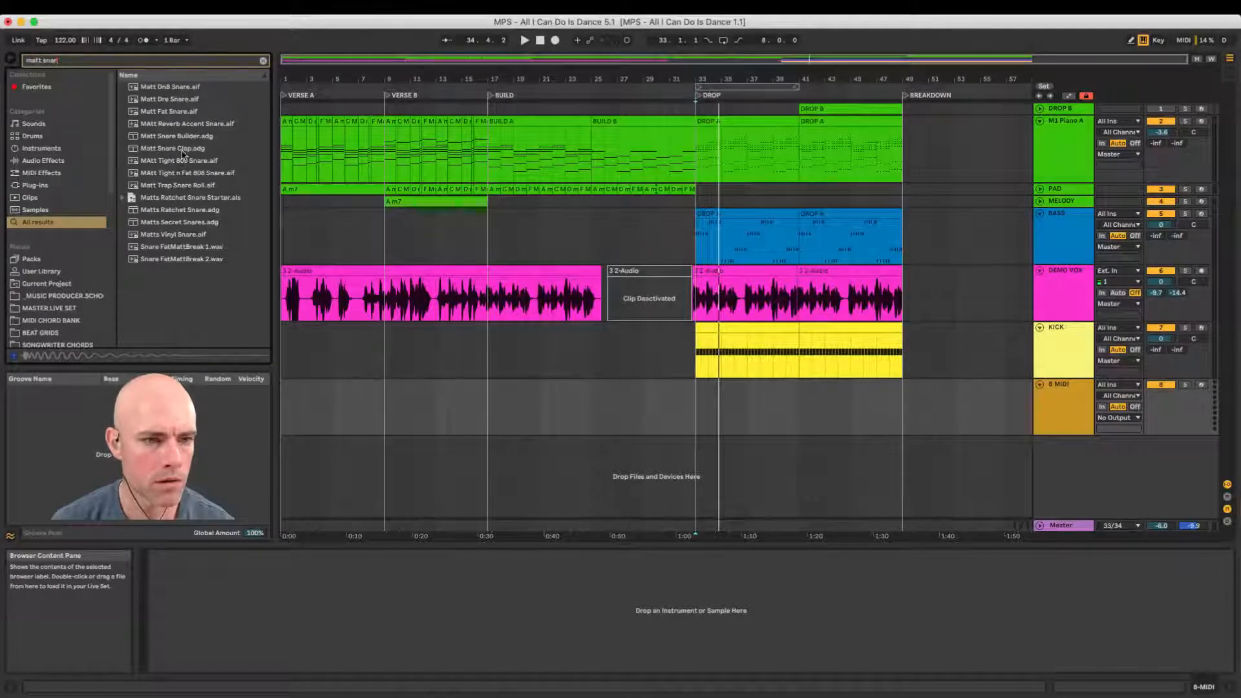
pyautogui.click(183, 150)
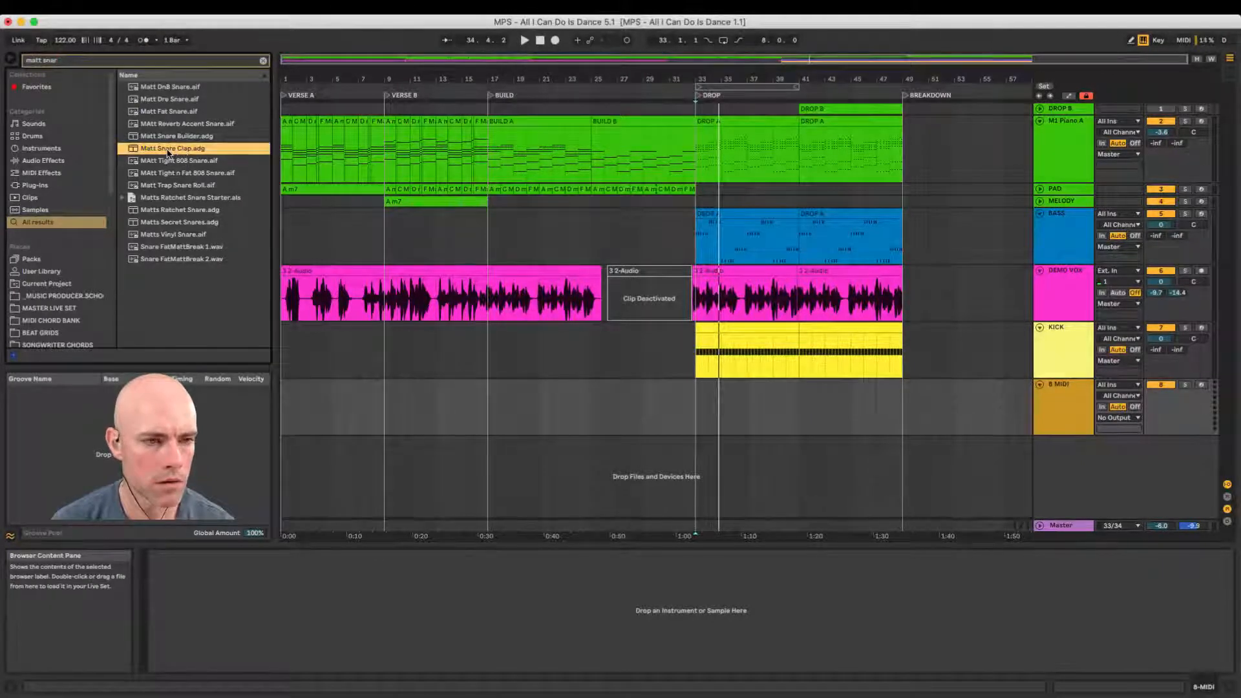
pyautogui.moveTo(169, 152); pyautogui.dragTo(735, 408)
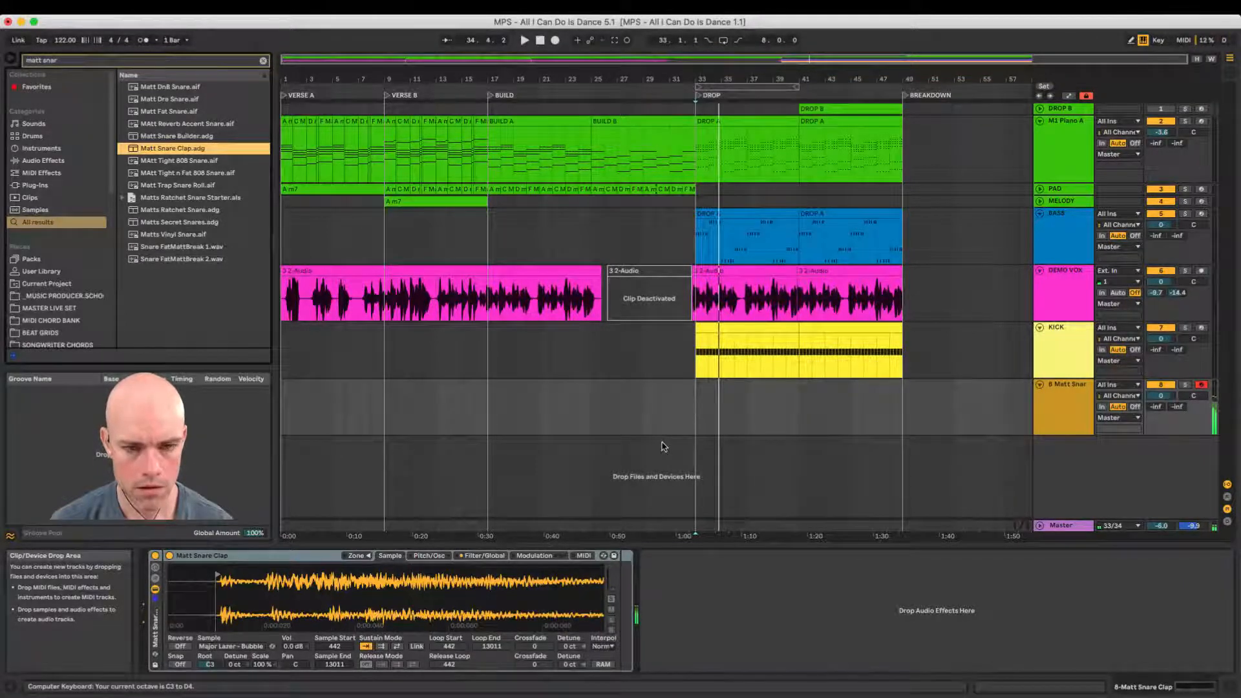
pyautogui.press('space')
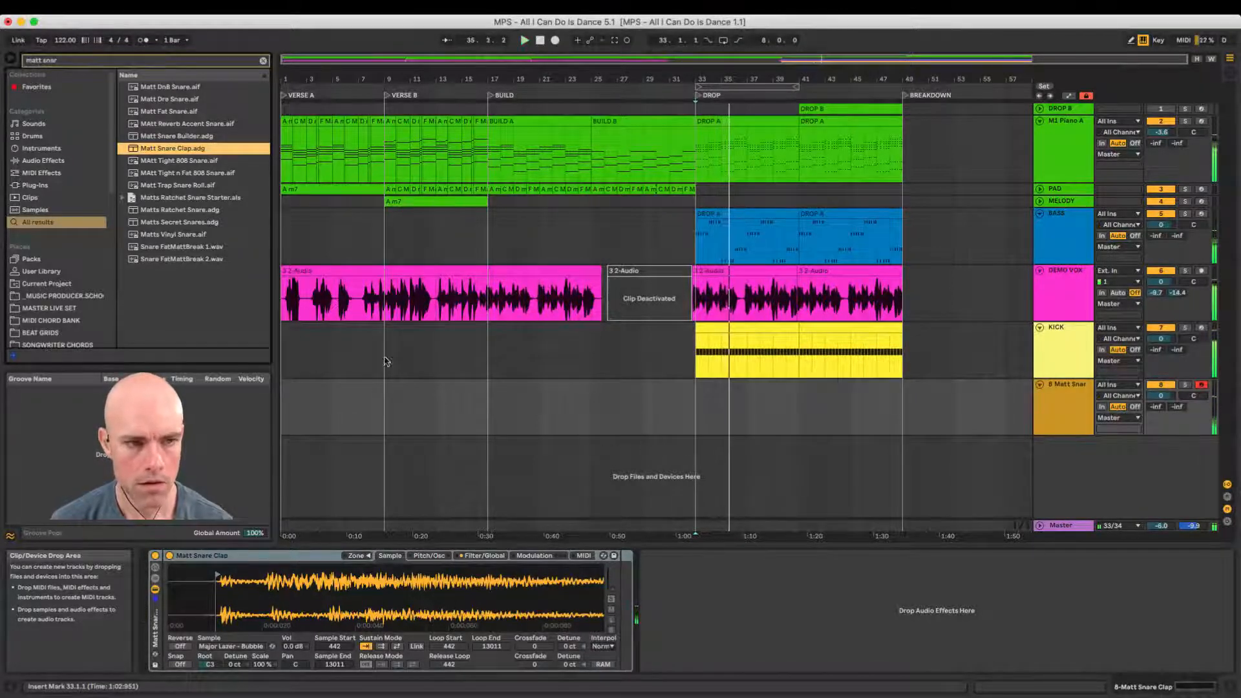
# Step: Search the browser for "all clap" and remove the Matt Snare Clap instrument from the MIDI track
pyautogui.press('super+f')
pyautogui.write('all clap')
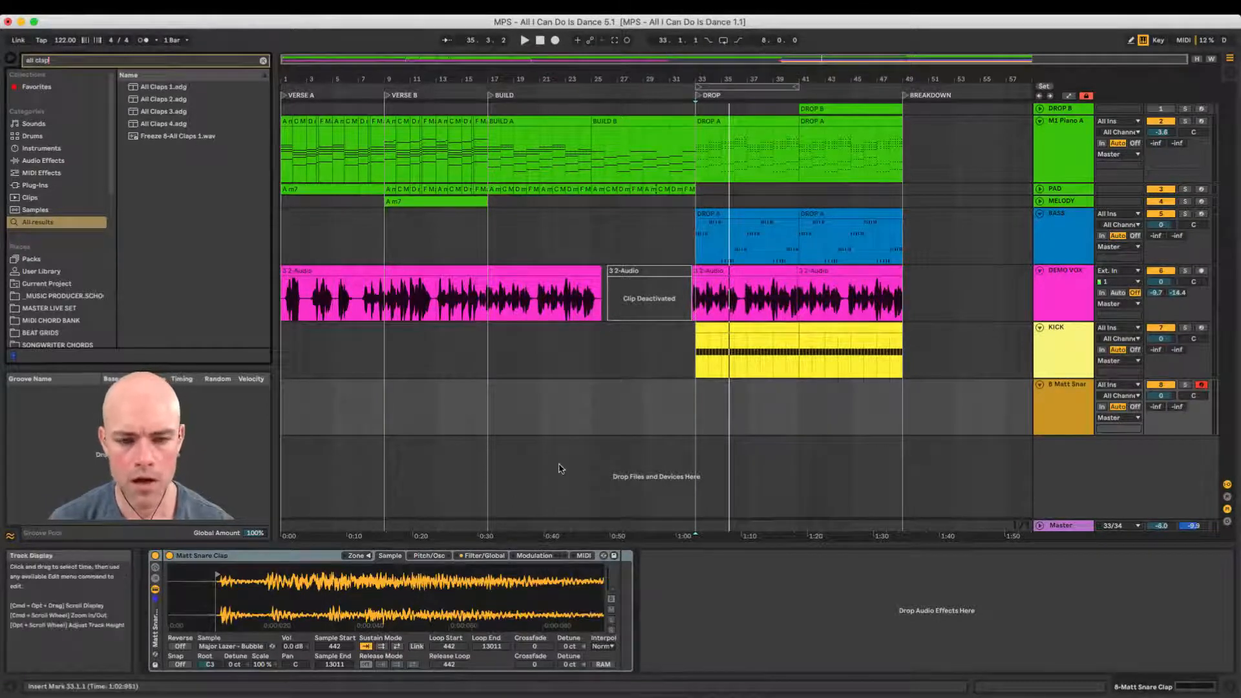
pyautogui.click(157, 622)
pyautogui.press('Delete')
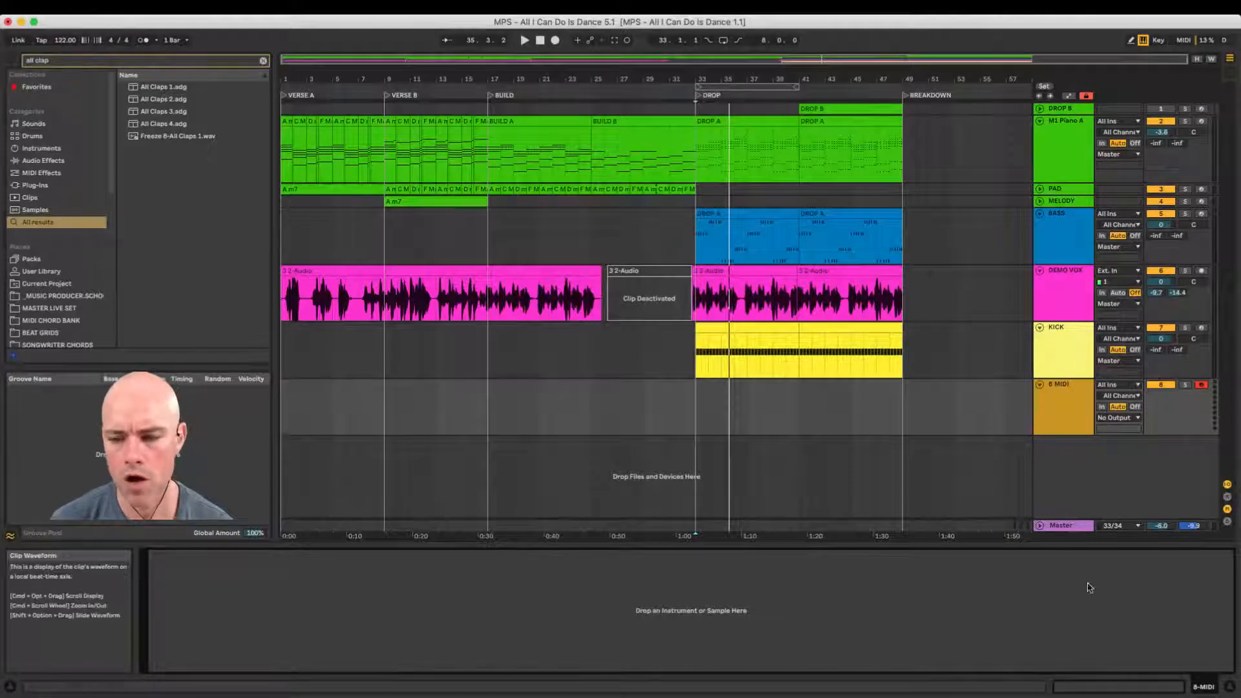
pyautogui.press('super+Tab')
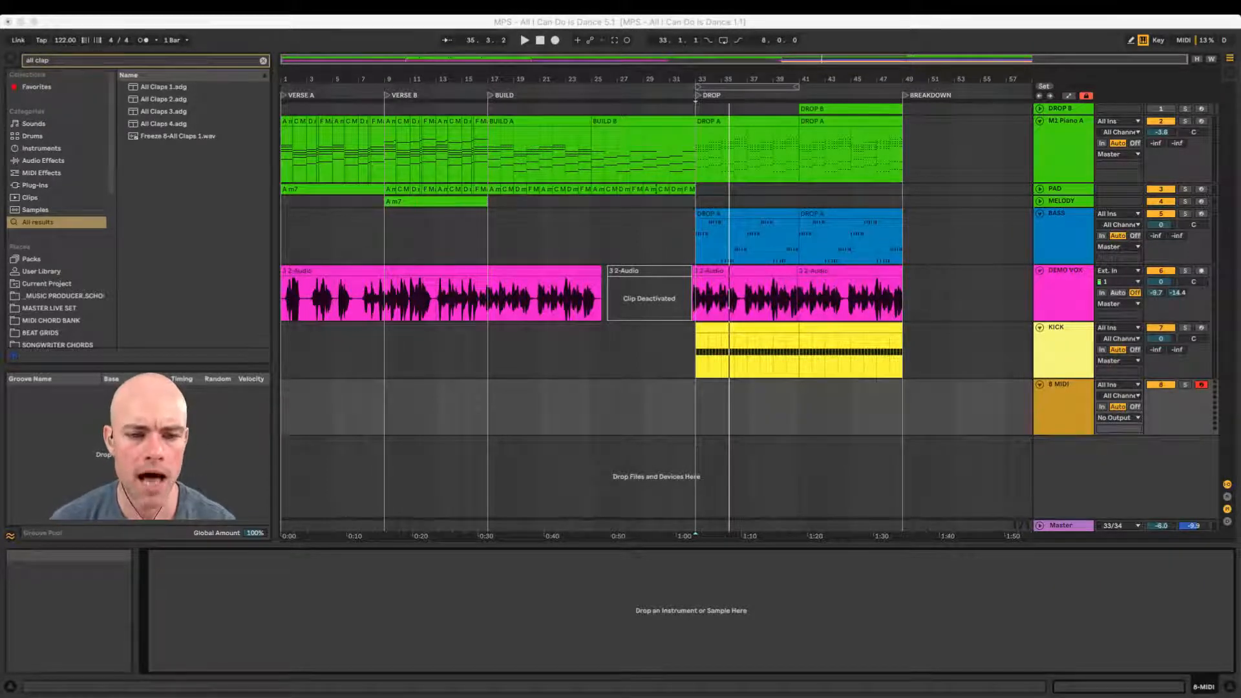
pyautogui.click(238, 245)
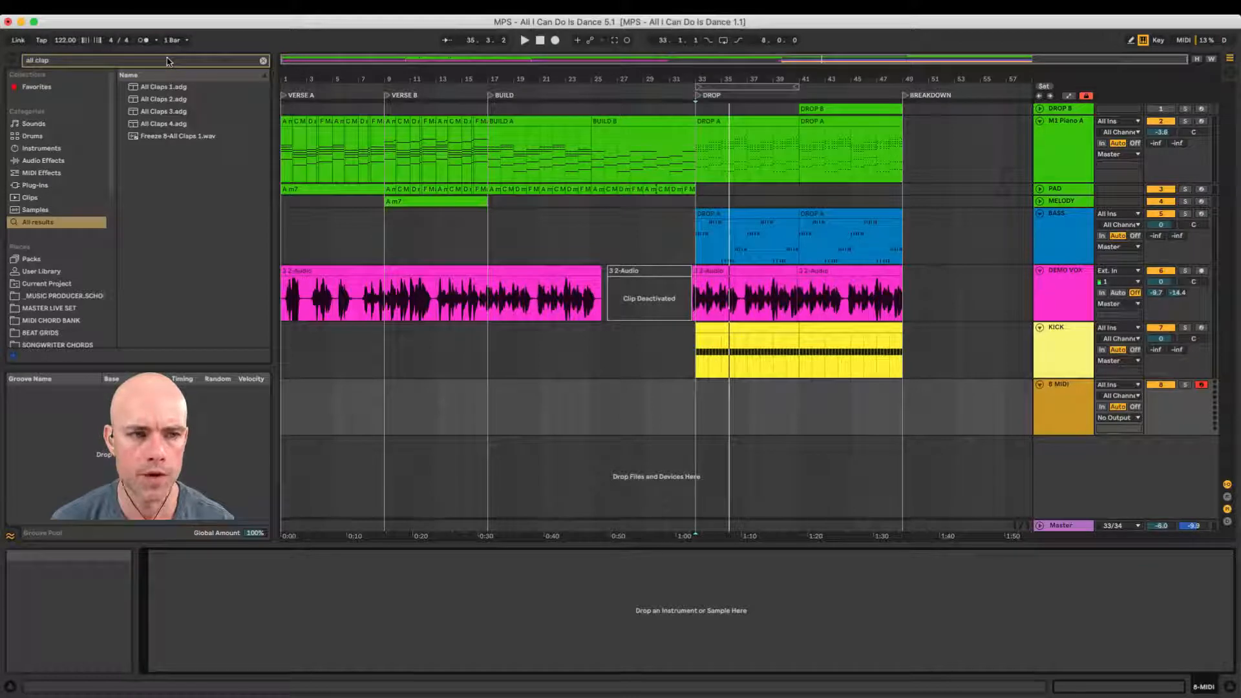
# Step: Insert another MIDI track below the empty one and load an empty Drum Rack onto it from a "drum rack" search
pyautogui.click(1068, 394)
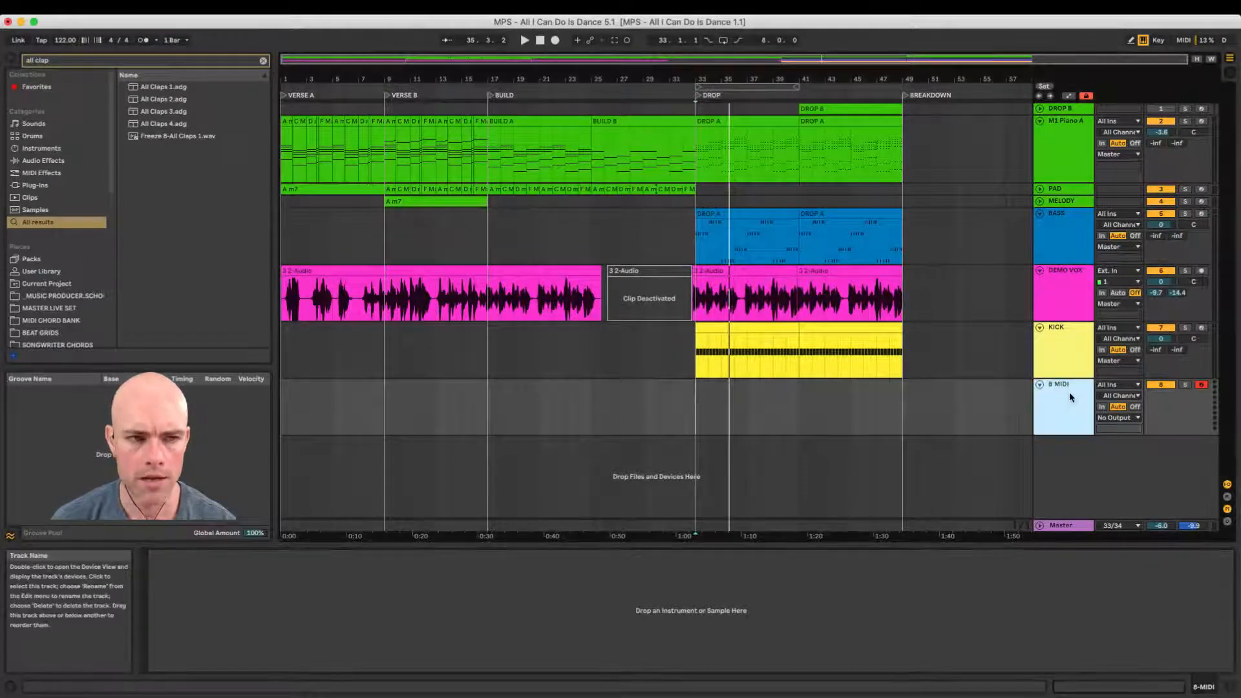
pyautogui.press('super+shift+t')
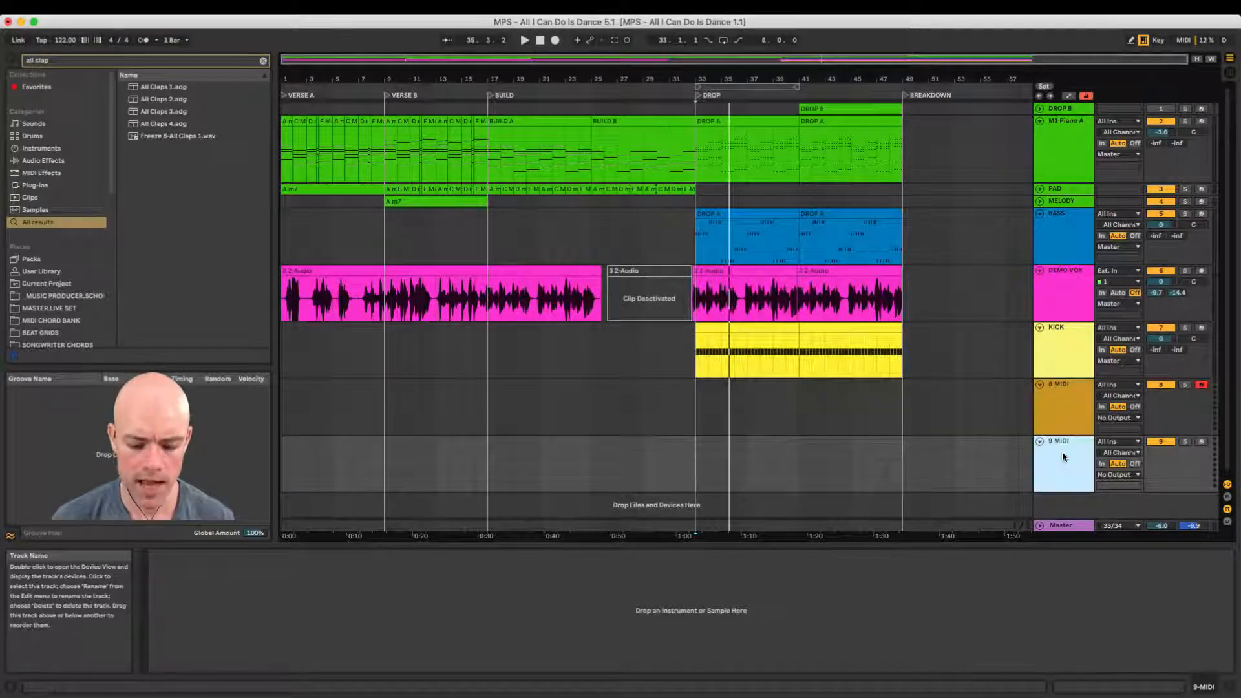
pyautogui.press('super+f')
pyautogui.write('drum rack')
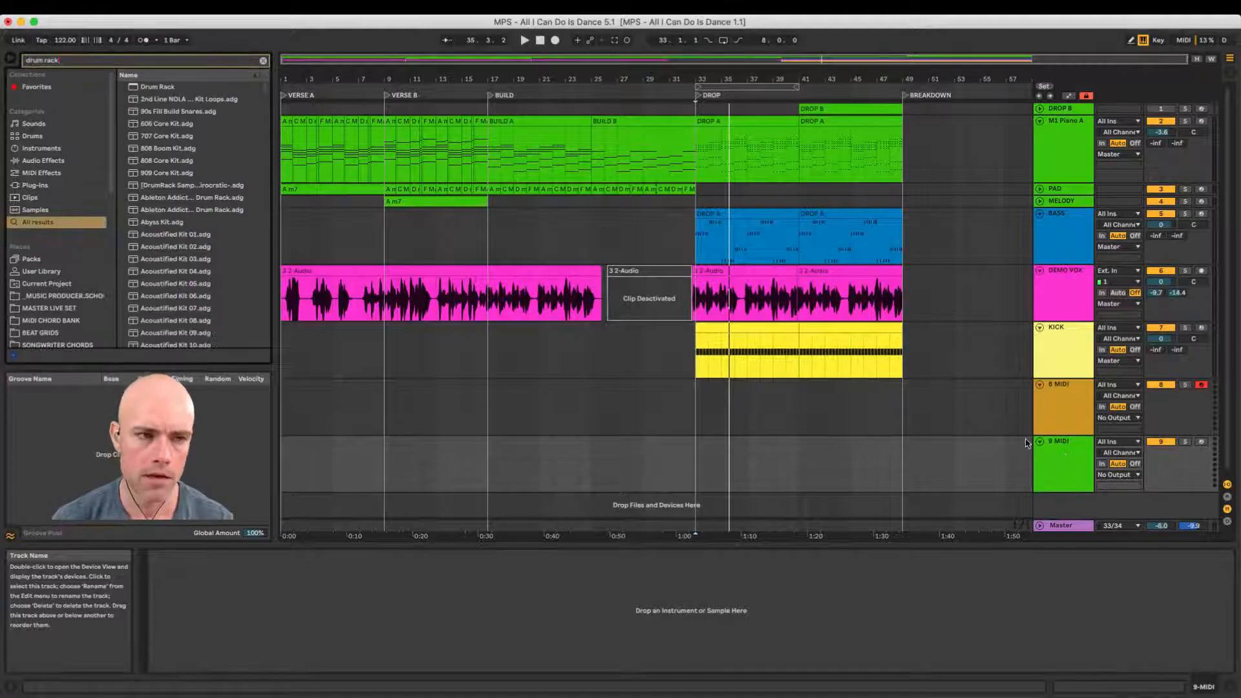
pyautogui.moveTo(153, 89); pyautogui.dragTo(264, 605)
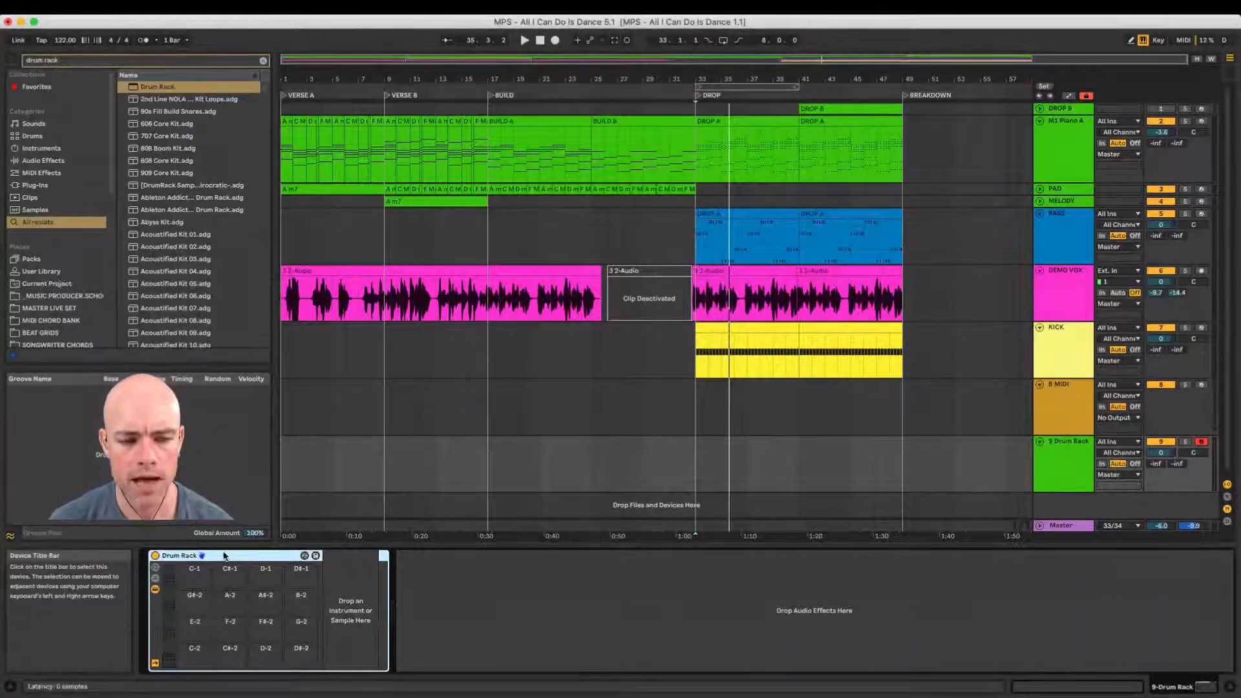
# Step: Search the browser for "clap" and select the run of clap samples from the first result through 07_Claps.wav
pyautogui.click(114, 61)
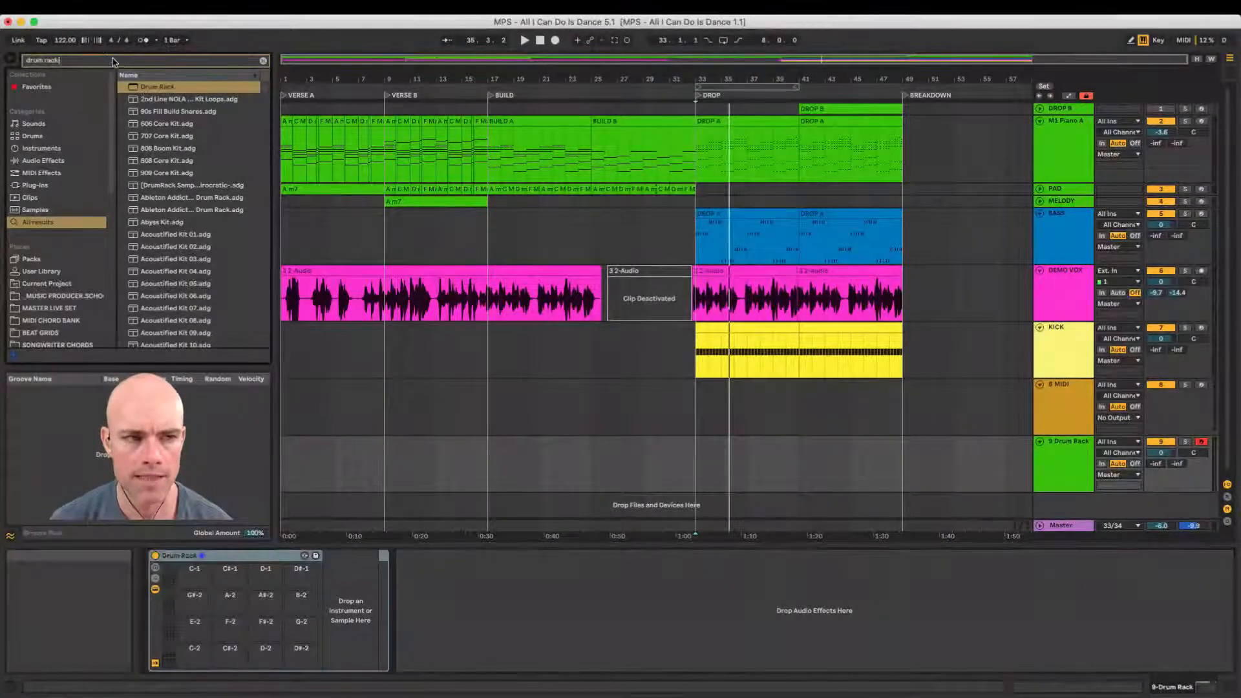
pyautogui.write('clap')
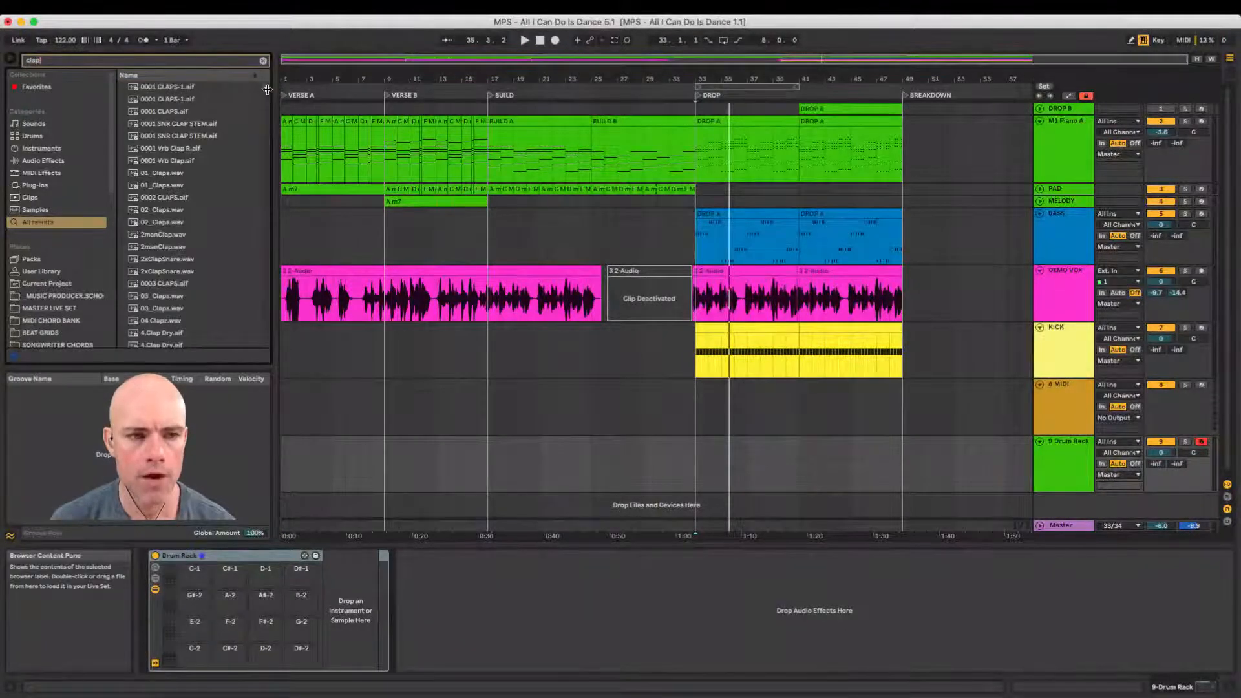
pyautogui.moveTo(266, 88)
pyautogui.mouseDown()
pyautogui.moveTo(289, 341)
pyautogui.moveTo(266, 81)
pyautogui.mouseUp()
pyautogui.click(189, 89)
pyautogui.scroll(-5, 190, 194)
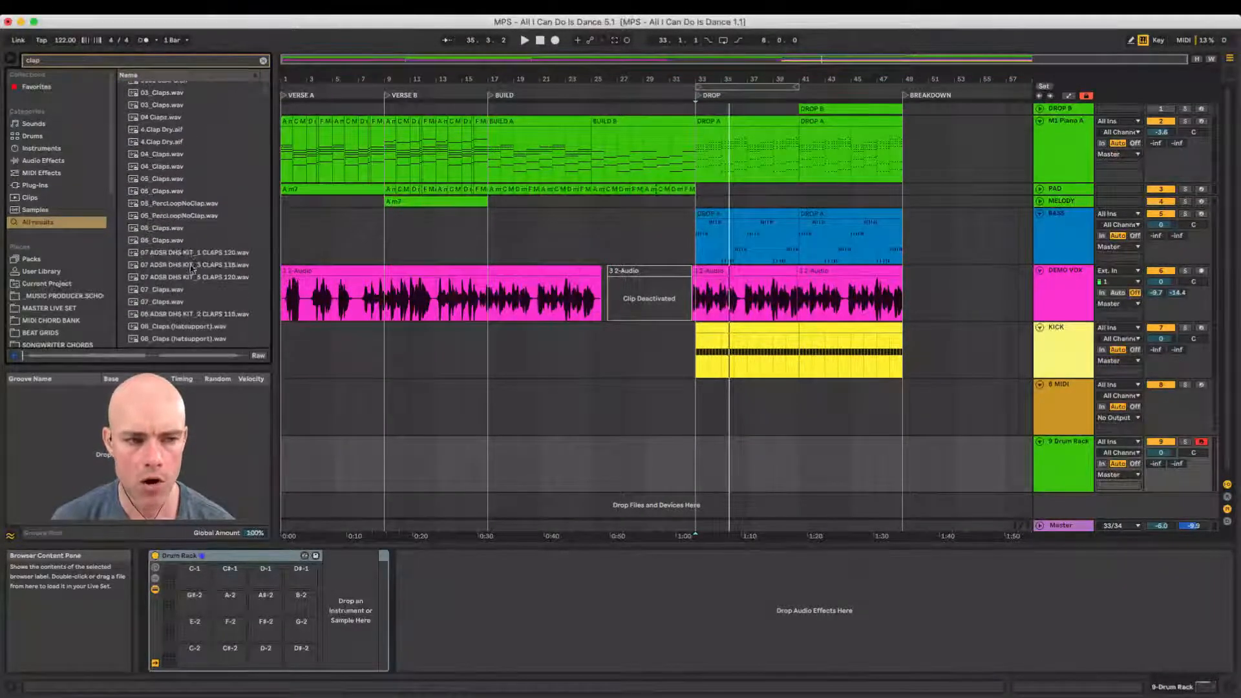
pyautogui.keyDown('shift'); pyautogui.click(192, 290); pyautogui.keyUp('shift')
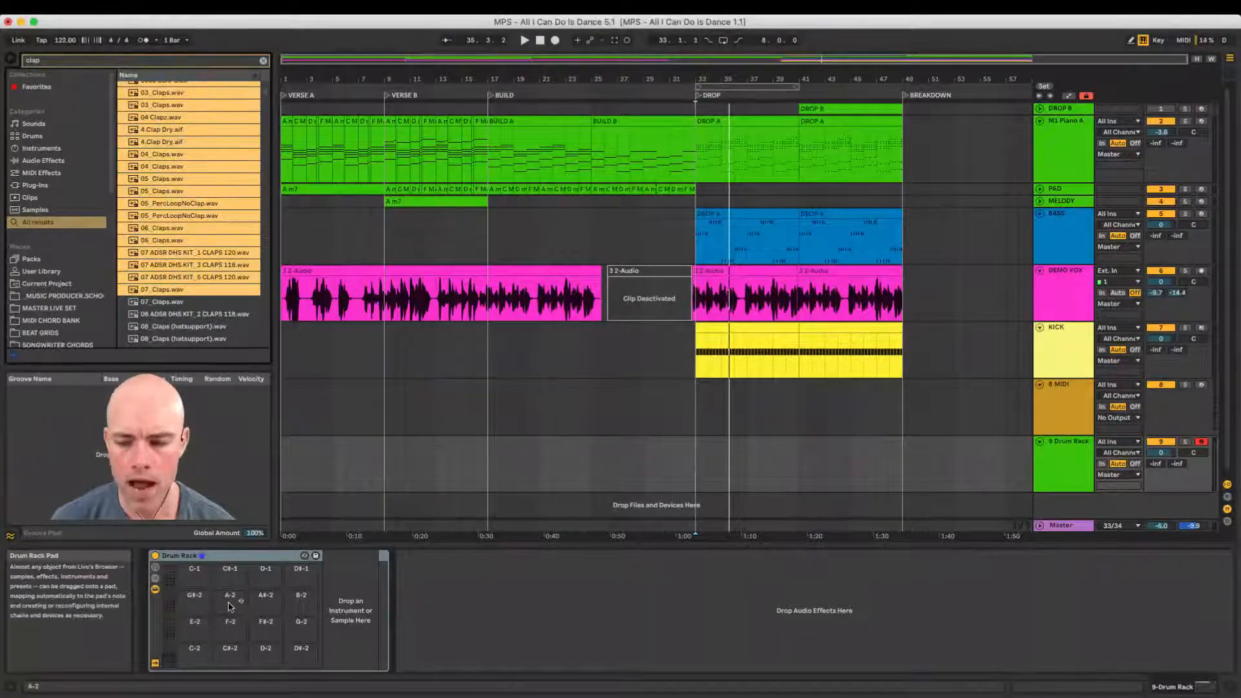
# Step: Search the browser for "all clap" and delete the Drum Rack track
pyautogui.click(168, 64)
pyautogui.doubleClick(168, 65)
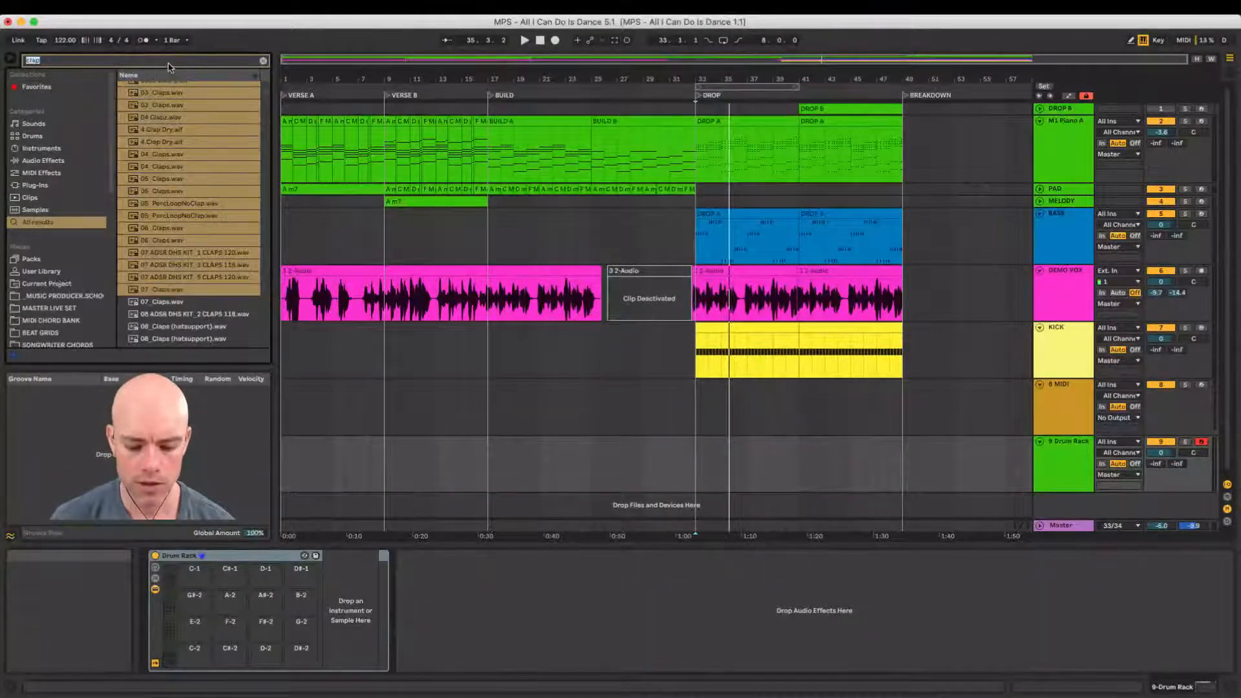
pyautogui.write('all claps')
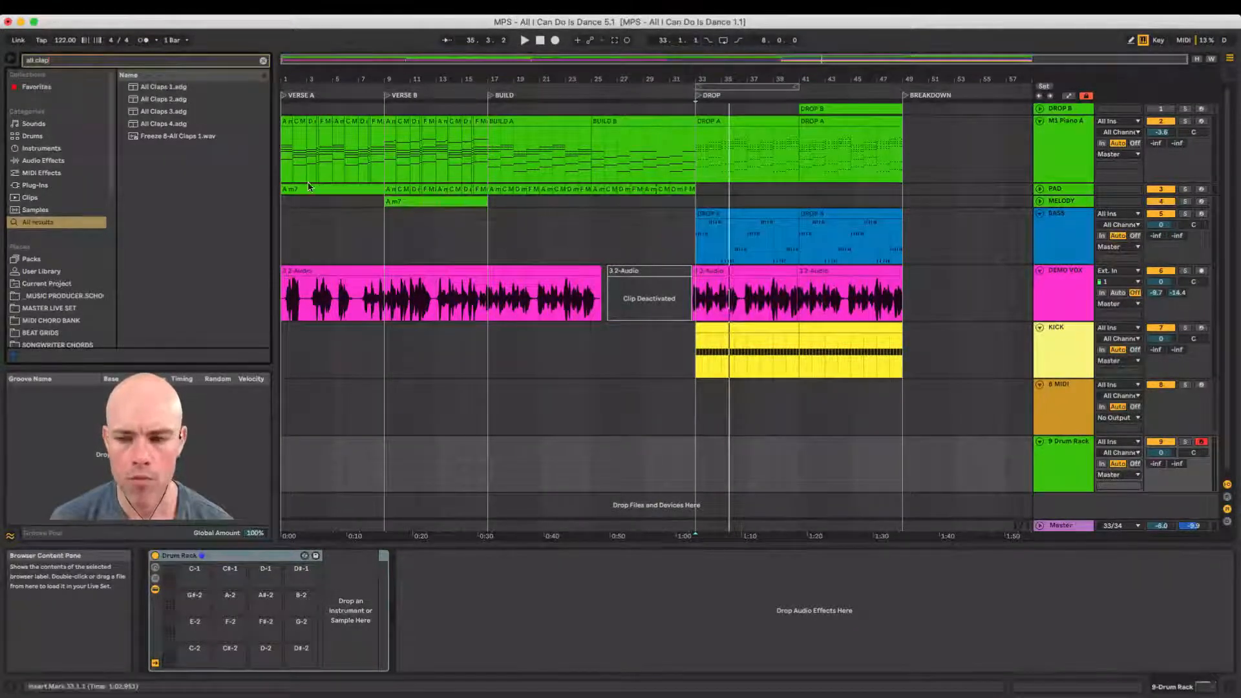
pyautogui.click(1072, 448)
pyautogui.press('Delete')
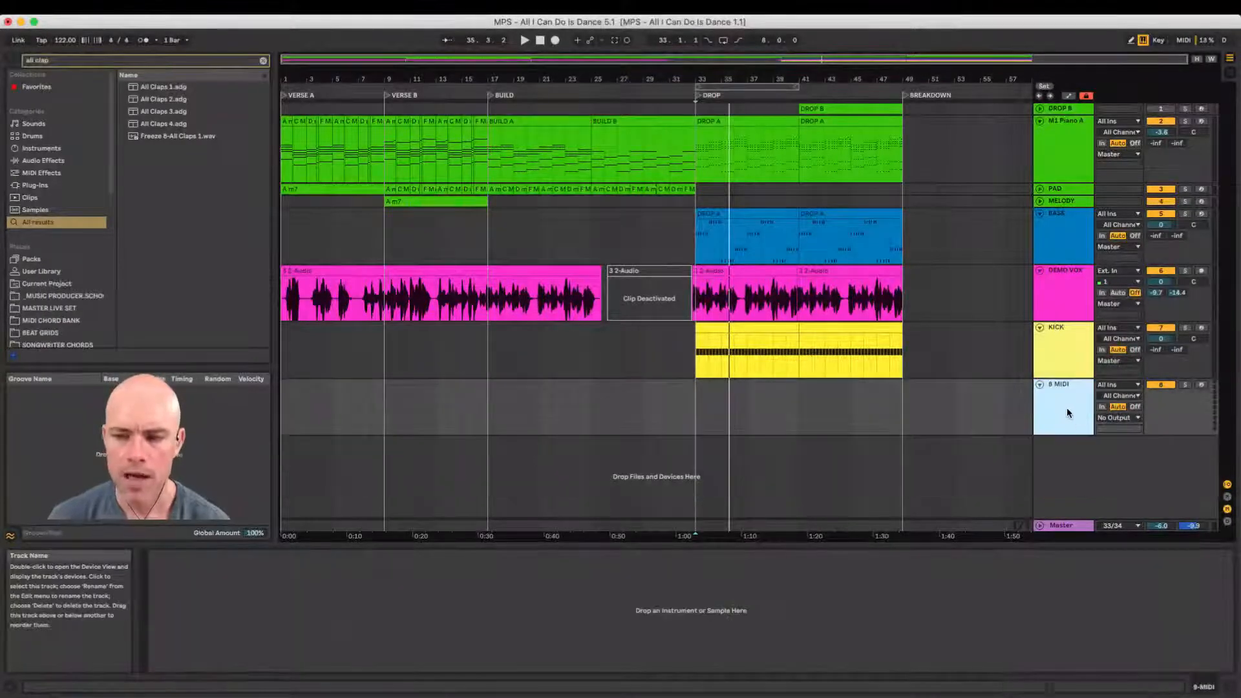
# Step: Load All Claps 1.adg onto the empty MIDI track and create an empty MIDI clip across the drop, bars 33 to 49
pyautogui.click(160, 87)
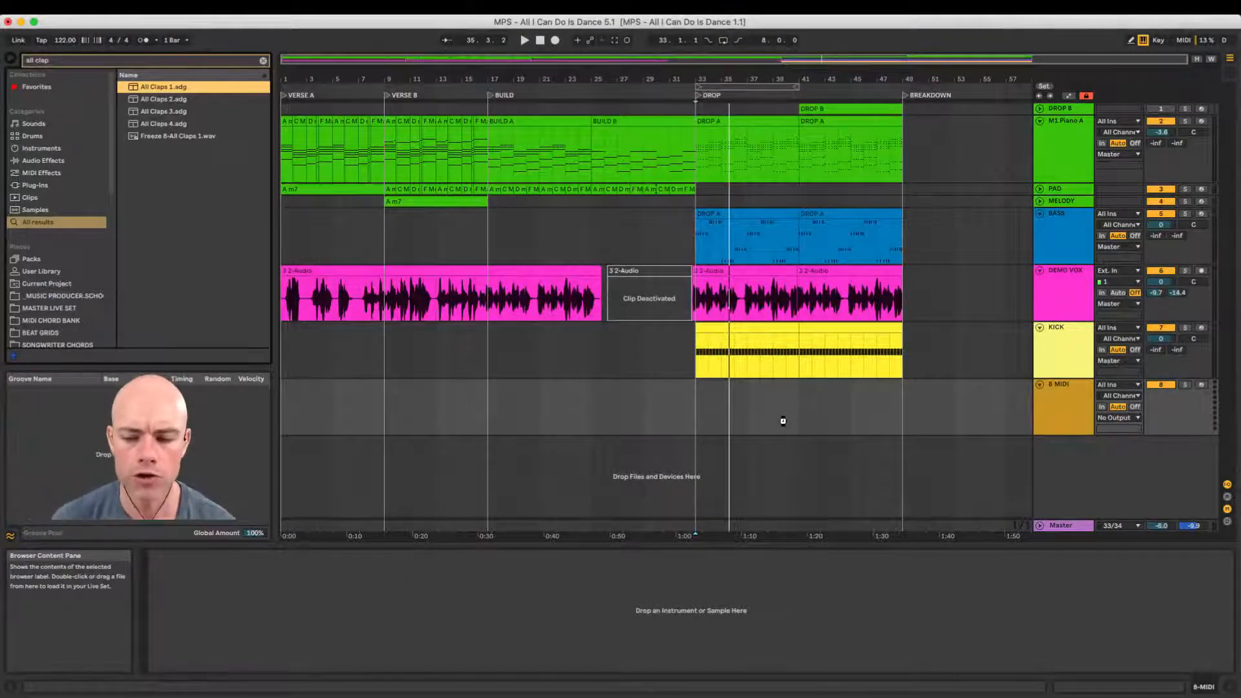
pyautogui.moveTo(771, 411); pyautogui.dragTo(768, 410)
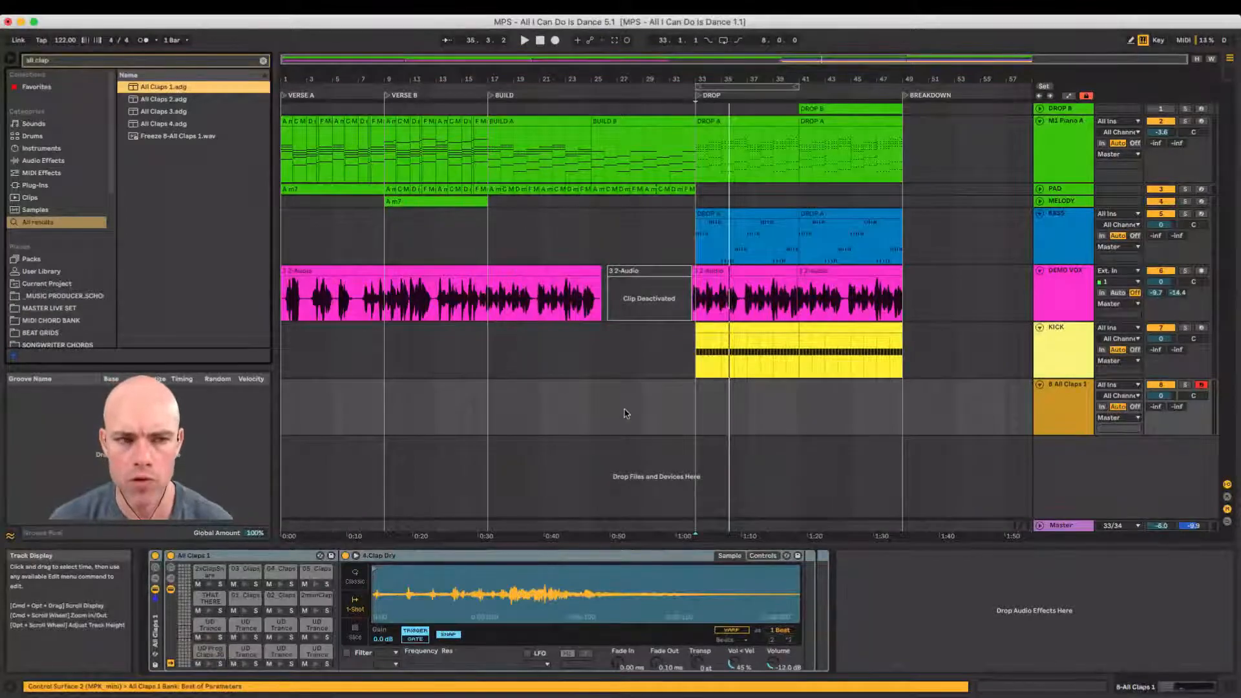
pyautogui.moveTo(706, 421); pyautogui.dragTo(902, 420)
pyautogui.press('super+shift+m')
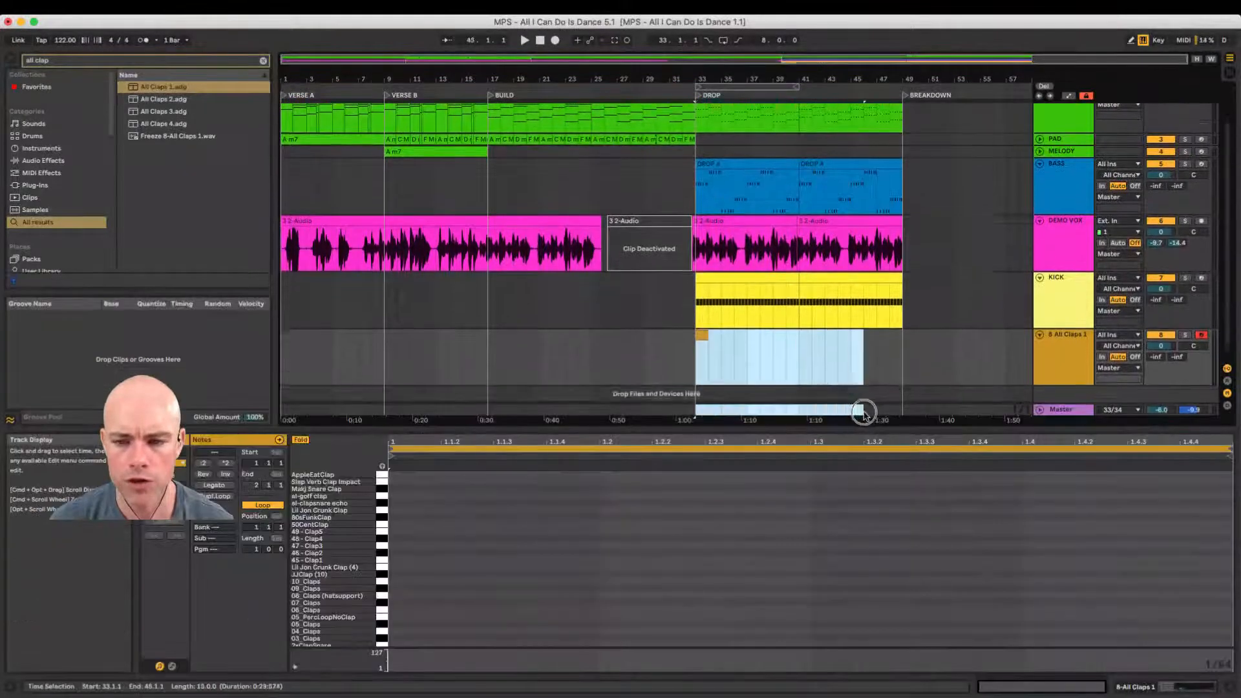
pyautogui.press('Delete')
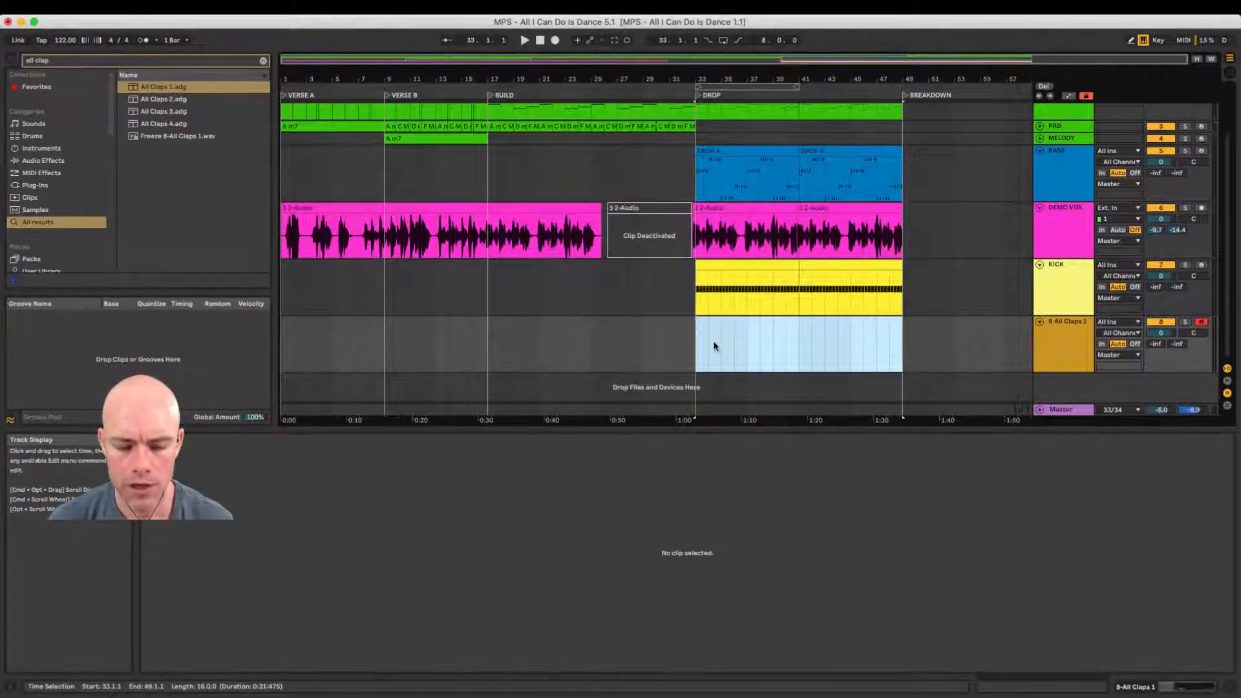
pyautogui.press('super+shift+m')
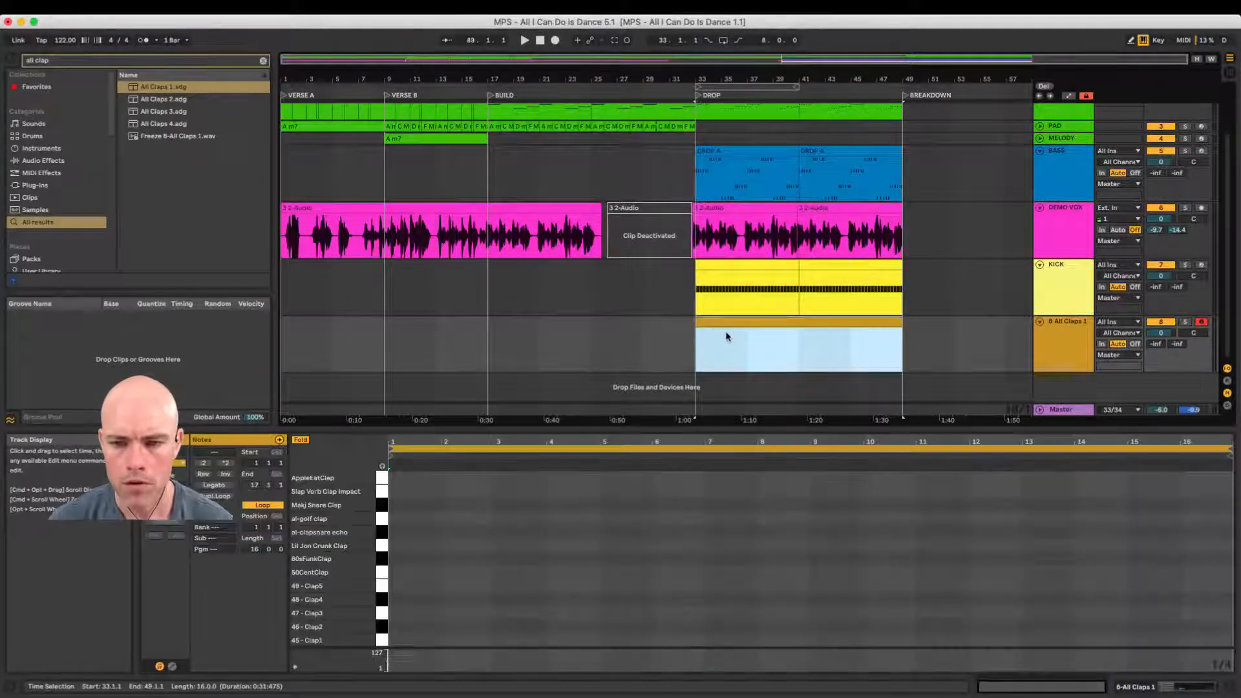
# Step: Open the new clip and add 4.Clap Dry notes on beats 2 and 4 of its first bar
pyautogui.doubleClick(749, 324)
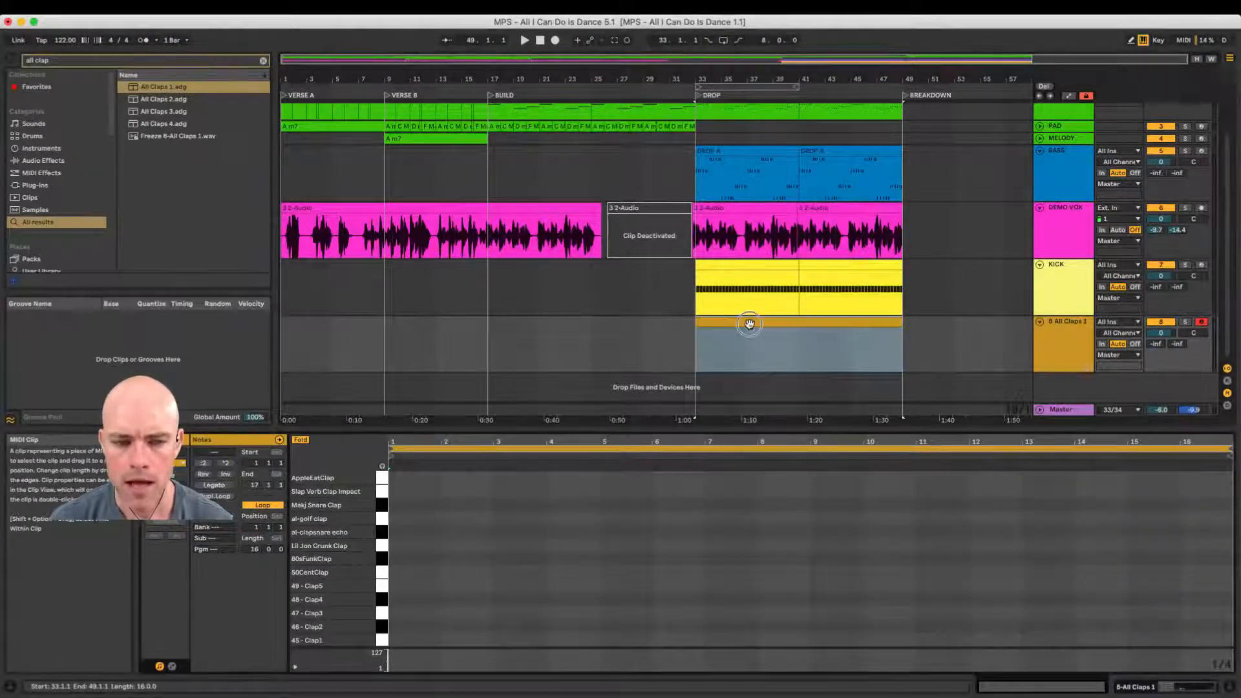
pyautogui.scroll(10, 440, 575)
pyautogui.scroll(10, 415, 622)
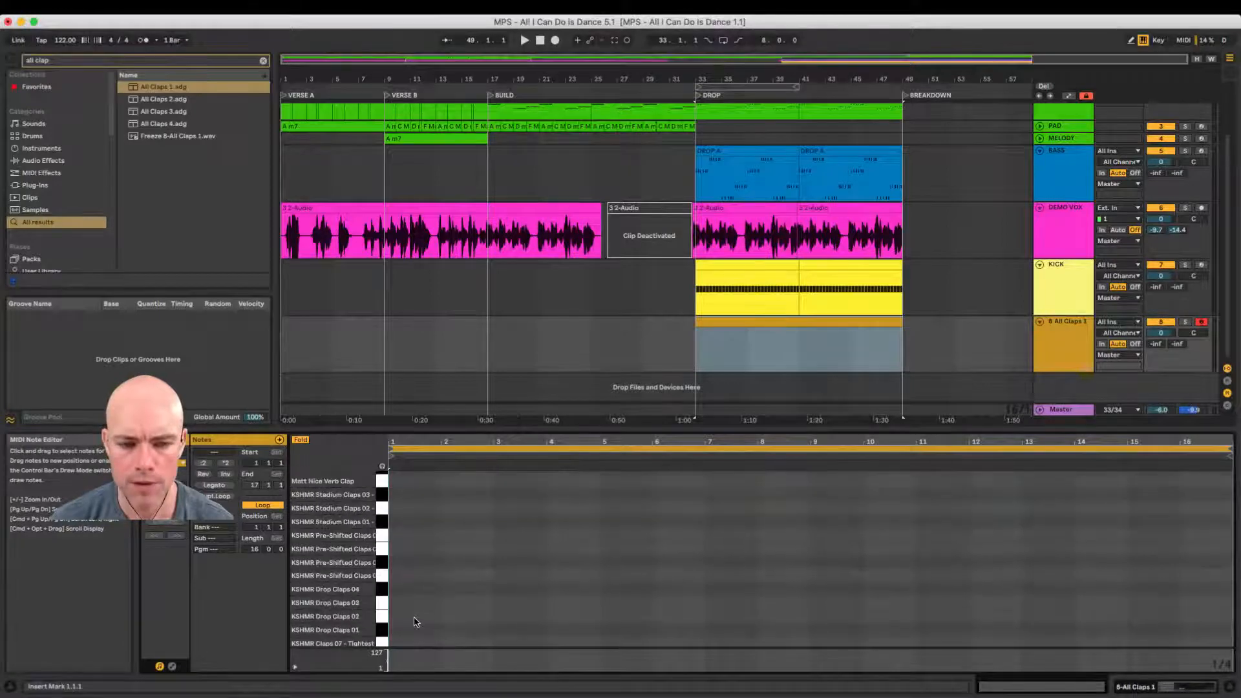
pyautogui.click(408, 640)
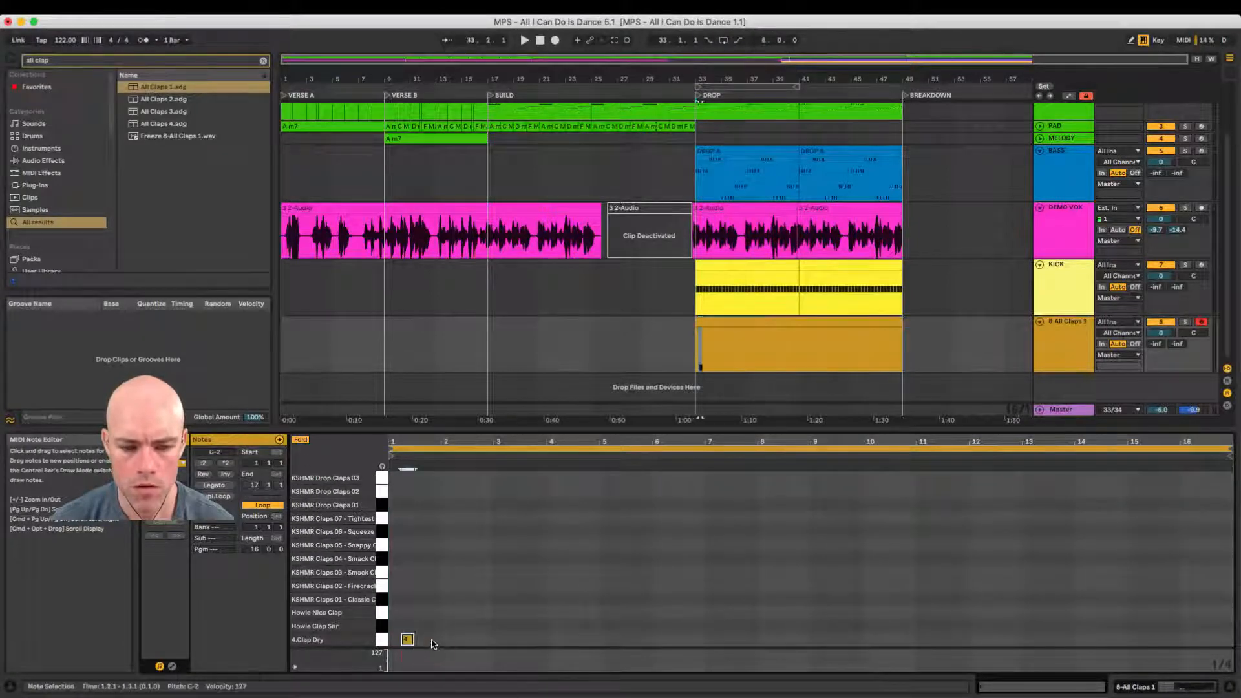
pyautogui.click(433, 640)
pyautogui.click(381, 639)
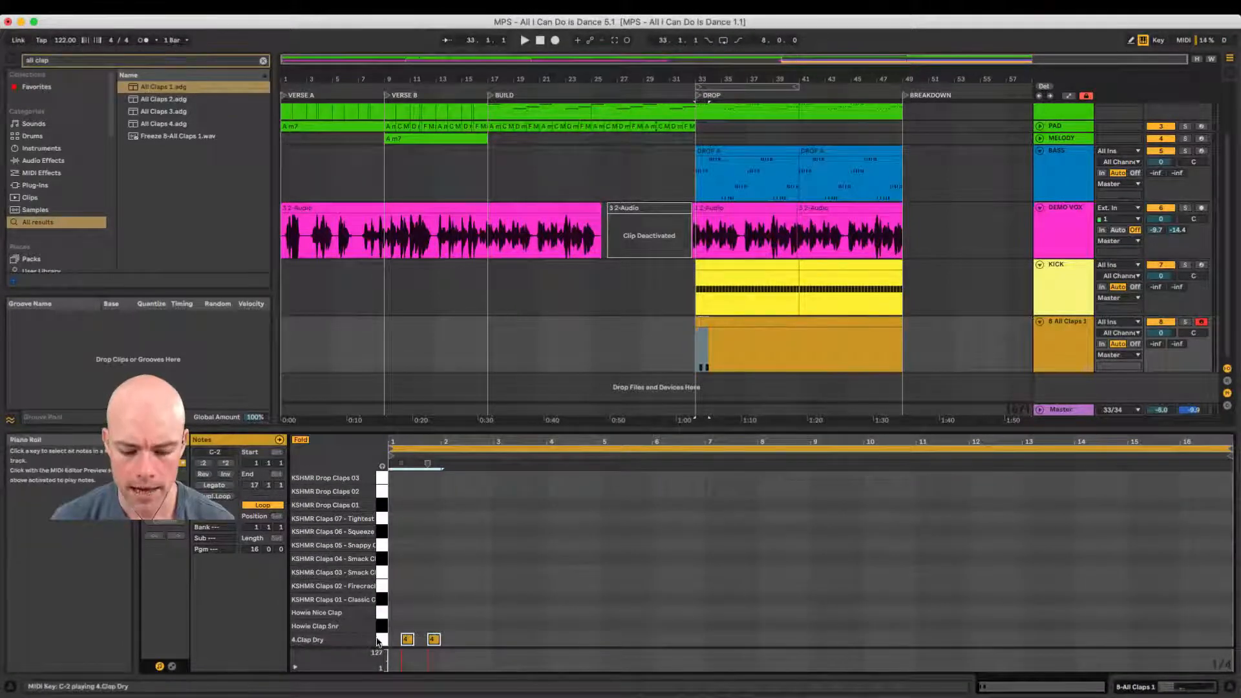
pyautogui.press('super+d')
pyautogui.press('super+d')
pyautogui.press('super+d')
pyautogui.press('super+z')
pyautogui.press('super+z')
pyautogui.press('super+z')
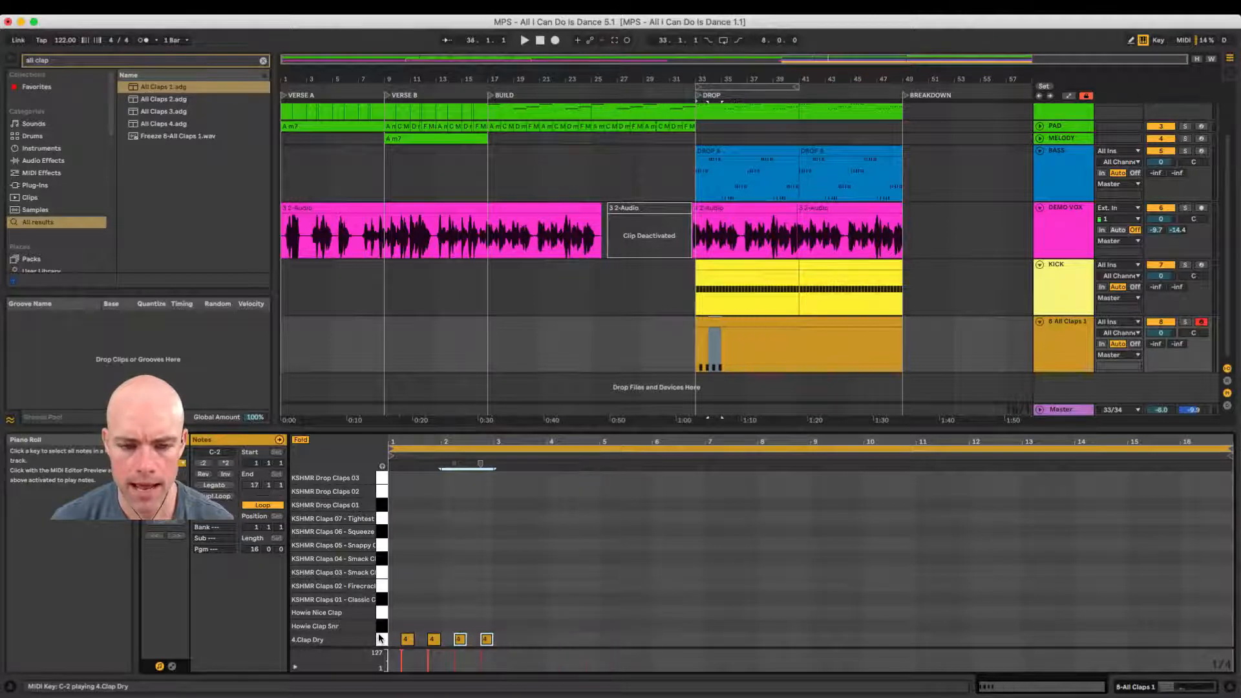
# Step: Loop the first bar of the clap clip so its two notes repeat through the whole drop
pyautogui.moveTo(440, 621); pyautogui.dragTo(344, 614)
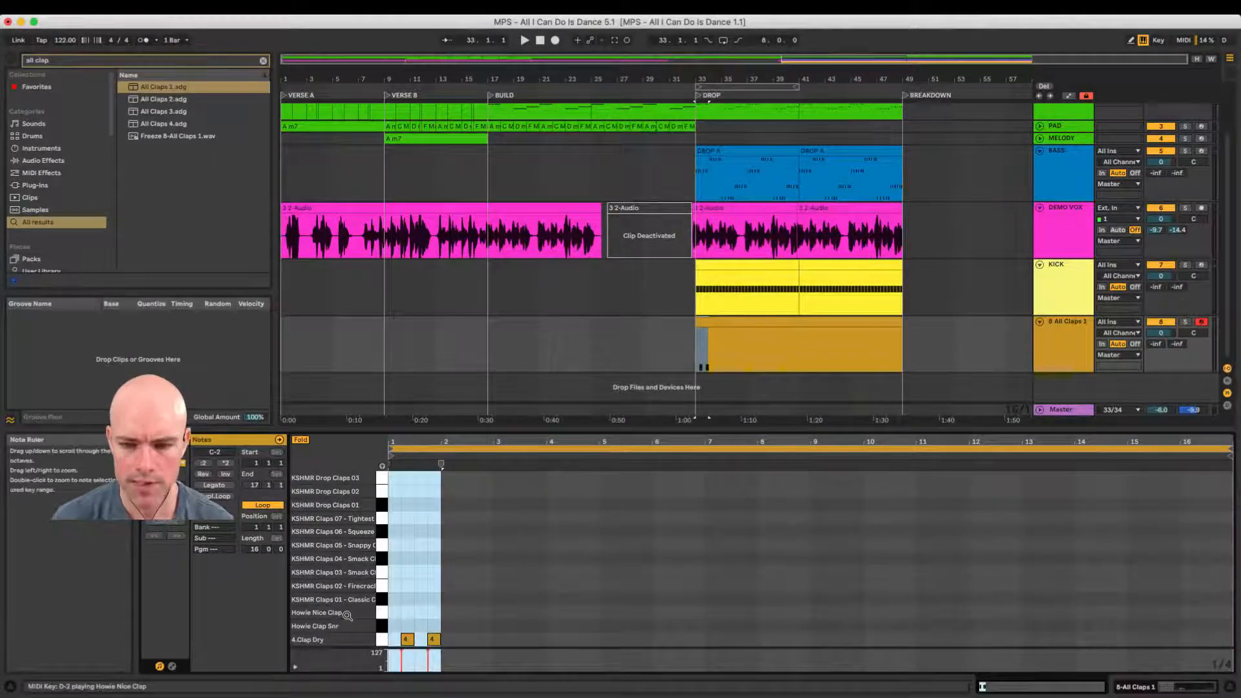
pyautogui.press('super+l')
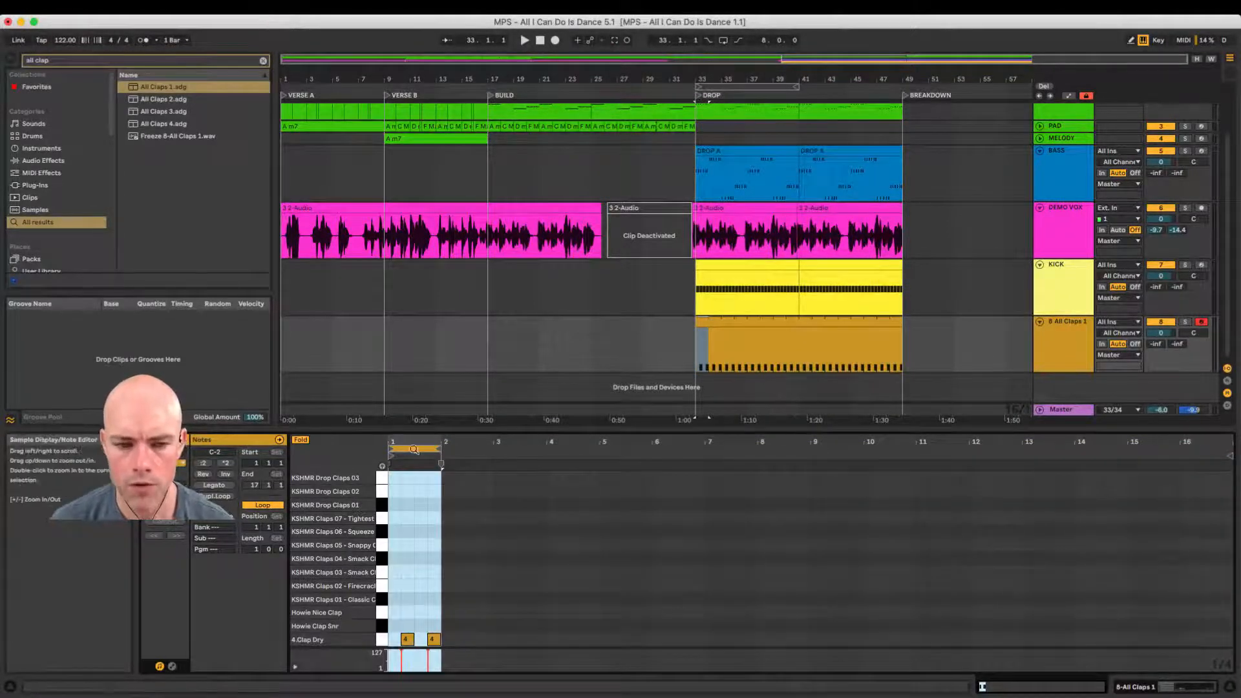
pyautogui.moveTo(391, 433); pyautogui.dragTo(392, 456)
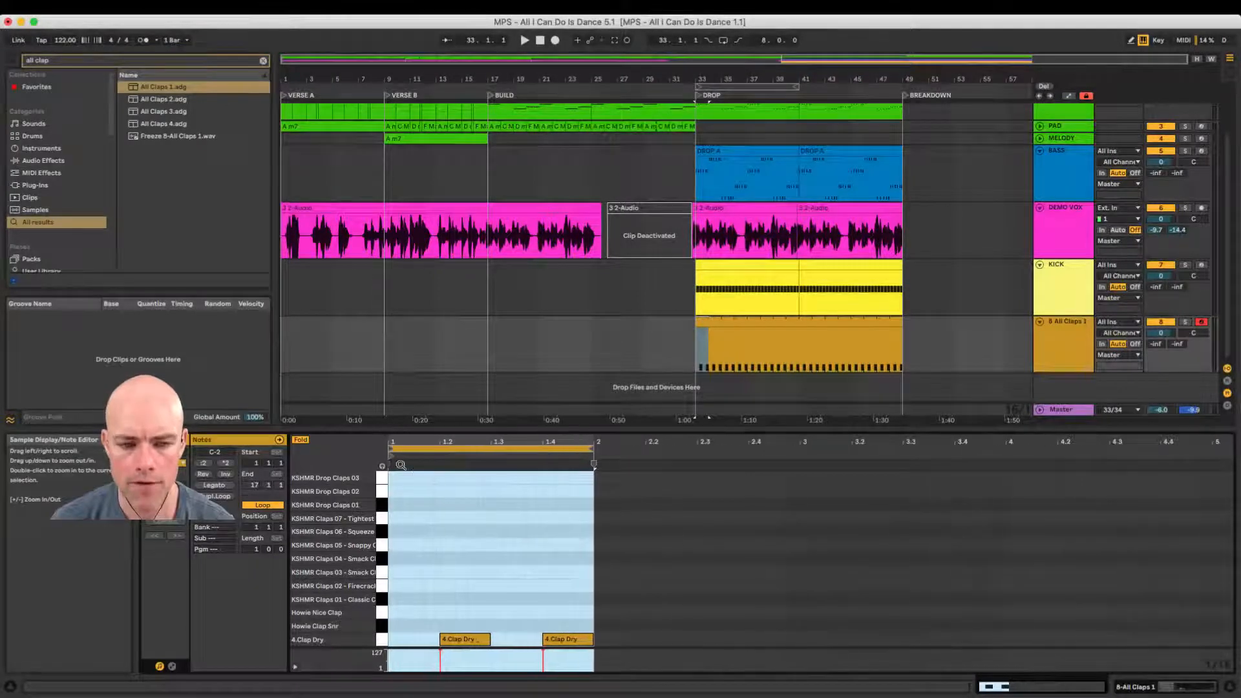
# Step: Select both clap notes and shift them up through the KSHMR Claps rows and back down to 4.Clap Dry
pyautogui.press('super+a')
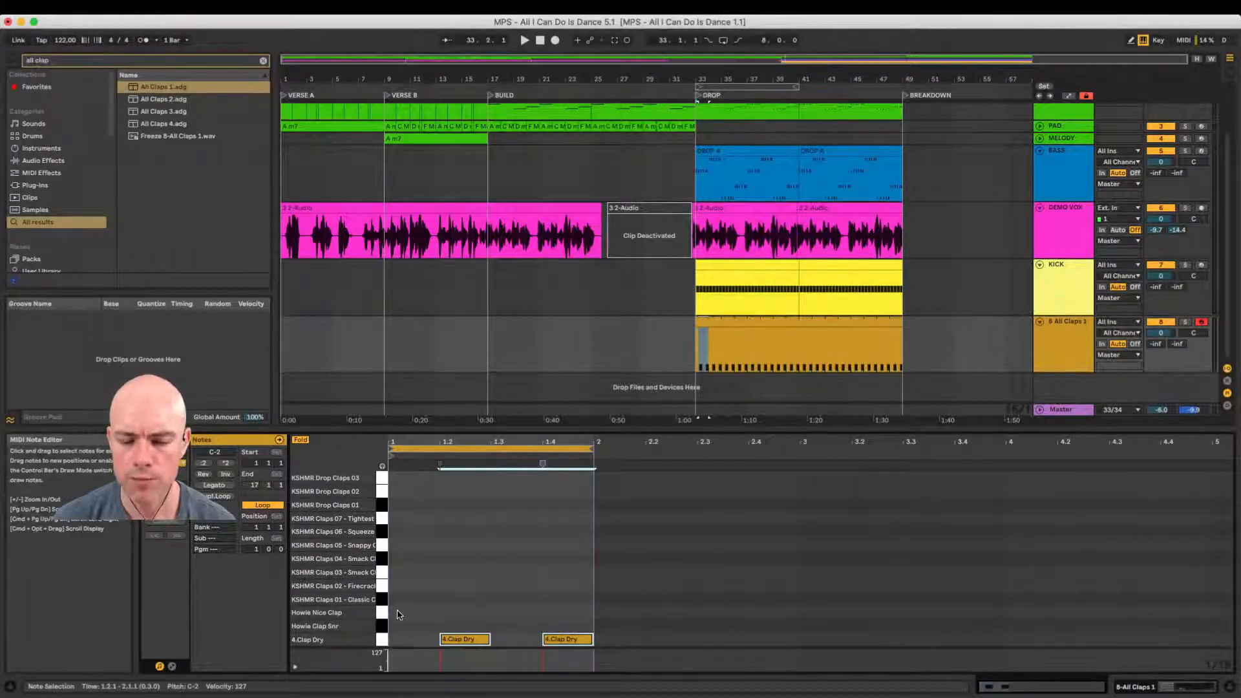
pyautogui.press('Up')
pyautogui.press('Up')
pyautogui.press('Up')
pyautogui.press('Up')
pyautogui.press('Up')
pyautogui.press('Up')
pyautogui.press('Up')
pyautogui.press('Up')
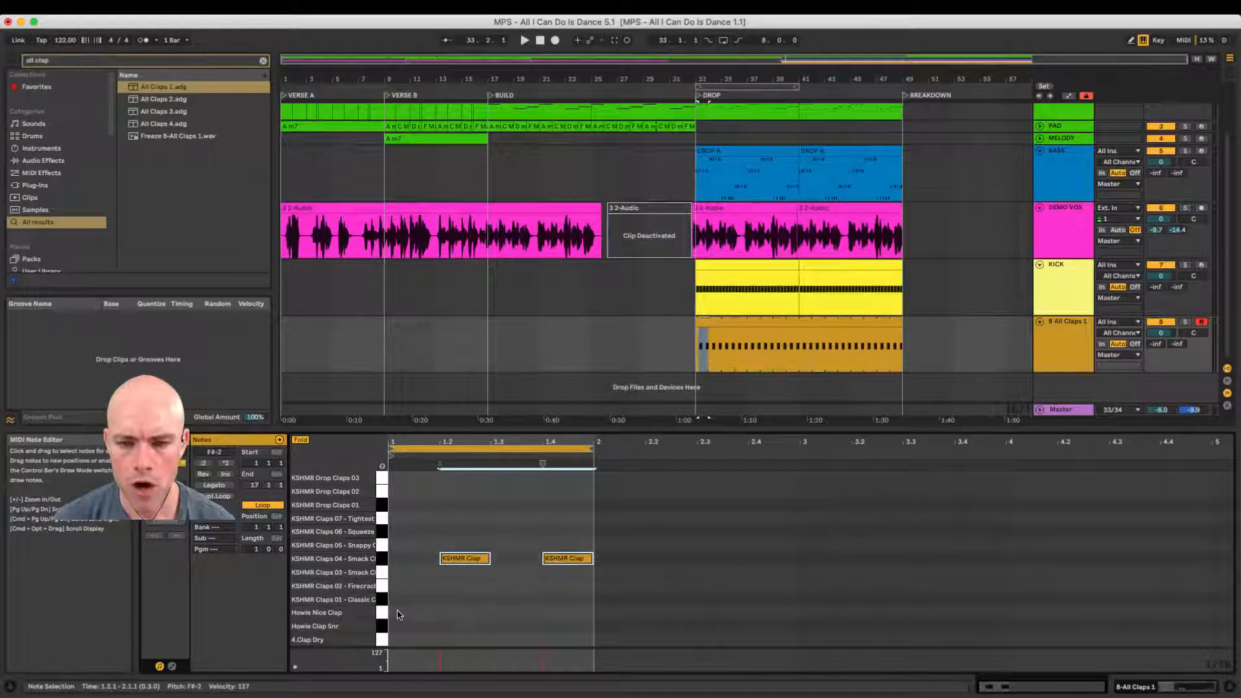
pyautogui.press('Down')
pyautogui.press('Down')
pyautogui.press('Down')
pyautogui.press('Down')
pyautogui.press('Down')
pyautogui.press('Down')
pyautogui.press('Down')
pyautogui.press('Down')
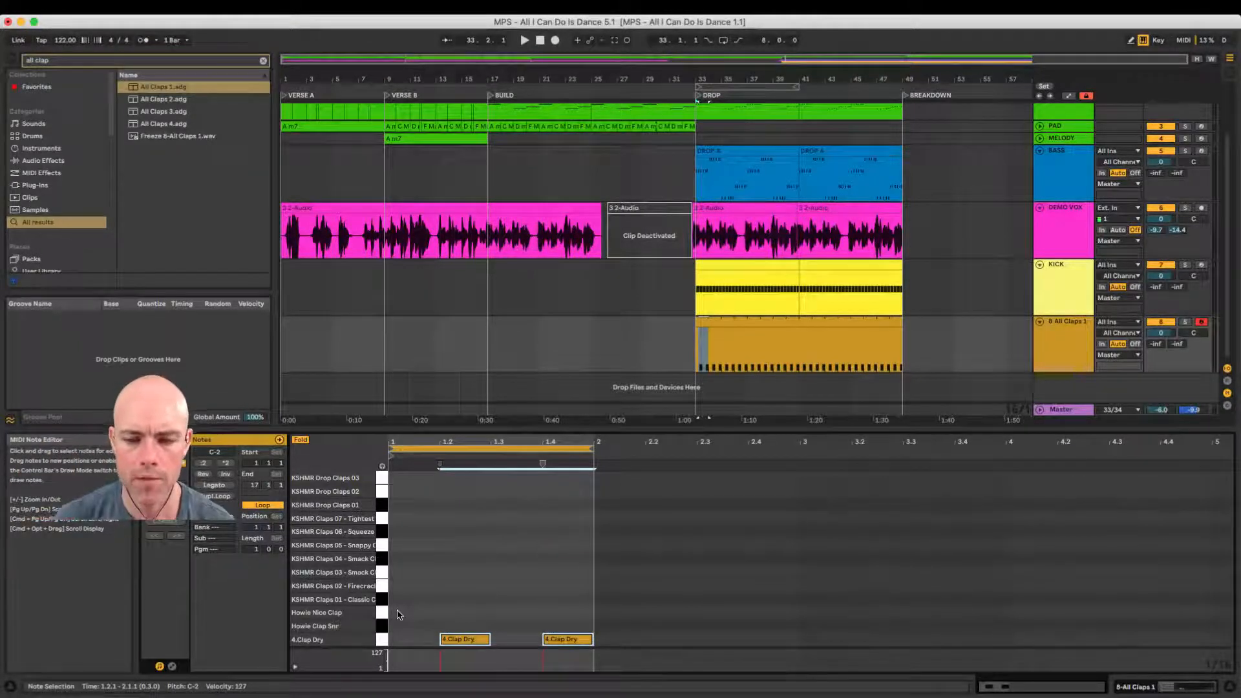
# Step: Play the drop and audition the claps by stepping both notes up row by row to KSHMR Claps 07 - Tightest Clap
pyautogui.press('space')
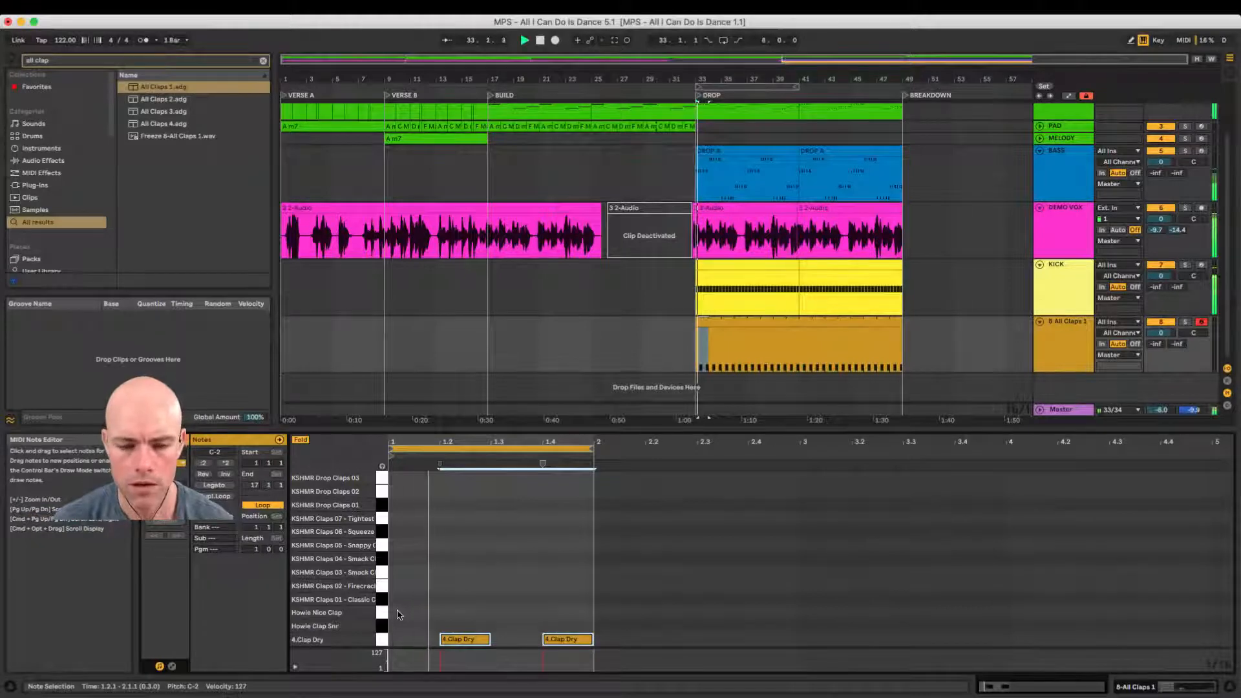
pyautogui.press('Up')
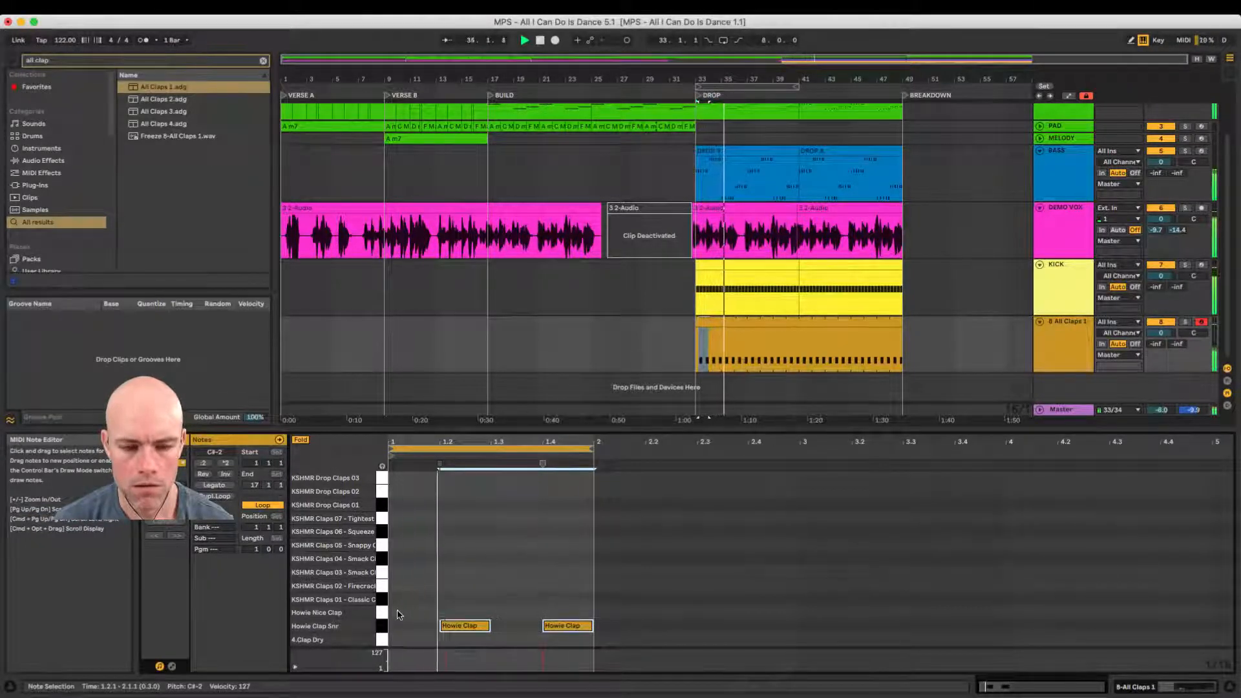
pyautogui.press('Up')
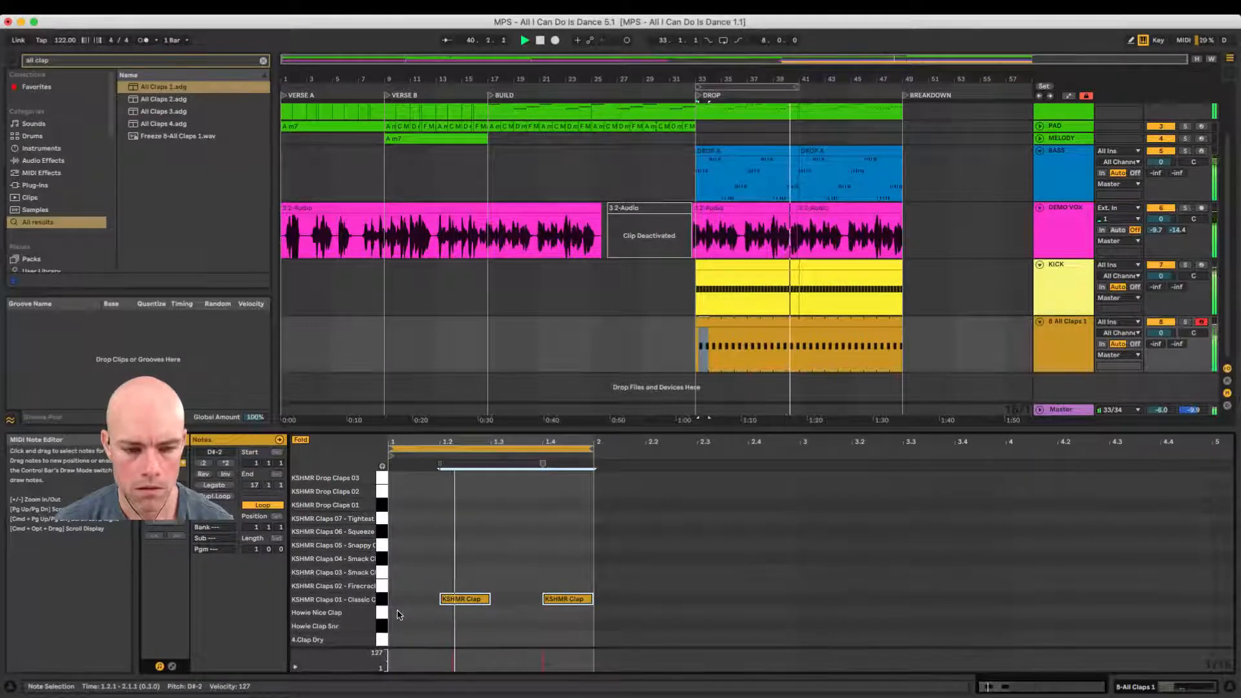
pyautogui.press('Up')
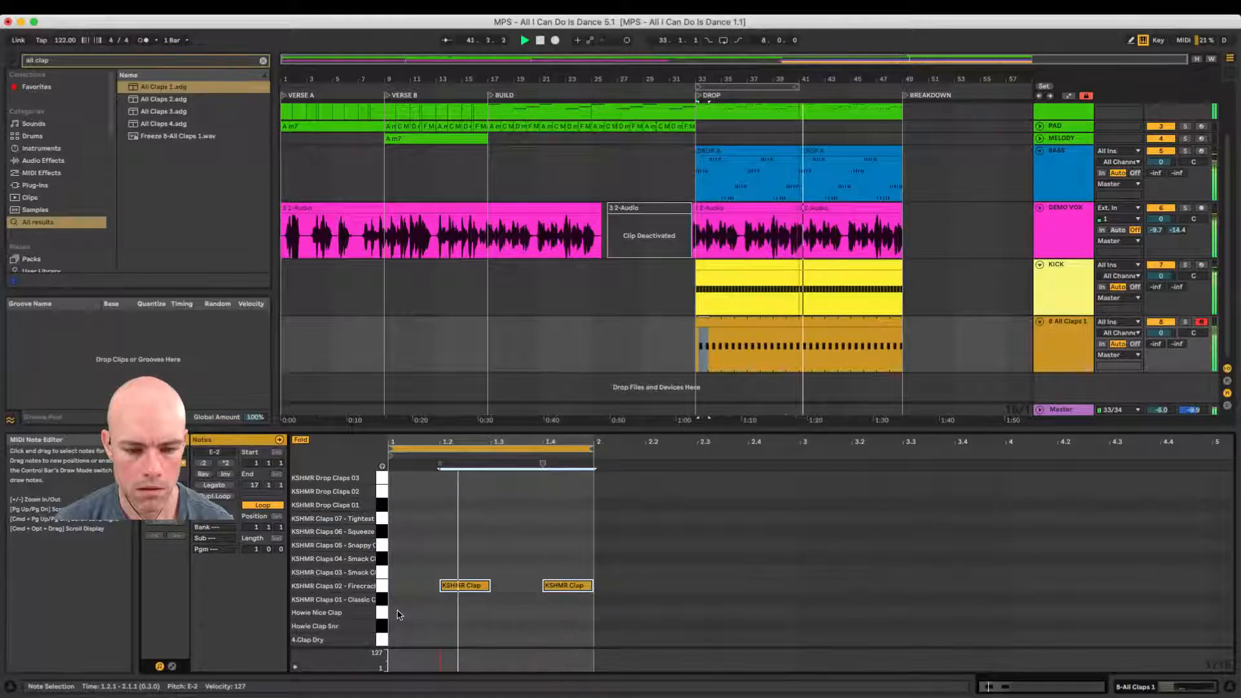
pyautogui.press('Up')
pyautogui.press('Up')
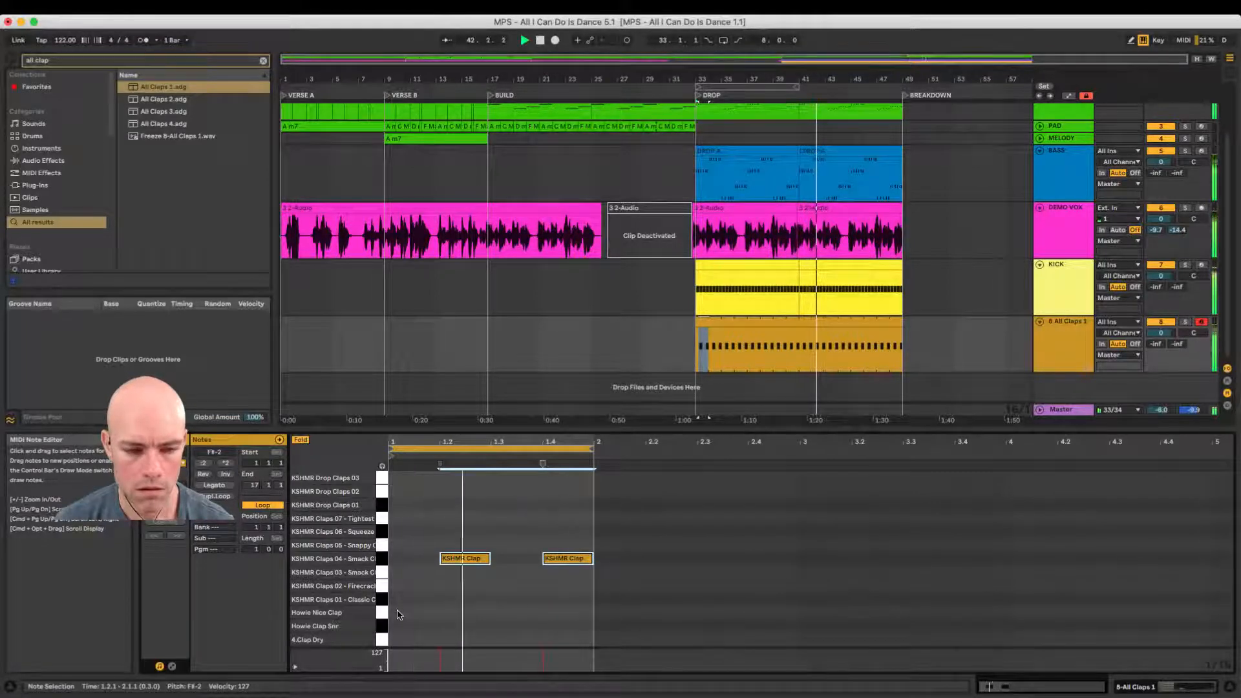
pyautogui.press('Up')
pyautogui.press('Up')
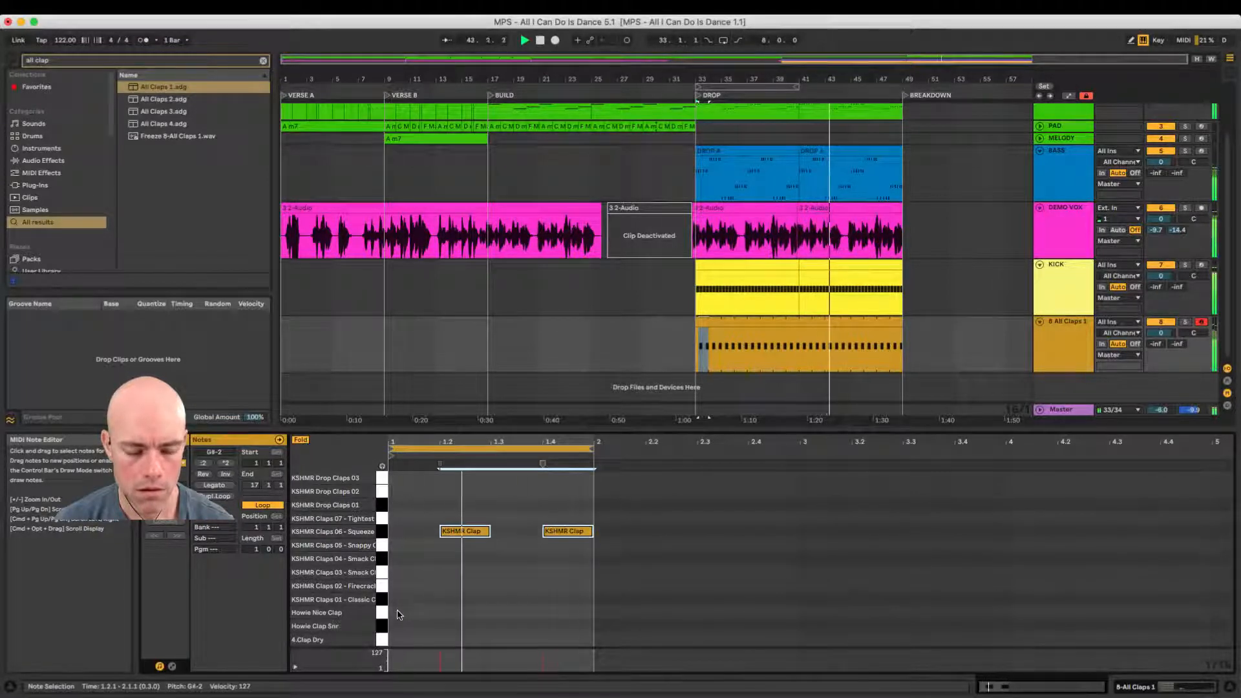
pyautogui.press('Up')
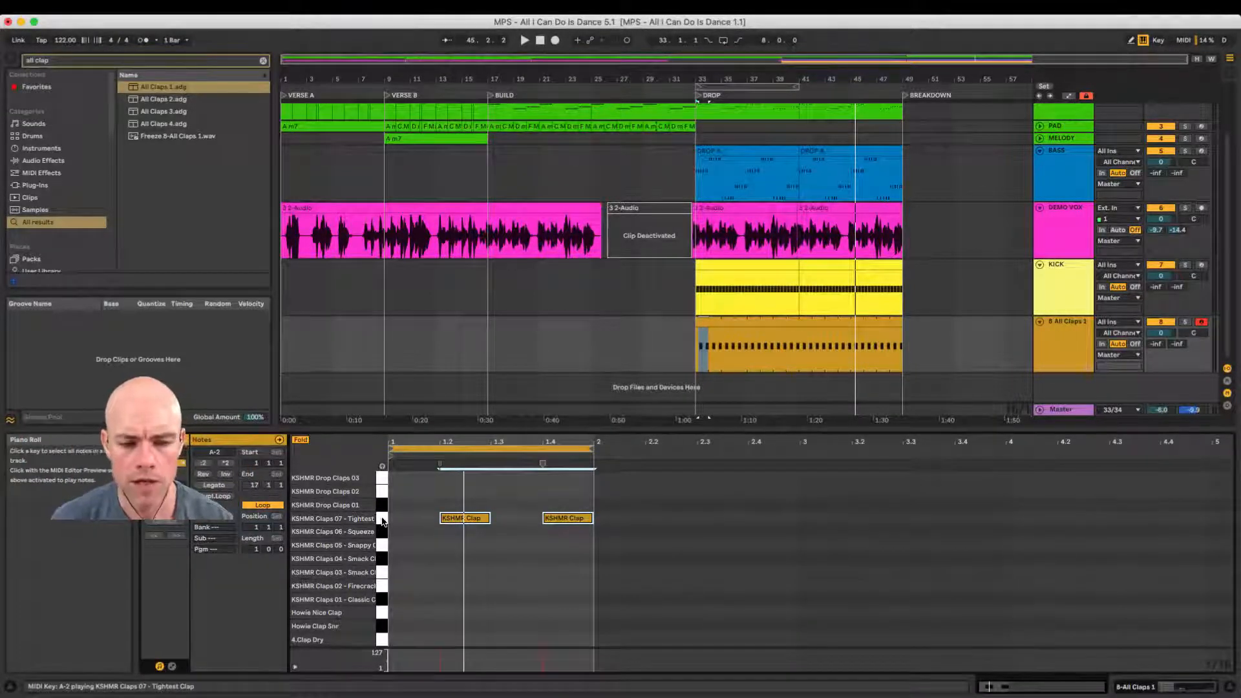
# Step: Turn on note preview in the MIDI editor and shift both notes up to KSHMR Drop Claps 02
pyautogui.click(383, 466)
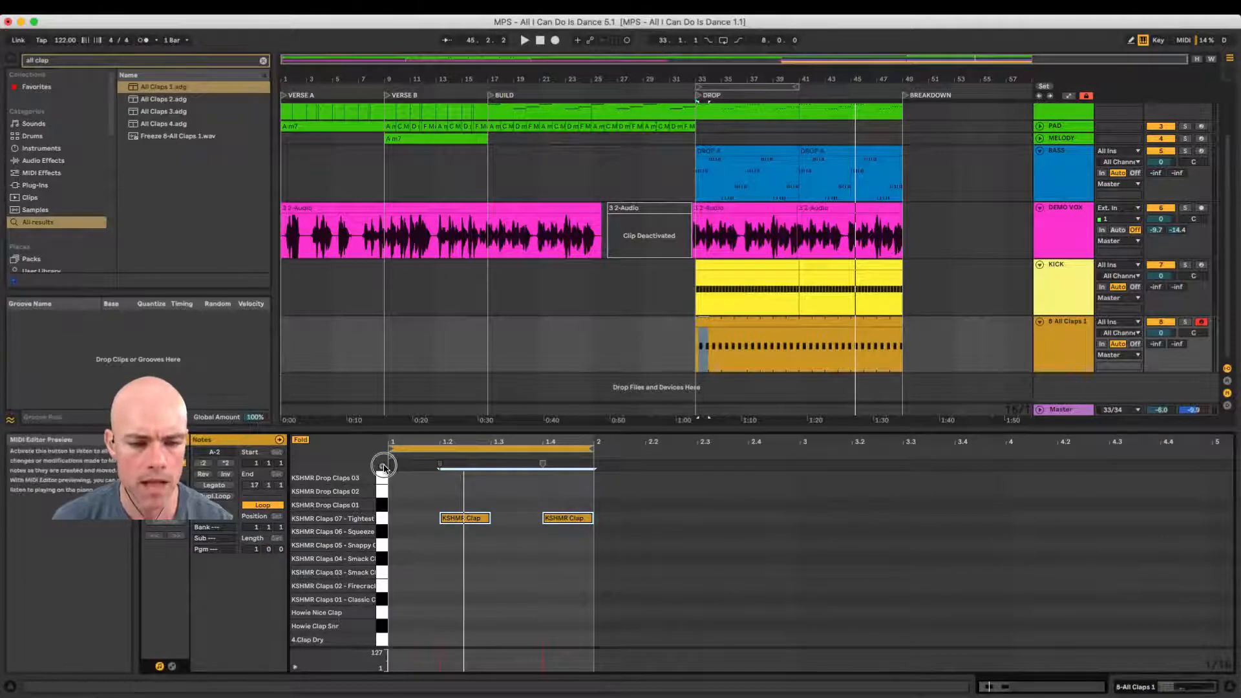
pyautogui.press('Up')
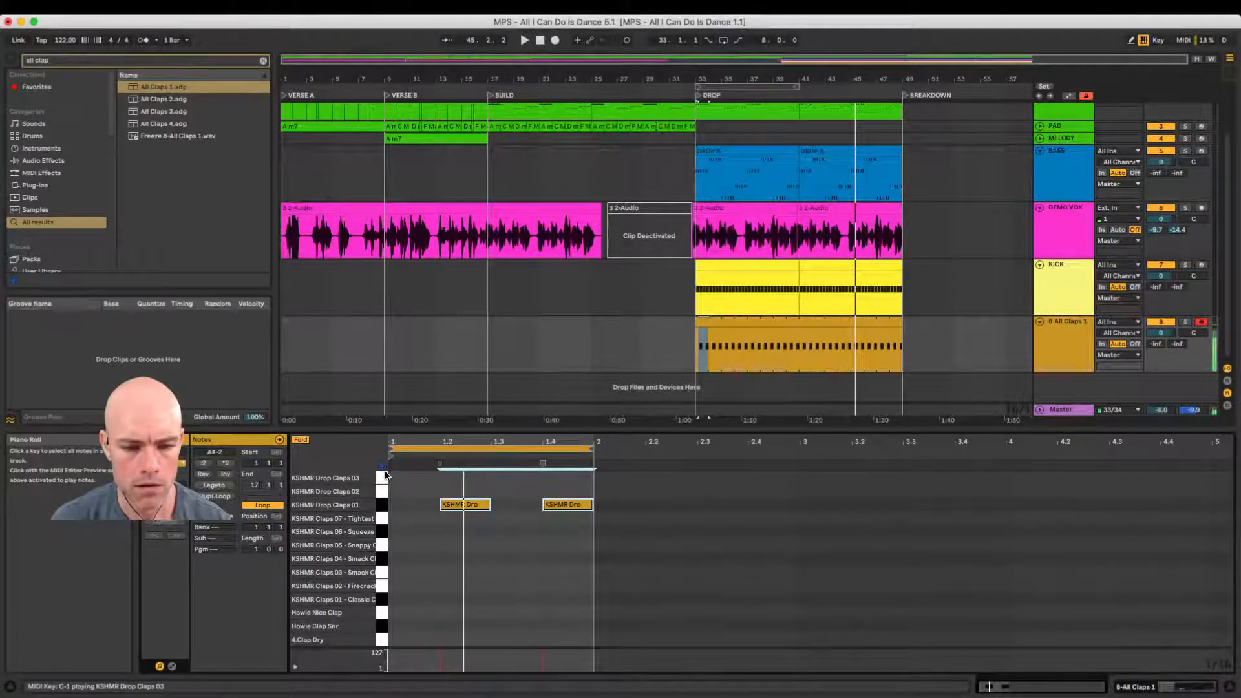
pyautogui.press('Up')
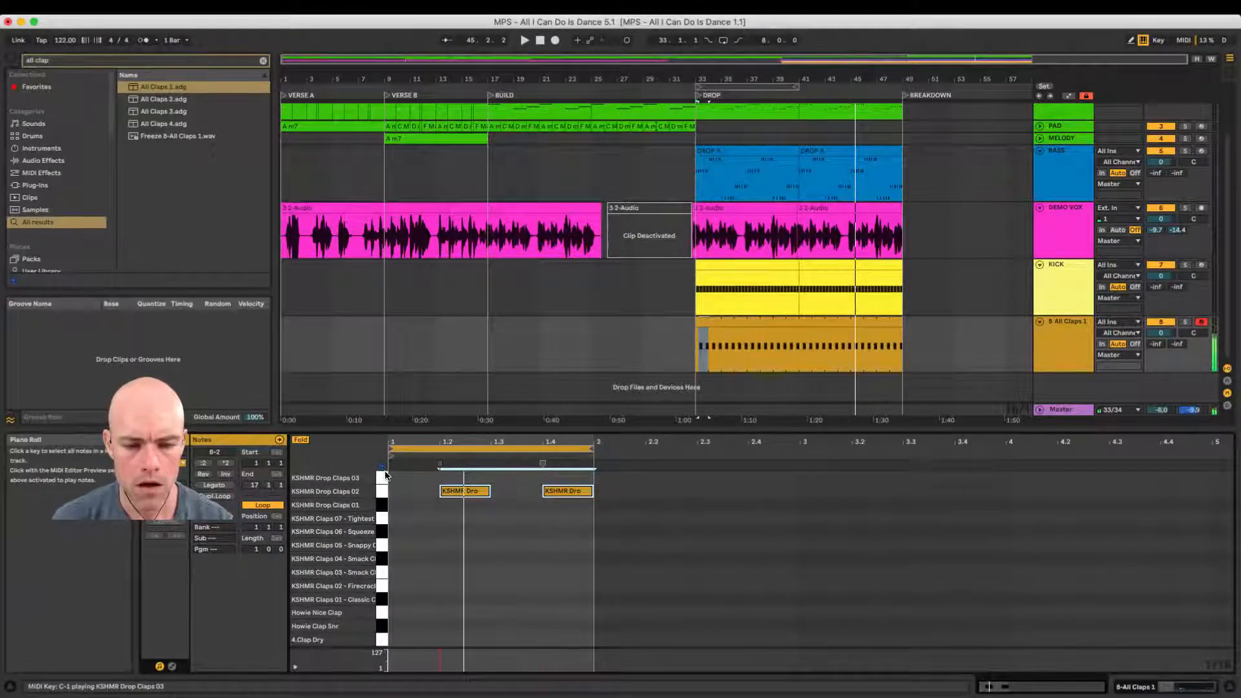
# Step: Audition the claps by stepping both notes down to Howie Clap Snr and back up to KSHMR Claps 01 - Classic Clap
pyautogui.press('Down')
pyautogui.press('Down')
pyautogui.press('Down')
pyautogui.press('Down')
pyautogui.press('Down')
pyautogui.press('Down')
pyautogui.press('Down')
pyautogui.press('Down')
pyautogui.press('Down')
pyautogui.press('Down')
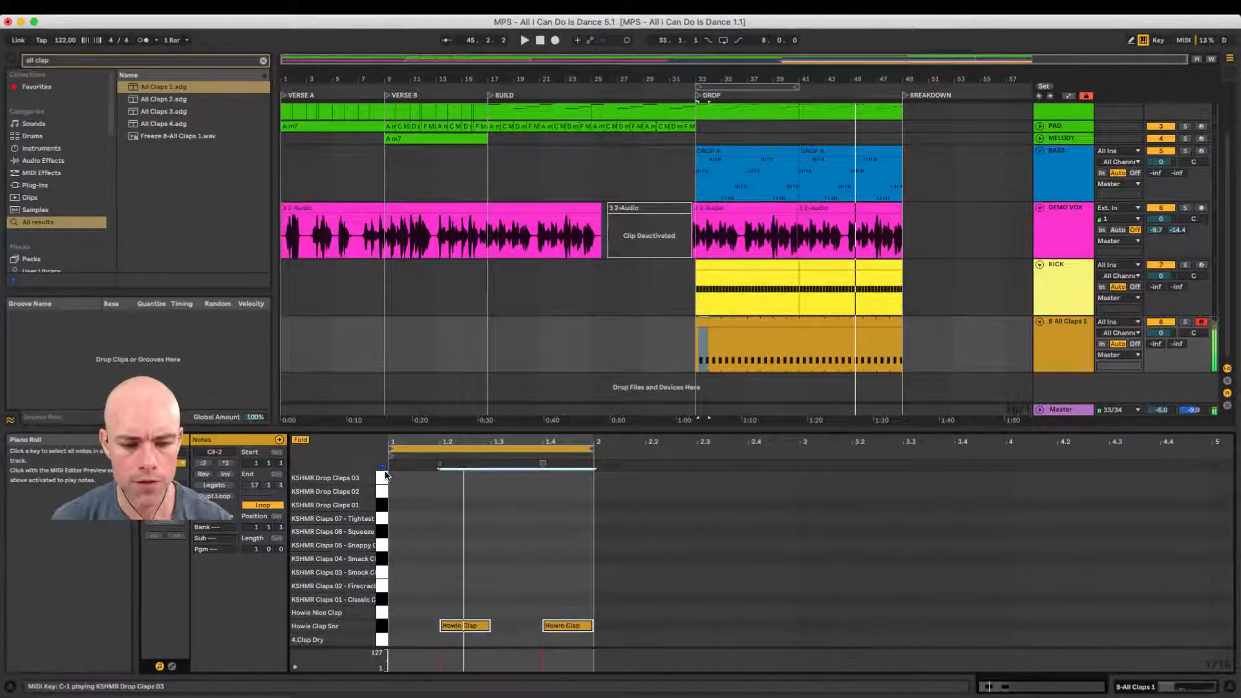
pyautogui.press('Up')
pyautogui.press('Up')
pyautogui.press('Up')
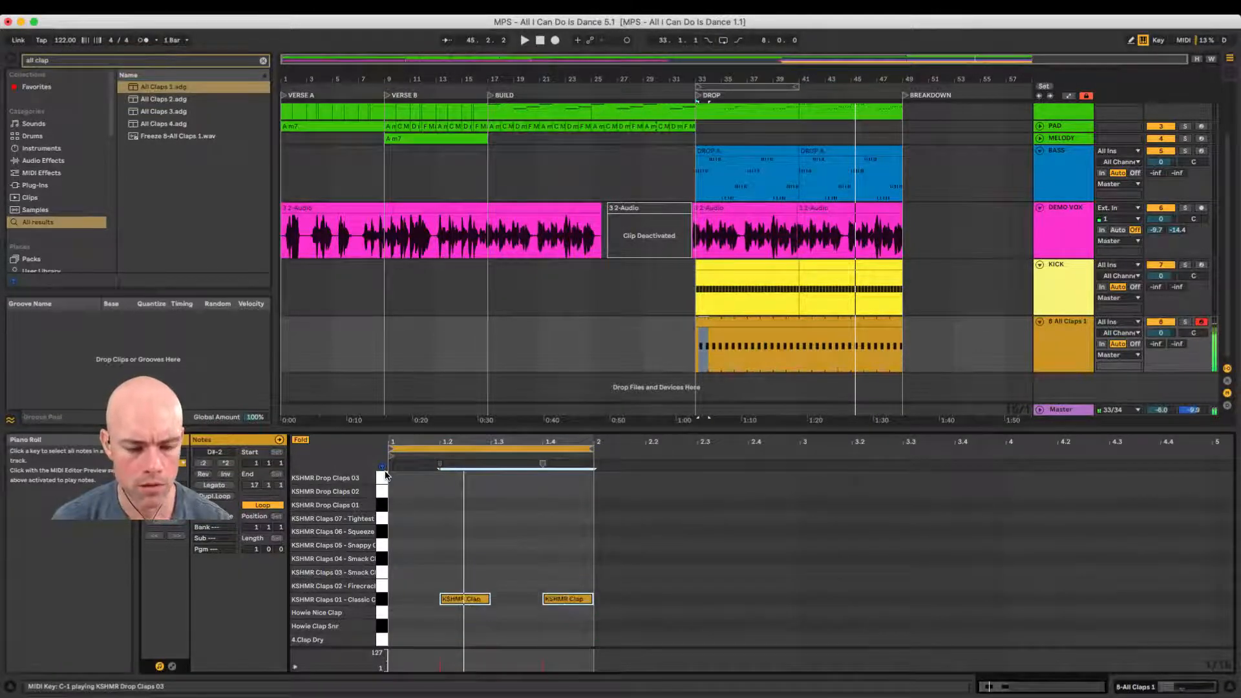
# Step: Compare the clap rows up to KSHMR Claps 04 and return both notes to KSHMR Claps 01 - Classic Clap
pyautogui.press('Down')
pyautogui.press('Up')
pyautogui.press('Up')
pyautogui.press('Up')
pyautogui.press('Up')
pyautogui.press('Up')
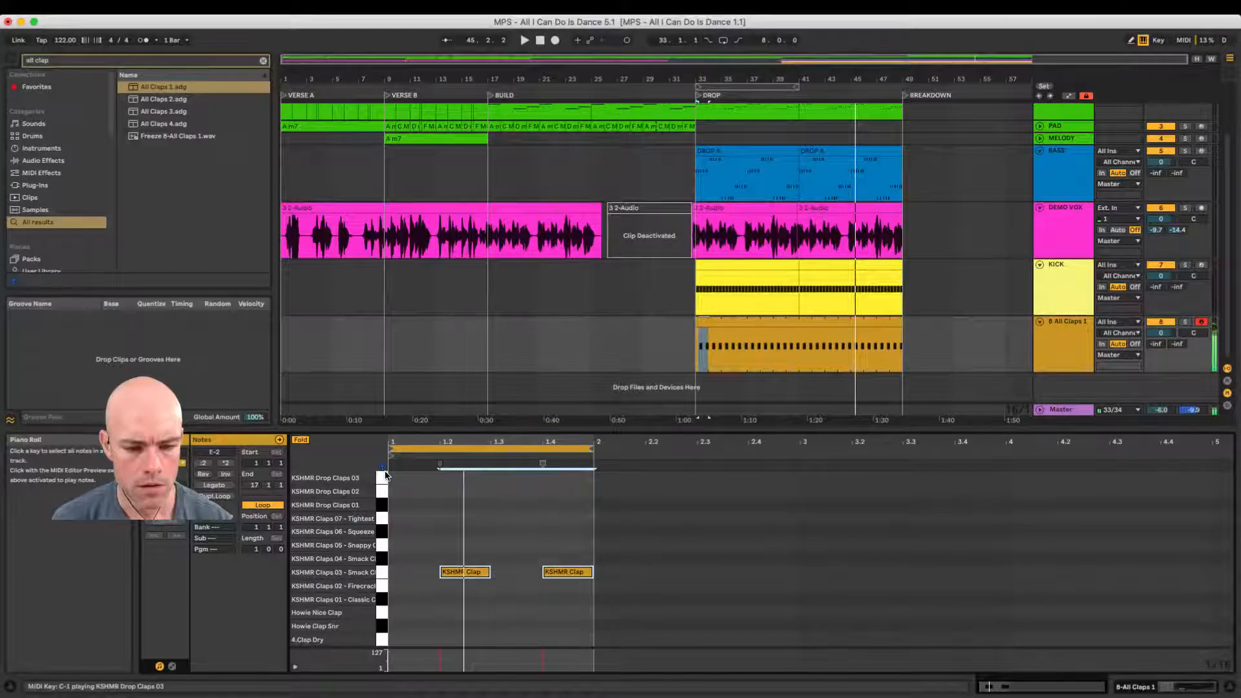
pyautogui.press('Up')
pyautogui.press('Down')
pyautogui.press('Down')
pyautogui.press('Down')
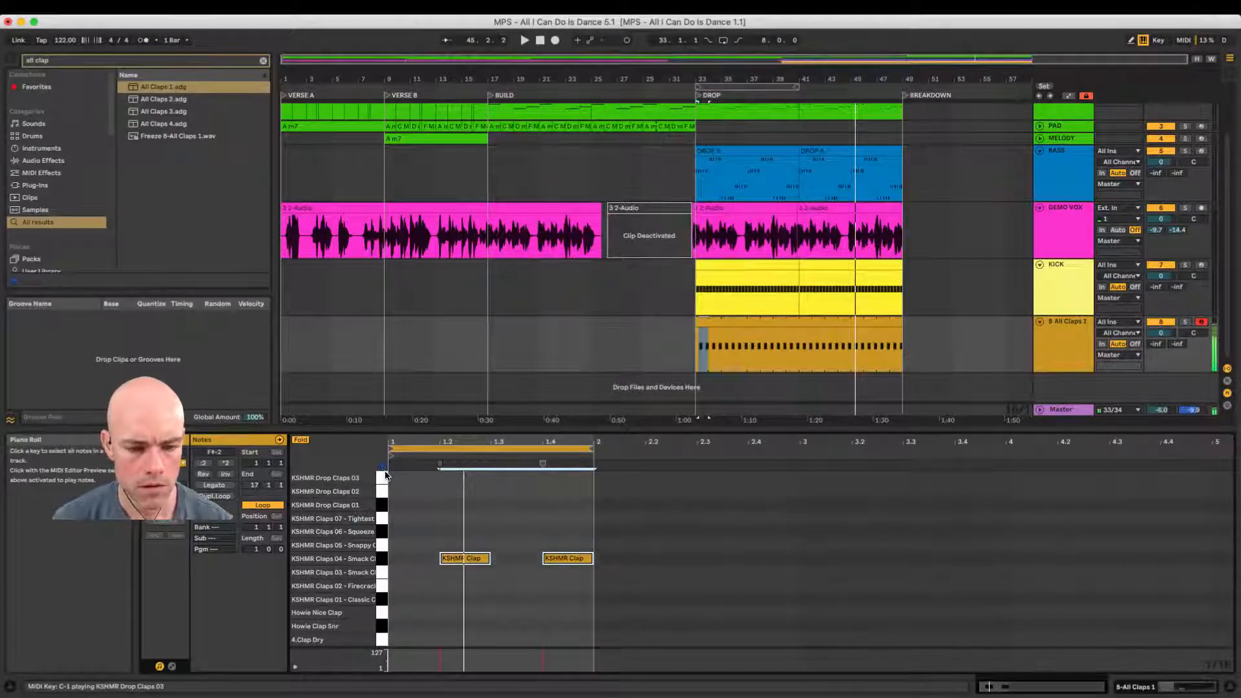
pyautogui.press('Down')
pyautogui.press('Down')
pyautogui.press('Down')
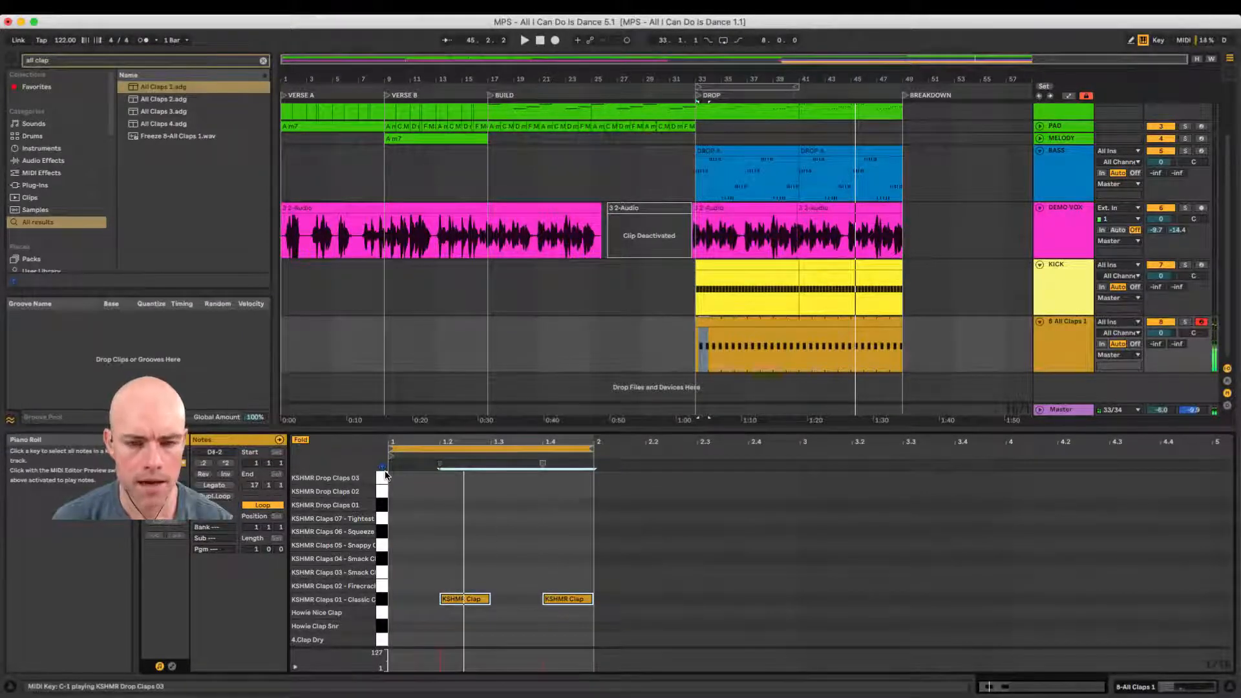
# Step: Play the drop and lower the All Claps 1 track's volume to about -3.9 dB
pyautogui.press('space')
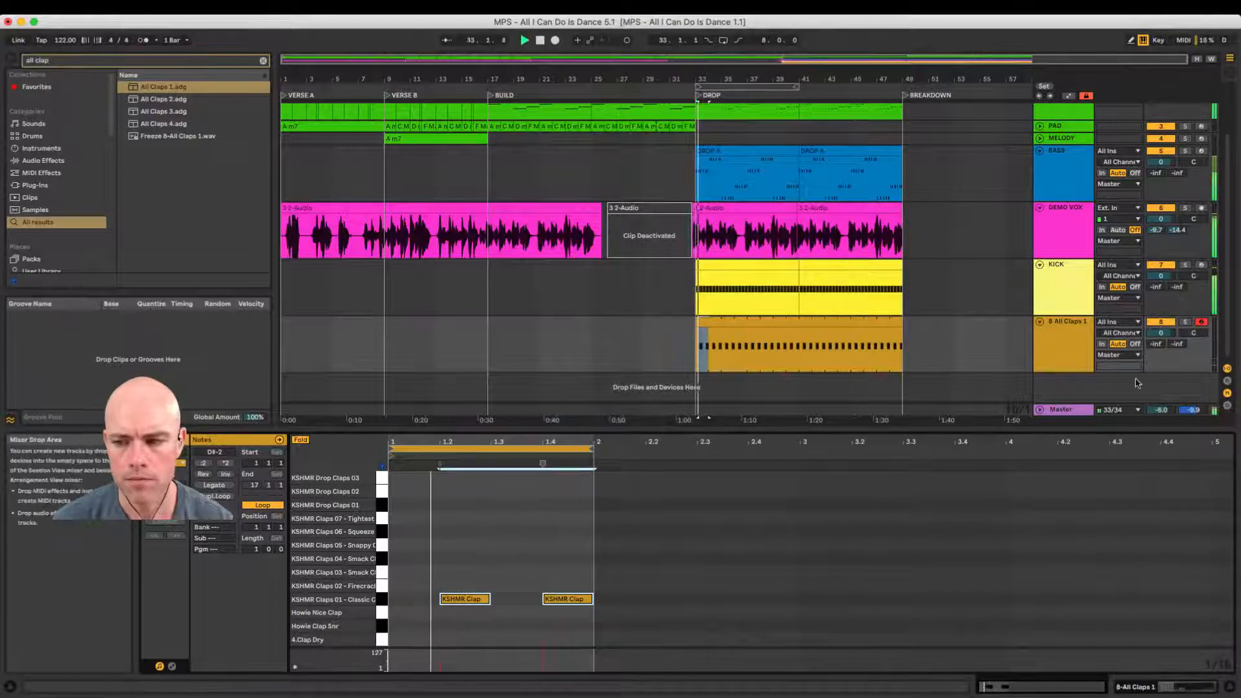
pyautogui.moveTo(1161, 330); pyautogui.dragTo(1162, 337)
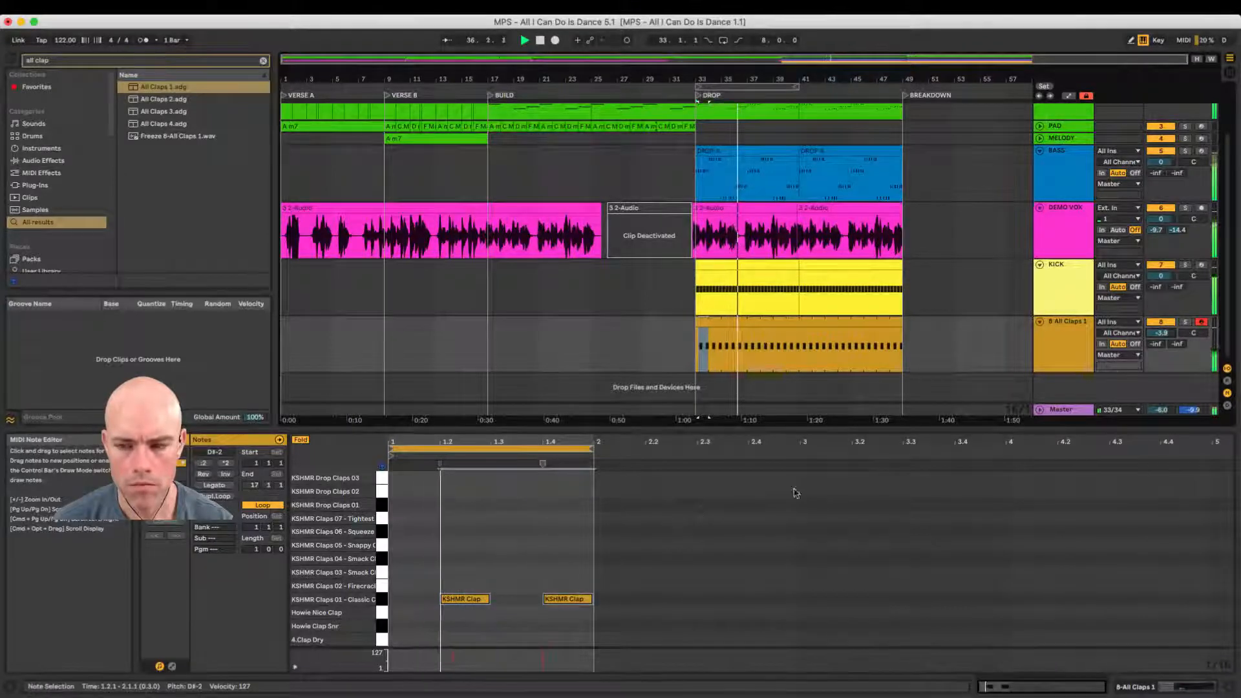
pyautogui.press('space')
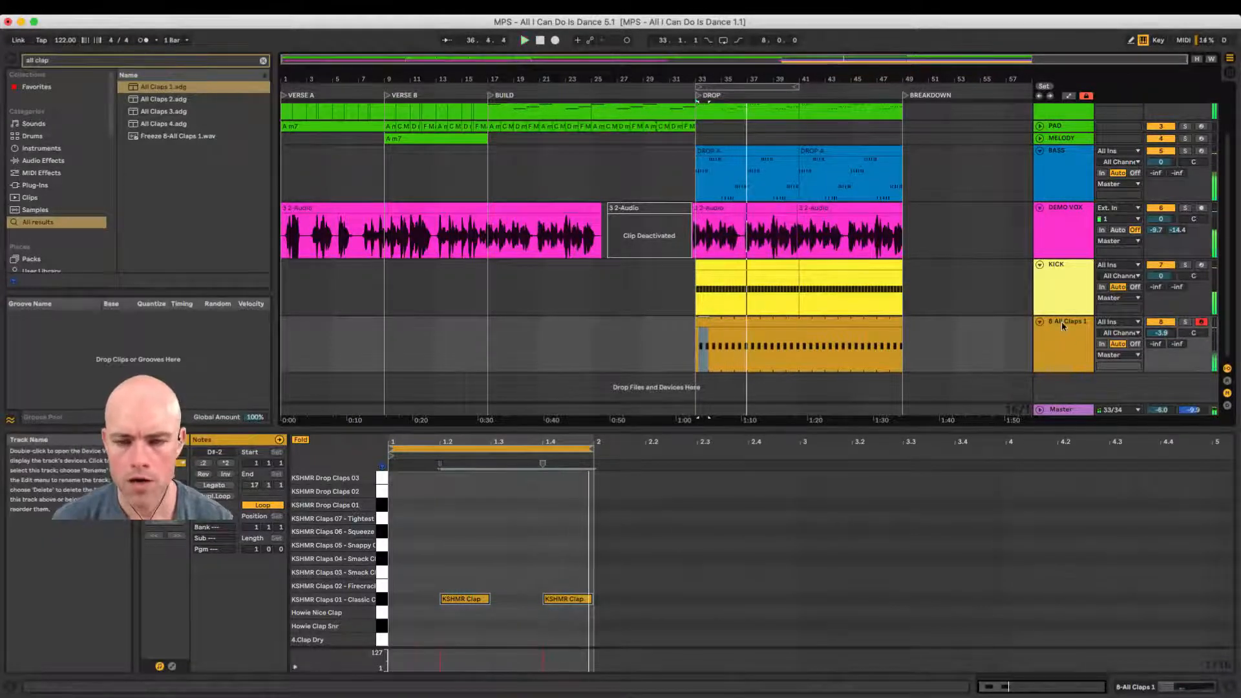
# Step: Show the All Claps 1 rack's chain list and extract the KSHMR Claps 01 - Classic Clap chain to its own track
pyautogui.doubleClick(1046, 333)
pyautogui.press('space')
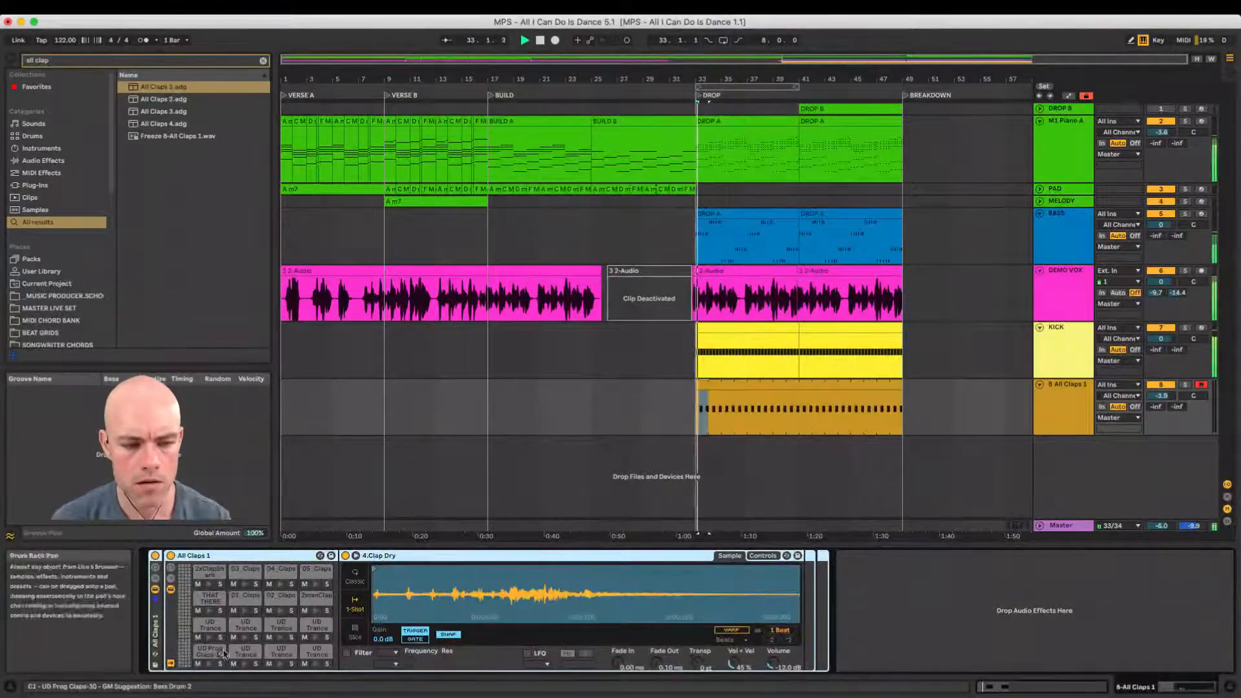
pyautogui.click(186, 666)
pyautogui.click(186, 666)
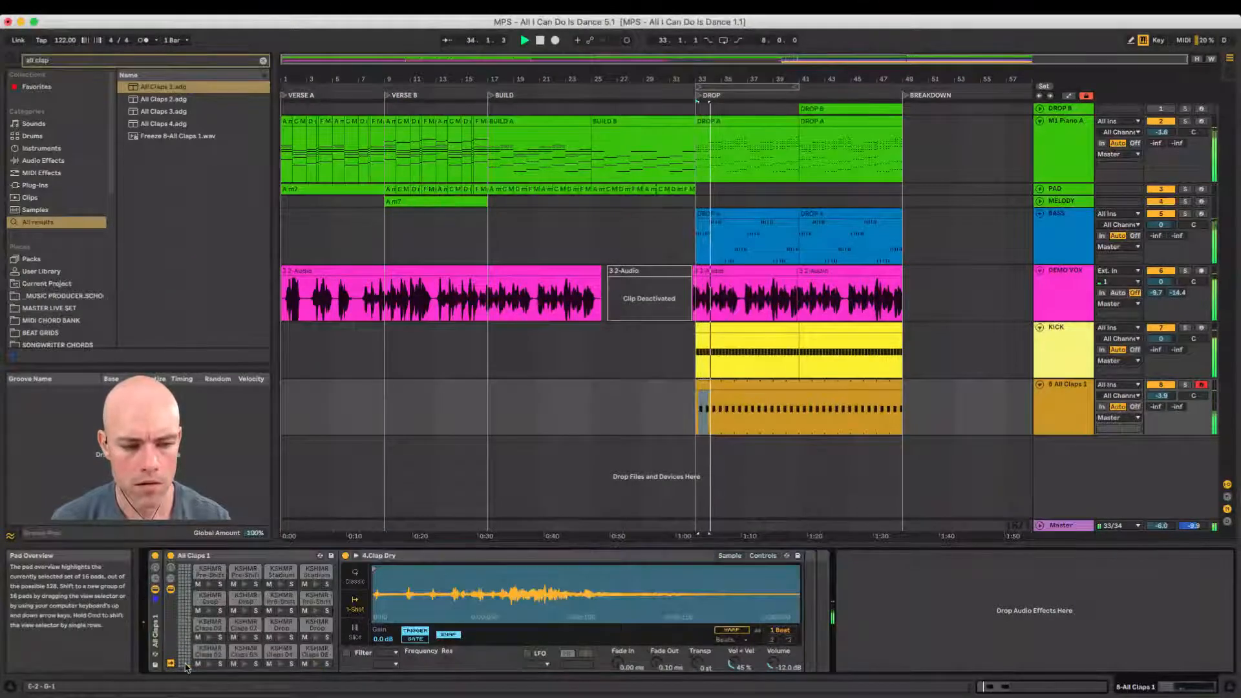
pyautogui.click(170, 578)
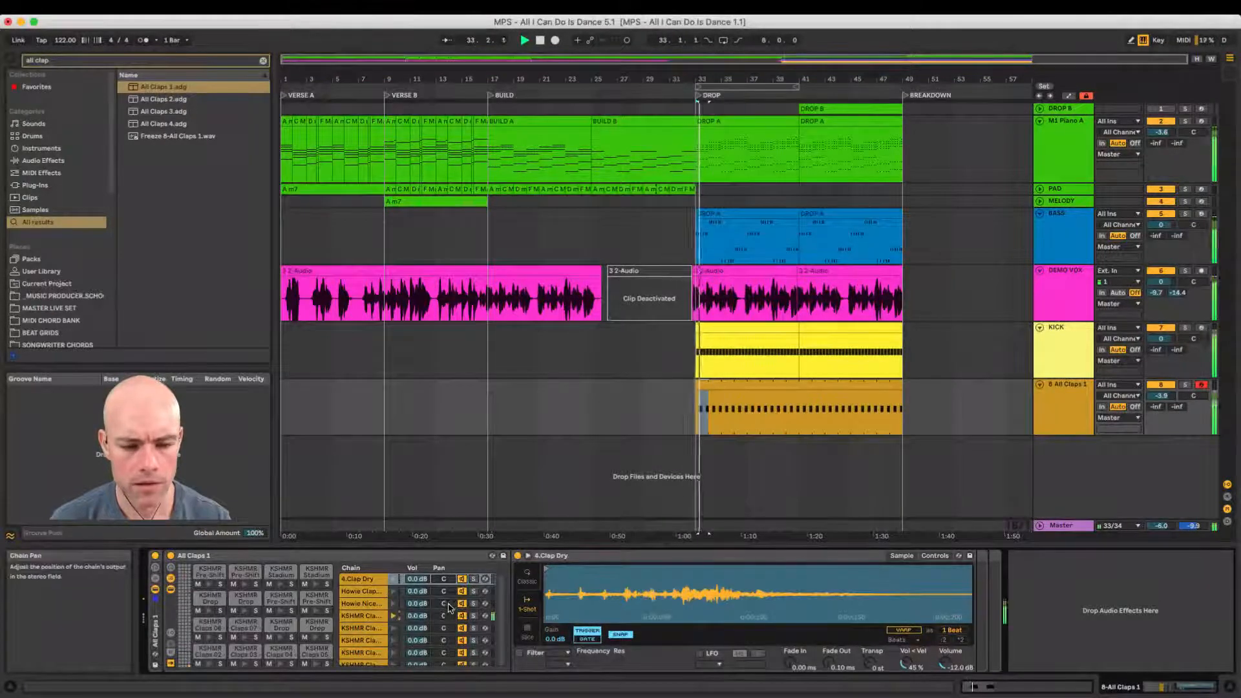
pyautogui.rightClick(360, 616)
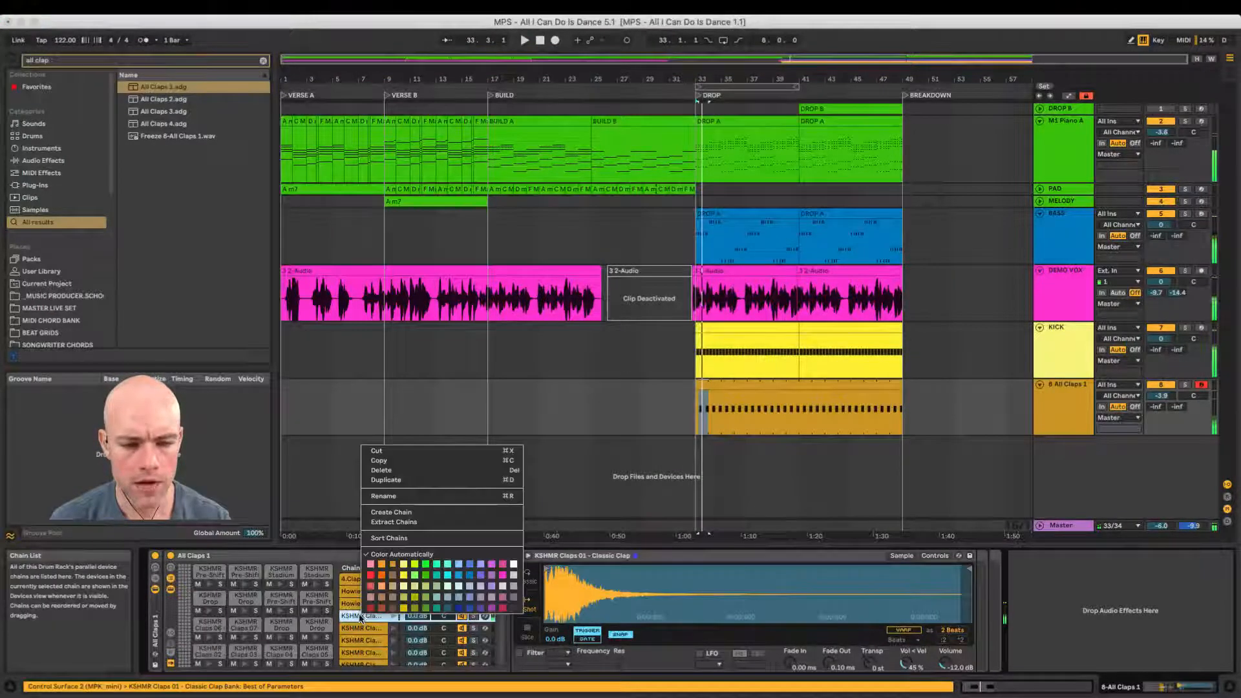
pyautogui.click(394, 522)
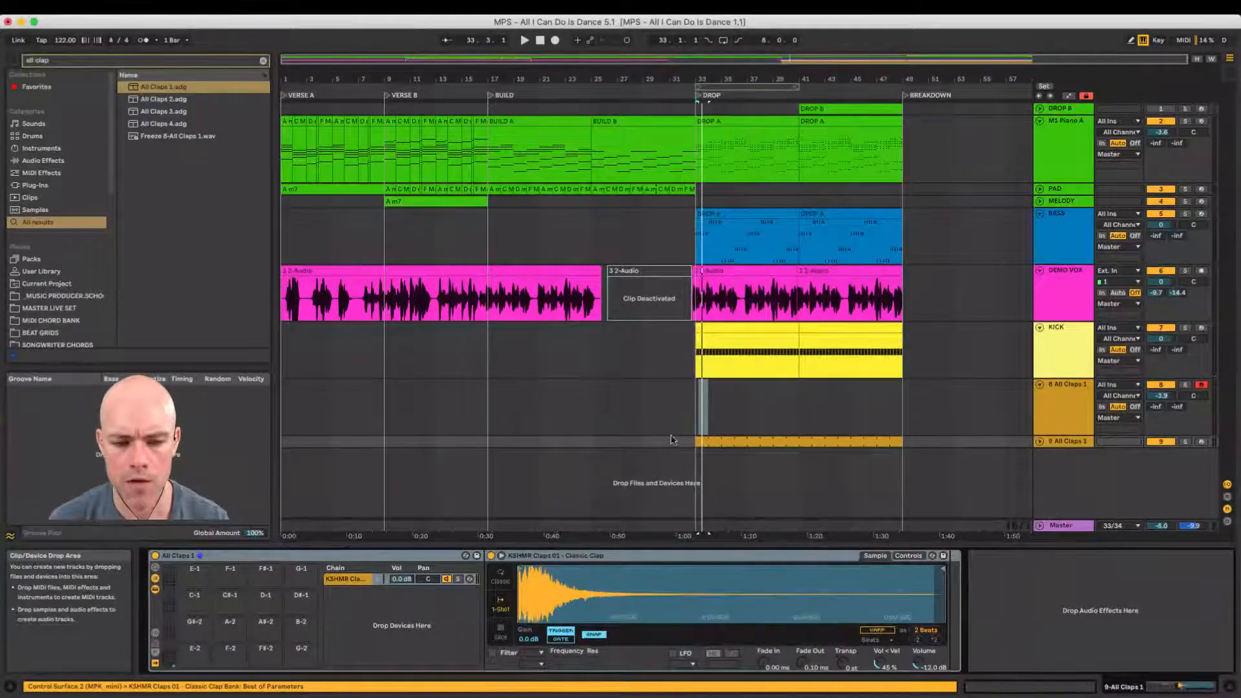
# Step: Play the drop to check the extracted clap and delete the original, now empty All Claps 1 track
pyautogui.press('space')
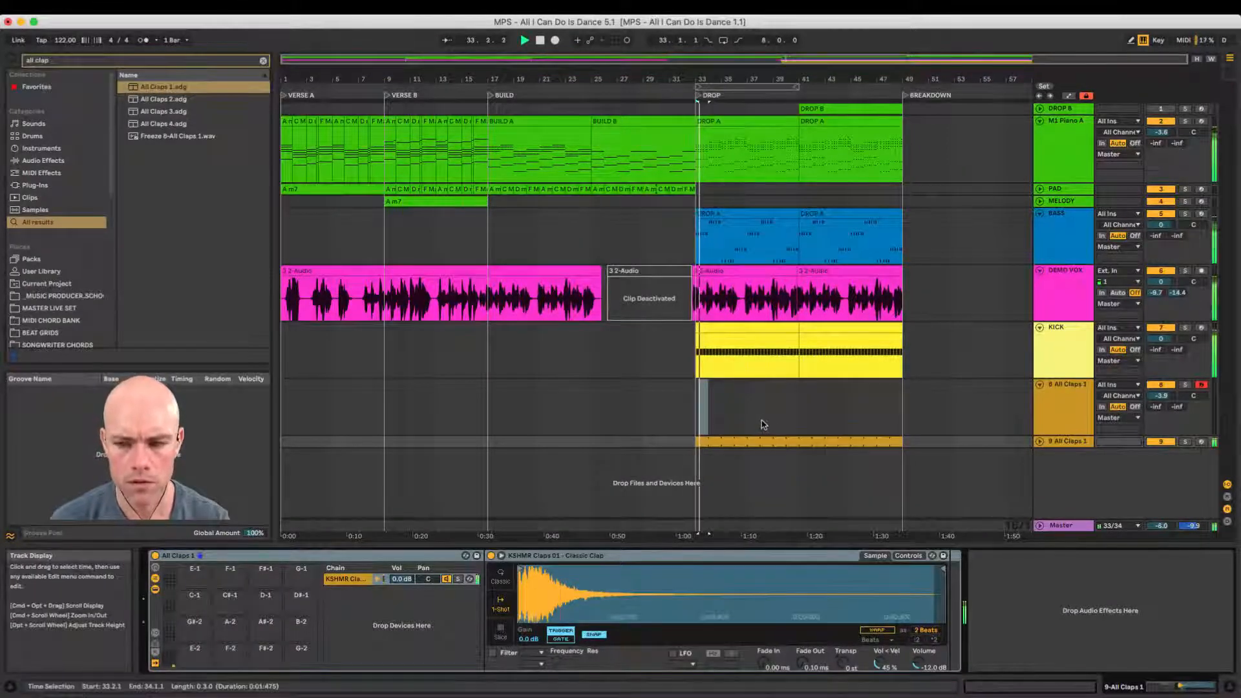
pyautogui.click(1060, 384)
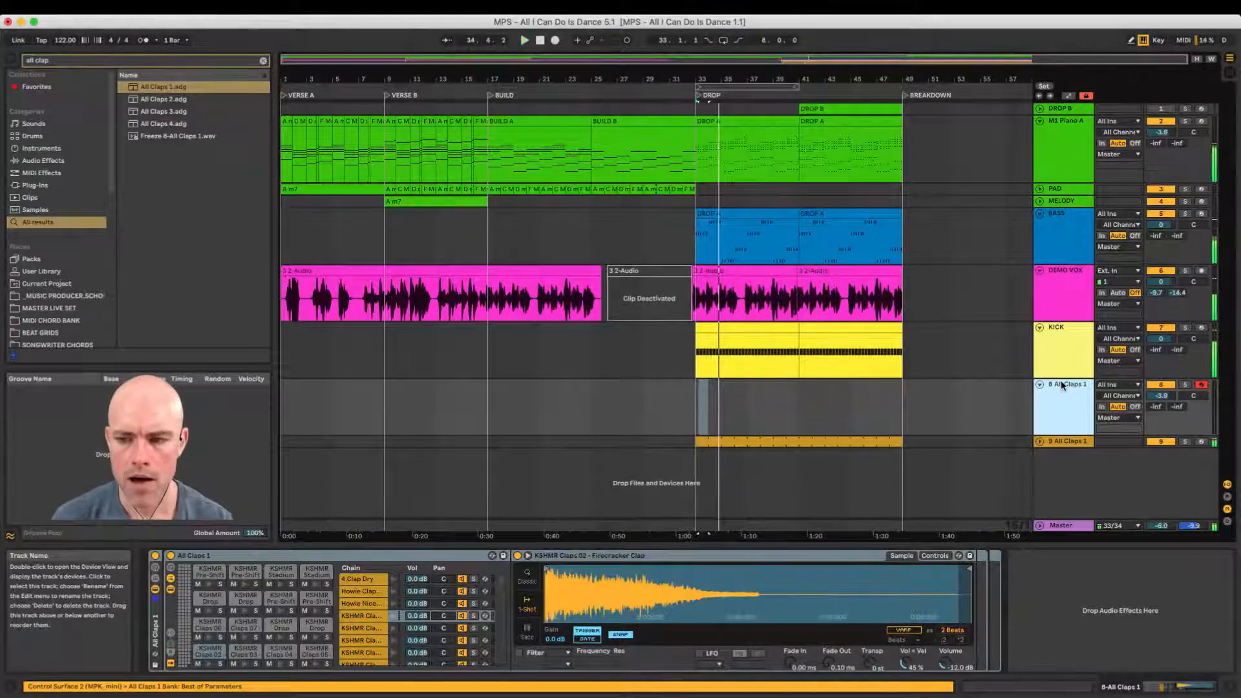
pyautogui.press('Delete')
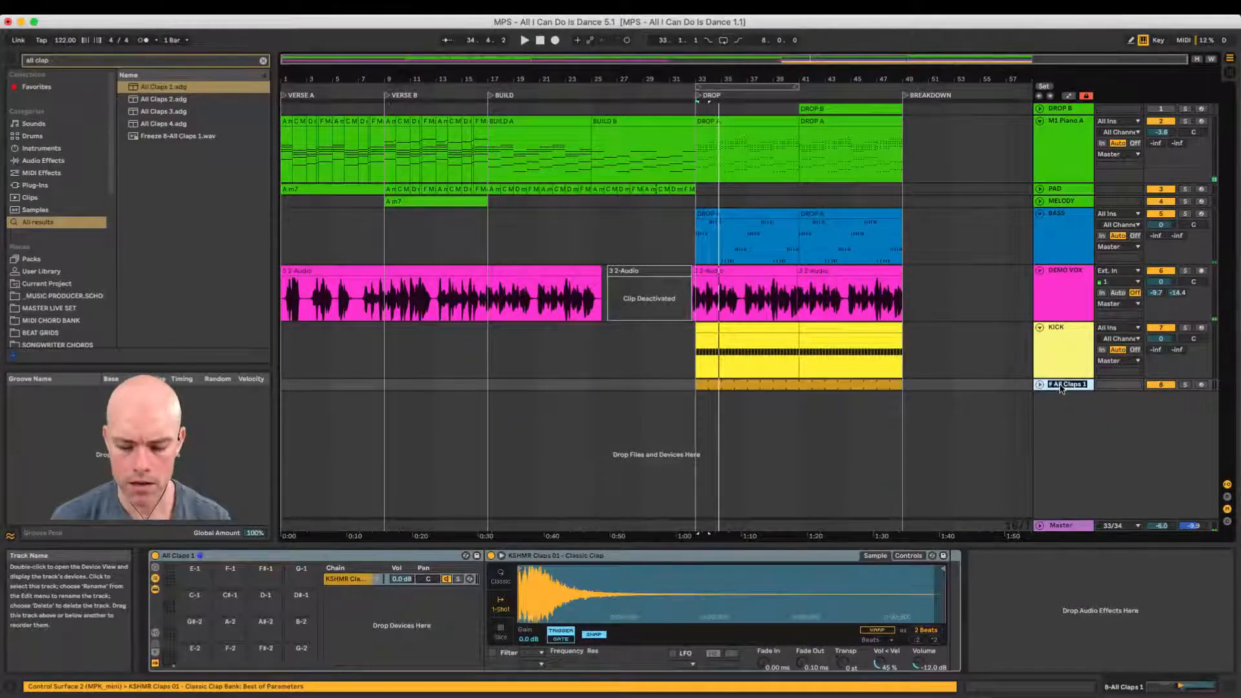
# Step: Rename the extracted clap track CLAP and set its volume to about -4.9 dB while playing the drop
pyautogui.write('P')
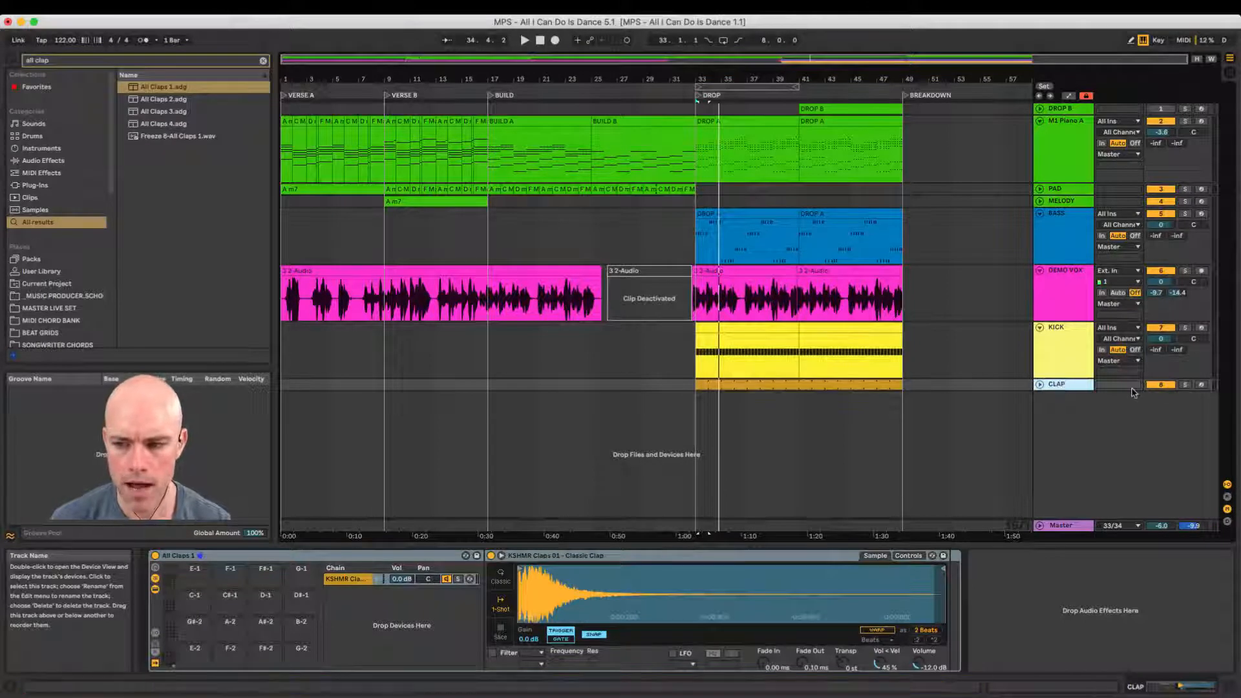
pyautogui.click(1040, 385)
pyautogui.moveTo(1161, 397); pyautogui.dragTo(1163, 400)
pyautogui.press('space')
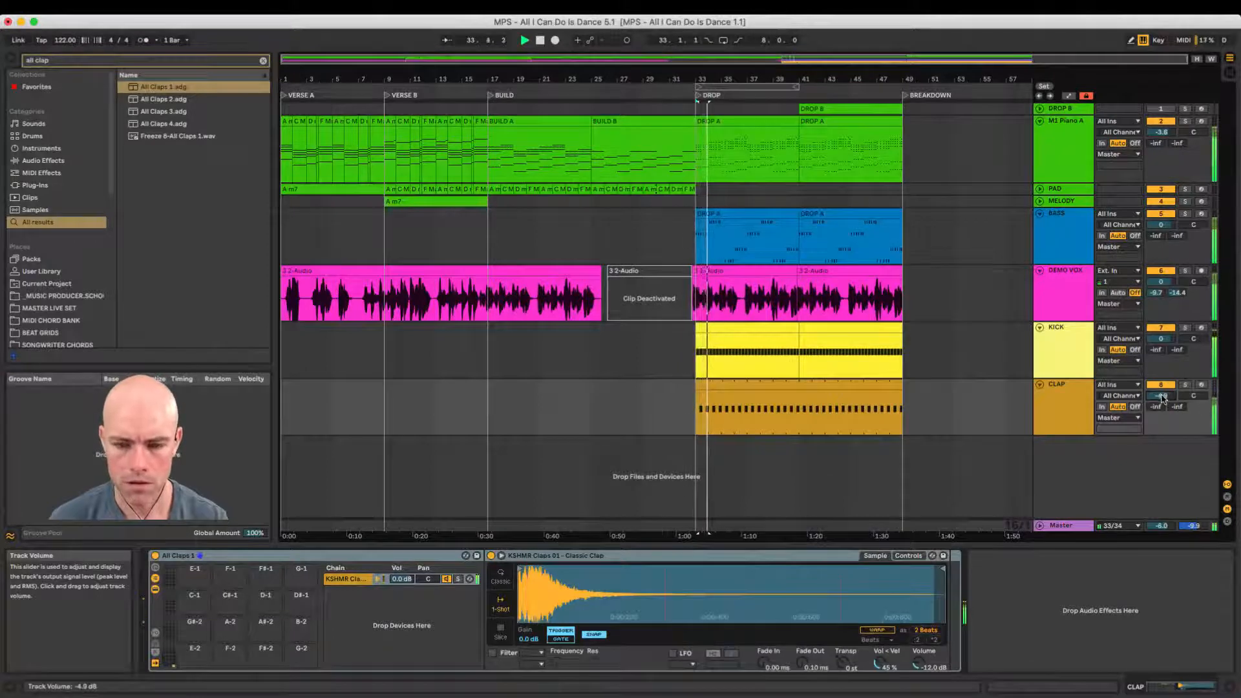
pyautogui.click(1051, 393)
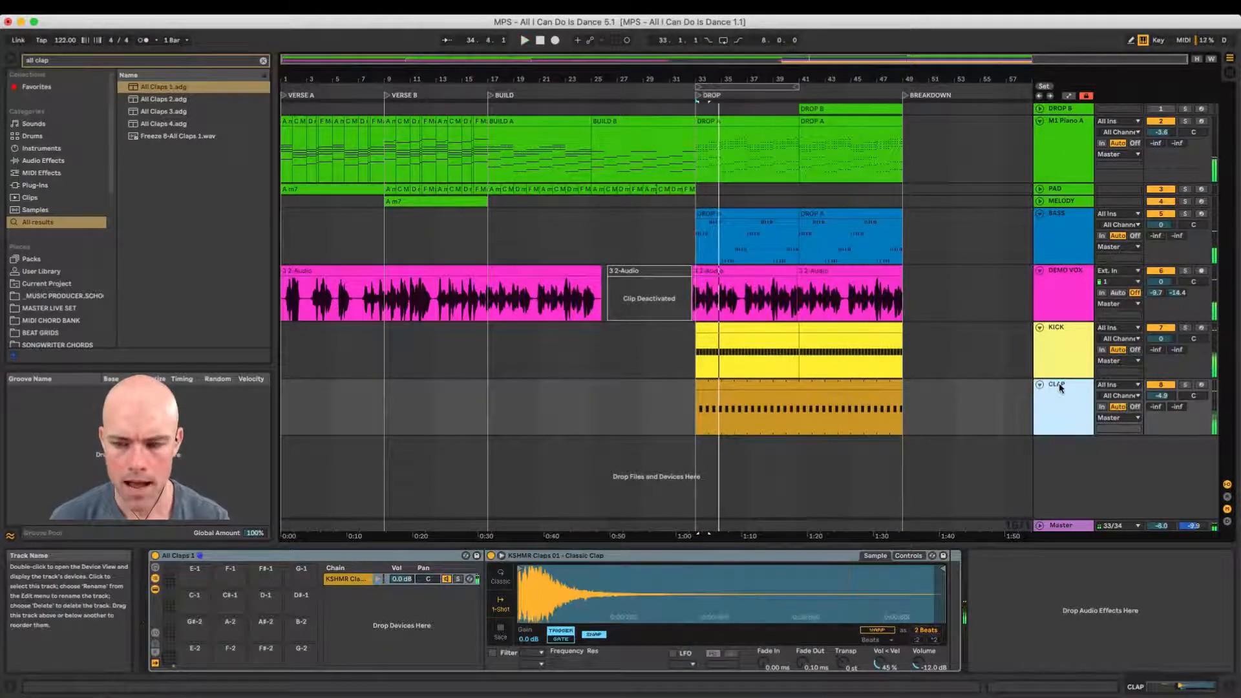
# Step: Search the browser for "all snar", load All Snares 1.adg on a new track below CLAP and preview its 3.Snare Dry pad
pyautogui.press('super+f')
pyautogui.write('all snar')
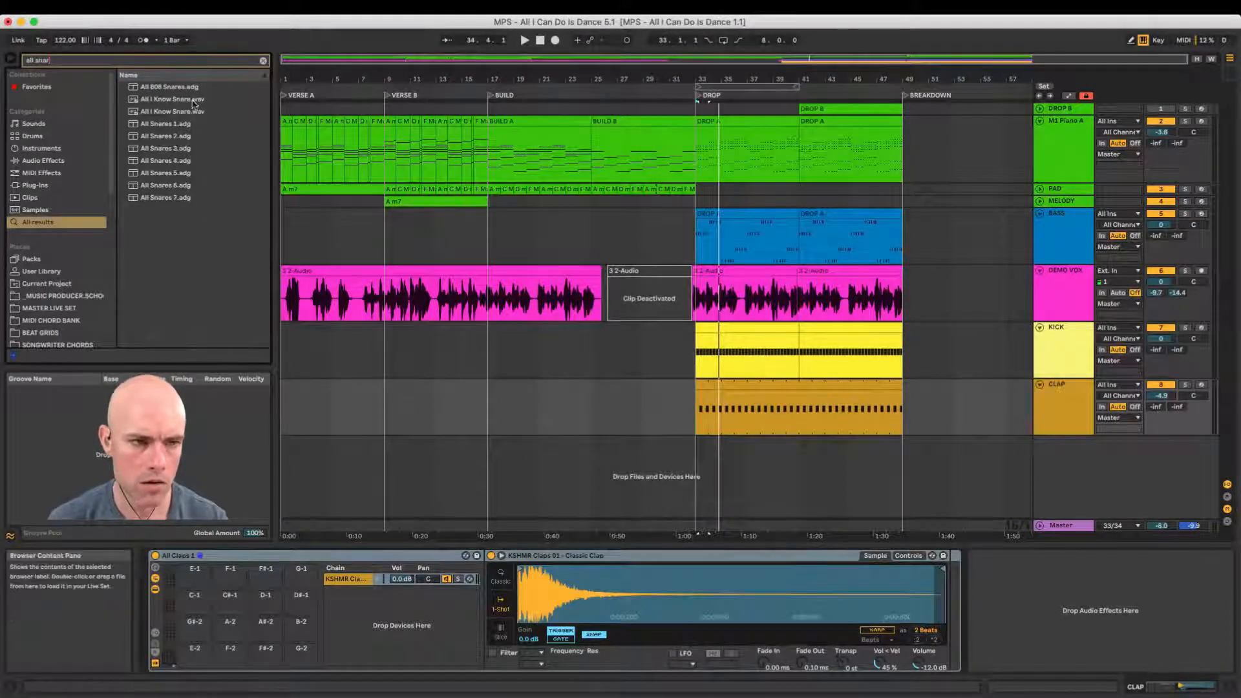
pyautogui.click(176, 124)
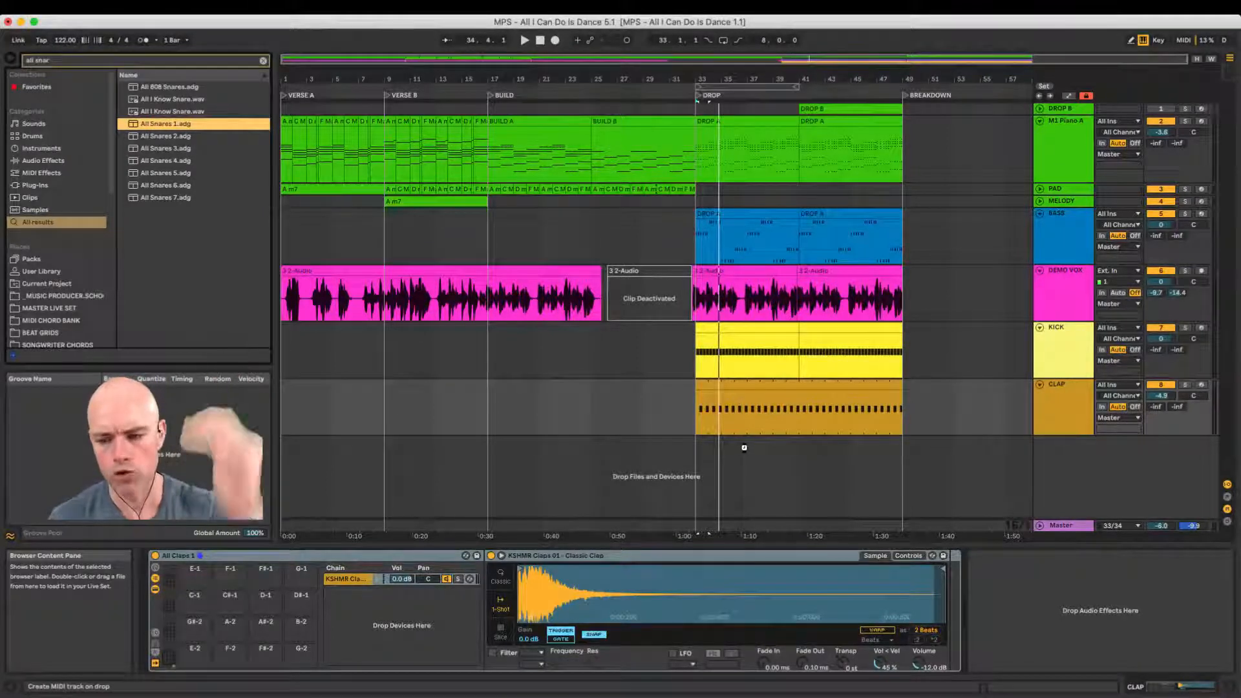
pyautogui.moveTo(1074, 519); pyautogui.dragTo(1073, 517)
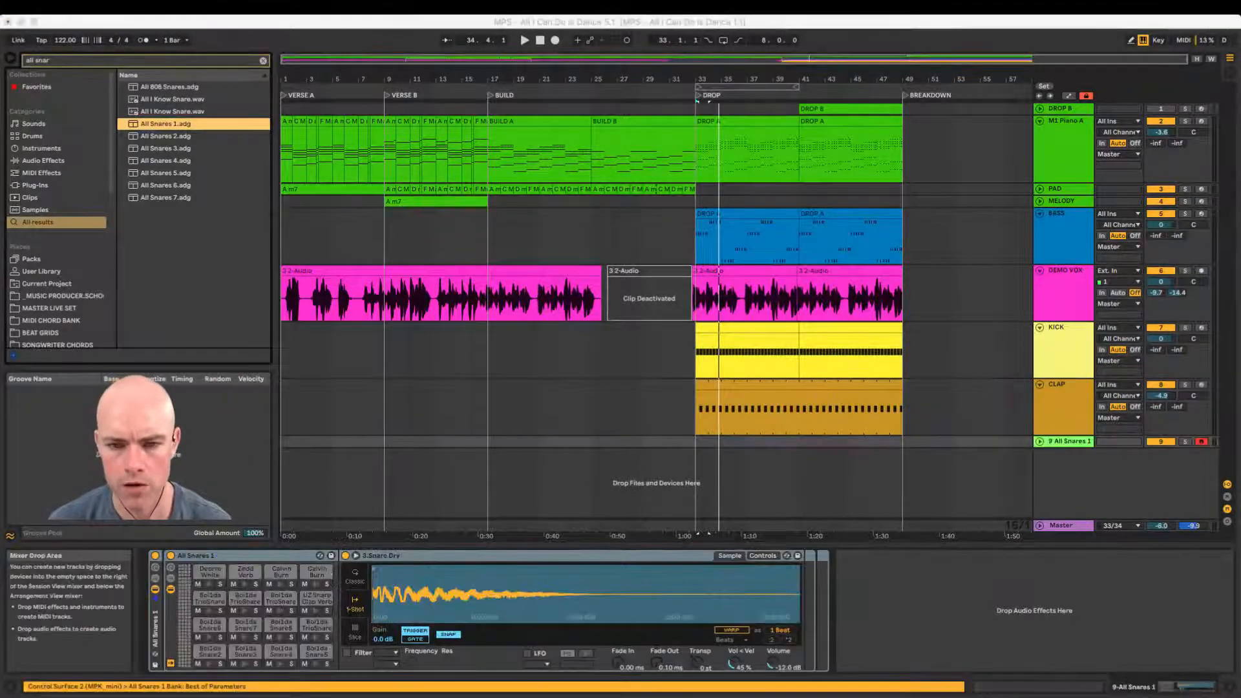
pyautogui.click(183, 598)
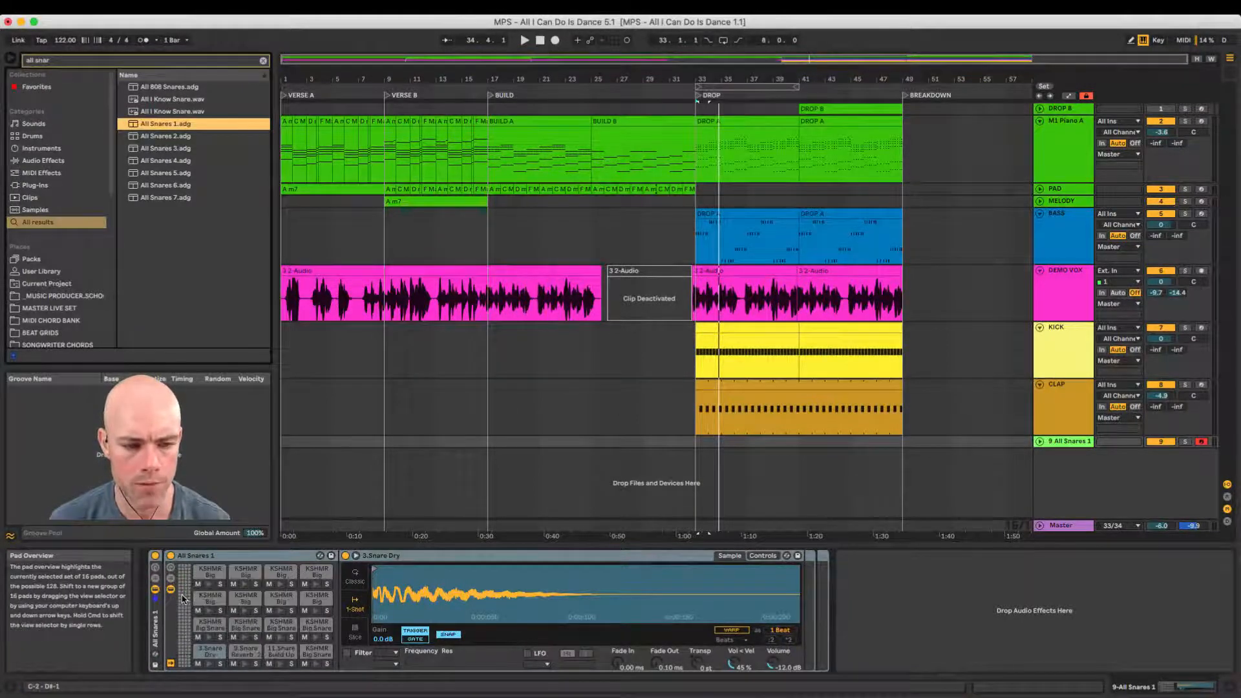
pyautogui.click(205, 664)
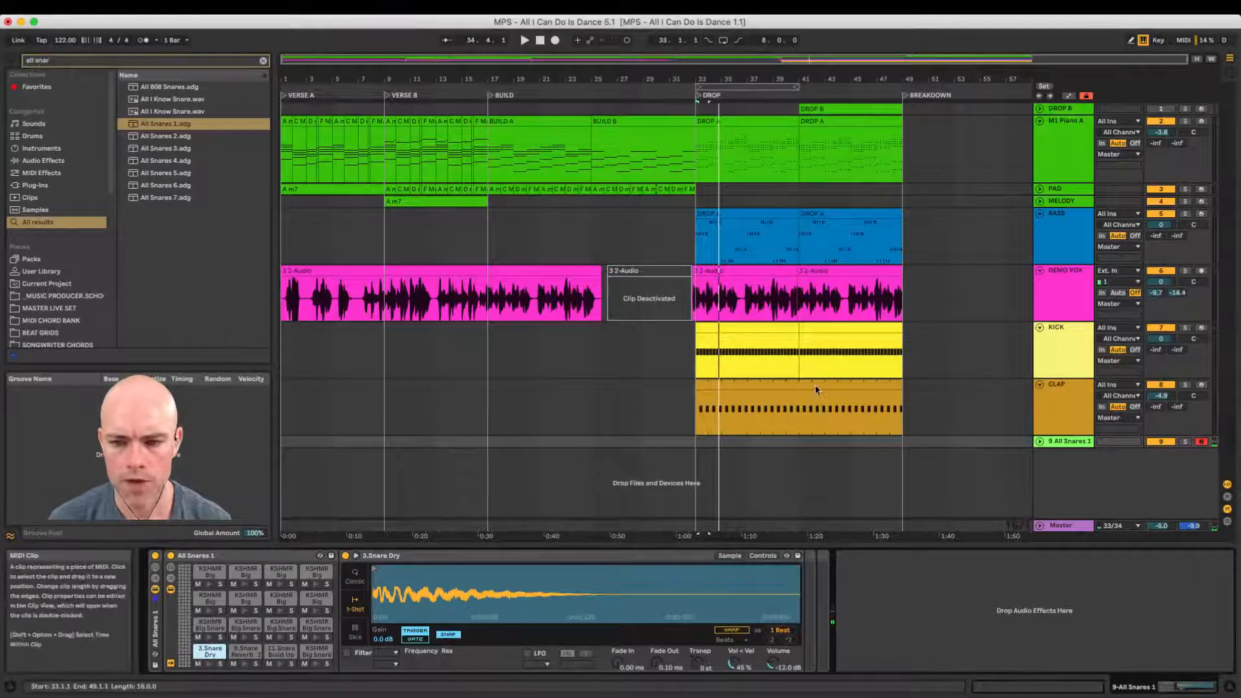
# Step: Copy the drop's clap clip onto the All Snares 1 track, solo that track and open the copied clip in the unfolded track
pyautogui.moveTo(810, 416); pyautogui.dragTo(814, 441)
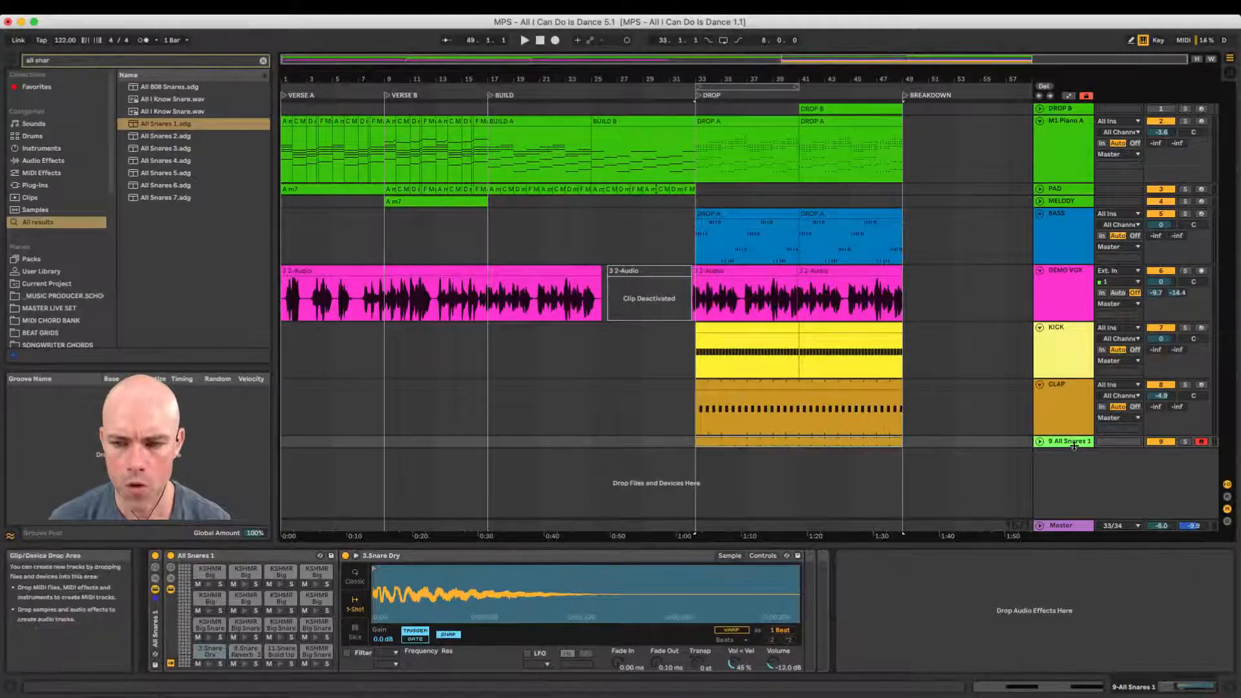
pyautogui.click(1185, 442)
pyautogui.doubleClick(779, 442)
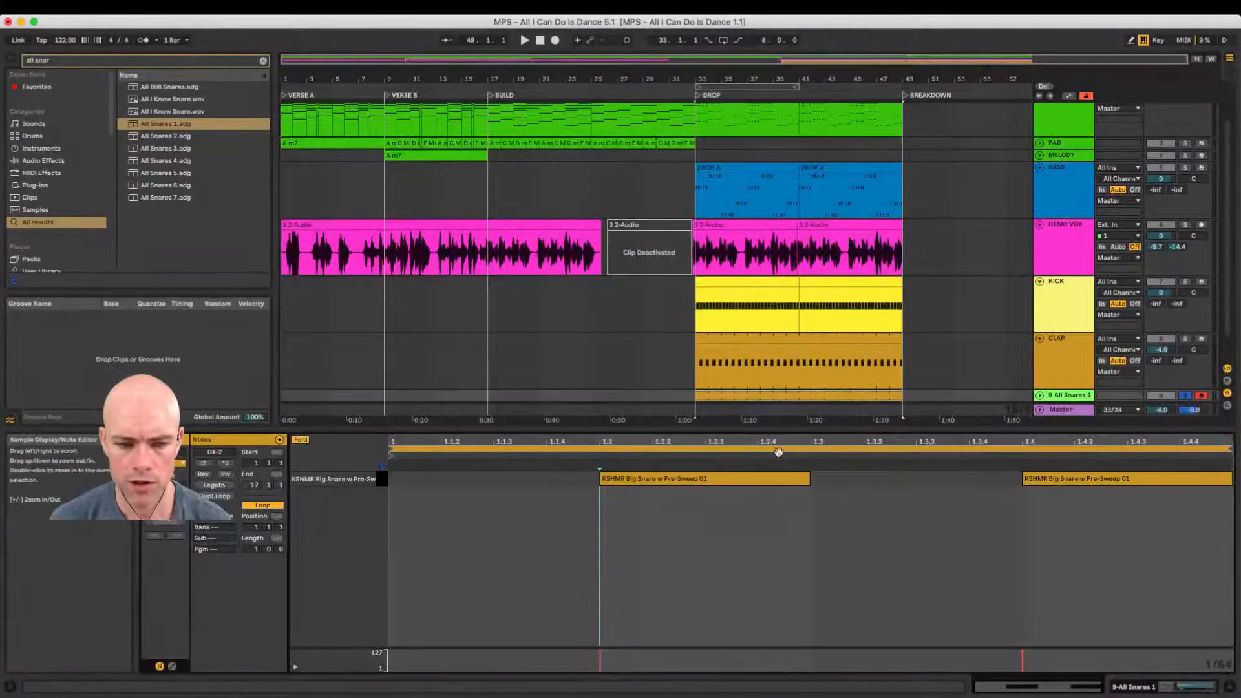
pyautogui.click(1039, 395)
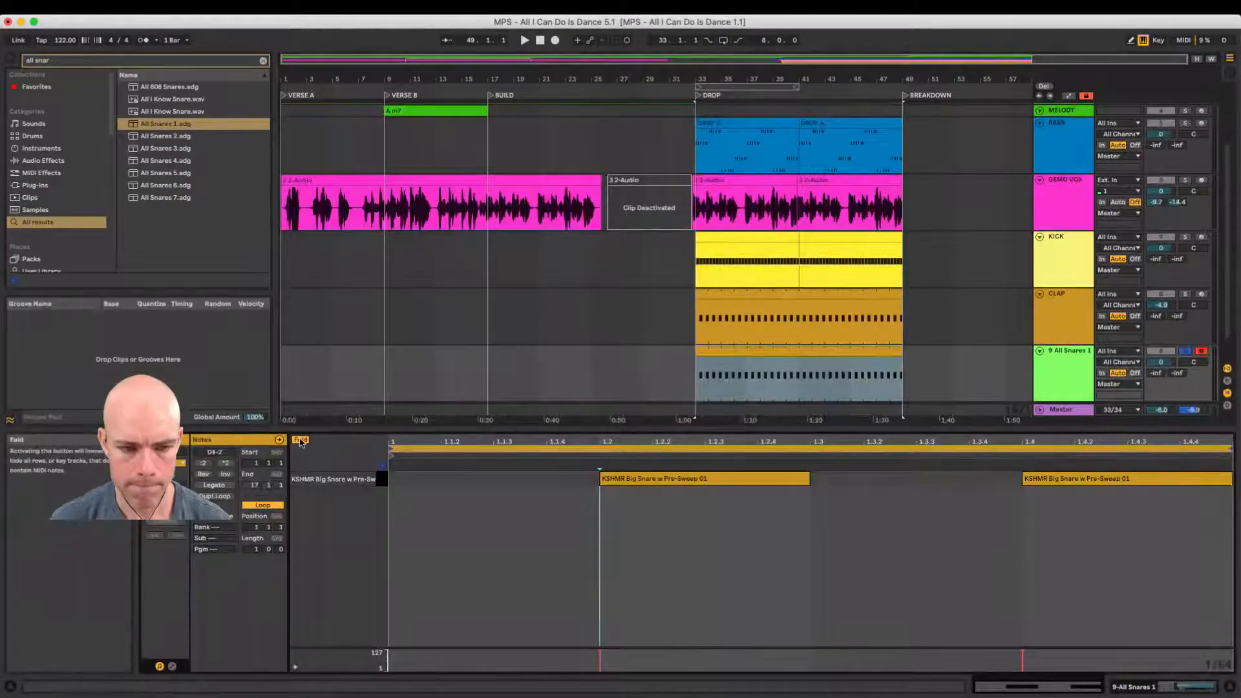
# Step: Turn off Fold in the snare clip, select both notes and move them down to 3.Snare Dry
pyautogui.click(300, 441)
pyautogui.moveTo(545, 518); pyautogui.dragTo(1104, 616)
pyautogui.press('Down')
pyautogui.press('Down')
pyautogui.press('Down')
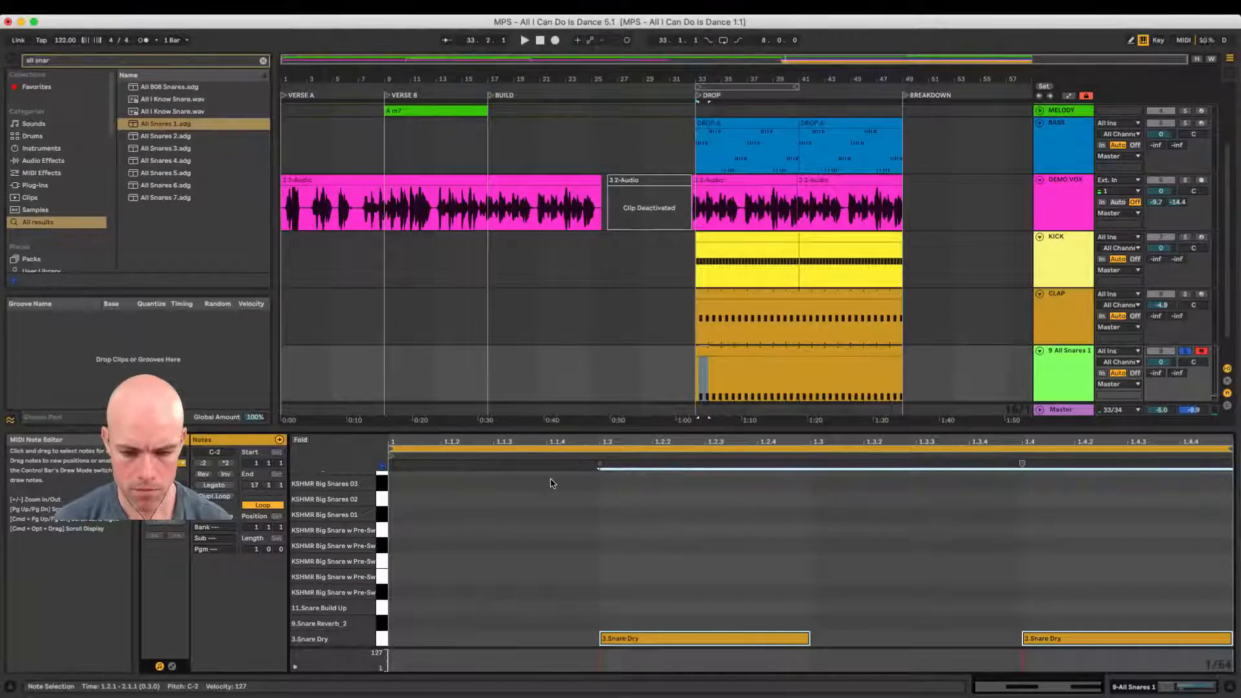
# Step: Compare the lowest snare rows, move both notes up to 11.Snare Build Up and play the part
pyautogui.press('Up')
pyautogui.press('Down')
pyautogui.press('Up')
pyautogui.press('Up')
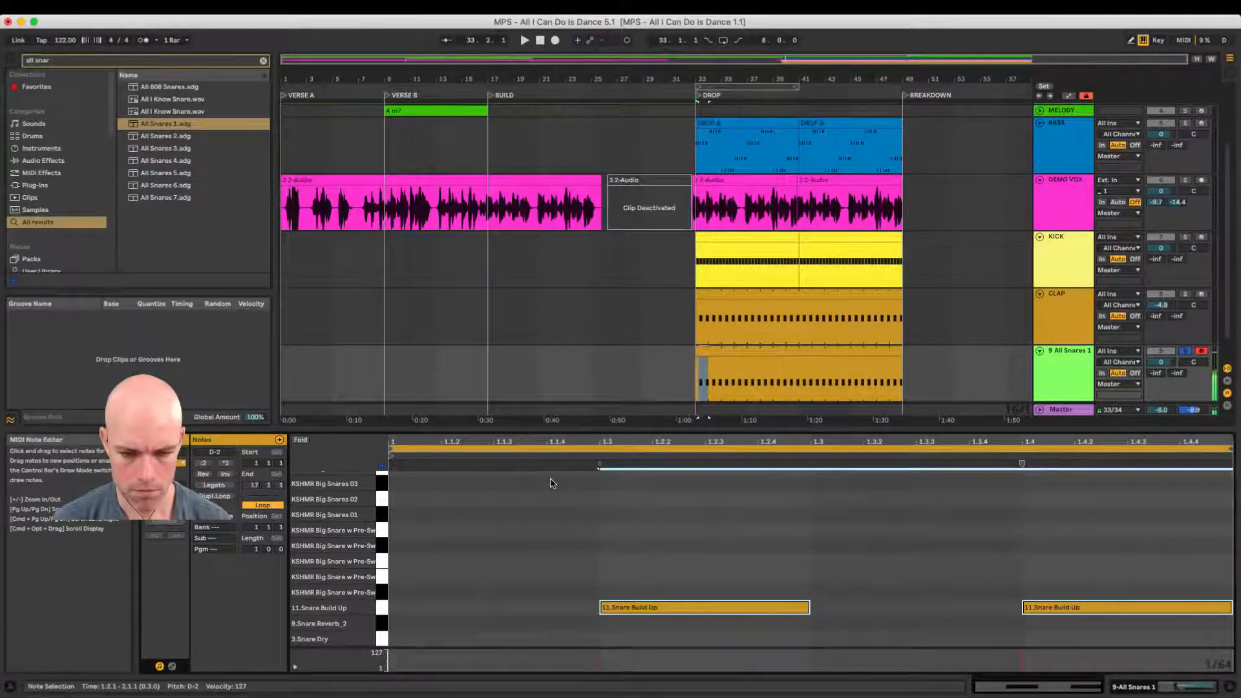
pyautogui.press('space')
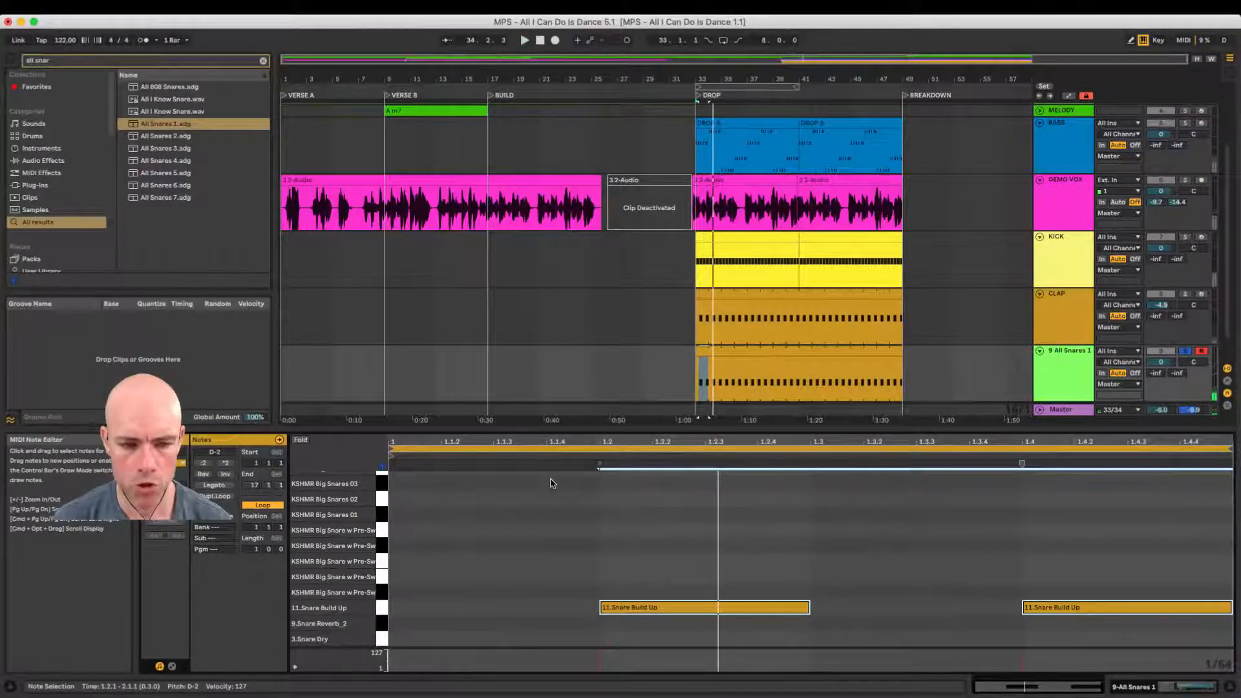
# Step: Raise both snare notes an octave and audition the sounds row by row down to KSHMR Big Snares 01
pyautogui.hotkey('shift', 'Up')
pyautogui.press('Down')
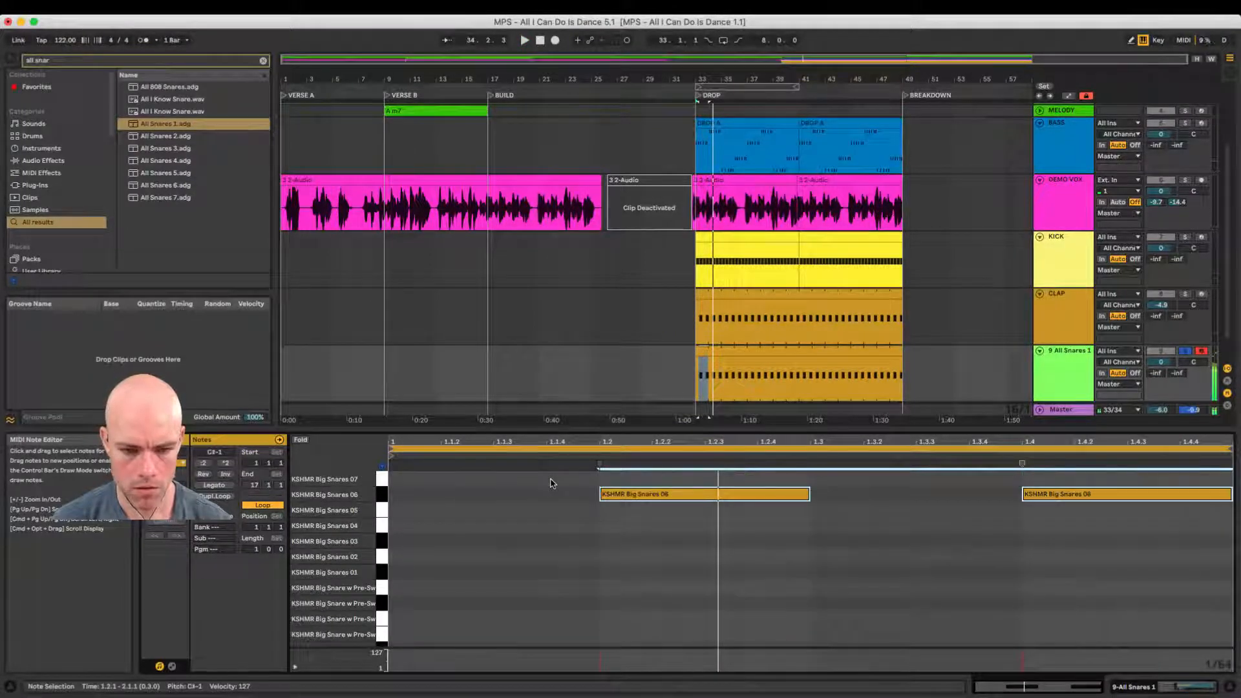
pyautogui.press('Down')
pyautogui.press('Down')
pyautogui.press('Down')
pyautogui.press('Down')
pyautogui.press('Down')
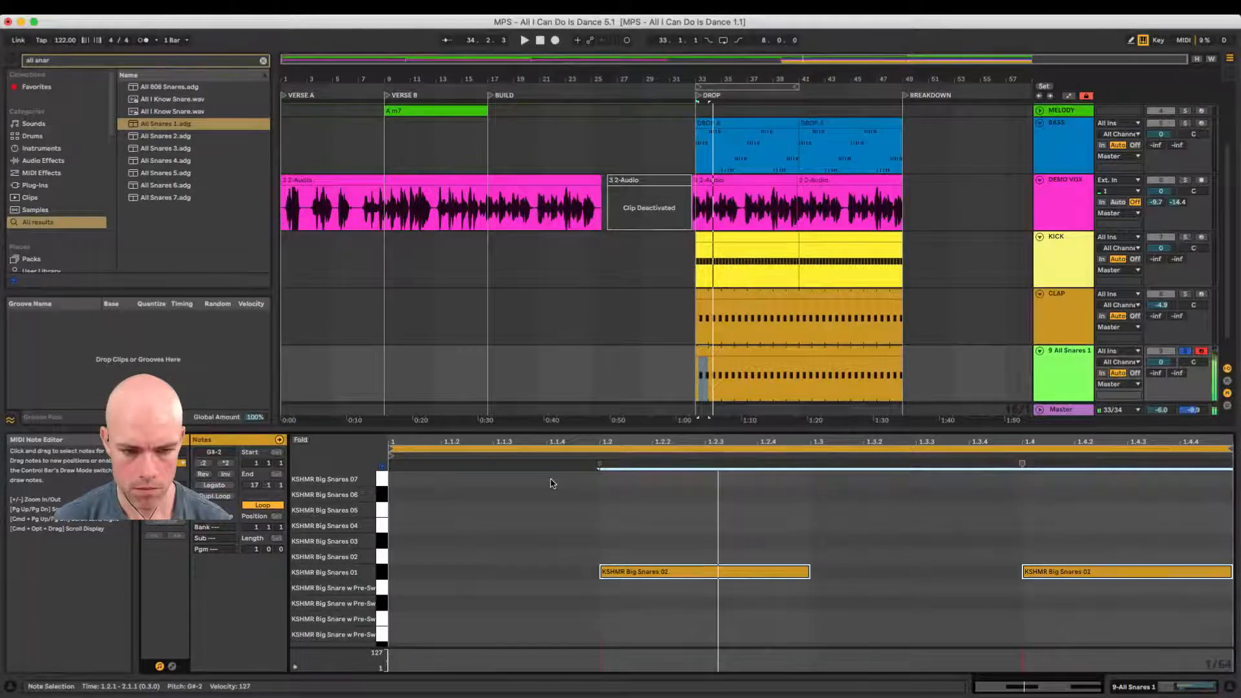
# Step: Raise both snare notes another octave and step them down to KSHMR Hard Snare 02
pyautogui.hotkey('shift', 'Up')
pyautogui.press('Down')
pyautogui.press('Down')
pyautogui.press('Down')
pyautogui.press('Down')
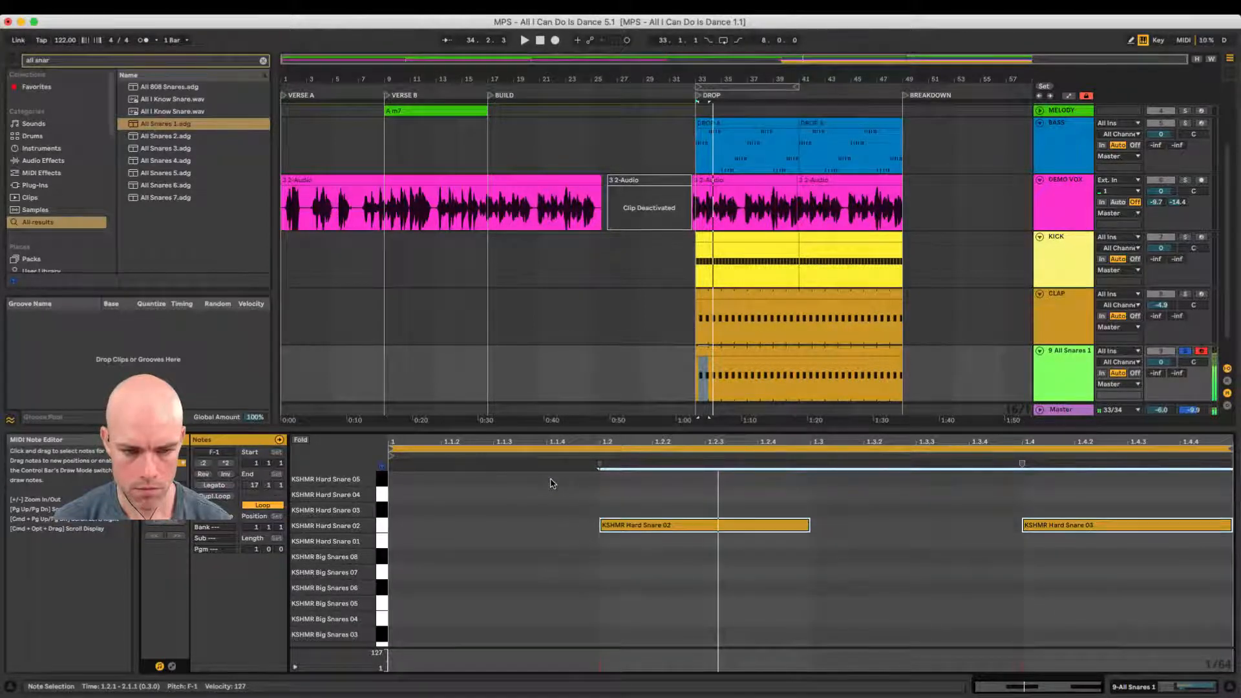
# Step: Audition the hard snares by stepping both notes up row by row to KSHMR Hard Snare 09
pyautogui.press('Up')
pyautogui.press('Up')
pyautogui.press('Up')
pyautogui.press('Up')
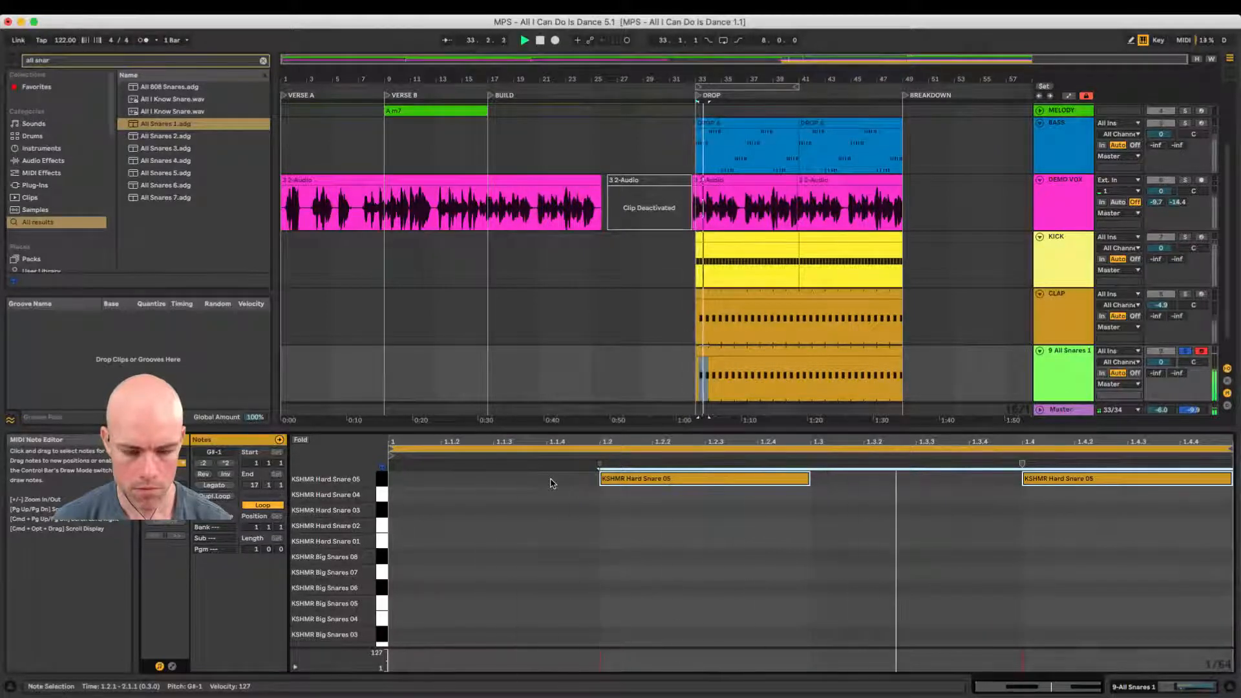
pyautogui.press('Up')
pyautogui.press('Up')
pyautogui.press('Up')
pyautogui.press('Up')
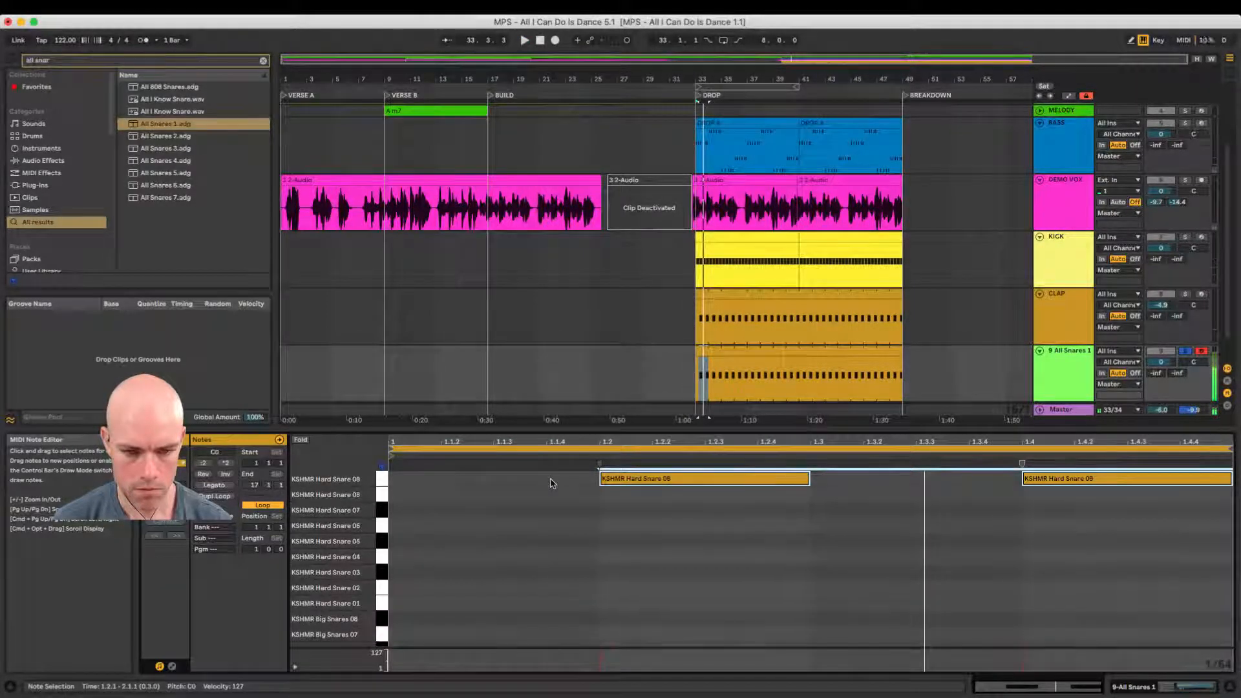
# Step: Audition the remaining hard snares, moving both notes row by row up to KSHMR Orchestra Snare 02
pyautogui.press('Down')
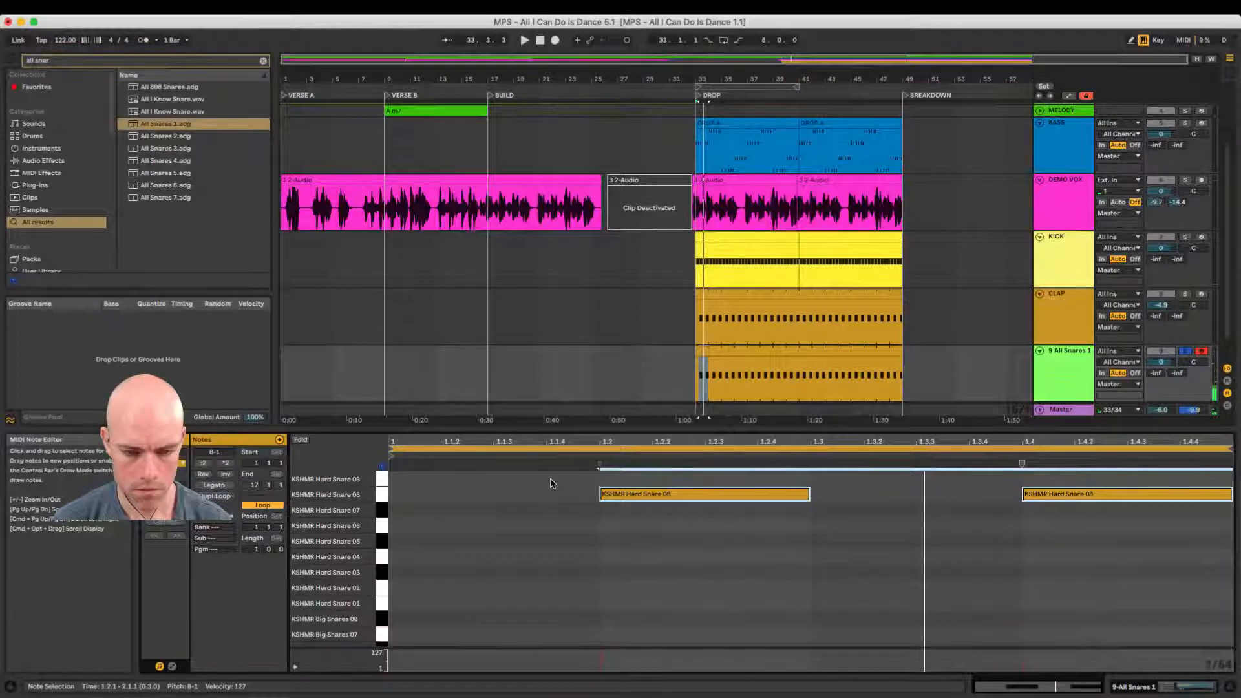
pyautogui.press('Up')
pyautogui.press('Up')
pyautogui.press('Up')
pyautogui.press('Up')
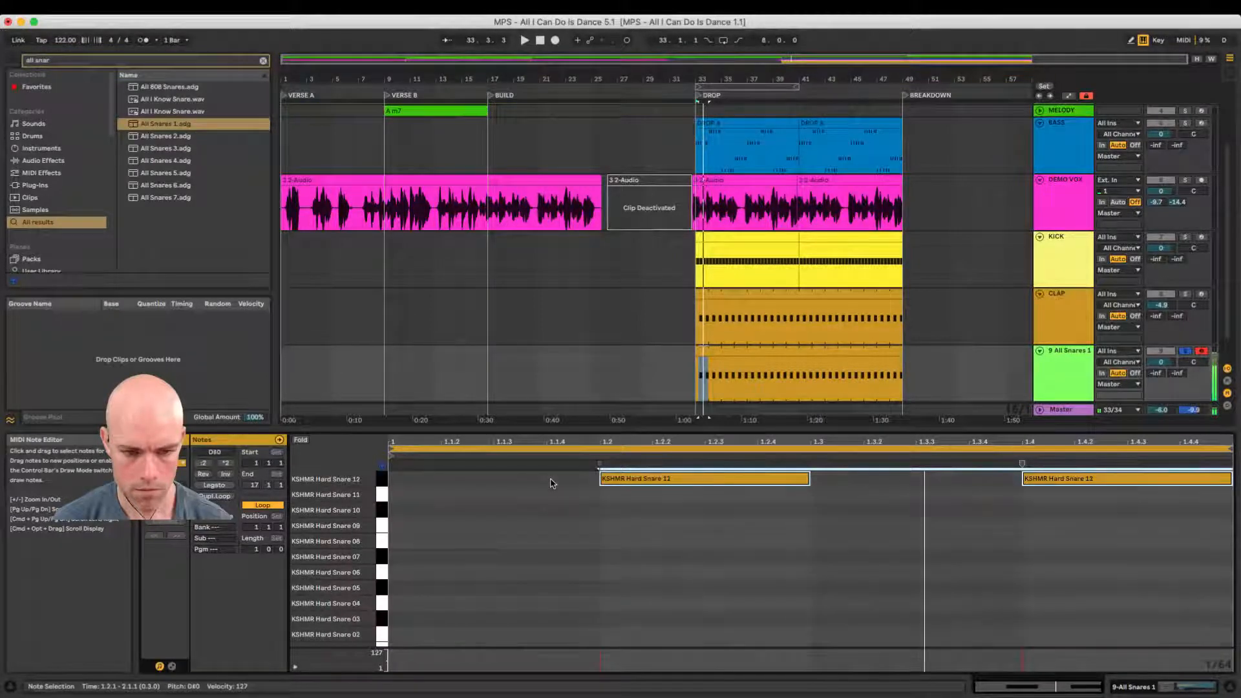
pyautogui.press('Up')
pyautogui.press('Up')
pyautogui.press('Up')
pyautogui.press('Up')
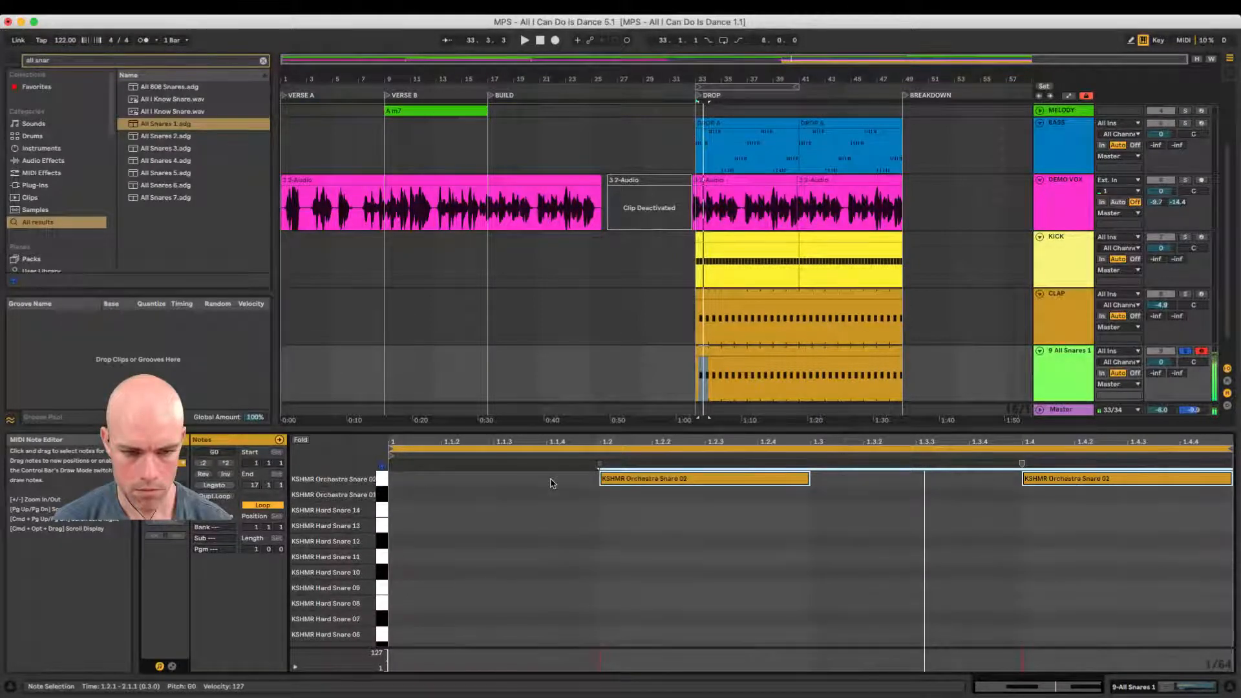
# Step: Step both notes up through the remaining orchestra snares and settle them on KSHMR Tight Snare 01
pyautogui.press('Up')
pyautogui.press('Up')
pyautogui.press('Up')
pyautogui.press('Up')
pyautogui.press('Up')
pyautogui.press('Up')
pyautogui.press('Up')
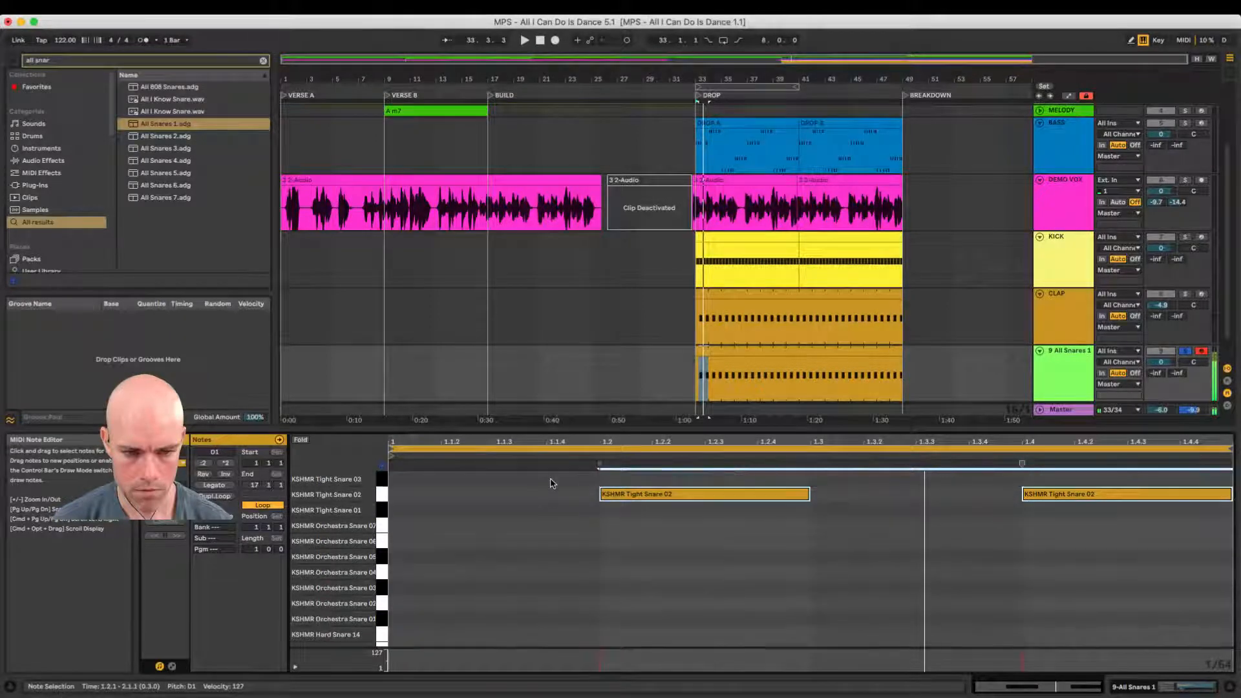
pyautogui.press('Down')
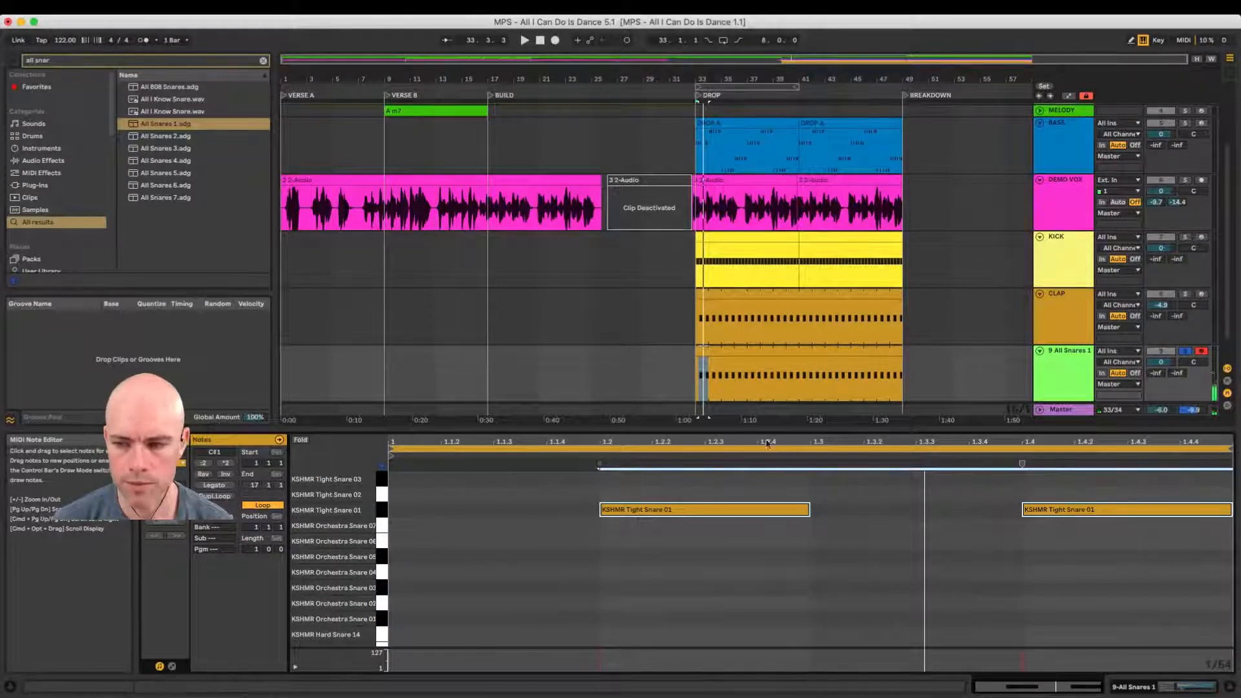
# Step: Solo CLAP together with the snare, set its volume to -2.9 dB and compare the snare with and without the clap
pyautogui.click(1184, 294)
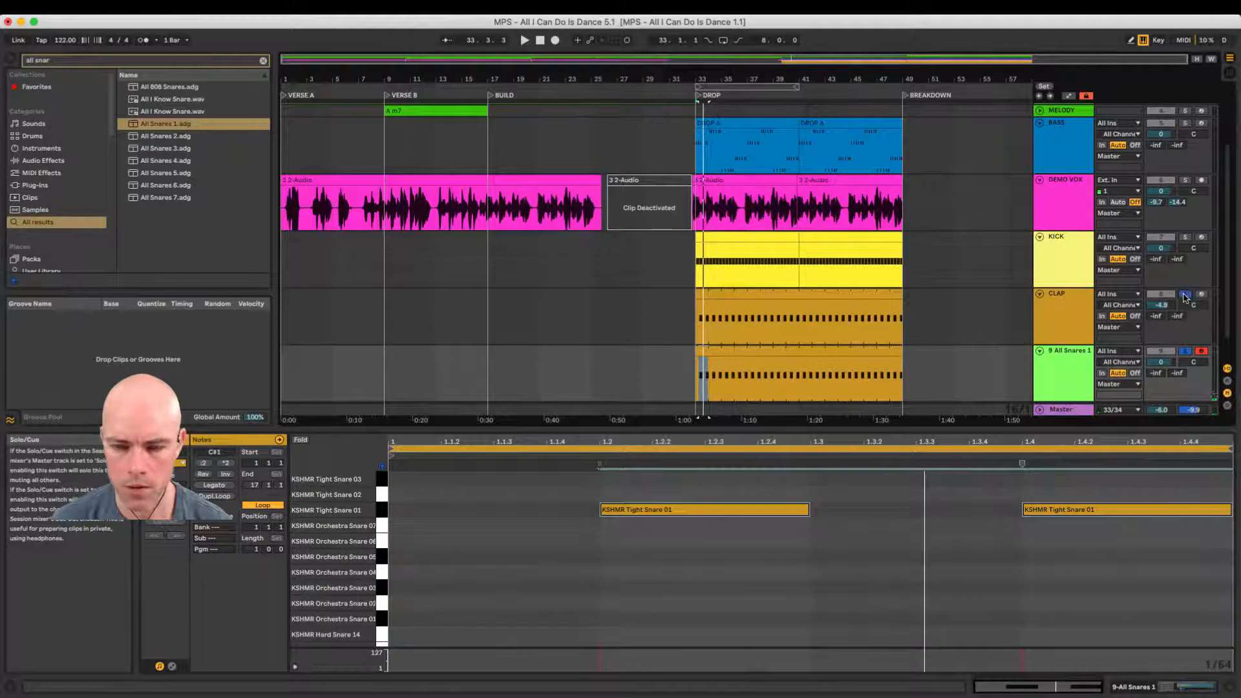
pyautogui.press('space')
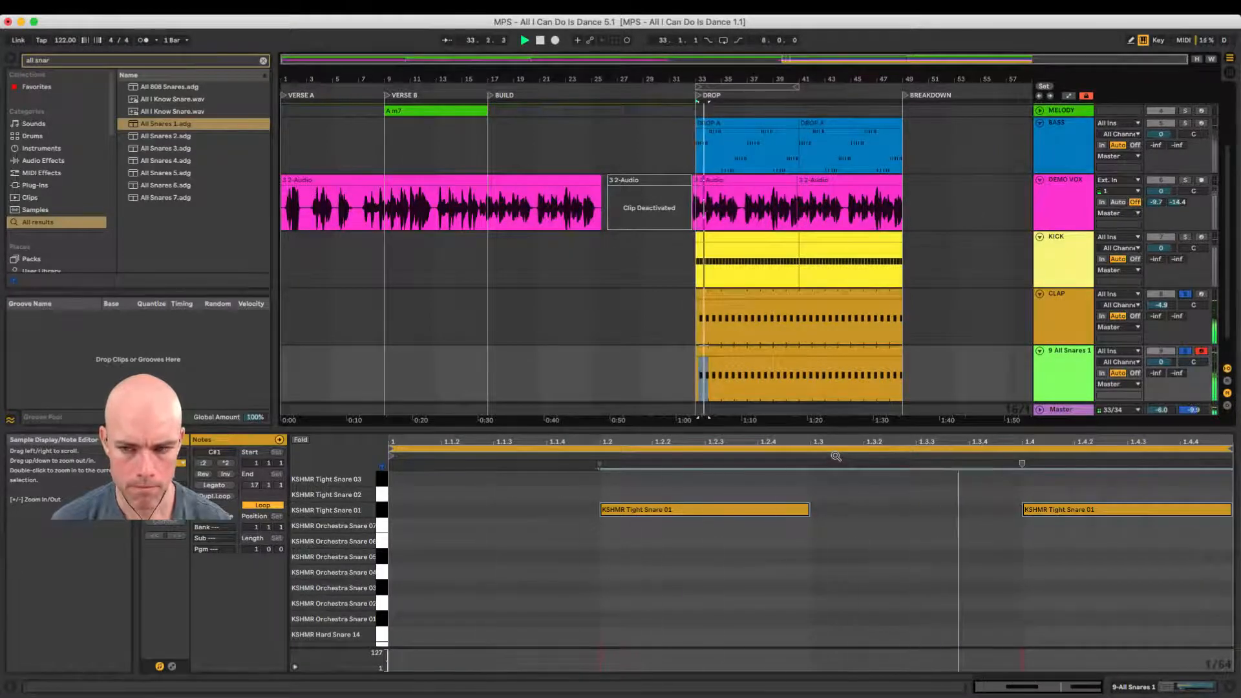
pyautogui.moveTo(1161, 306); pyautogui.dragTo(1161, 299)
pyautogui.click(1195, 295)
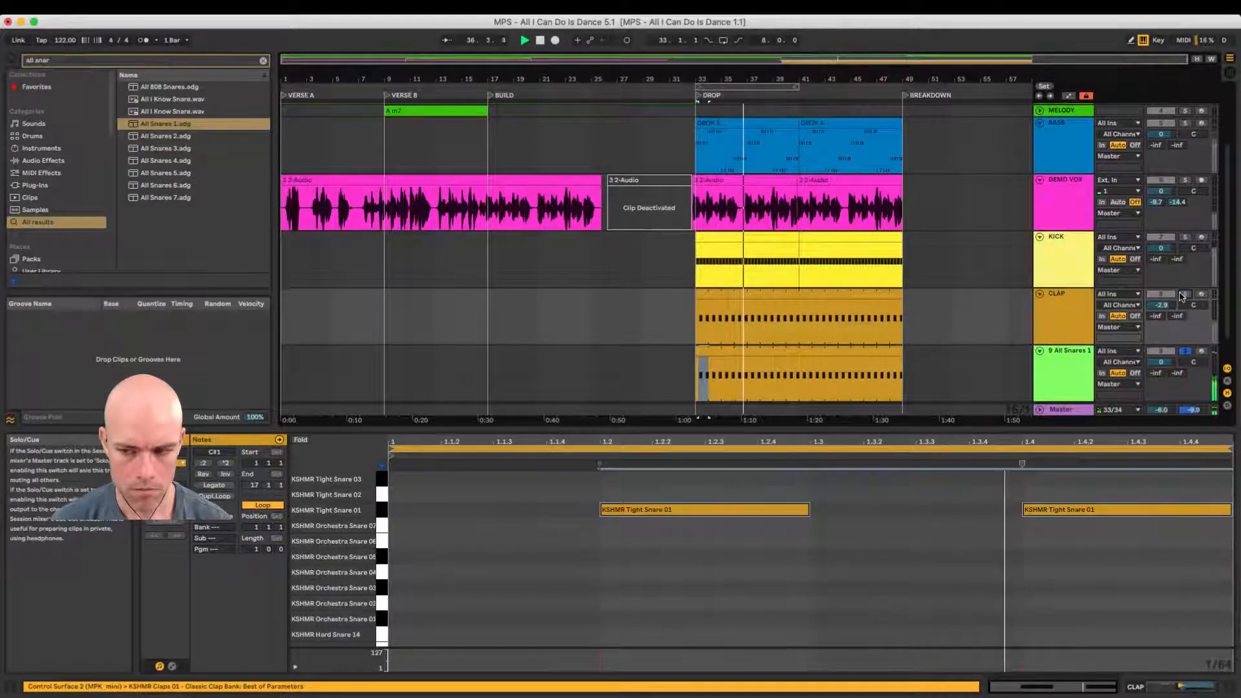
pyautogui.click(1181, 296)
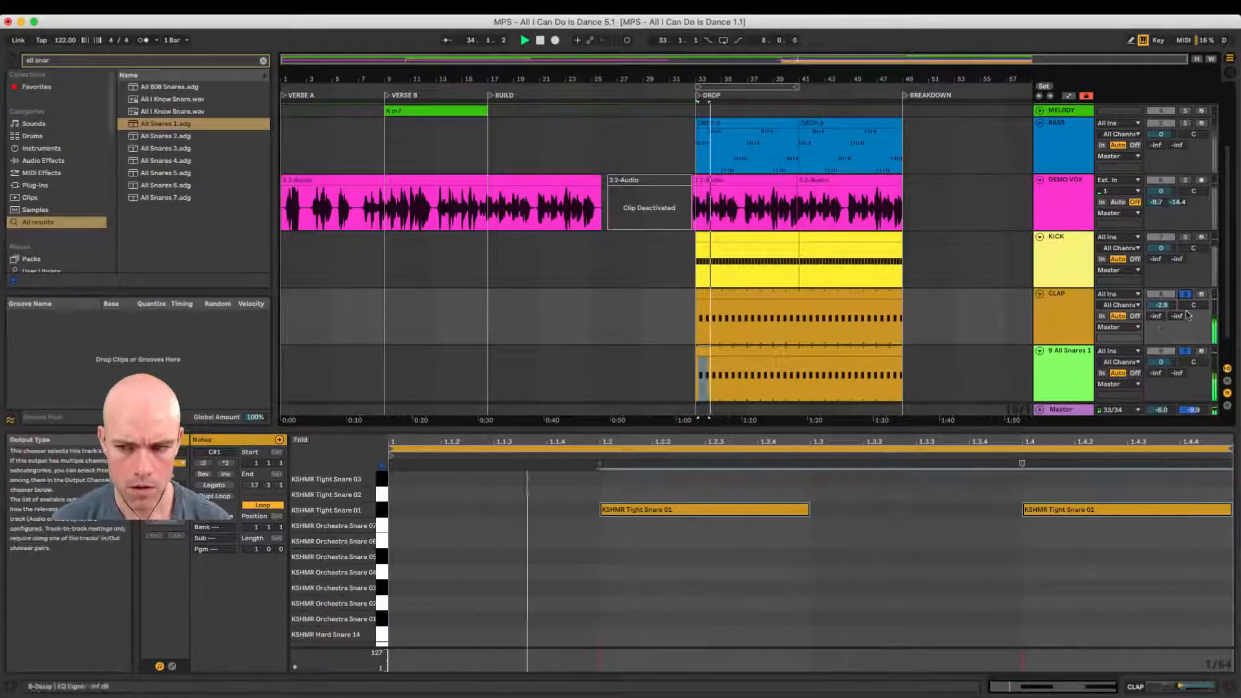
# Step: Turn off the solos, play the full drop and set CLAP to -1.4 dB and the snare track to -3.2 dB
pyautogui.click(1185, 351)
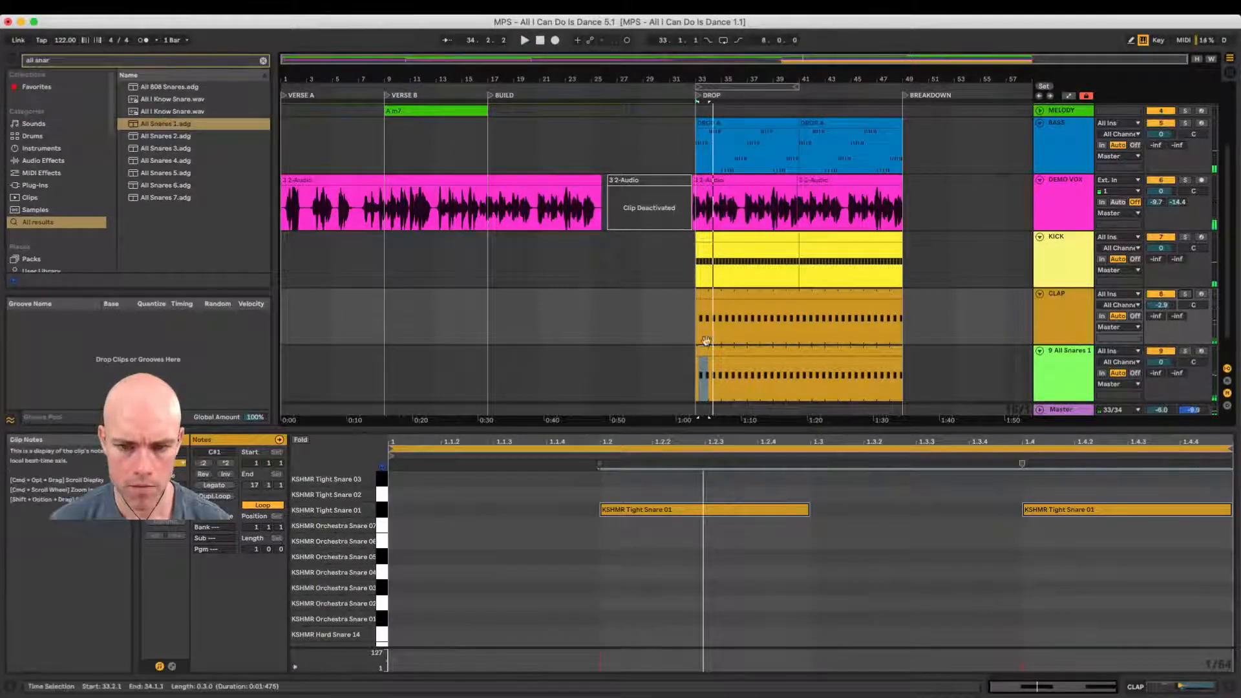
pyautogui.click(645, 310)
pyautogui.press('space')
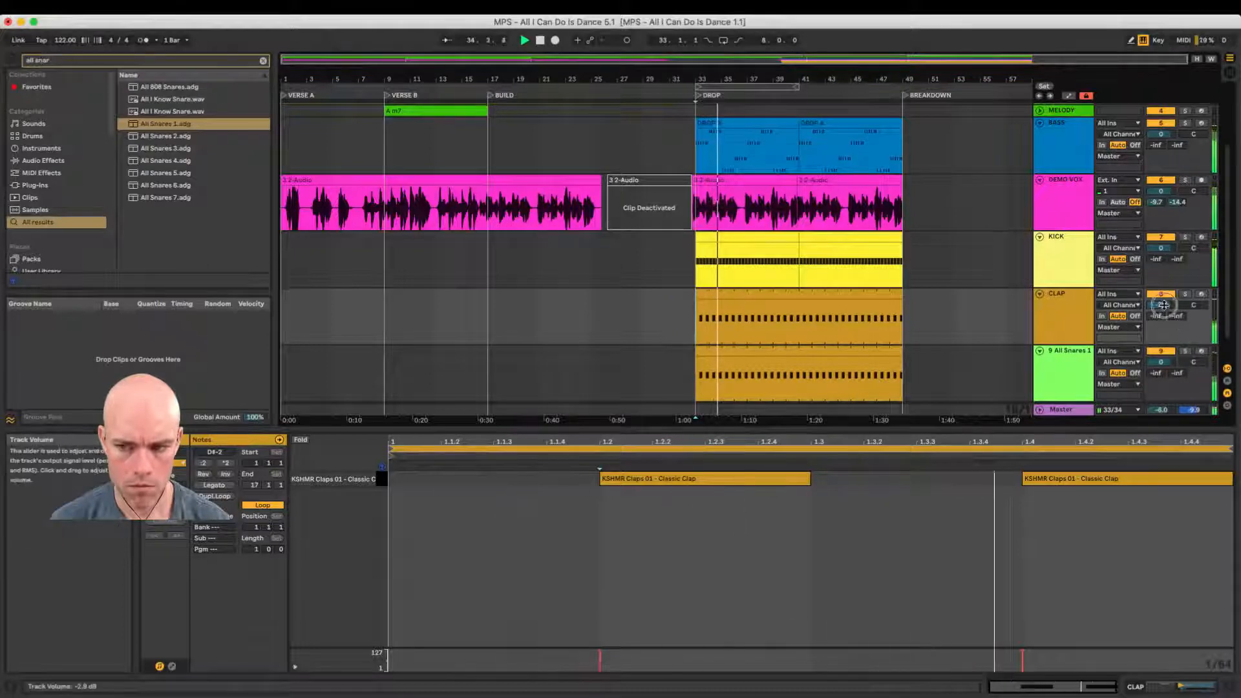
pyautogui.moveTo(1164, 364); pyautogui.dragTo(1164, 376)
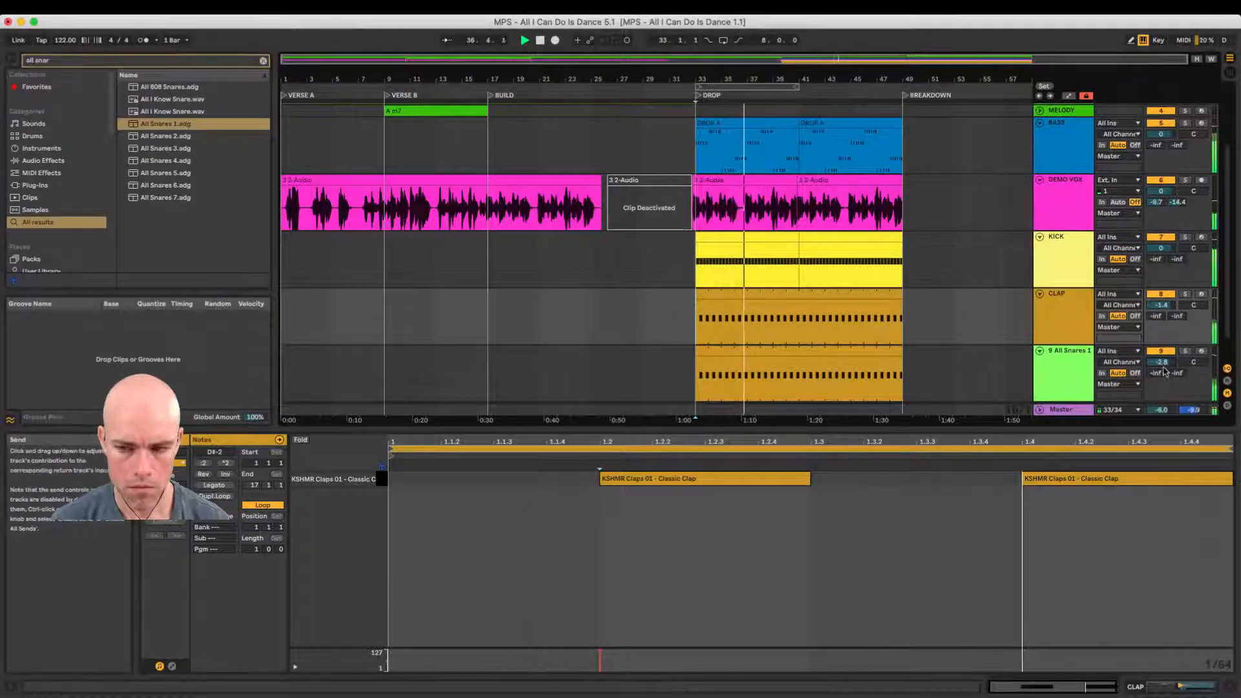
pyautogui.click(1164, 373)
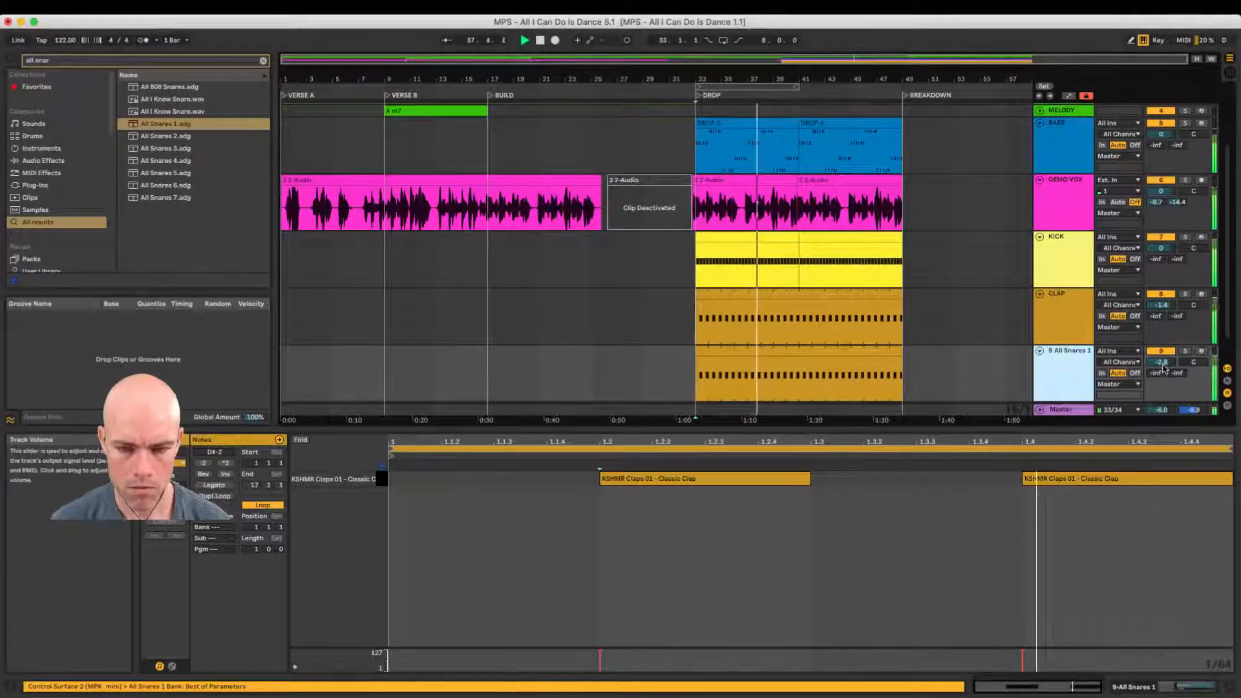
pyautogui.moveTo(1163, 364); pyautogui.dragTo(1163, 365)
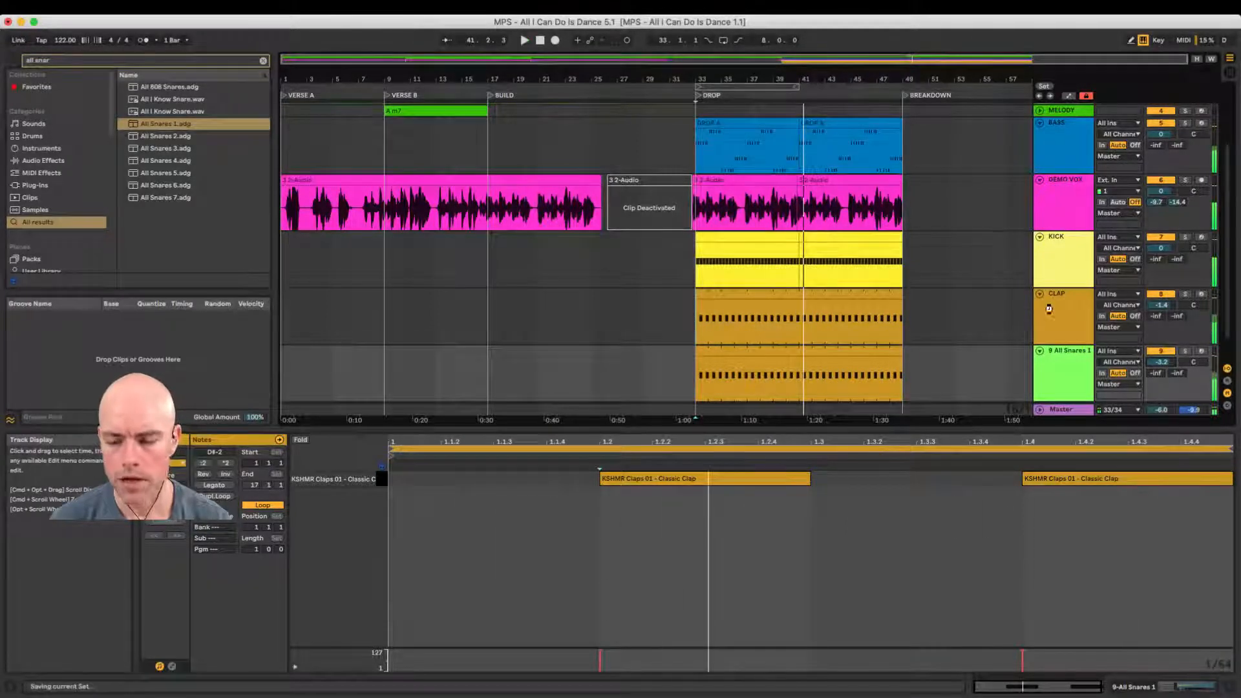
# Step: Rename the All Snares 1 track as SNR and give the KICK, CLAP and SNR tracks the same yellow colour
pyautogui.click(1064, 356)
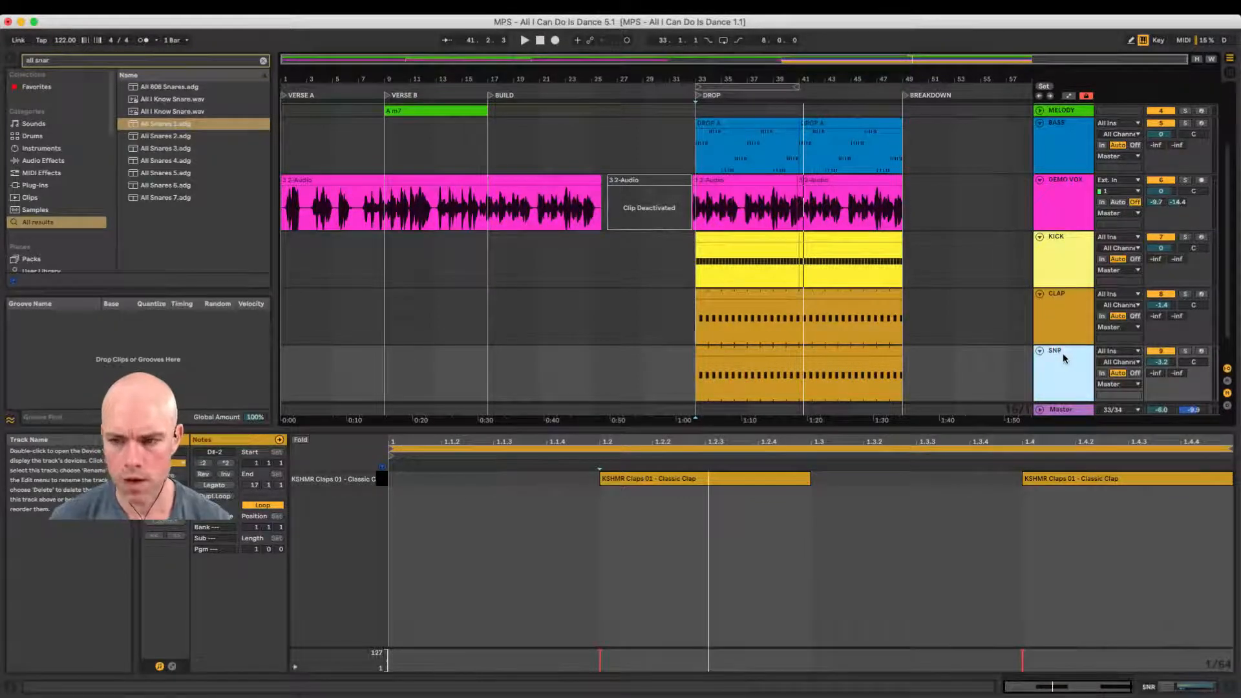
pyautogui.click(1065, 315)
pyautogui.click(1061, 249)
pyautogui.keyDown('shift'); pyautogui.click(1074, 358); pyautogui.keyUp('shift')
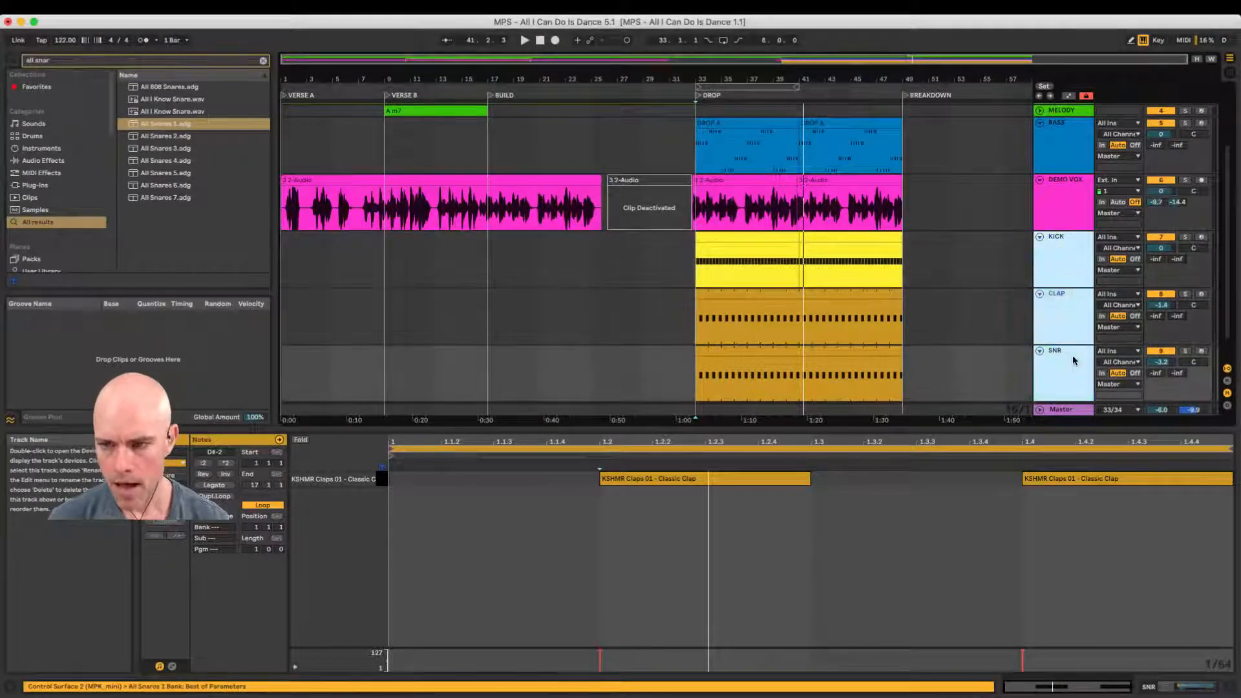
pyautogui.rightClick(1074, 357)
pyautogui.click(1119, 498)
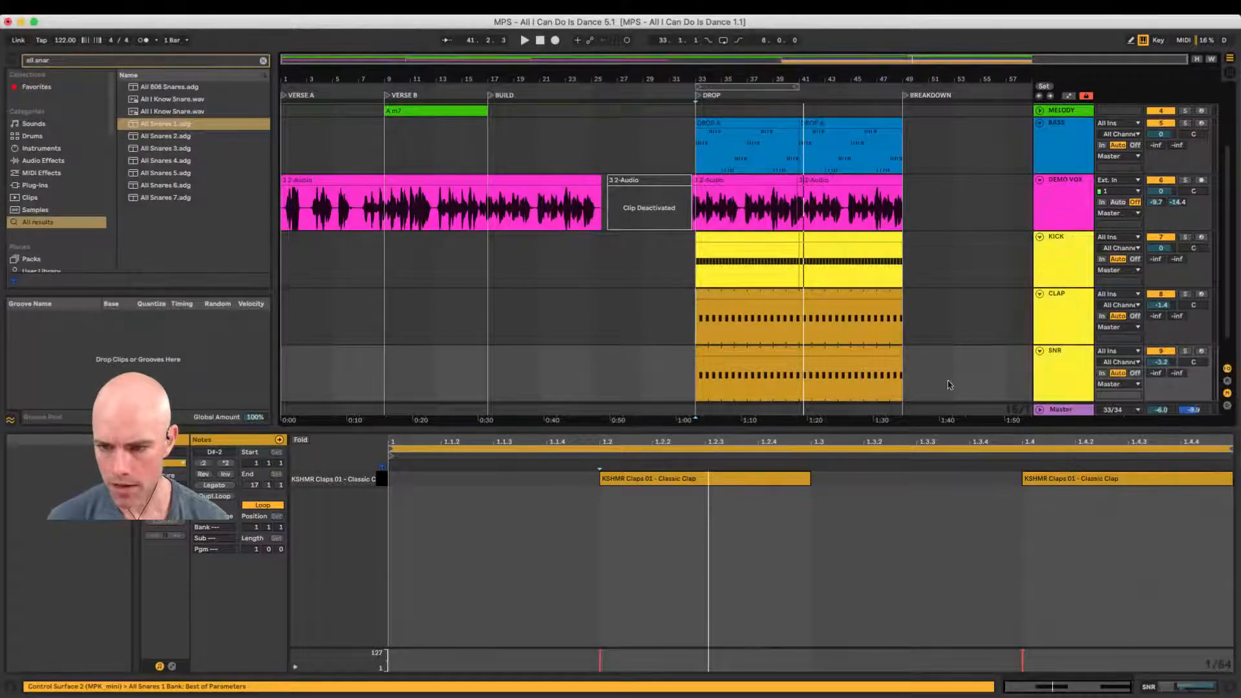
# Step: Recolour all the KICK, CLAP and SNR clips in the drop yellow to match their tracks
pyautogui.moveTo(905, 265); pyautogui.dragTo(710, 380)
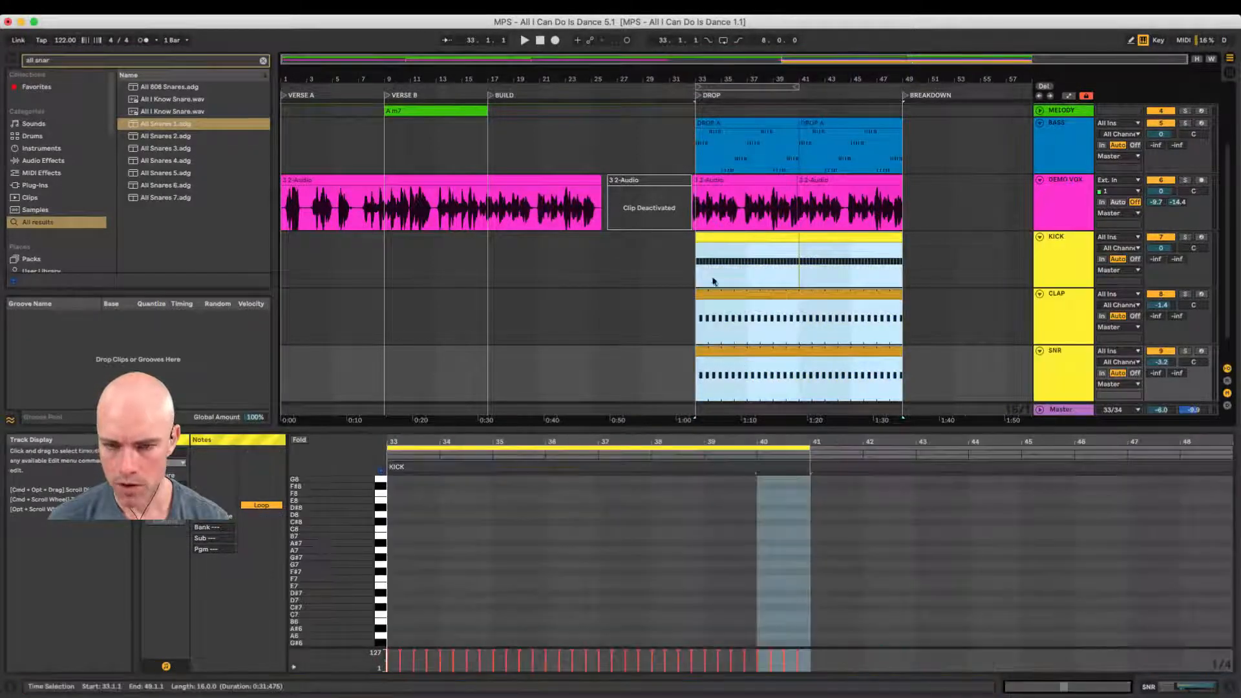
pyautogui.rightClick(720, 241)
pyautogui.click(764, 417)
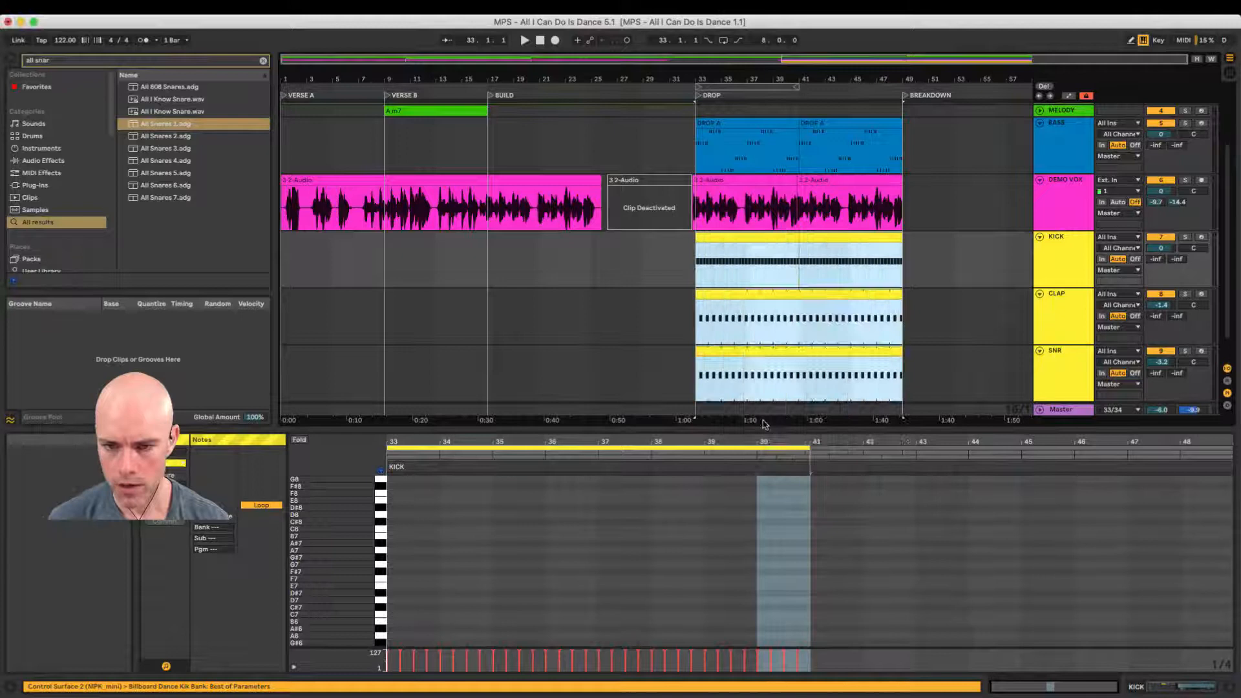
pyautogui.click(937, 313)
# Step: Highlight the drop's drum, vocal, bass and chord clips in turn to review the colour grouping
pyautogui.moveTo(910, 263); pyautogui.dragTo(702, 372)
pyautogui.moveTo(916, 210); pyautogui.dragTo(714, 214)
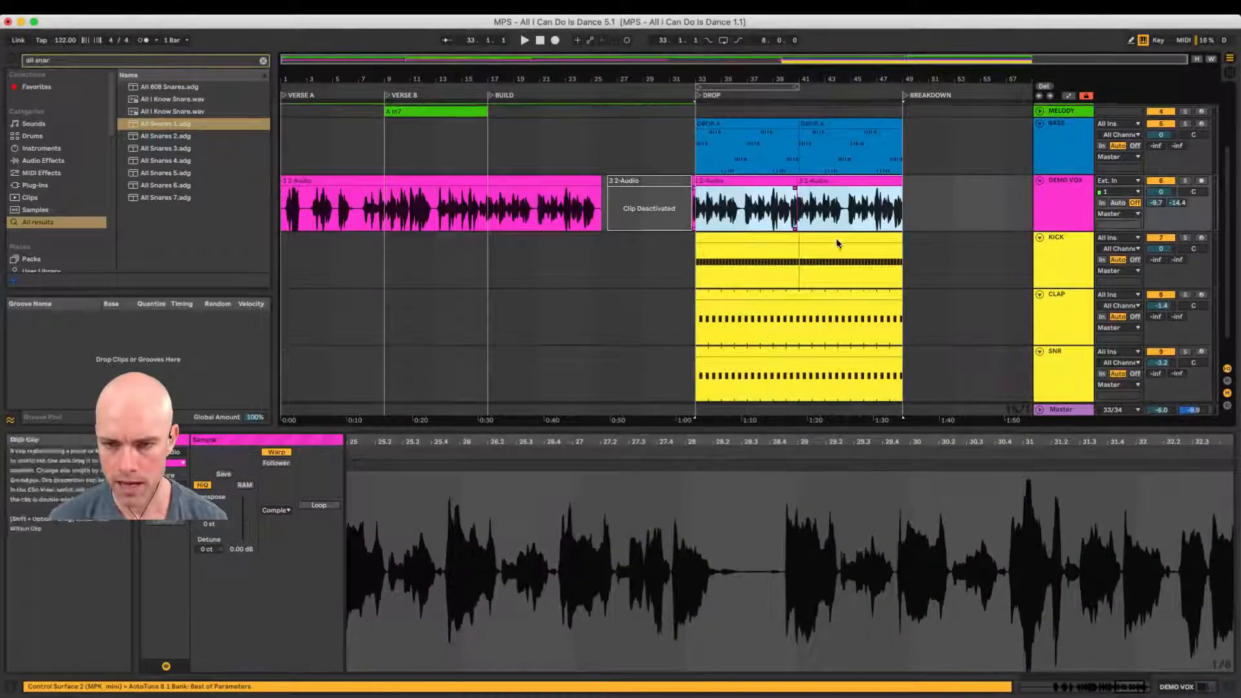
pyautogui.scroll(3, 838, 244)
pyautogui.moveTo(907, 263); pyautogui.dragTo(725, 262)
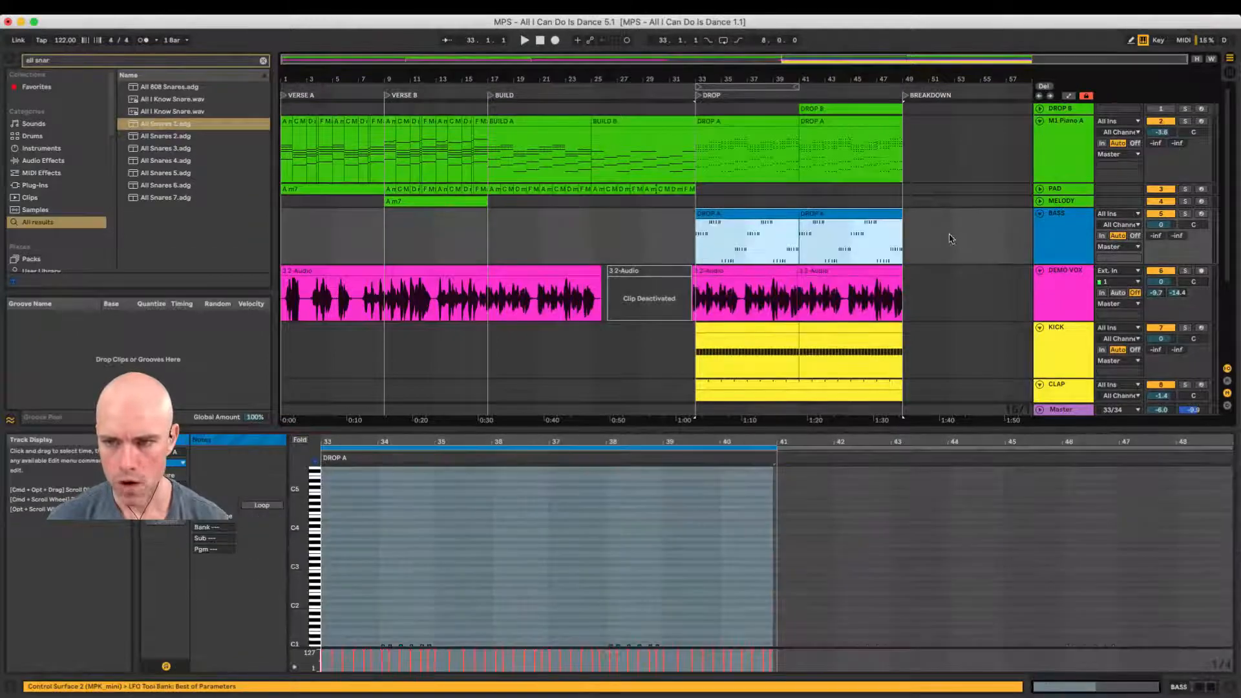
pyautogui.moveTo(907, 113); pyautogui.dragTo(760, 191)
pyautogui.scroll(-3, 958, 363)
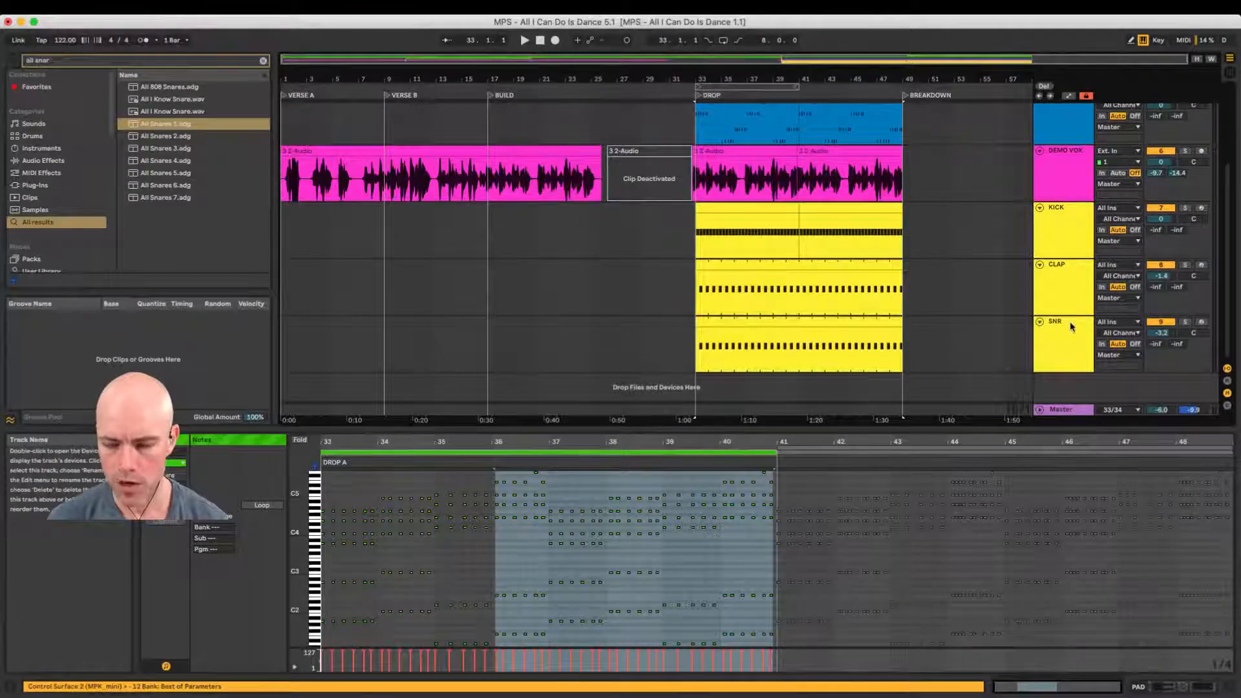
# Step: Select the KICK, CLAP and SNR tracks together and solo them
pyautogui.click(1066, 267)
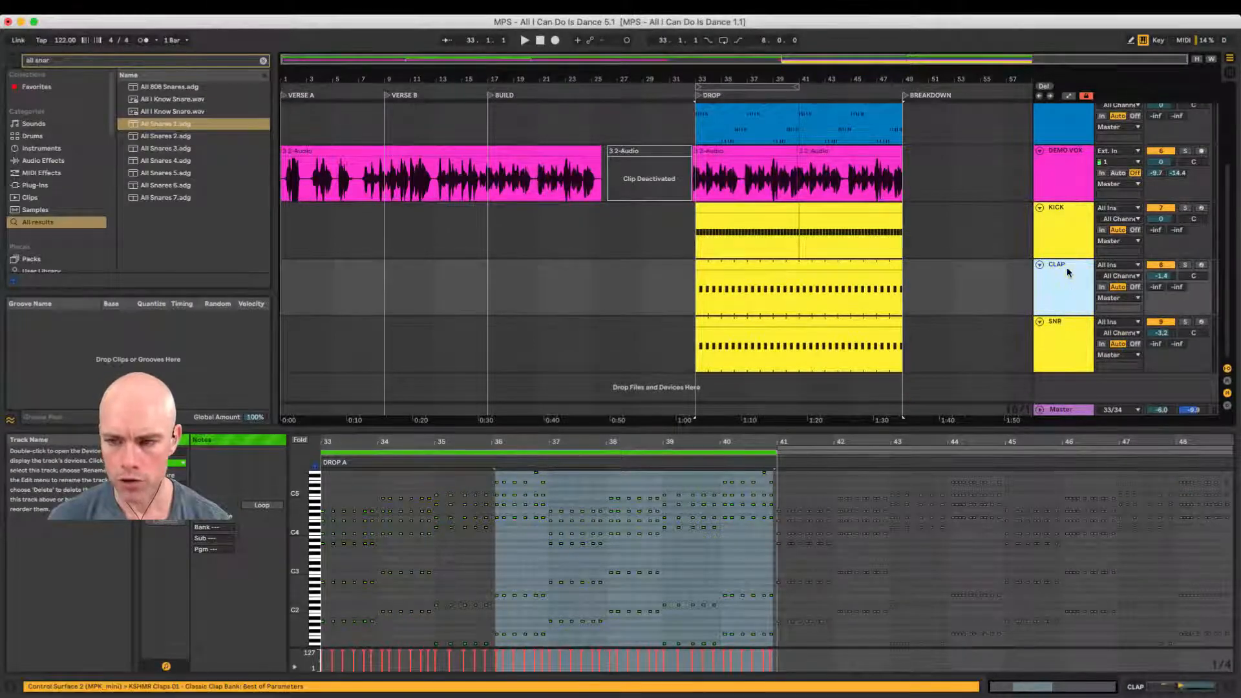
pyautogui.click(1079, 231)
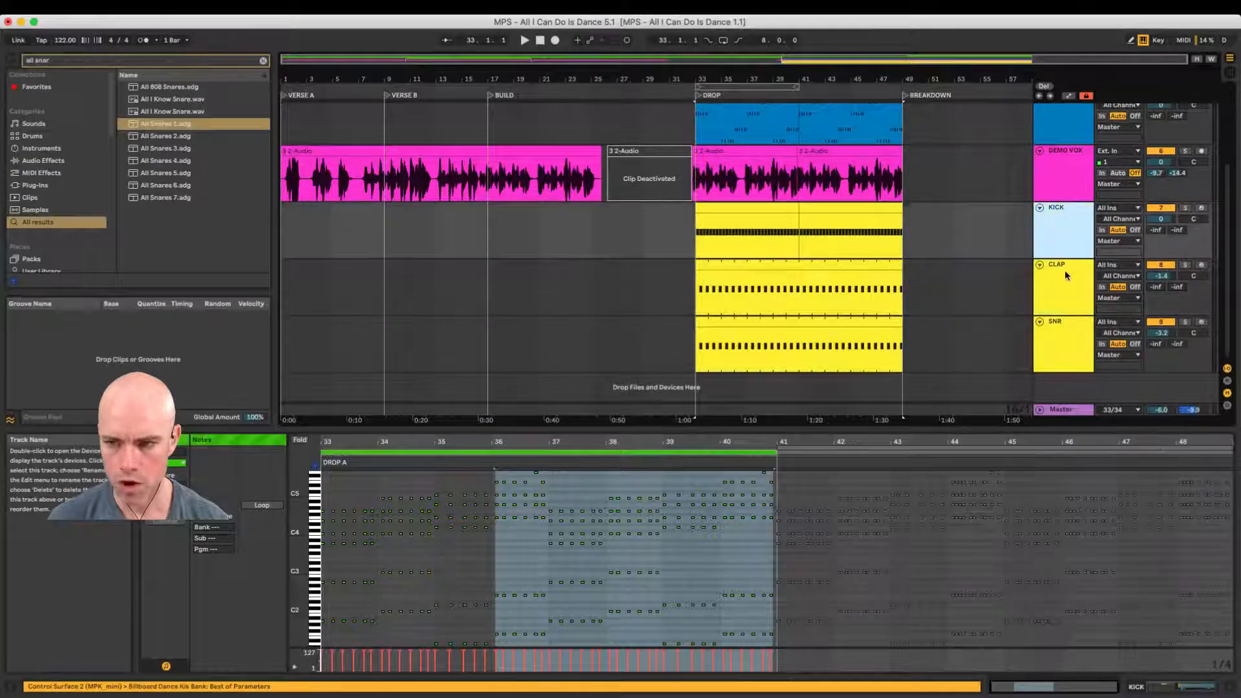
pyautogui.keyDown('shift'); pyautogui.click(1066, 324); pyautogui.keyUp('shift')
pyautogui.click(1184, 266)
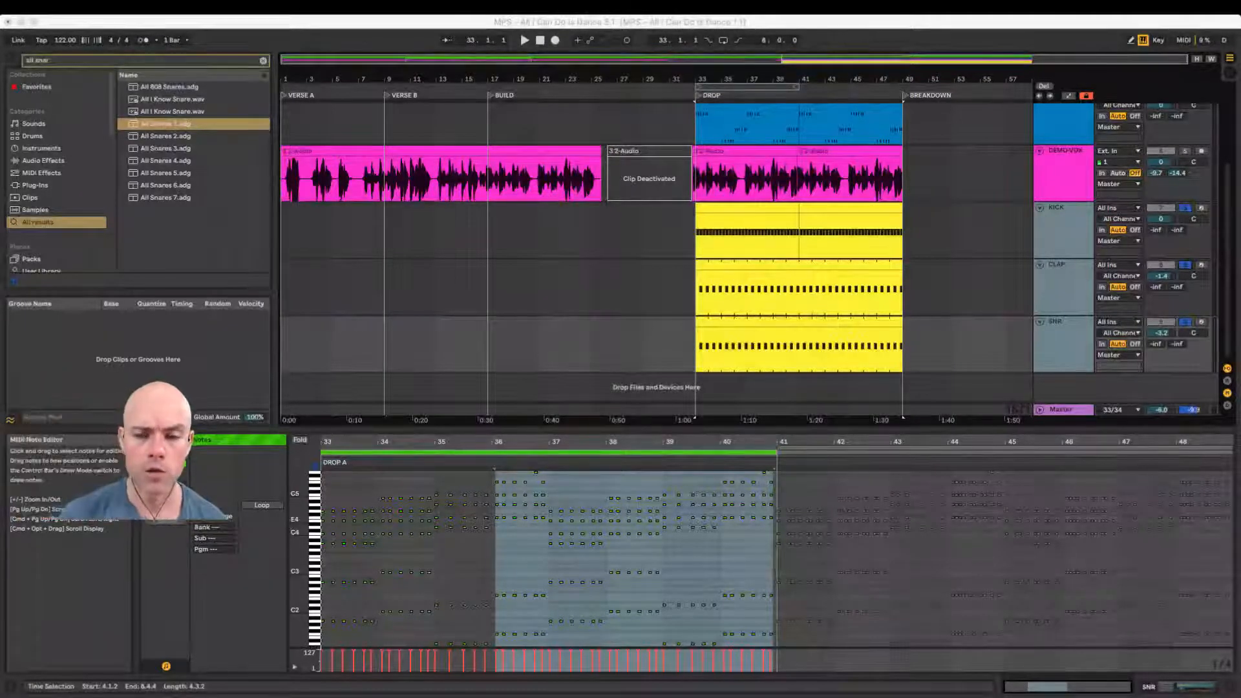
# Step: Search the browser for "reverb" and add the Reverb device after the instrument on the CLAP track
pyautogui.click(1079, 268)
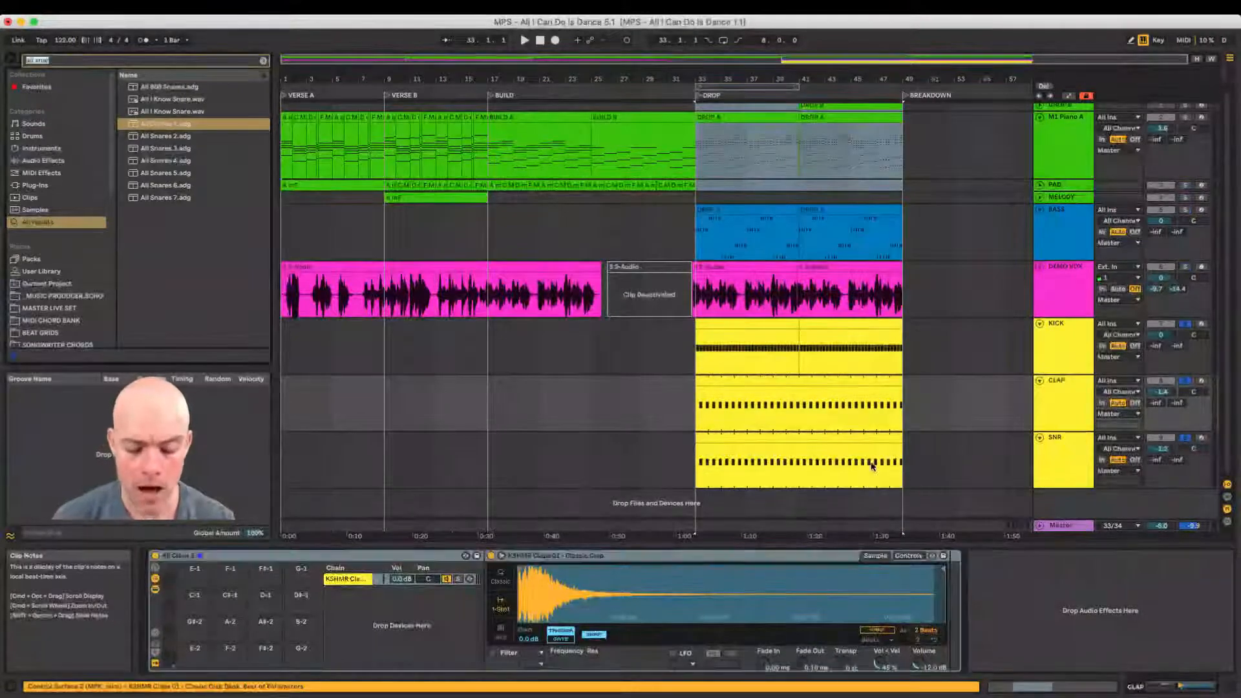
pyautogui.press('super+f')
pyautogui.write('reverb')
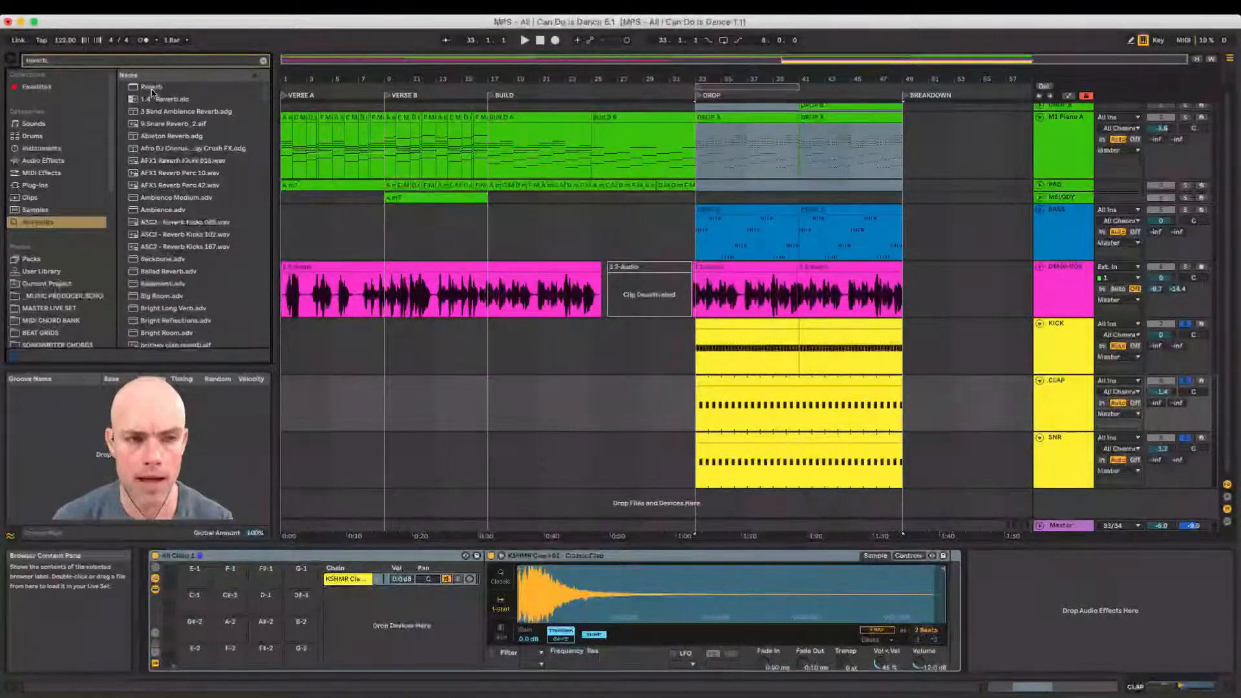
pyautogui.moveTo(152, 88); pyautogui.dragTo(902, 570)
# Step: Set the clap reverb's decay time to 2.30 s and compare the soloed clap with and without the effect
pyautogui.moveTo(997, 622); pyautogui.dragTo(1004, 617)
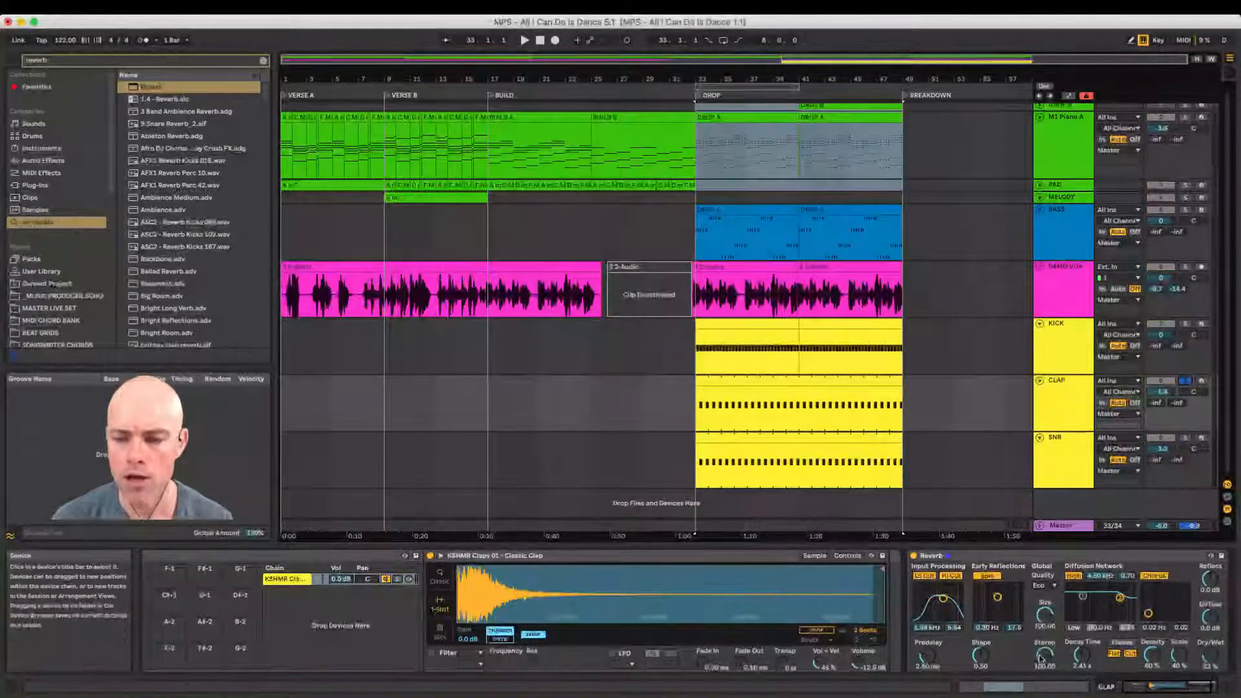
pyautogui.moveTo(1077, 658); pyautogui.dragTo(1077, 660)
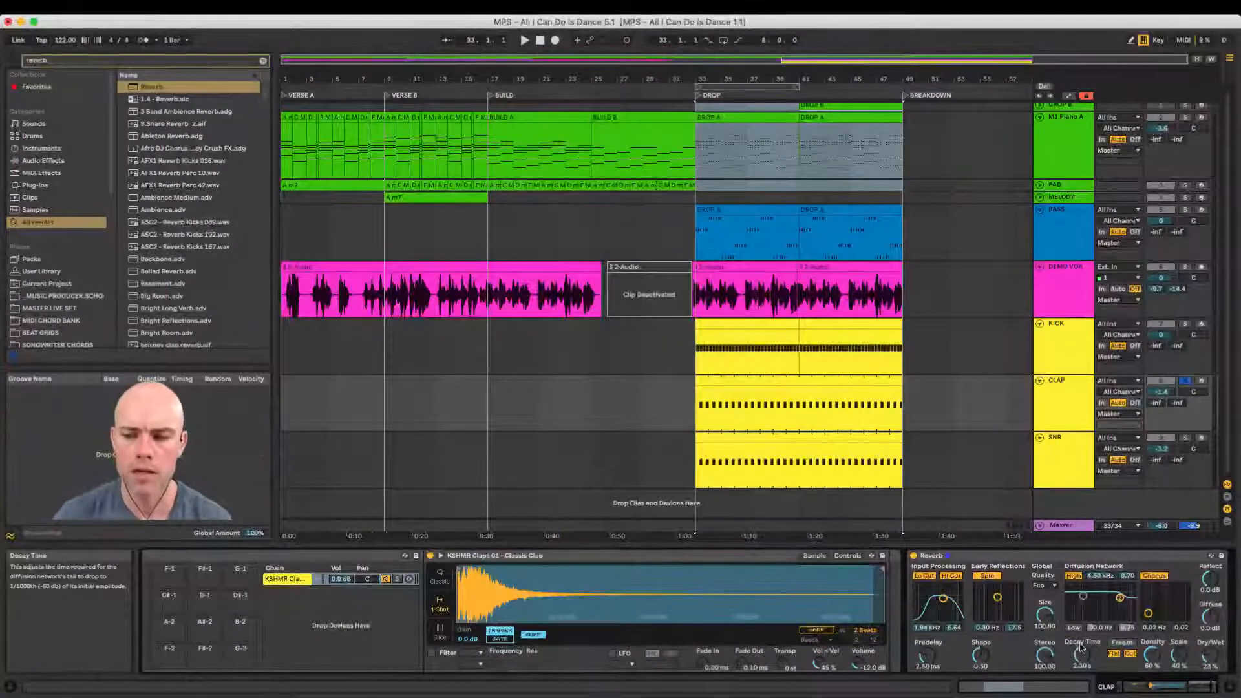
pyautogui.press('space')
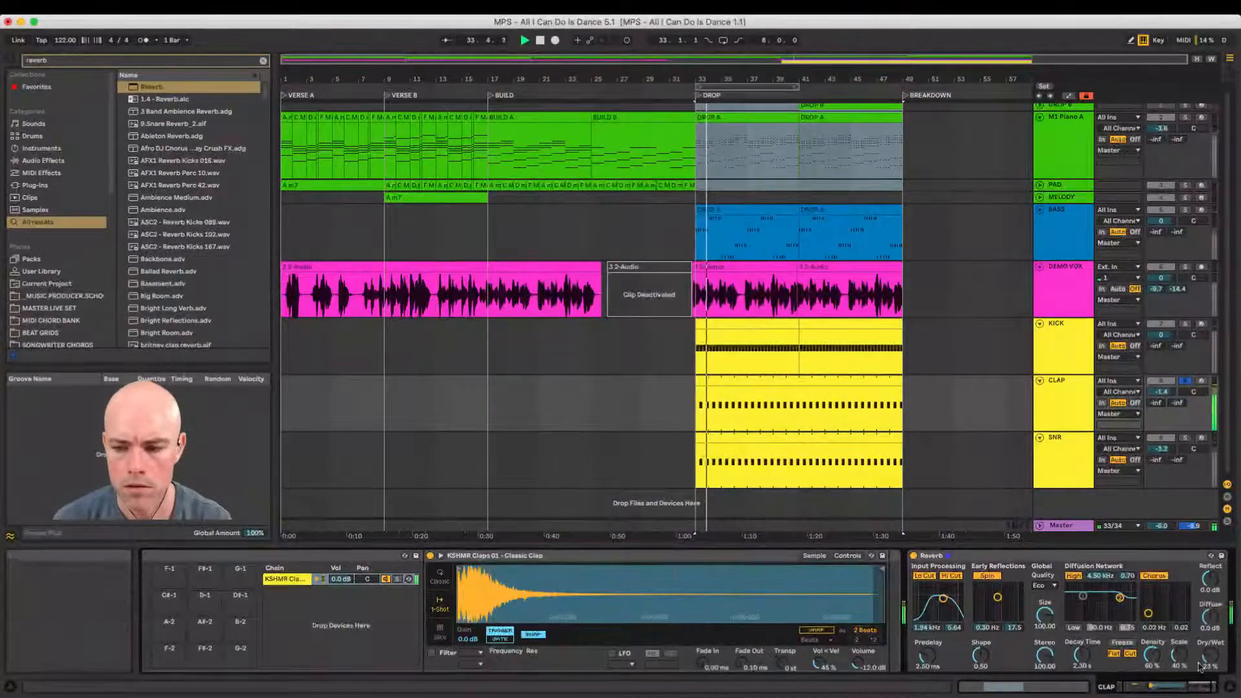
pyautogui.click(914, 556)
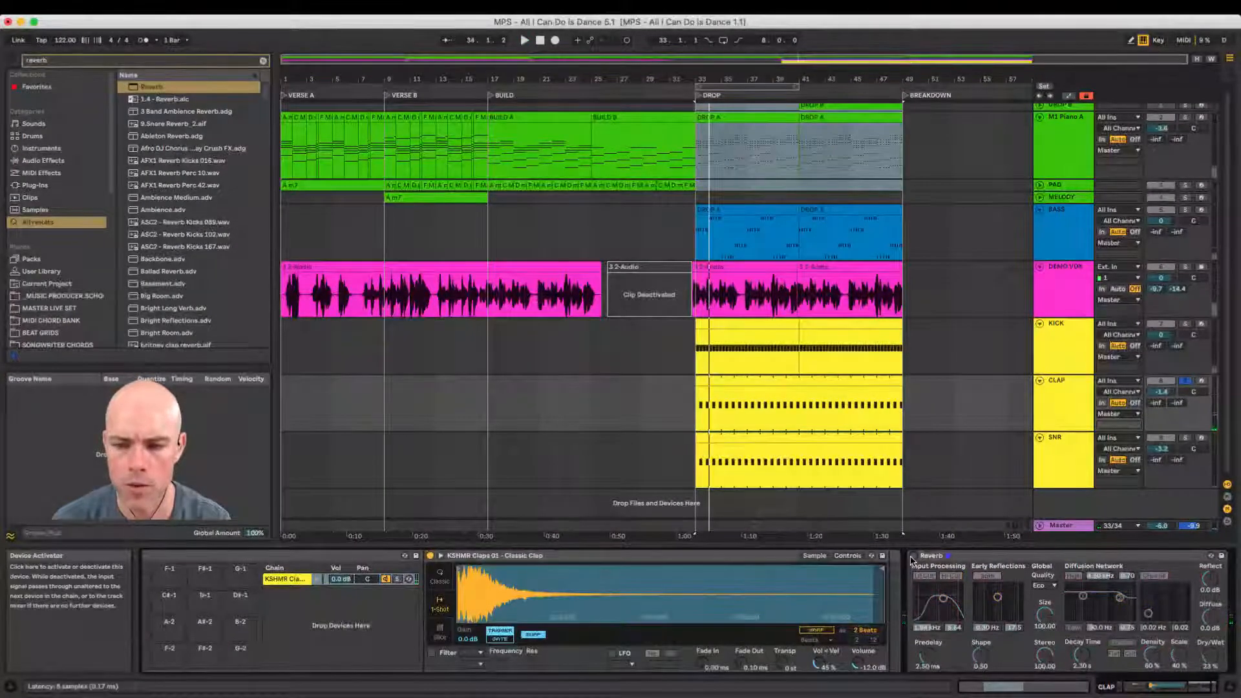
pyautogui.press('space')
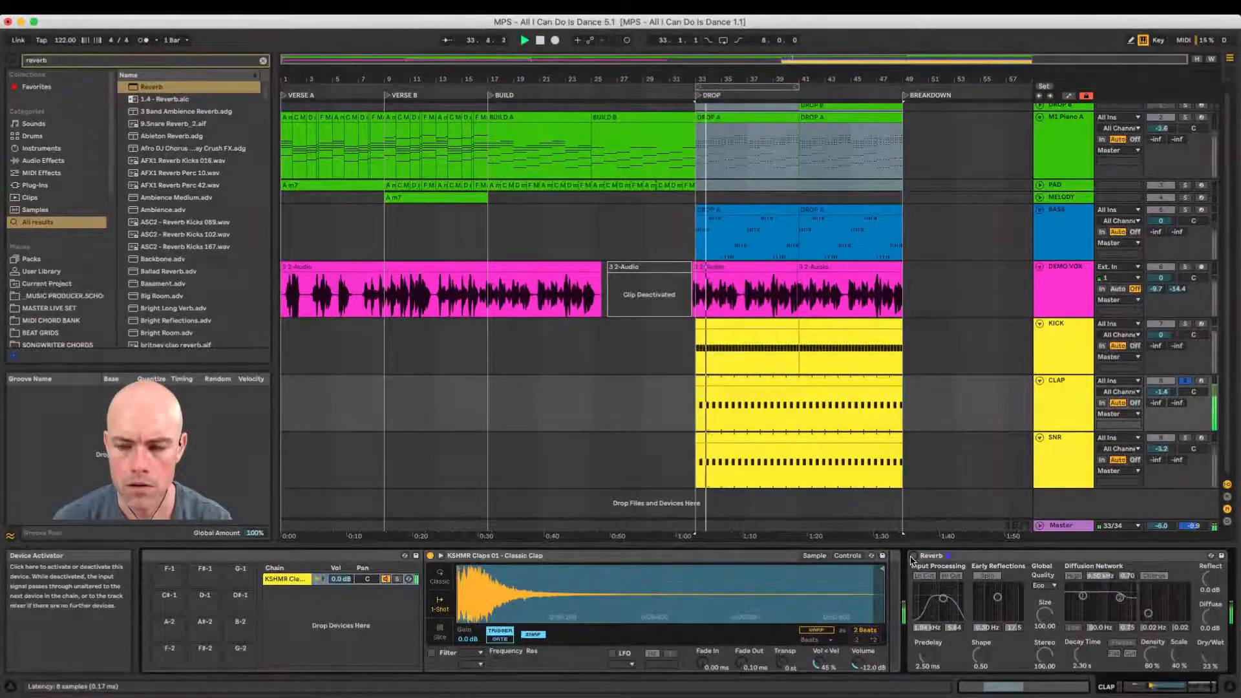
# Step: Turn the clap's reverb back on, shorten its decay time and play CLAP soloed together with SNR
pyautogui.click(914, 556)
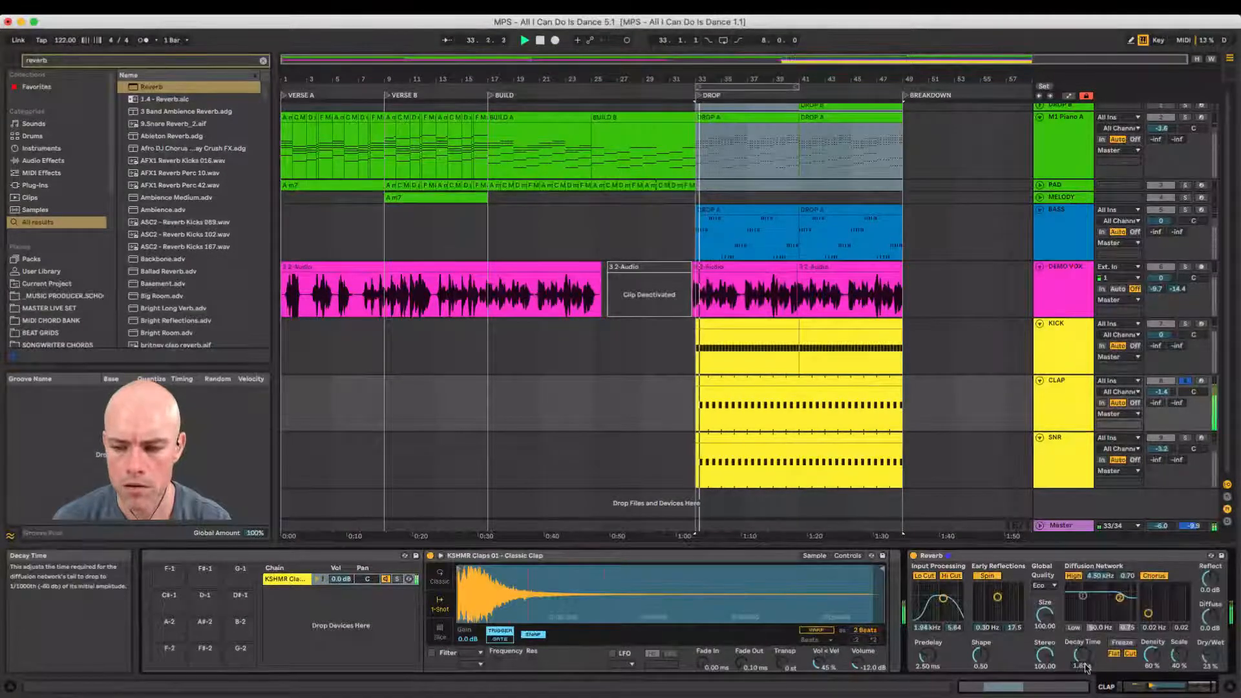
pyautogui.moveTo(1086, 667); pyautogui.dragTo(1087, 667)
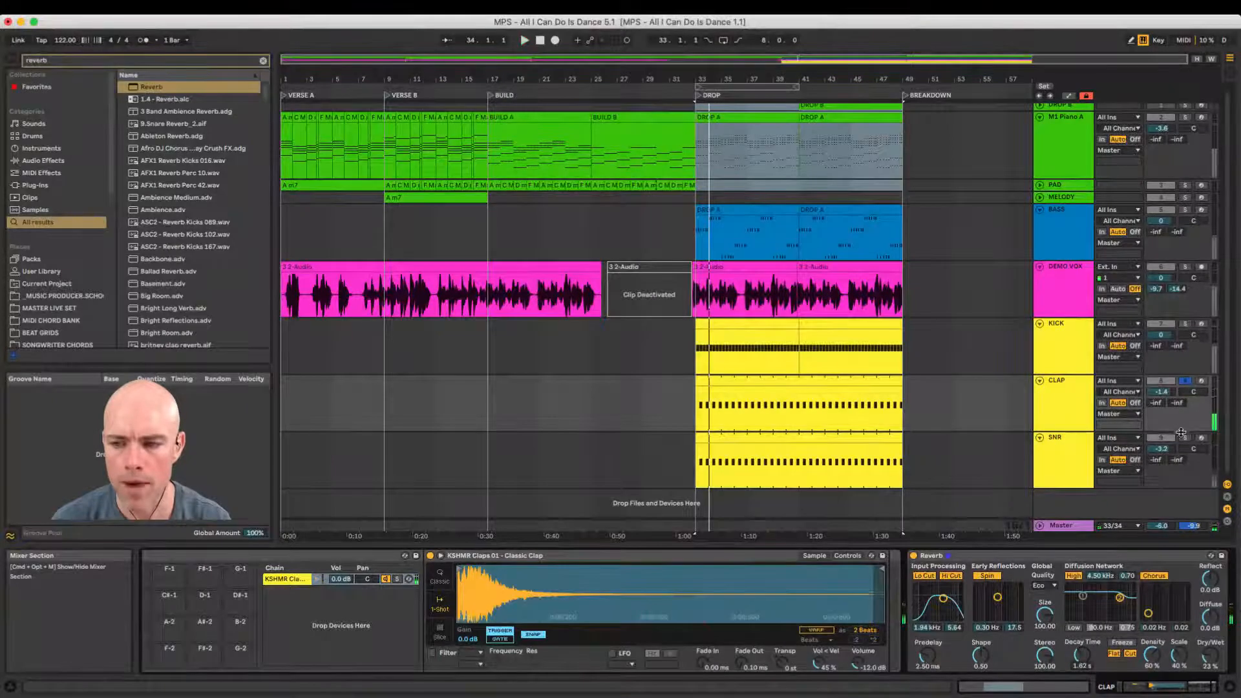
pyautogui.press('space')
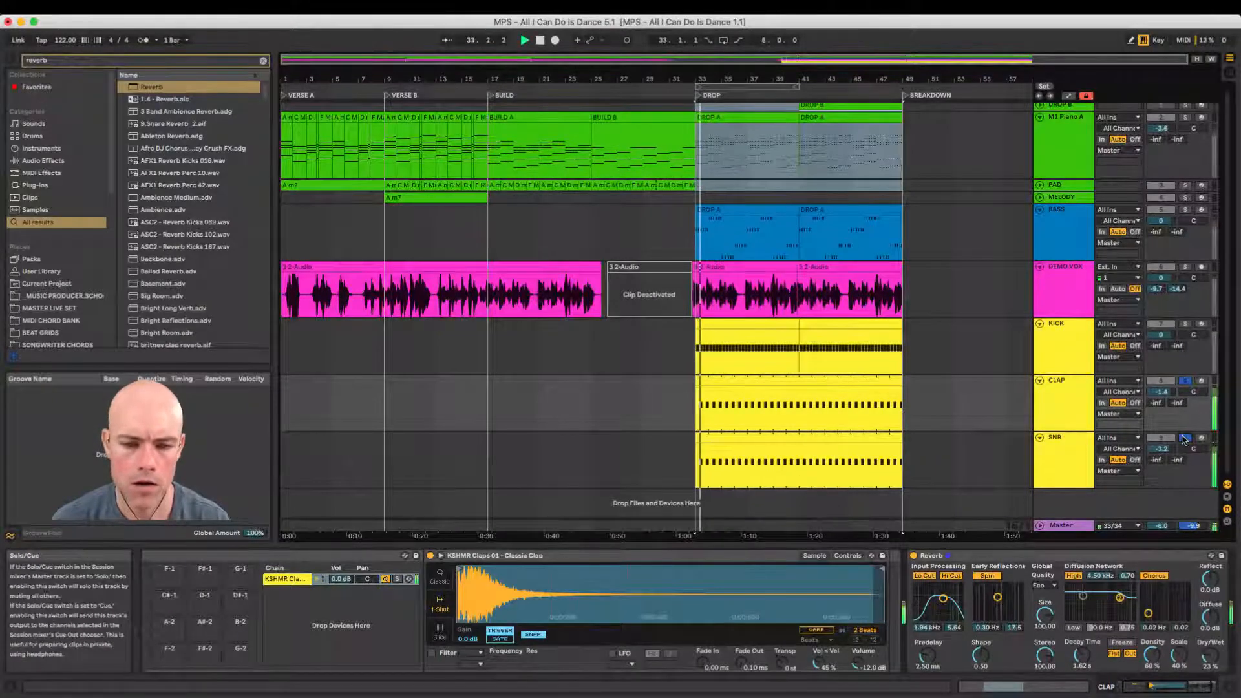
# Step: Bypass and re-enable the clap's Reverb to compare the sound with and without it
pyautogui.click(914, 557)
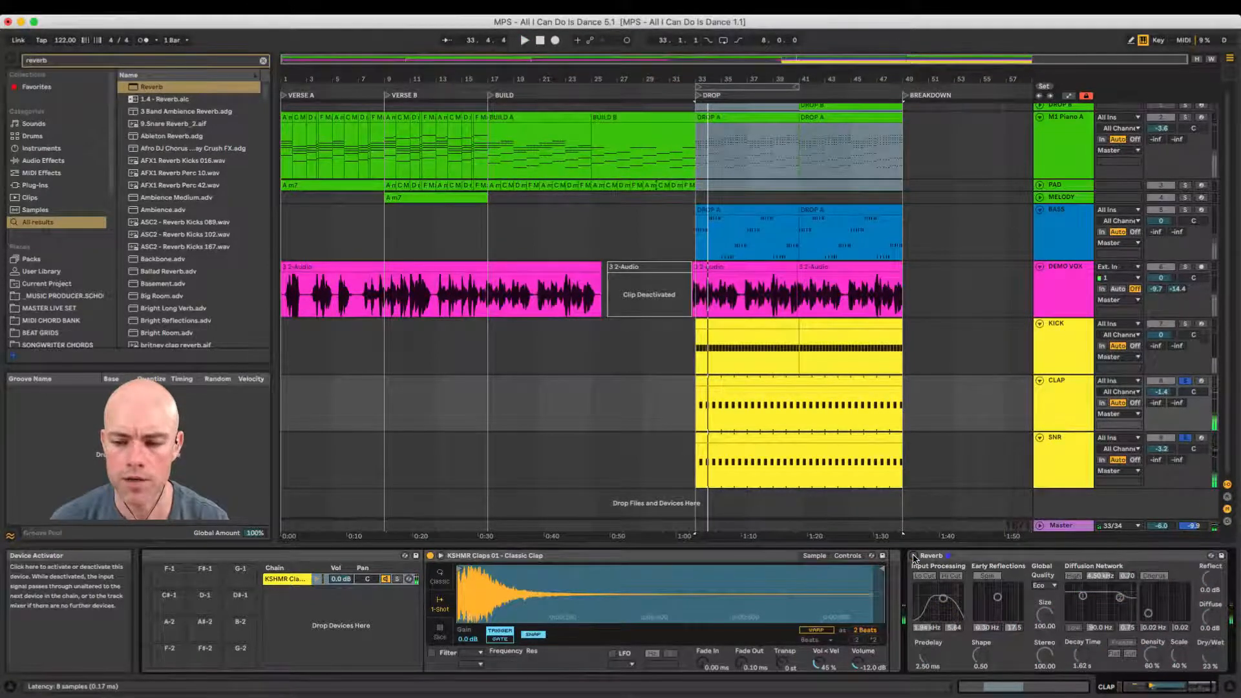
pyautogui.click(915, 556)
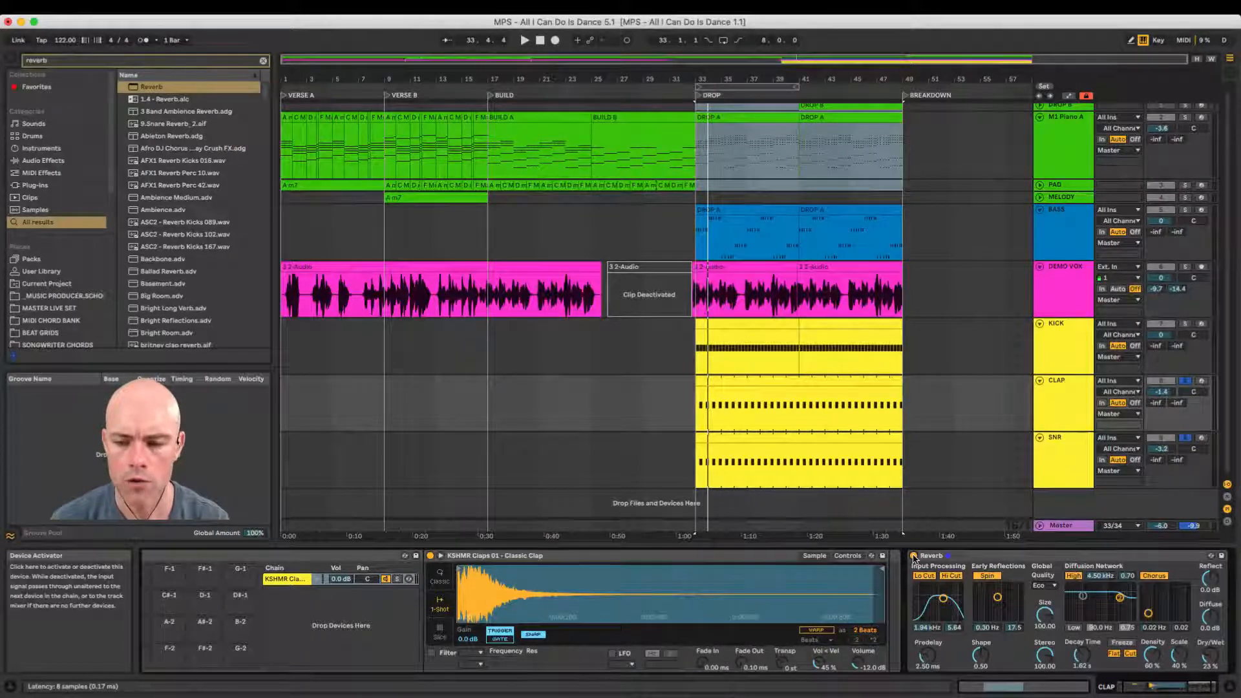
pyautogui.press('space')
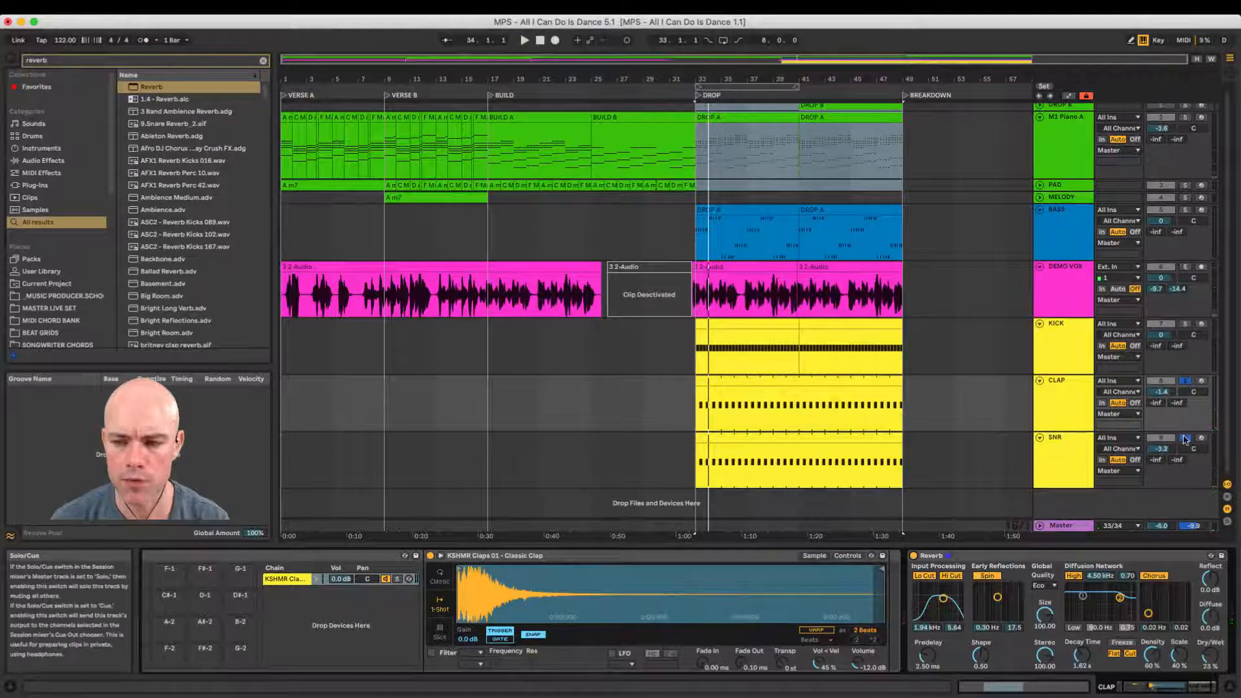
# Step: Unsolo the drum tracks, play the drop with all tracks and save the set
pyautogui.click(1185, 439)
pyautogui.click(641, 399)
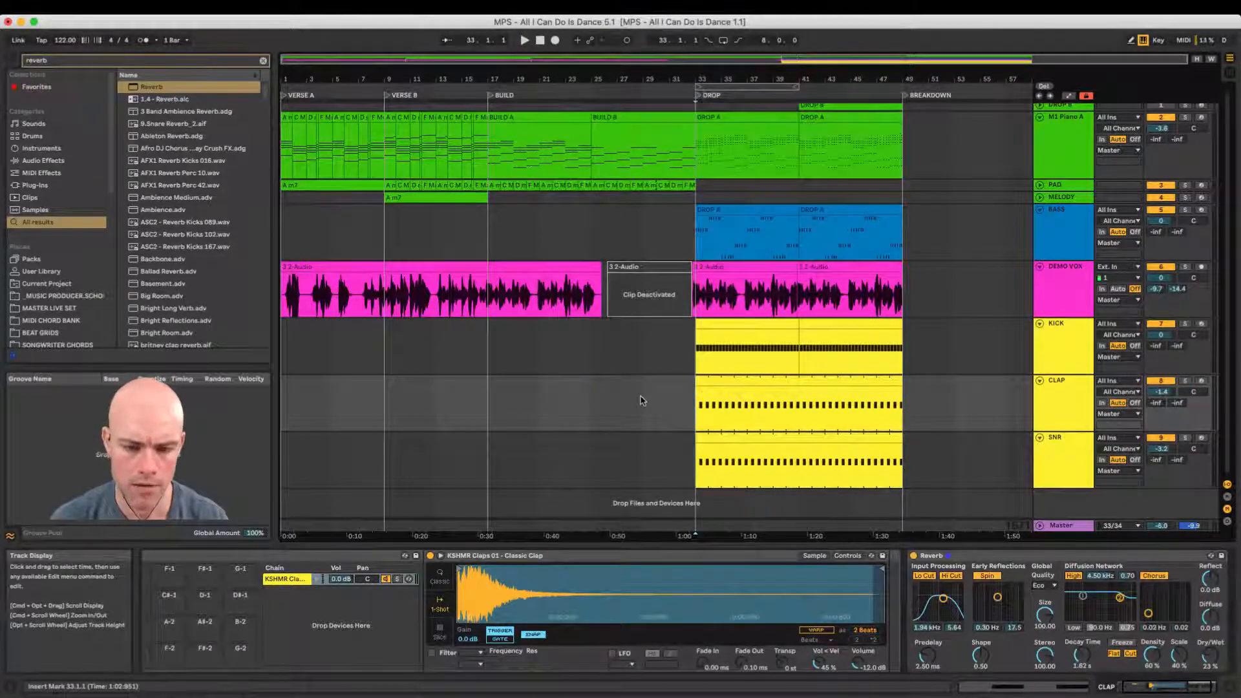
pyautogui.press('space')
pyautogui.press('super+s')
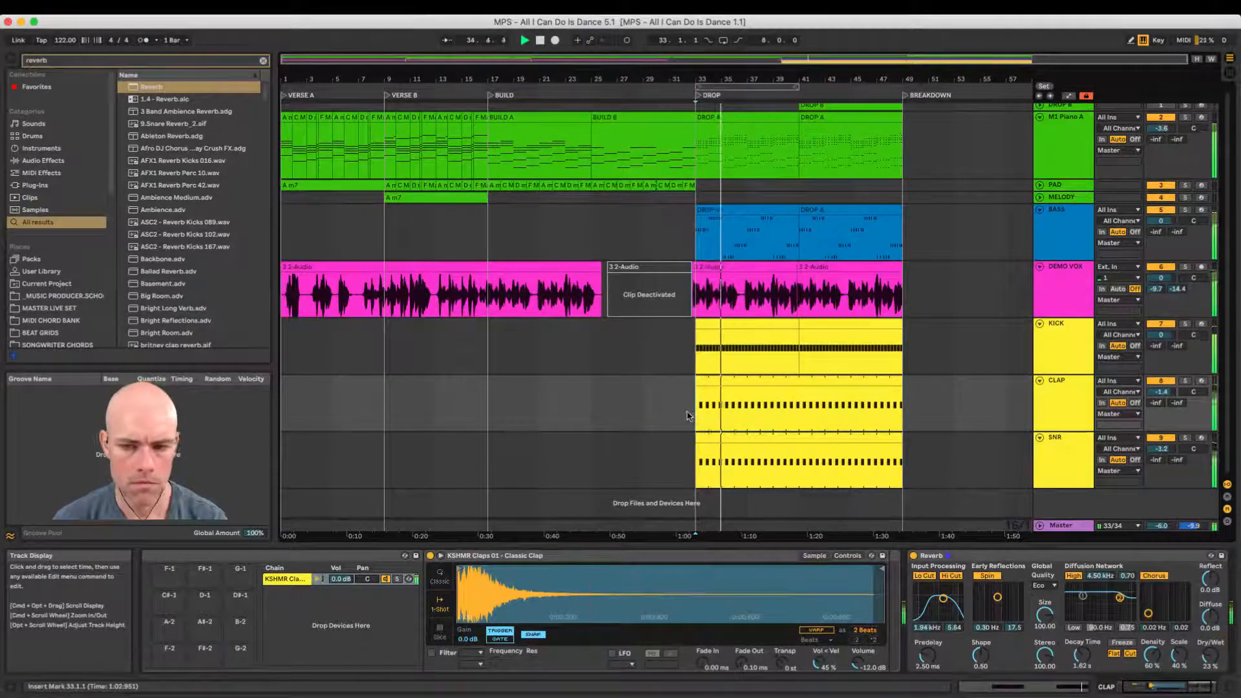
# Step: Set the M1 Piano A track's volume to -2.3 dB while the drop plays
pyautogui.scroll(1, 989, 308)
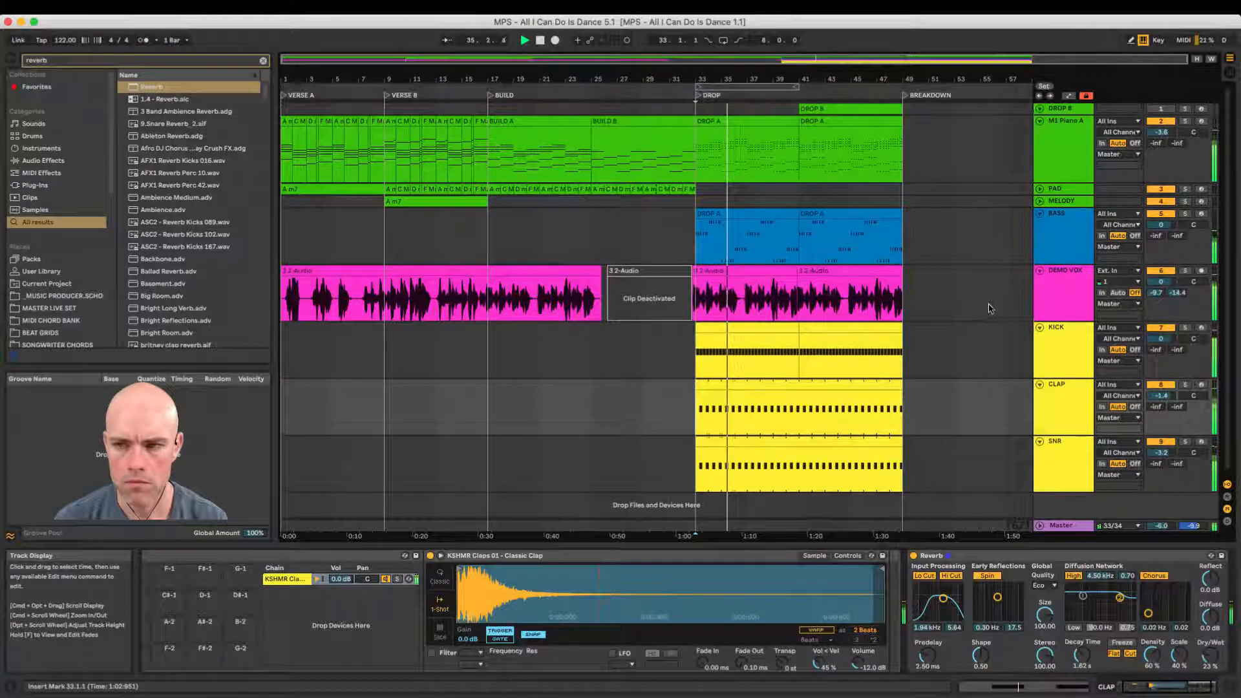
pyautogui.click(1161, 132)
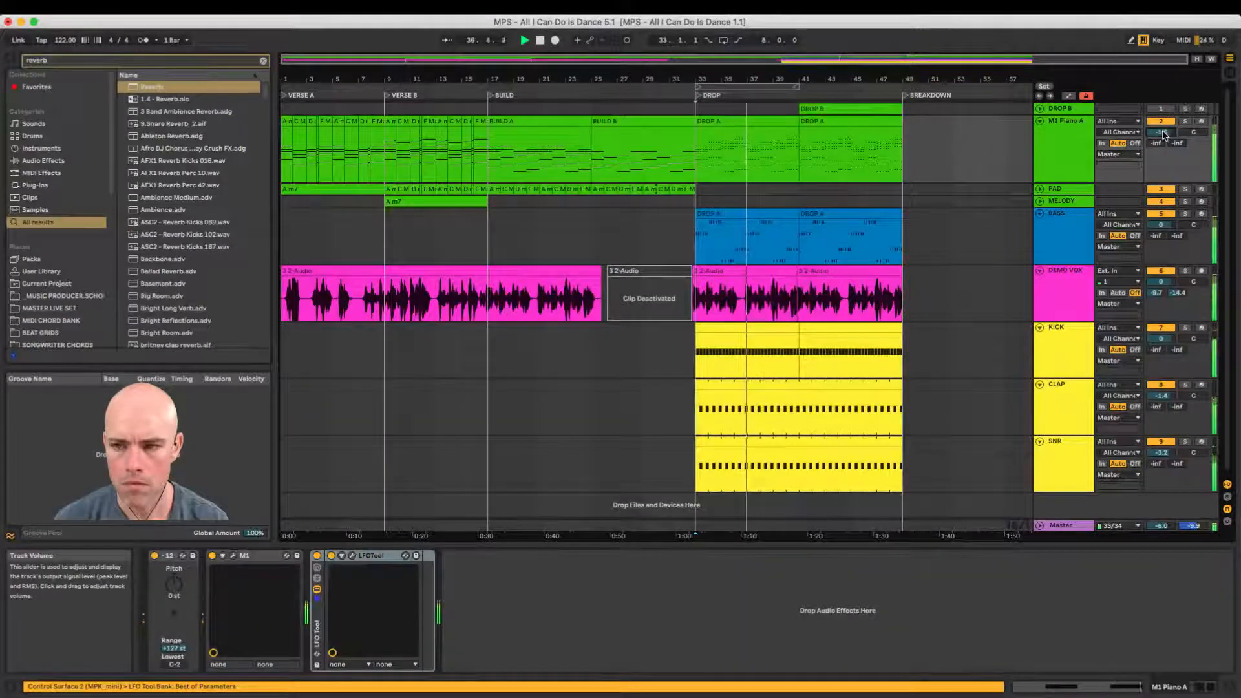
pyautogui.moveTo(1164, 134); pyautogui.dragTo(1164, 149)
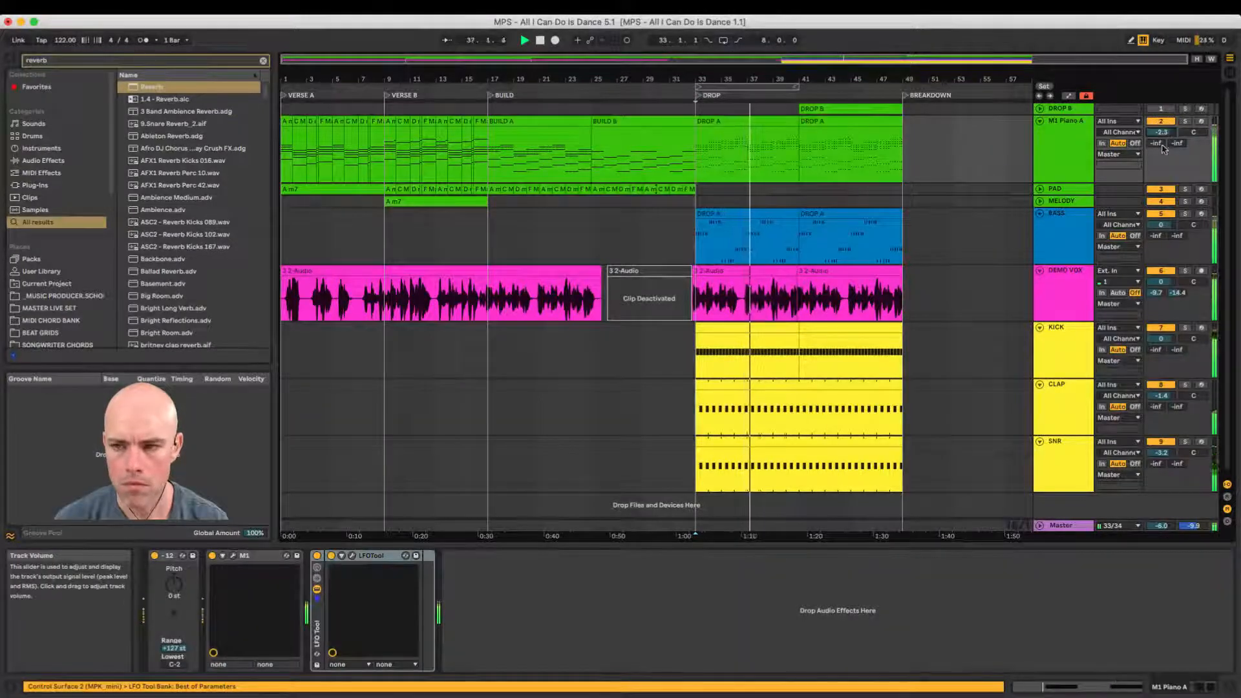
# Step: Solo the BASS track to hear it alone, stop playback and select its clips across the drop
pyautogui.click(1187, 215)
pyautogui.press('space')
pyautogui.click(905, 240)
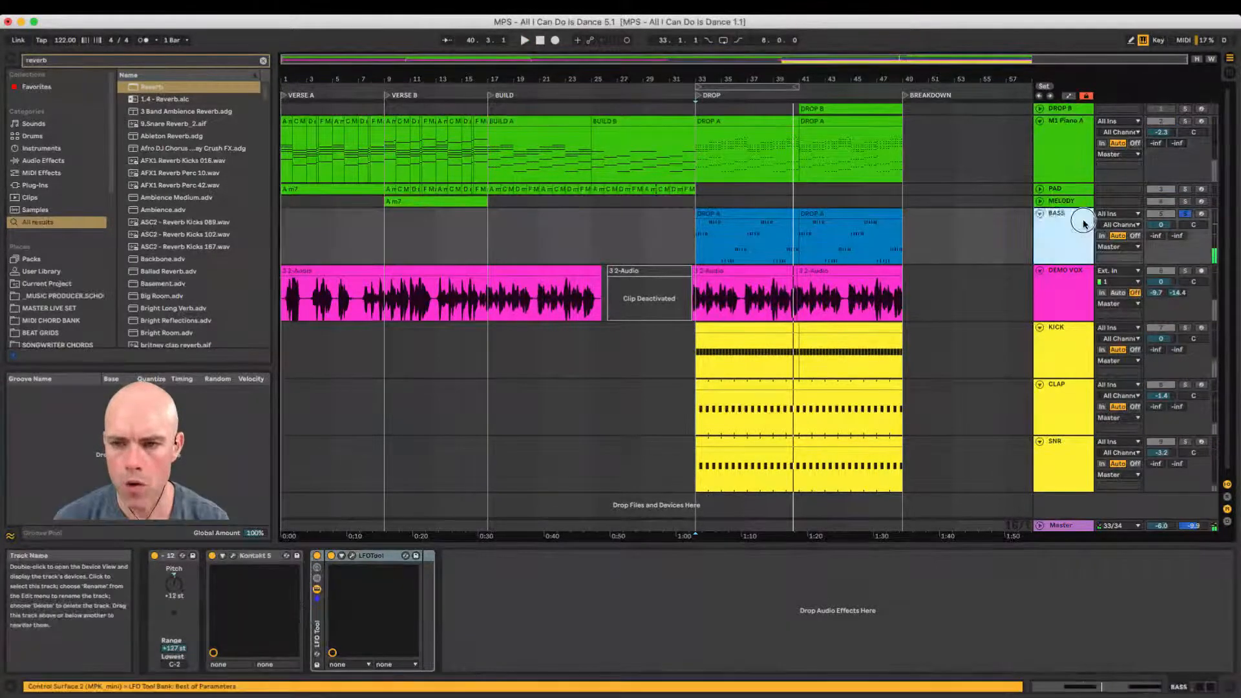
pyautogui.click(1035, 233)
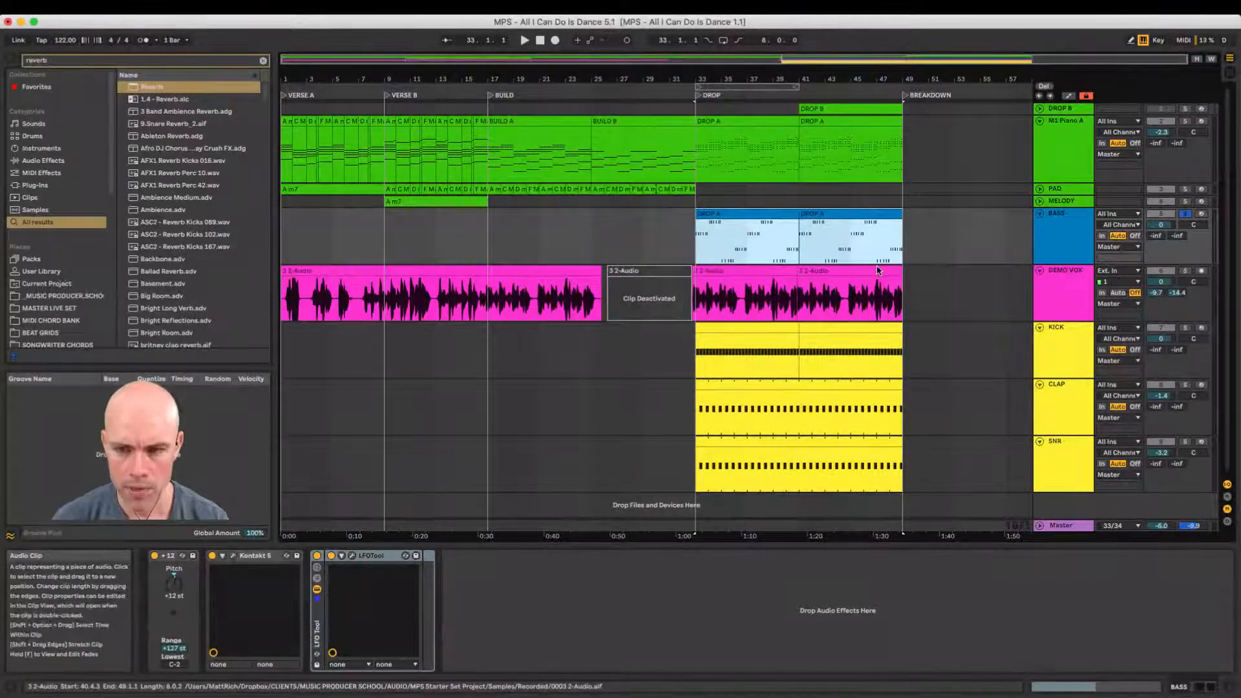
# Step: Search the browser for "length" and add the Note Length device at the start of the BASS device chain
pyautogui.press('super+f')
pyautogui.write('length')
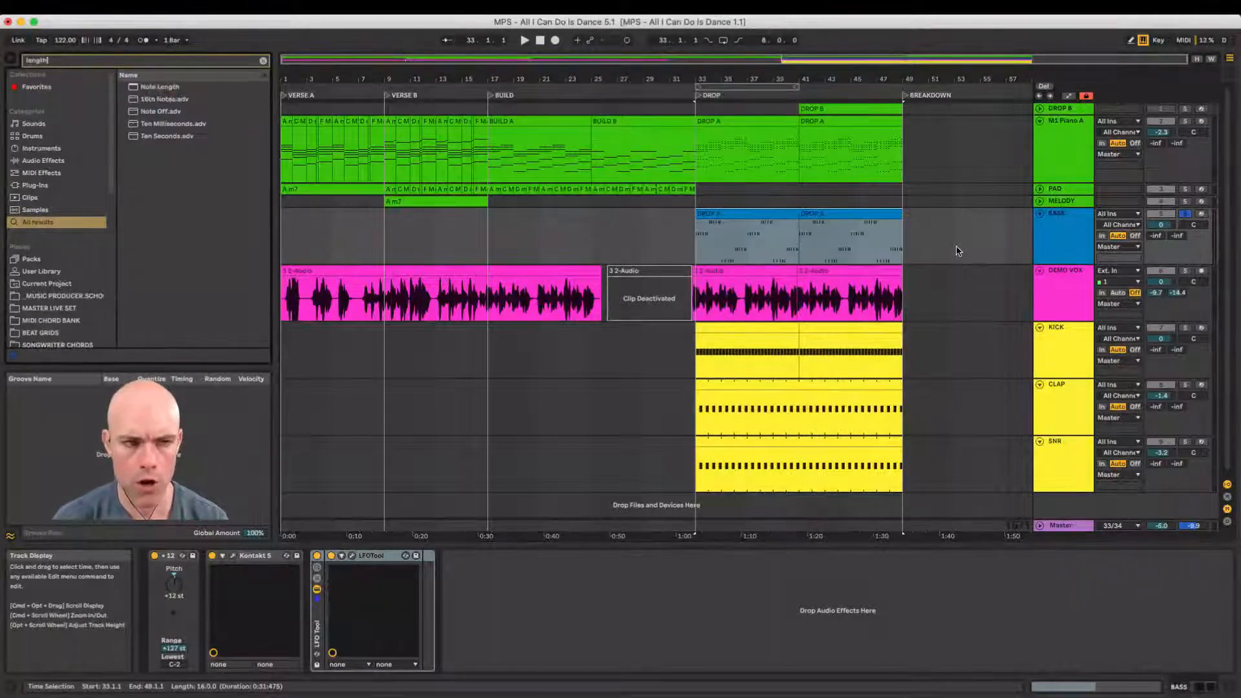
pyautogui.moveTo(153, 87)
pyautogui.mouseDown()
pyautogui.moveTo(151, 591)
pyautogui.moveTo(158, 576)
pyautogui.mouseUp()
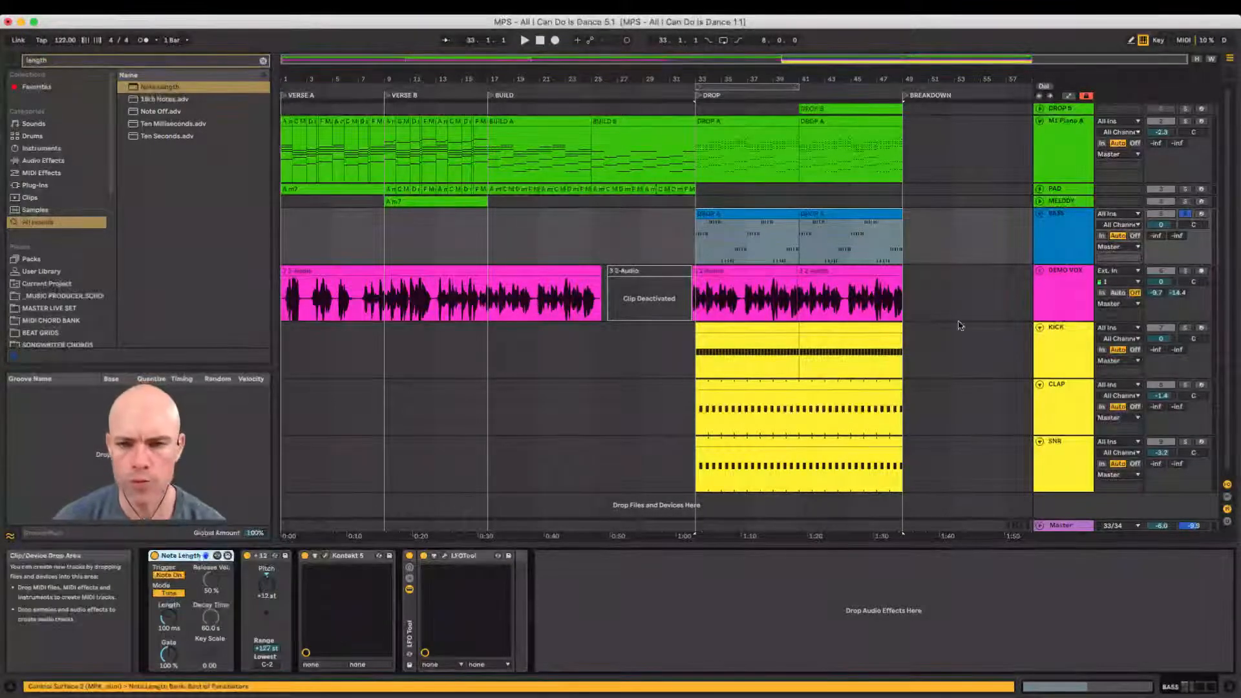
# Step: Open LFOTool on the BASS track and play the soloed bass from the start of the drop
pyautogui.moveTo(743, 77); pyautogui.dragTo(638, 360)
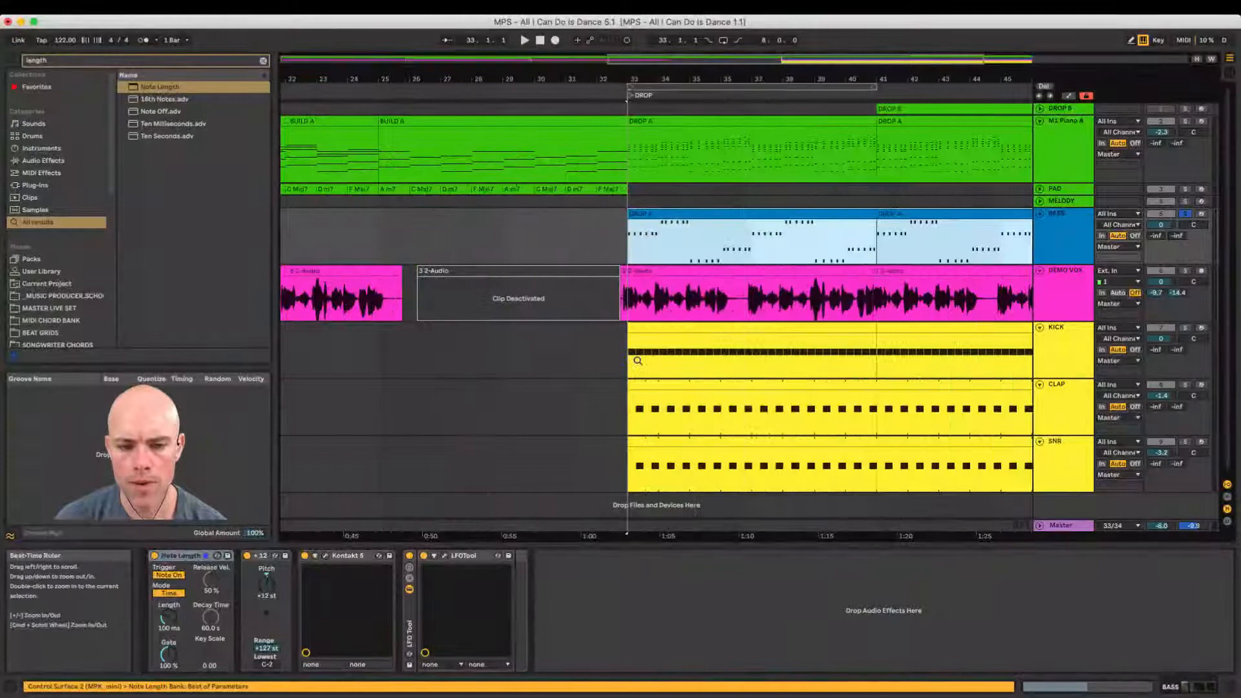
pyautogui.click(444, 555)
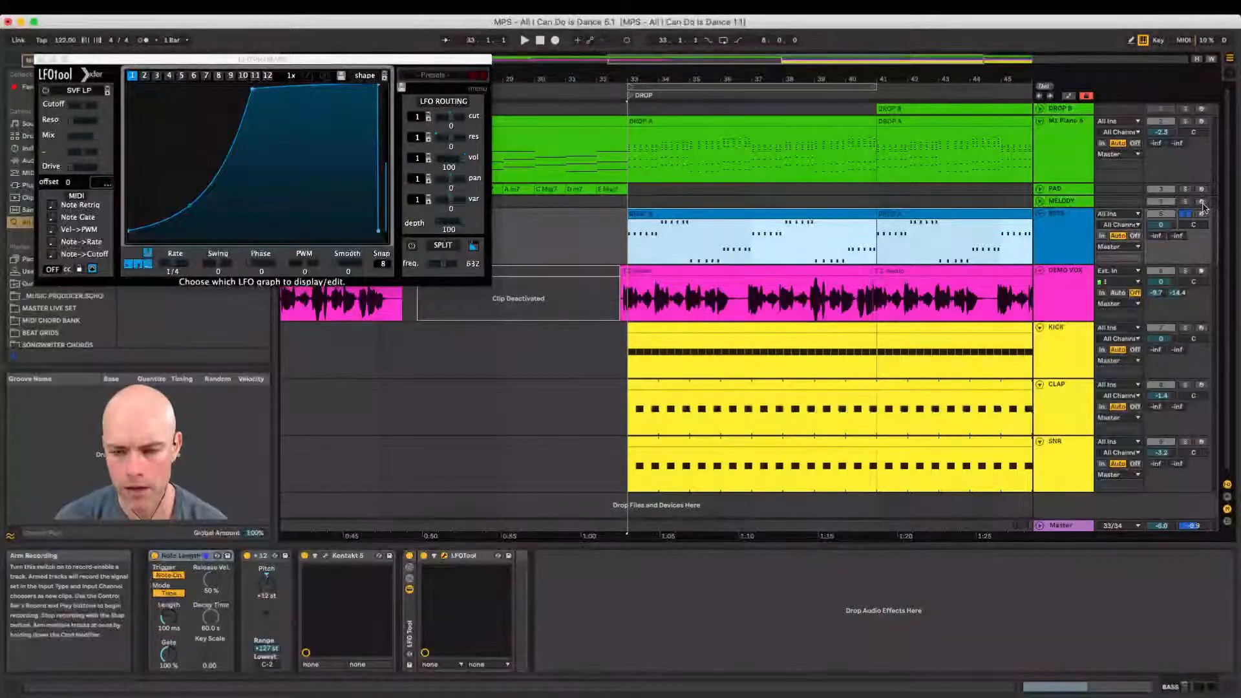
pyautogui.press('space')
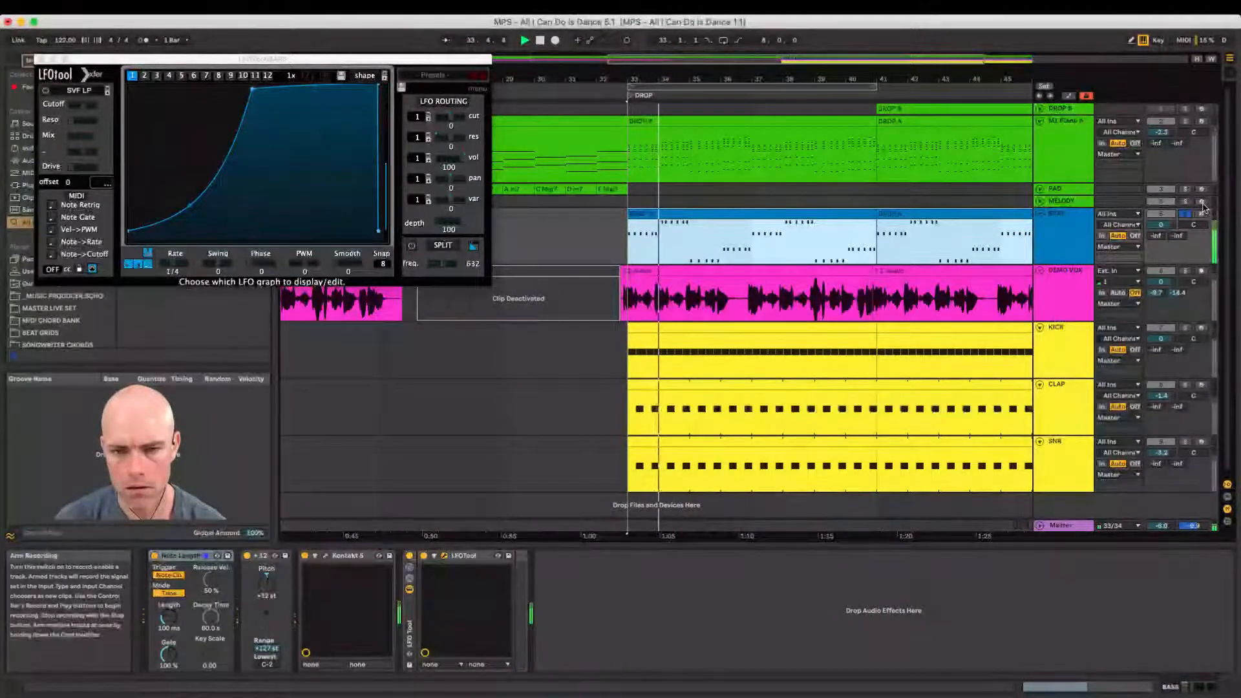
pyautogui.press('space')
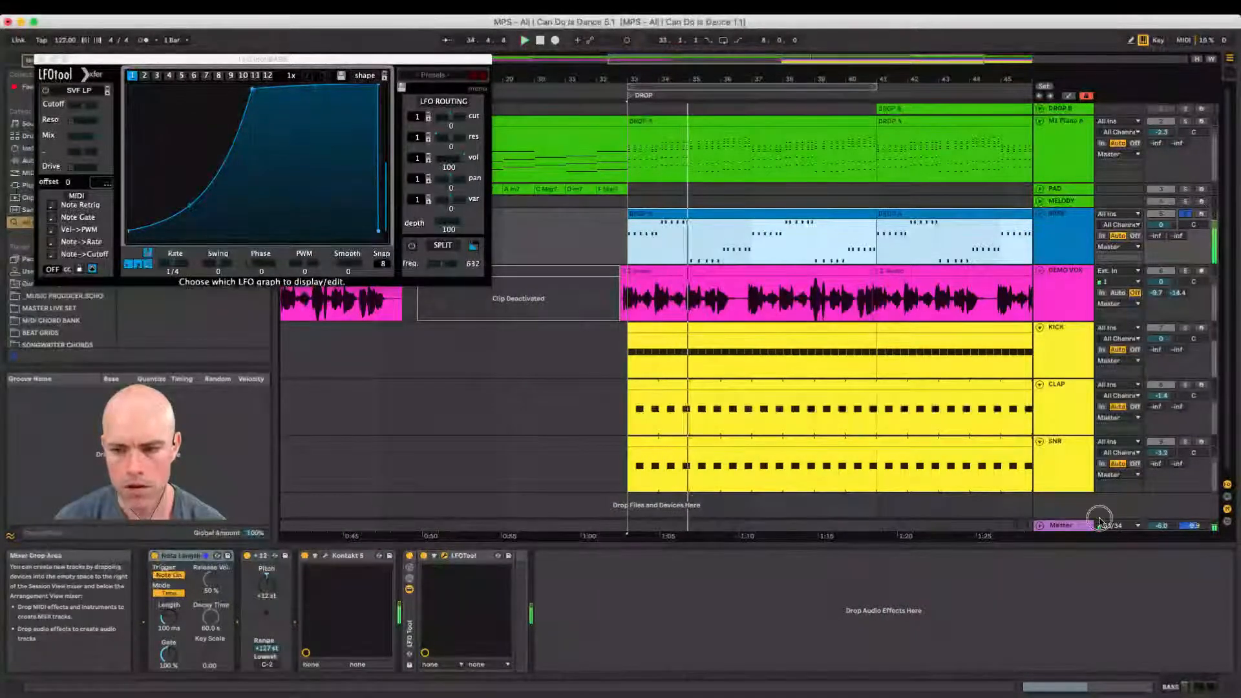
pyautogui.press('super+Tab')
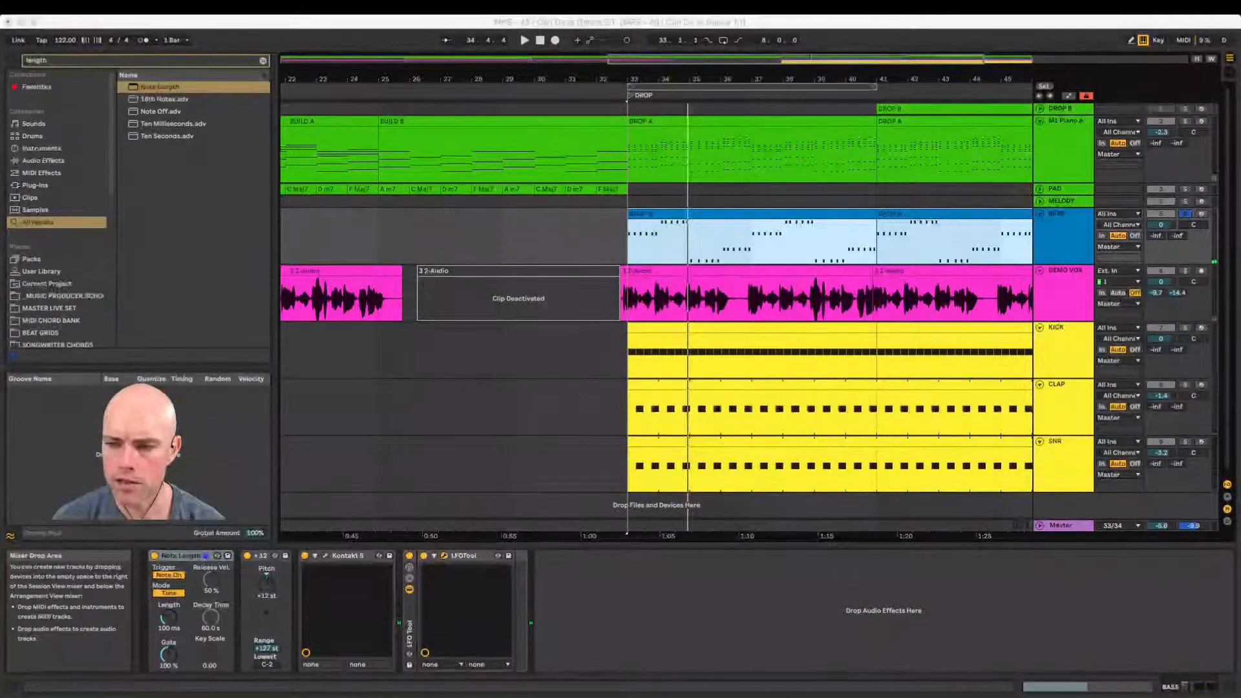
pyautogui.press('super+Tab')
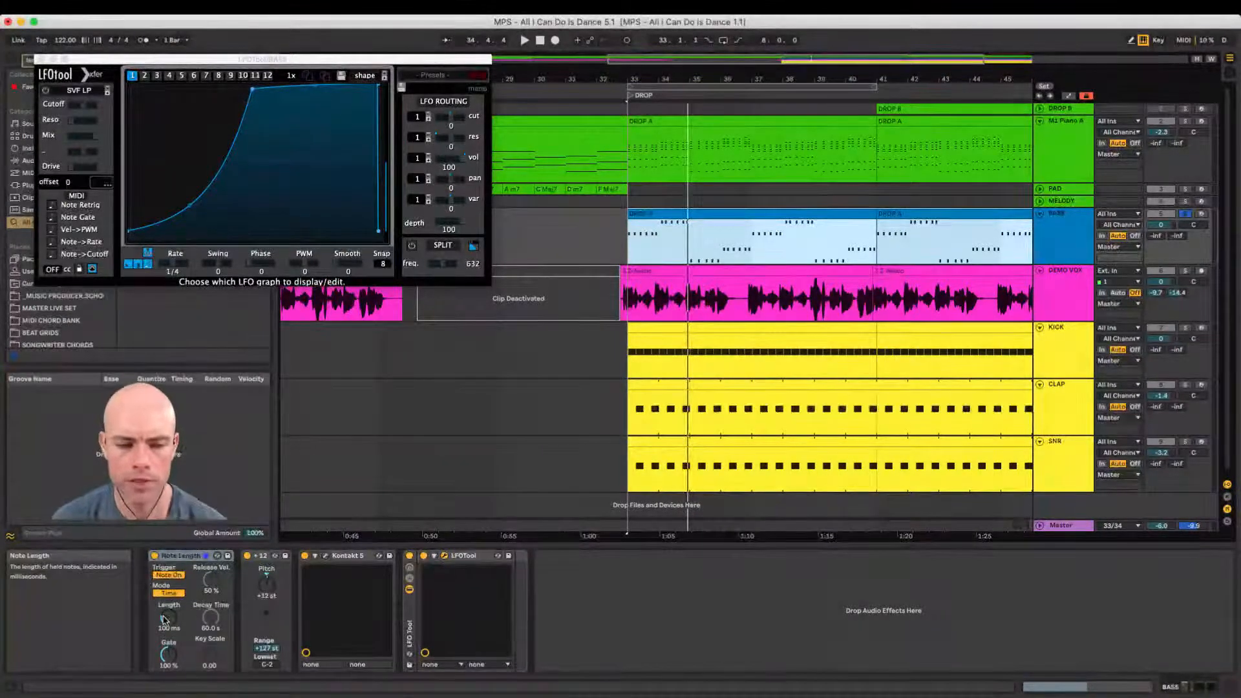
# Step: Set the bass Note Length device's gate to 47 % and its length to 675 ms while the bass plays
pyautogui.press('space')
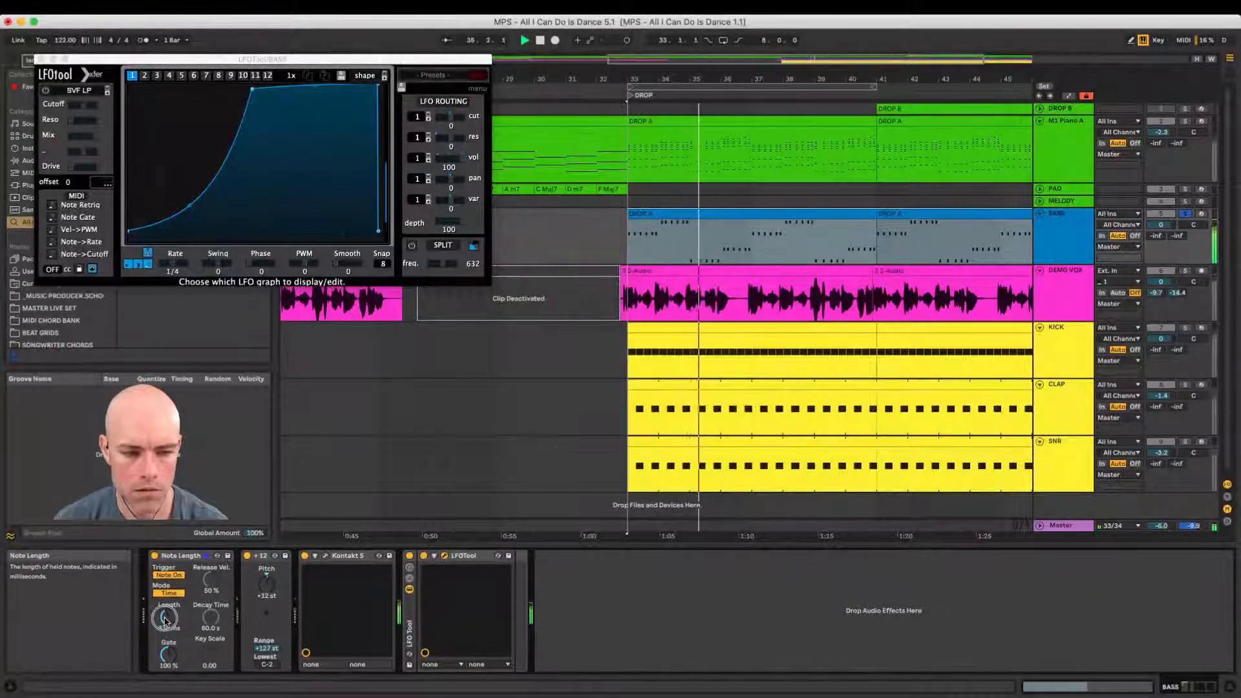
pyautogui.moveTo(169, 653); pyautogui.dragTo(171, 662)
pyautogui.moveTo(170, 618); pyautogui.dragTo(172, 617)
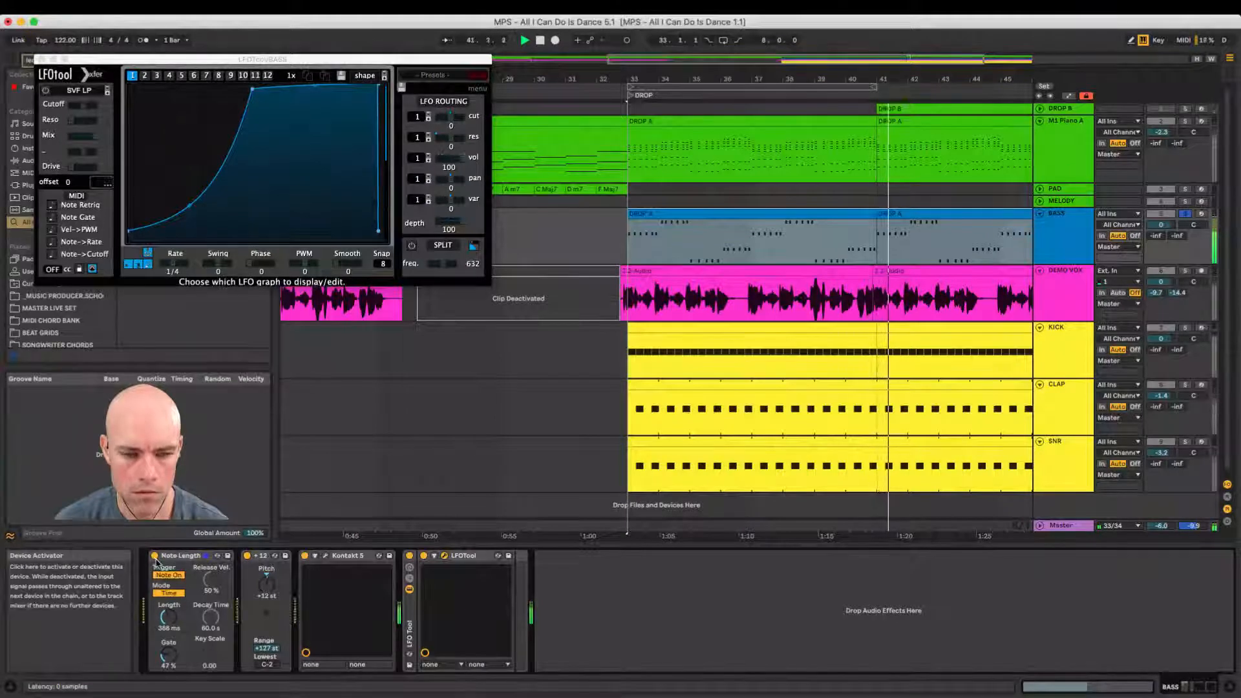
pyautogui.moveTo(169, 623); pyautogui.dragTo(169, 623)
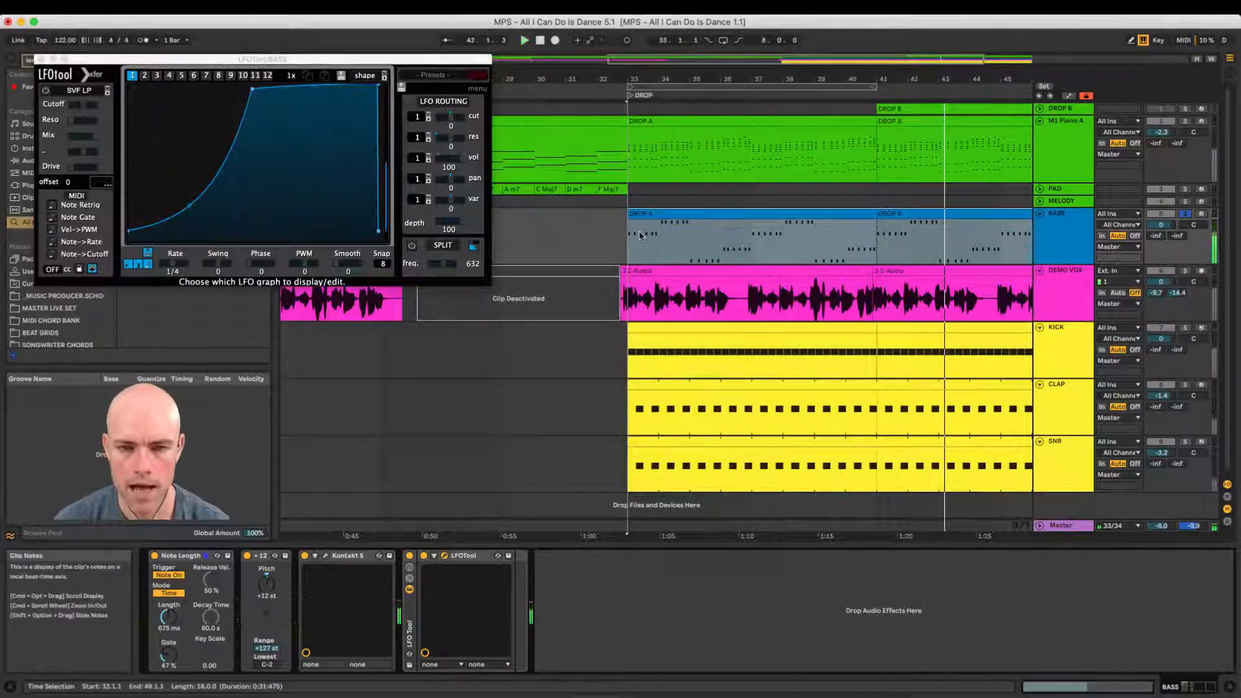
# Step: Solo M1 Piano A together with BASS and adjust Note Length to a 548 ms length and 44 % gate during playback
pyautogui.keyDown('super'); pyautogui.click(1185, 122); pyautogui.keyUp('super')
pyautogui.press('space')
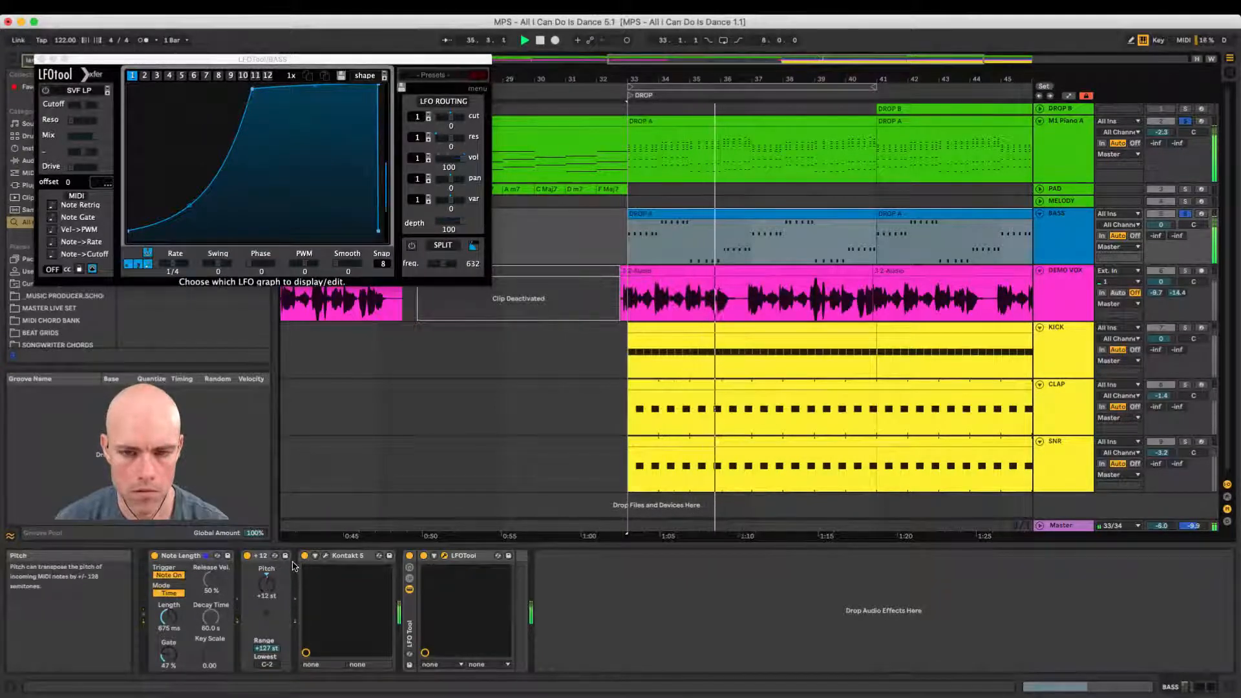
pyautogui.moveTo(166, 616); pyautogui.dragTo(166, 614)
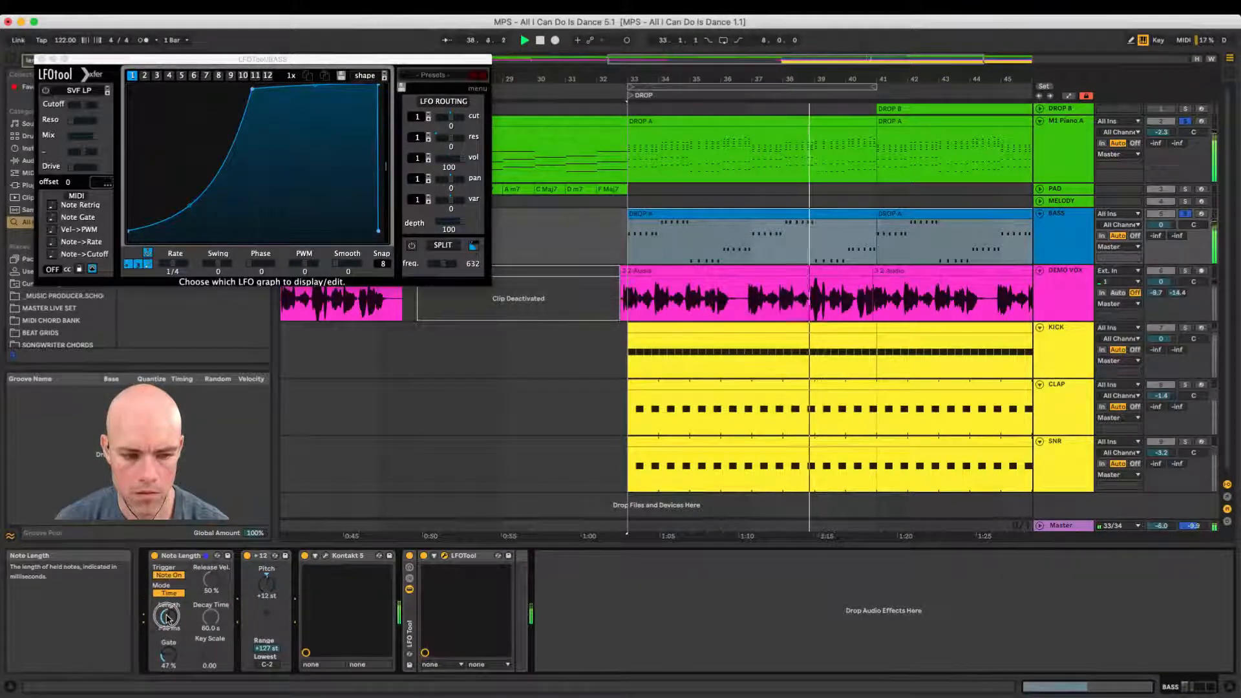
pyautogui.moveTo(166, 618); pyautogui.dragTo(167, 620)
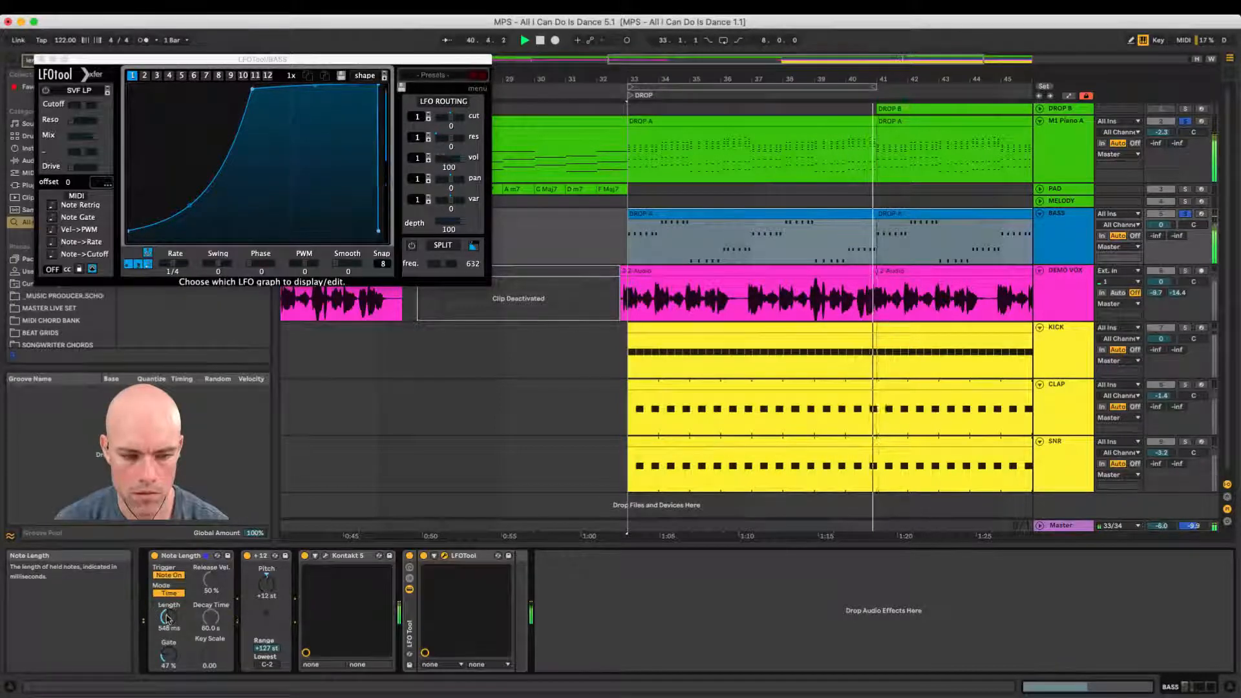
pyautogui.click(167, 653)
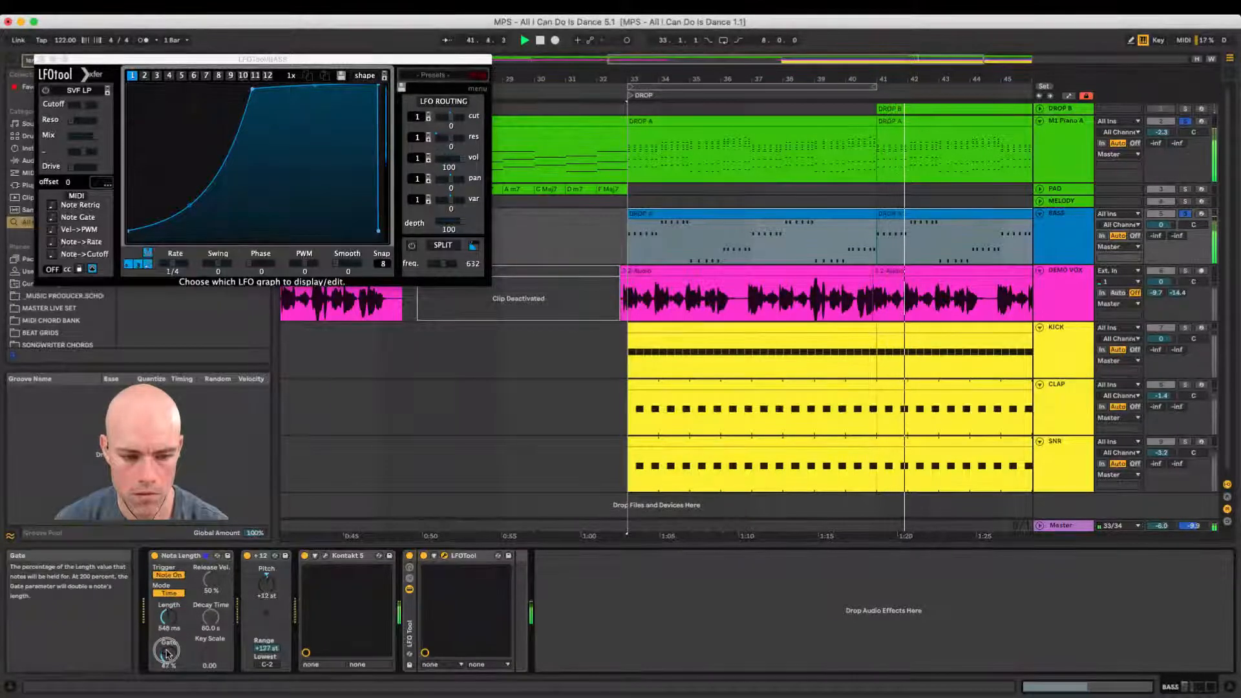
pyautogui.moveTo(167, 653); pyautogui.dragTo(166, 653)
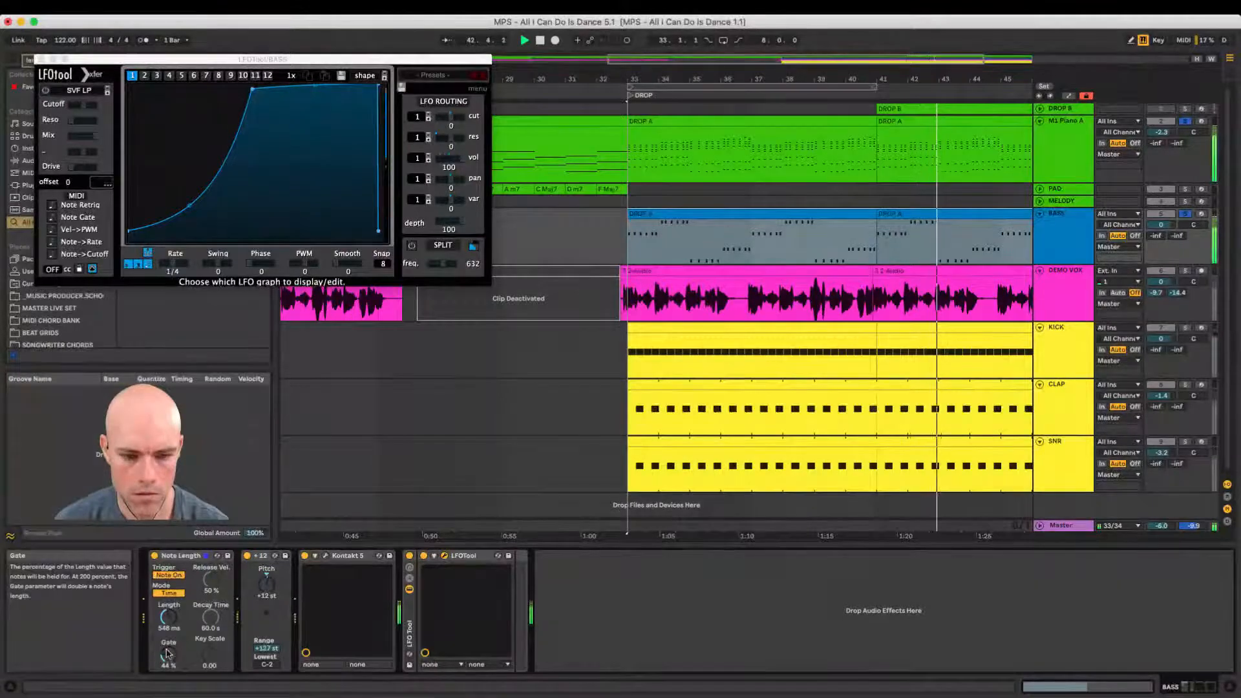
# Step: Open Kontakt on the BASS track and play the bass soloed on its own
pyautogui.click(324, 558)
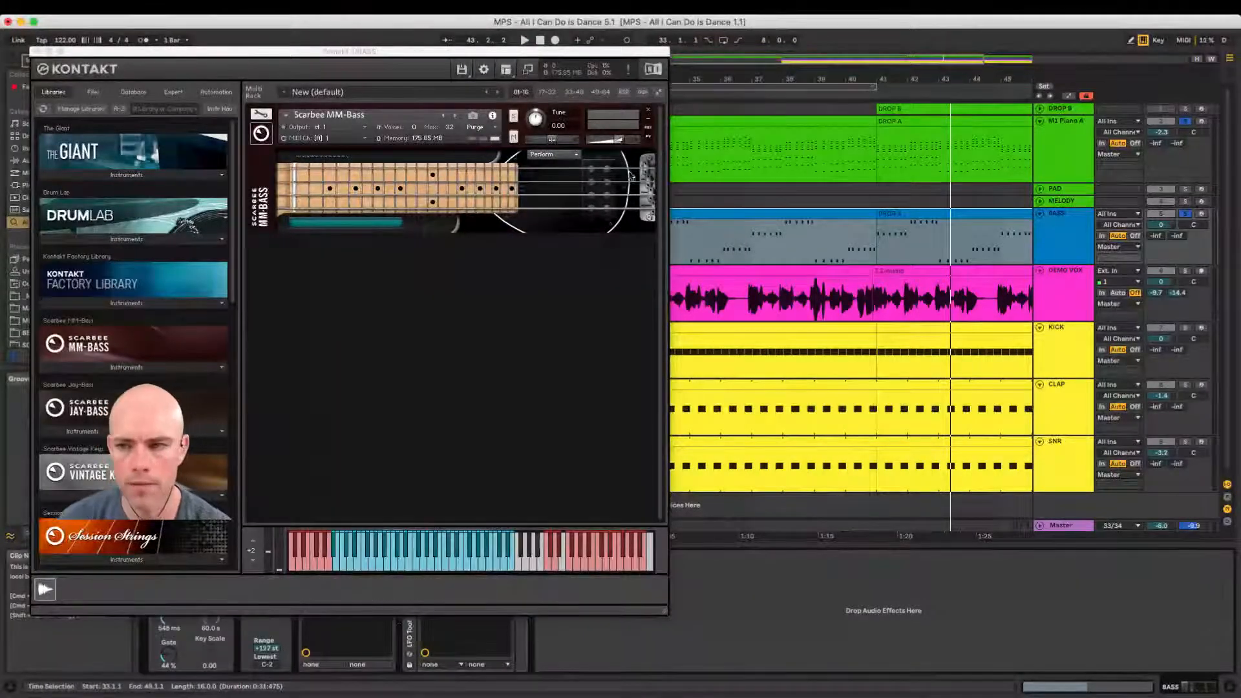
pyautogui.click(1189, 215)
pyautogui.click(1189, 215)
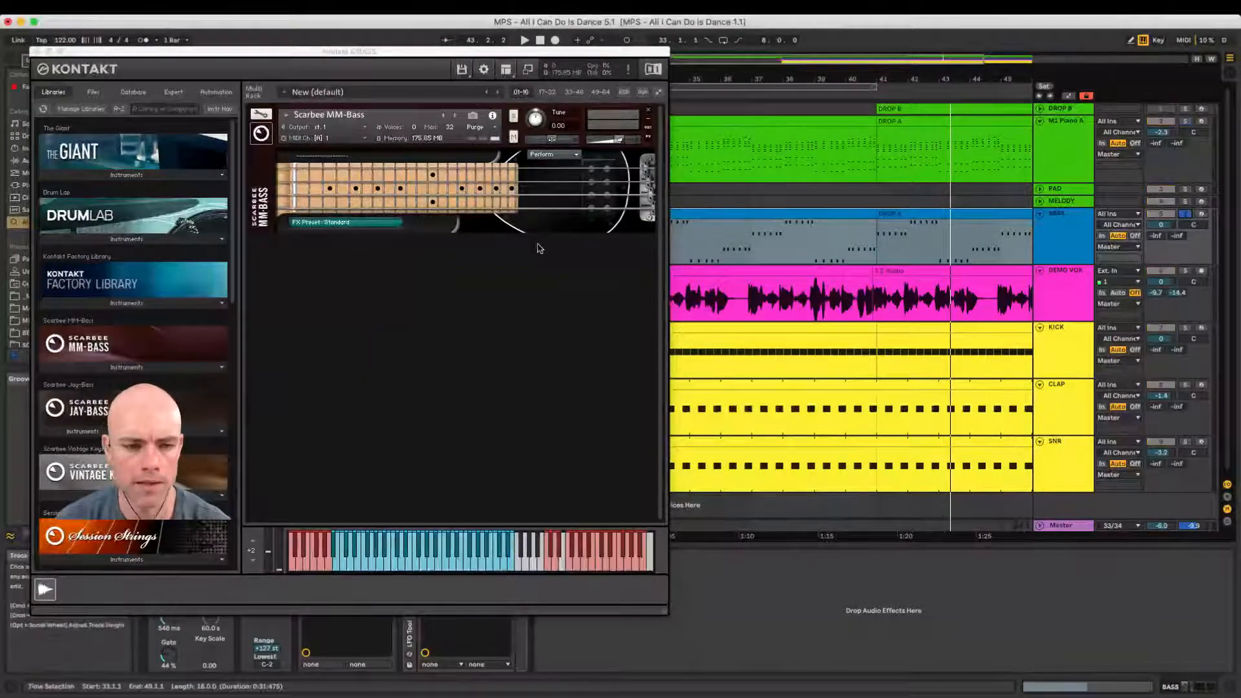
pyautogui.press('space')
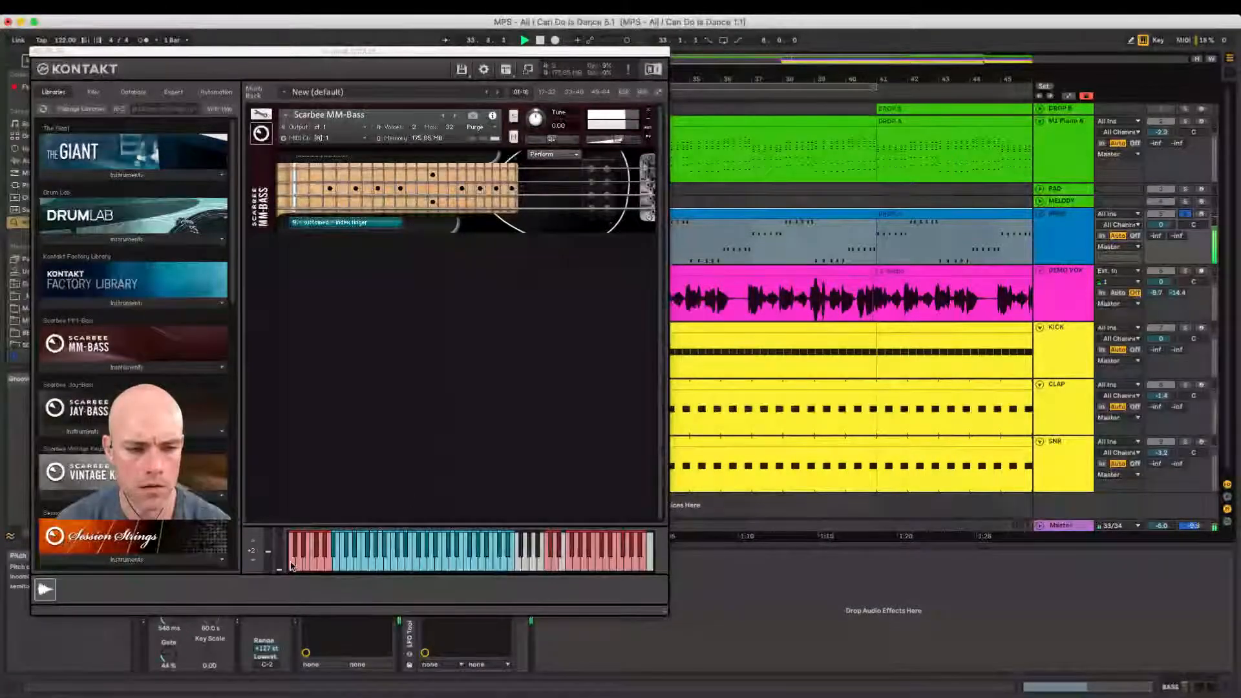
# Step: Audition the red key switches at both ends of Kontakt's keyboard for the Scarbee MM-Bass
pyautogui.click(291, 566)
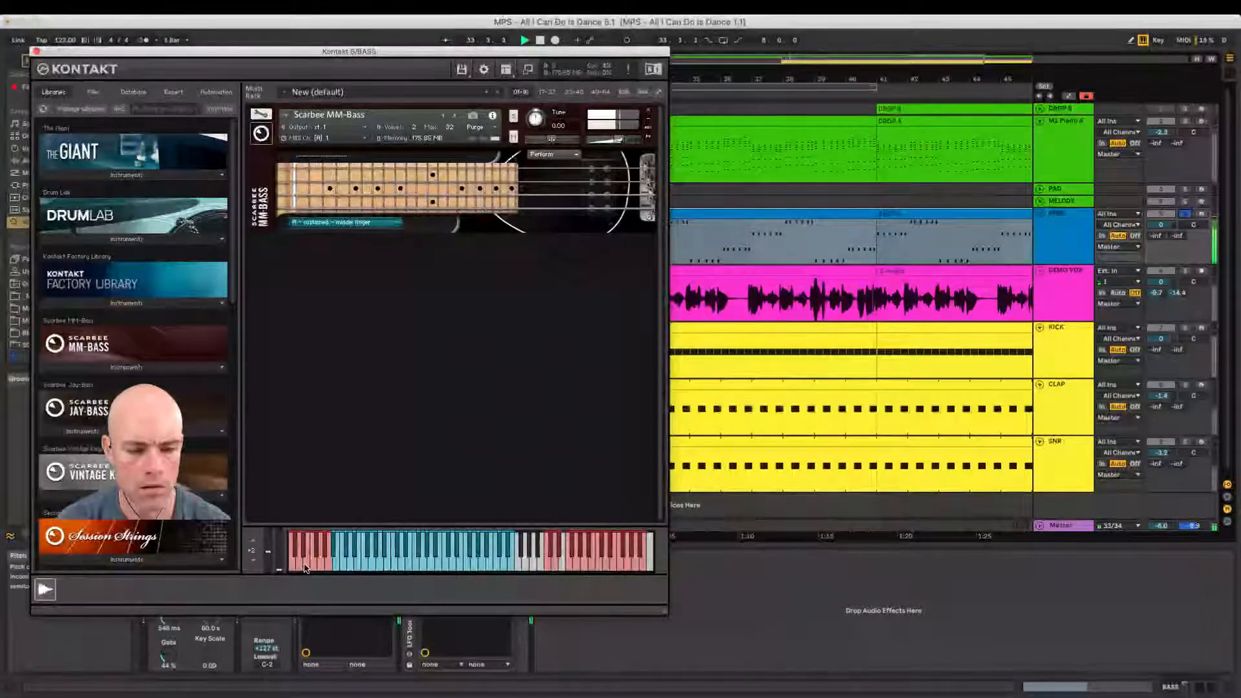
pyautogui.click(311, 566)
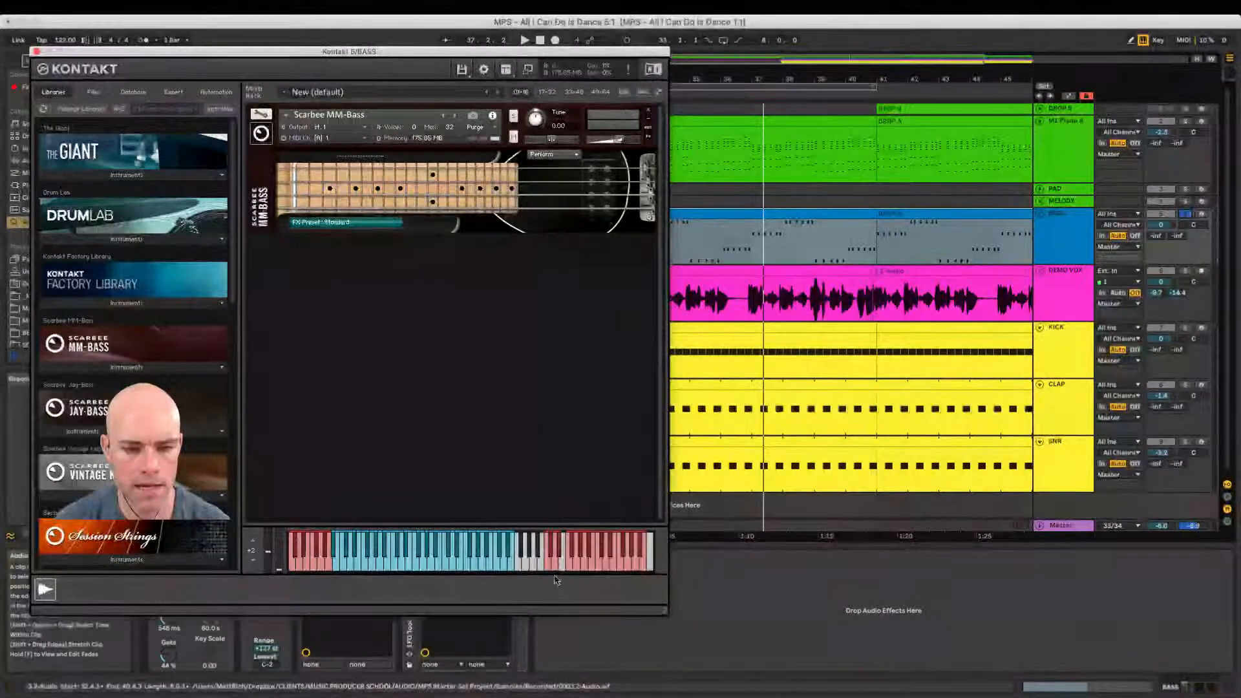
pyautogui.click(586, 558)
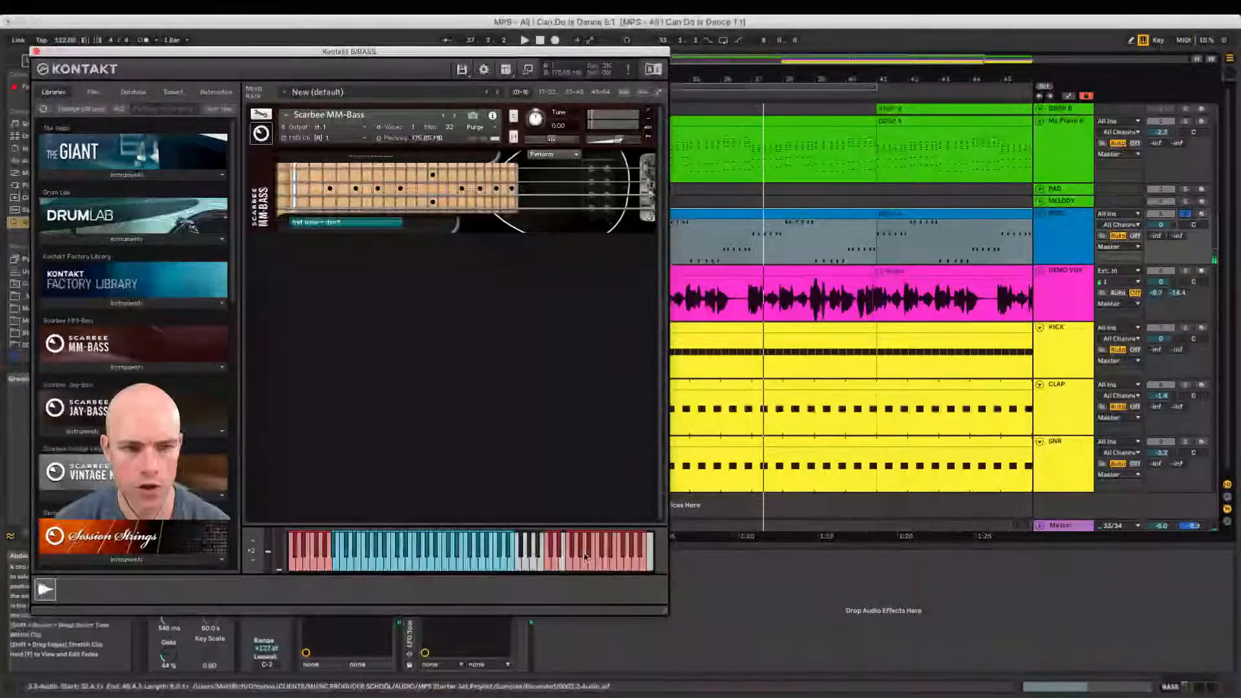
pyautogui.click(596, 551)
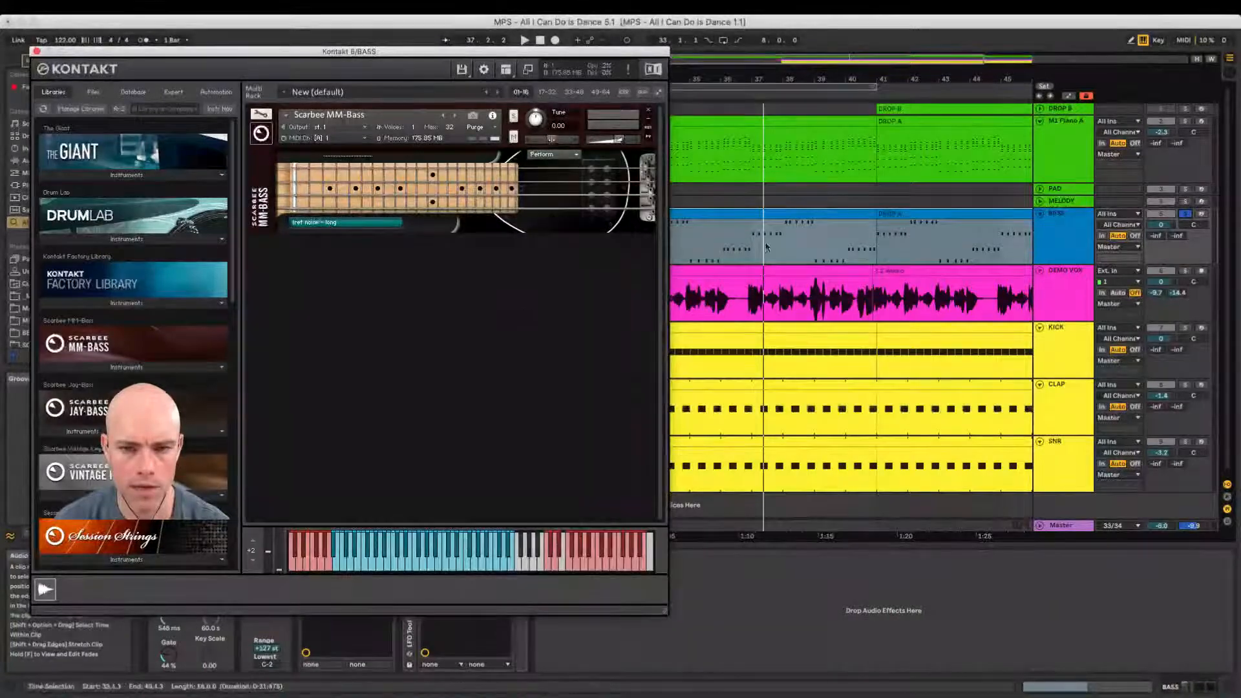
# Step: Play the drop's bass part again and toggle the edit mode of the Scarbee MM-Bass instrument
pyautogui.click(752, 230)
pyautogui.press('space')
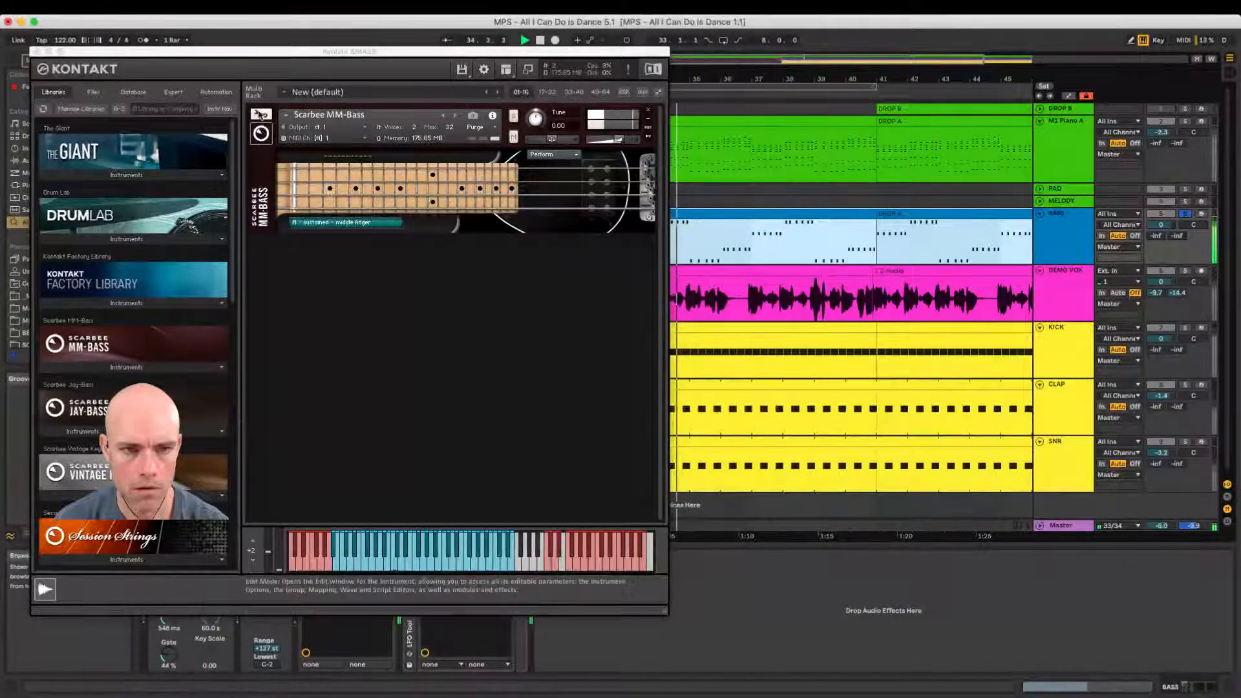
pyautogui.click(260, 114)
pyautogui.click(259, 115)
pyautogui.click(260, 114)
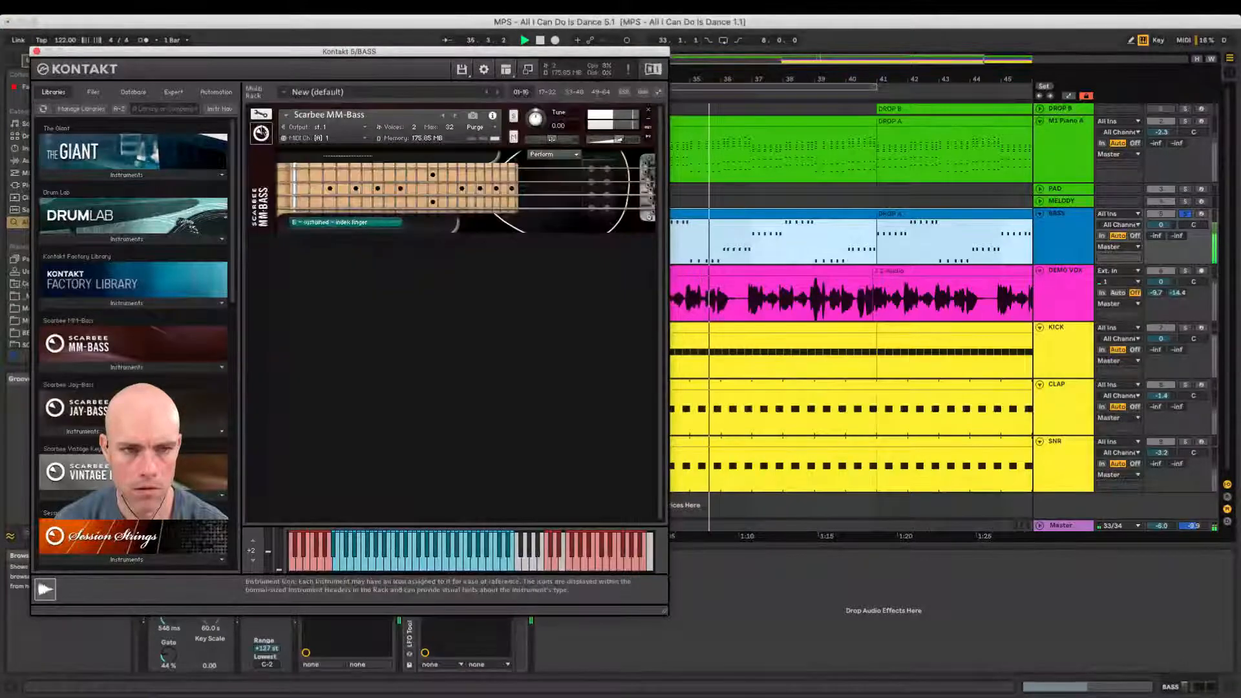
# Step: Close the Kontakt window of the BASS track
pyautogui.click(261, 132)
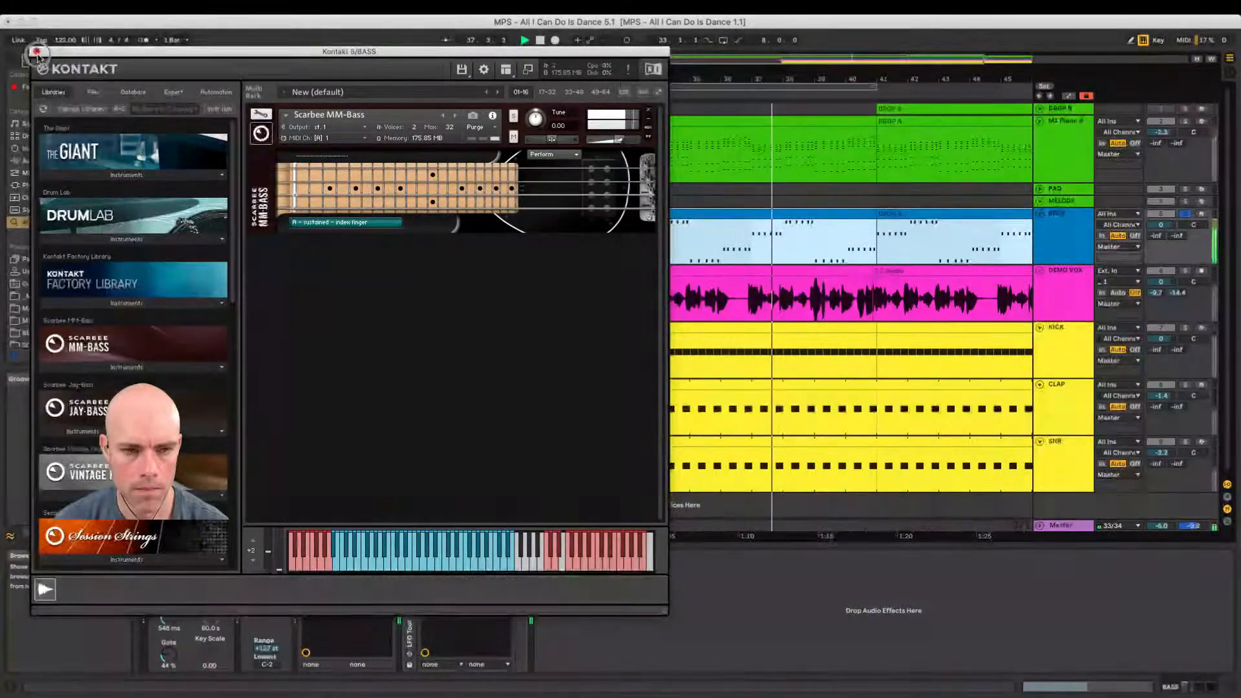
pyautogui.click(37, 51)
pyautogui.click(41, 59)
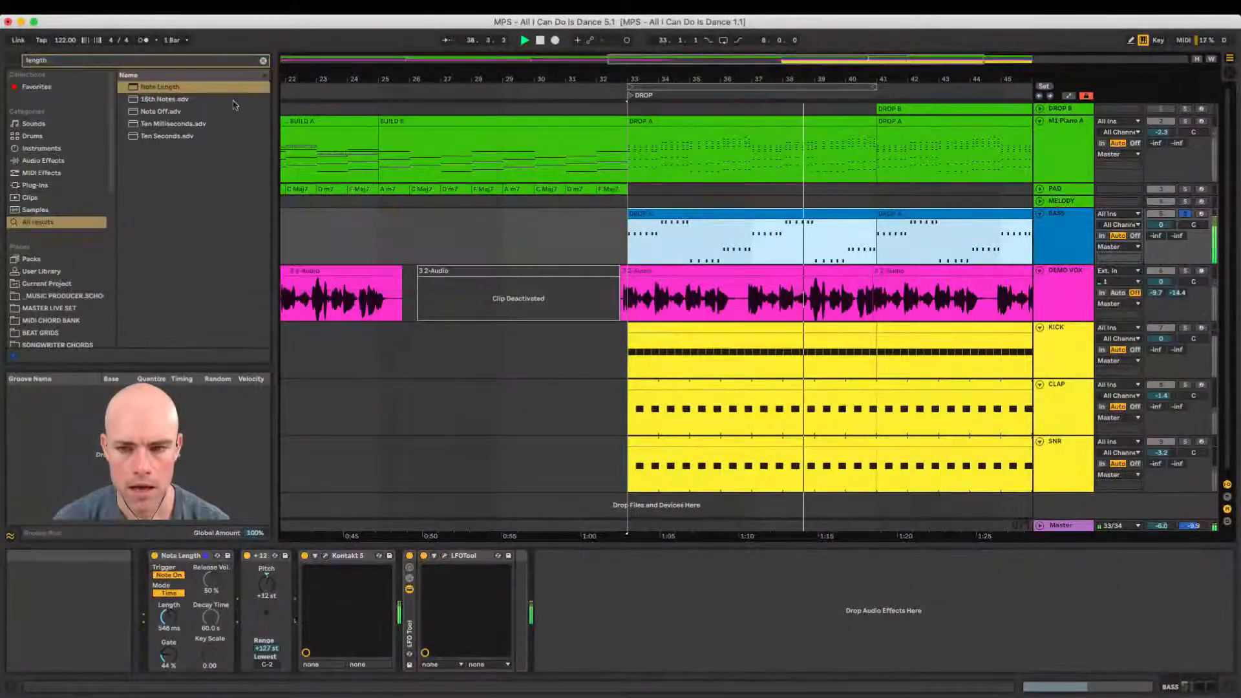
# Step: Insert the Amp effect between Kontakt 5 and LFOTool on the BASS track and choose its Bass amp type during playback
pyautogui.click(658, 243)
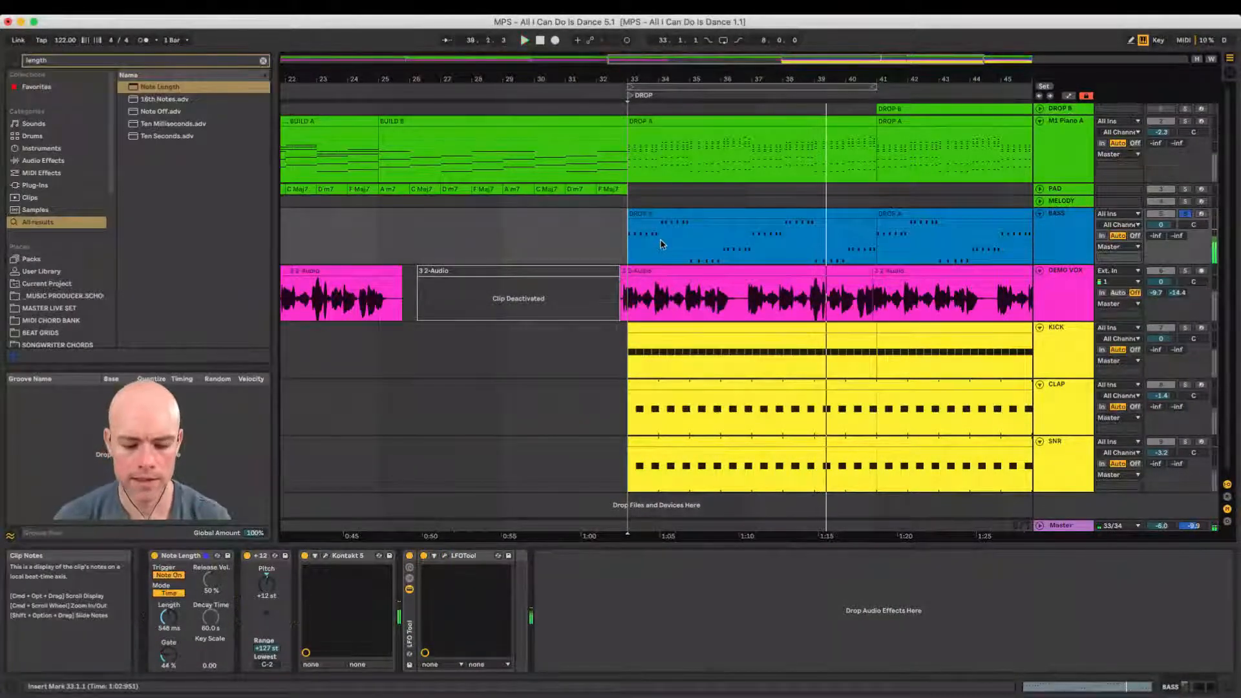
pyautogui.press('super+f')
pyautogui.write('amp')
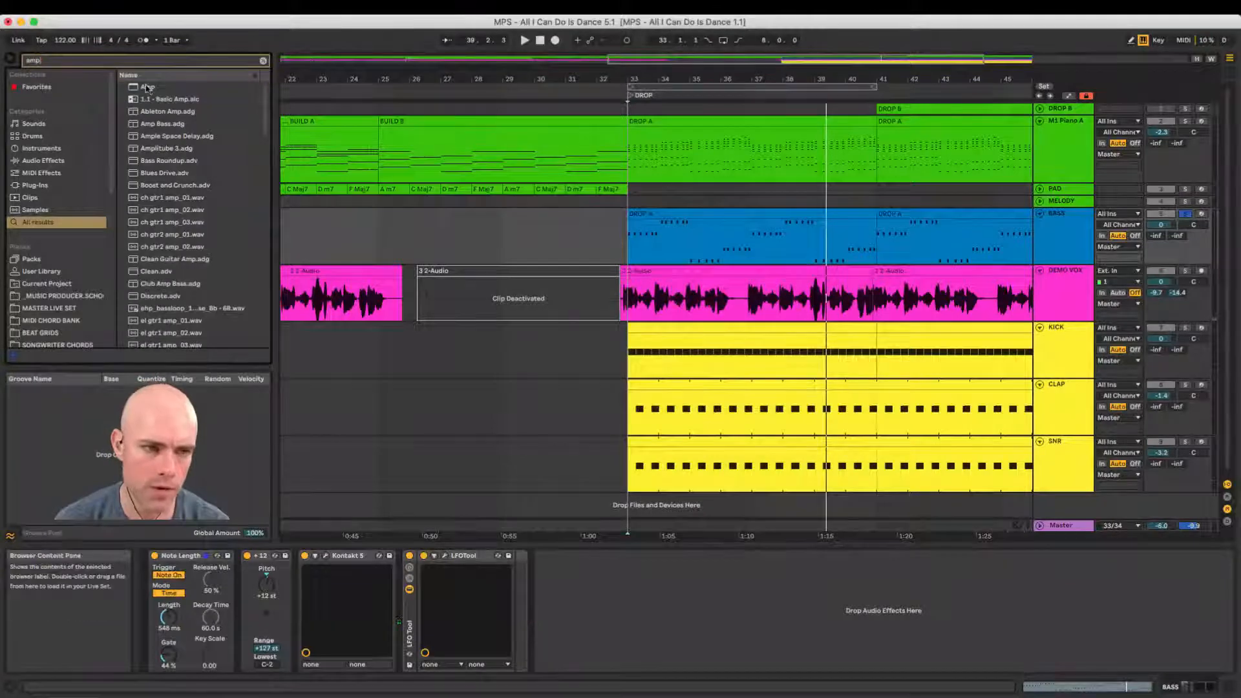
pyautogui.moveTo(540, 608)
pyautogui.mouseDown()
pyautogui.moveTo(402, 607)
pyautogui.moveTo(420, 601)
pyautogui.mouseUp()
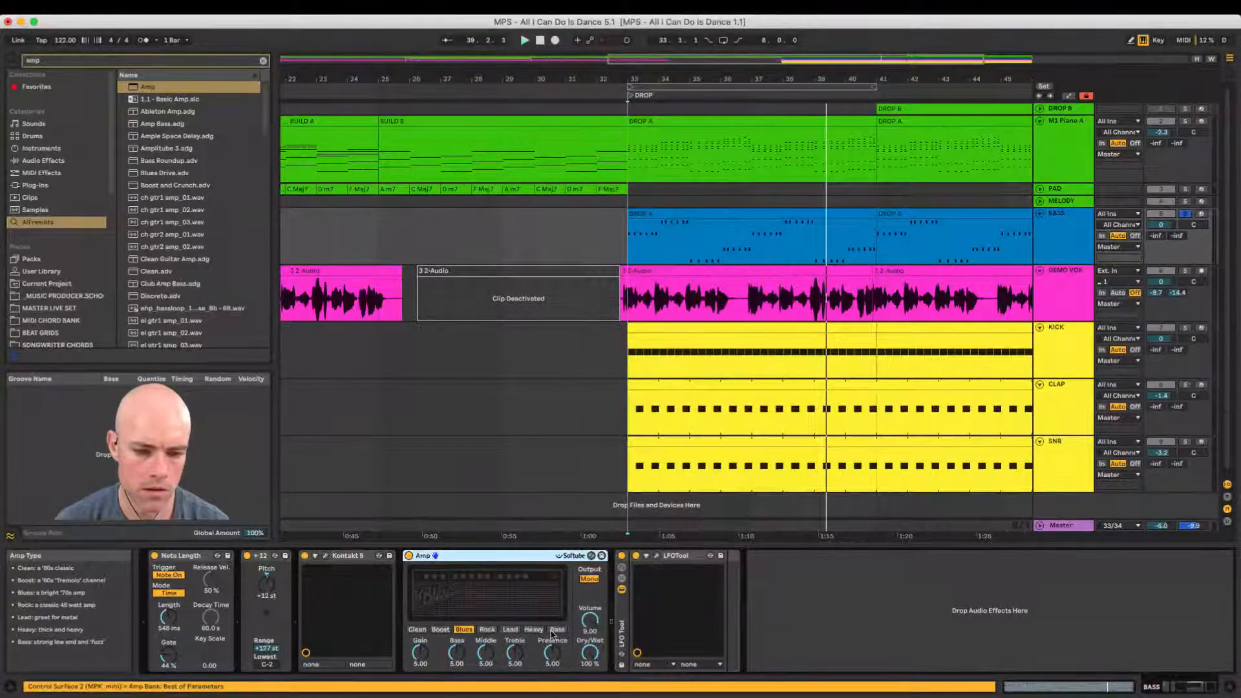
pyautogui.press('space')
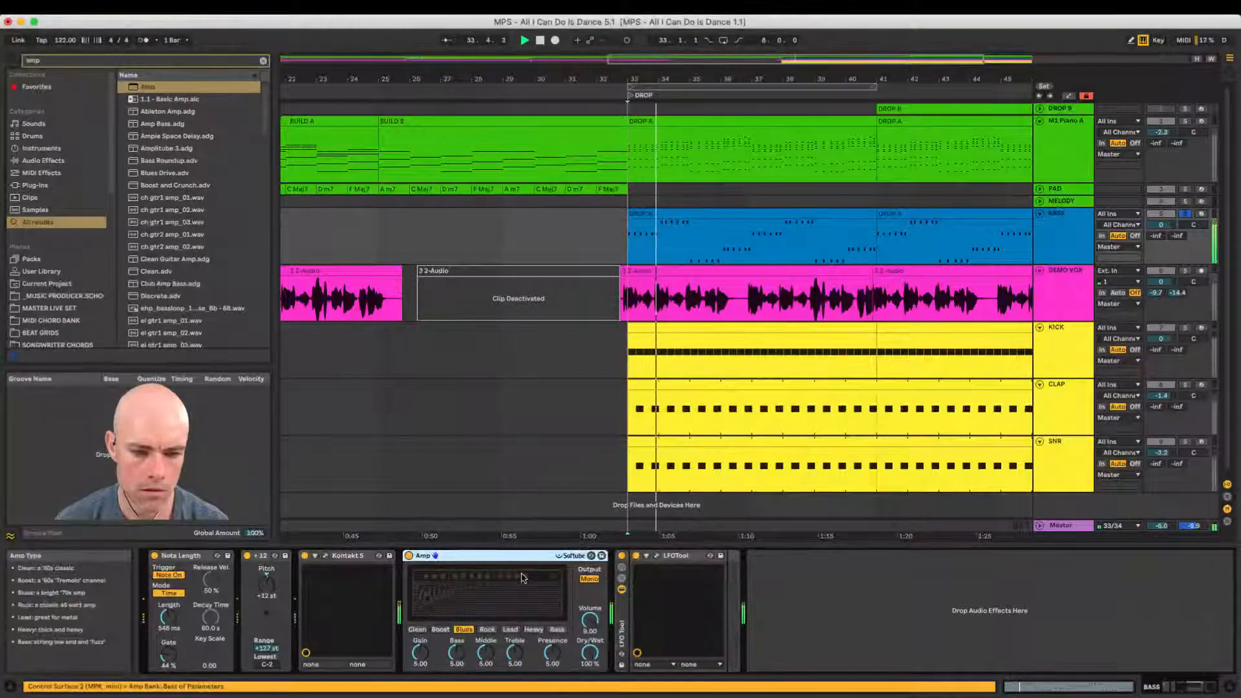
pyautogui.click(556, 629)
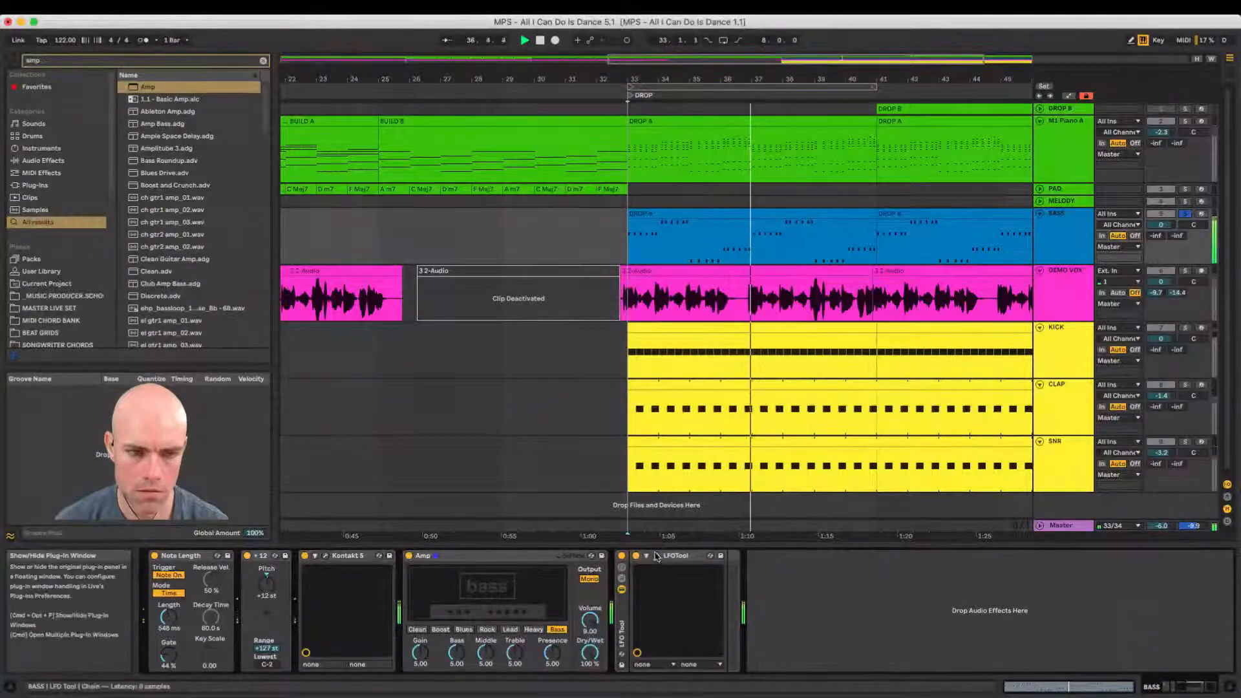
# Step: Review LFOTool's curve on the BASS track and unsolo BASS to hear it in the full mix
pyautogui.click(659, 555)
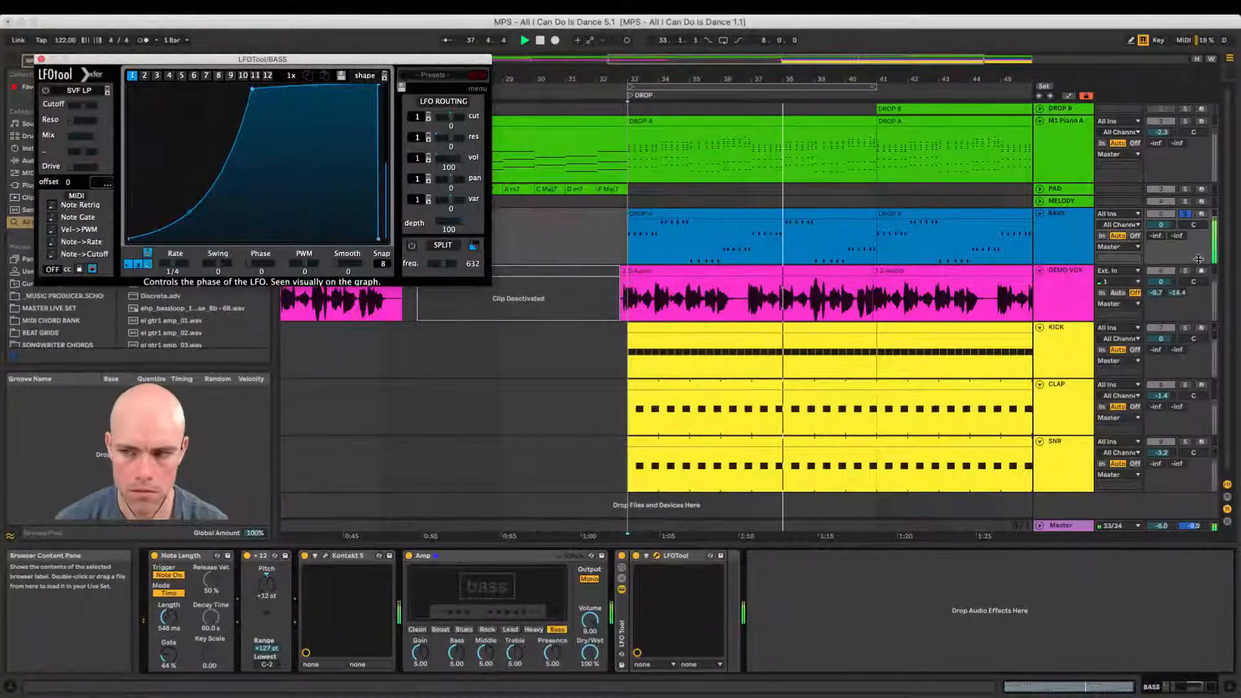
pyautogui.click(1186, 216)
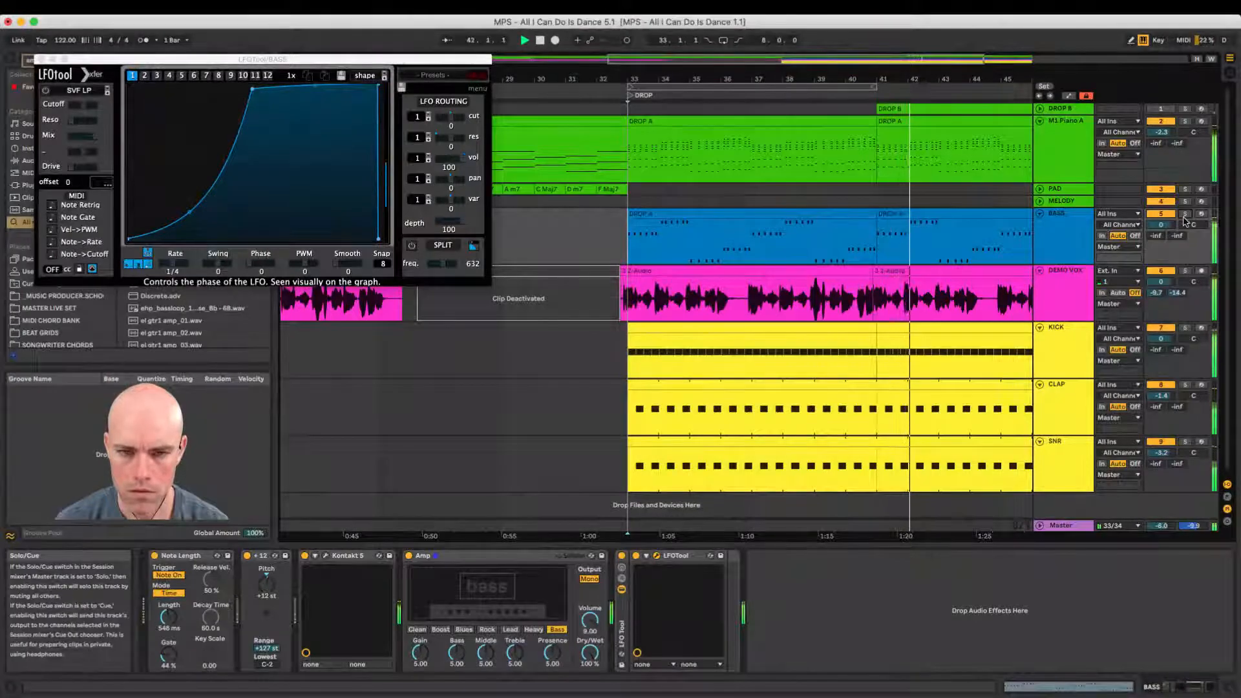
pyautogui.click(41, 60)
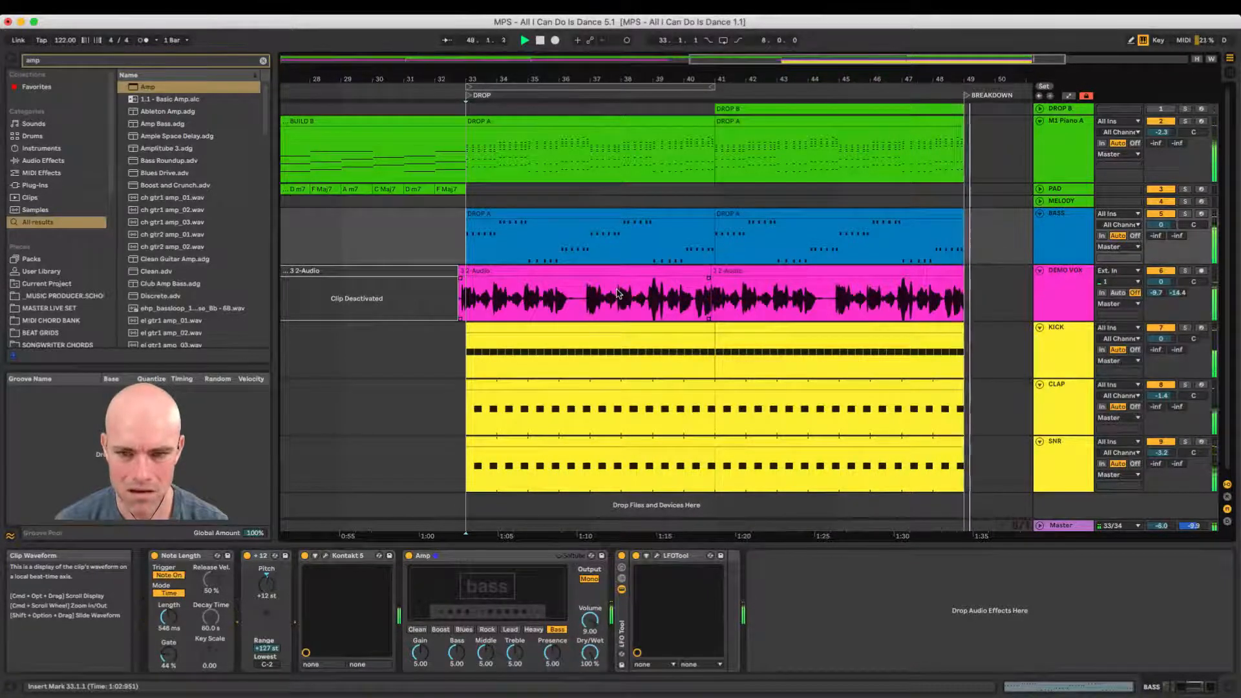
pyautogui.press('space')
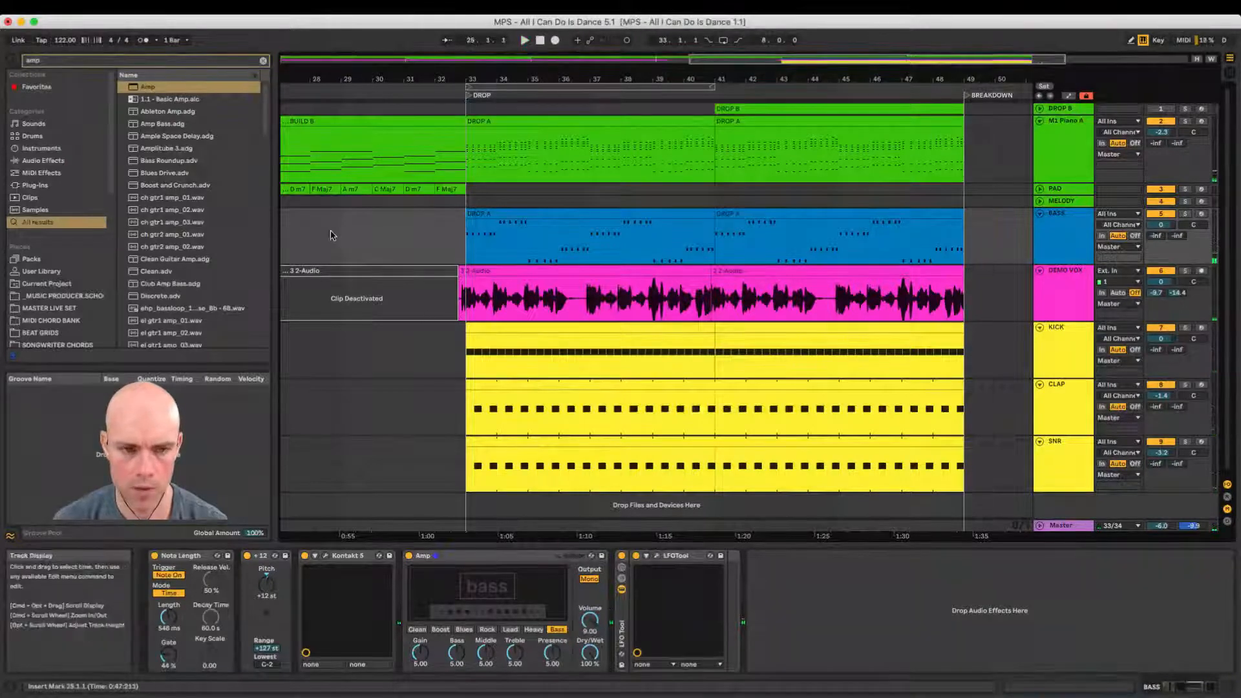
# Step: Play the full arrangement from bar 31 through the end of the drop and return to bar 33
pyautogui.moveTo(417, 80); pyautogui.dragTo(443, 72)
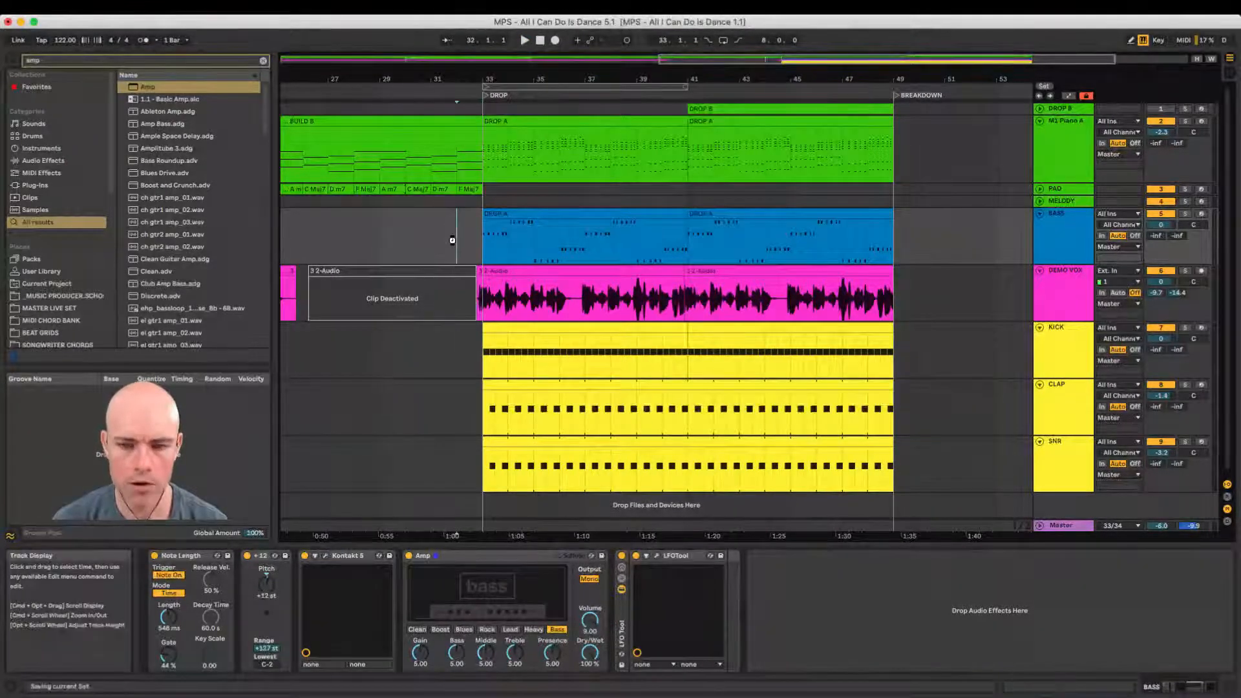
pyautogui.click(529, 216)
pyautogui.click(455, 237)
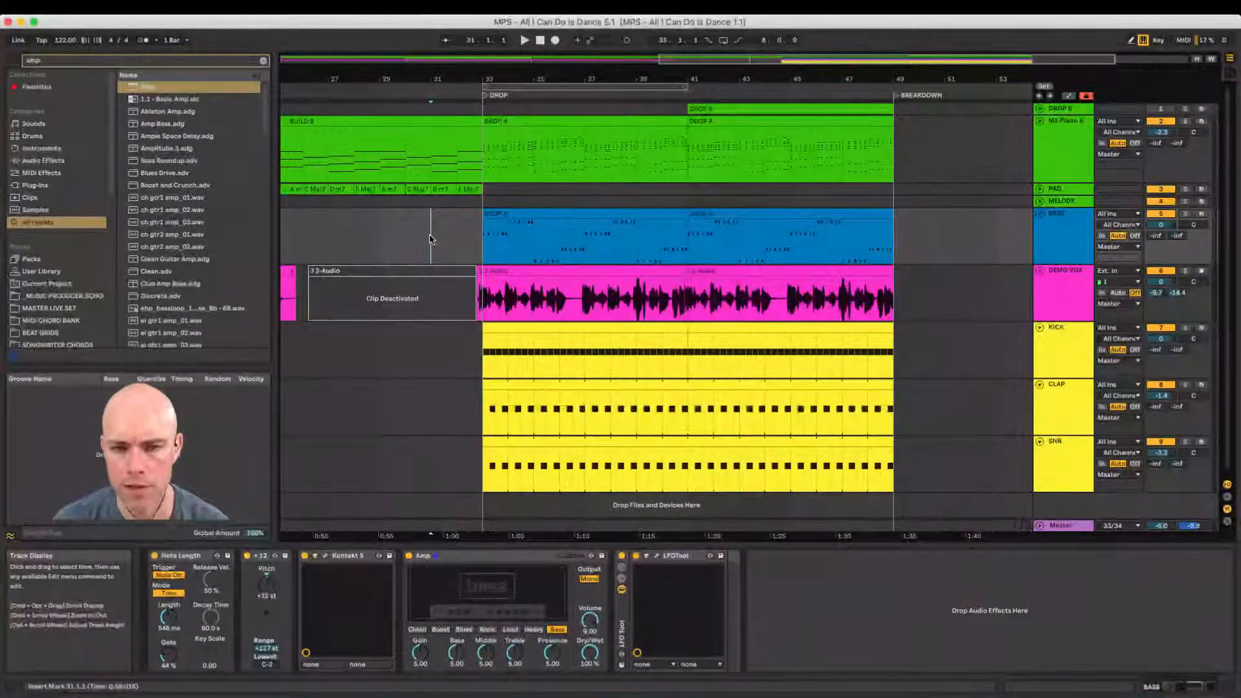
pyautogui.press('space')
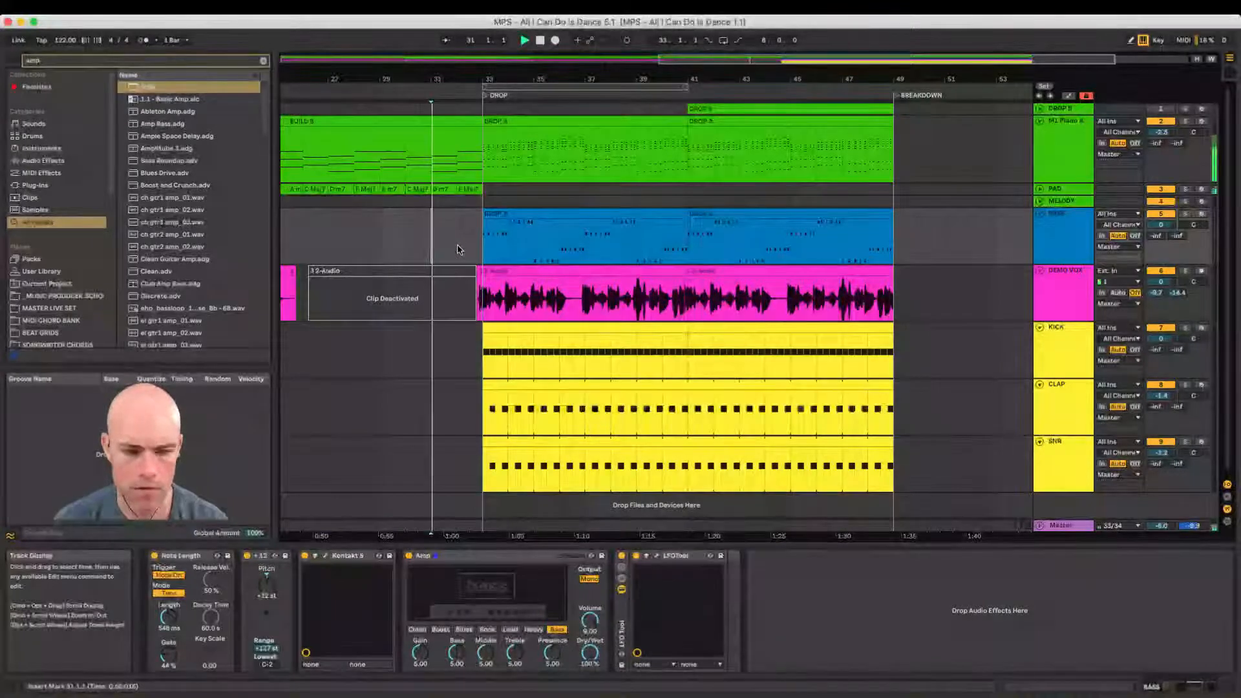
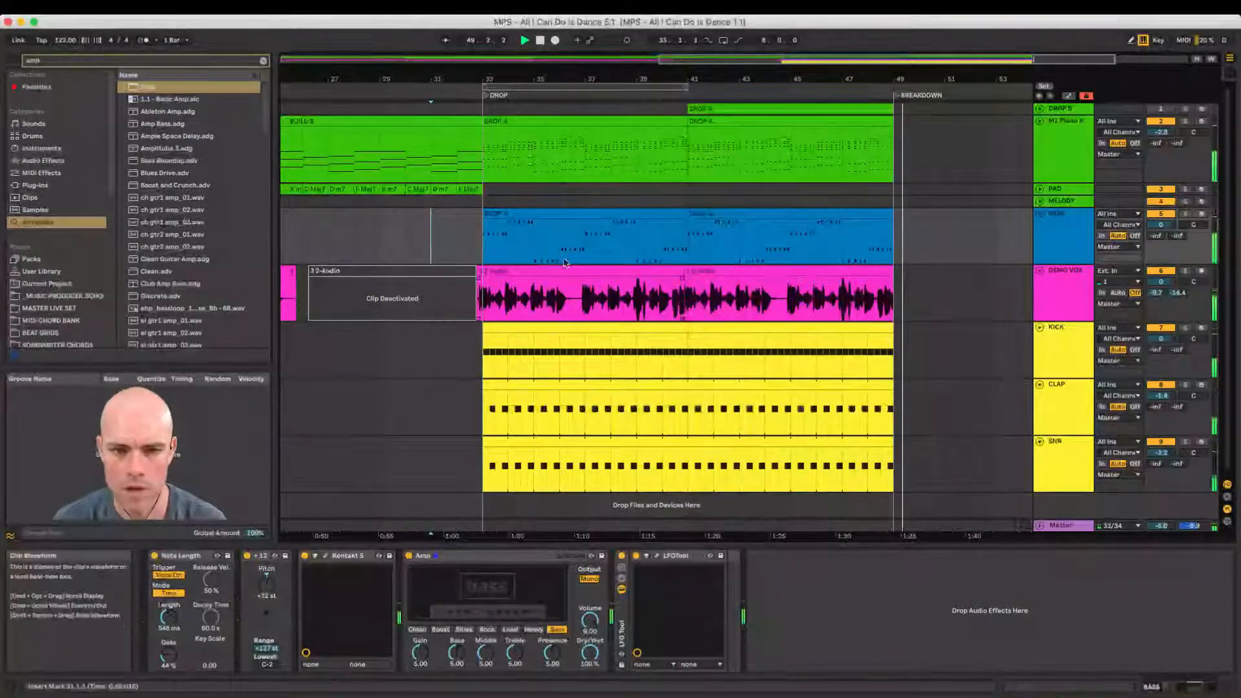
pyautogui.click(479, 237)
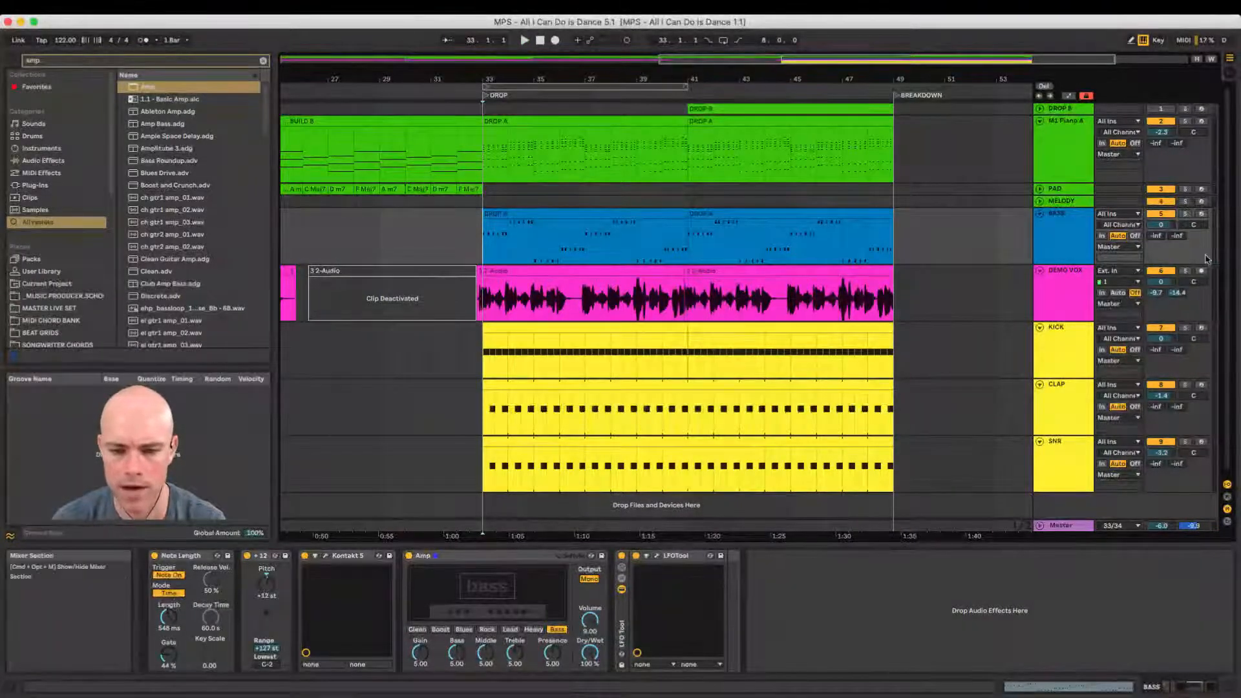
# Step: Solo BASS, open its first DROP A clip with only the used note rows shown, and play its opening bars enlarged
pyautogui.click(1186, 214)
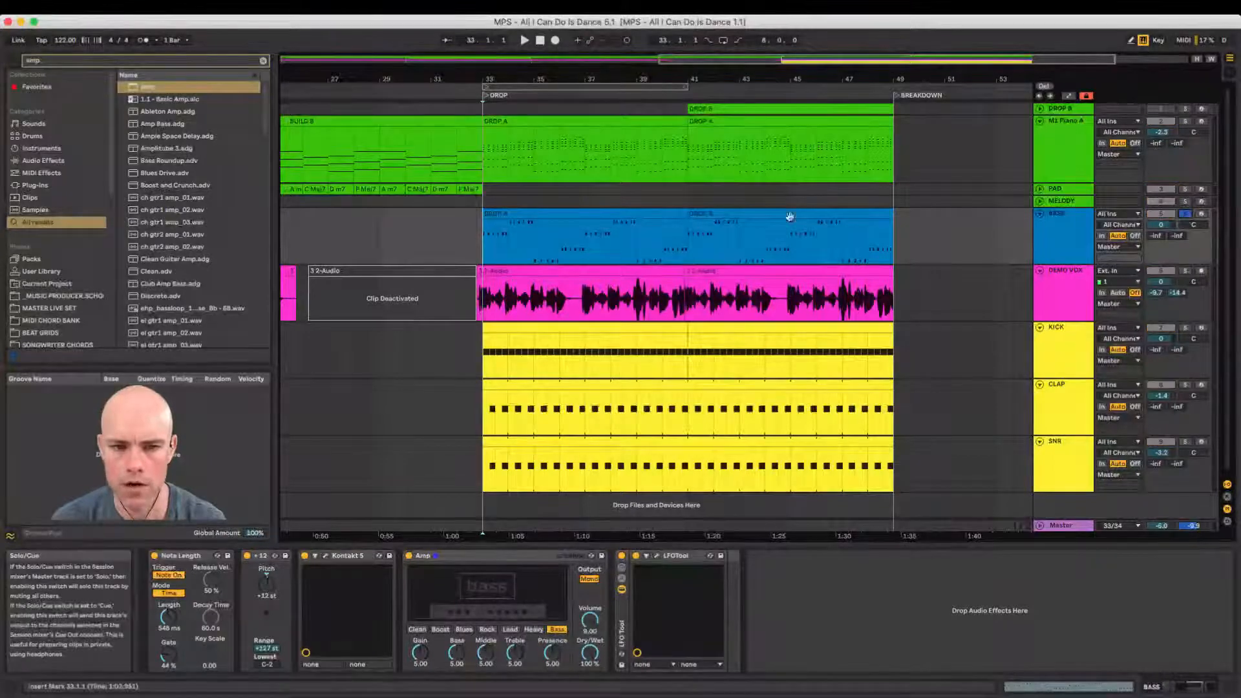
pyautogui.click(483, 240)
pyautogui.doubleClick(500, 213)
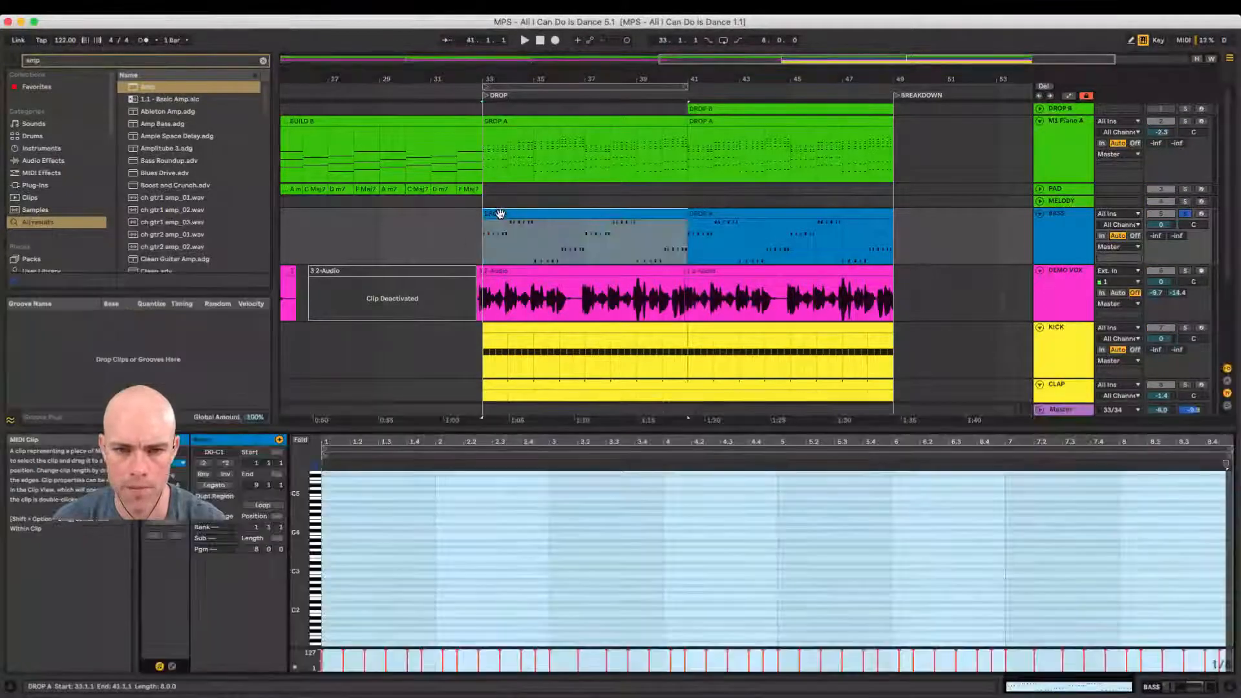
pyautogui.click(547, 421)
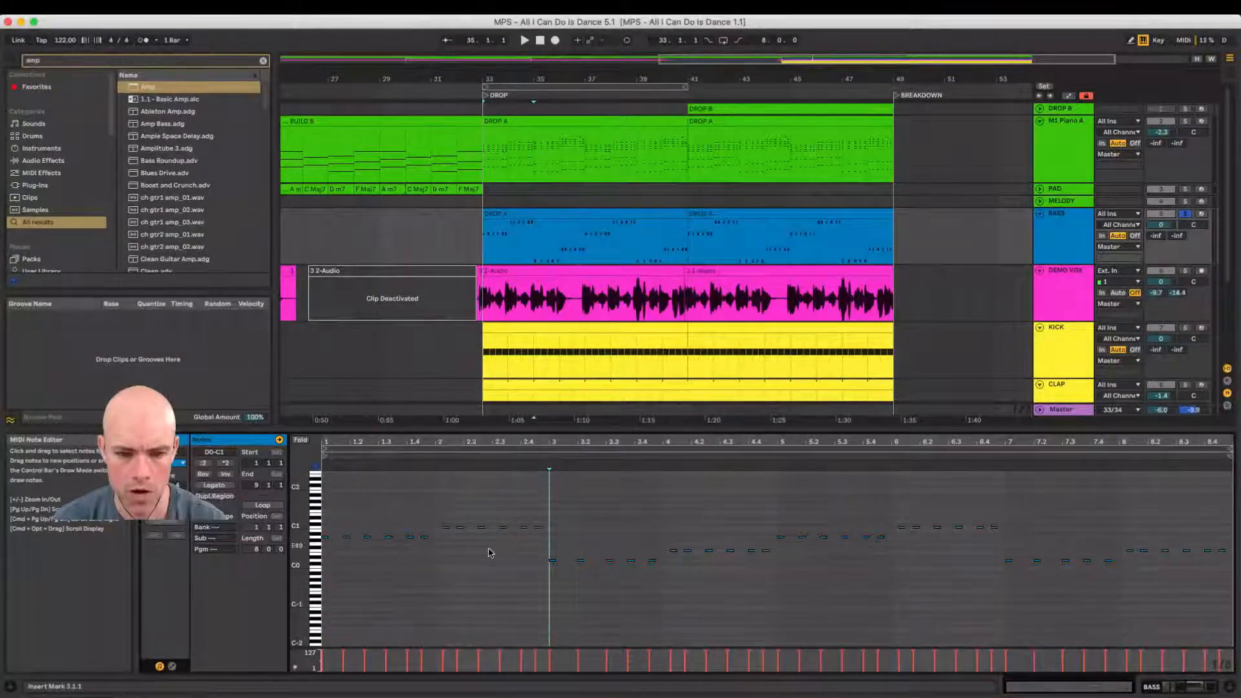
pyautogui.click(301, 443)
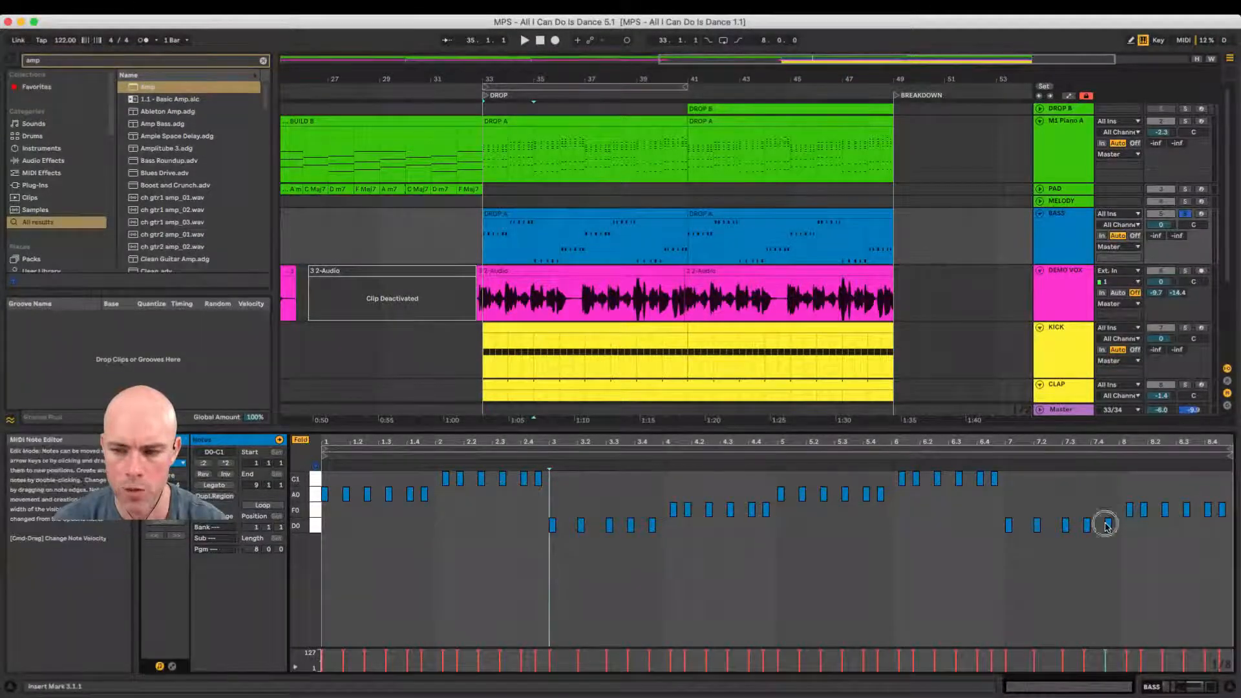
pyautogui.click(975, 531)
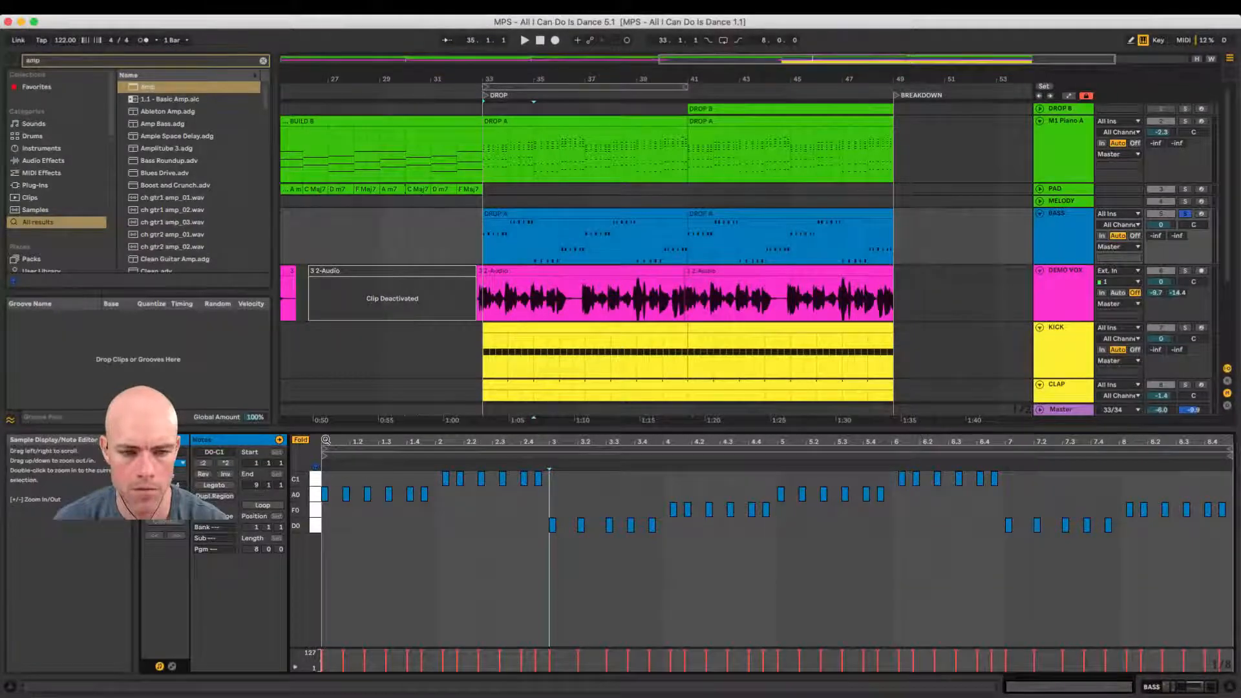
pyautogui.moveTo(326, 441); pyautogui.dragTo(331, 445)
pyautogui.press('space')
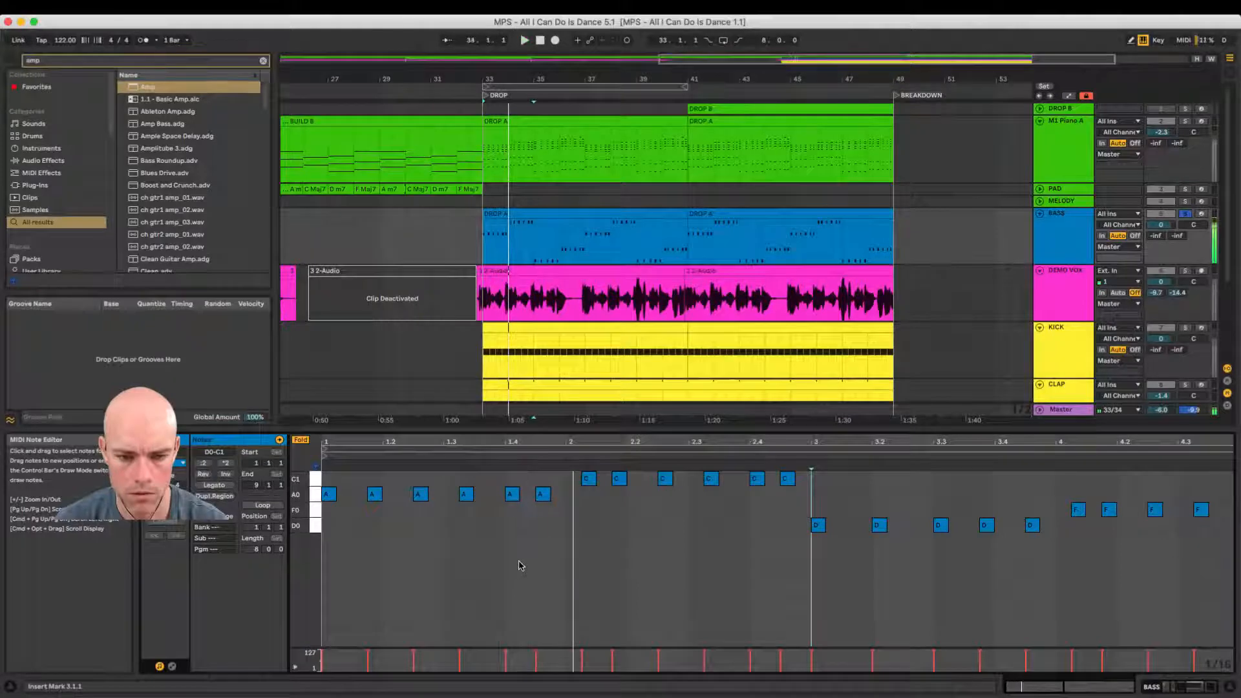
# Step: Try an F0 note at 1.4.2 in the bass clip and remove it again
pyautogui.doubleClick(526, 511)
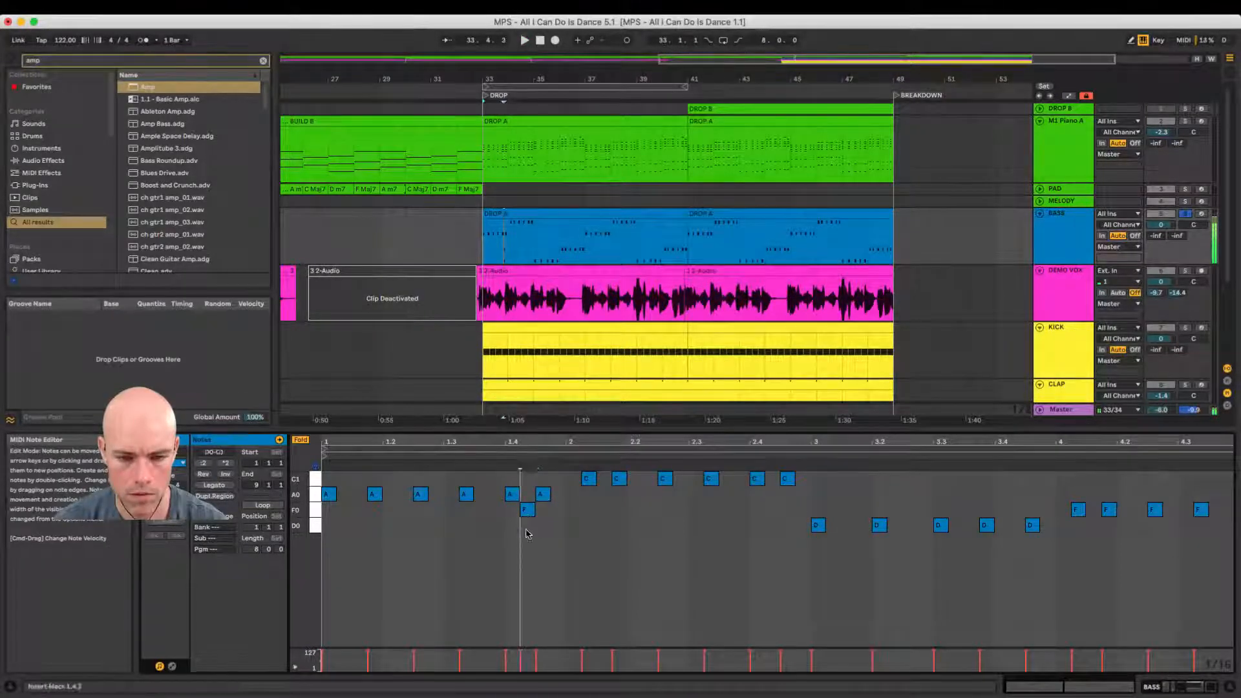
pyautogui.doubleClick(525, 510)
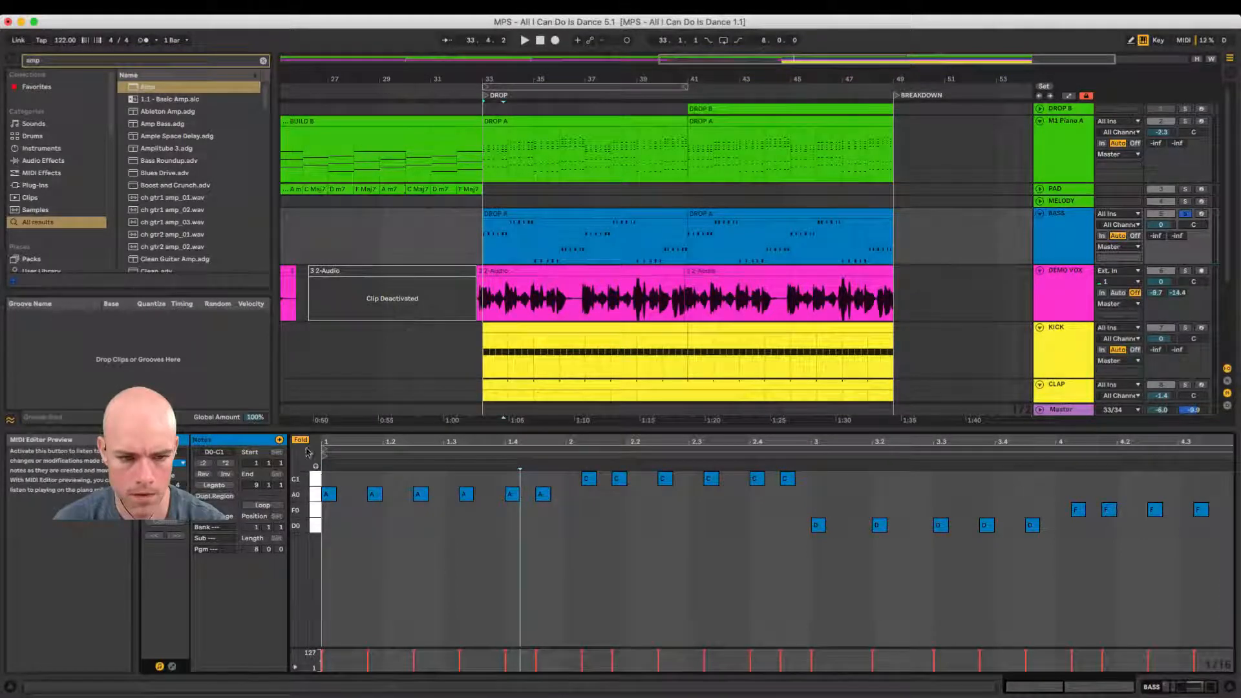
# Step: Show all note rows of the bass clip and add a G0 note at 1.4.2 between the first bar's last two A0 notes
pyautogui.click(301, 440)
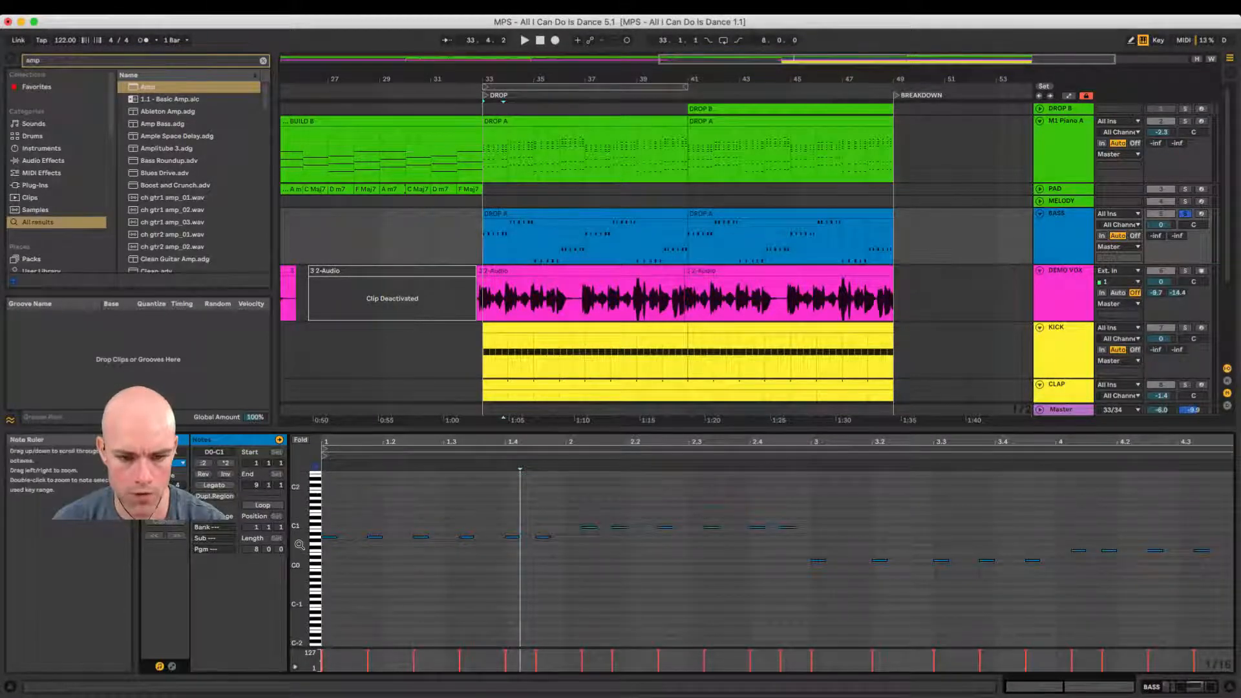
pyautogui.moveTo(299, 545); pyautogui.dragTo(316, 548)
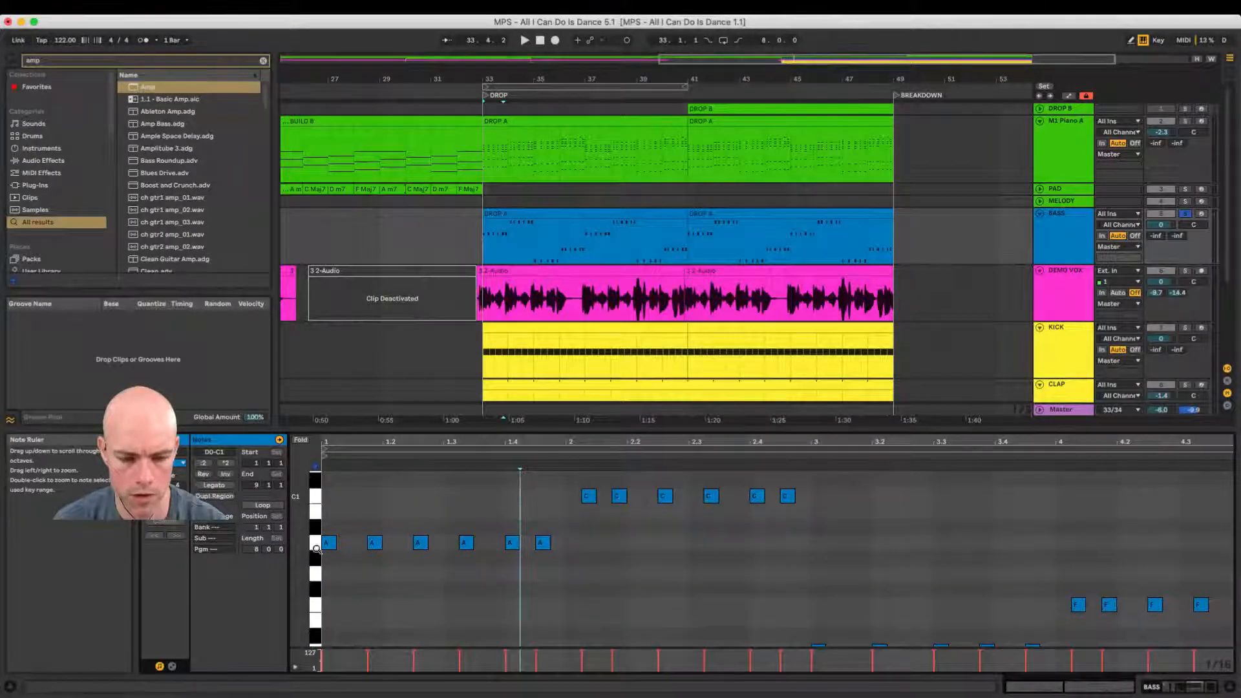
pyautogui.click(511, 544)
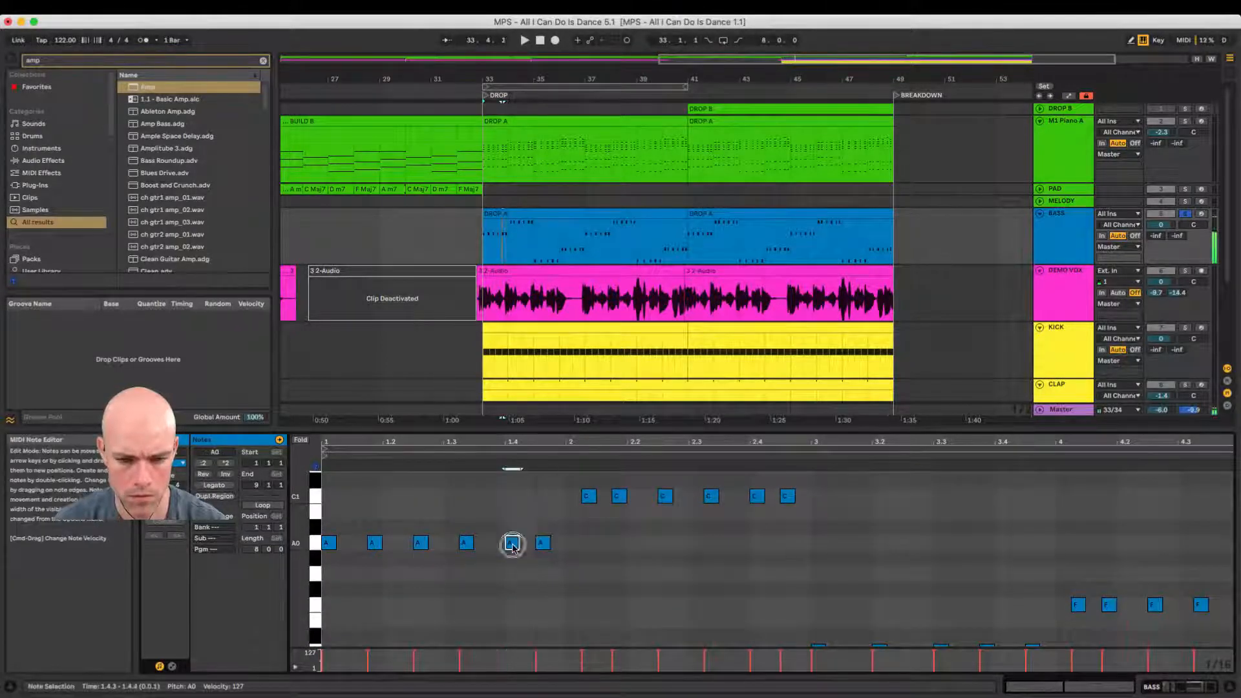
pyautogui.click(527, 578)
pyautogui.click(542, 545)
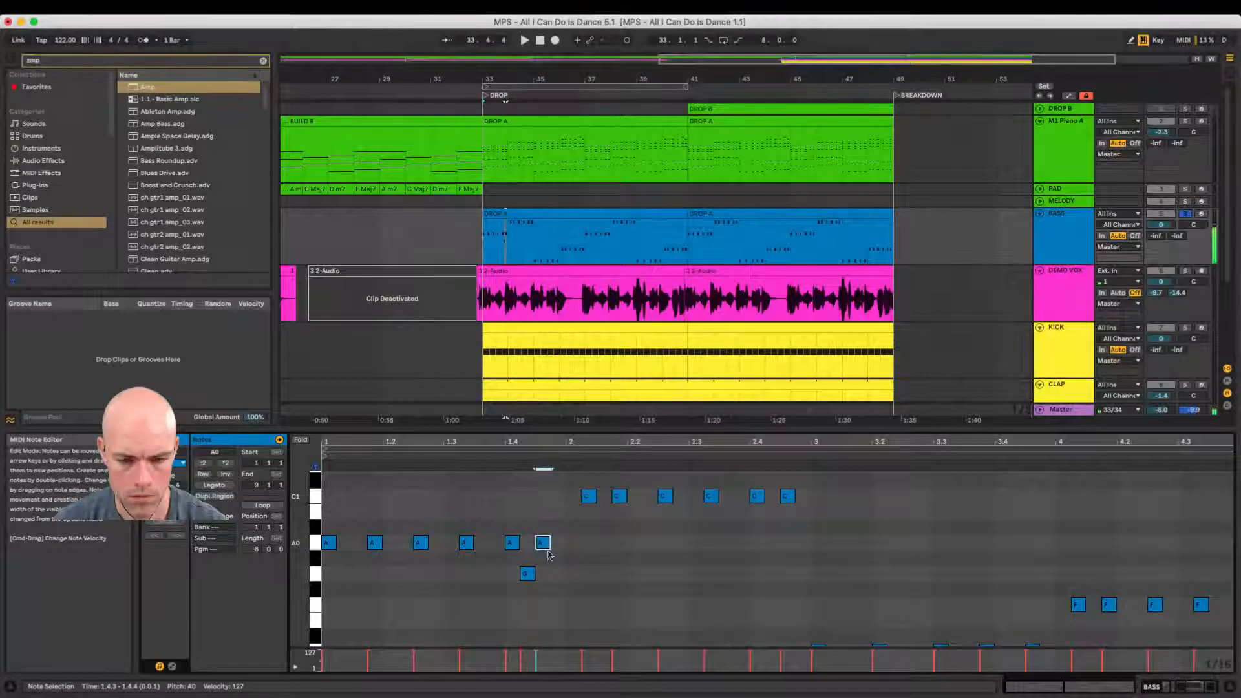
# Step: Play the soloed bass line around the added note and deactivate the A0 note at 1.4.1
pyautogui.scroll(3, 550, 558)
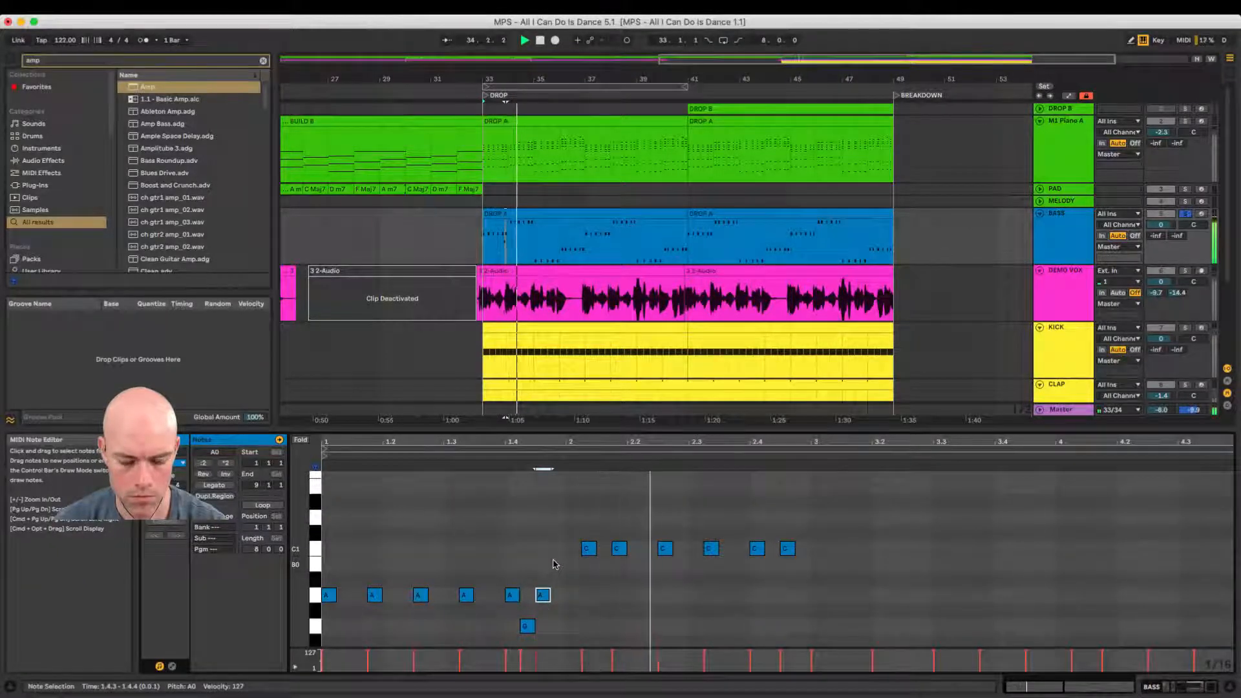
pyautogui.press('space')
pyautogui.press('space')
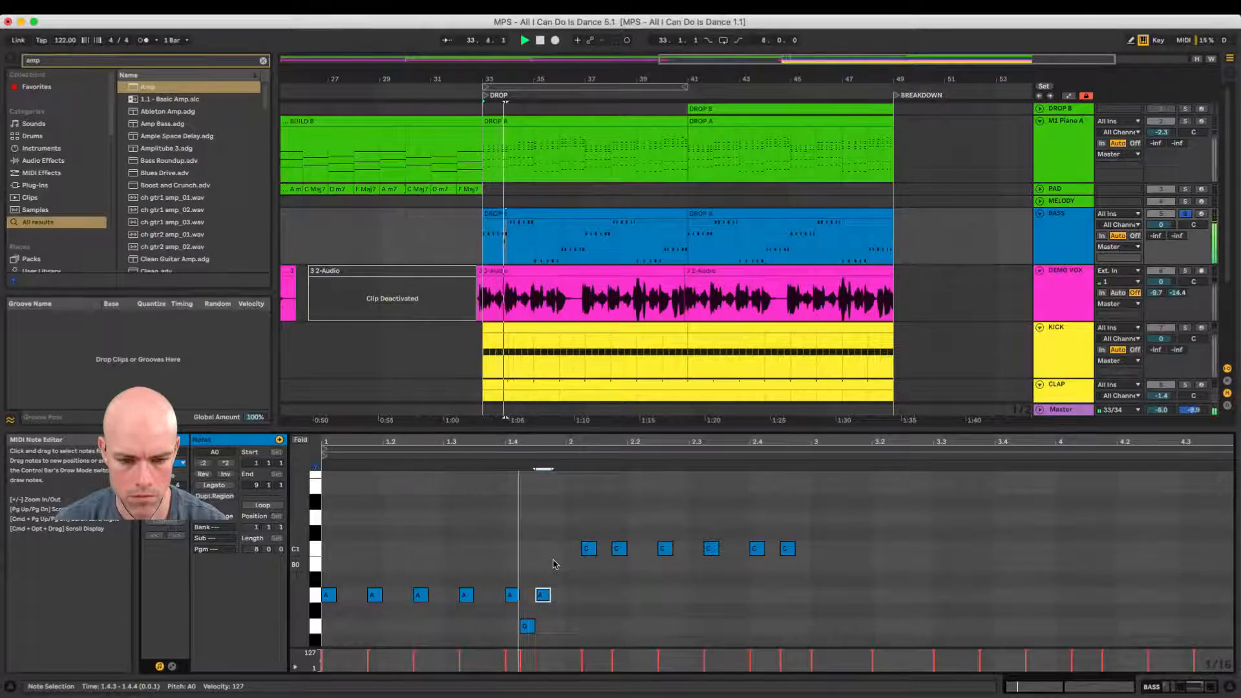
pyautogui.click(511, 595)
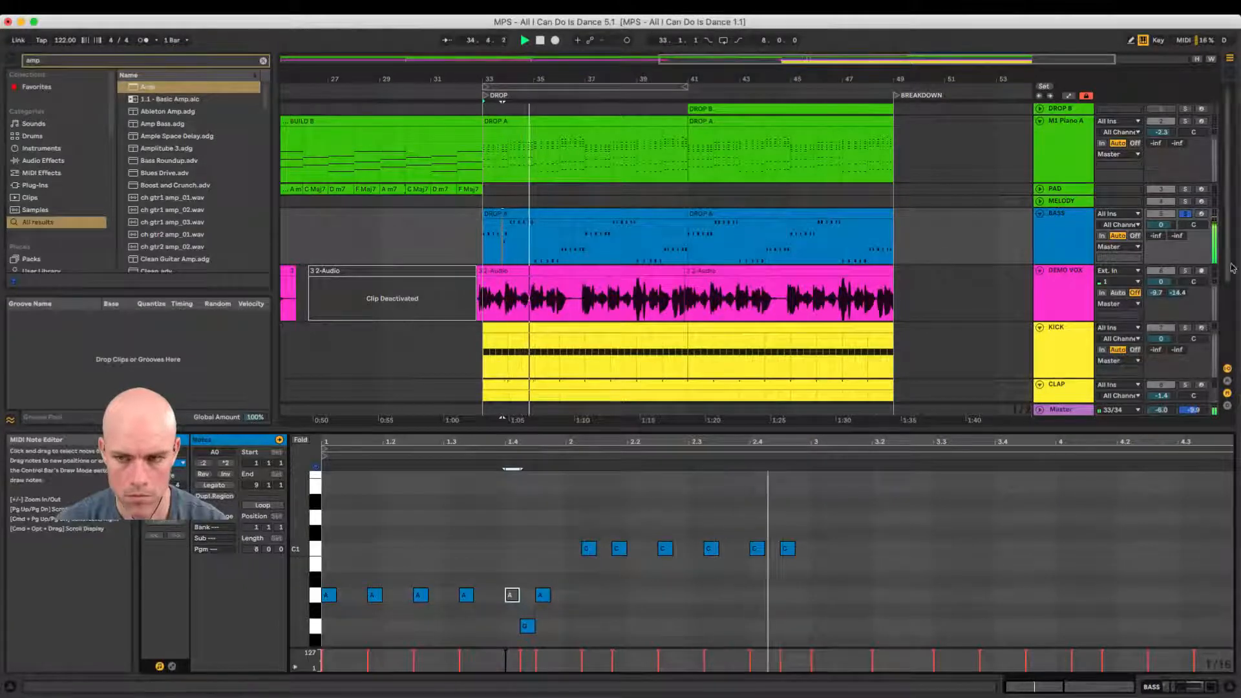
# Step: Solo M1 Piano A alongside BASS and add G0 notes at 1.1.3 and 1.2.2 in the bass clip during playback
pyautogui.click(1186, 123)
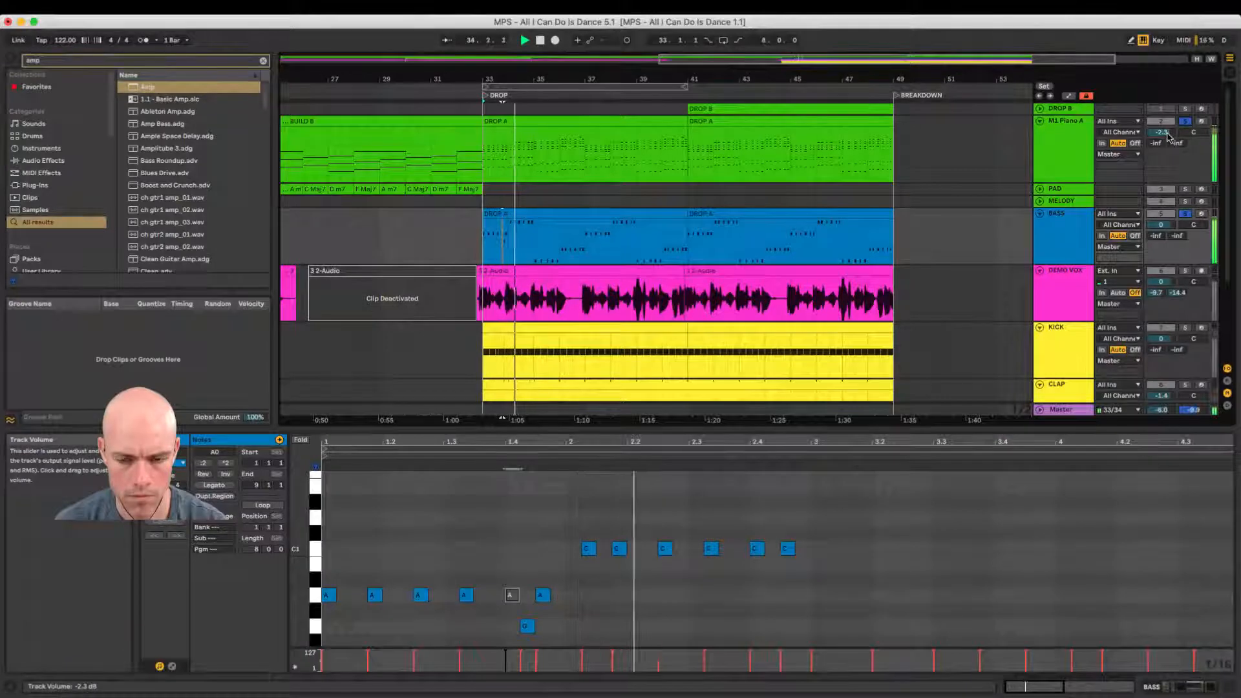
pyautogui.press('space')
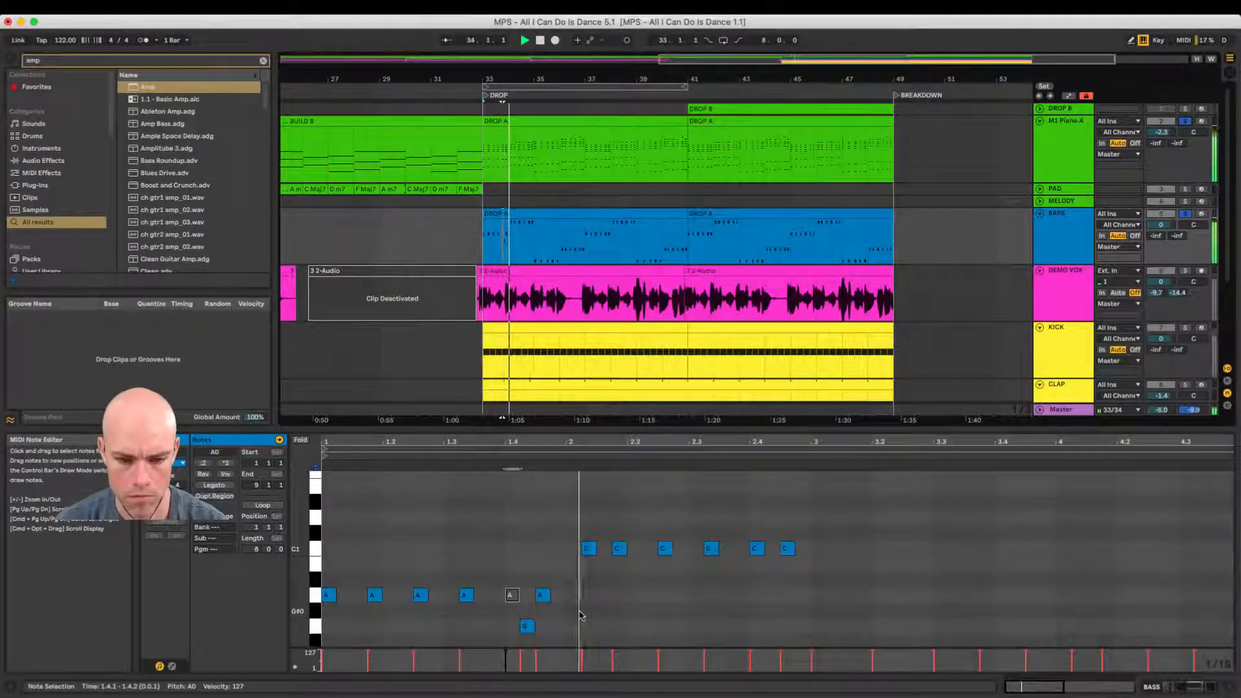
pyautogui.click(357, 625)
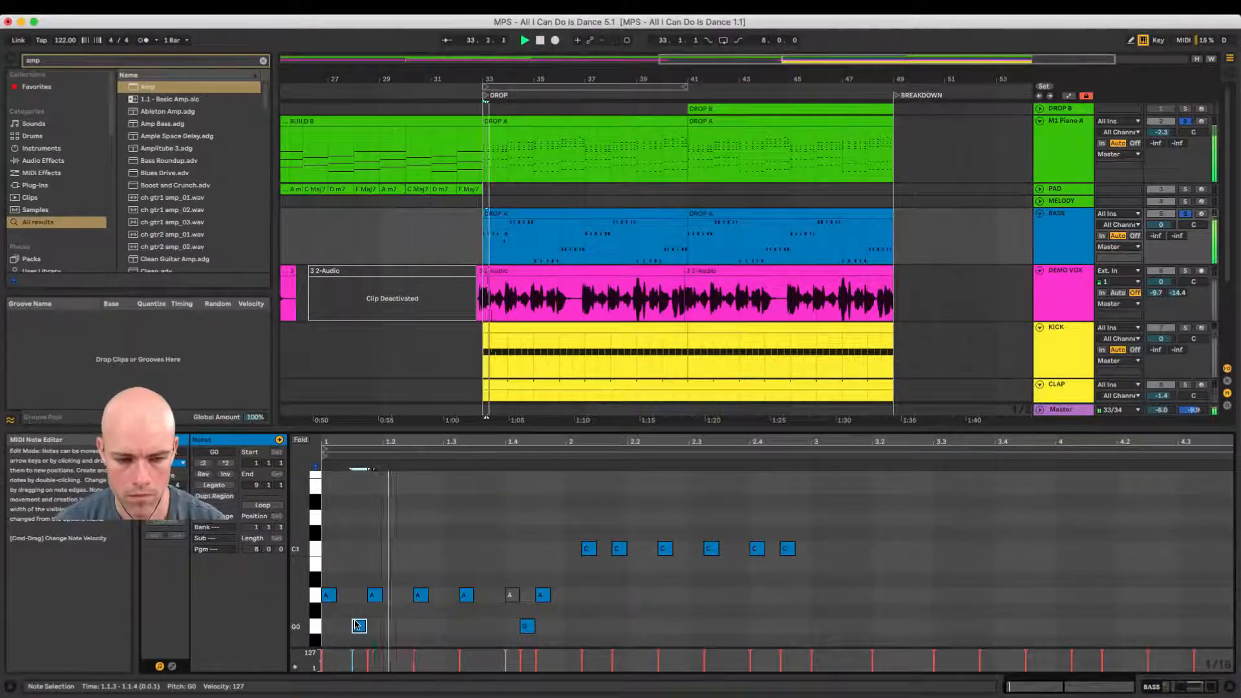
pyautogui.doubleClick(405, 626)
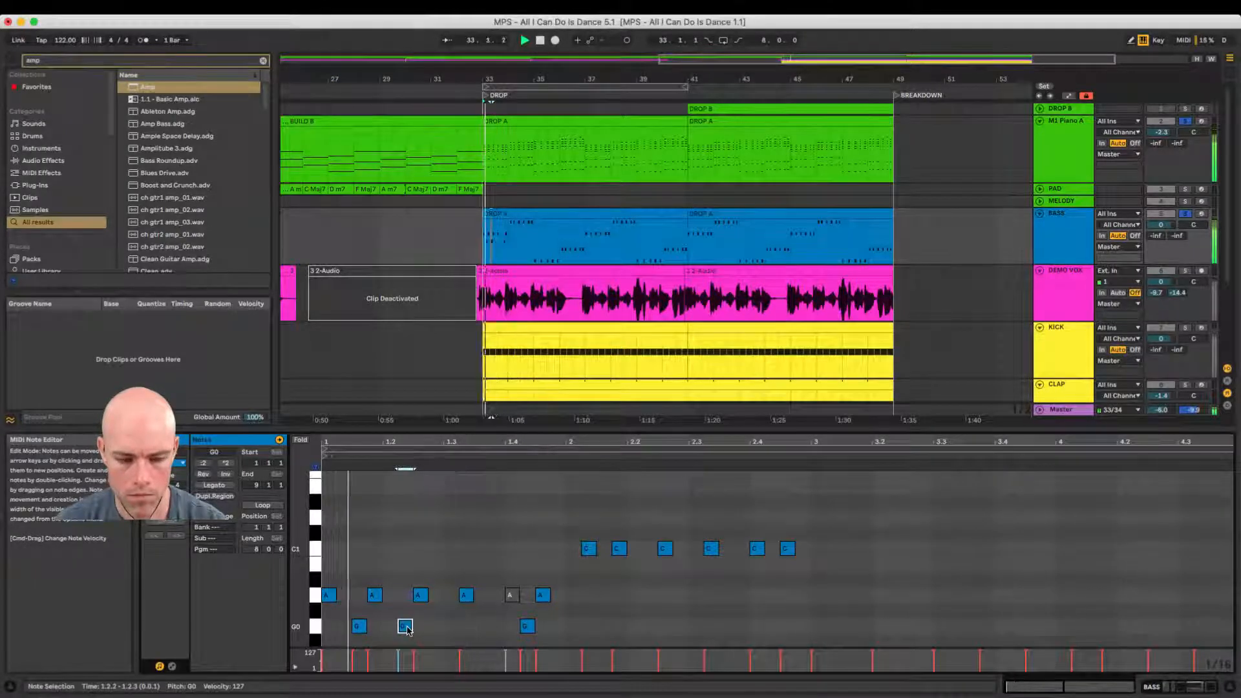
# Step: Delete the G0 note at 1.2.2, reactivate the A0 note at 1.4.1, and shorten the two remaining G0 notes in the bass clip
pyautogui.doubleClick(406, 626)
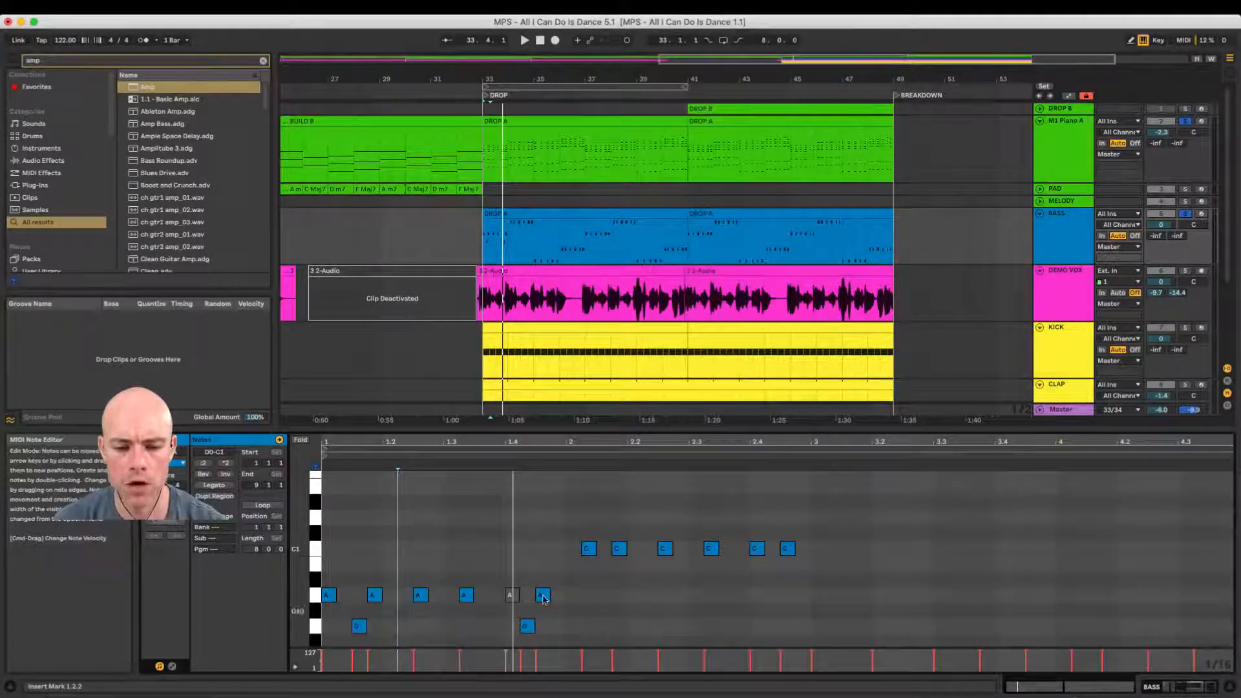
pyautogui.click(512, 596)
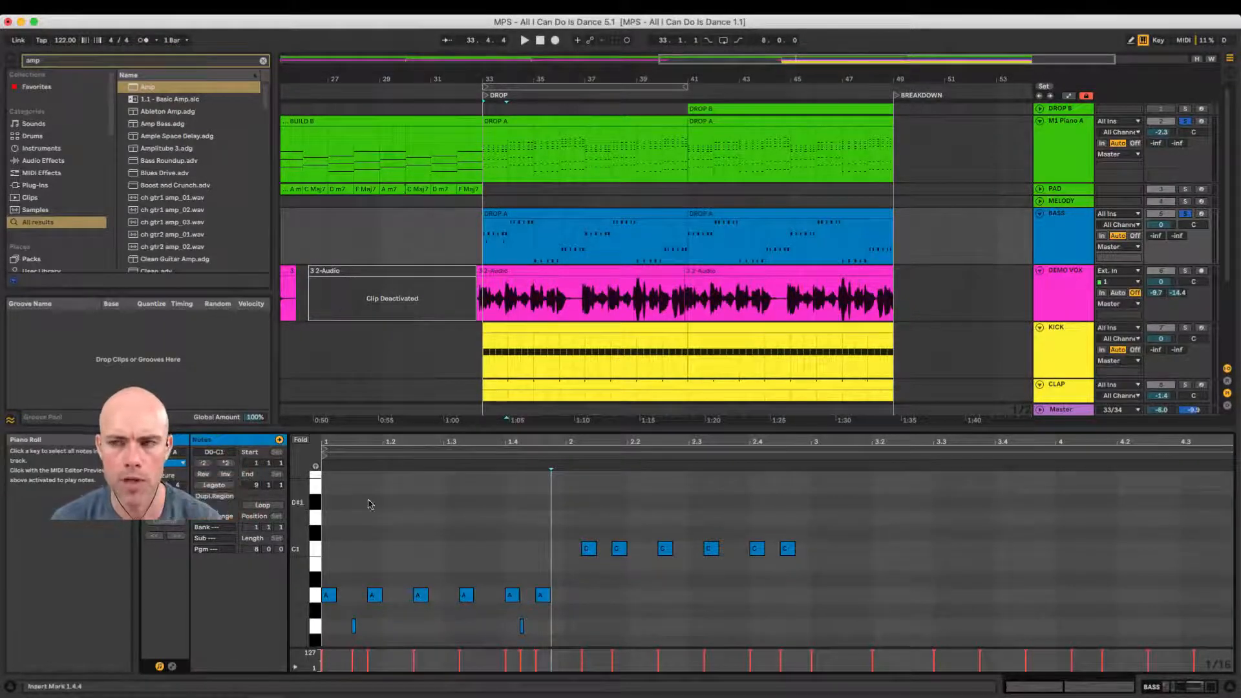
pyautogui.press('space')
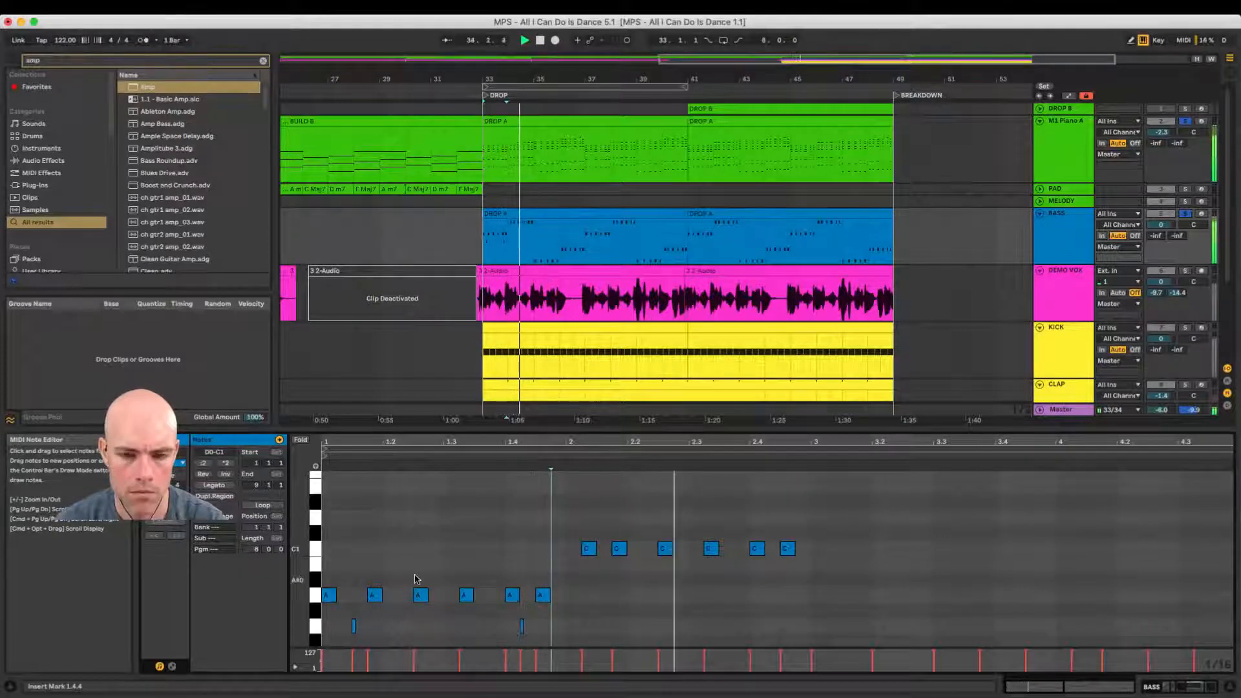
pyautogui.press('space')
pyautogui.press('space')
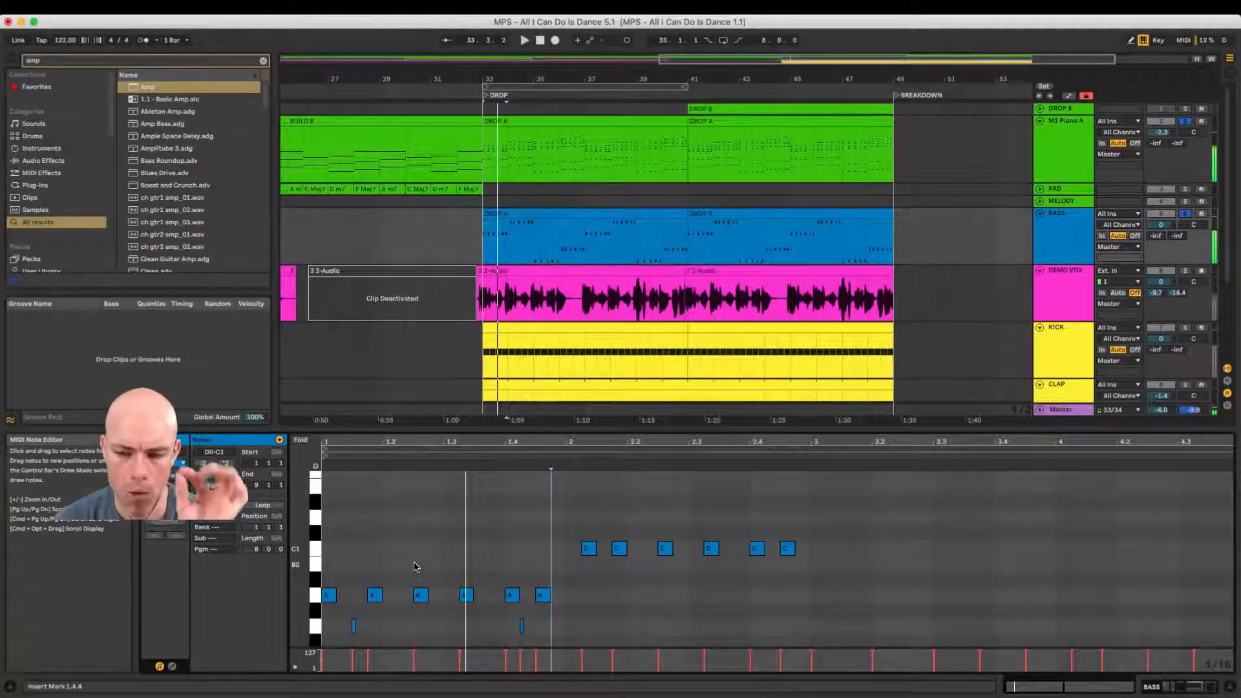
# Step: Clear and re-enable solo on M1 Piano A and BASS, and replay the first two bars of the drop
pyautogui.click(1186, 122)
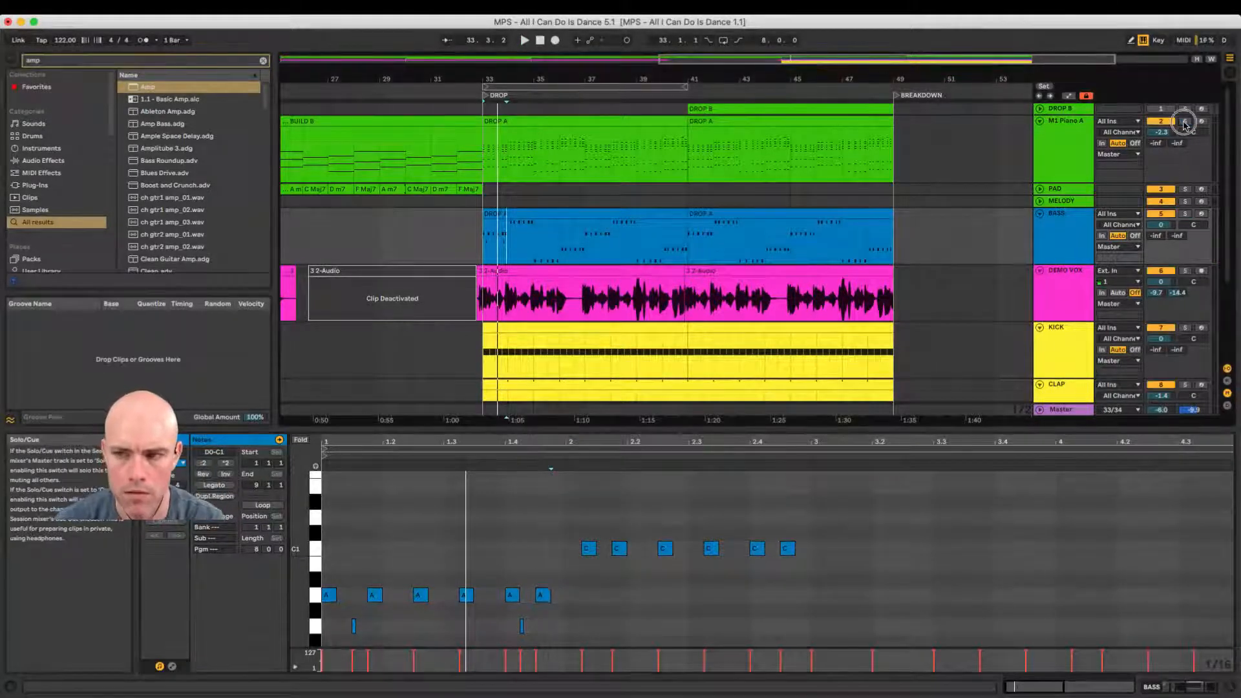
pyautogui.click(1185, 121)
pyautogui.click(1186, 214)
pyautogui.press('space')
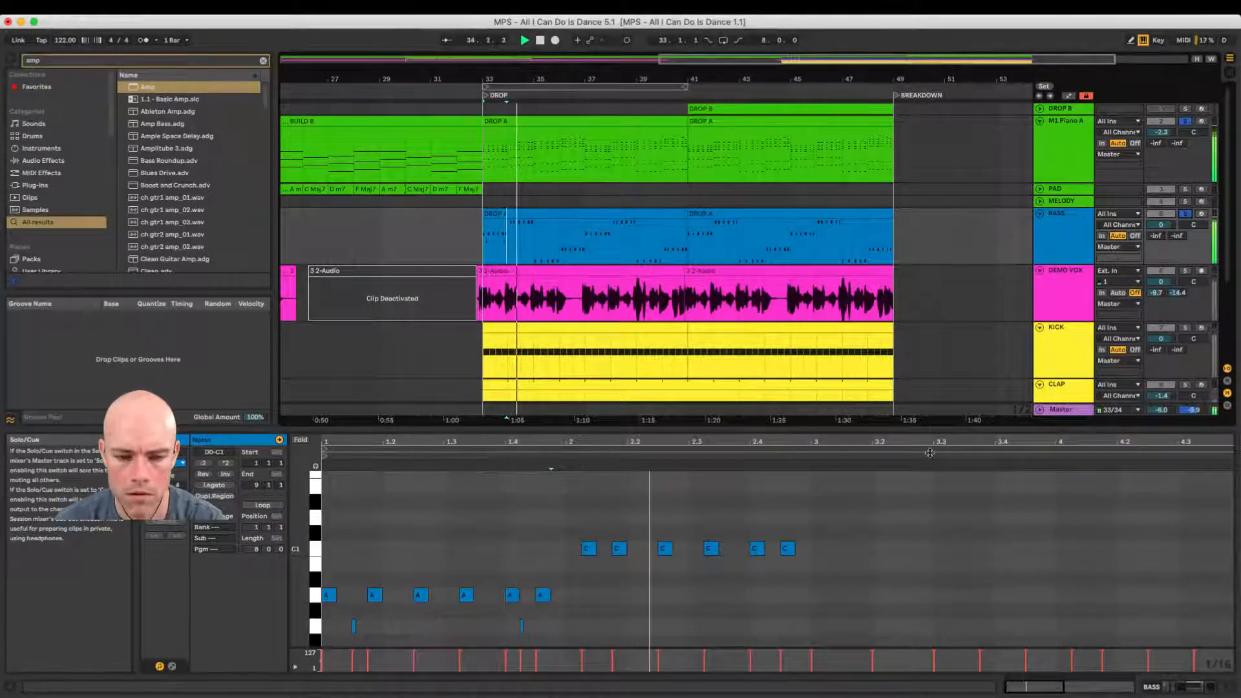
pyautogui.press('space')
pyautogui.press('space')
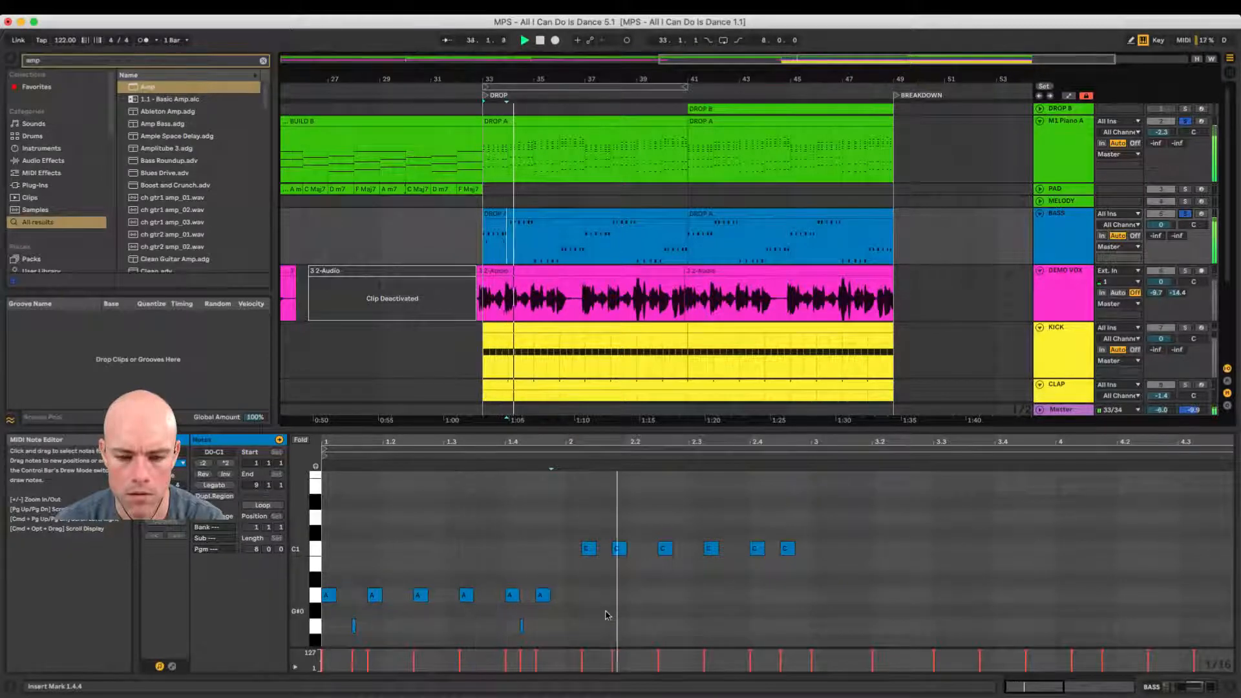
pyautogui.press('space')
pyautogui.press('space')
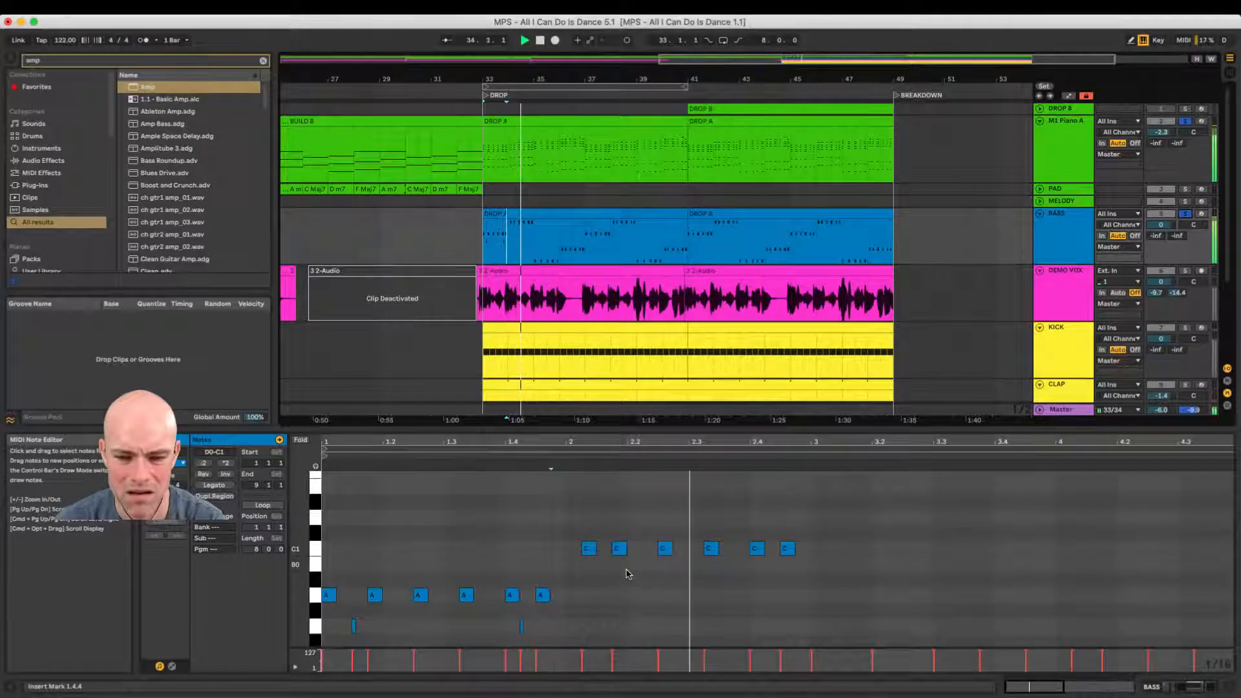
# Step: Shorten the C1 note at 2.1.4 and the A0 notes at 1.1.4 and 1.3.2 in the bass clip during playback
pyautogui.click(623, 548)
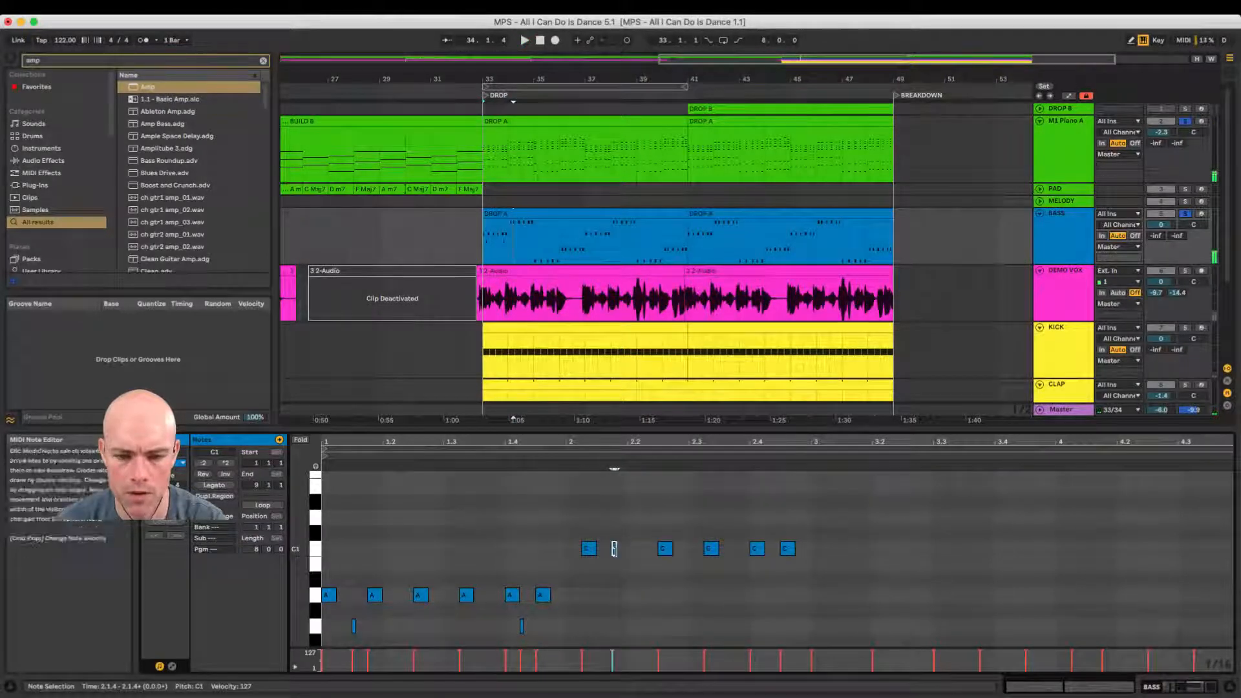
pyautogui.press('space')
pyautogui.press('space')
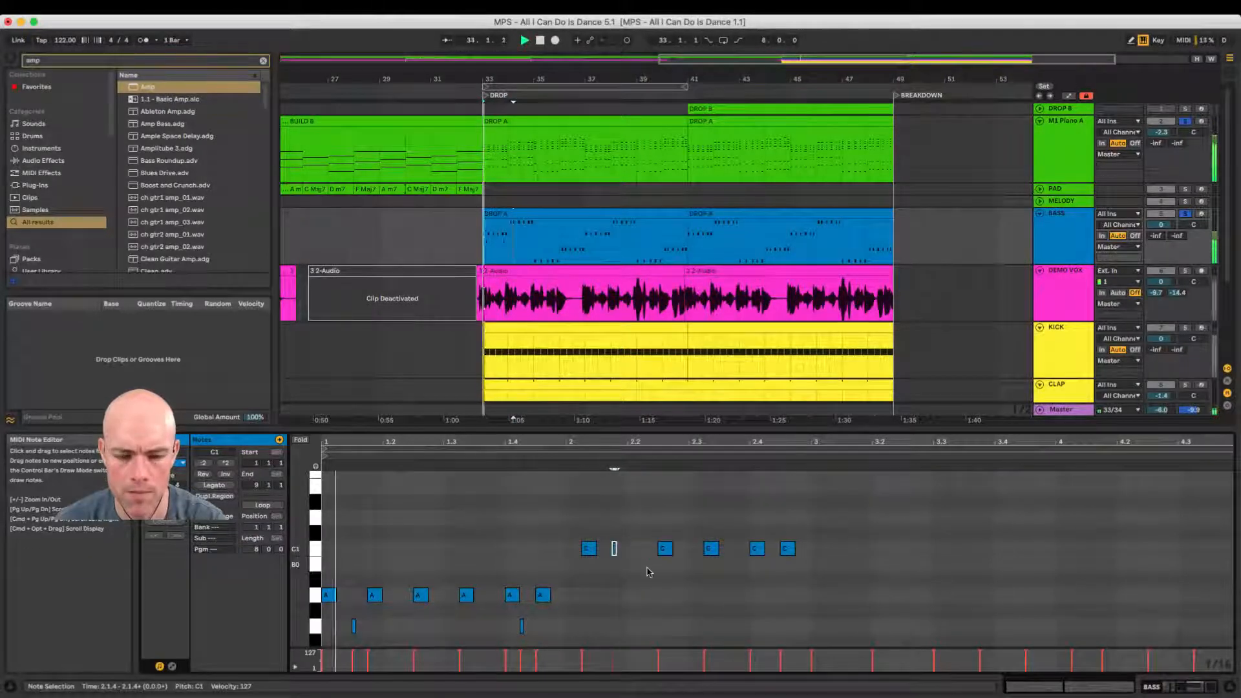
pyautogui.click(379, 596)
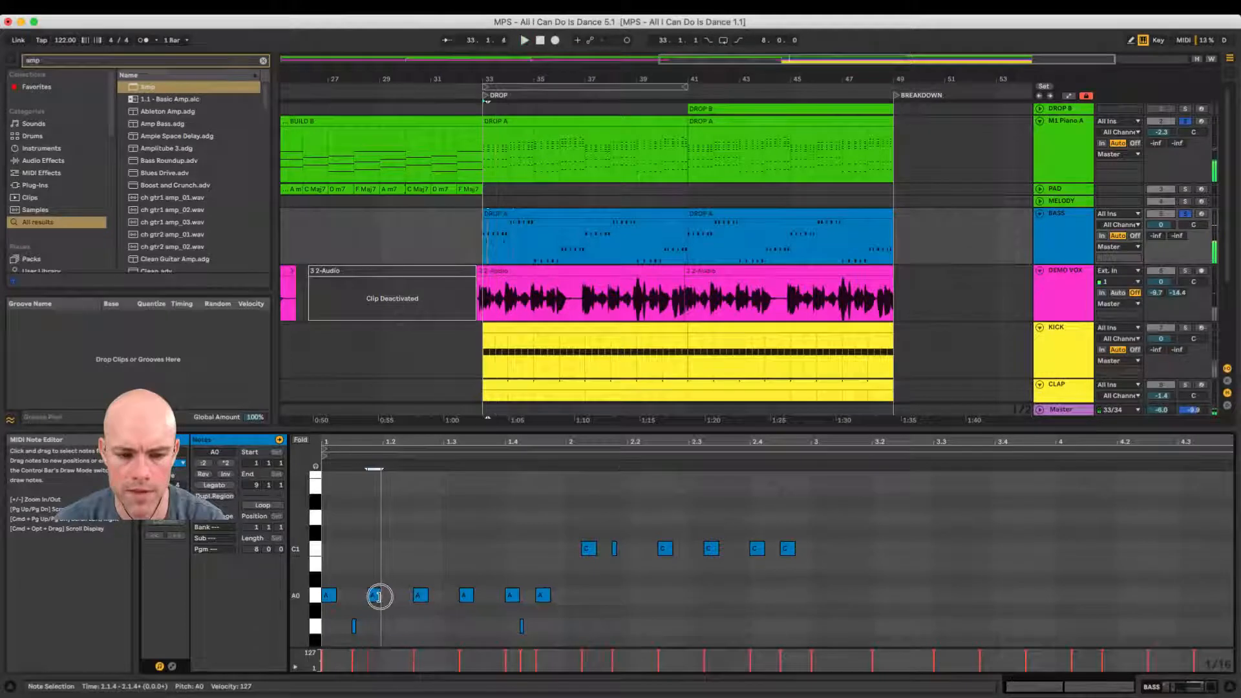
pyautogui.click(467, 596)
pyautogui.press('space')
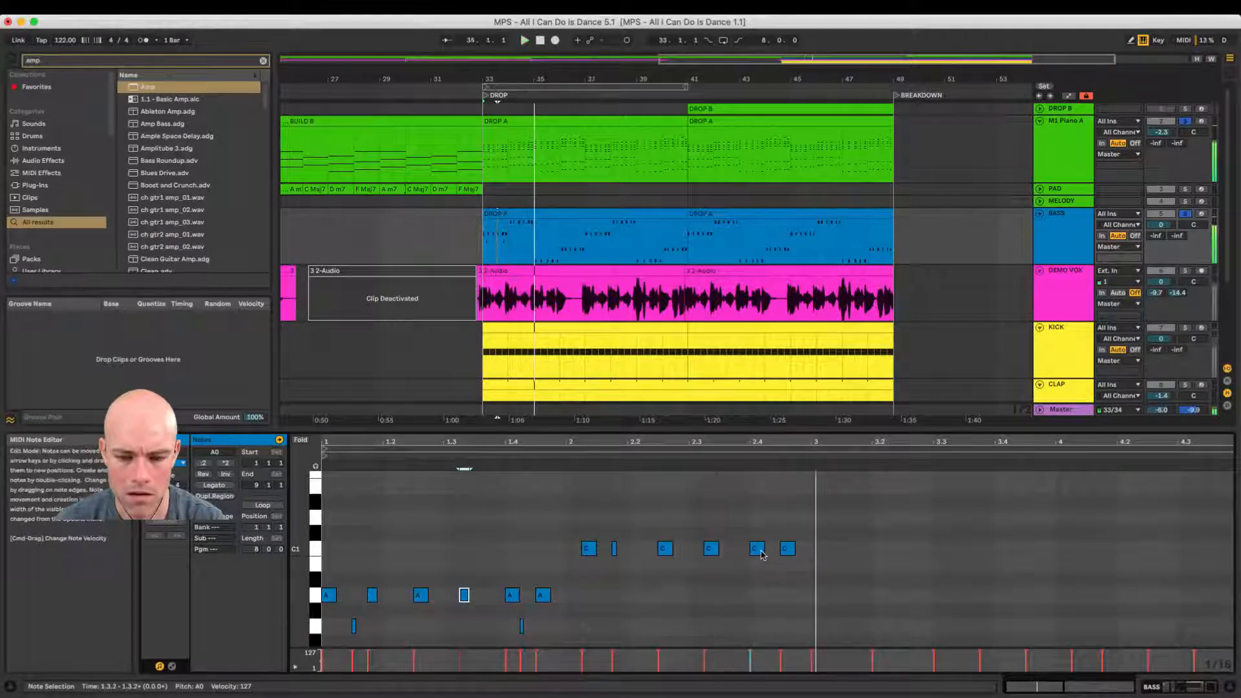
# Step: Raise the C1 note at 2.4.1 to D1 and copy the short C1 note to 2.3.4 in the bass clip
pyautogui.moveTo(761, 555); pyautogui.dragTo(760, 539)
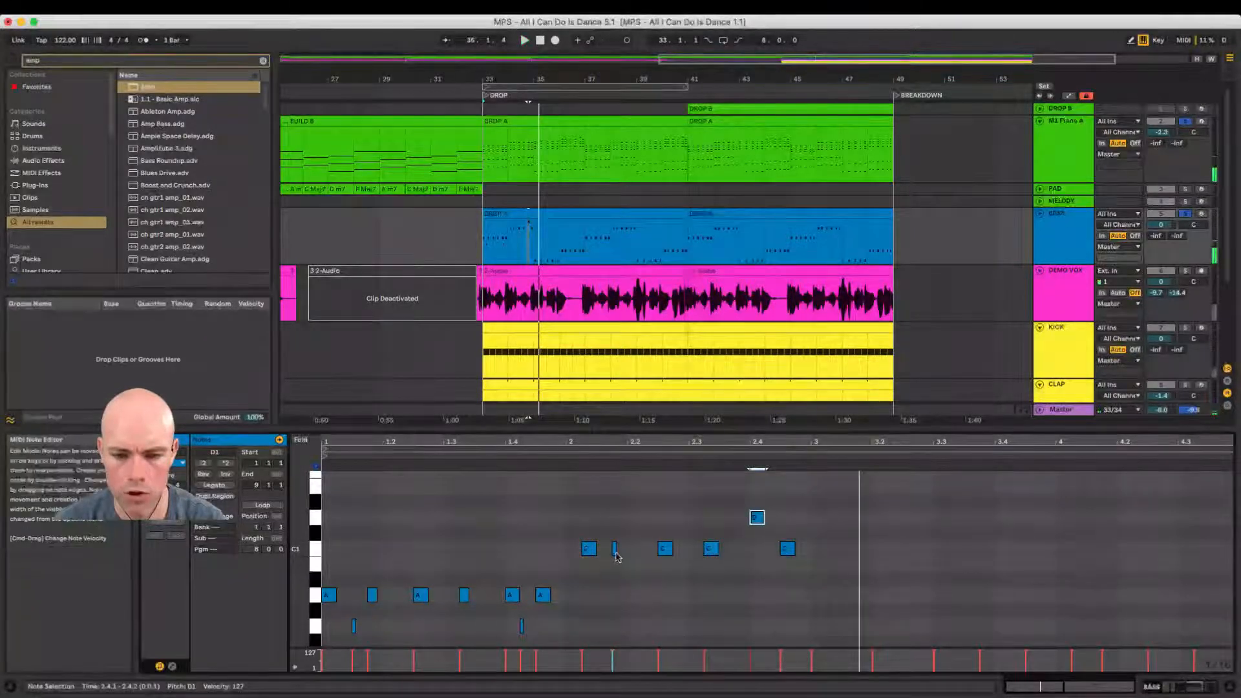
pyautogui.moveTo(614, 549); pyautogui.dragTo(738, 555)
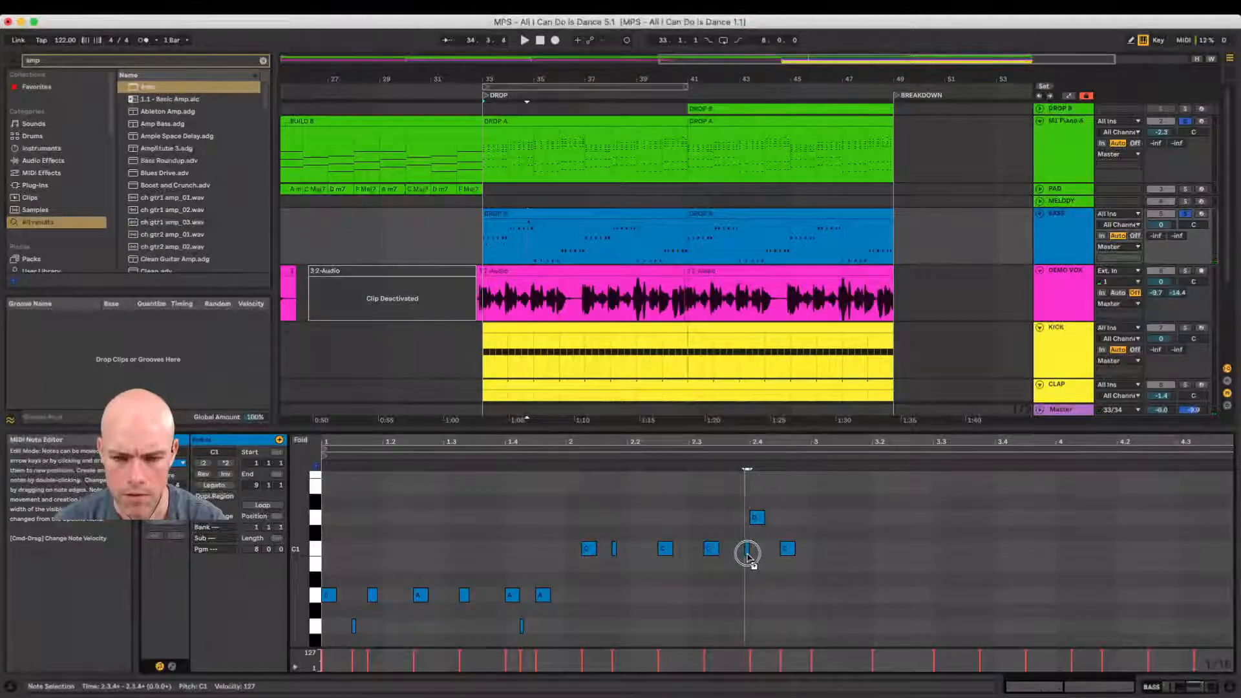
pyautogui.moveTo(748, 554); pyautogui.dragTo(747, 554)
pyautogui.press('space')
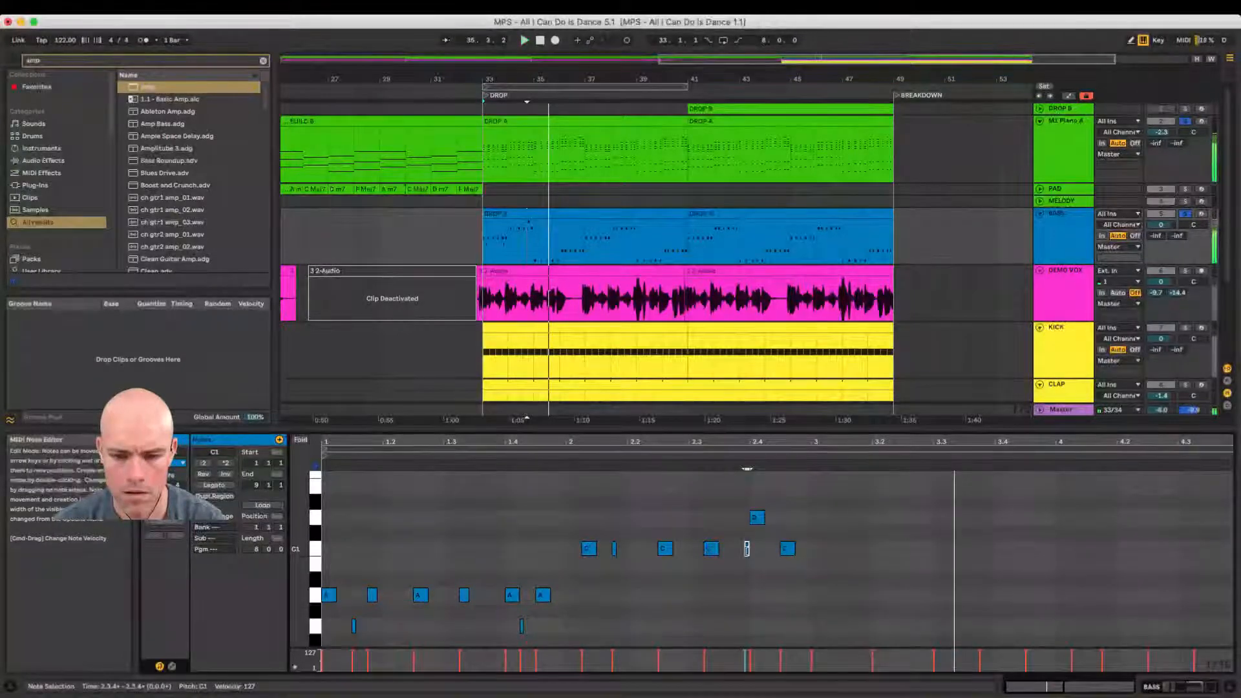
pyautogui.moveTo(748, 554); pyautogui.dragTo(741, 552)
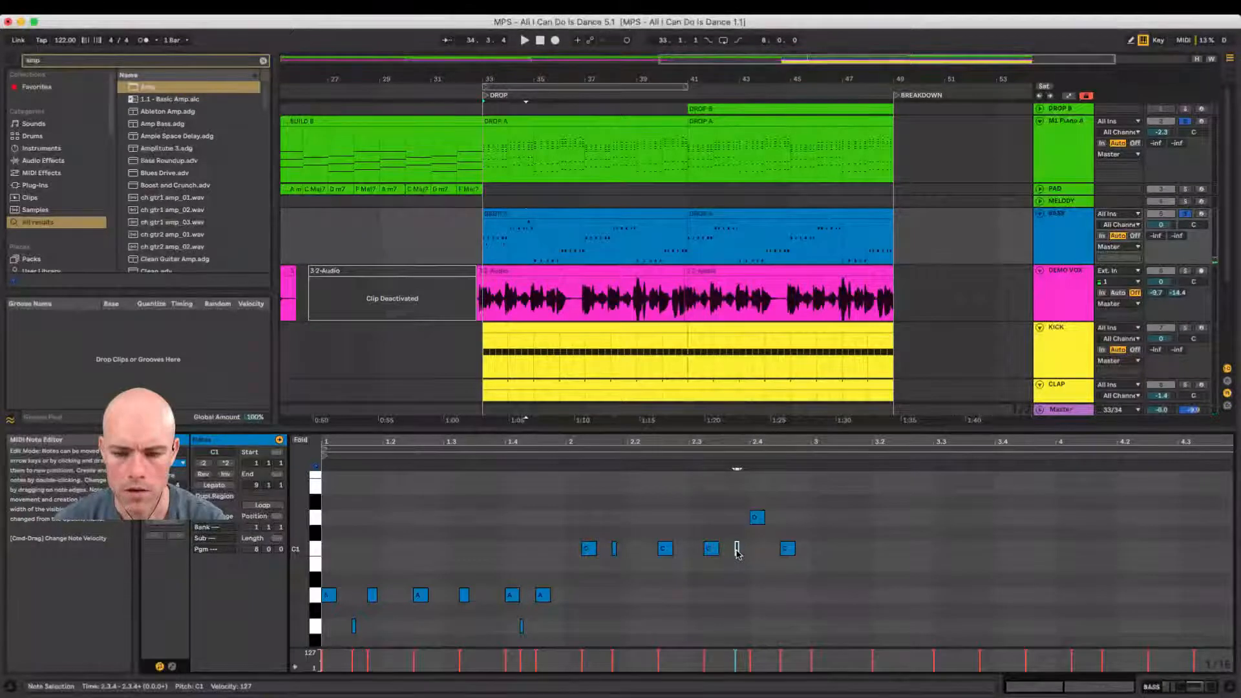
# Step: Try the short note at 2.3.4 an octave lower at C0 and audition it at a slightly later position
pyautogui.hotkey('shift', 'Down')
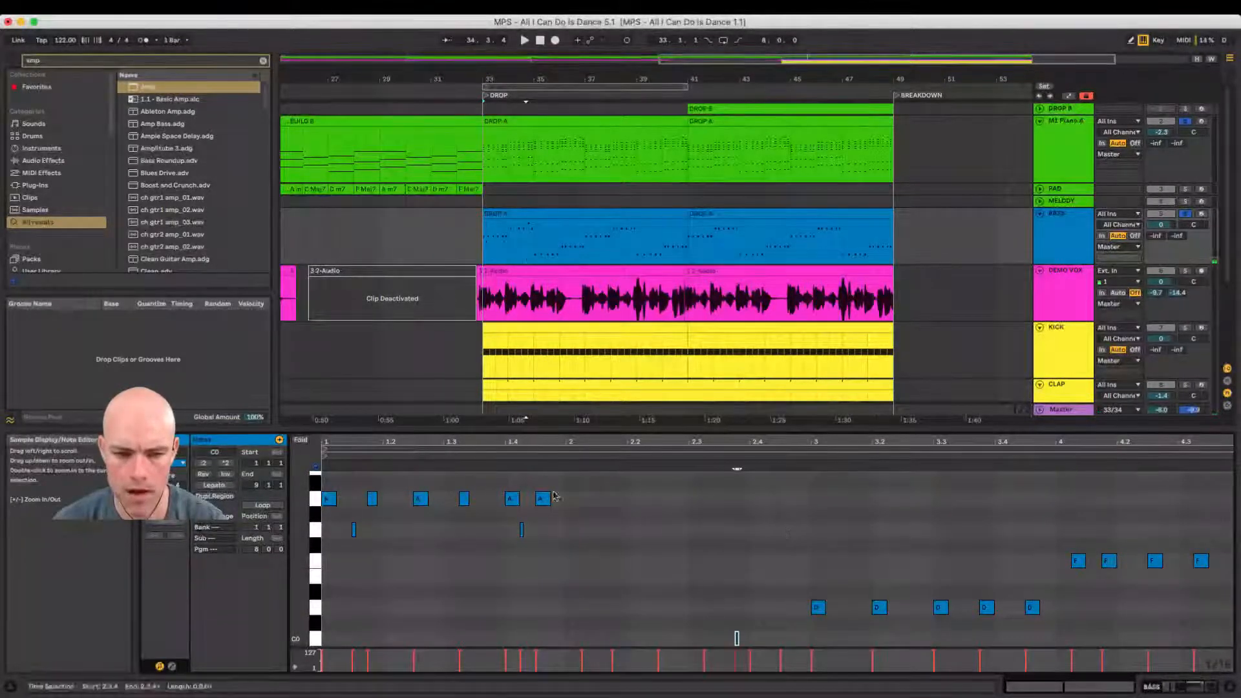
pyautogui.moveTo(302, 548); pyautogui.dragTo(305, 545)
pyautogui.press('space')
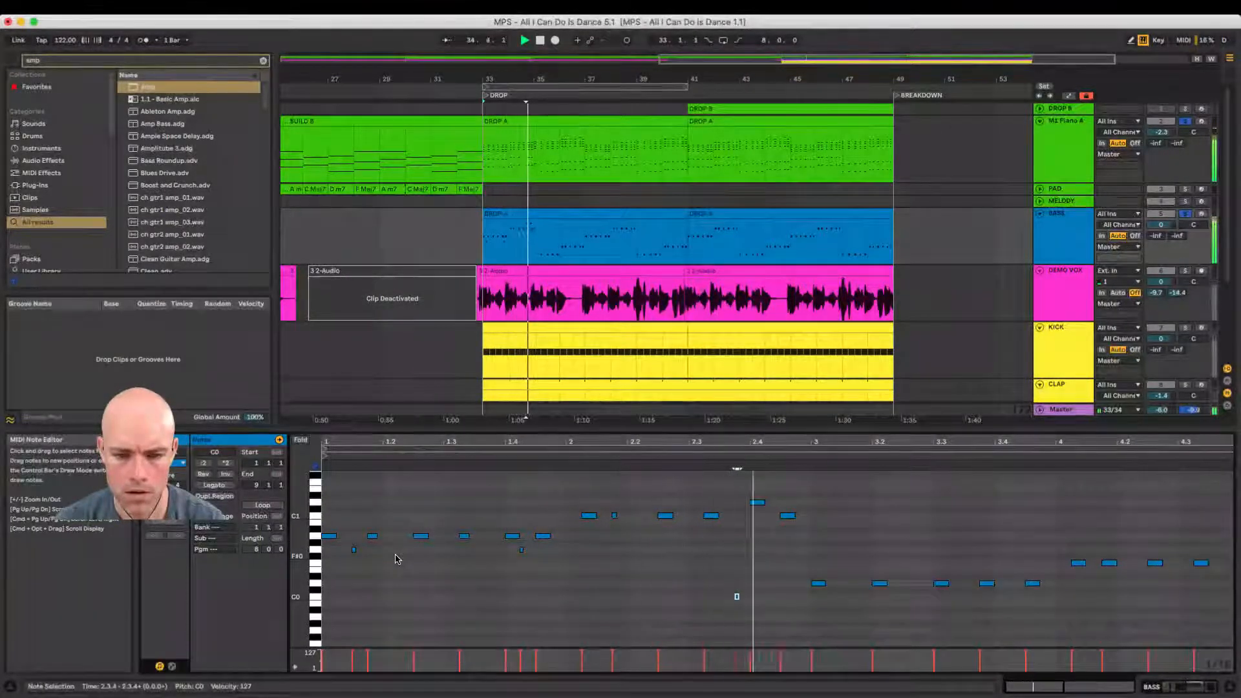
pyautogui.moveTo(744, 440); pyautogui.dragTo(745, 504)
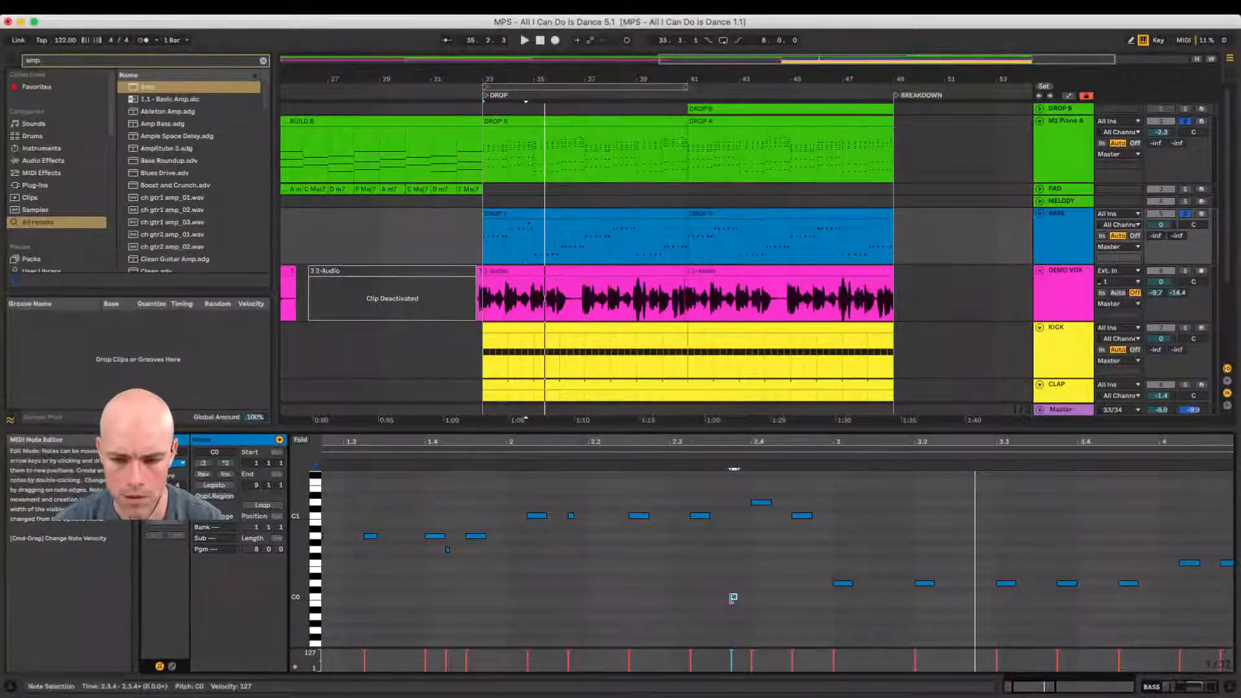
pyautogui.moveTo(734, 598); pyautogui.dragTo(744, 599)
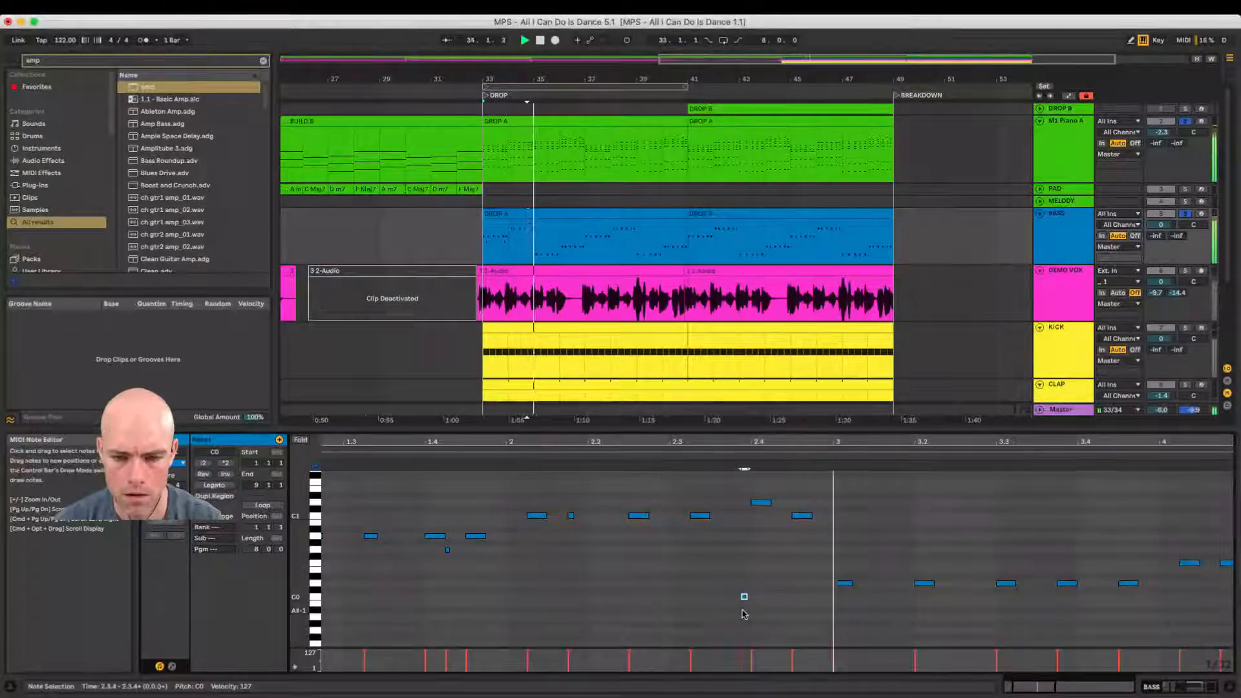
pyautogui.press('space')
pyautogui.press('space')
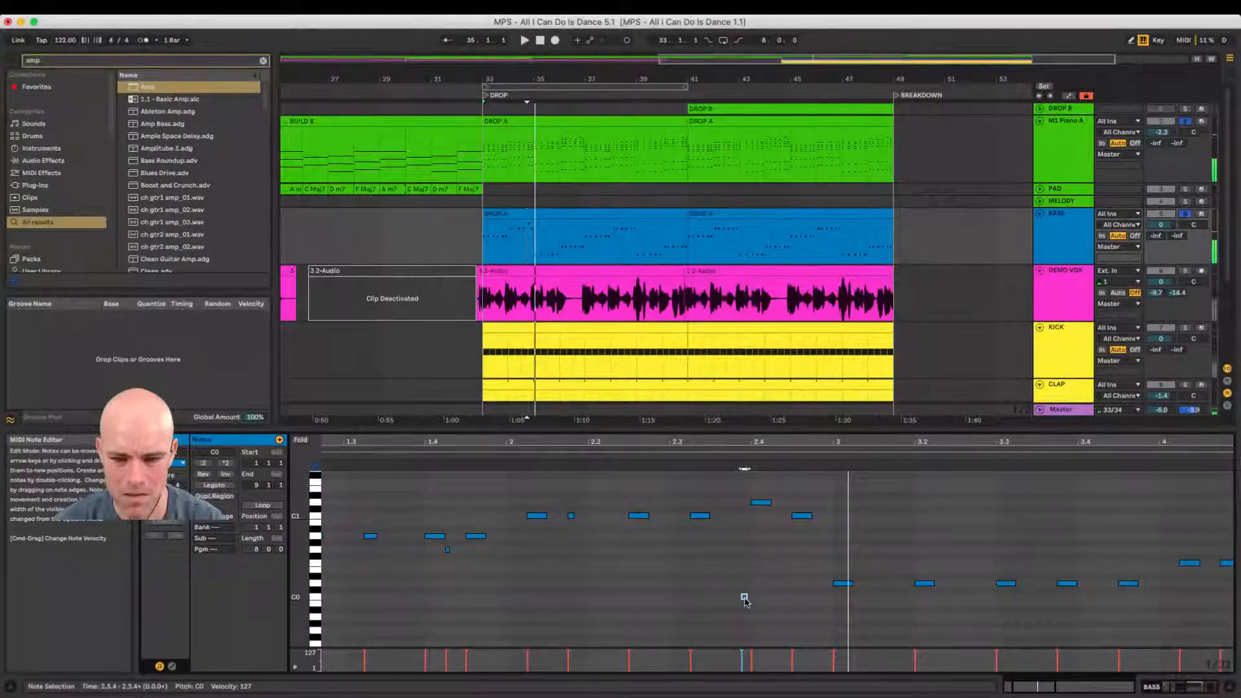
pyautogui.press('space')
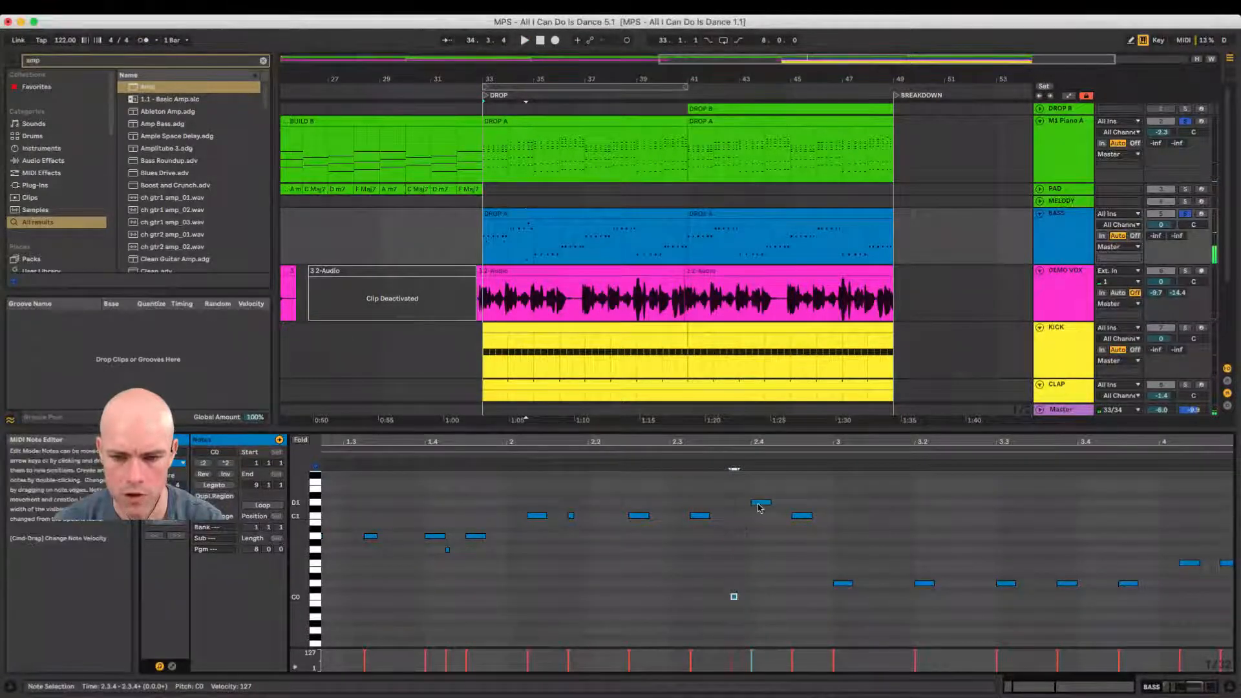
# Step: Place a short C1 note at 2.3.4 leading into a D1 note at 2.4.1 and play the passage
pyautogui.moveTo(760, 508); pyautogui.dragTo(752, 508)
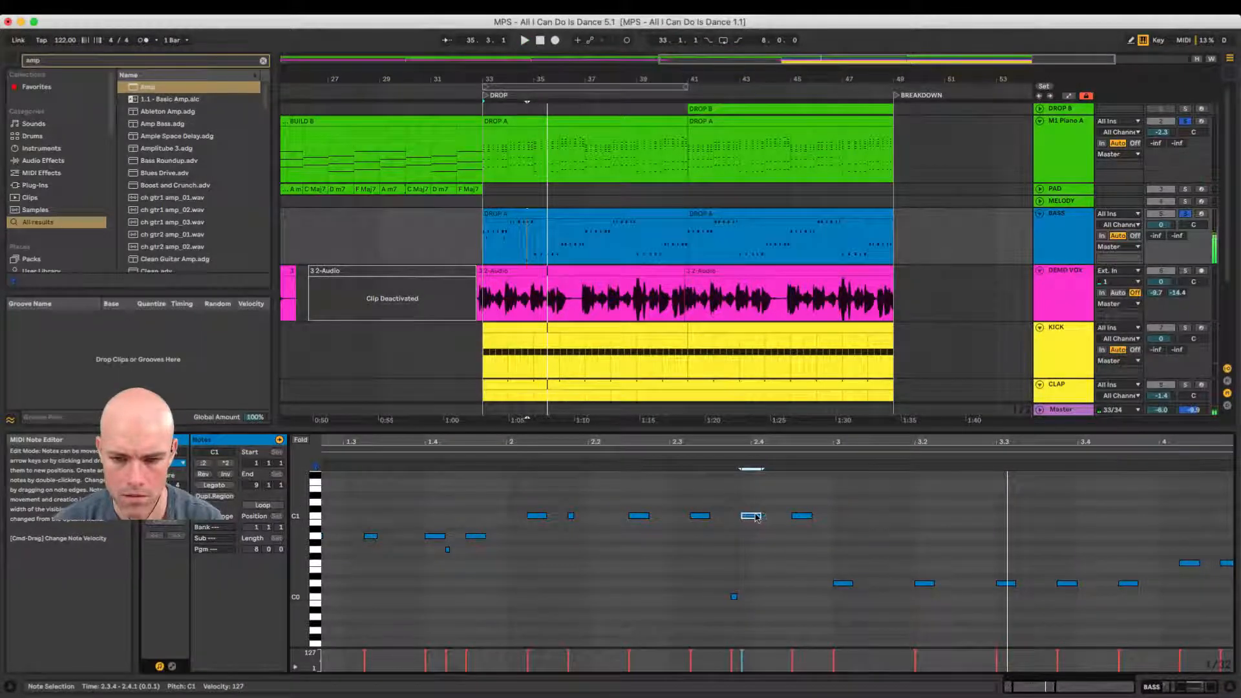
pyautogui.click(757, 512)
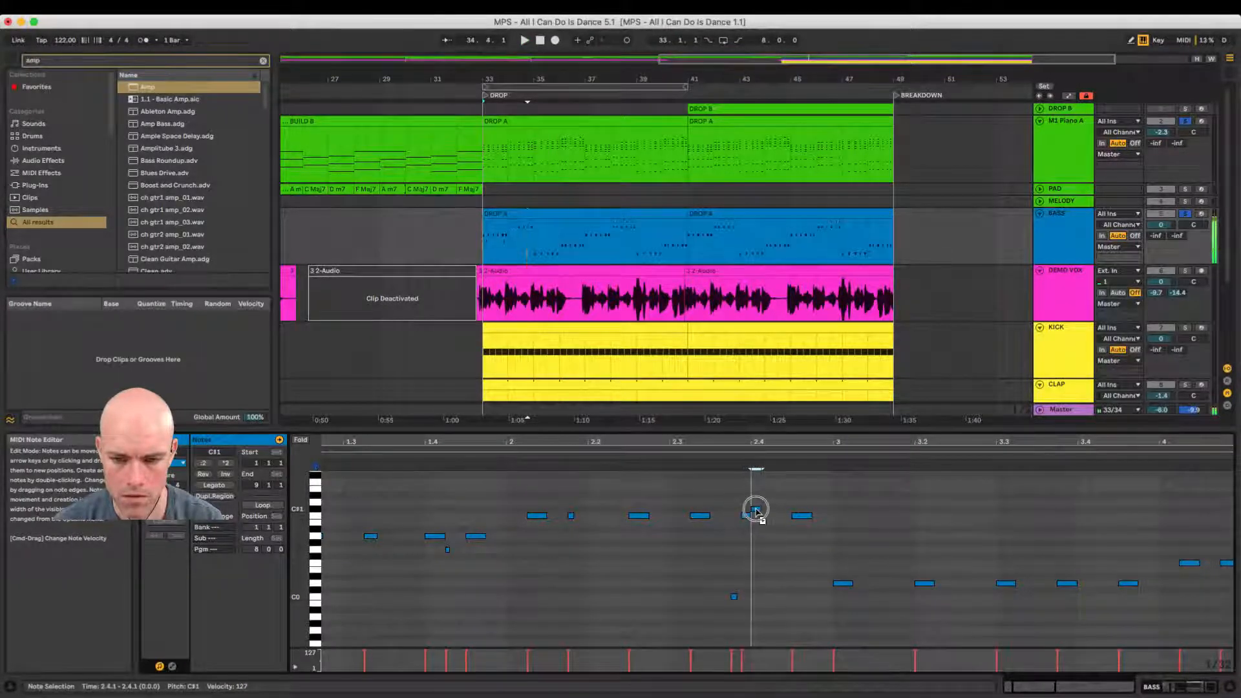
pyautogui.doubleClick(757, 502)
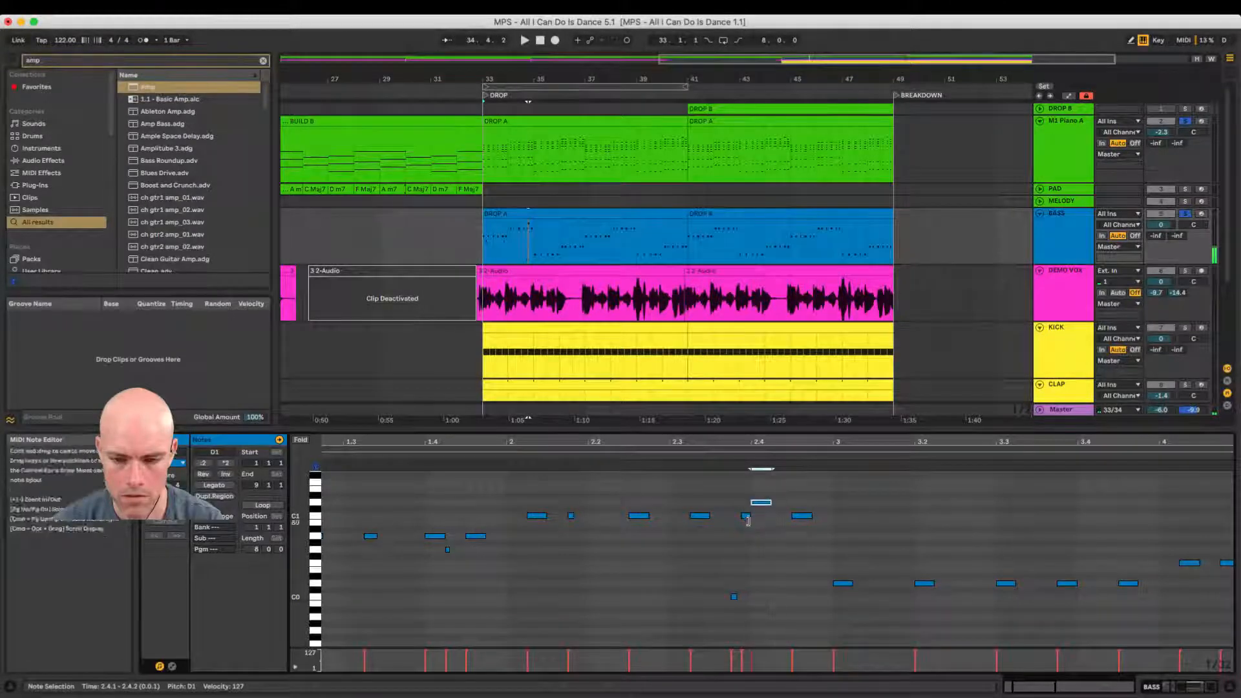
pyautogui.click(754, 515)
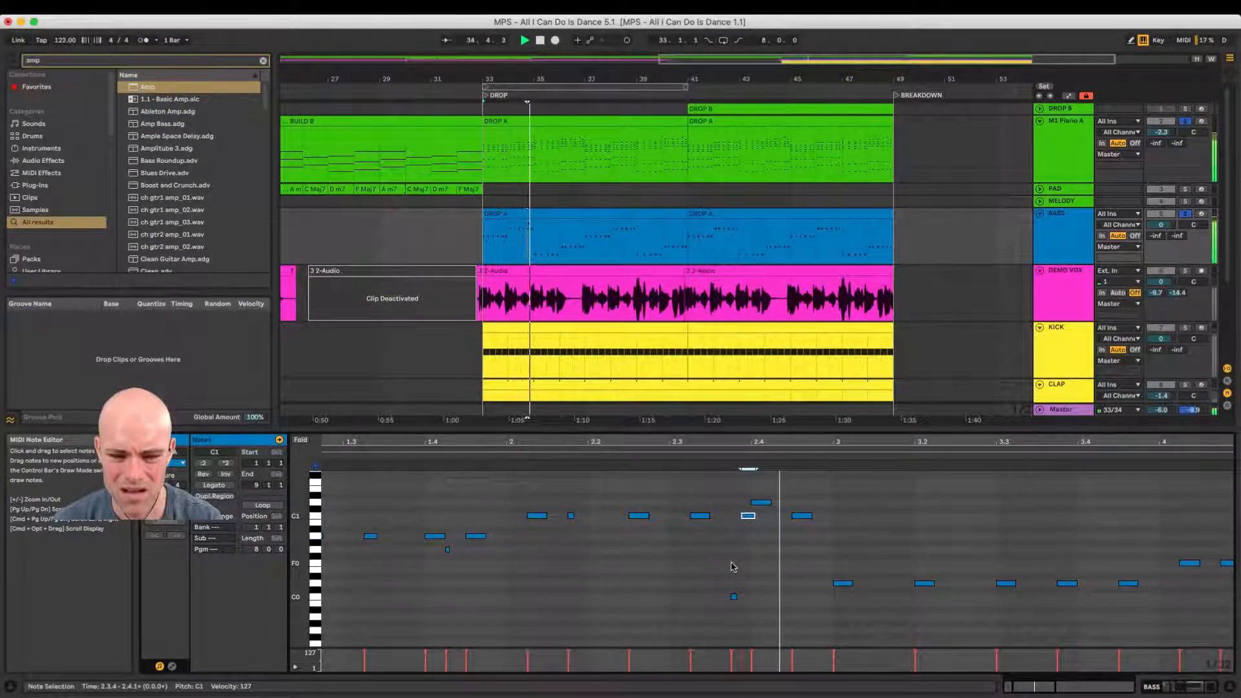
pyautogui.click(748, 516)
pyautogui.press('space')
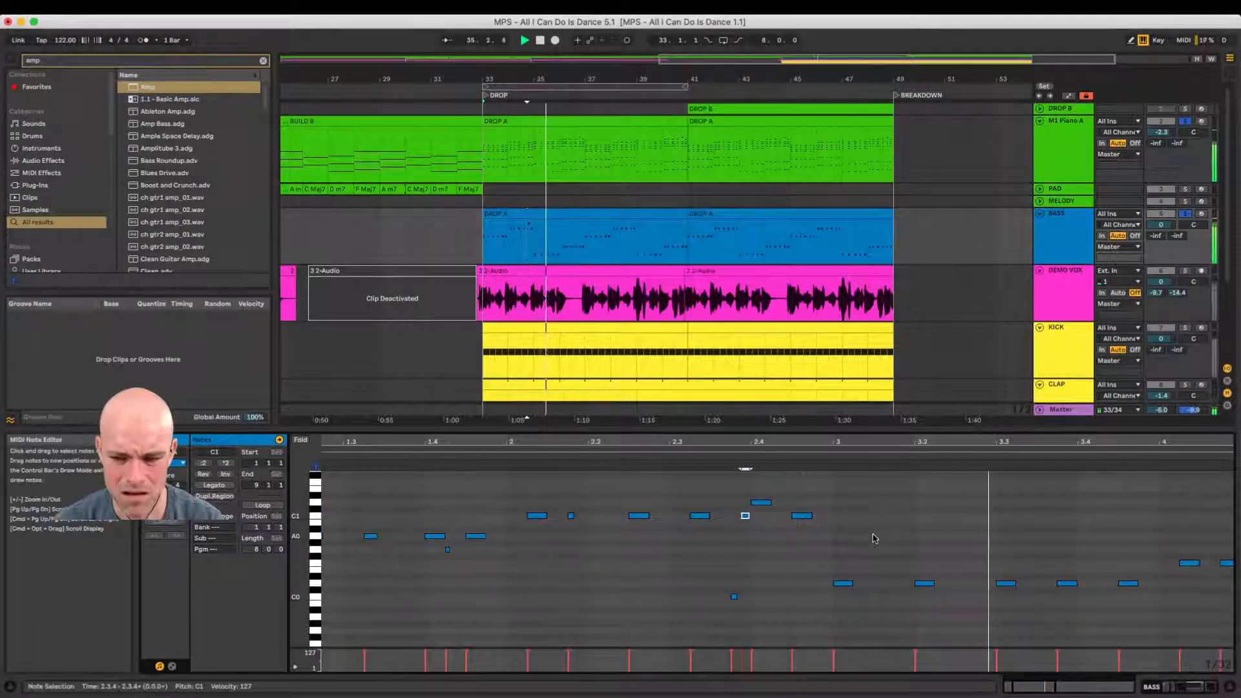
# Step: Add a short D0 note at 3.3.3 in the bass clip and play the line from the start of the drop
pyautogui.hscroll(4, 873, 537)
pyautogui.press('space')
pyautogui.click(854, 585)
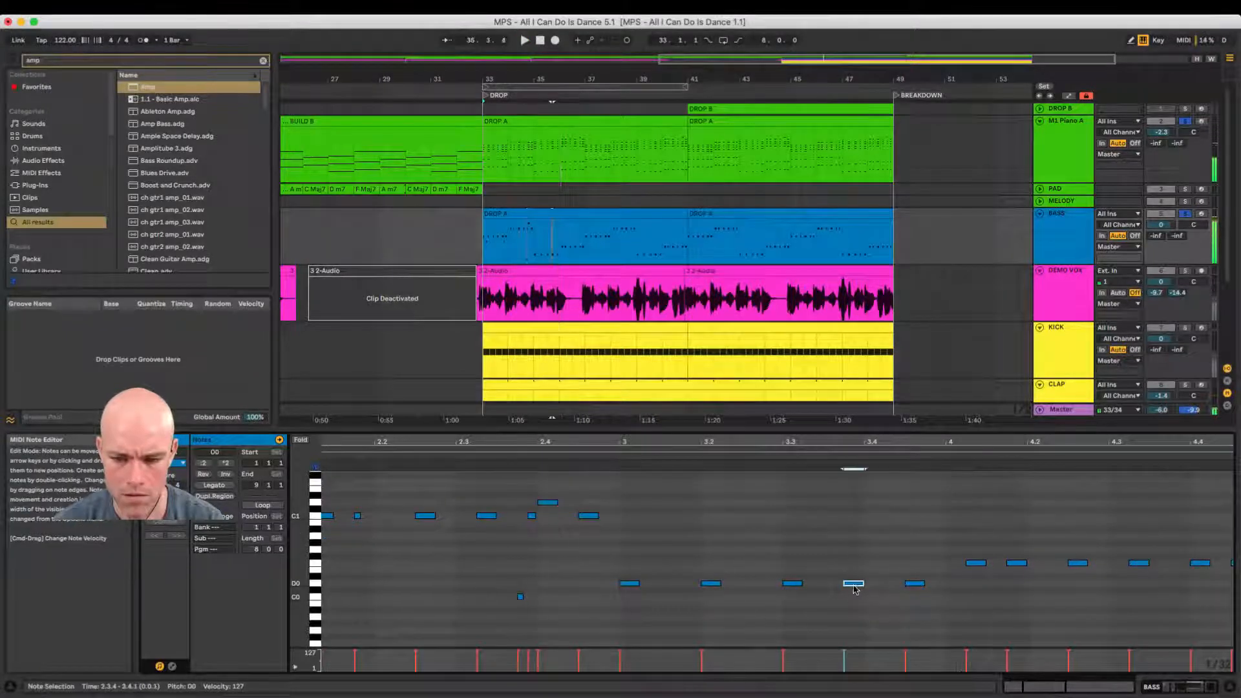
pyautogui.click(828, 584)
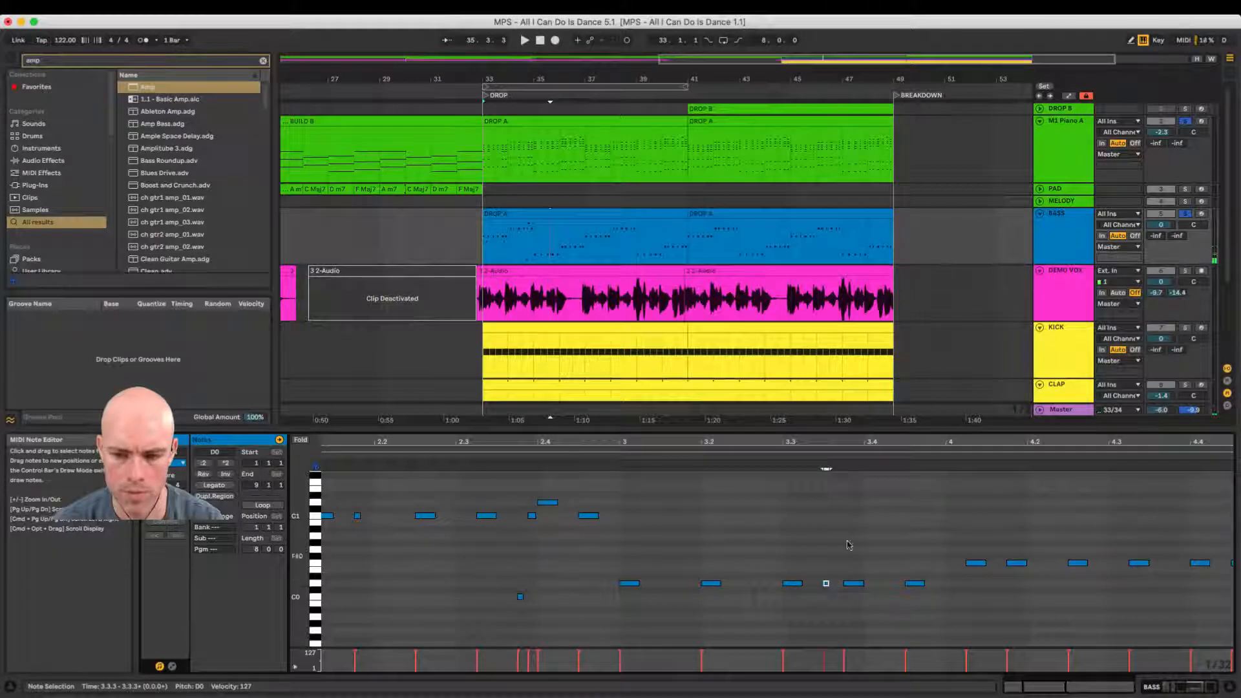
pyautogui.moveTo(851, 443); pyautogui.dragTo(790, 443)
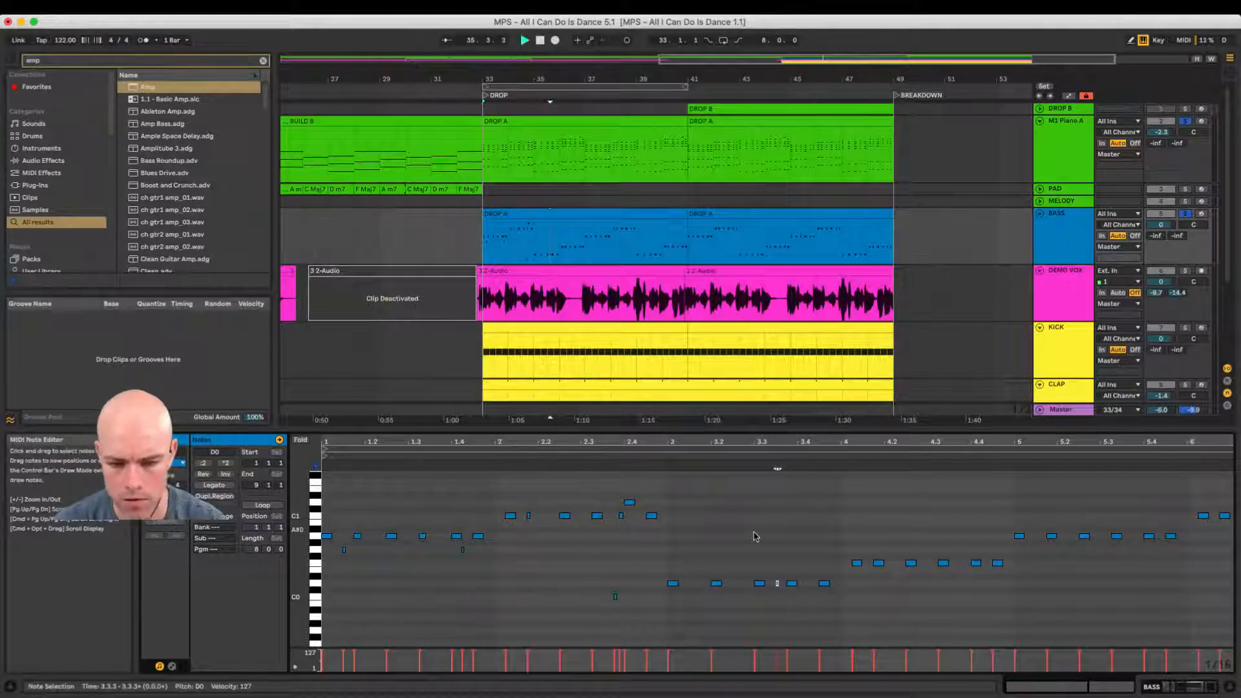
pyautogui.press('space')
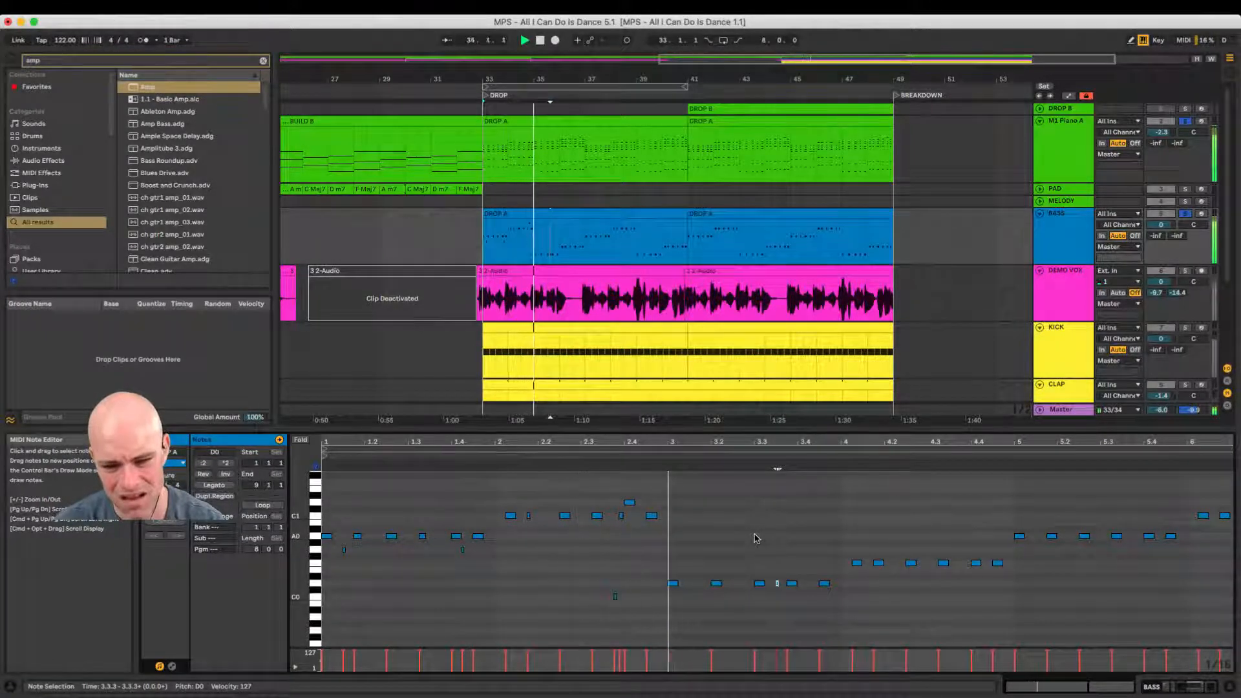
pyautogui.press('space')
# Step: Delete the C0 note at 2.3.4 and move the short C1 note before the D1 slightly earlier, to 2.3.4
pyautogui.click(614, 596)
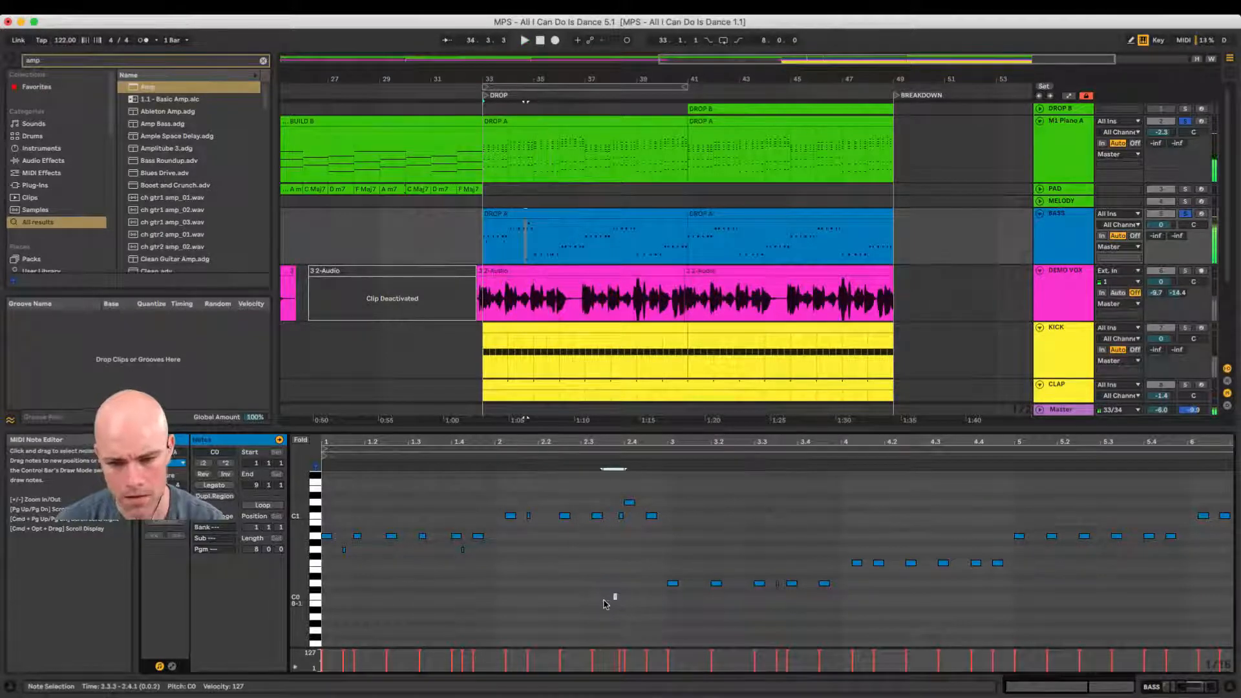
pyautogui.press('Delete')
pyautogui.click(604, 604)
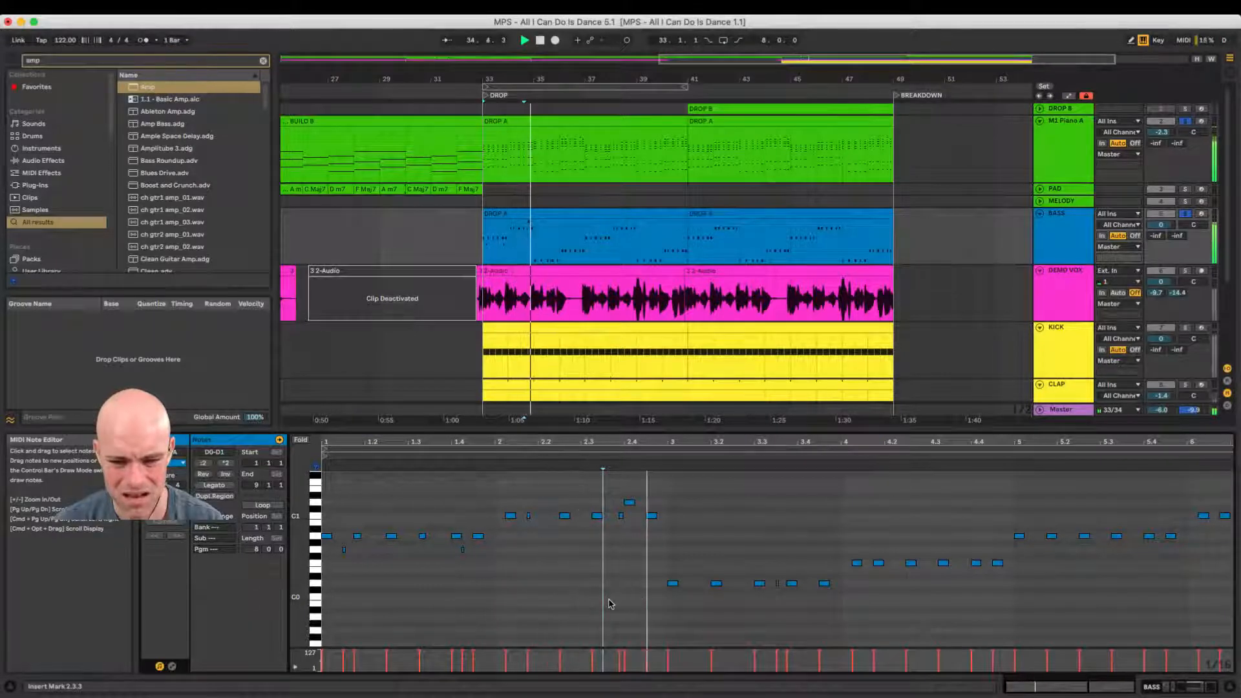
pyautogui.click(620, 516)
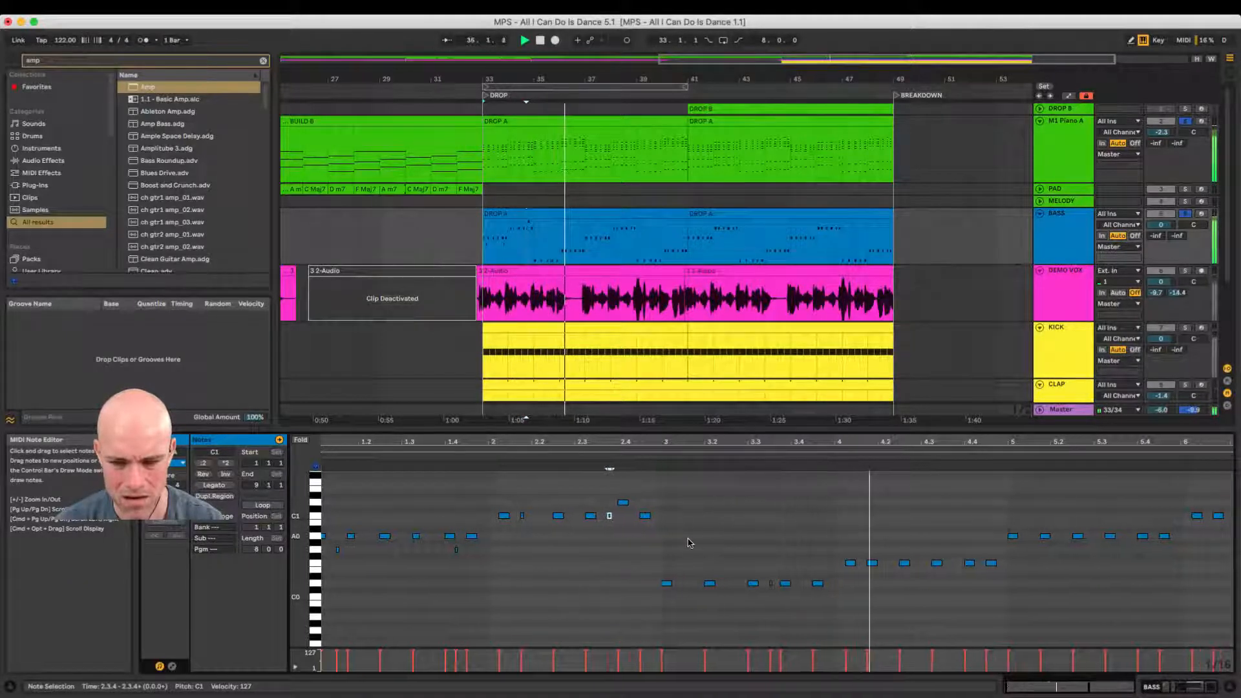
# Step: Add a short F0 note at 4.3.4 between the fourth bar's F0 notes in the bass clip
pyautogui.doubleClick(771, 563)
pyautogui.press('space')
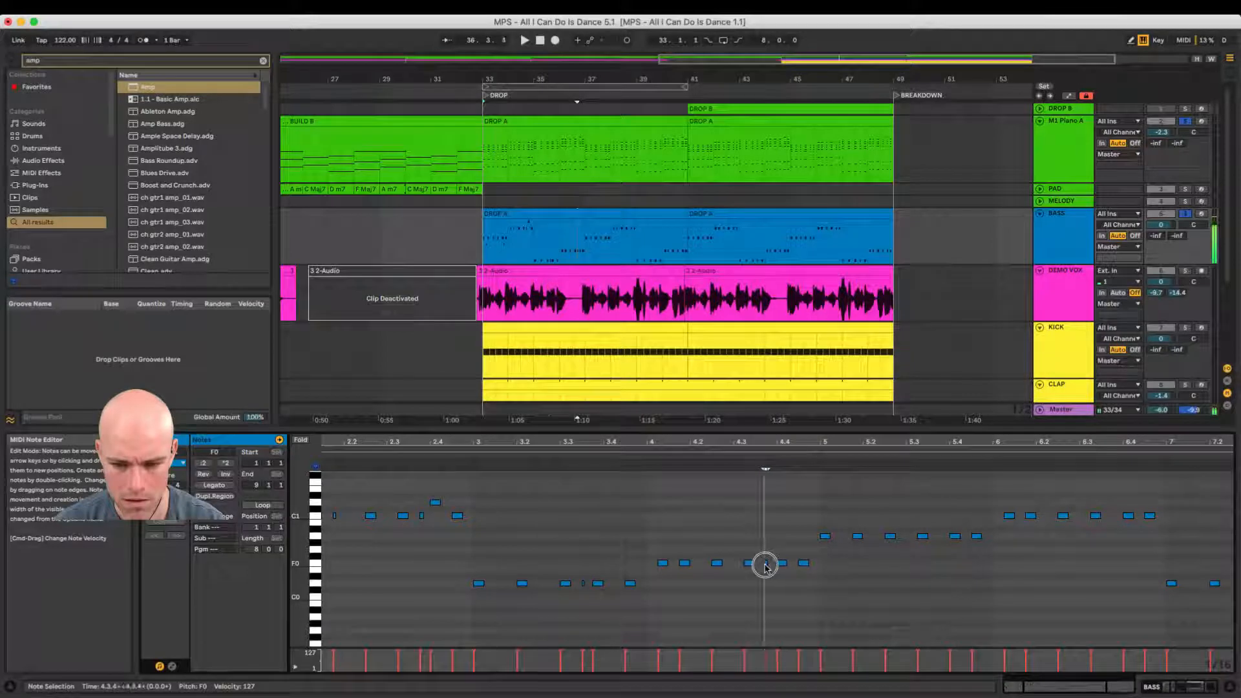
# Step: Delete the short F0 note at 4.3.4 from the bass clip and play the passage
pyautogui.press('space')
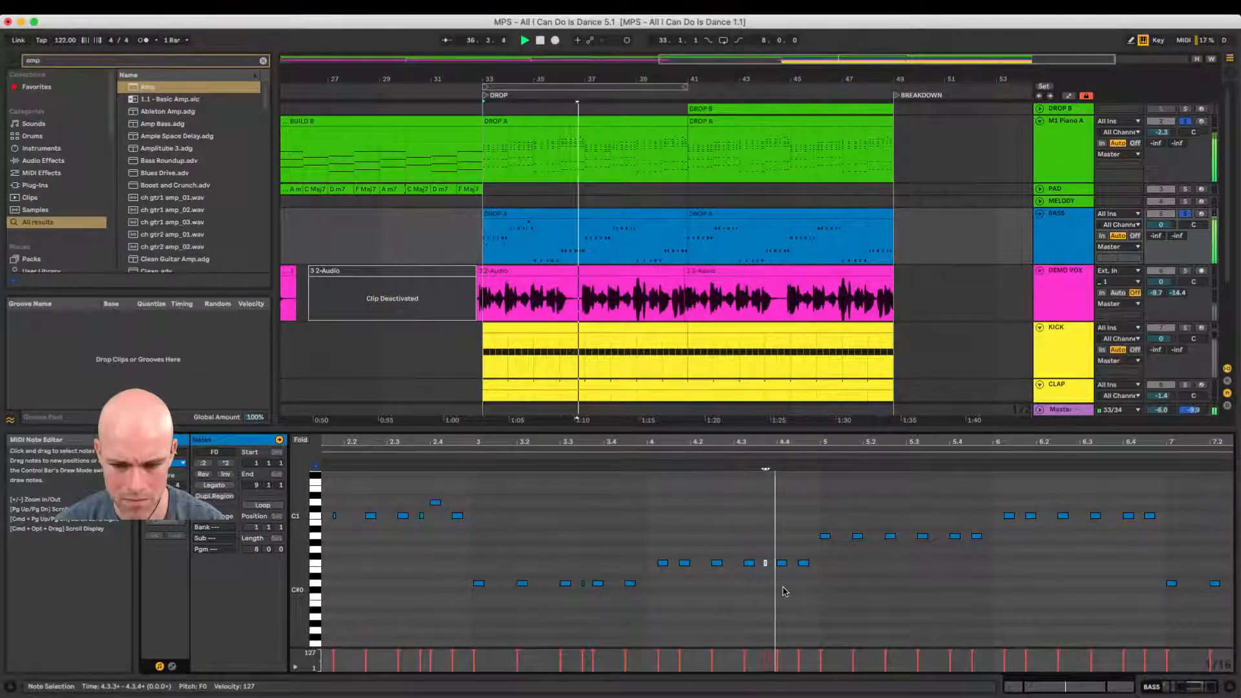
pyautogui.press('space')
pyautogui.moveTo(772, 560); pyautogui.dragTo(759, 563)
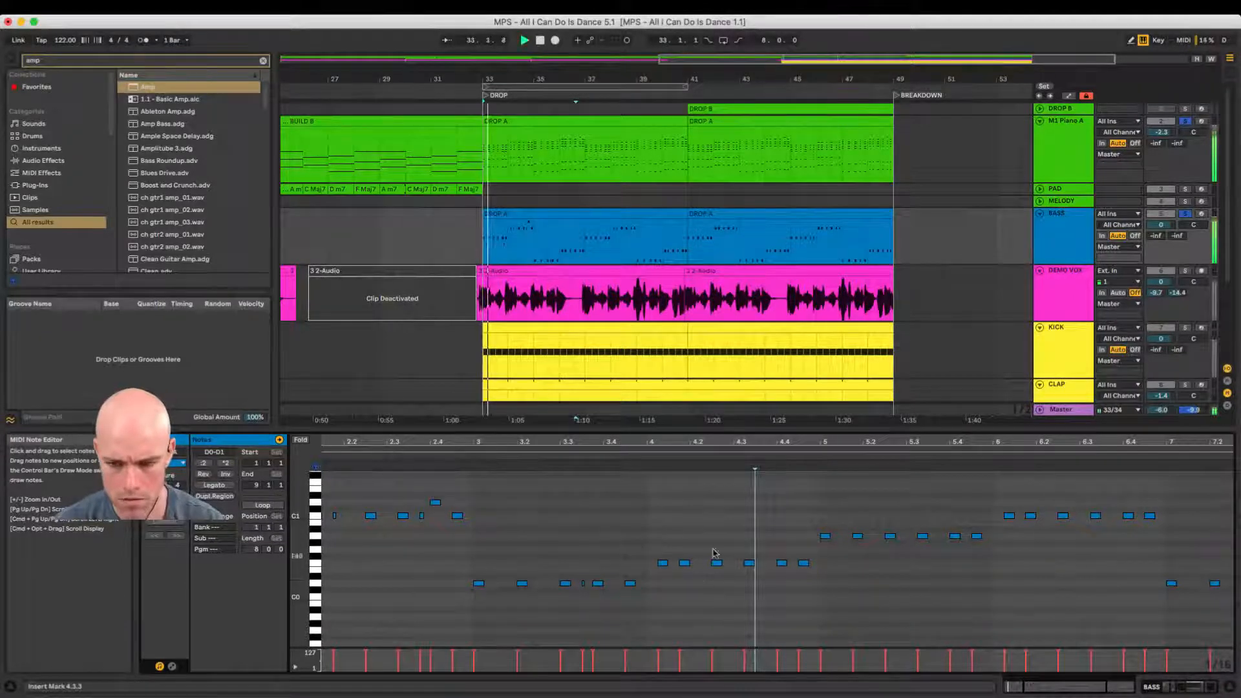
pyautogui.moveTo(778, 441); pyautogui.dragTo(750, 444)
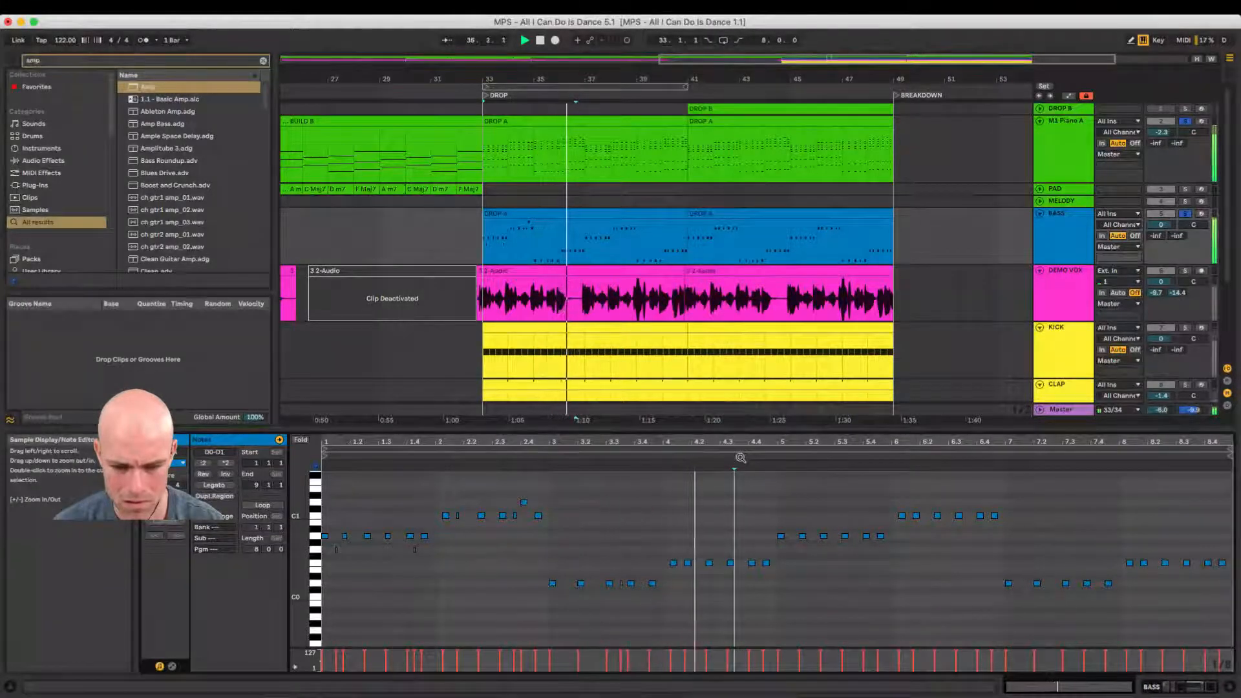
pyautogui.moveTo(763, 442); pyautogui.dragTo(757, 475)
pyautogui.press('space')
# Step: Lower the F0 bass note at 4.4.1 to D#0, raise the one at 4.4.3 to G0, and play the line
pyautogui.click(618, 564)
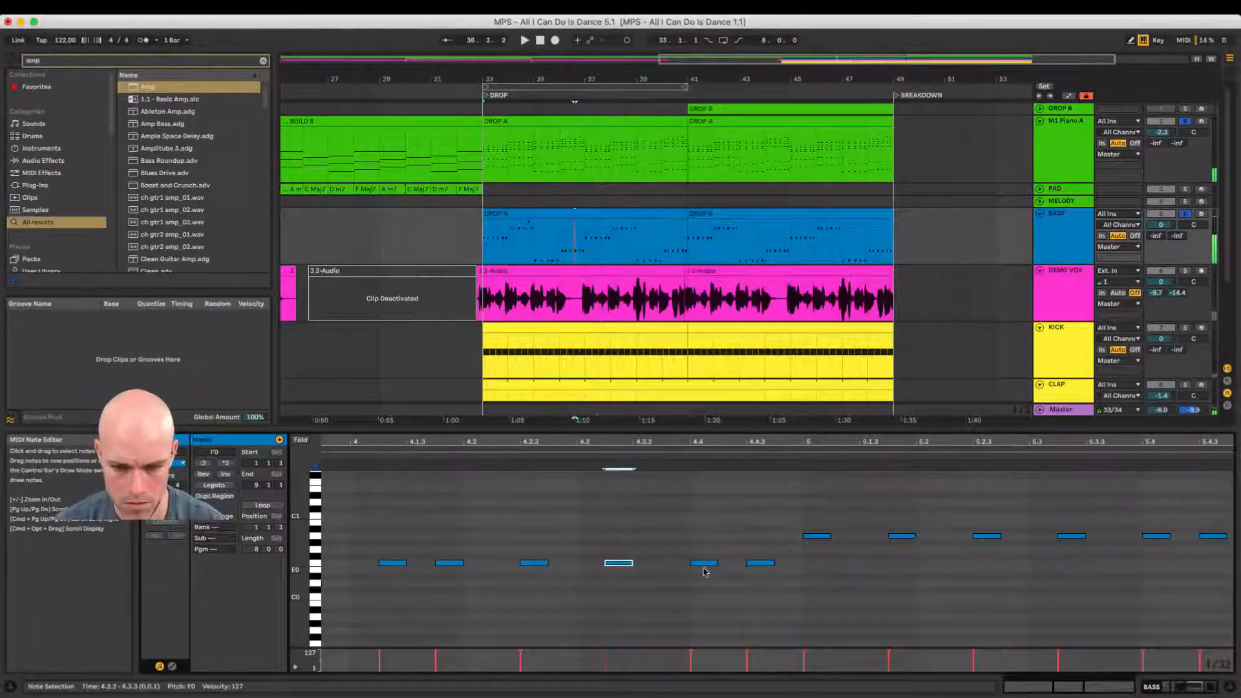
pyautogui.moveTo(704, 567); pyautogui.dragTo(703, 576)
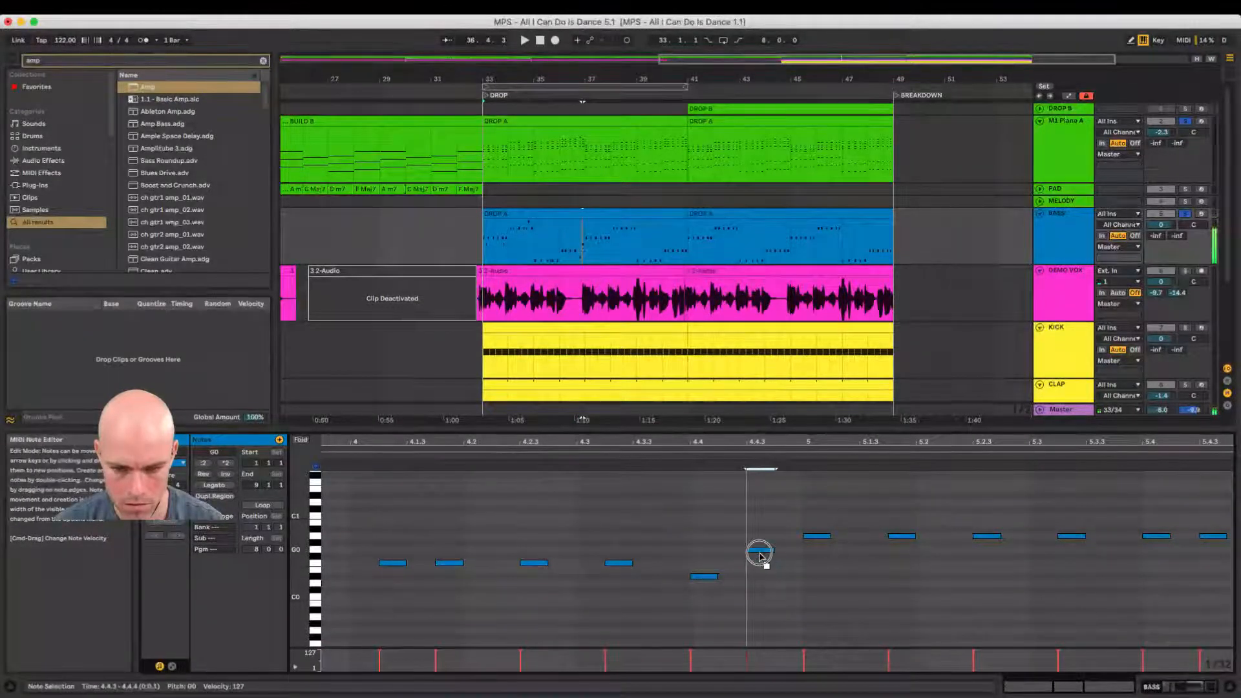
pyautogui.moveTo(757, 439); pyautogui.dragTo(762, 440)
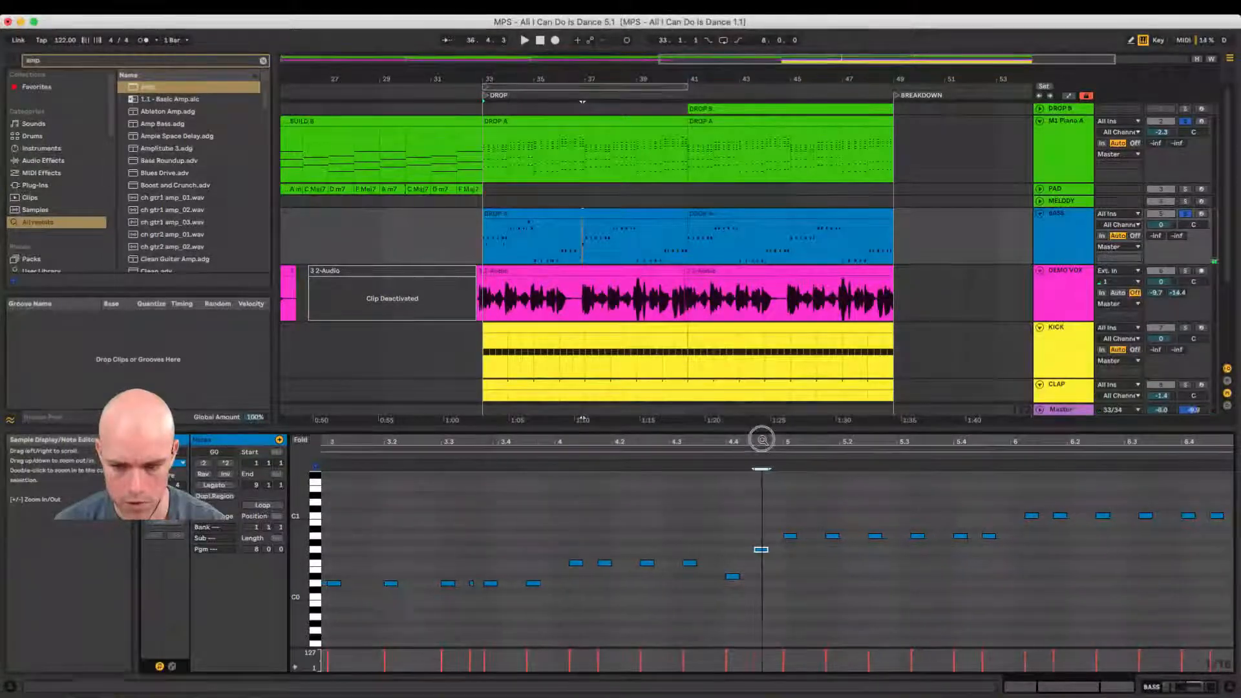
pyautogui.press('space')
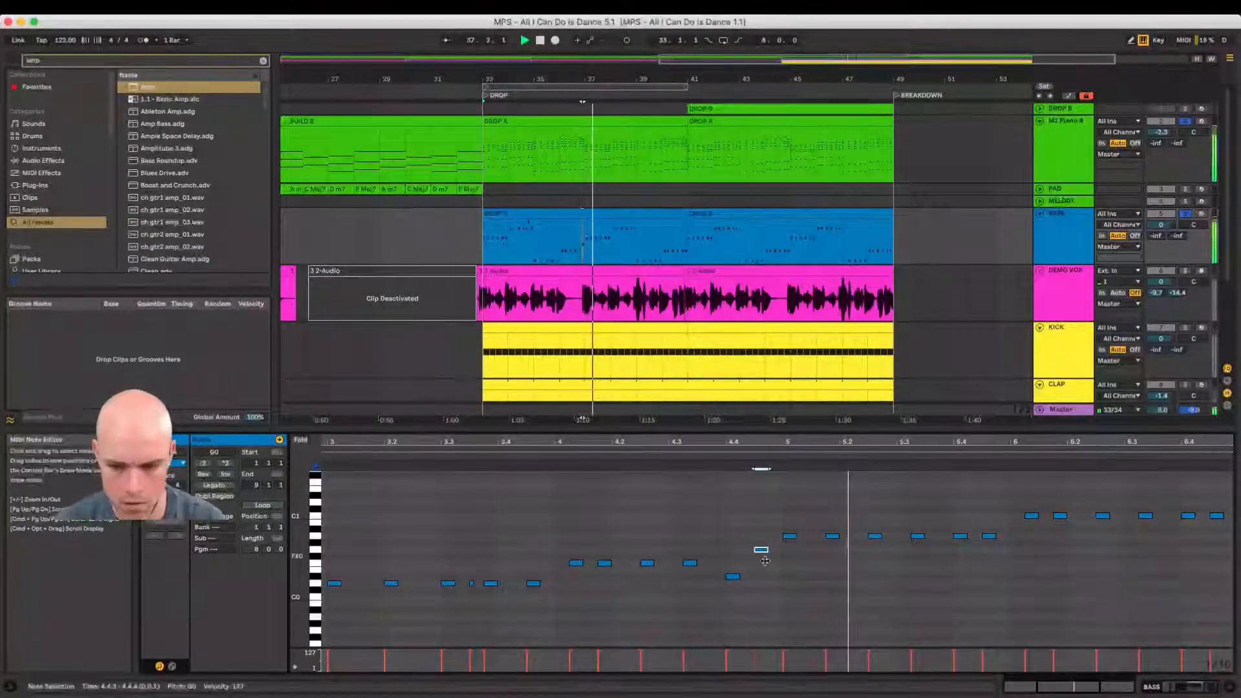
pyautogui.press('space')
# Step: Change the bass note at 4.4.1 to E0 and play the drop from its start
pyautogui.click(733, 576)
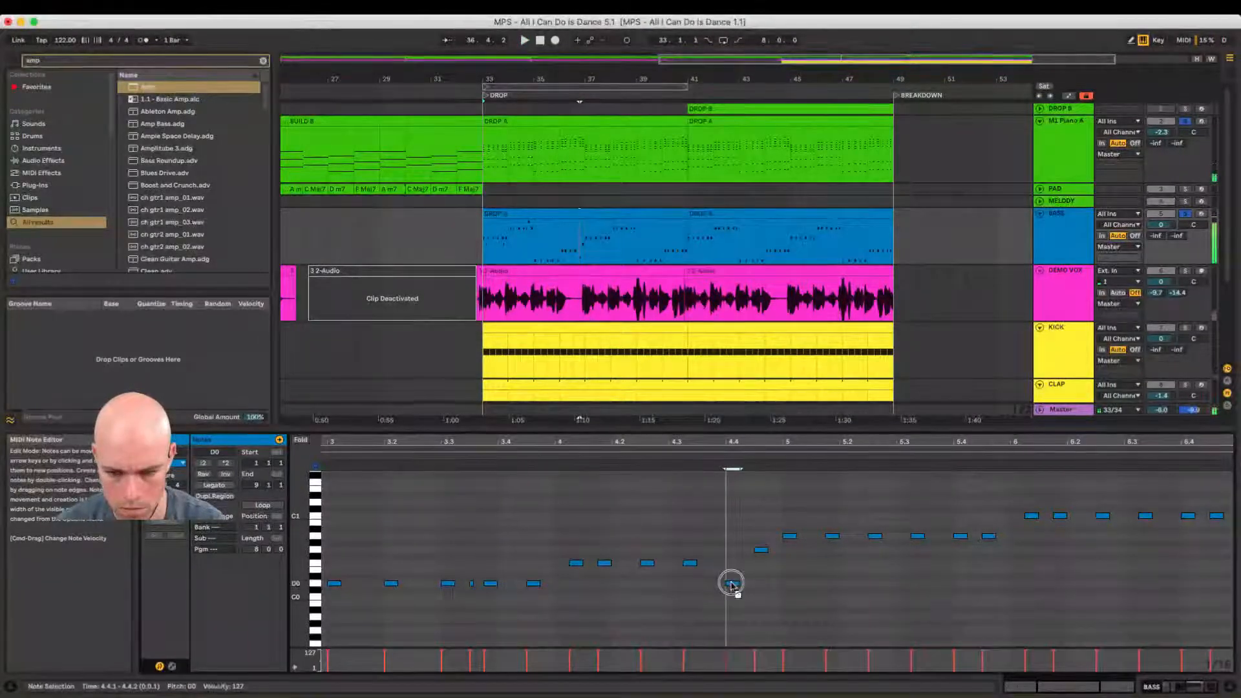
pyautogui.hotkey('shift', 'Up')
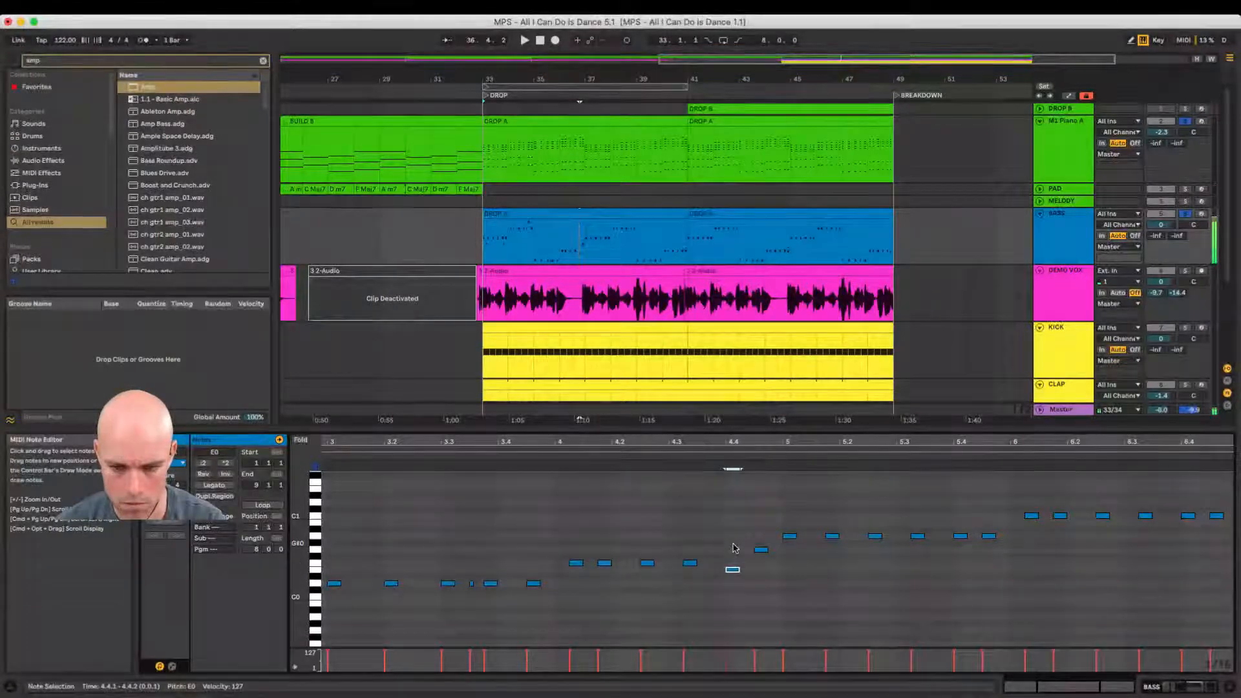
pyautogui.click(761, 550)
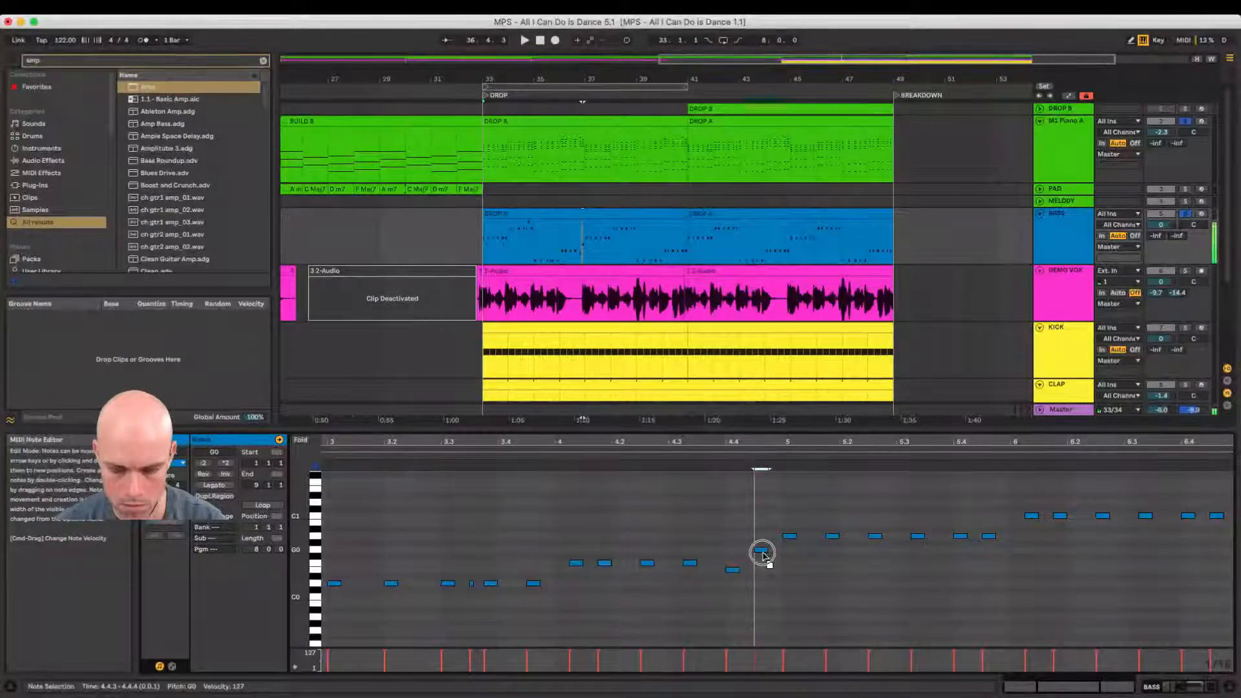
pyautogui.press('space')
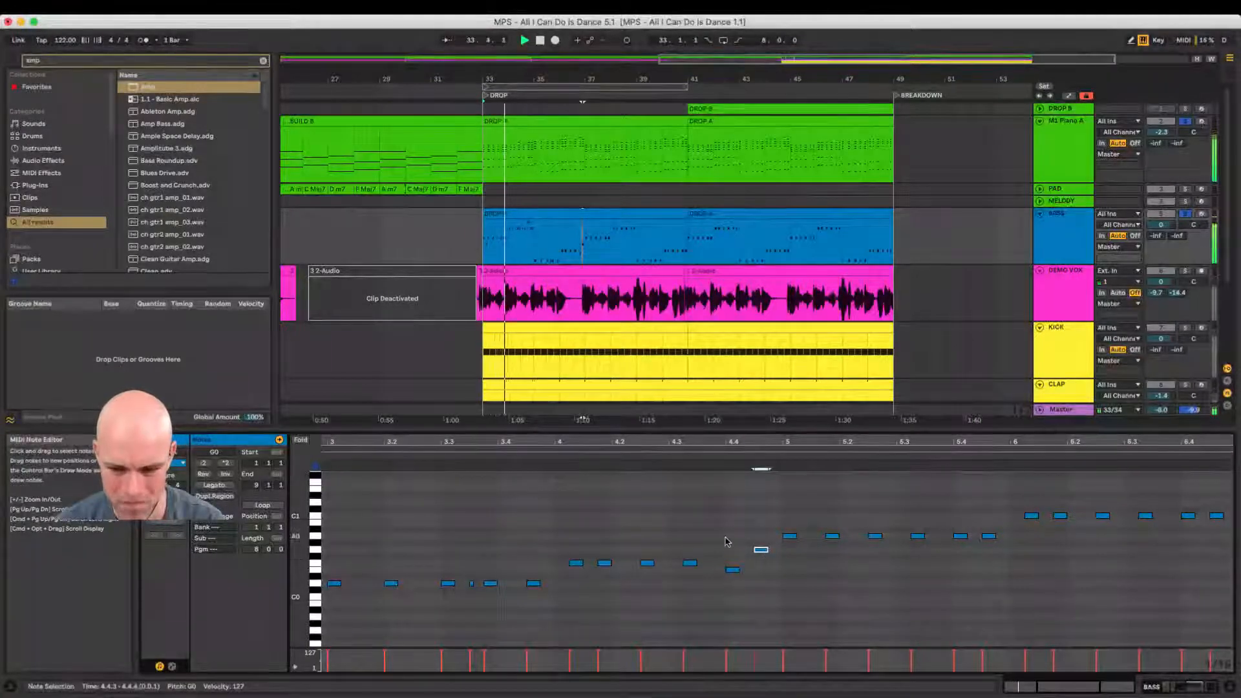
# Step: Raise the bass notes at 4.4.1 and 4.4.3 one octave, to E1 and G1
pyautogui.moveTo(725, 536); pyautogui.dragTo(765, 587)
pyautogui.hotkey('shift', 'Up')
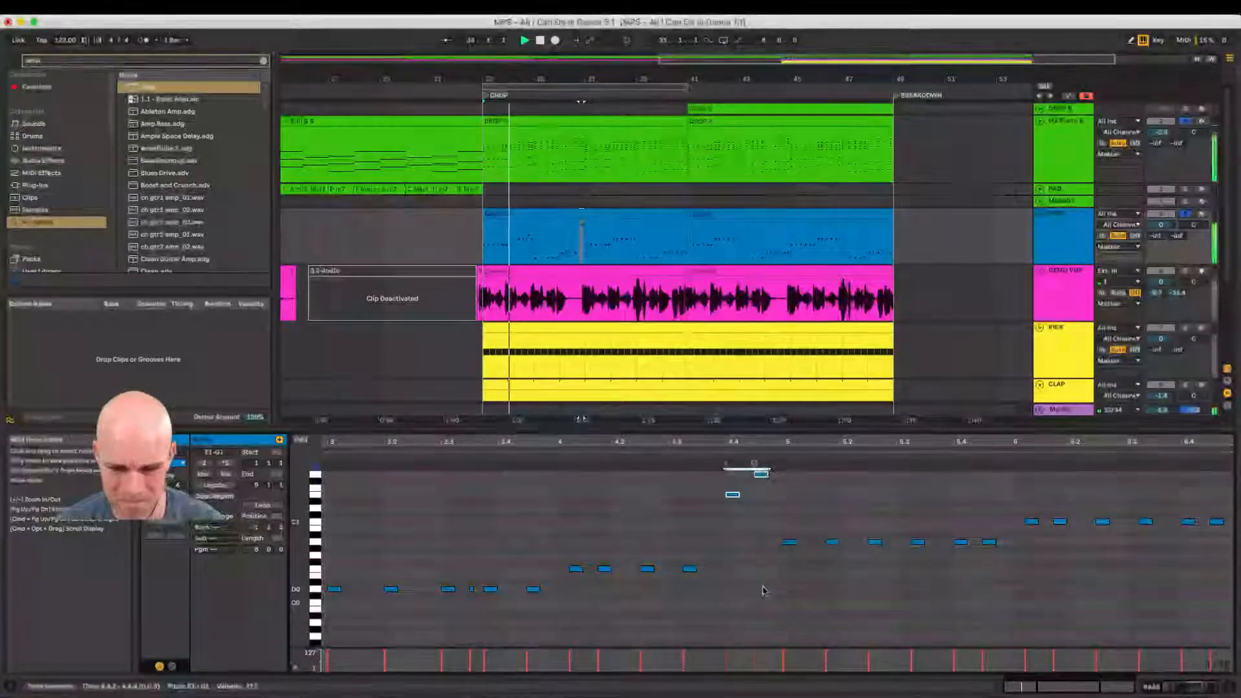
pyautogui.moveTo(748, 440); pyautogui.dragTo(745, 437)
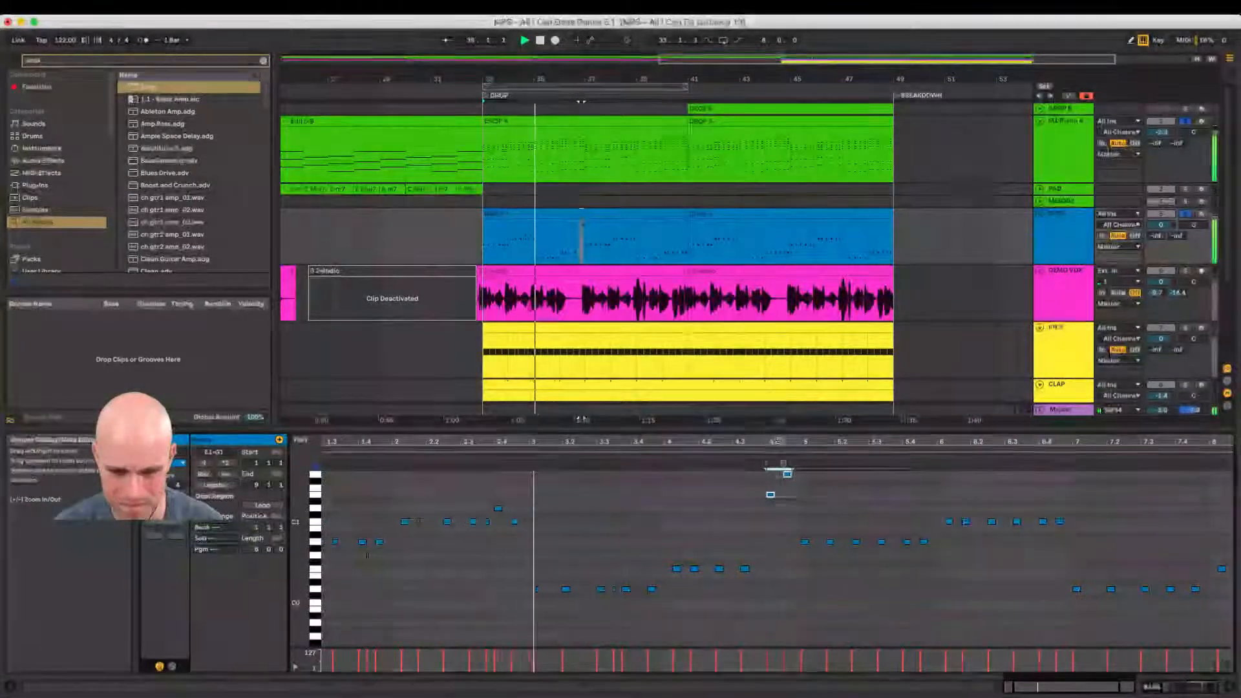
# Step: Try the bass note at 4.4.1 on D#1, return it to E1, and play the passage
pyautogui.click(769, 496)
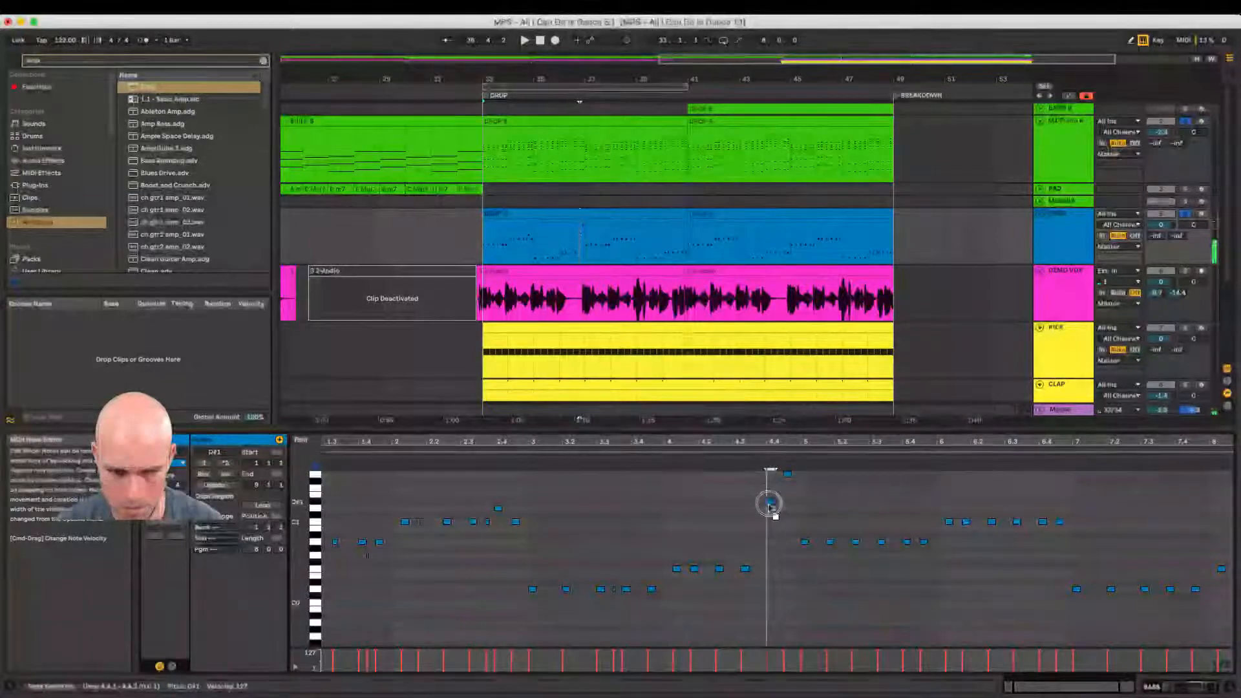
pyautogui.click(788, 475)
pyautogui.moveTo(787, 477)
pyautogui.mouseDown()
pyautogui.moveTo(786, 504)
pyautogui.moveTo(790, 479)
pyautogui.mouseUp()
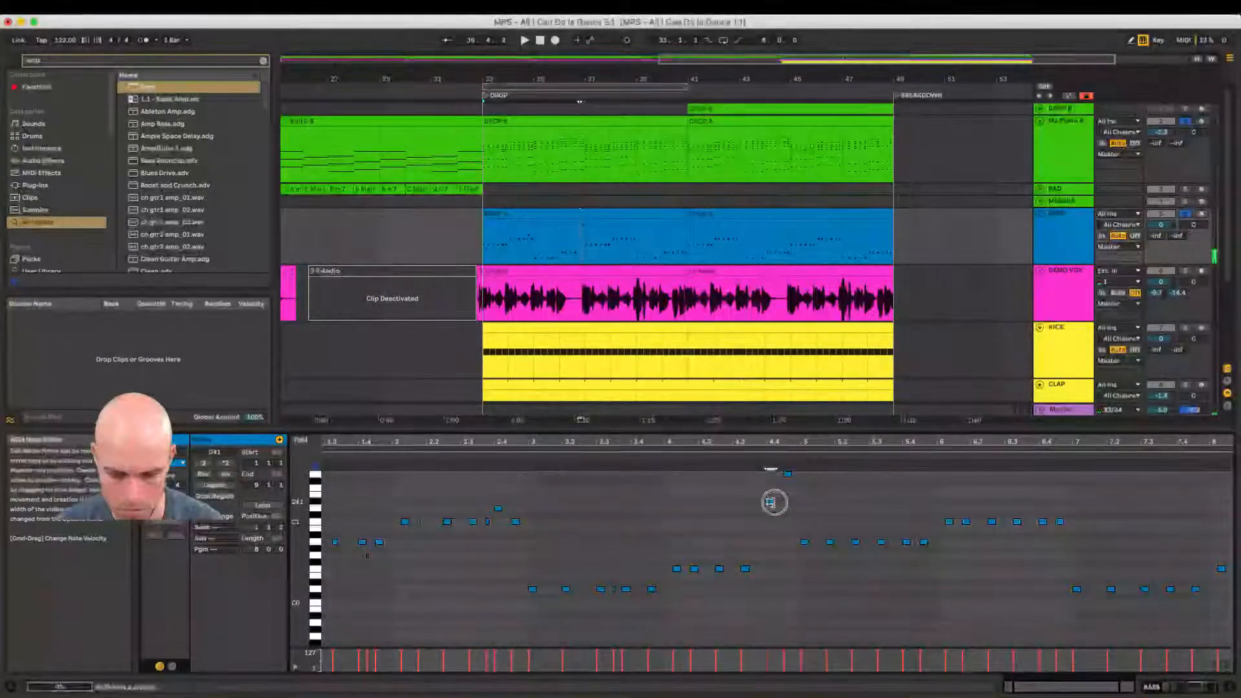
pyautogui.click(770, 501)
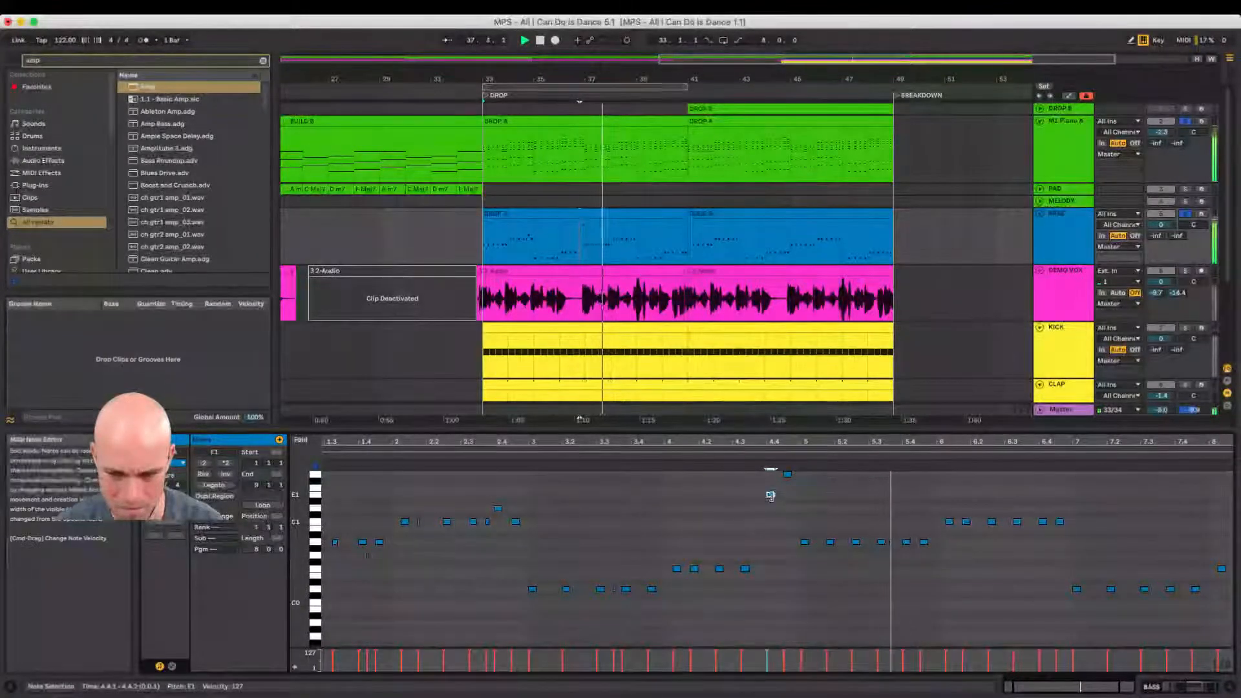
# Step: Shorten the E1 and G1 notes at the end of the fourth bar and play the line
pyautogui.moveTo(797, 475); pyautogui.dragTo(771, 503)
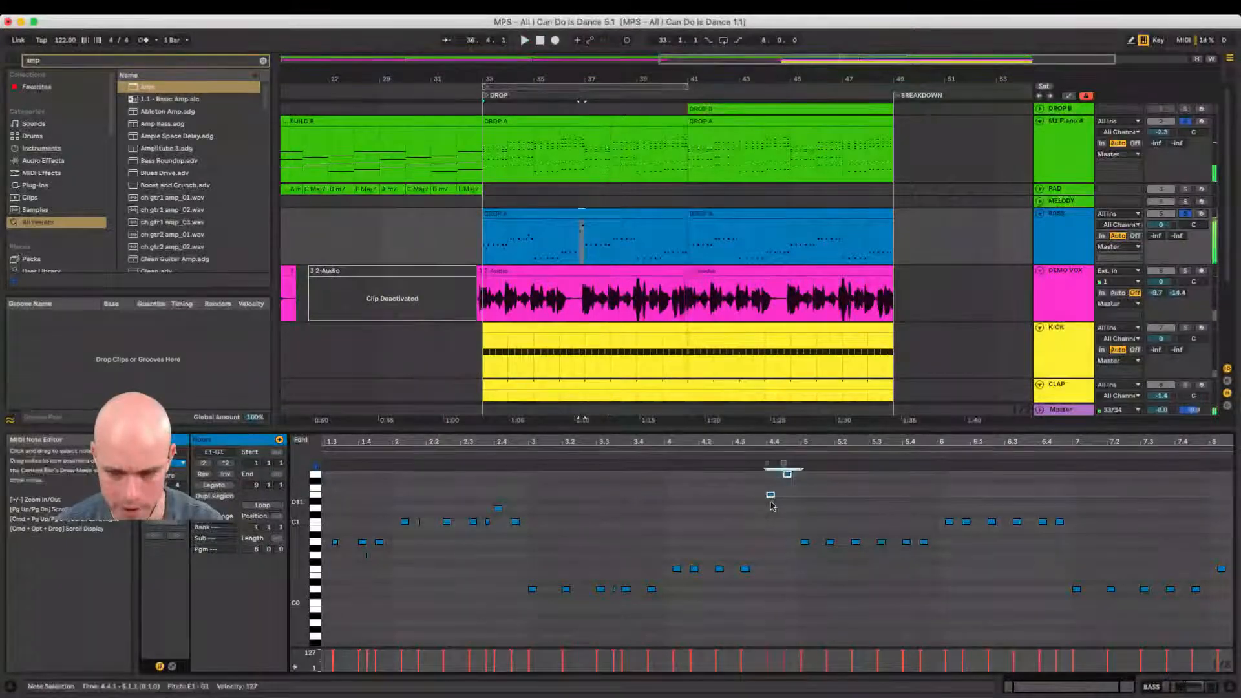
pyautogui.press('space')
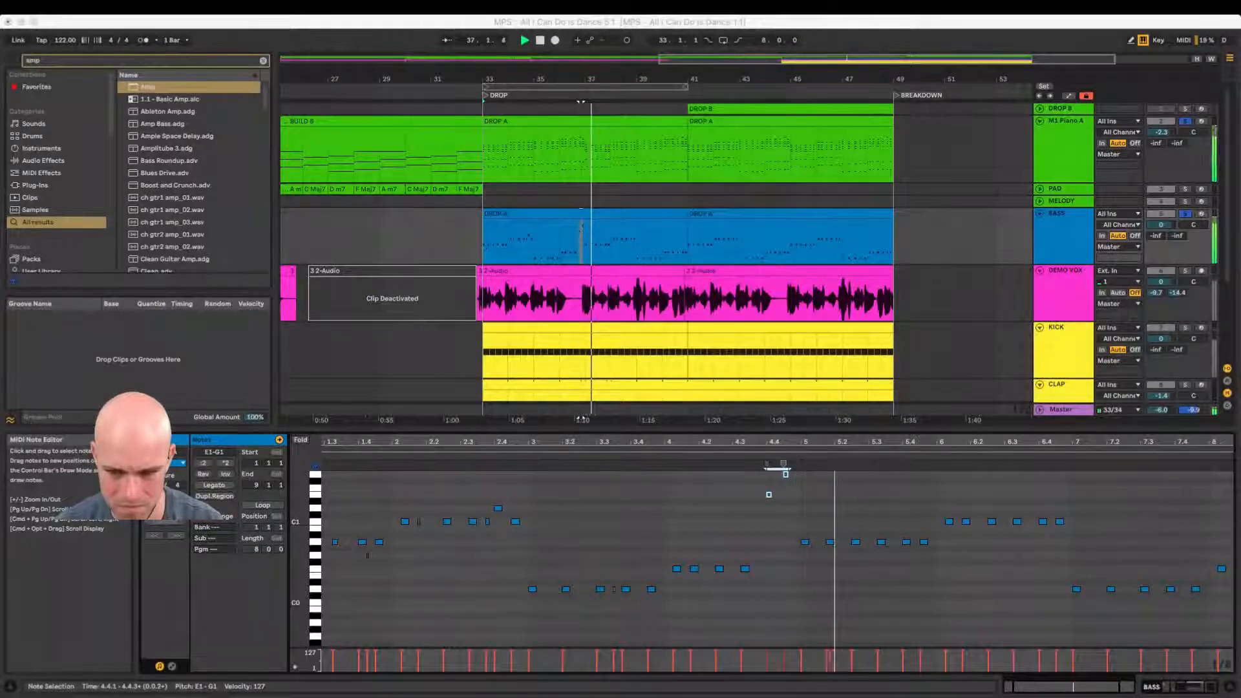
pyautogui.click(950, 490)
pyautogui.click(806, 518)
# Step: Move the F0 bass note at 4.3.2 up to E1, shorten it, and play the line
pyautogui.click(745, 569)
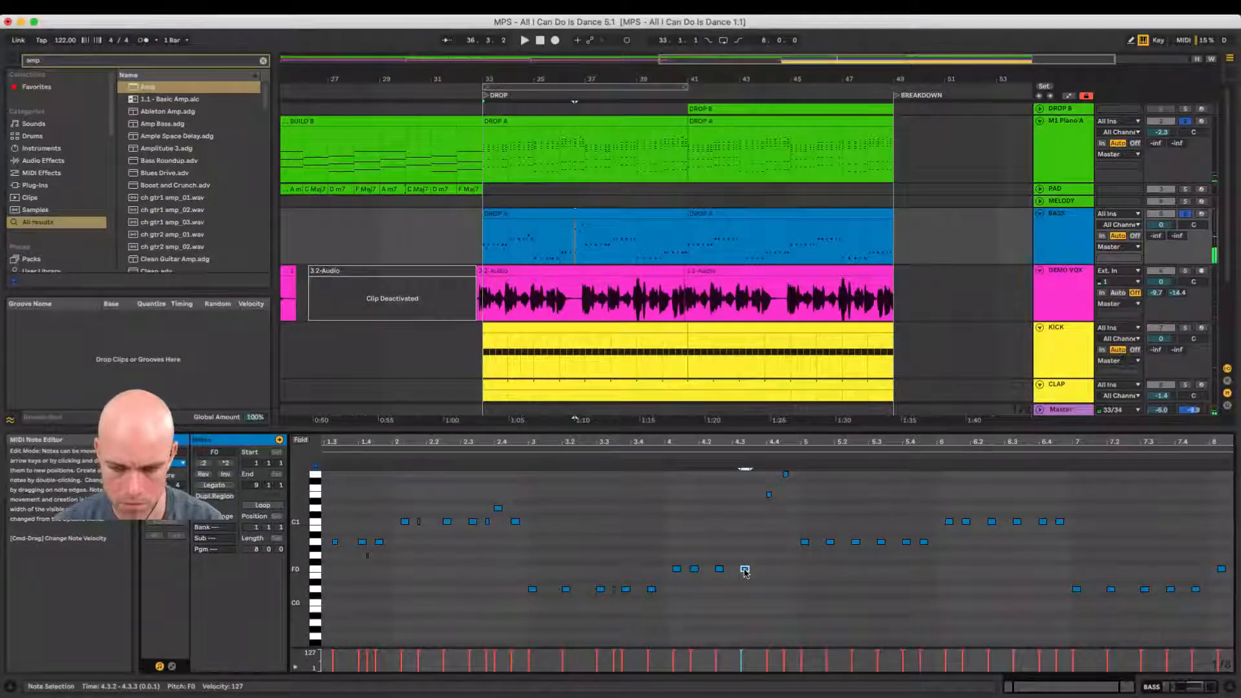
pyautogui.hotkey('shift', 'Up')
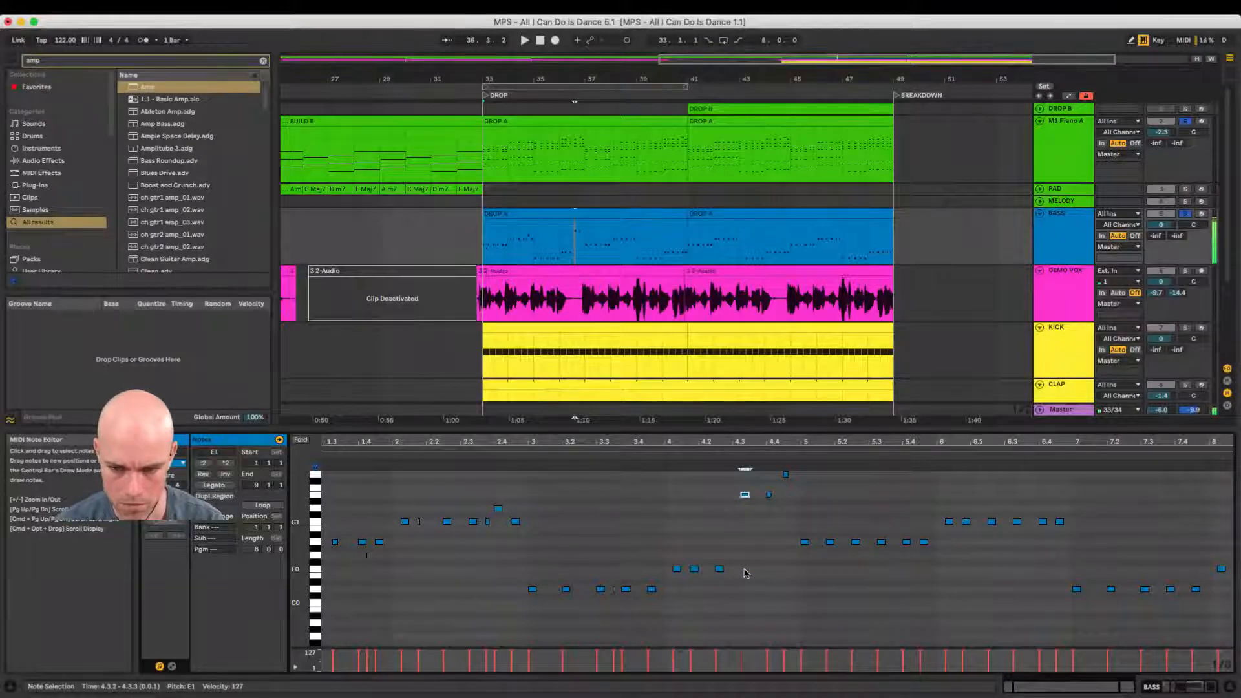
pyautogui.moveTo(748, 496); pyautogui.dragTo(747, 496)
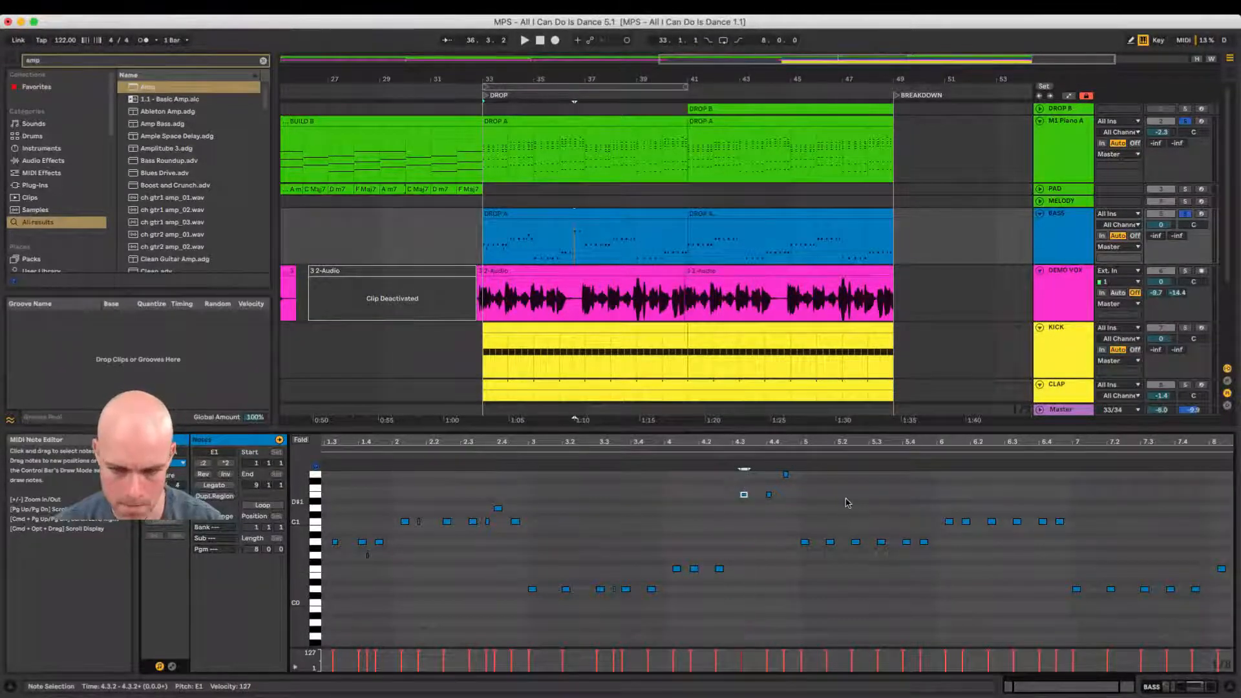
pyautogui.press('space')
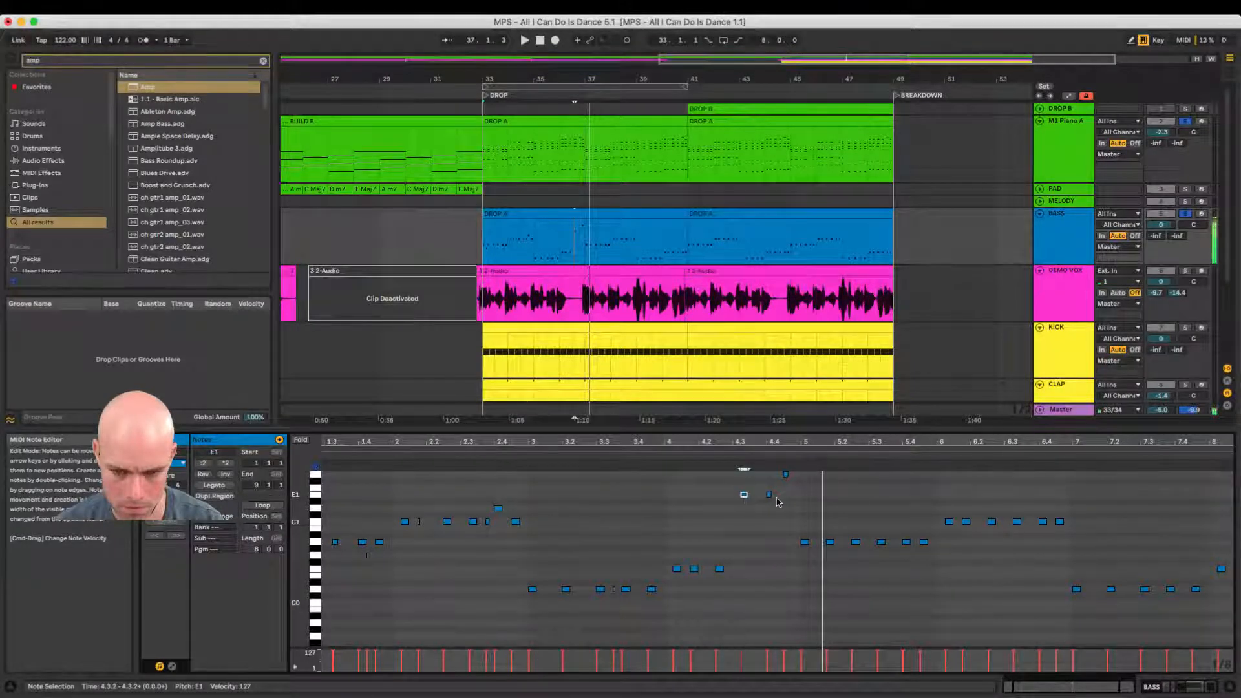
# Step: Raise the short bass note at 4.4.1 to G1 and the one at 4.4.3 to A1, shorten the latter, and play the line
pyautogui.click(768, 496)
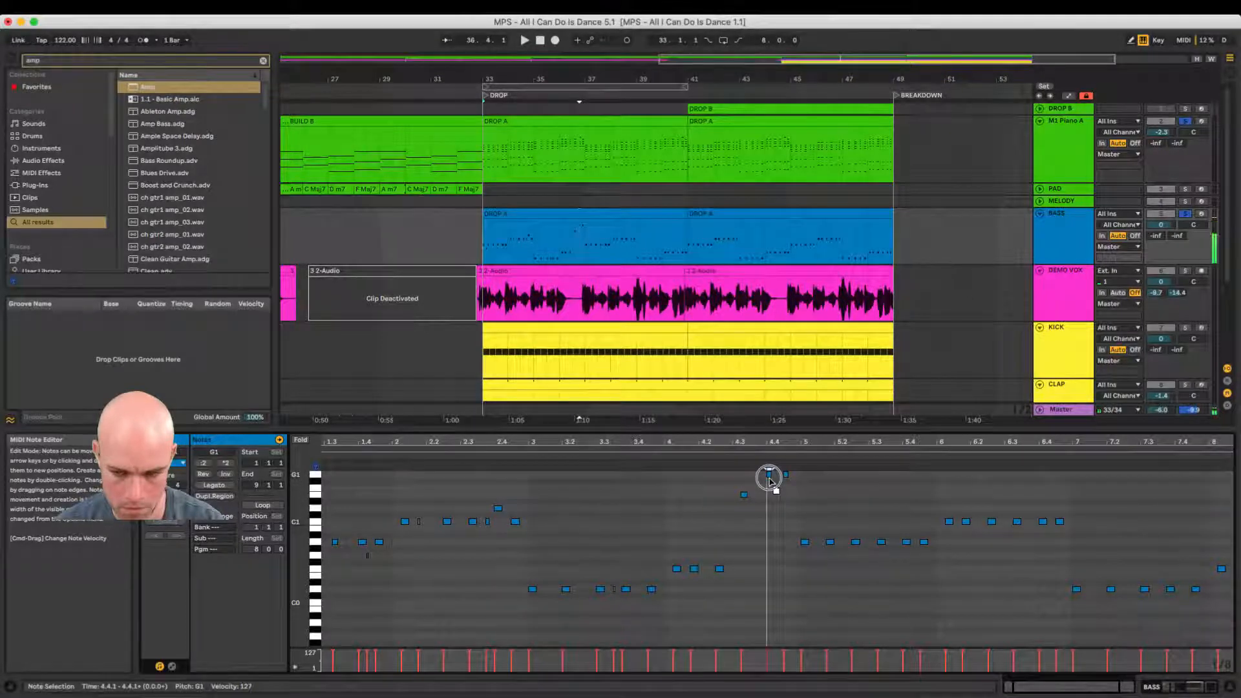
pyautogui.scroll(1, 773, 548)
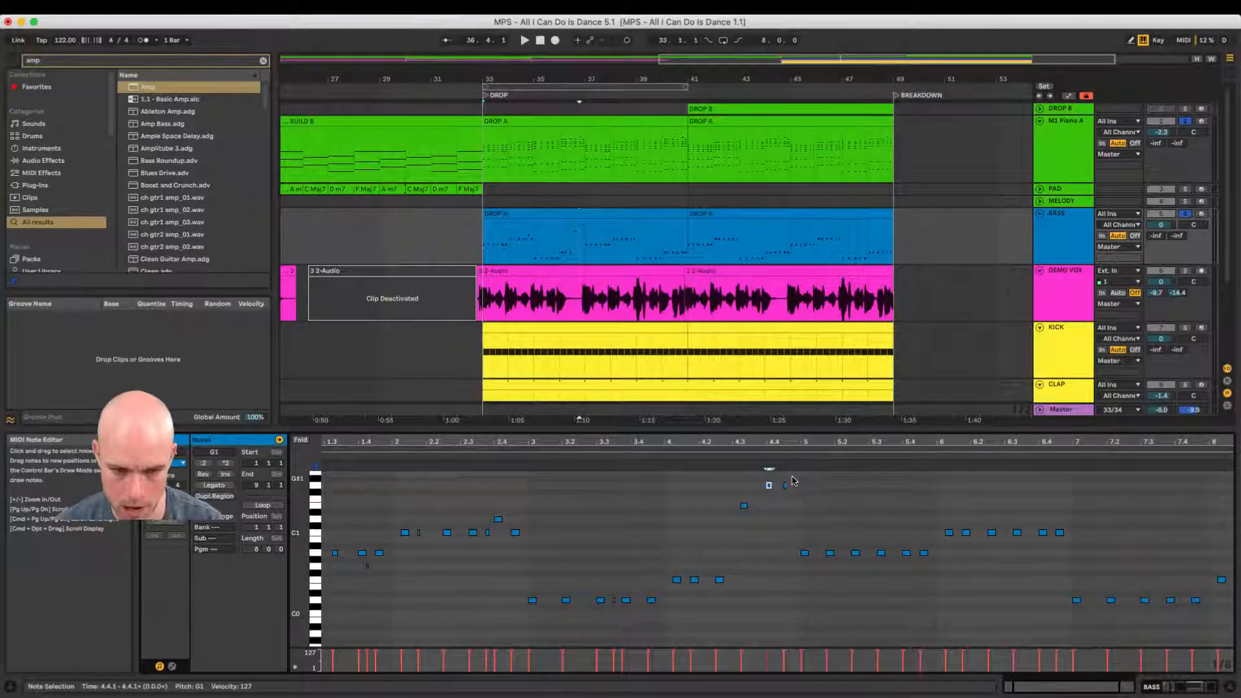
pyautogui.scroll(2, 785, 482)
pyautogui.click(786, 508)
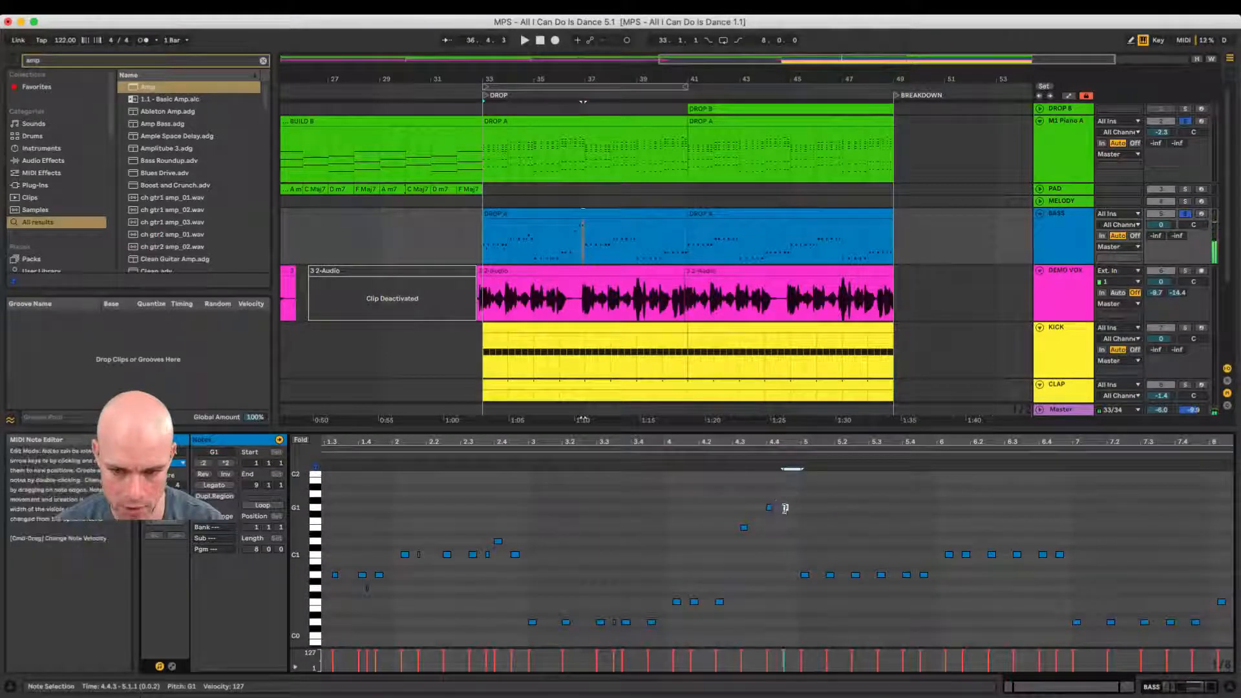
pyautogui.press('Up')
pyautogui.press('Up')
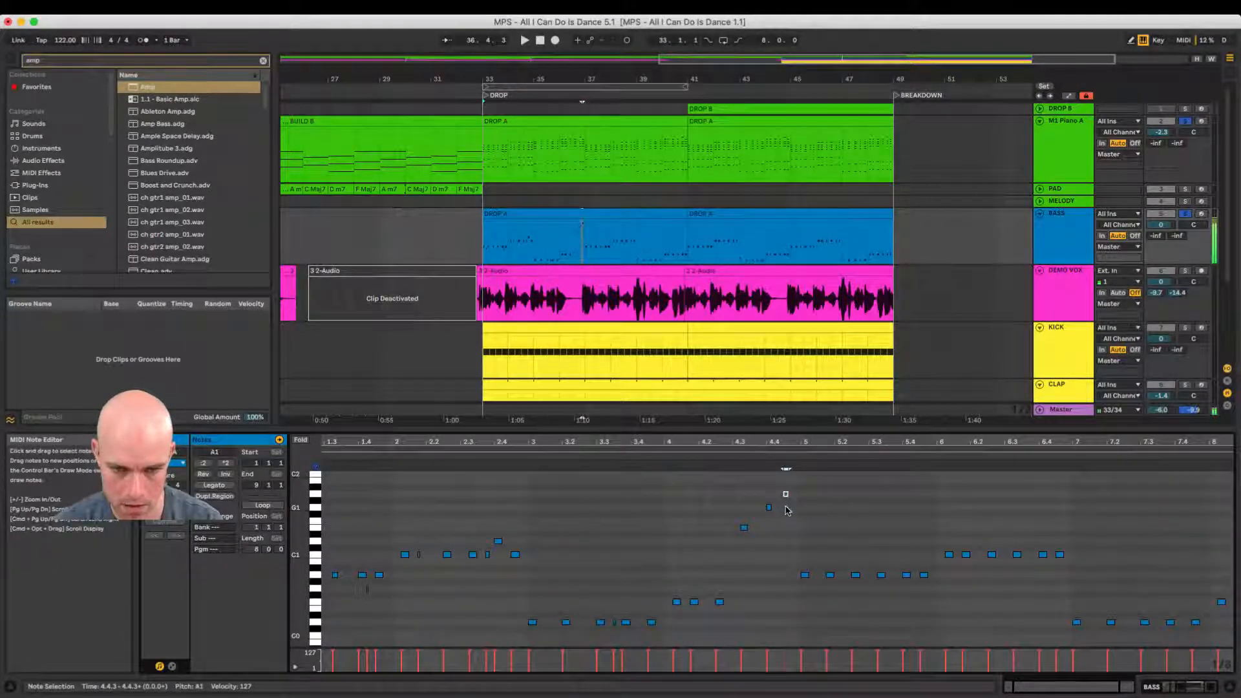
pyautogui.press('space')
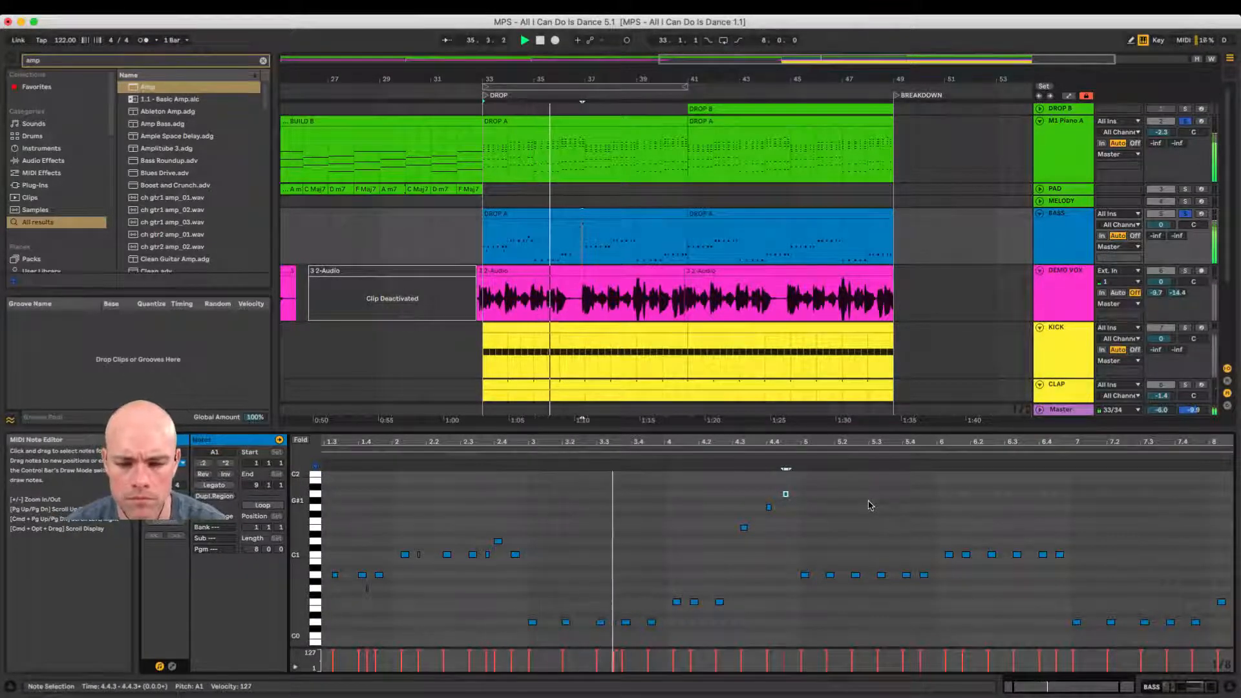
pyautogui.press('space')
# Step: Lower the short note at 4.3.2 to the bottom octave, trying E0 and D#0 in playback, and settle it on F0
pyautogui.click(744, 528)
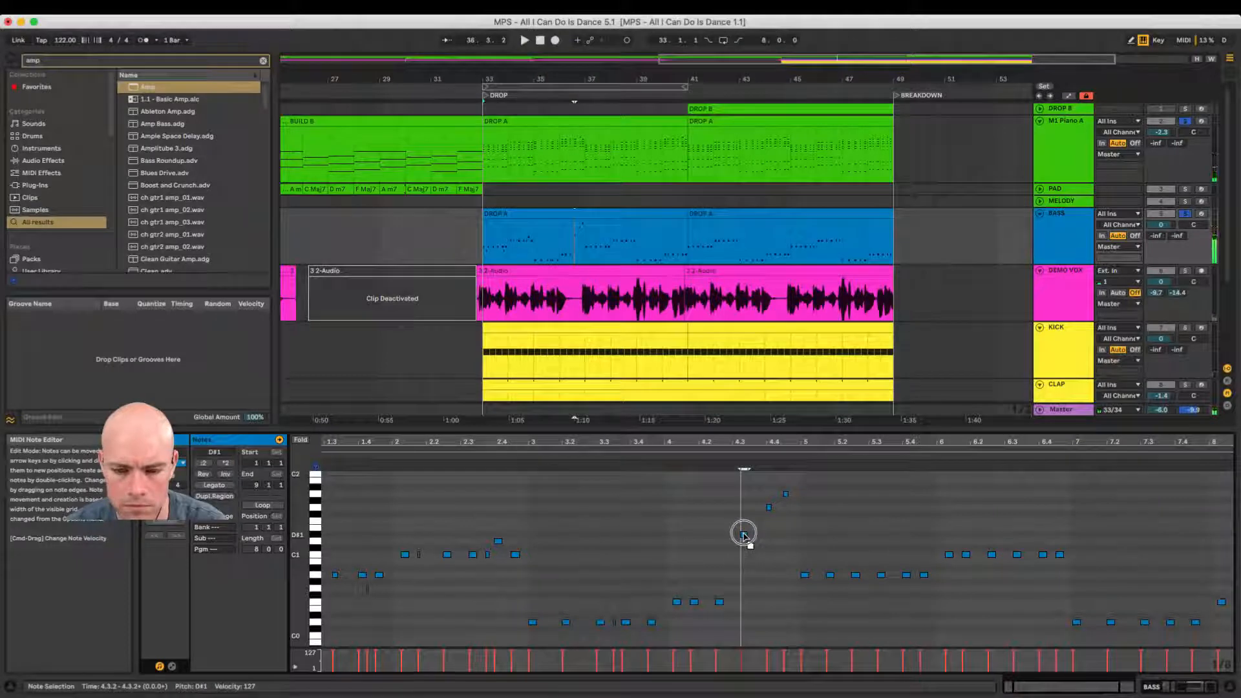
pyautogui.hotkey('shift', 'Down')
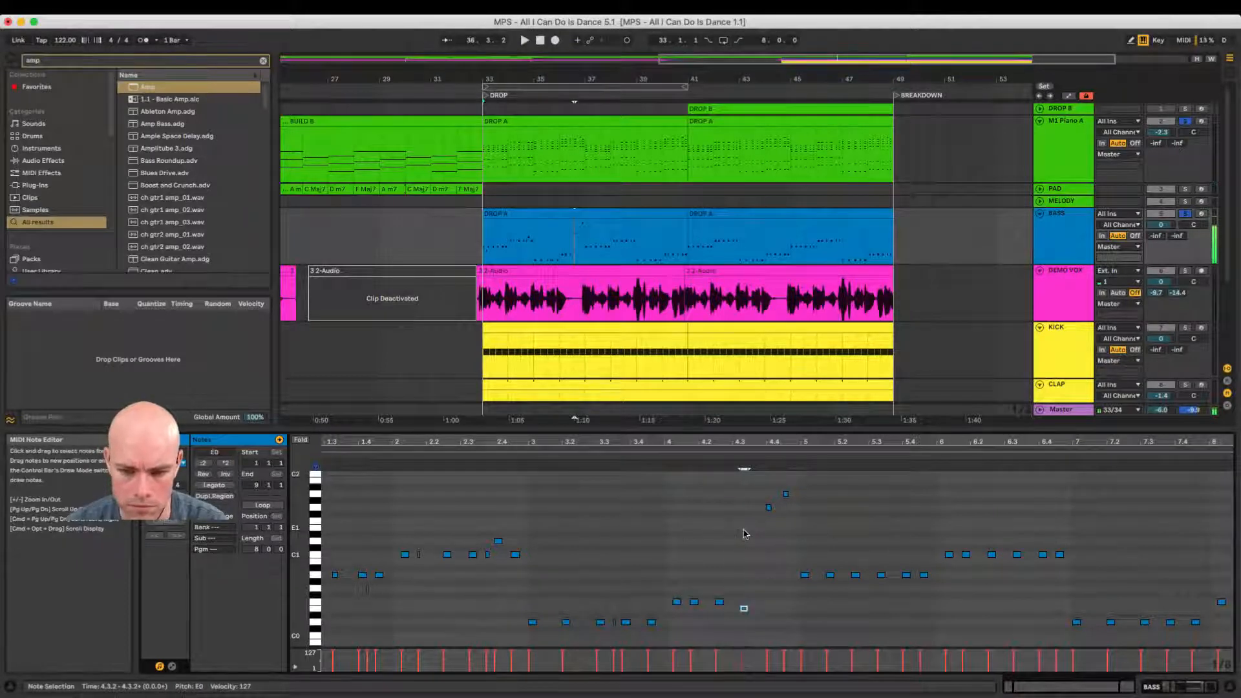
pyautogui.press('space')
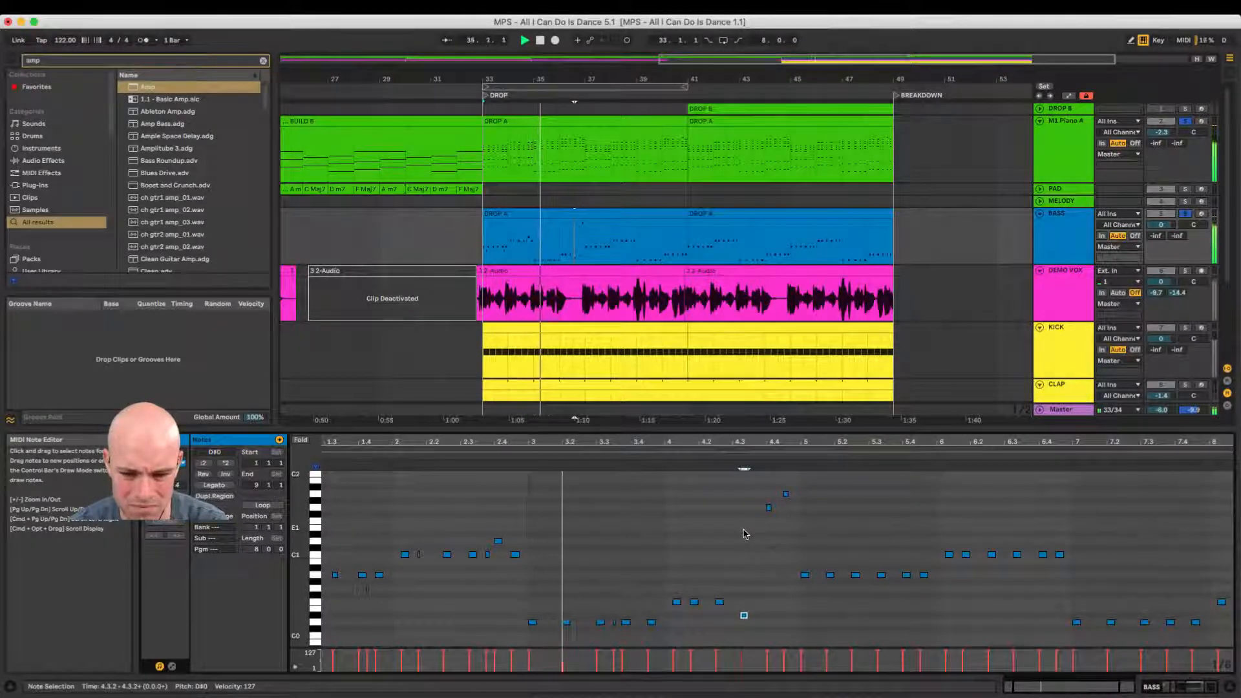
pyautogui.hotkey('shift', 'Up')
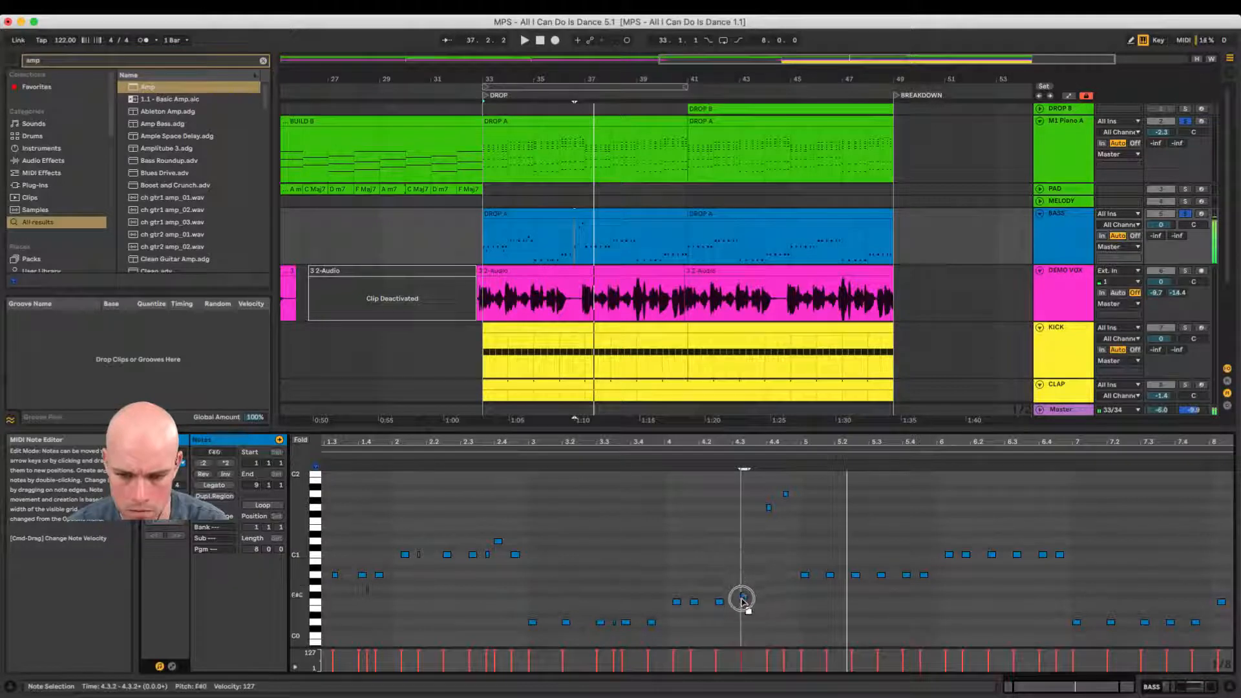
# Step: Add a short F0 note at 4.3.4 and move the short G1 note from 4.4.1 to 4.4.4
pyautogui.click(677, 602)
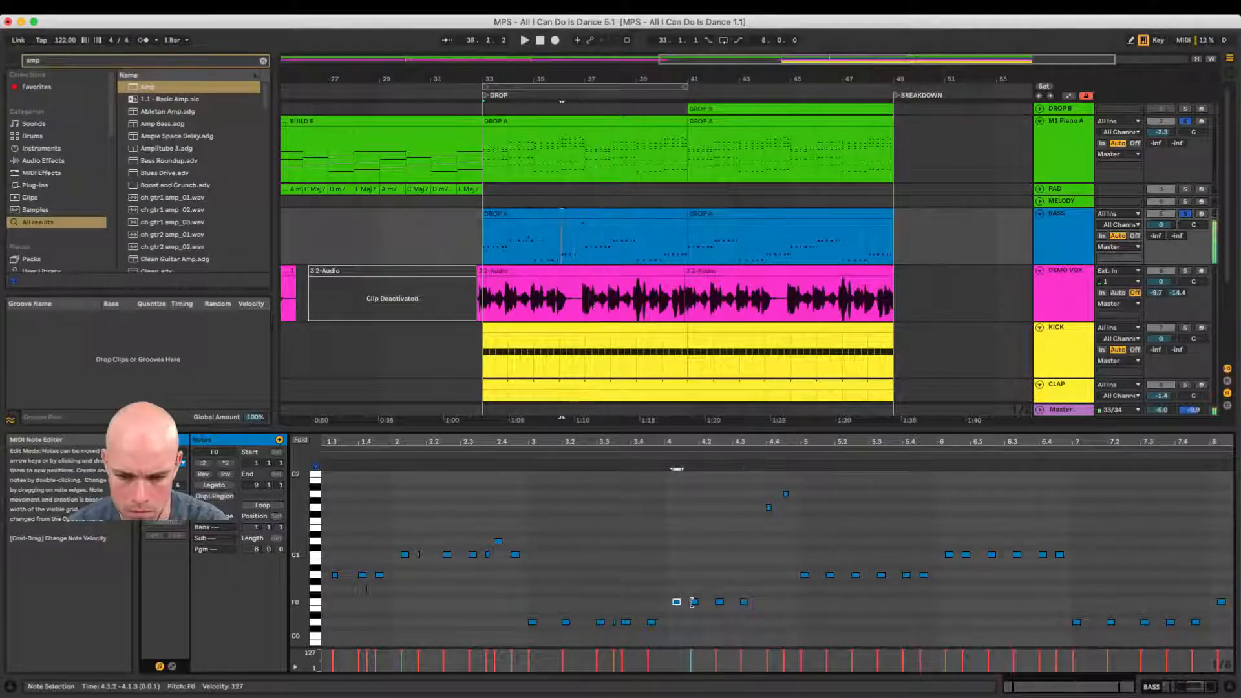
pyautogui.click(744, 602)
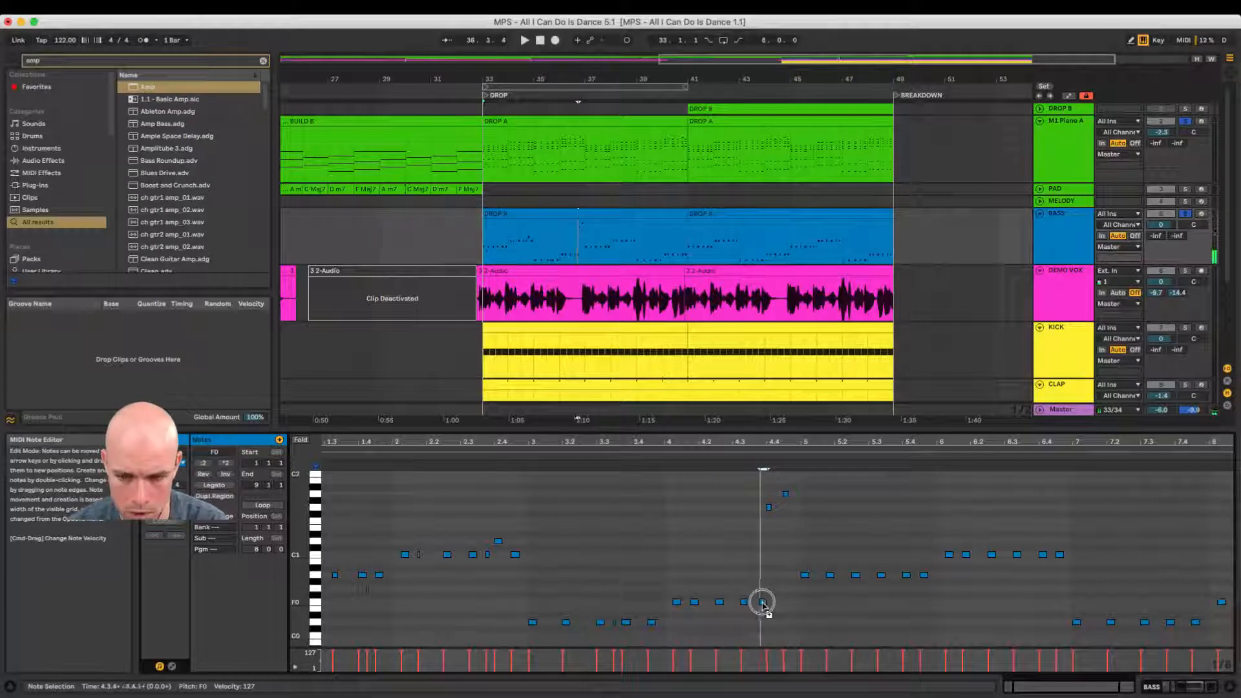
pyautogui.moveTo(766, 602); pyautogui.dragTo(762, 602)
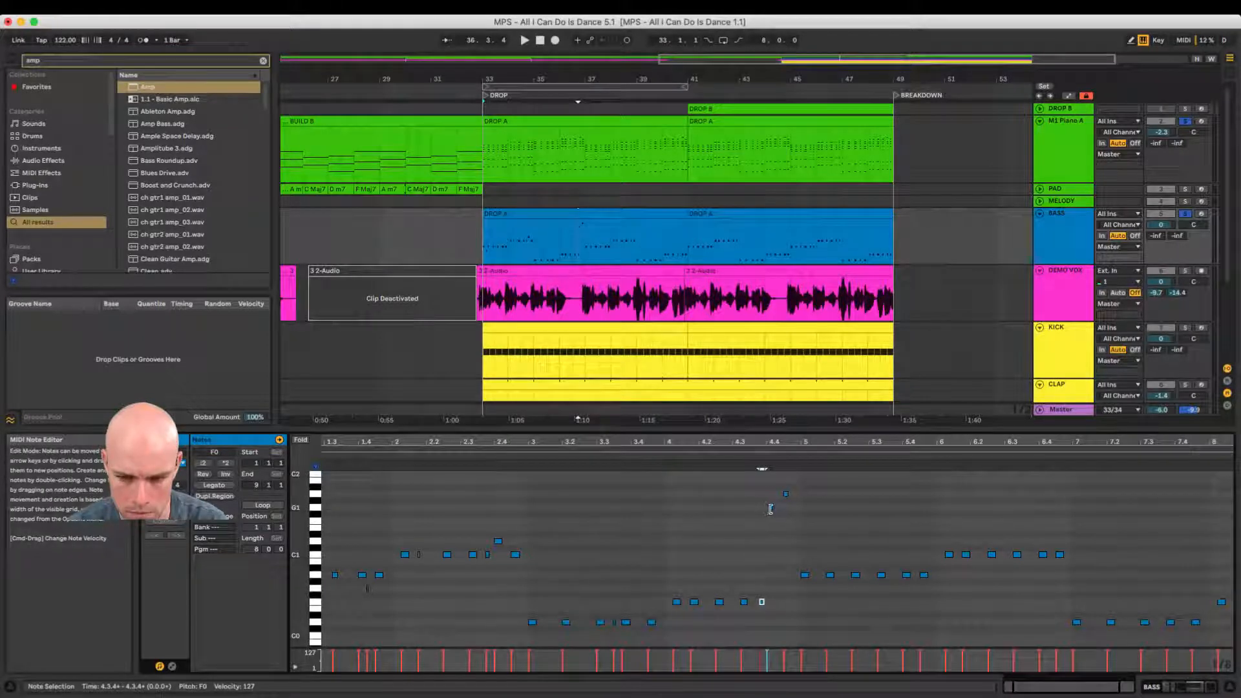
pyautogui.moveTo(770, 509); pyautogui.dragTo(795, 504)
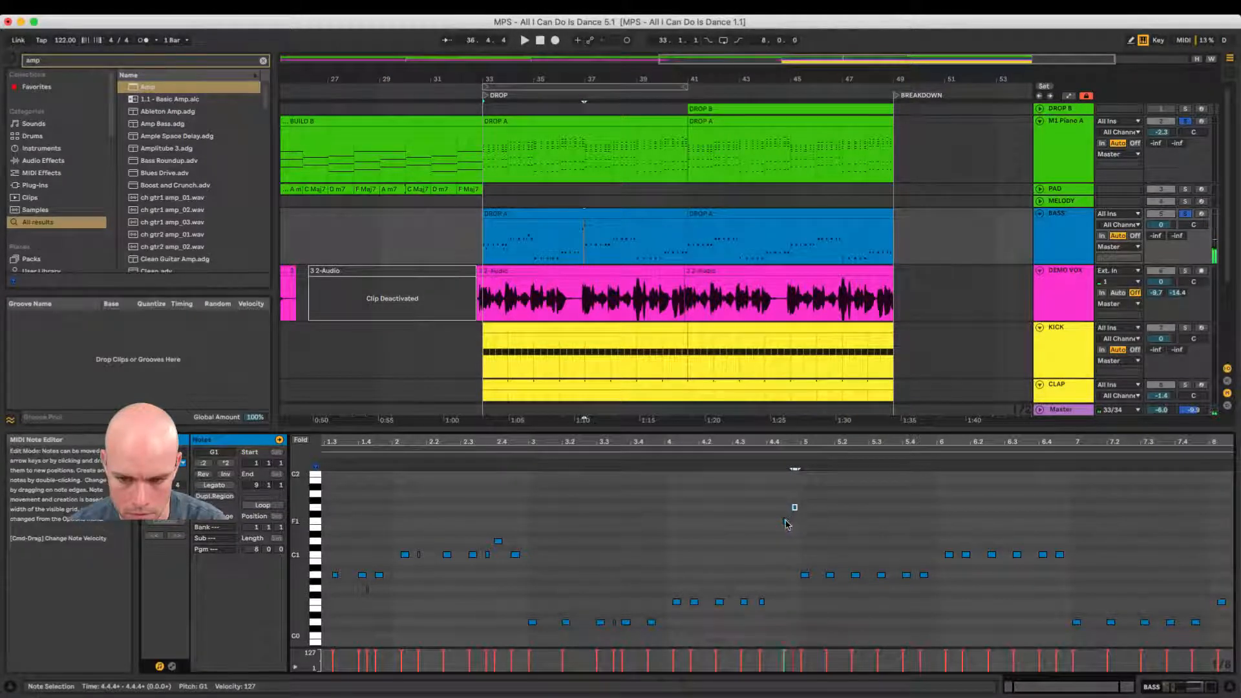
# Step: Play the line through the bar-four fill and loop the first four bars of the bass clip
pyautogui.press('space')
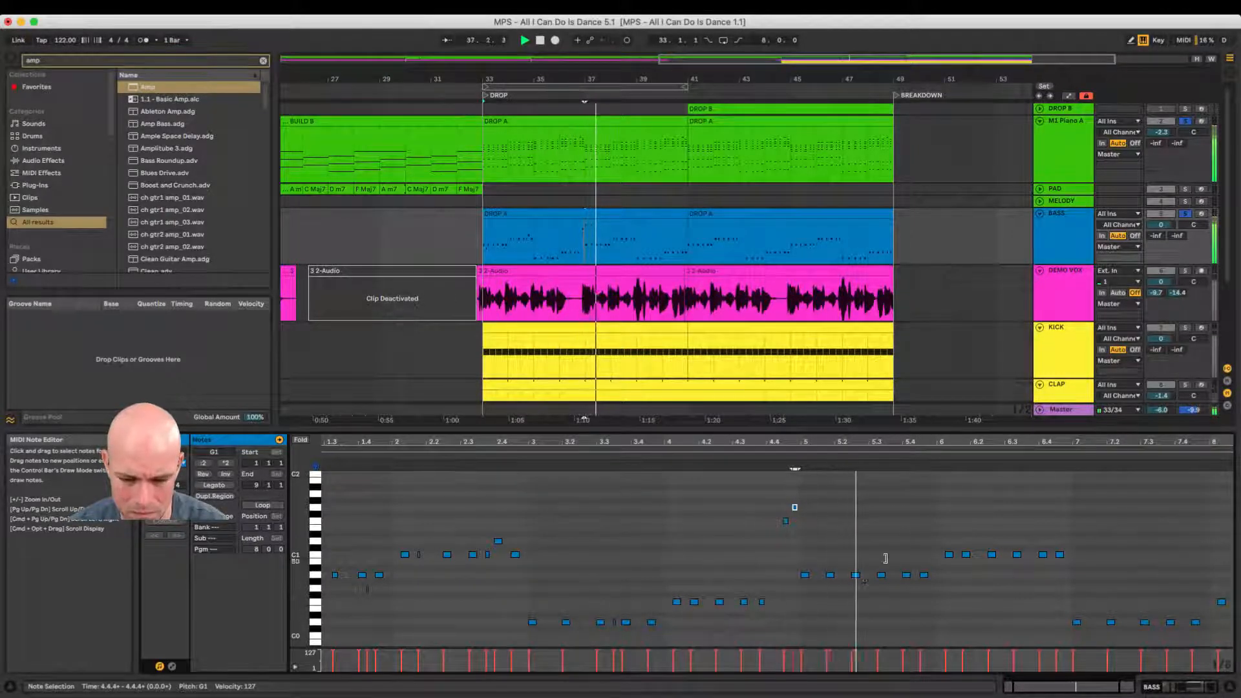
pyautogui.moveTo(847, 439); pyautogui.dragTo(845, 429)
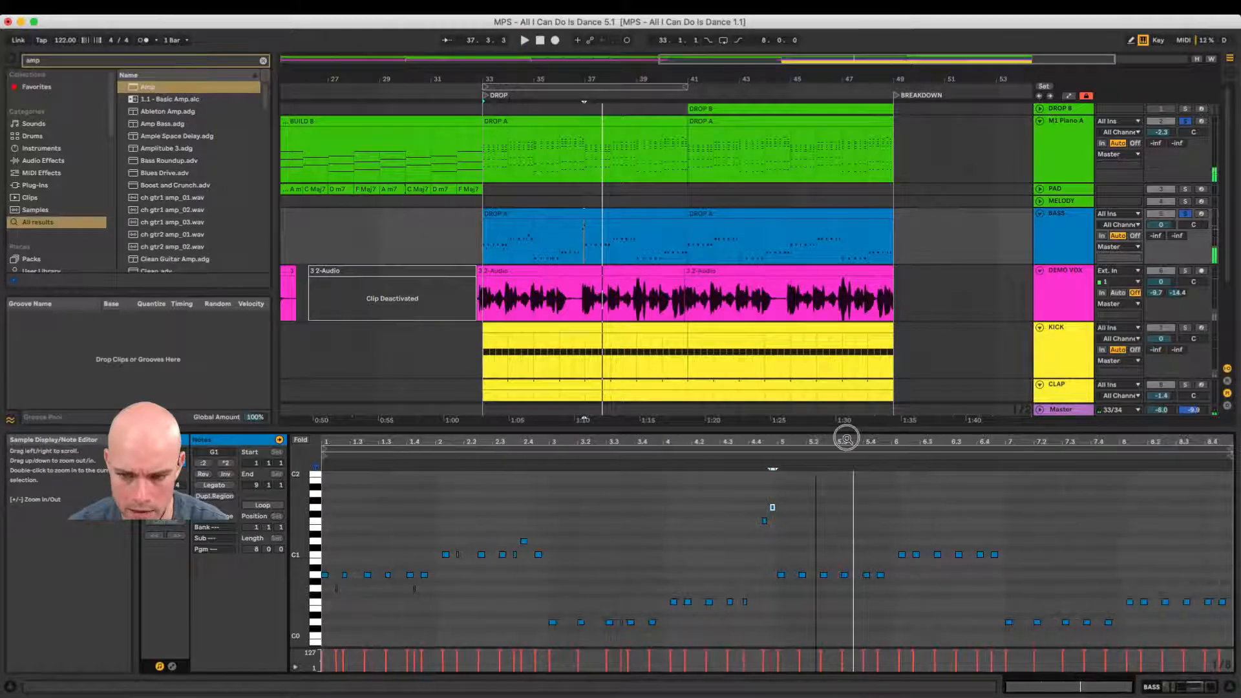
pyautogui.moveTo(777, 484); pyautogui.dragTo(277, 506)
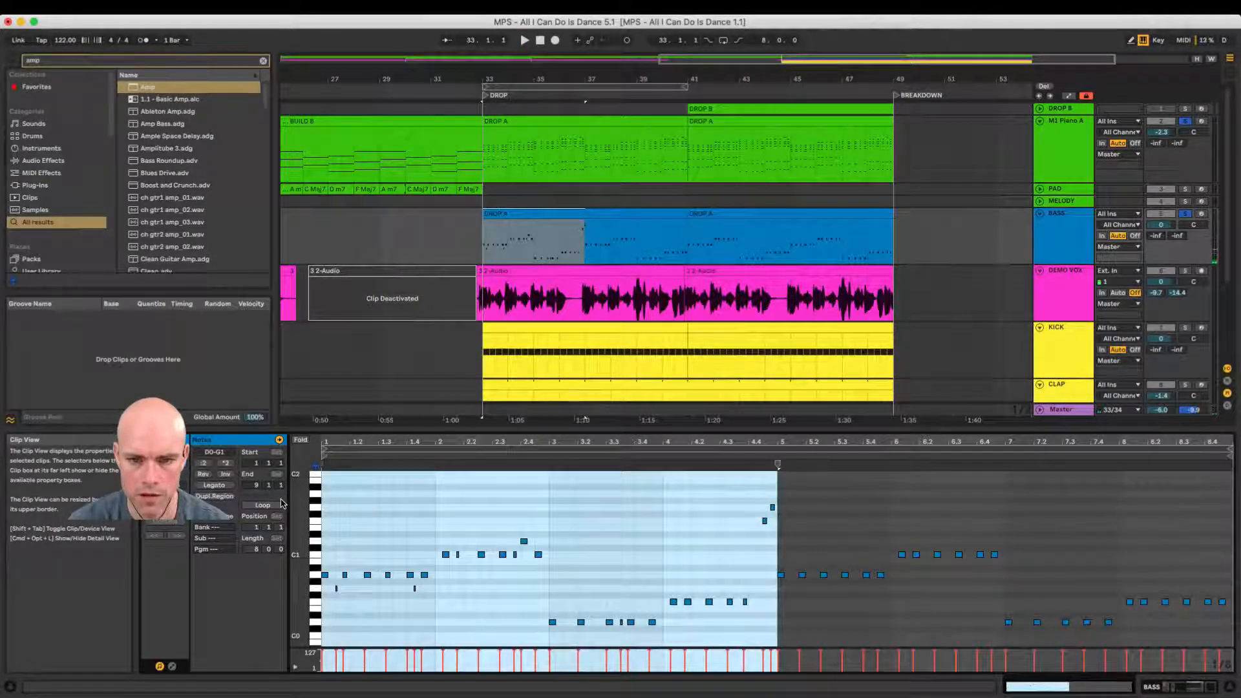
pyautogui.click(281, 504)
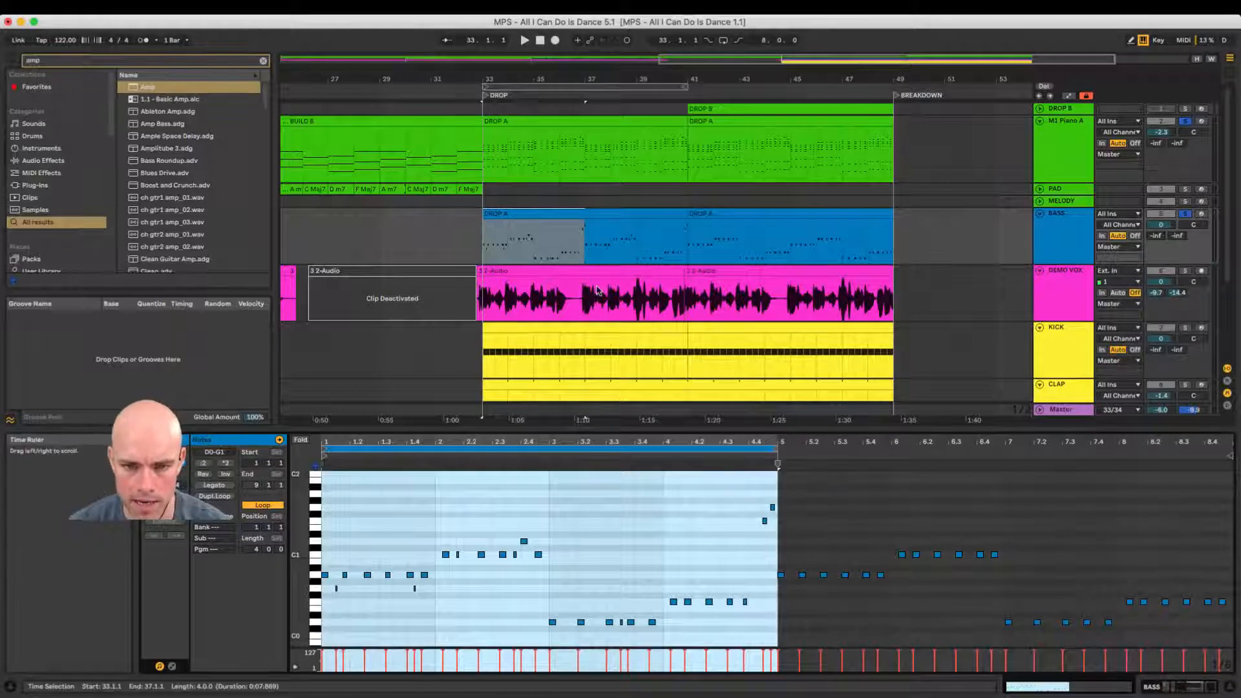
# Step: Duplicate the looped bass clip to bar 41 and play the bass from the start of the drop
pyautogui.click(608, 210)
pyautogui.press('Right')
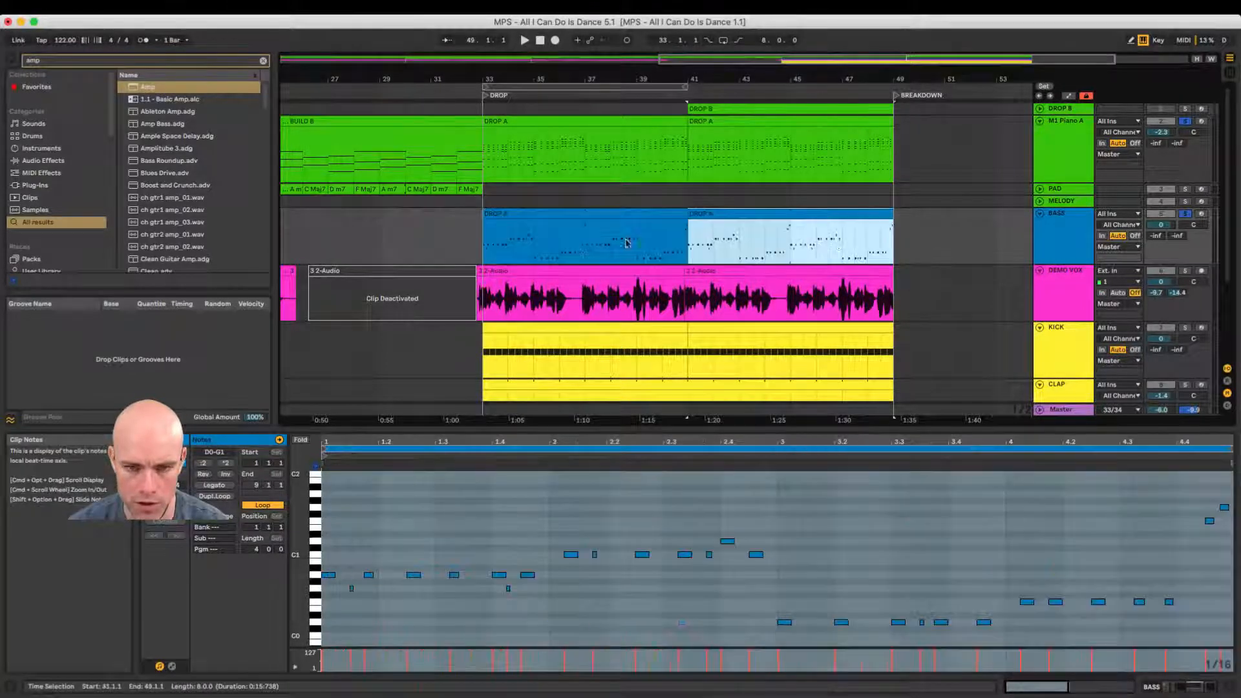
pyautogui.click(485, 238)
pyautogui.press('space')
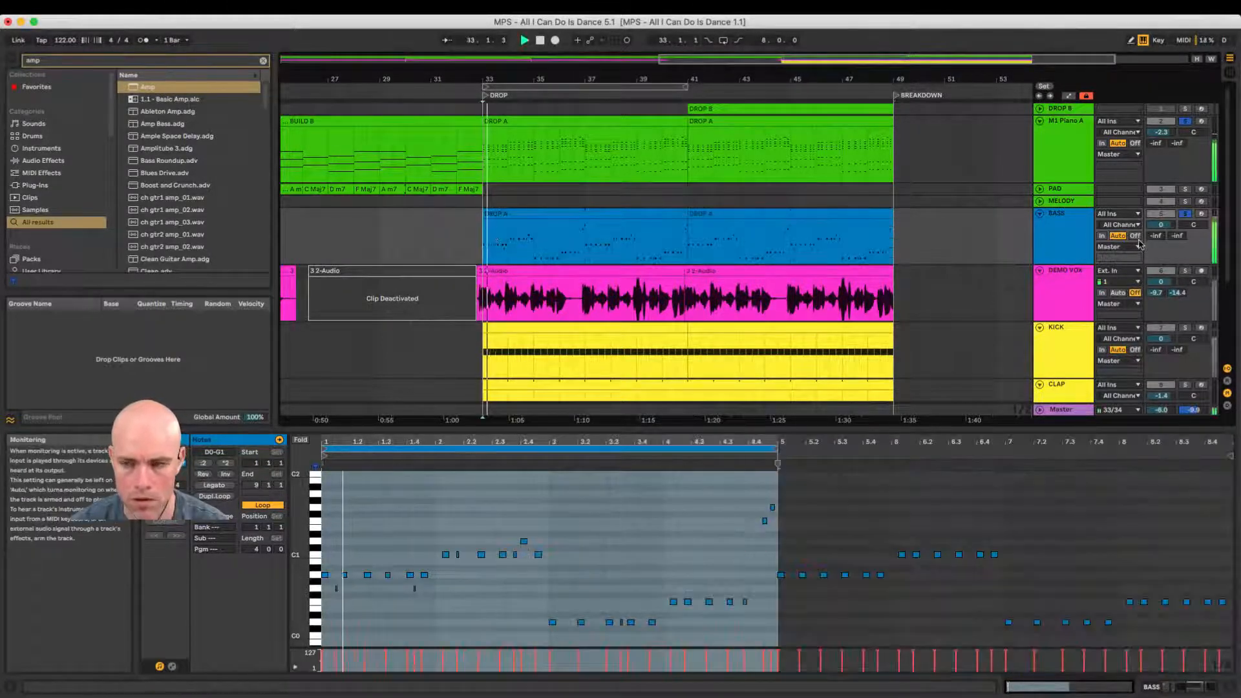
# Step: Save the set, take the BASS track out of solo, and play the drop with all tracks
pyautogui.click(430, 233)
pyautogui.press('super+s')
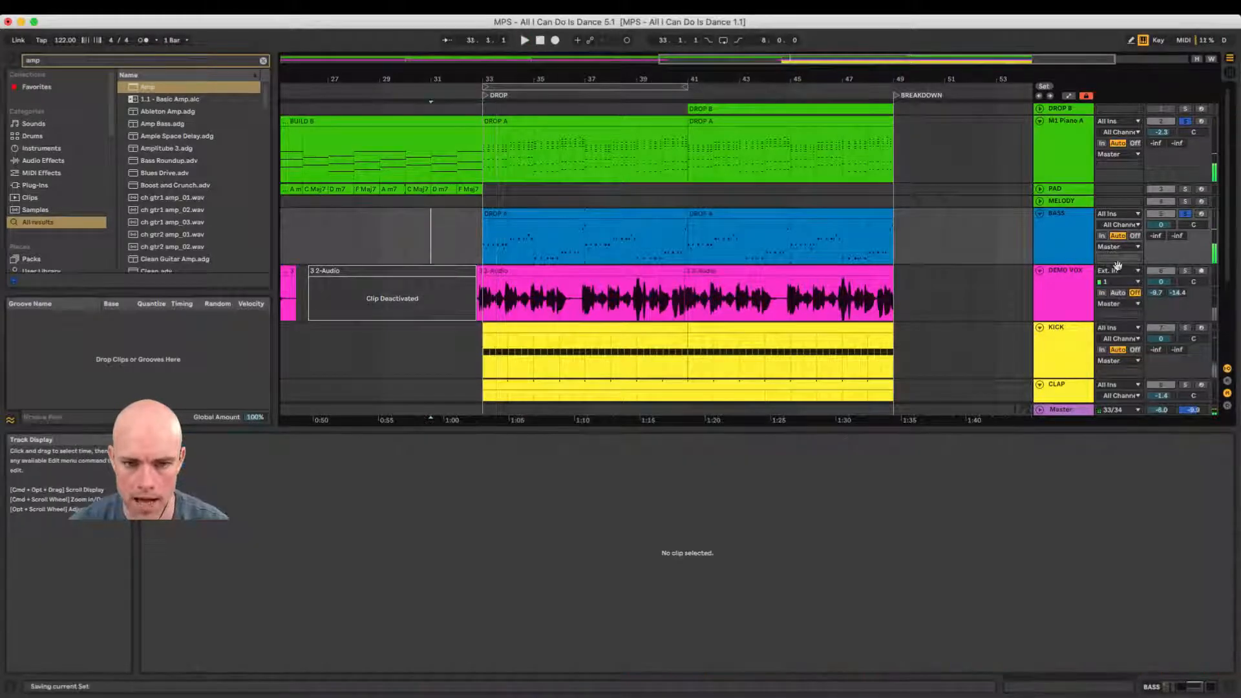
pyautogui.click(1183, 214)
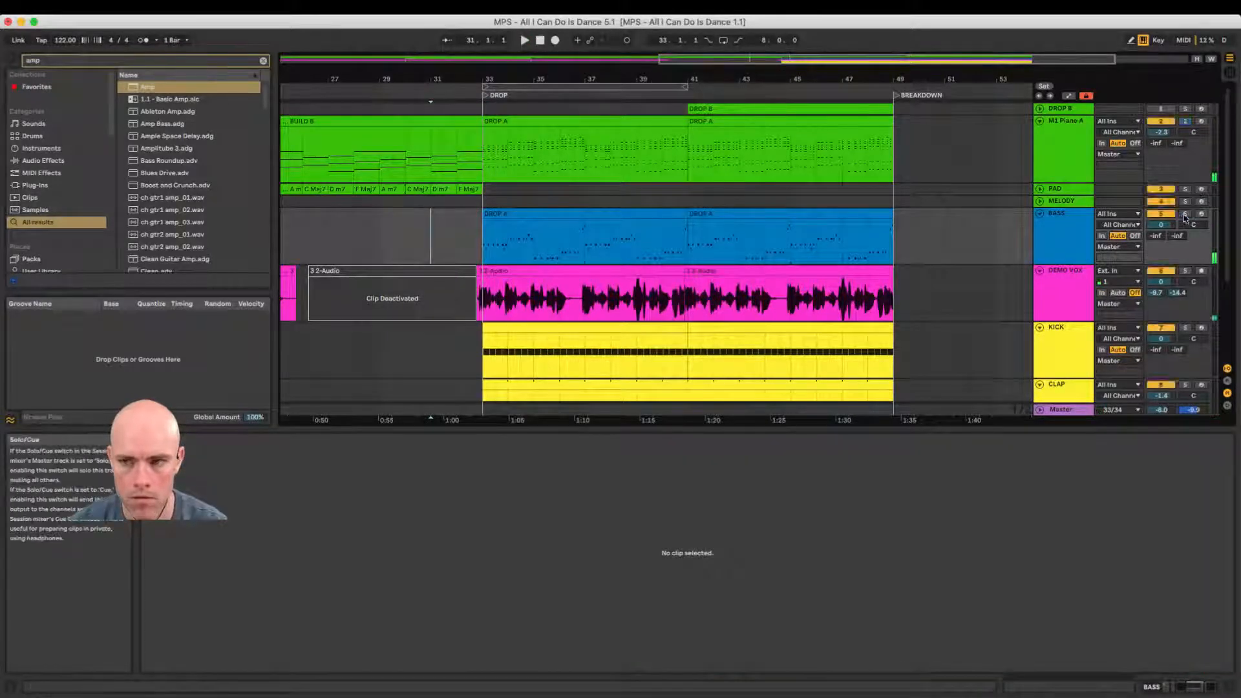
pyautogui.press('space')
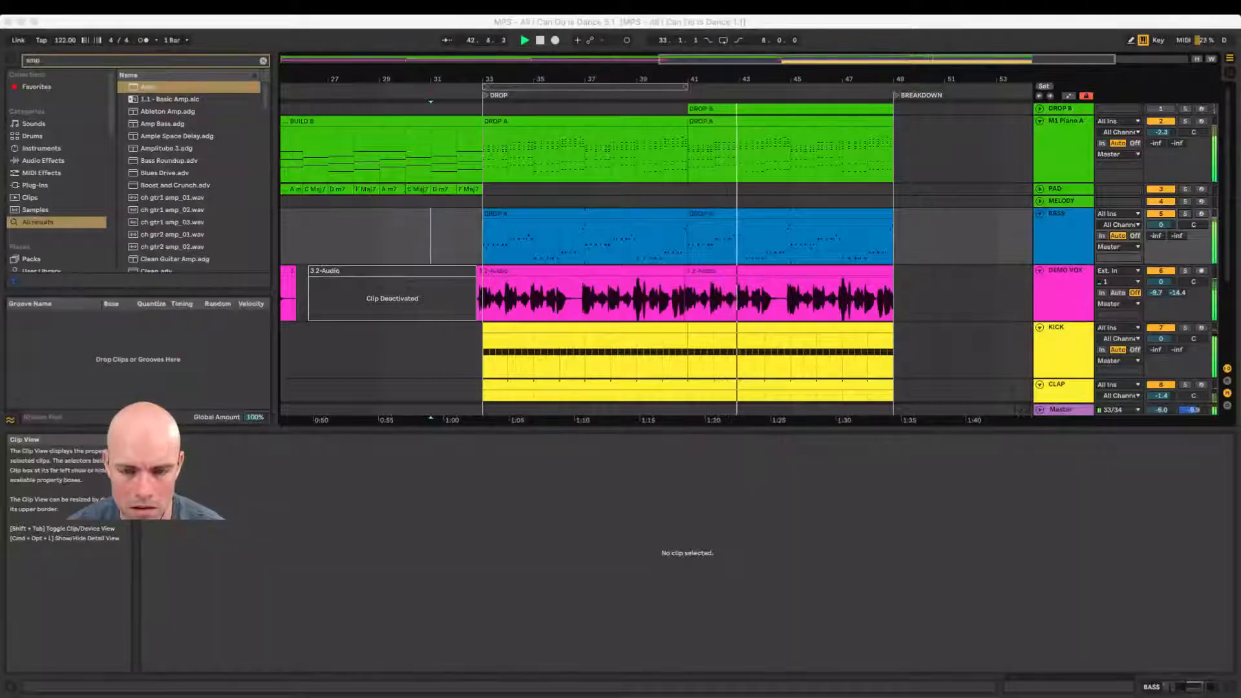
pyautogui.click(640, 249)
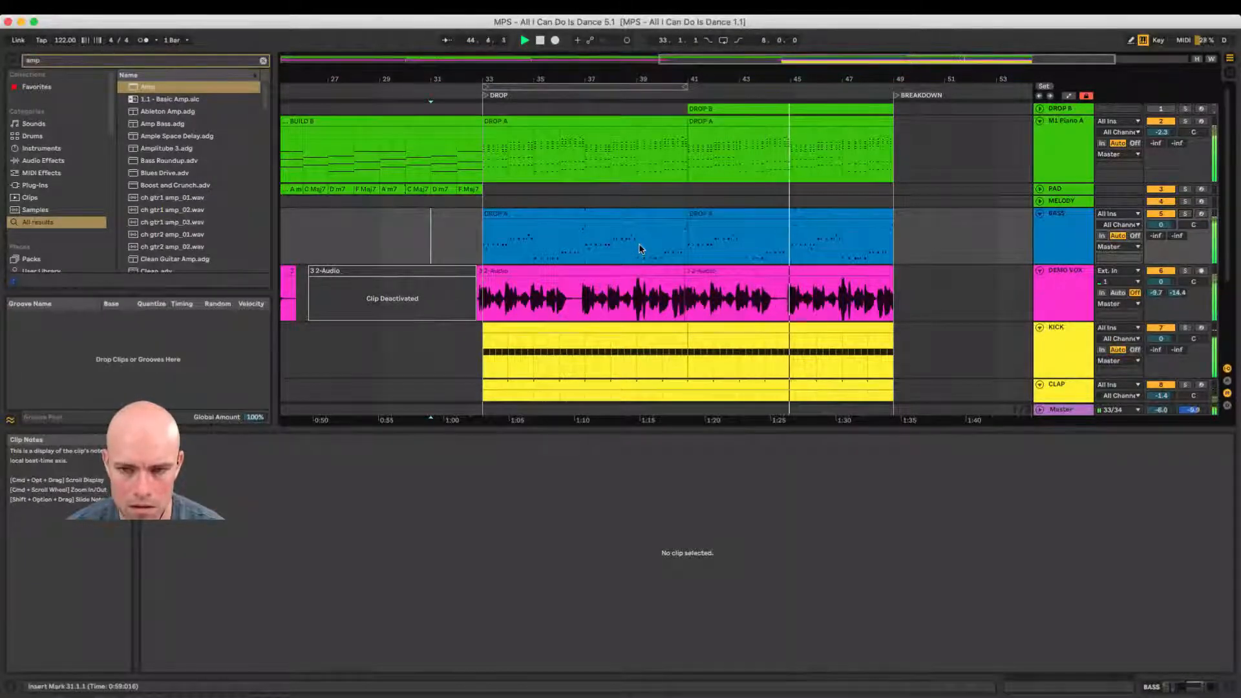
pyautogui.press('space')
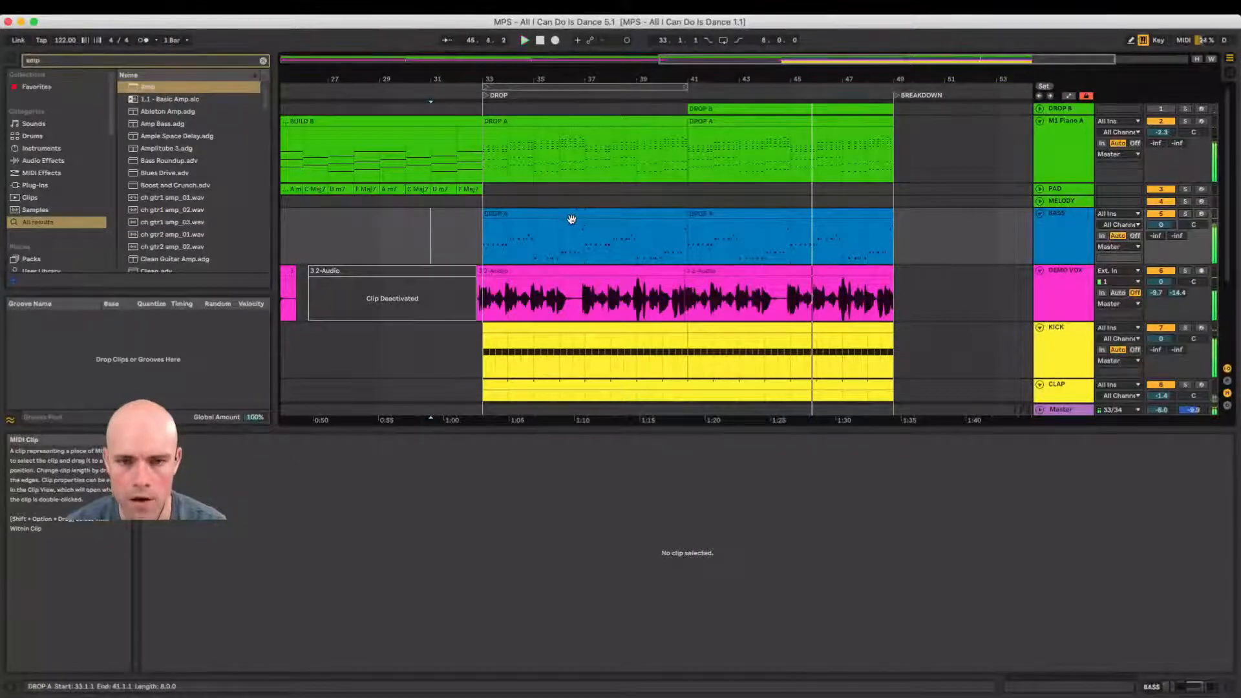
# Step: Consolidate the first bass clip into an unlooped eight-bar clip and delete the bass clip at bar 41
pyautogui.click(579, 216)
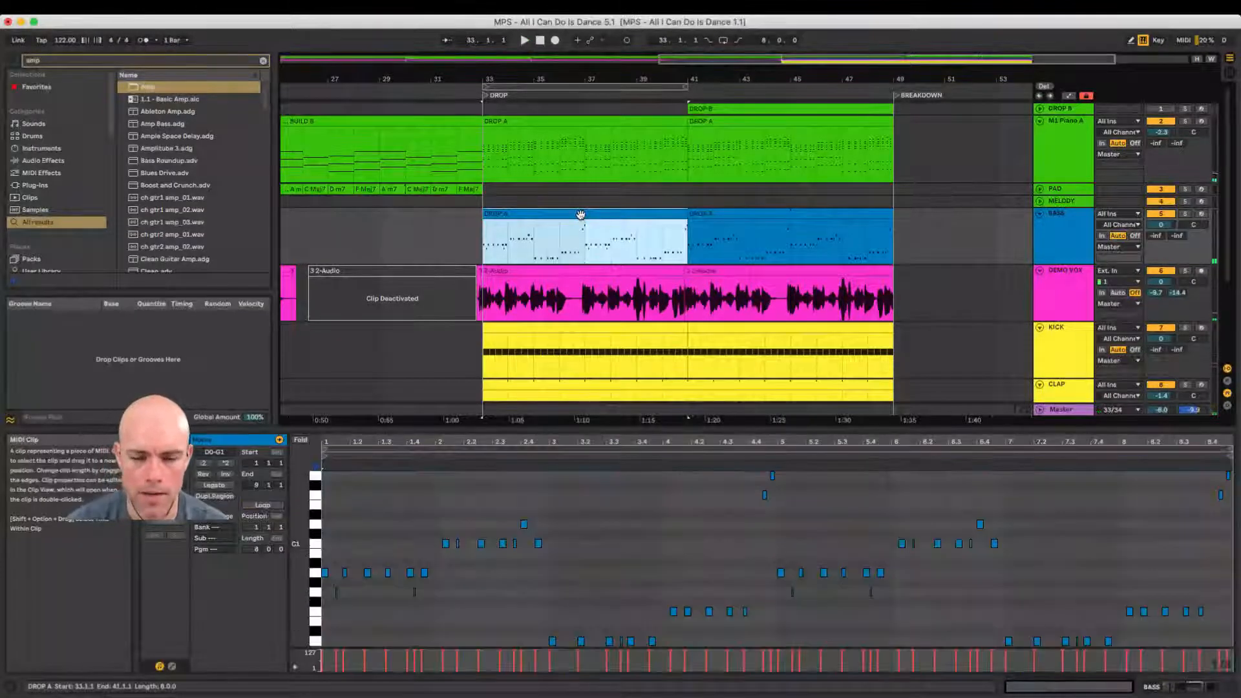
pyautogui.click(729, 216)
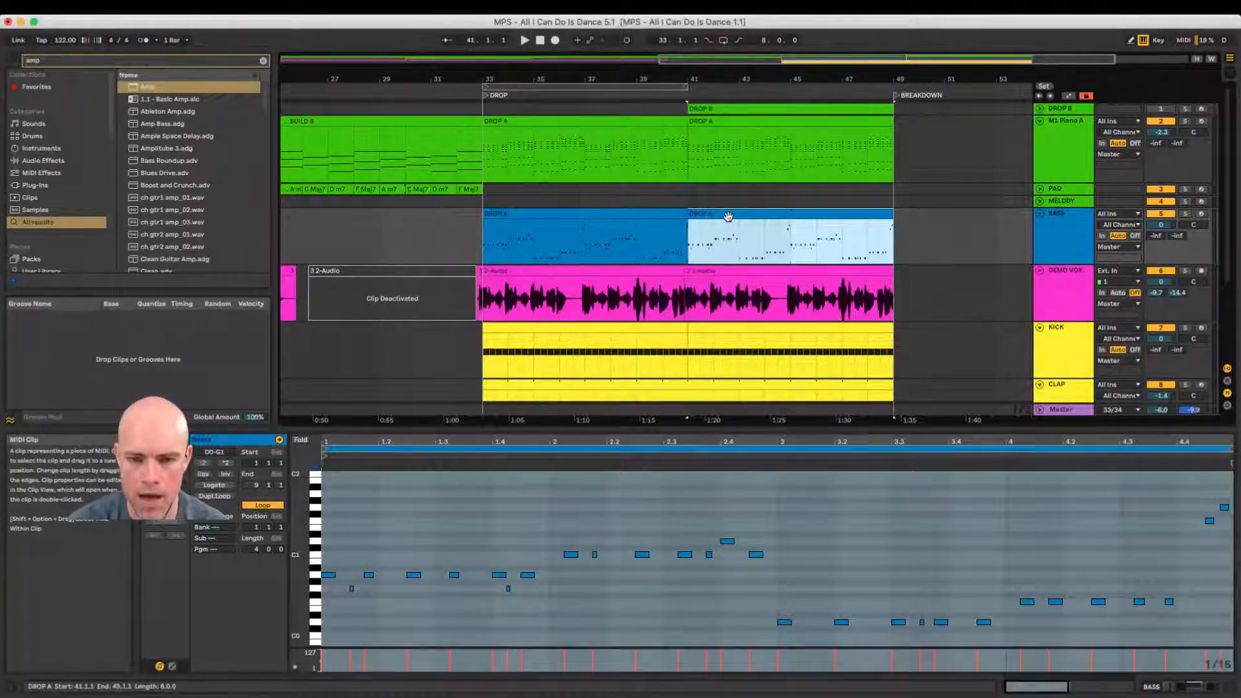
pyautogui.press('Delete')
pyautogui.click(653, 252)
pyautogui.moveTo(703, 247); pyautogui.dragTo(862, 243)
pyautogui.click(600, 217)
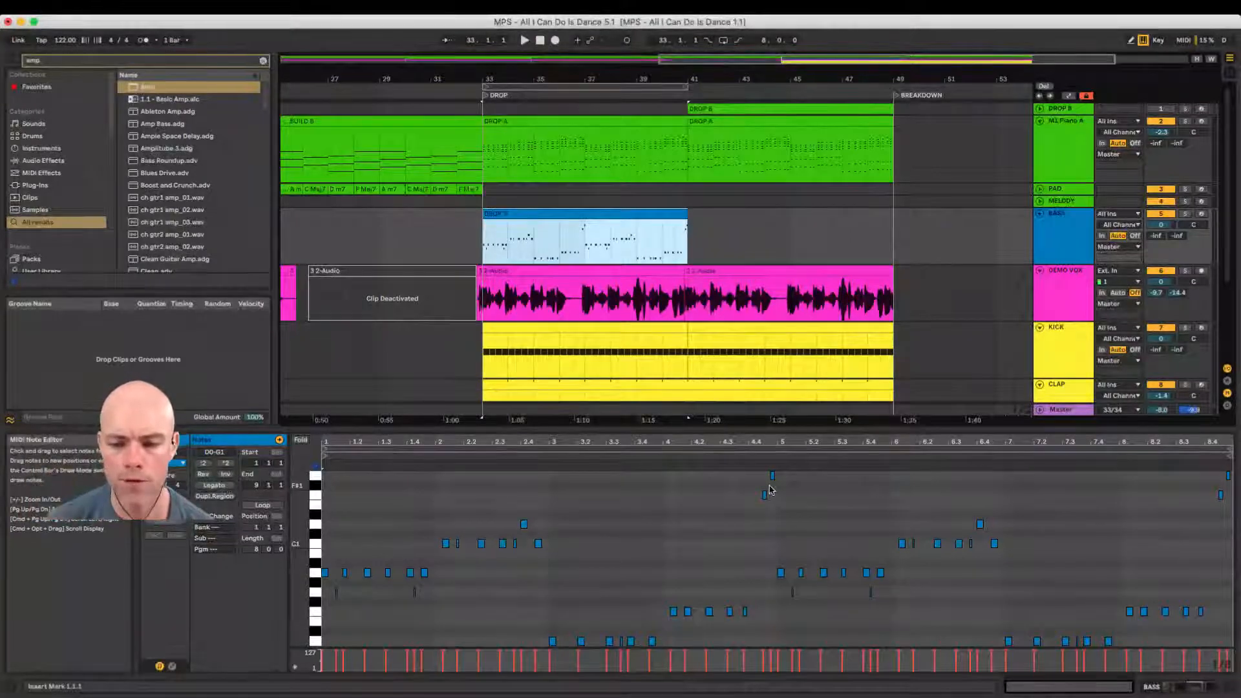
# Step: Solo the BASS track and duplicate the eight-bar bass clip to bar 41
pyautogui.click(663, 493)
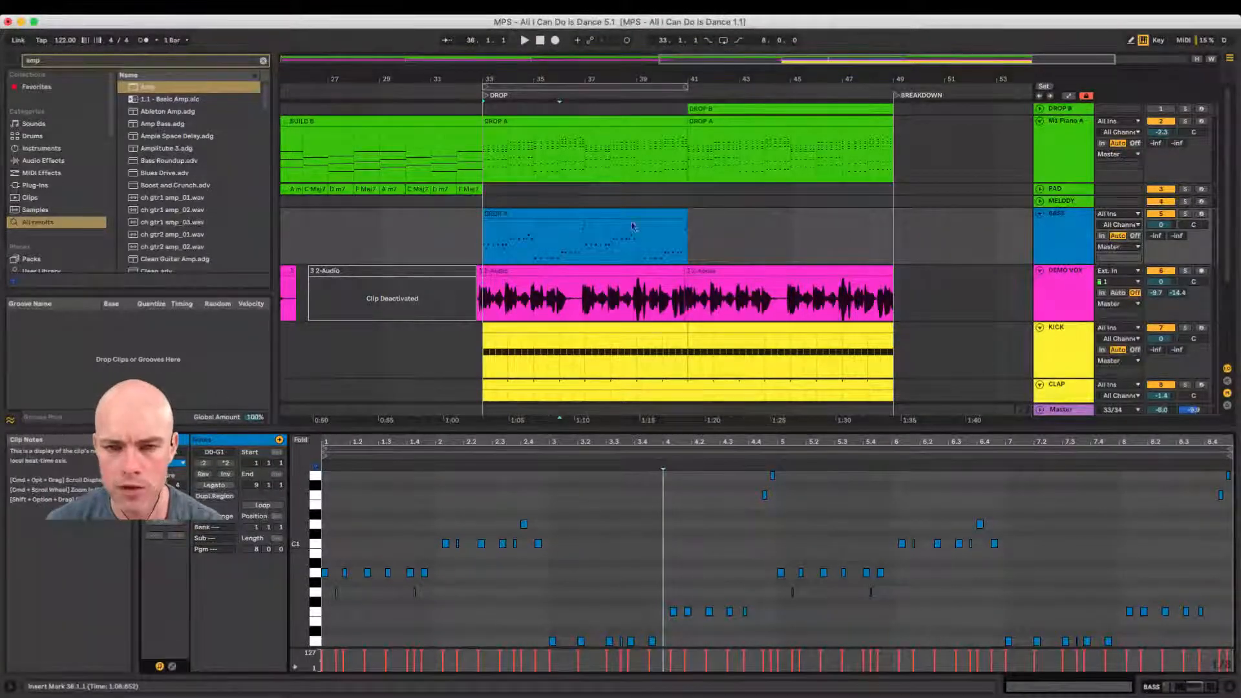
pyautogui.click(662, 233)
pyautogui.click(1185, 214)
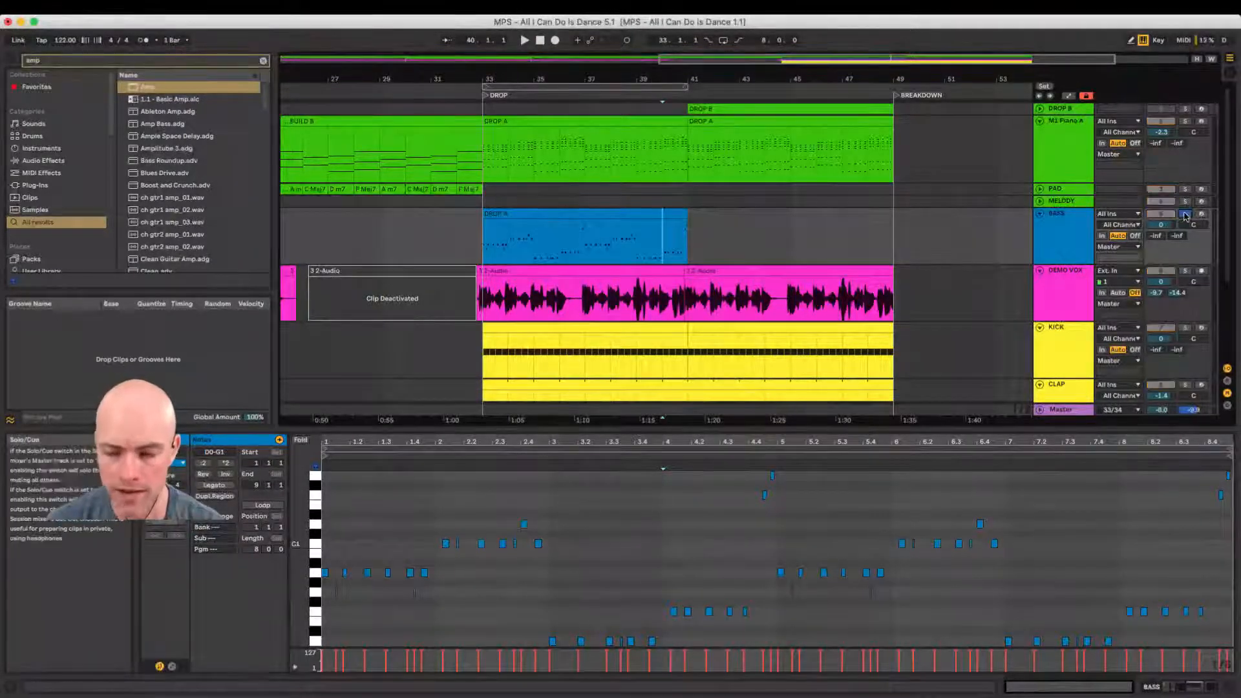
pyautogui.moveTo(685, 217); pyautogui.dragTo(703, 236)
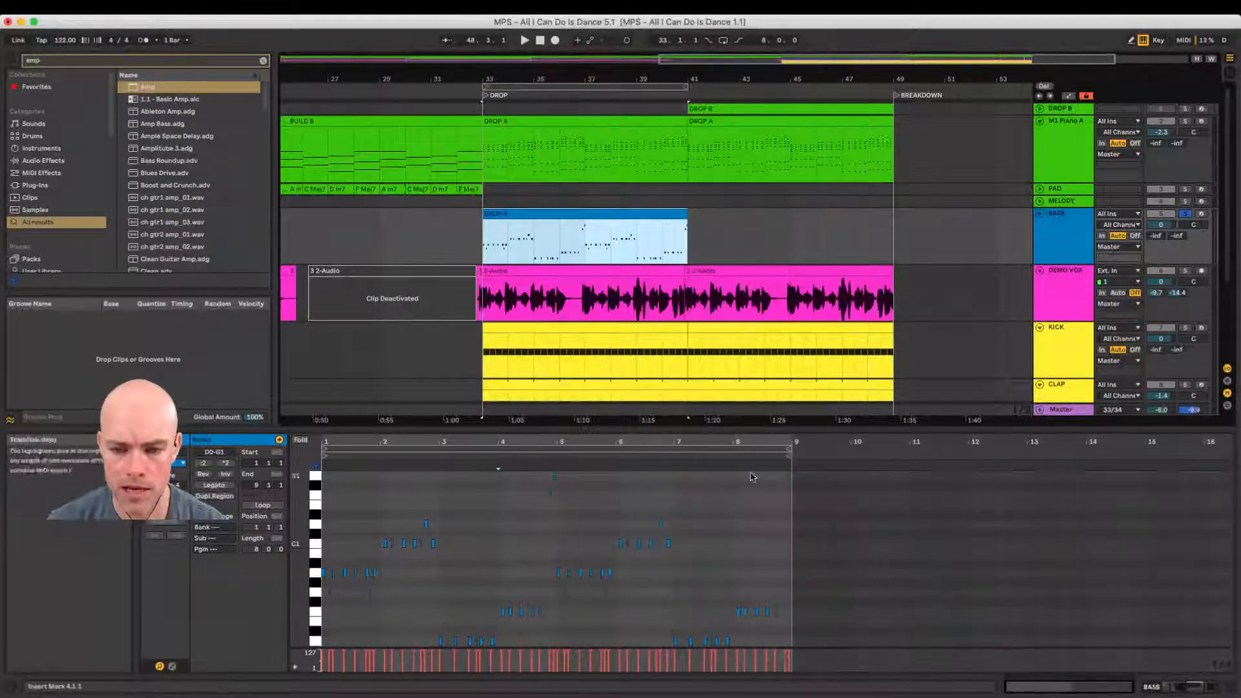
pyautogui.click(682, 499)
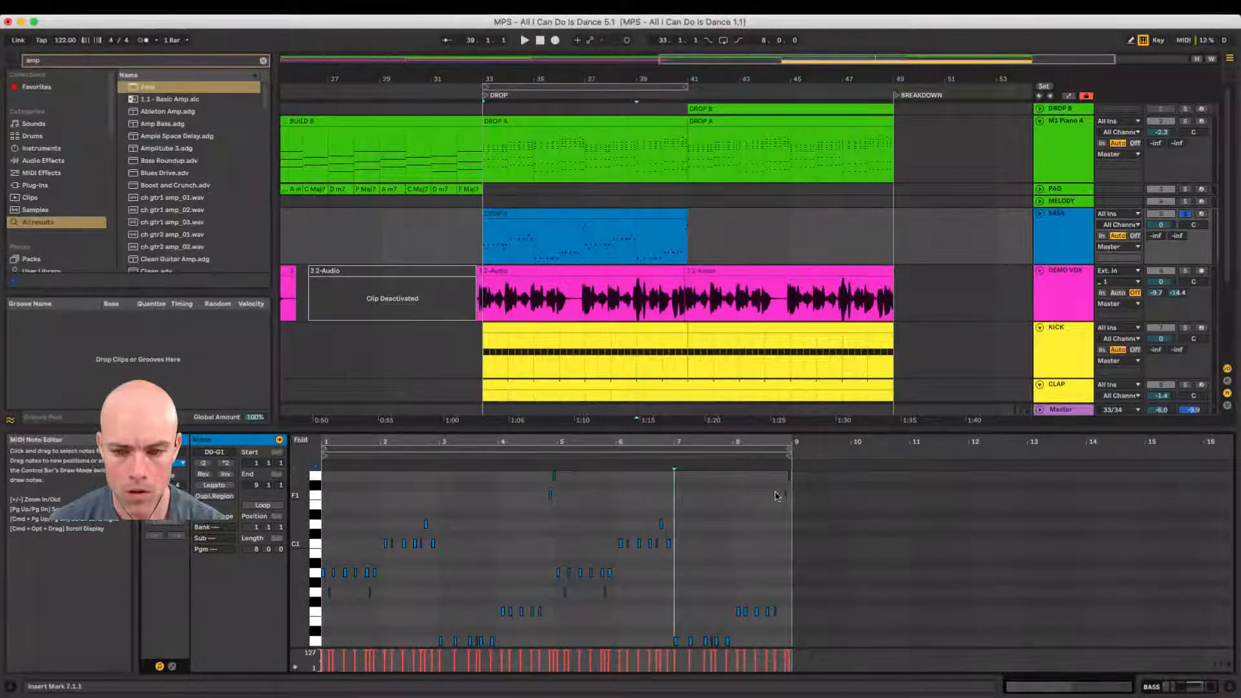
pyautogui.doubleClick(654, 233)
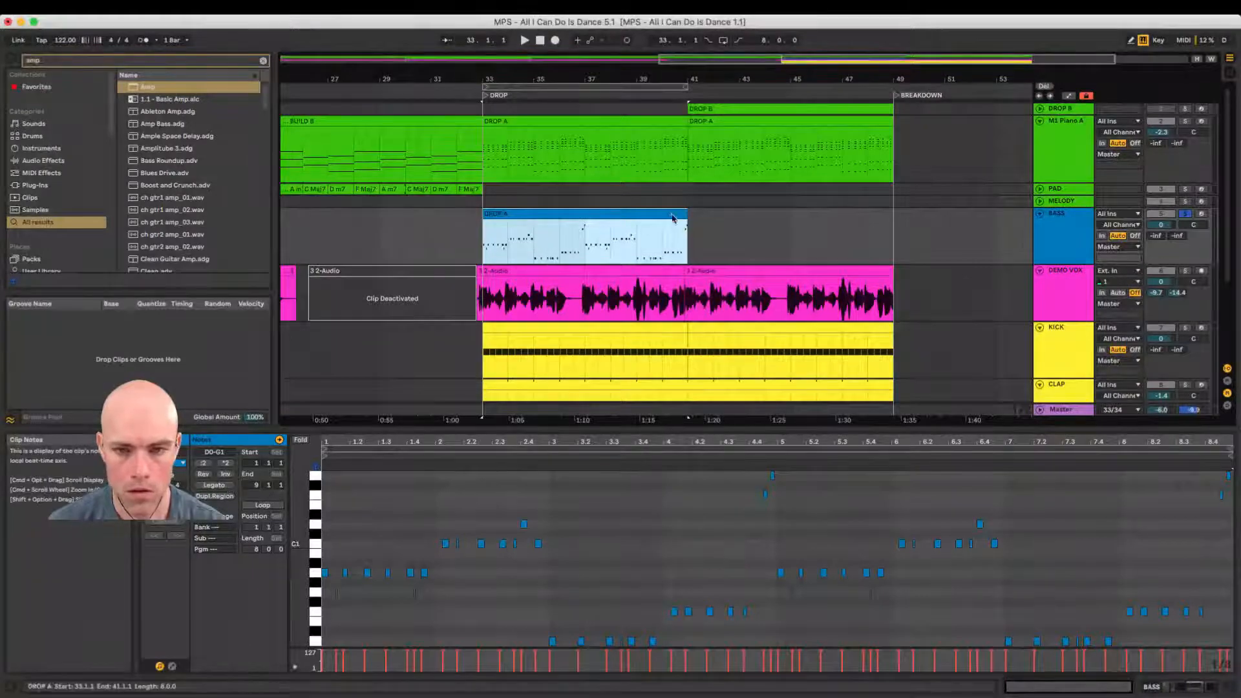
pyautogui.press('super+d')
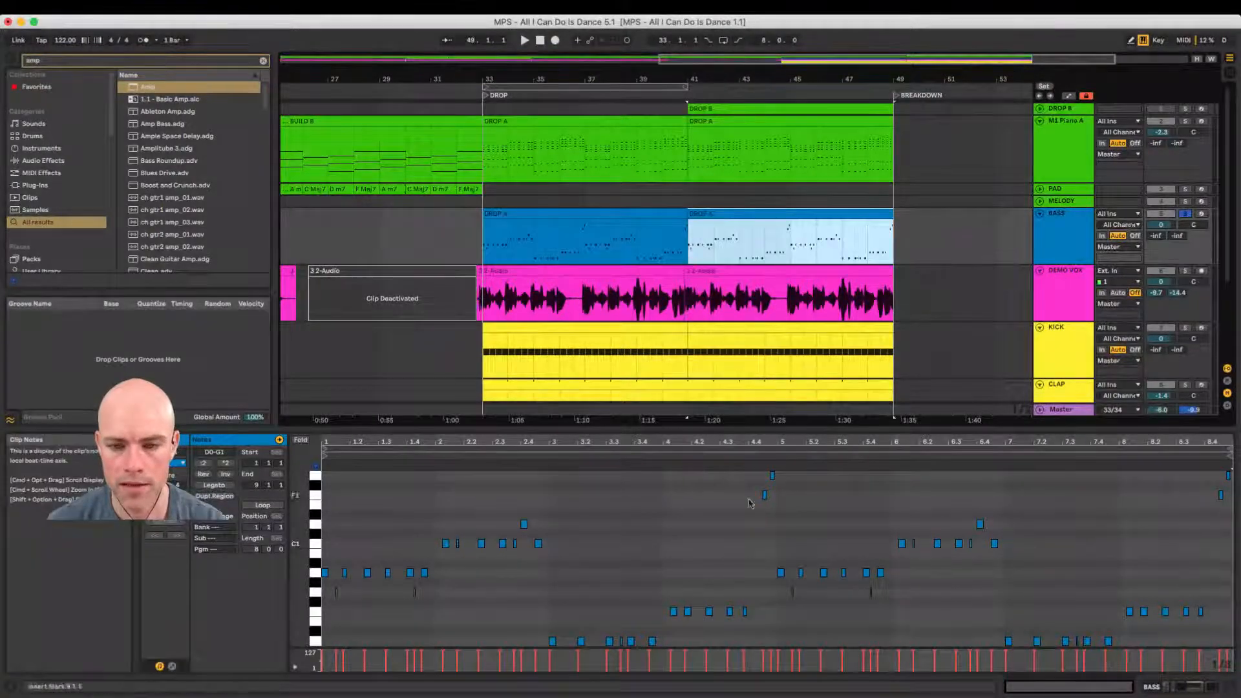
# Step: Inspect the notes around the join of the two bass clips and play the bass from bar 40
pyautogui.moveTo(665, 250); pyautogui.dragTo(725, 233)
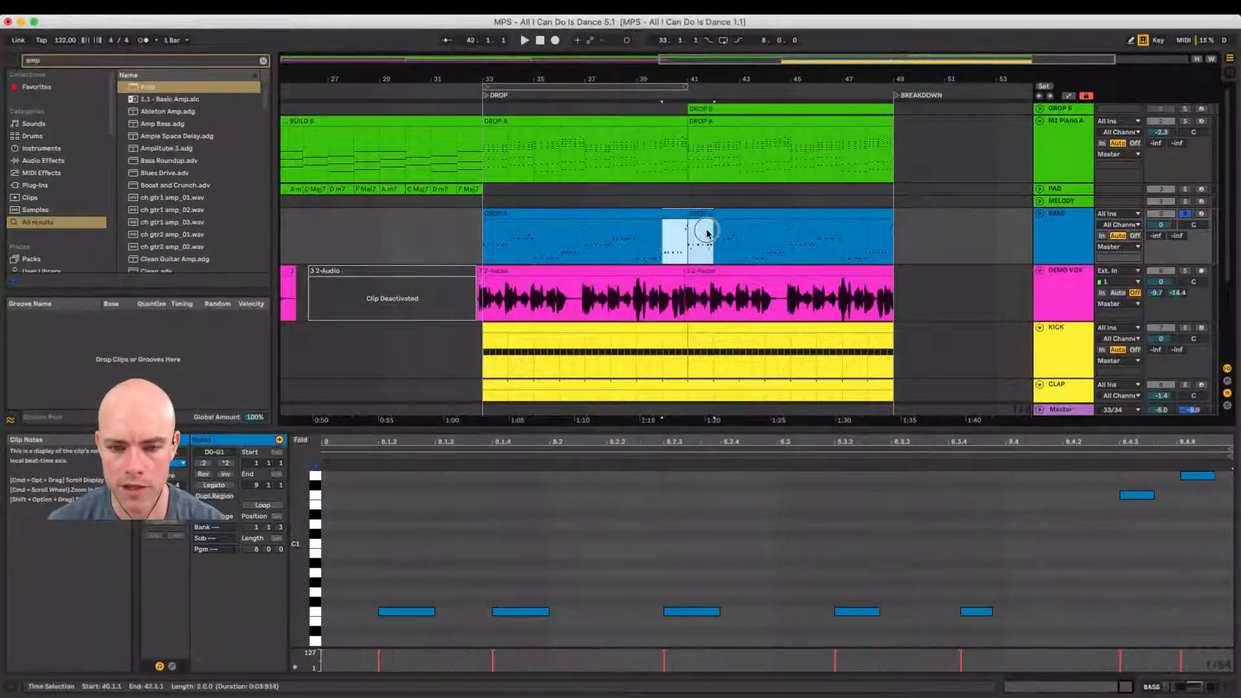
pyautogui.moveTo(708, 433); pyautogui.dragTo(711, 440)
pyautogui.click(661, 234)
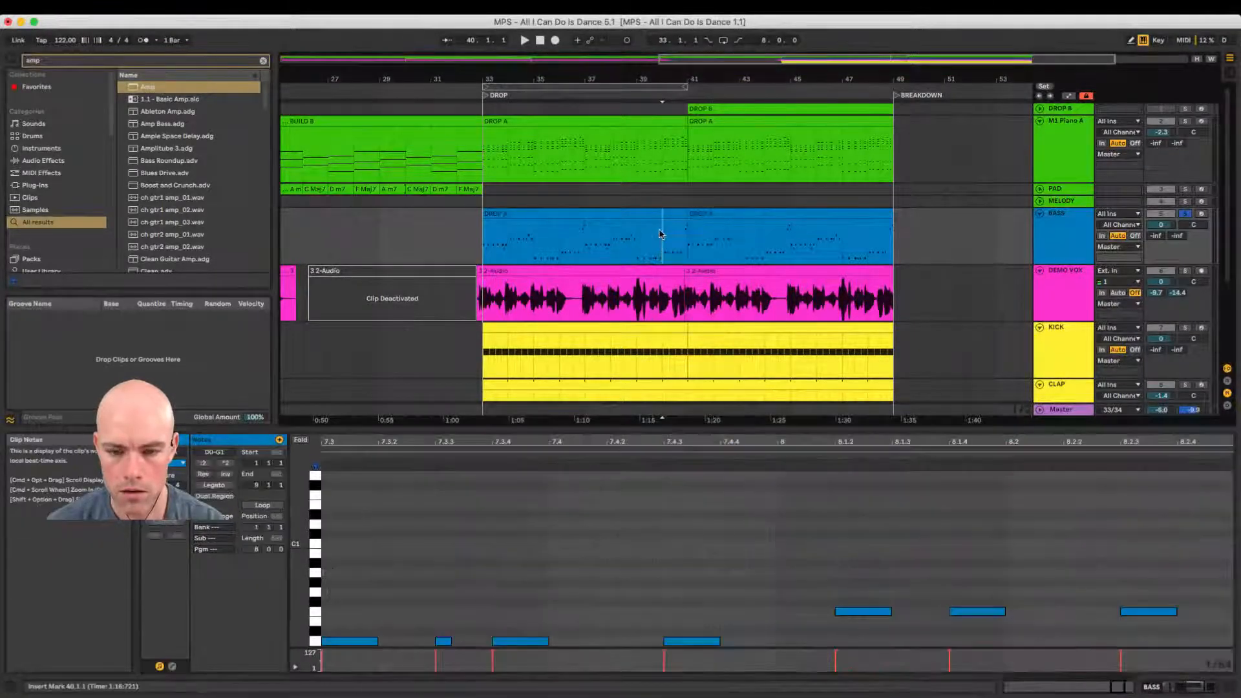
pyautogui.press('space')
pyautogui.doubleClick(782, 440)
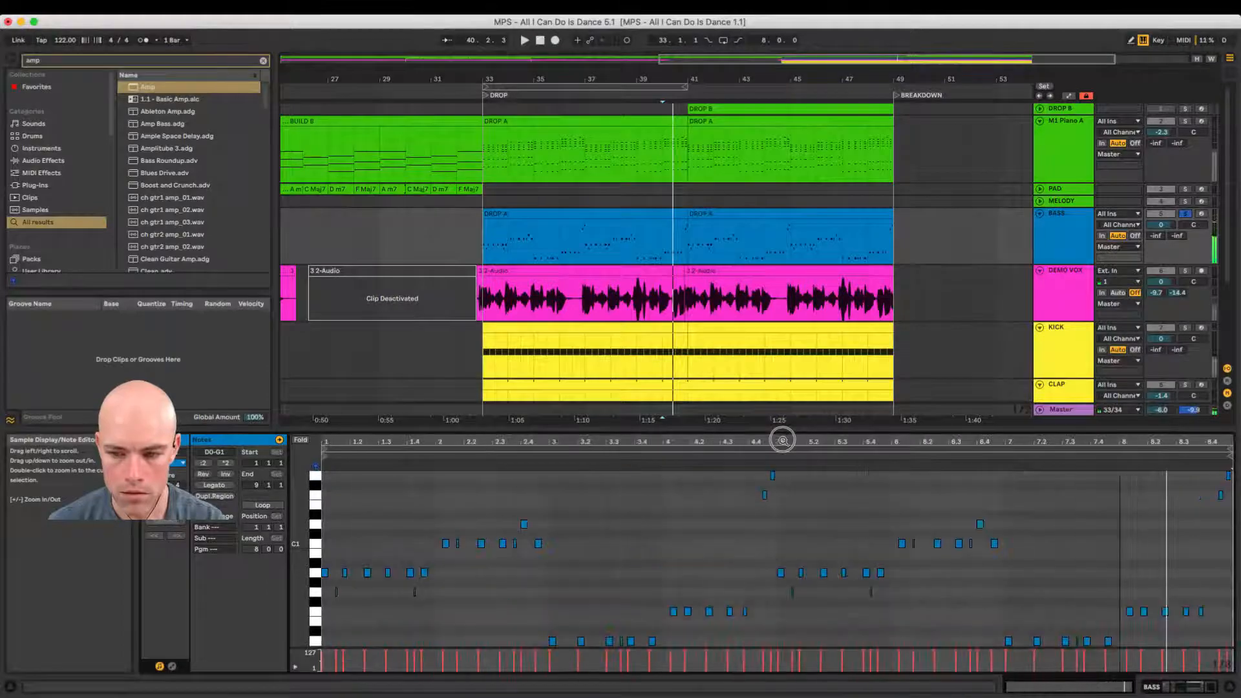
# Step: Consolidate the two DROP A bass clips into one sixteen-bar clip
pyautogui.click(773, 213)
pyautogui.press('space')
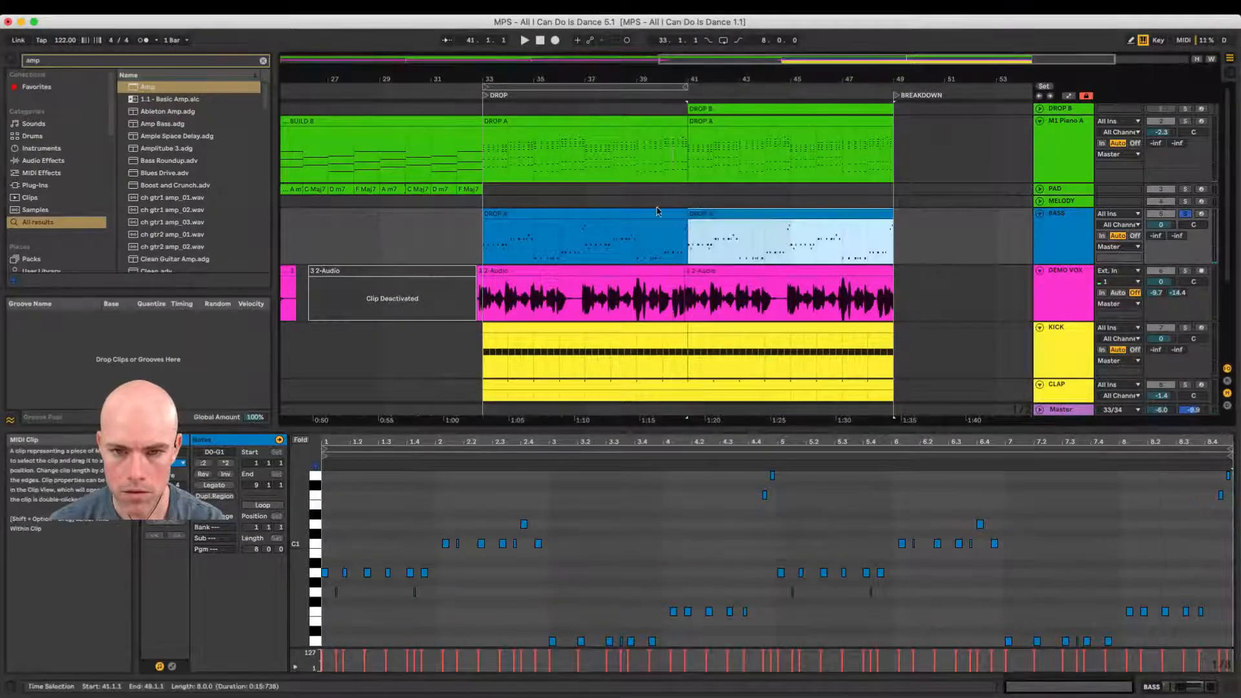
pyautogui.keyDown('shift'); pyautogui.click(651, 213); pyautogui.keyUp('shift')
pyautogui.press('super+j')
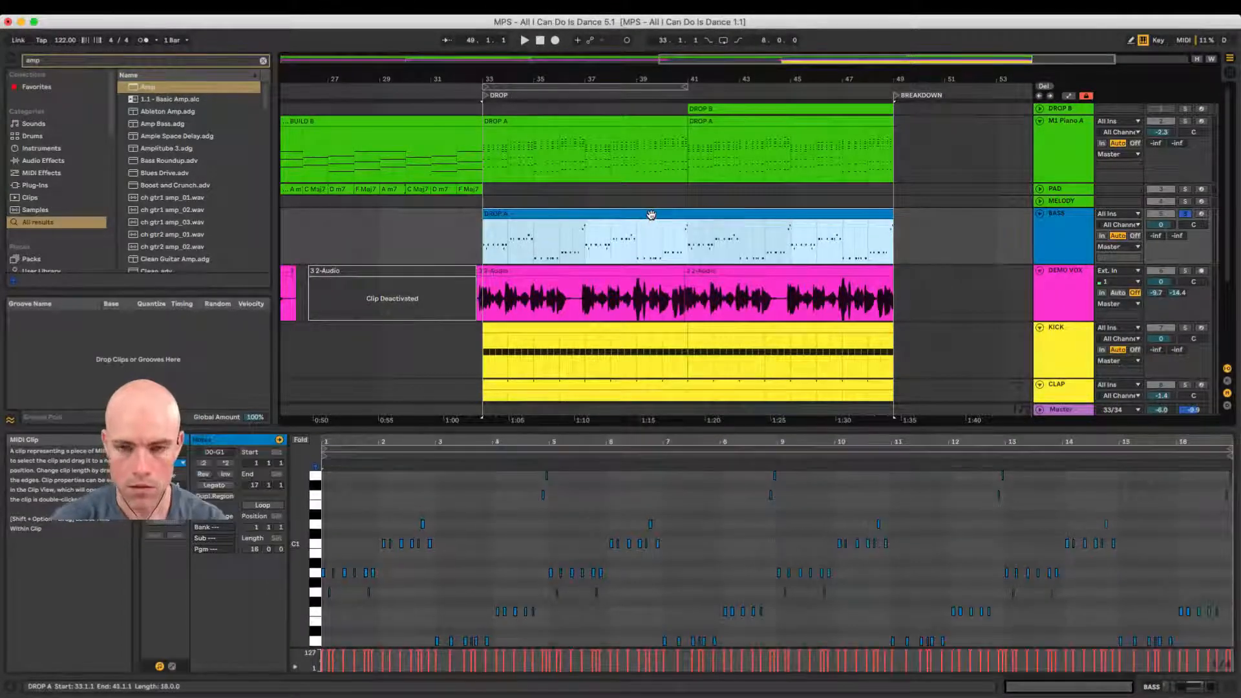
# Step: Play the bass from bar 40 across the transition into the second half of the drop
pyautogui.click(663, 239)
pyautogui.press('space')
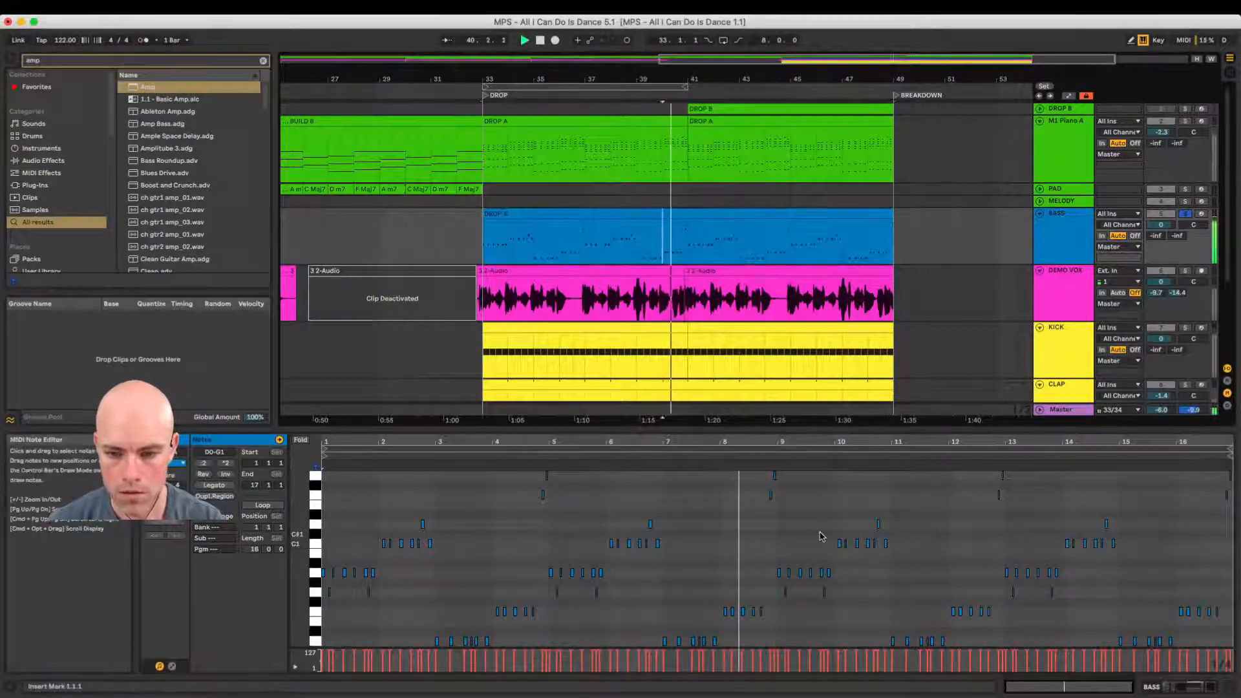
pyautogui.moveTo(779, 440)
pyautogui.mouseDown()
pyautogui.moveTo(778, 452)
pyautogui.moveTo(778, 430)
pyautogui.mouseUp()
pyautogui.press('space')
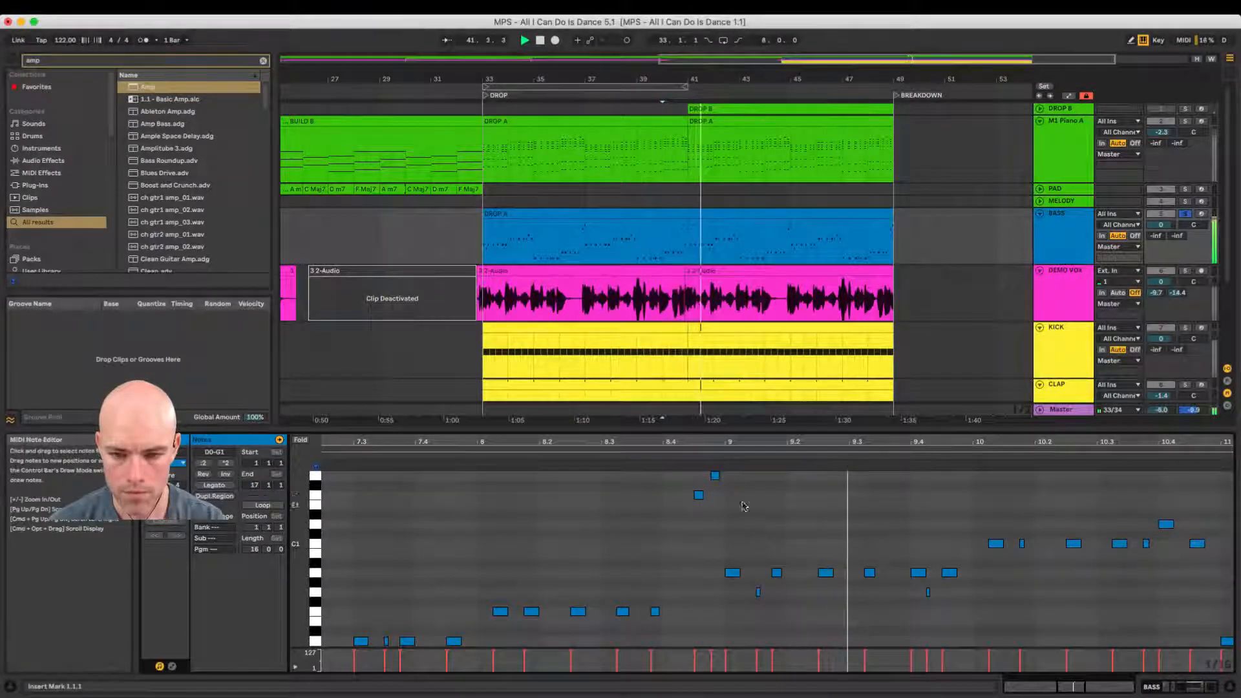
pyautogui.press('space')
pyautogui.press('space')
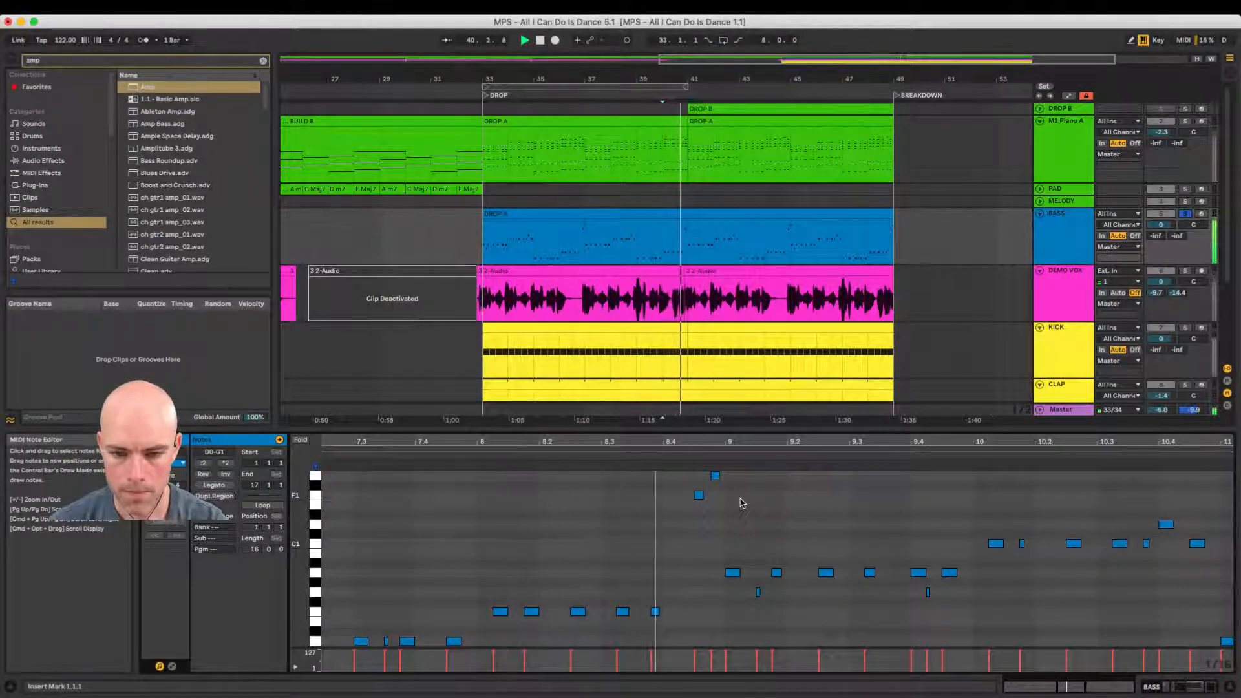
# Step: Audition the F1 and G1 fill notes at the end of clip bar eight
pyautogui.click(703, 498)
pyautogui.scroll(2, 701, 511)
pyautogui.press('space')
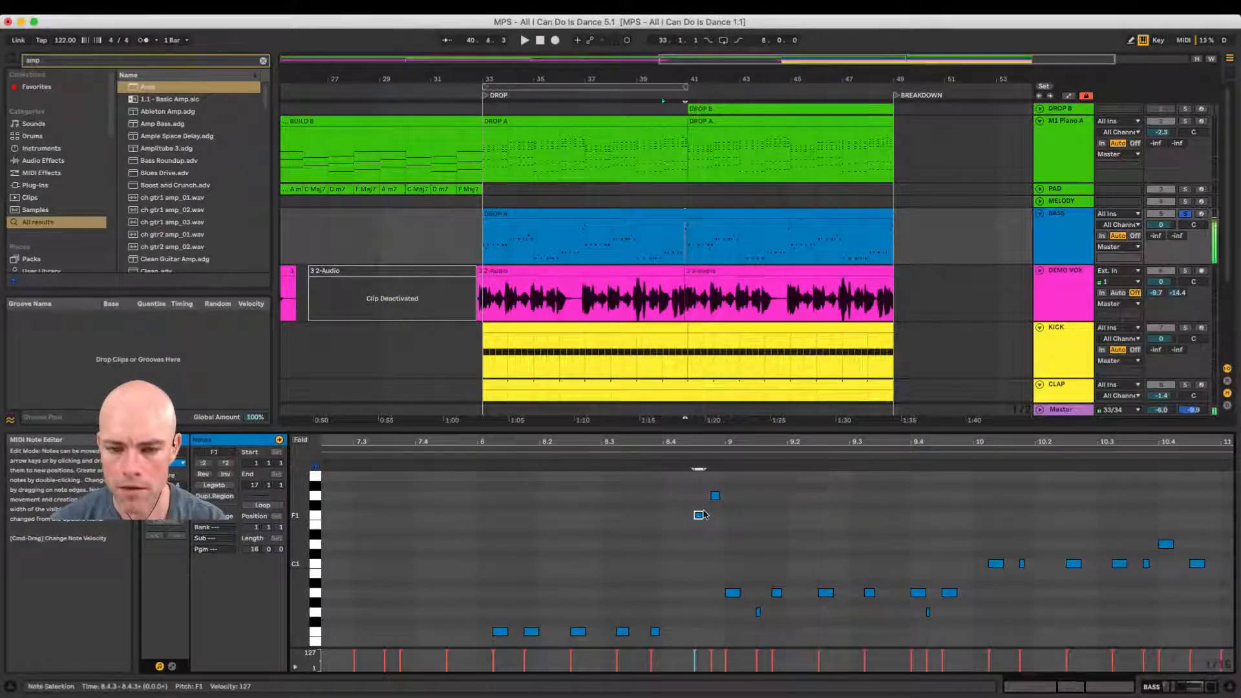
pyautogui.click(714, 497)
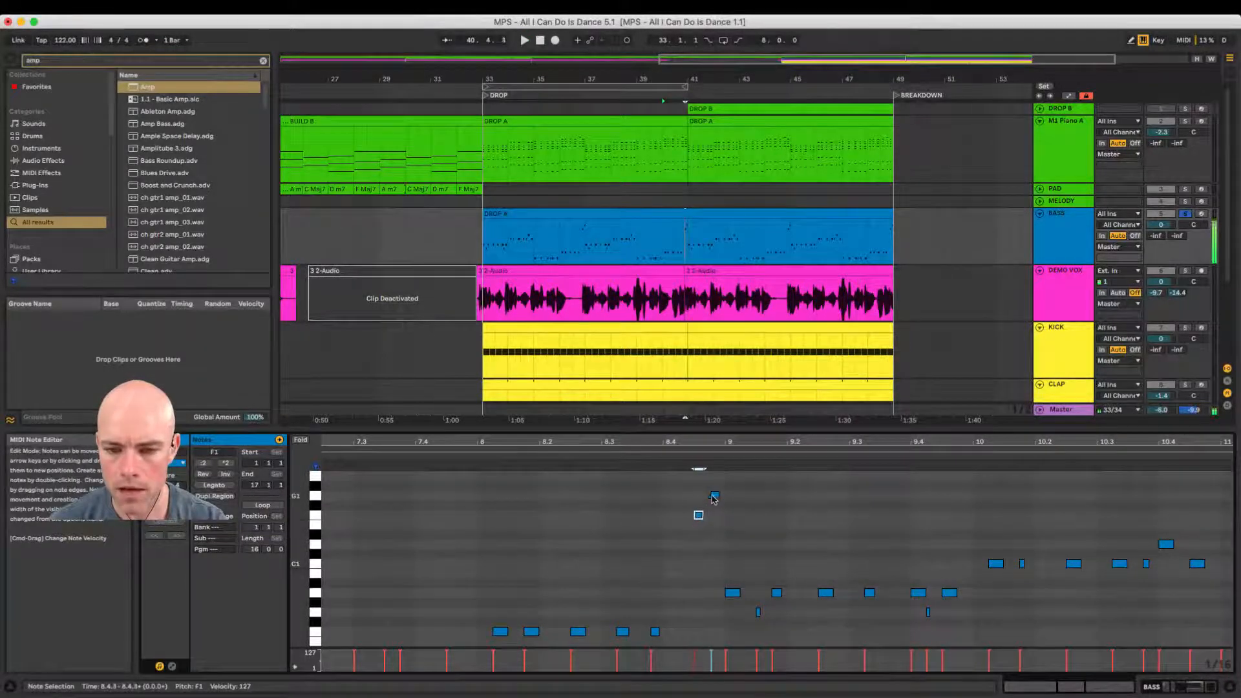
pyautogui.click(715, 497)
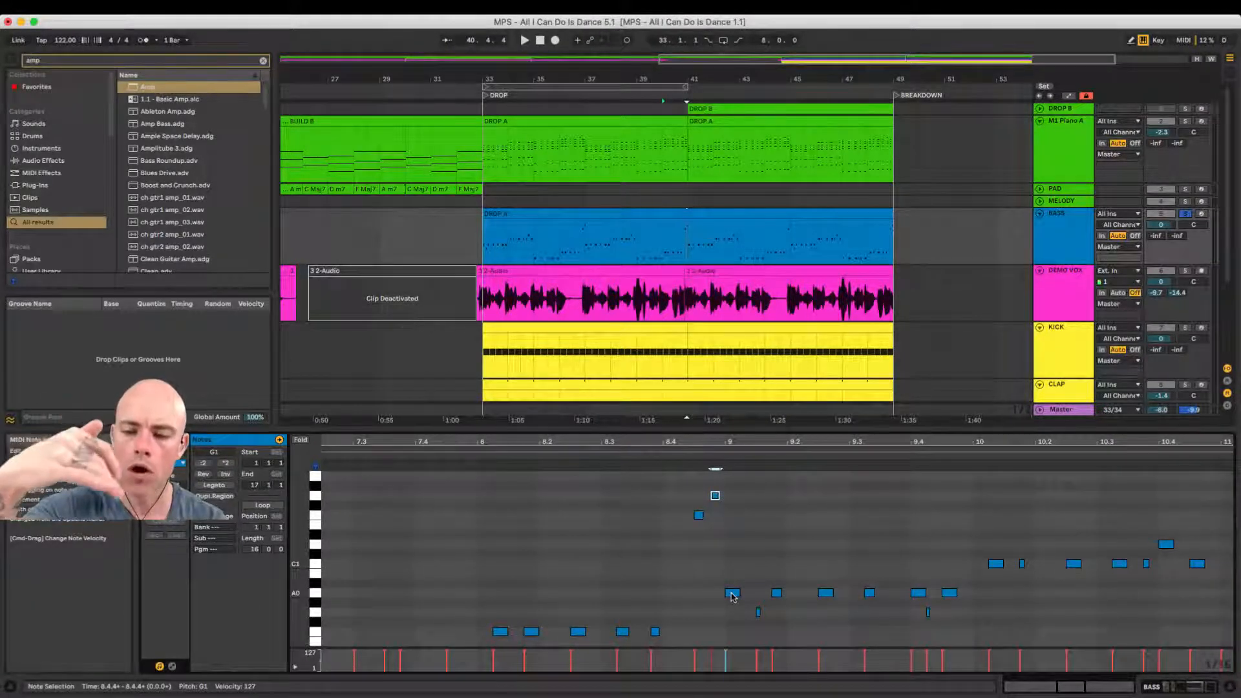
# Step: Move the first bass note of clip bar nine up an octave from A0 to A1
pyautogui.moveTo(831, 442); pyautogui.dragTo(830, 437)
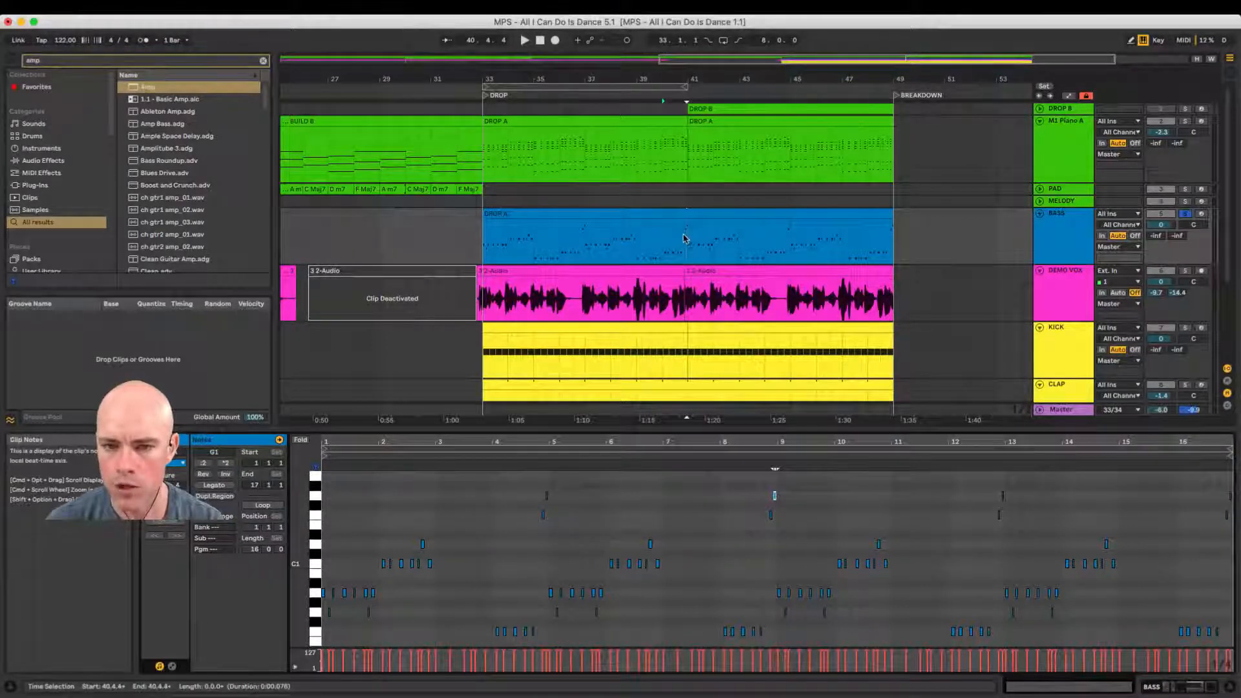
pyautogui.moveTo(687, 234); pyautogui.dragTo(889, 230)
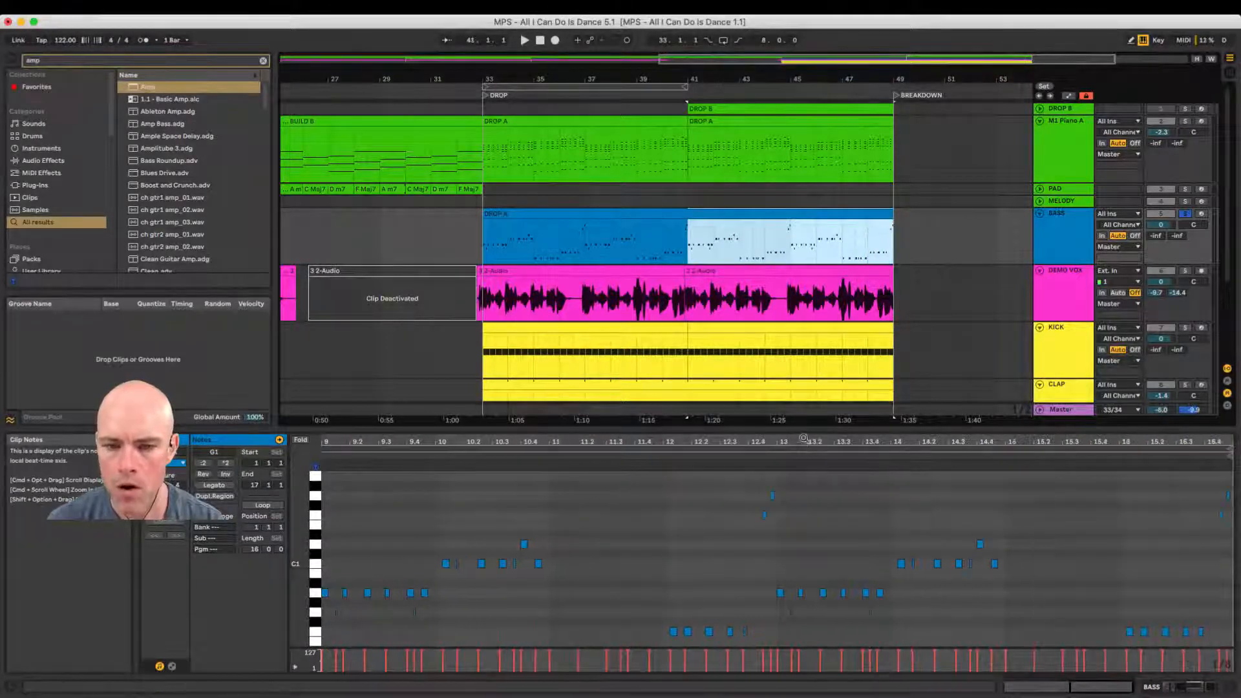
pyautogui.moveTo(801, 441); pyautogui.dragTo(983, 442)
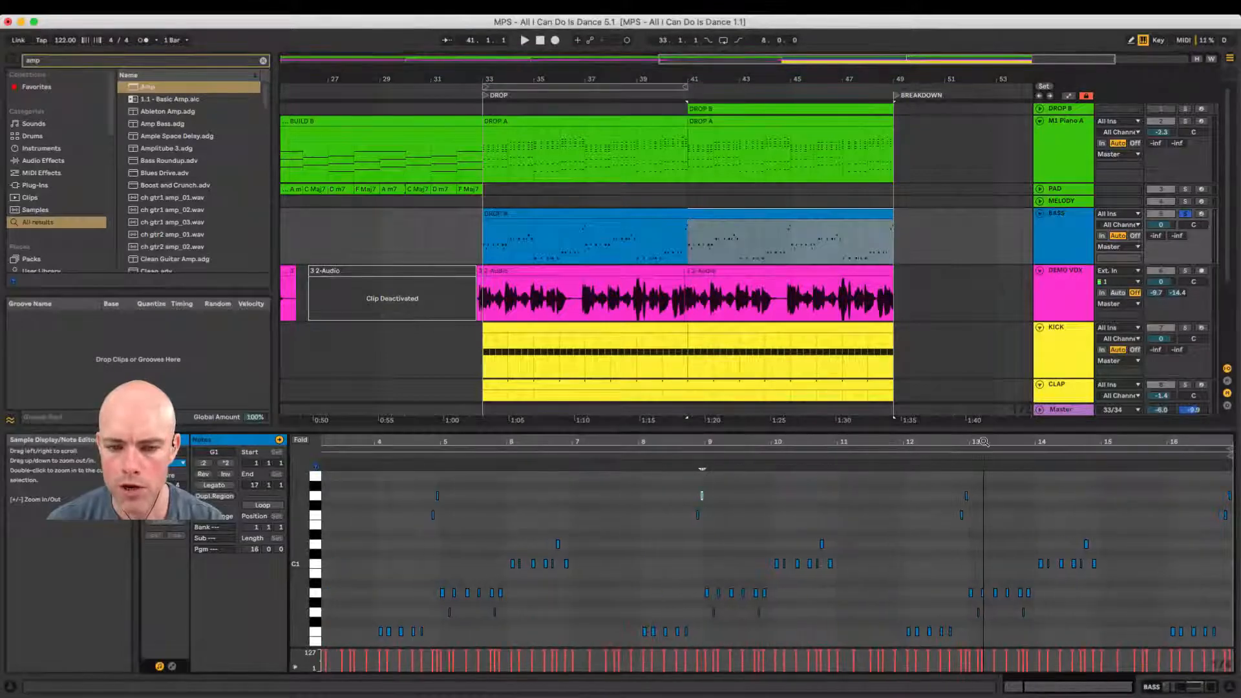
pyautogui.click(708, 594)
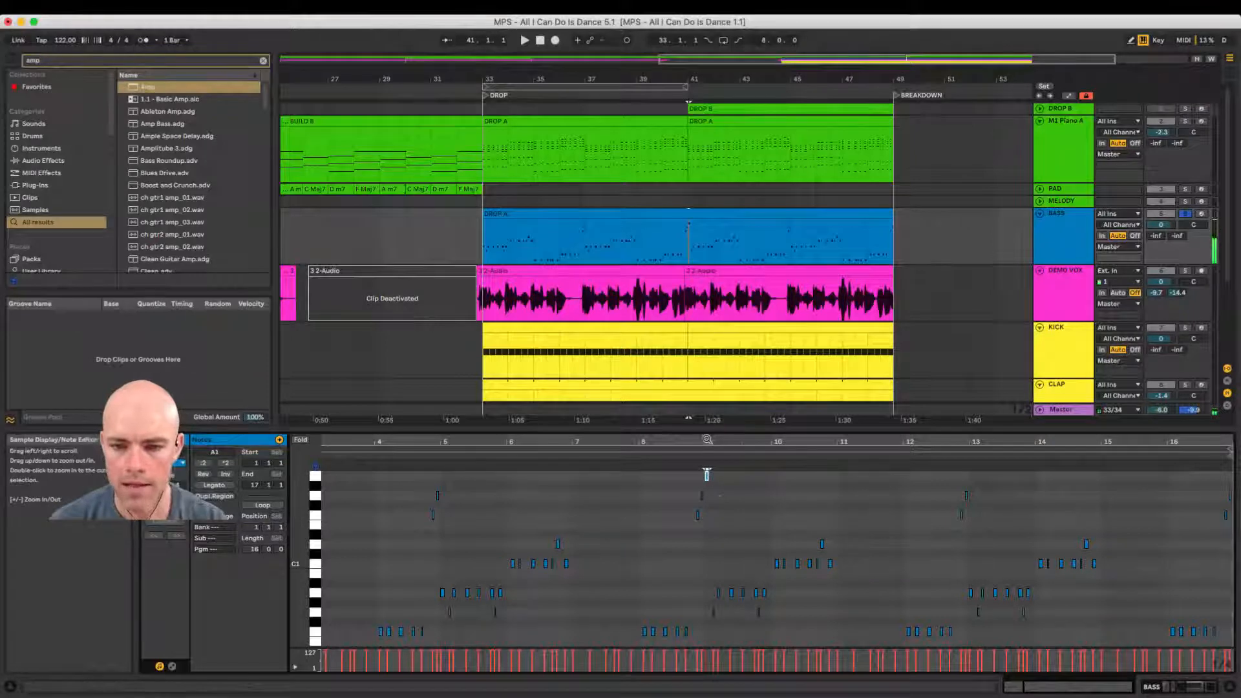
# Step: Play the soloed bass from bar 40 through the raised A1 note opening clip bar nine
pyautogui.moveTo(707, 442); pyautogui.dragTo(722, 477)
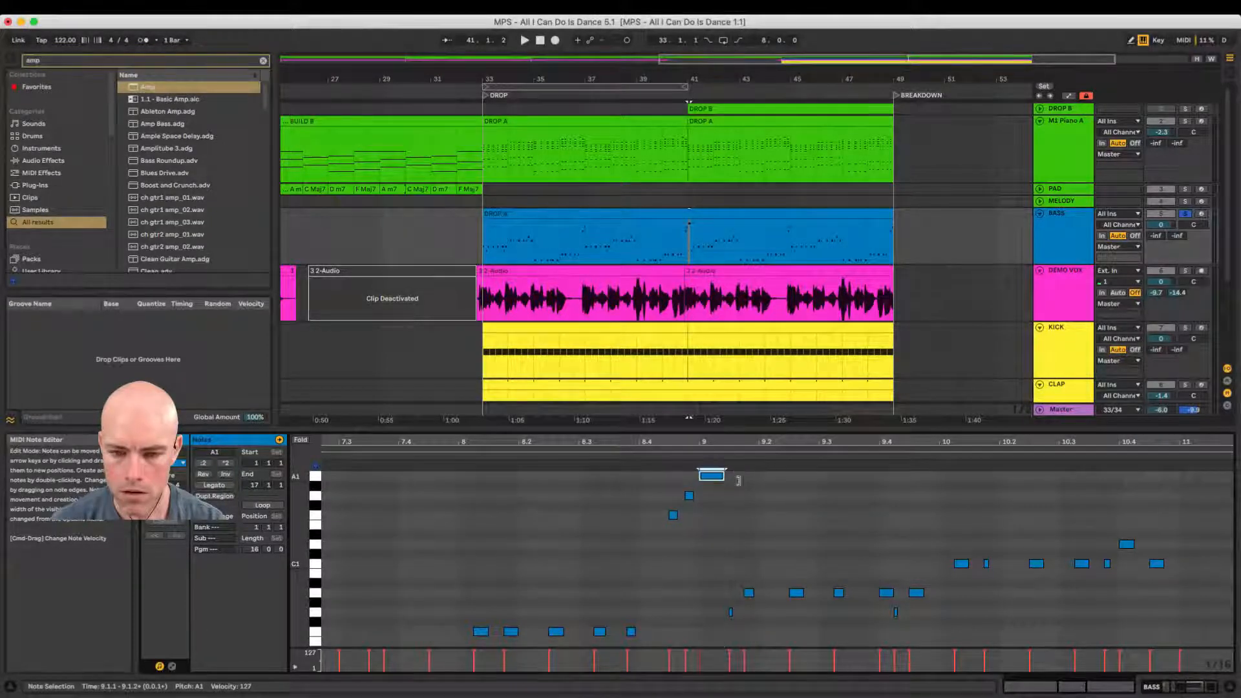
pyautogui.moveTo(751, 444); pyautogui.dragTo(751, 417)
pyautogui.click(662, 239)
pyautogui.press('space')
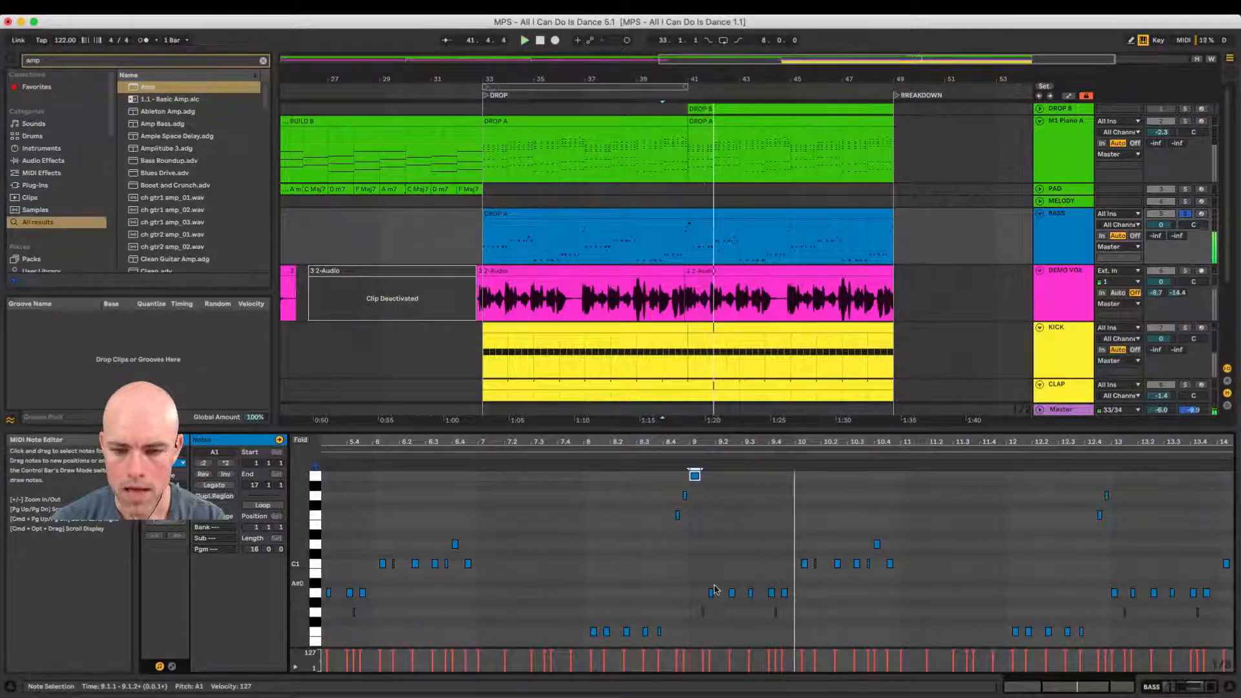
pyautogui.press('space')
# Step: Move the G0 and A0 notes after the first note of clip bar nine up an octave to G1 and A1, and play the result
pyautogui.moveTo(717, 583); pyautogui.dragTo(698, 617)
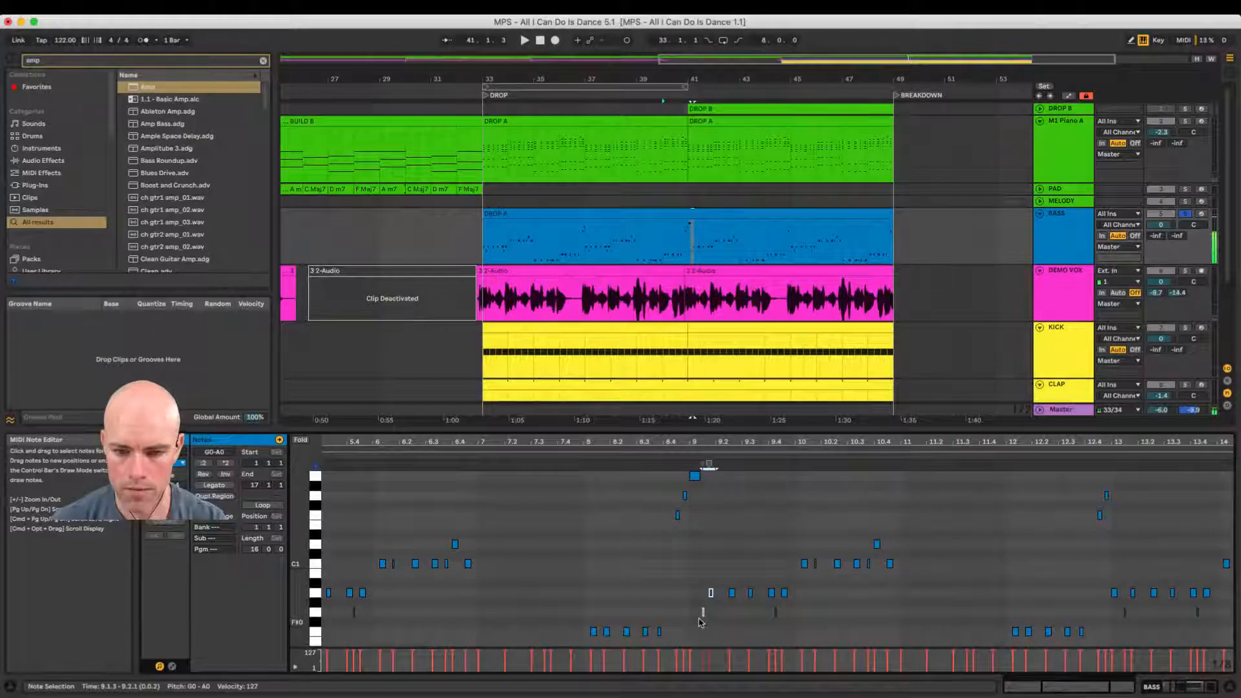
pyautogui.press('space')
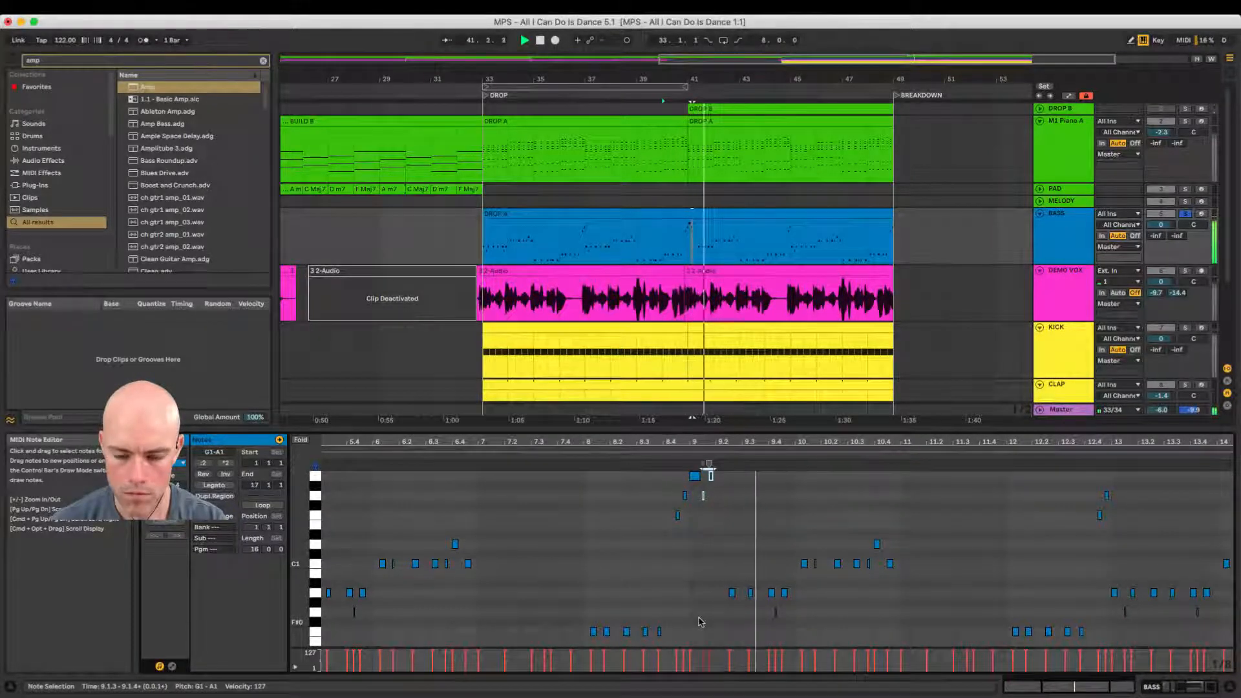
pyautogui.press('space')
# Step: Extend the second A1 note of clip bar nine to one beat long, ending at 9.2.4
pyautogui.moveTo(728, 443); pyautogui.dragTo(727, 472)
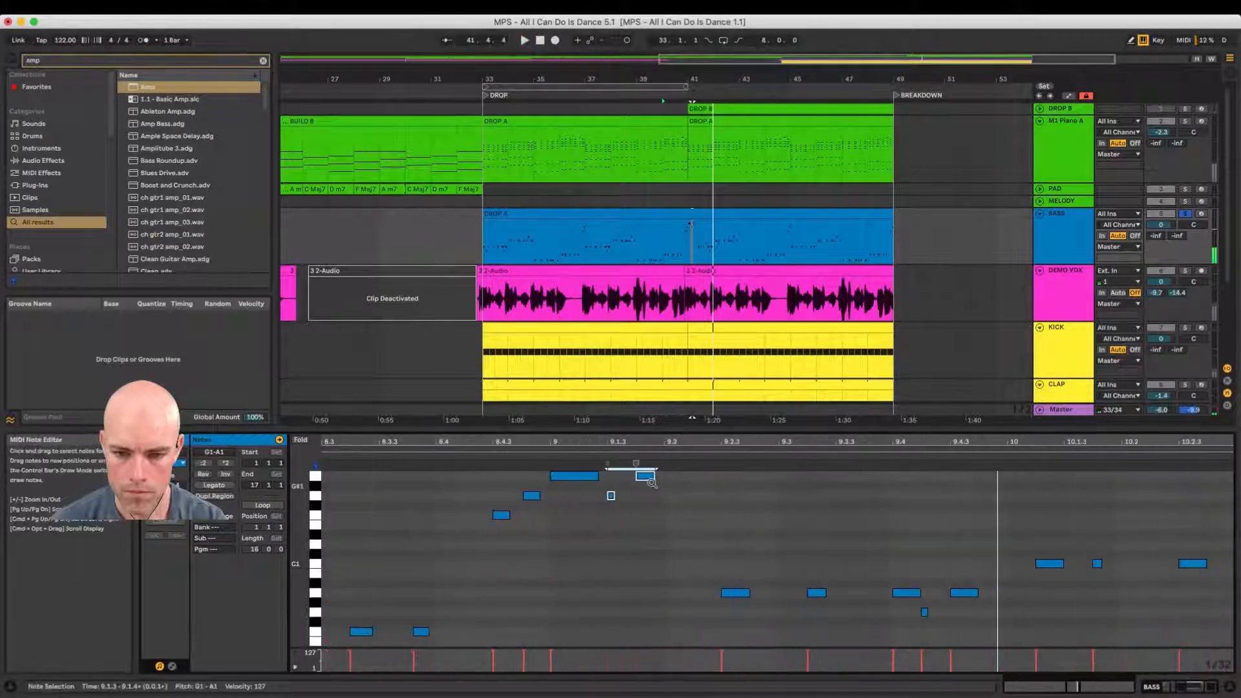
pyautogui.click(693, 475)
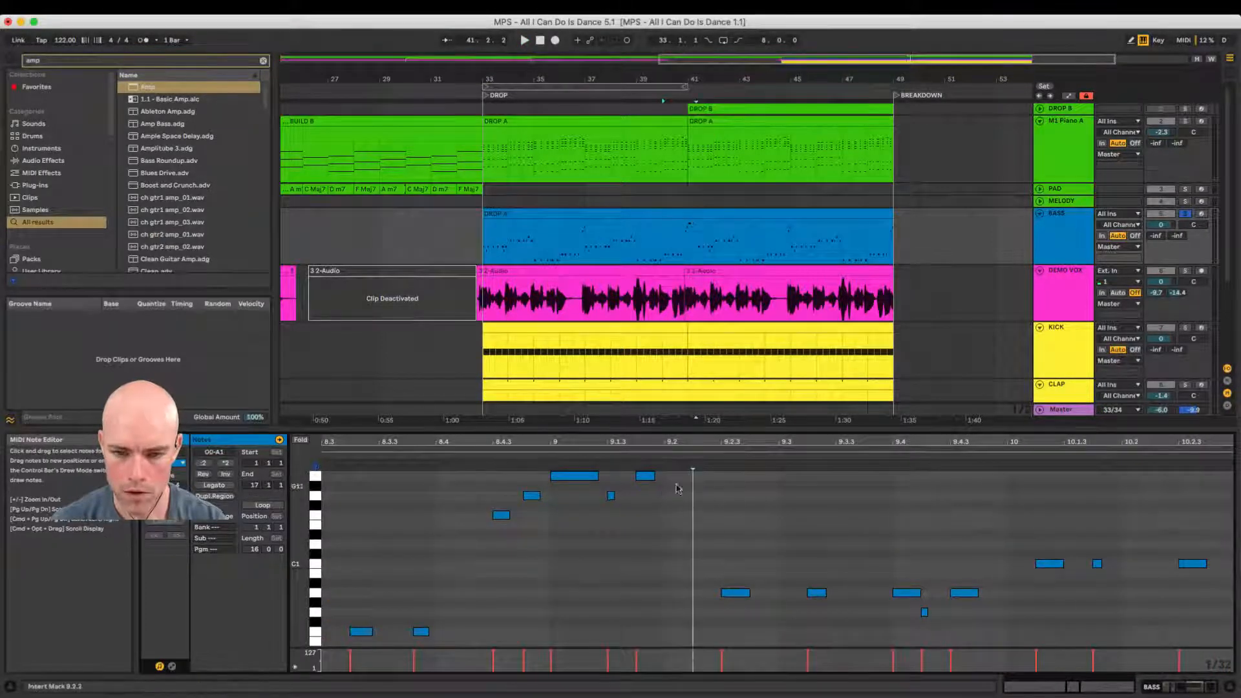
pyautogui.moveTo(654, 478); pyautogui.dragTo(684, 442)
pyautogui.press('space')
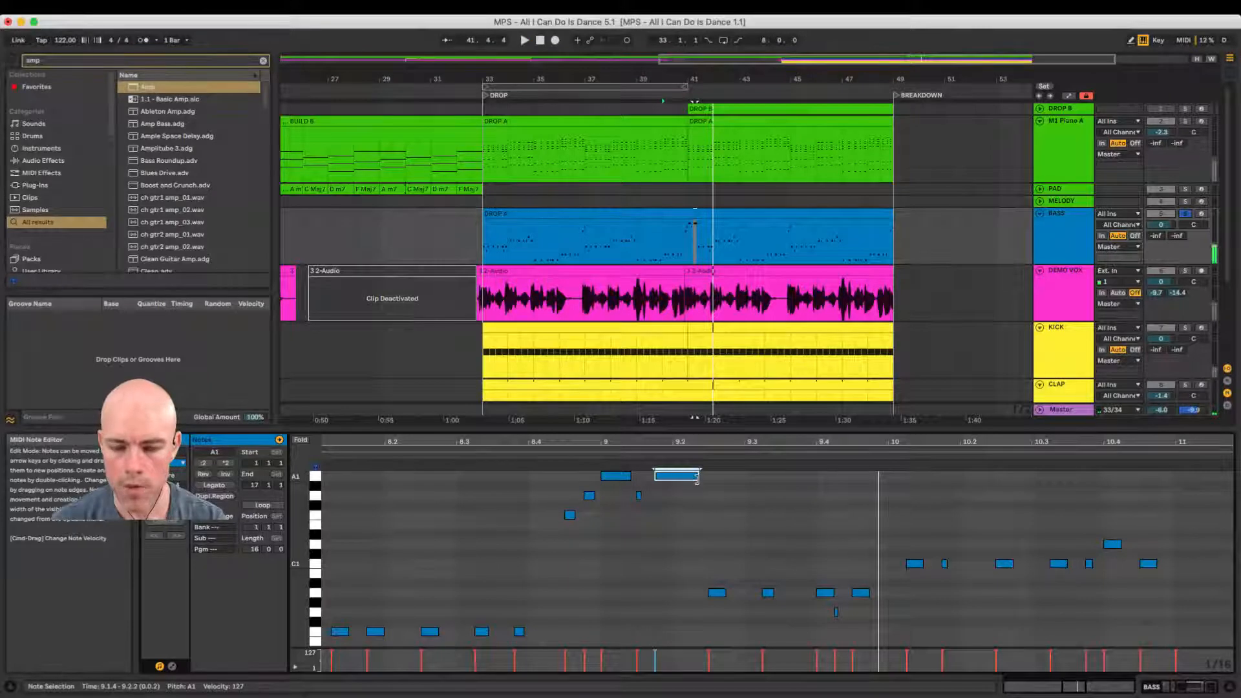
pyautogui.moveTo(697, 479); pyautogui.dragTo(726, 479)
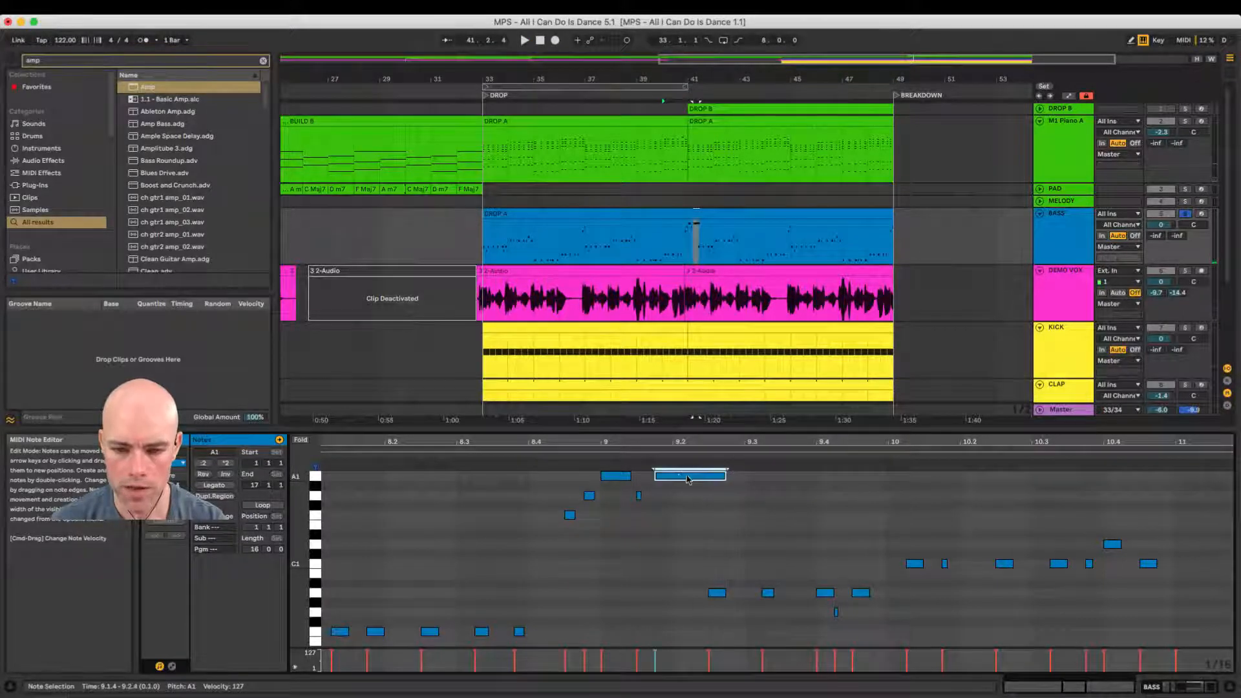
# Step: Show the bass clip's envelopes and select the MIDI Ctrl Pitch Bend envelope
pyautogui.click(292, 668)
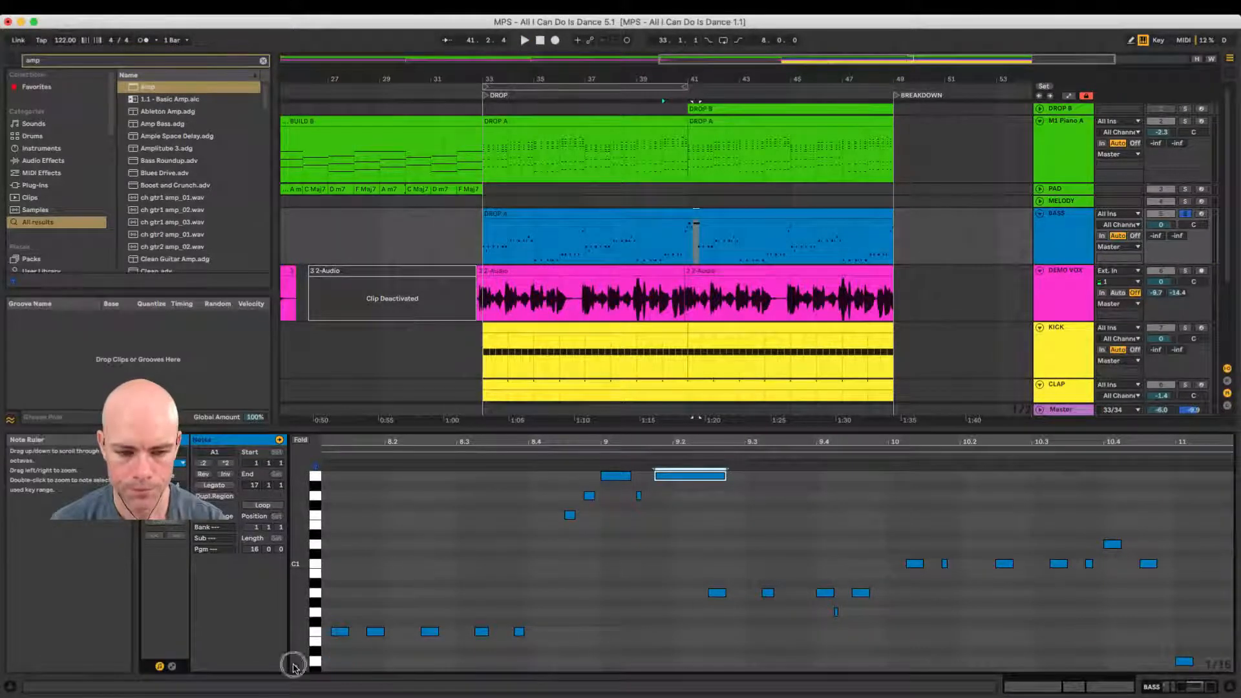
pyautogui.click(172, 666)
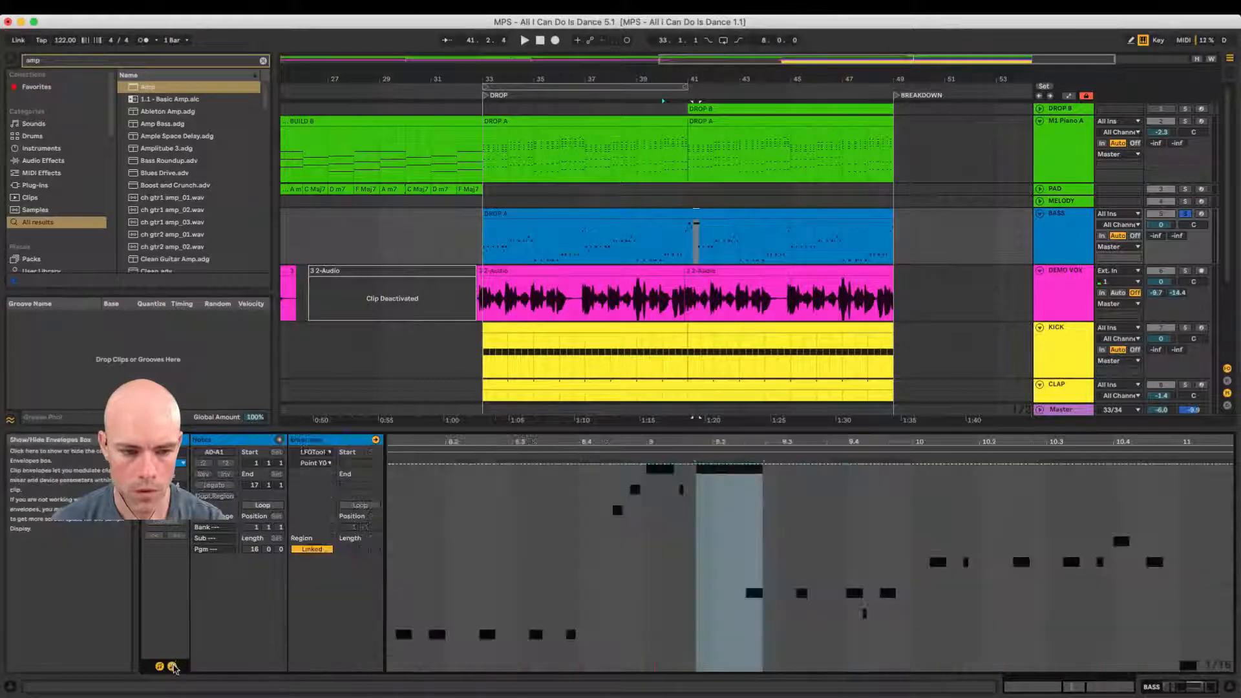
pyautogui.click(322, 454)
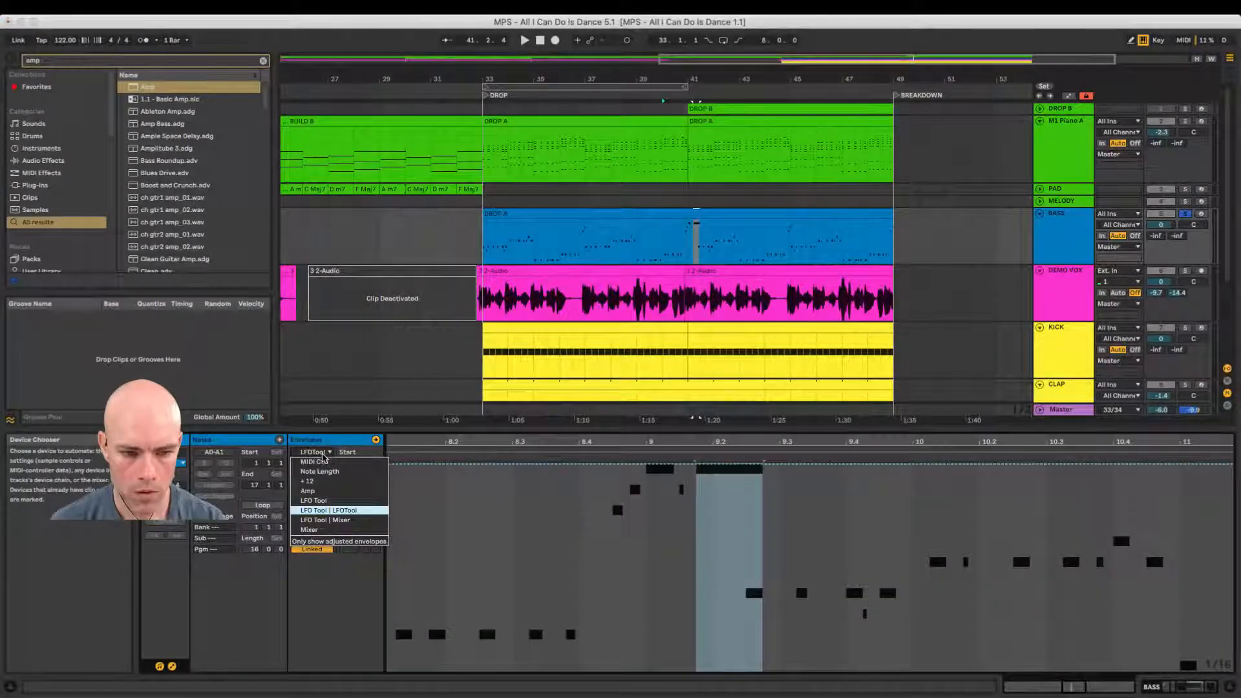
pyautogui.click(323, 446)
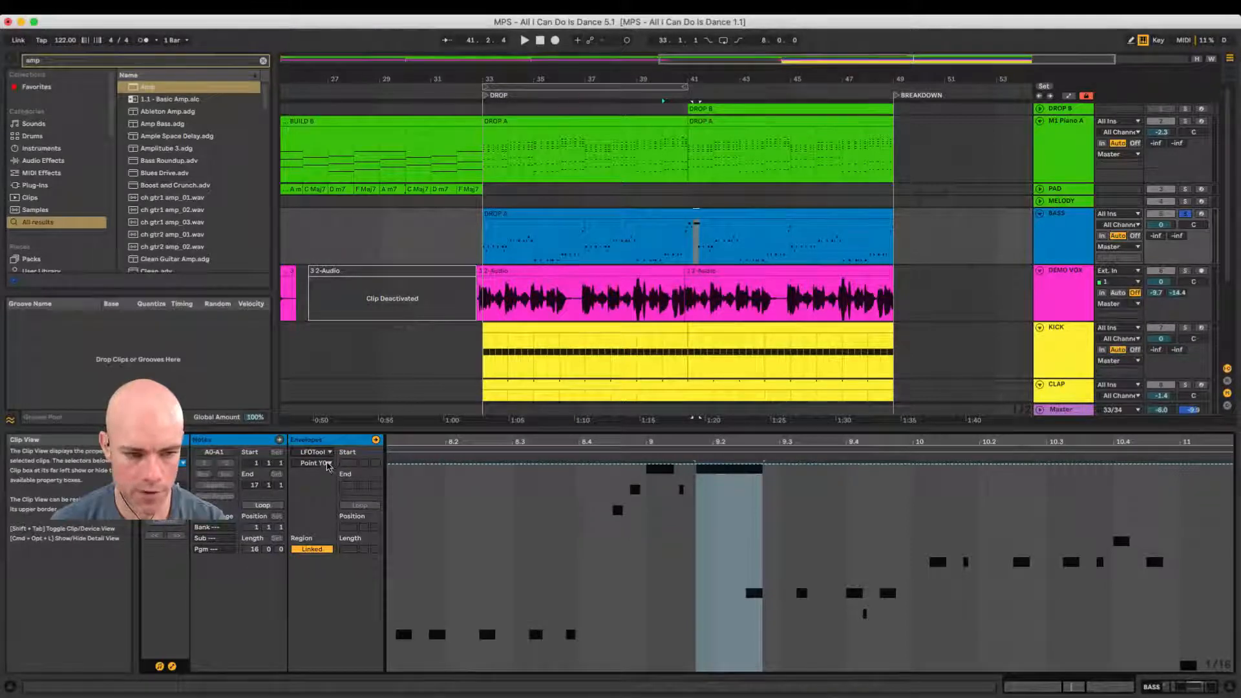
pyautogui.click(329, 465)
pyautogui.click(331, 452)
pyautogui.click(329, 454)
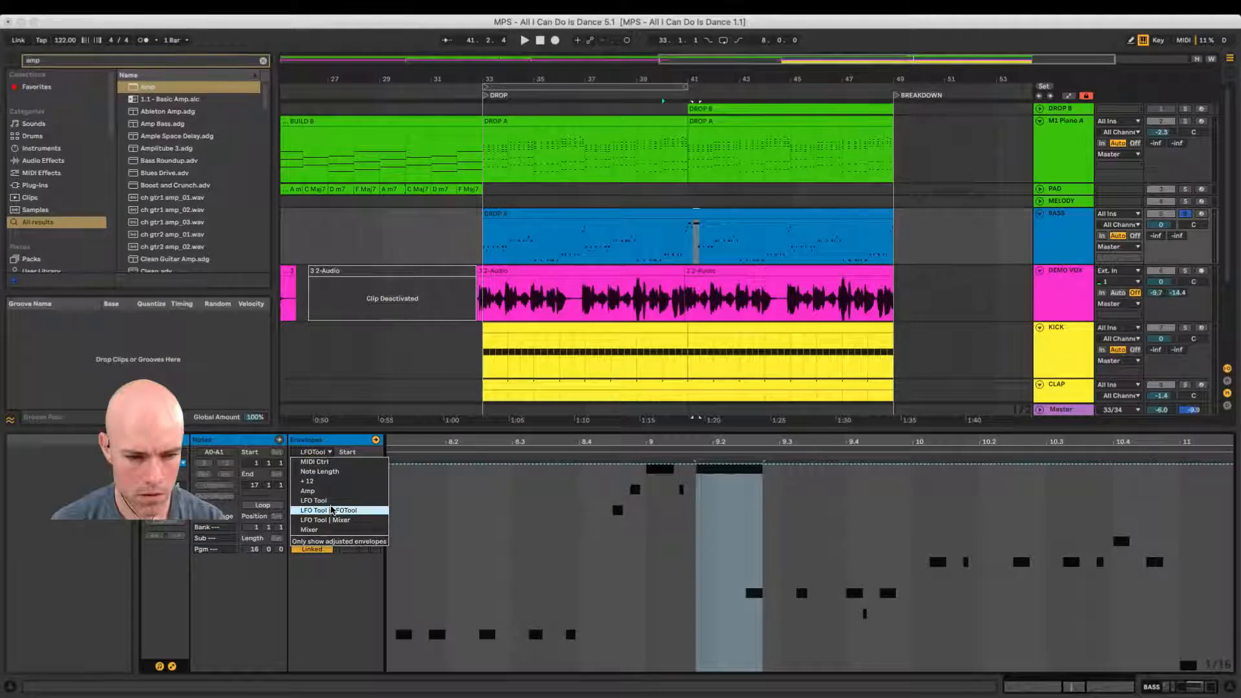
pyautogui.click(328, 462)
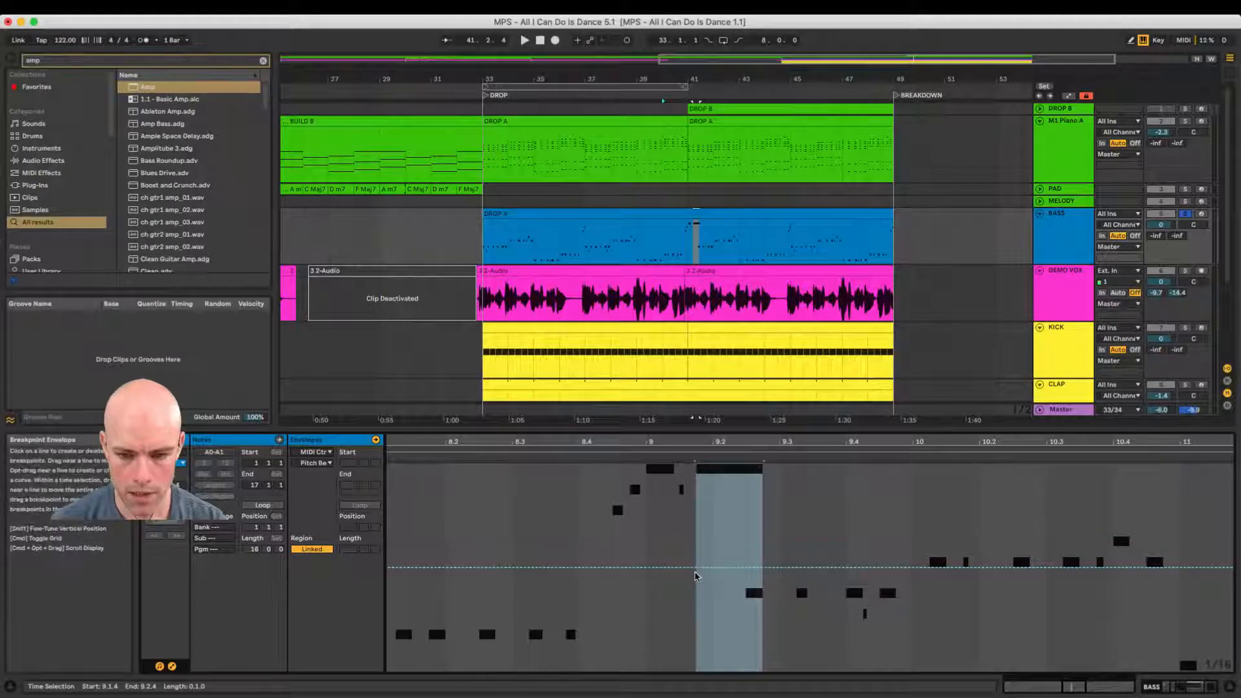
# Step: Draw a downward pitch bend ramp under the long A1 note from 9.1.4 to 9.2.3, returning to centre at its end
pyautogui.click(696, 569)
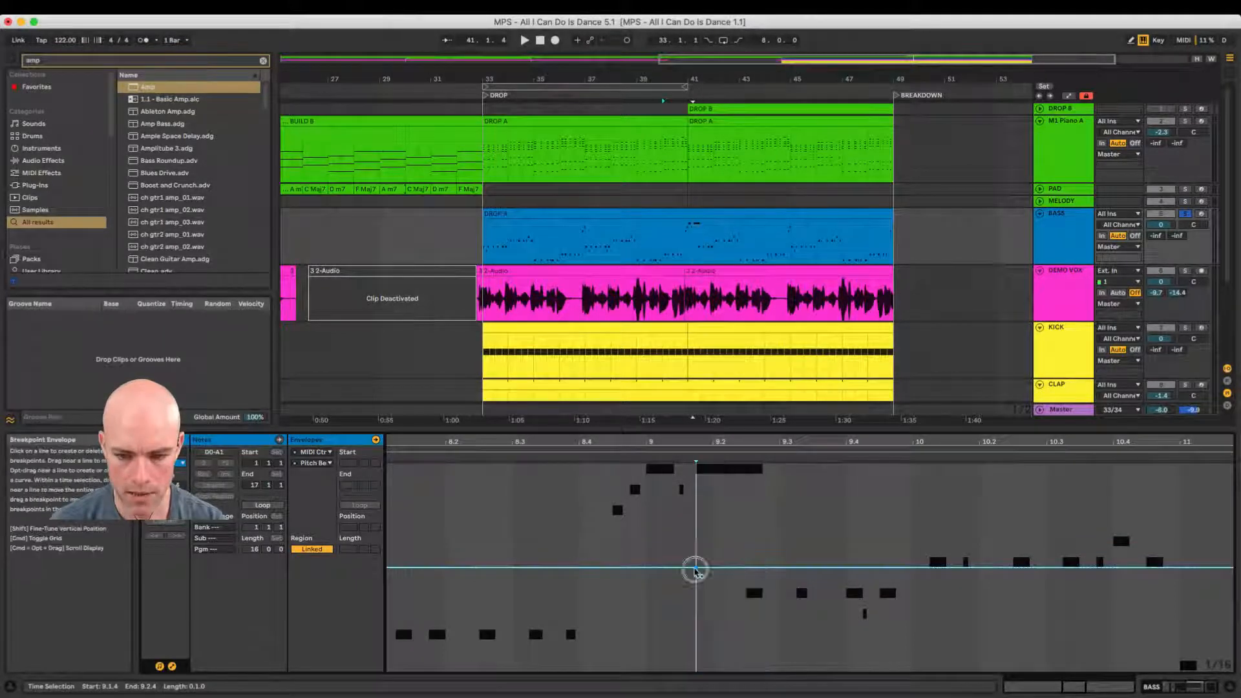
pyautogui.click(753, 585)
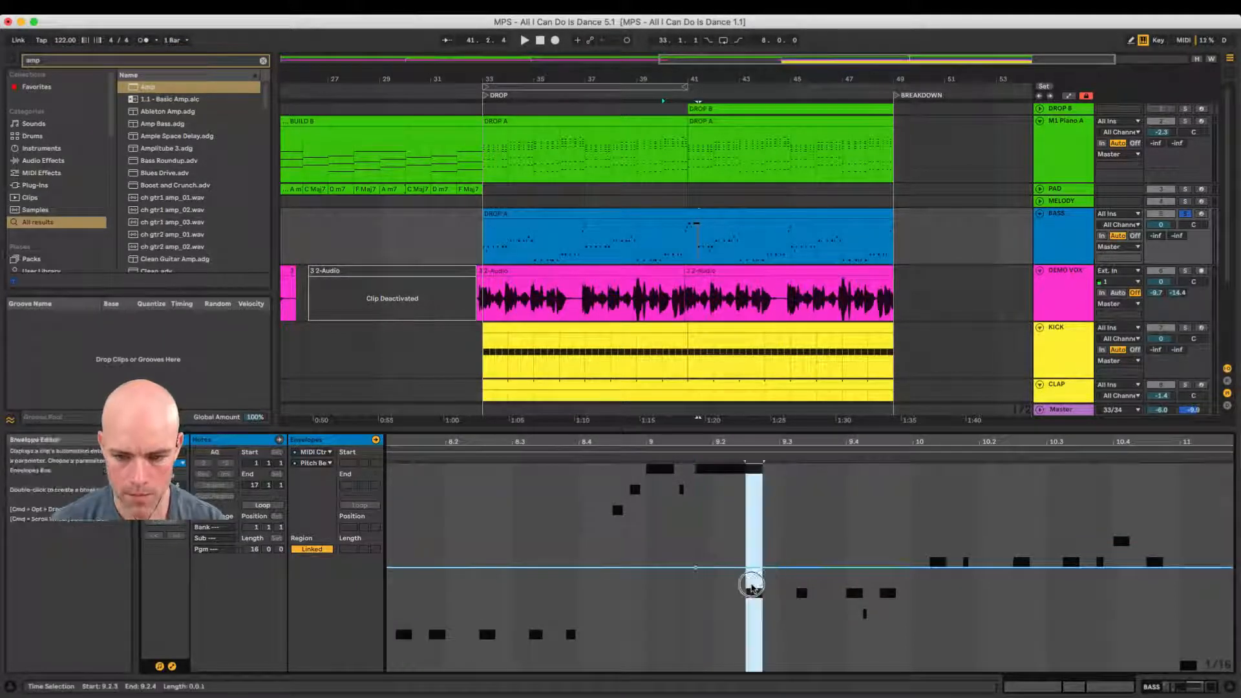
pyautogui.moveTo(745, 585)
pyautogui.mouseDown()
pyautogui.moveTo(696, 579)
pyautogui.moveTo(737, 577)
pyautogui.mouseUp()
pyautogui.click(696, 623)
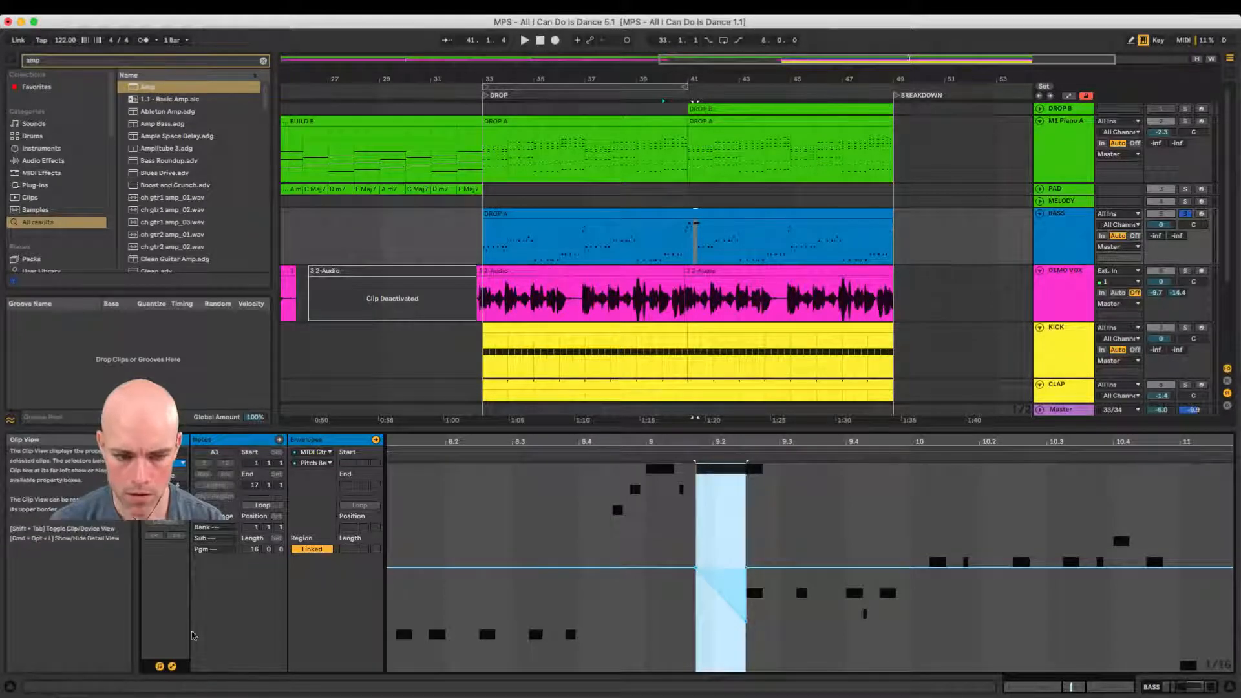
# Step: Hide the envelopes, shorten the long A1 note to end at 9.2.3 and play the slide
pyautogui.click(172, 666)
pyautogui.moveTo(726, 478); pyautogui.dragTo(708, 479)
pyautogui.press('space')
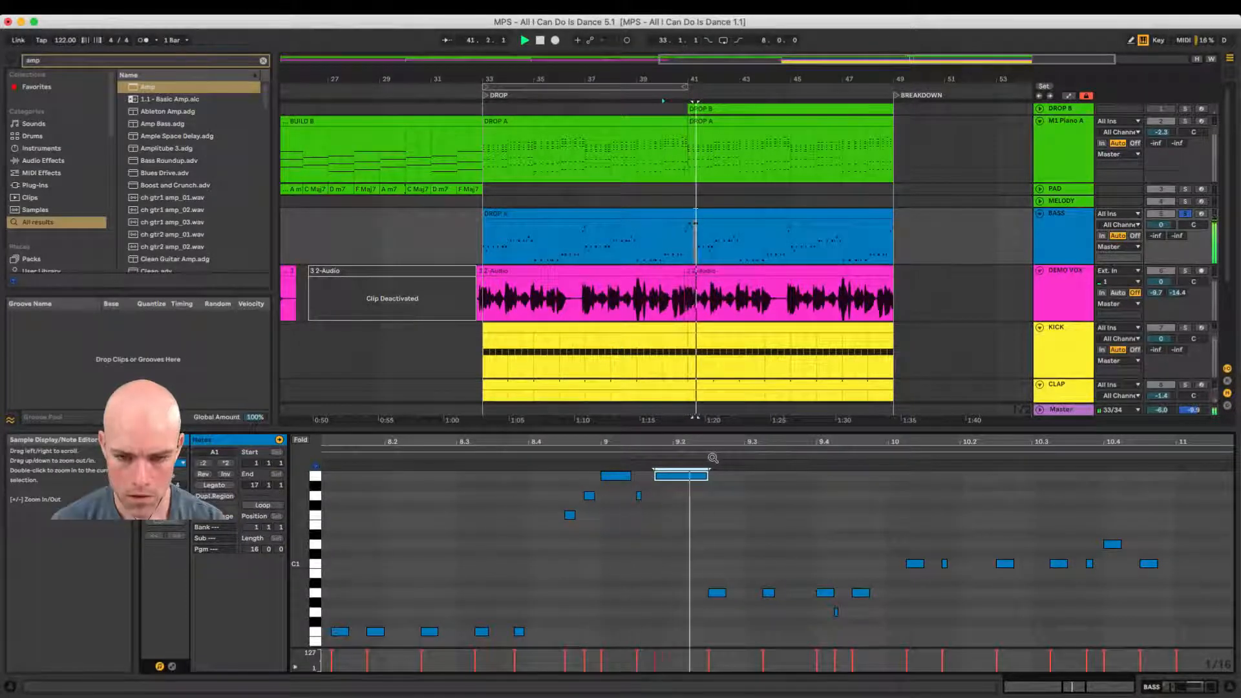
pyautogui.press('space')
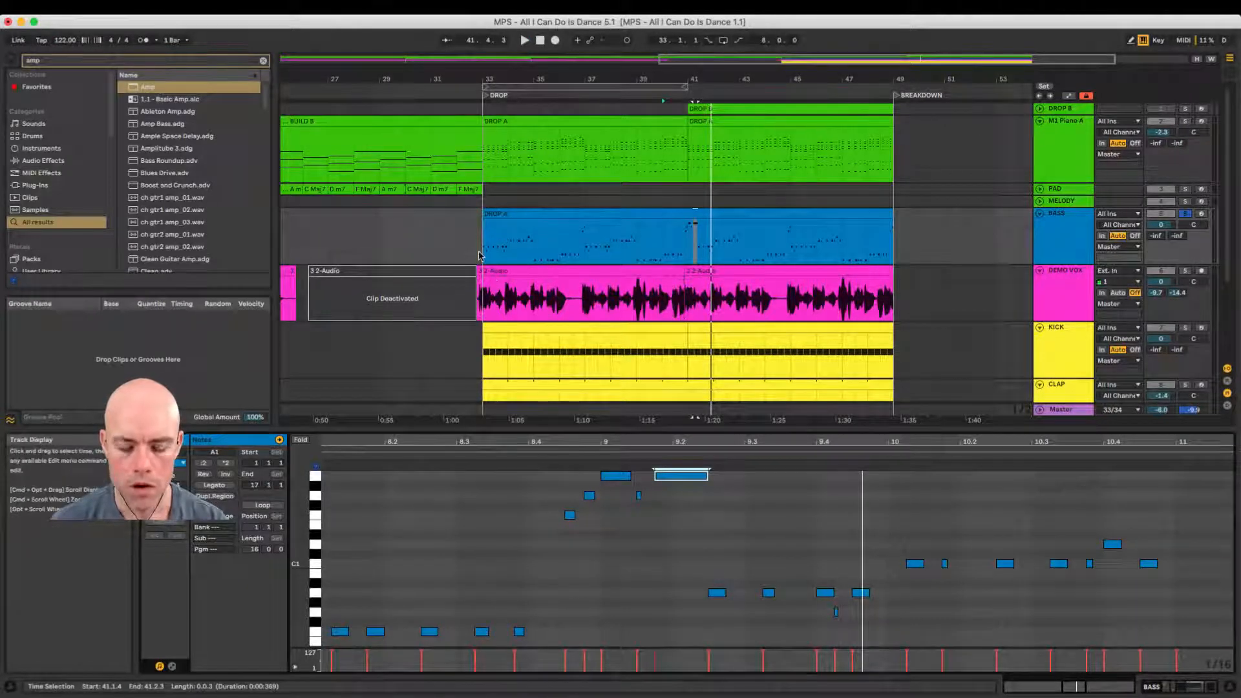
# Step: Search the browser for "bass slide" and preview the Bass Slide, Bass Slide b and Bass Slide Ambient samples
pyautogui.press('super+f')
pyautogui.write('bass s')
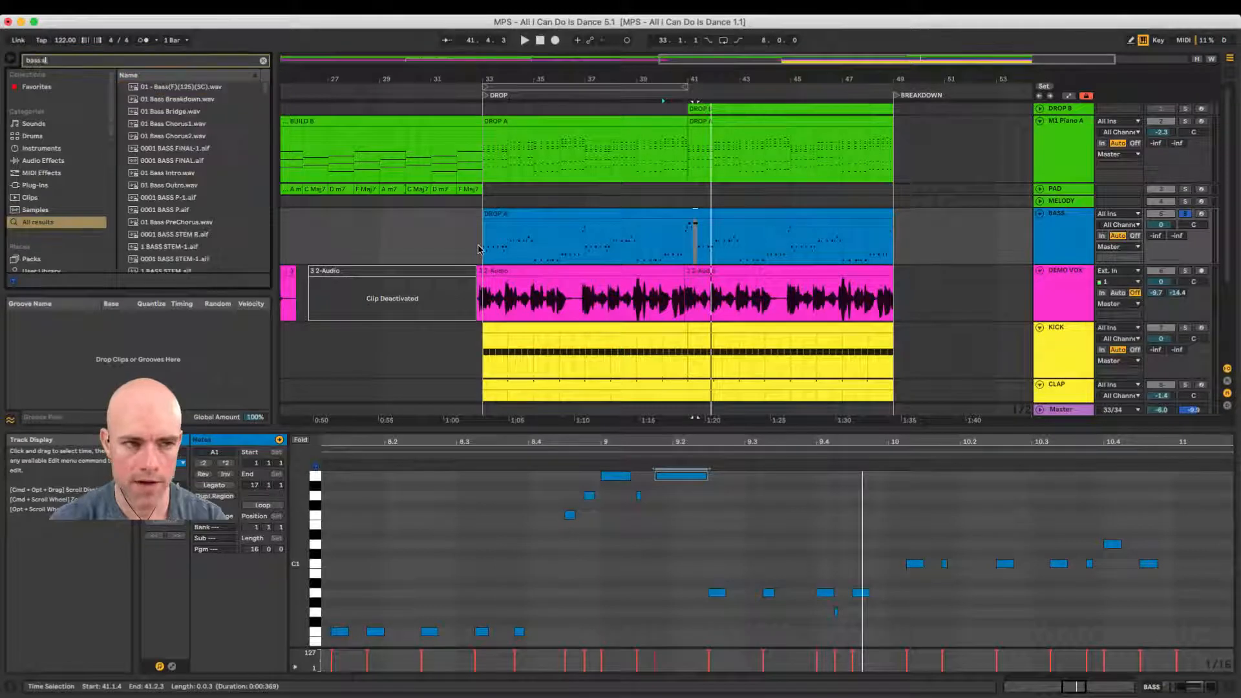
pyautogui.write('lide')
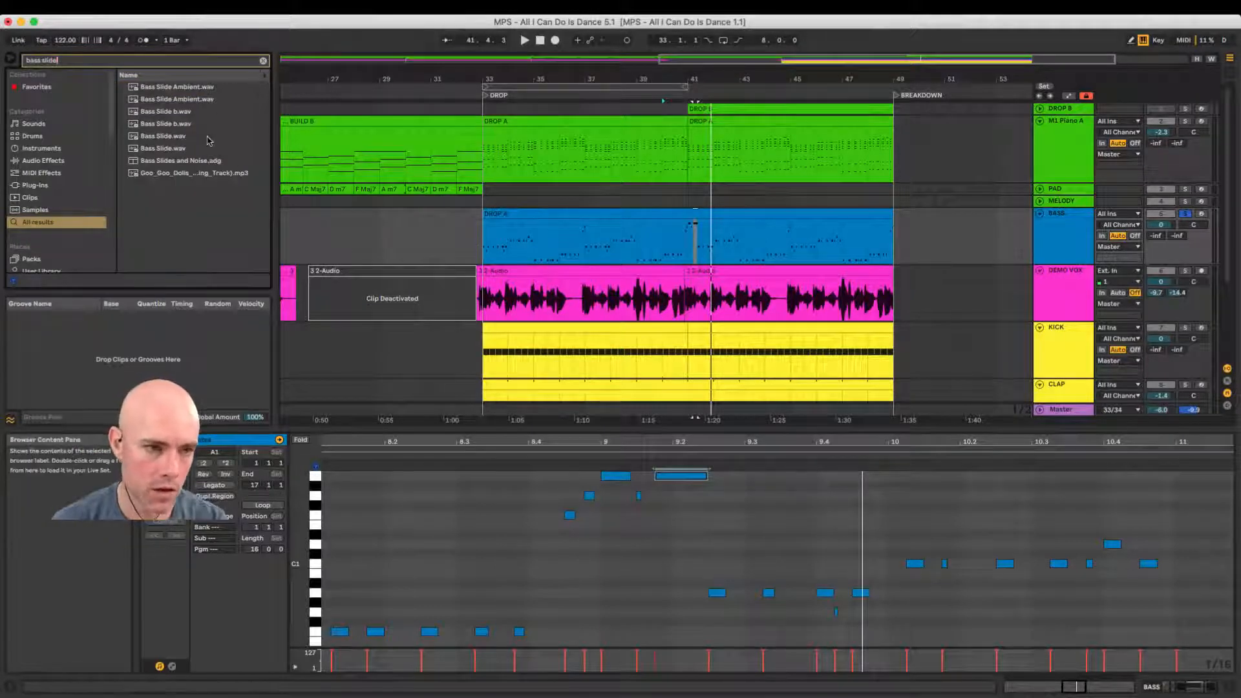
pyautogui.click(197, 148)
pyautogui.press('Up')
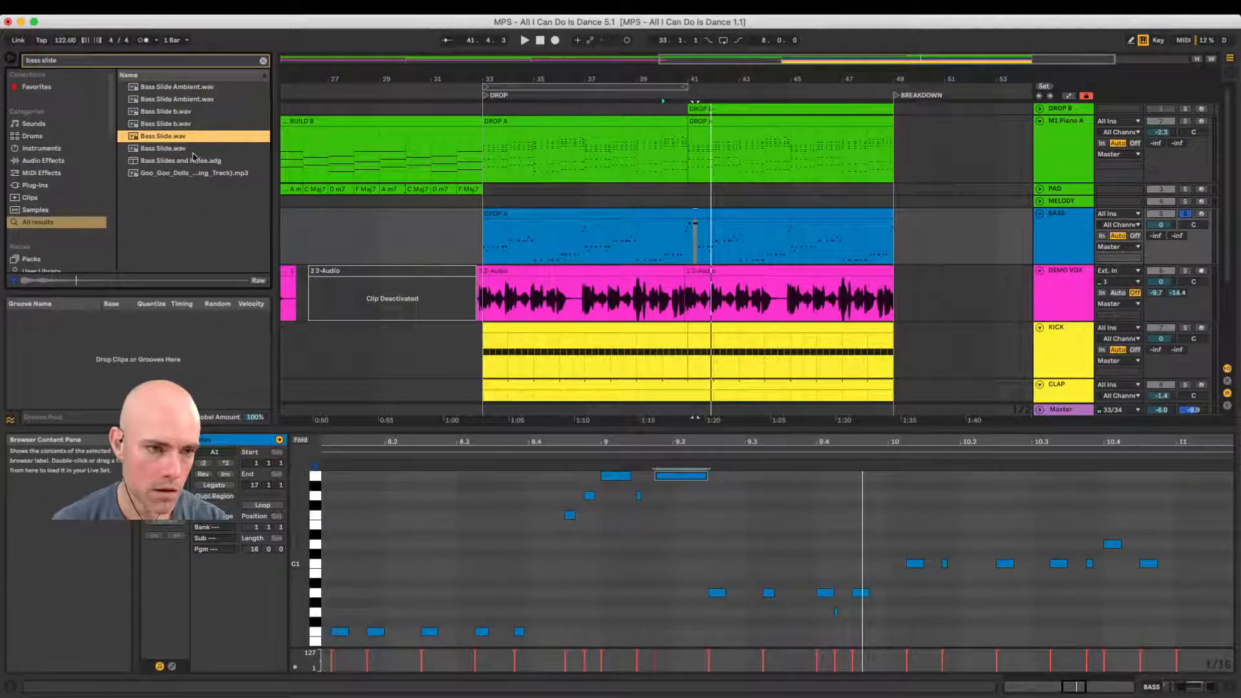
pyautogui.click(193, 160)
pyautogui.click(193, 113)
pyautogui.click(194, 123)
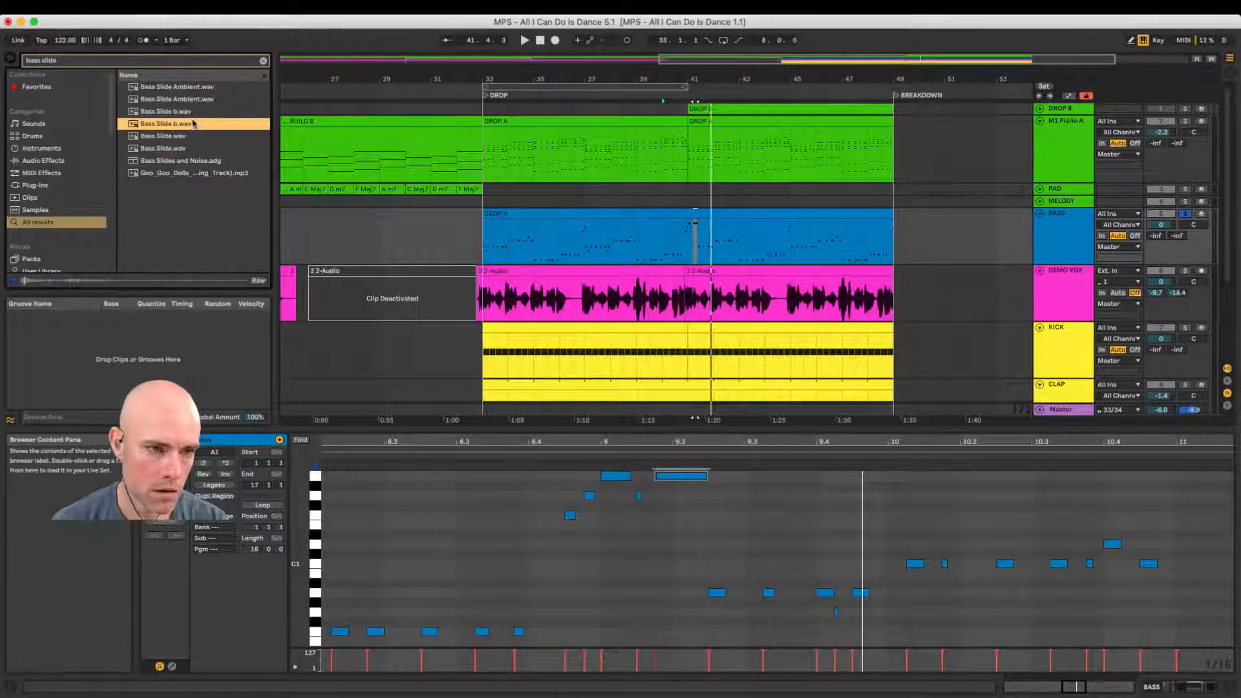
pyautogui.click(193, 100)
pyautogui.click(193, 89)
pyautogui.doubleClick(210, 62)
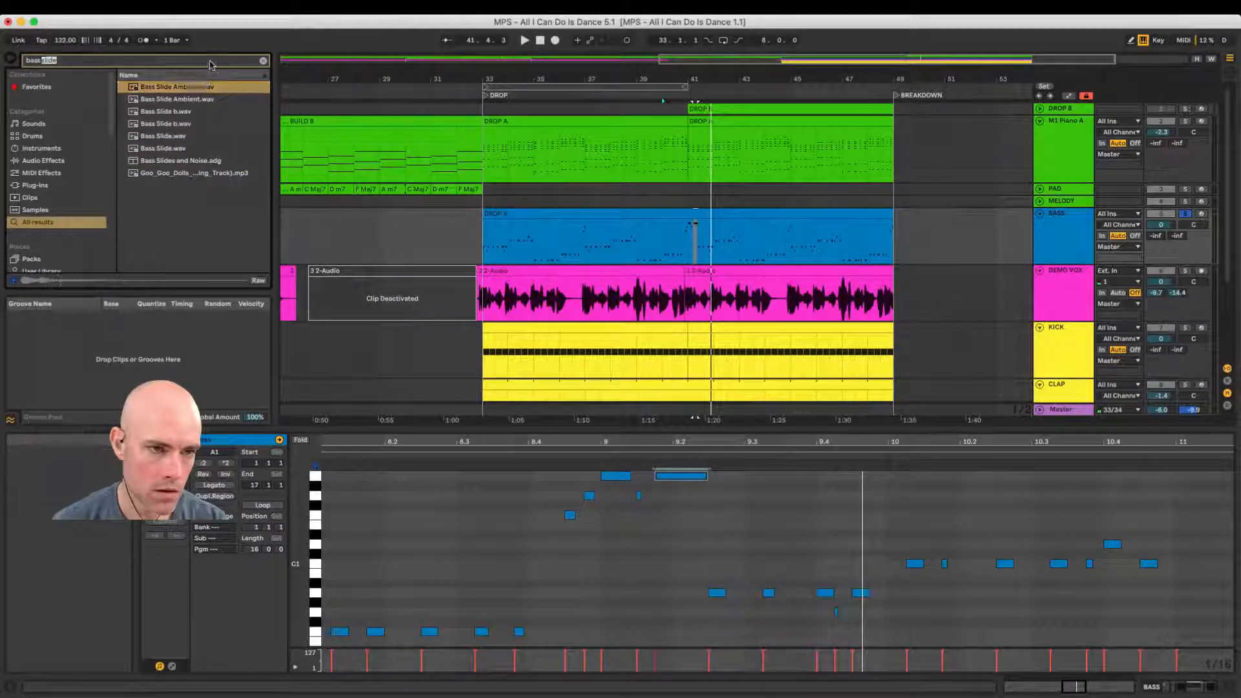
pyautogui.tripleClick(210, 63)
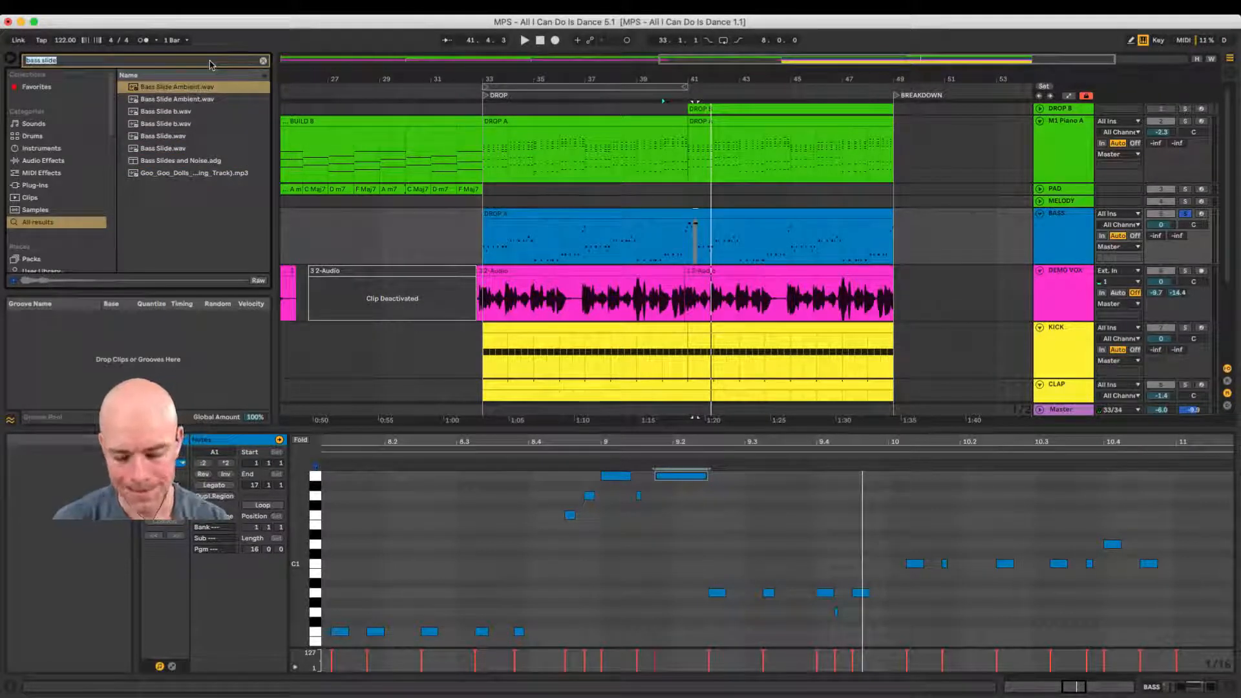
# Step: Replay the soloed bass from bar 40 to check the pitch slide into the drop's second half
pyautogui.press('space')
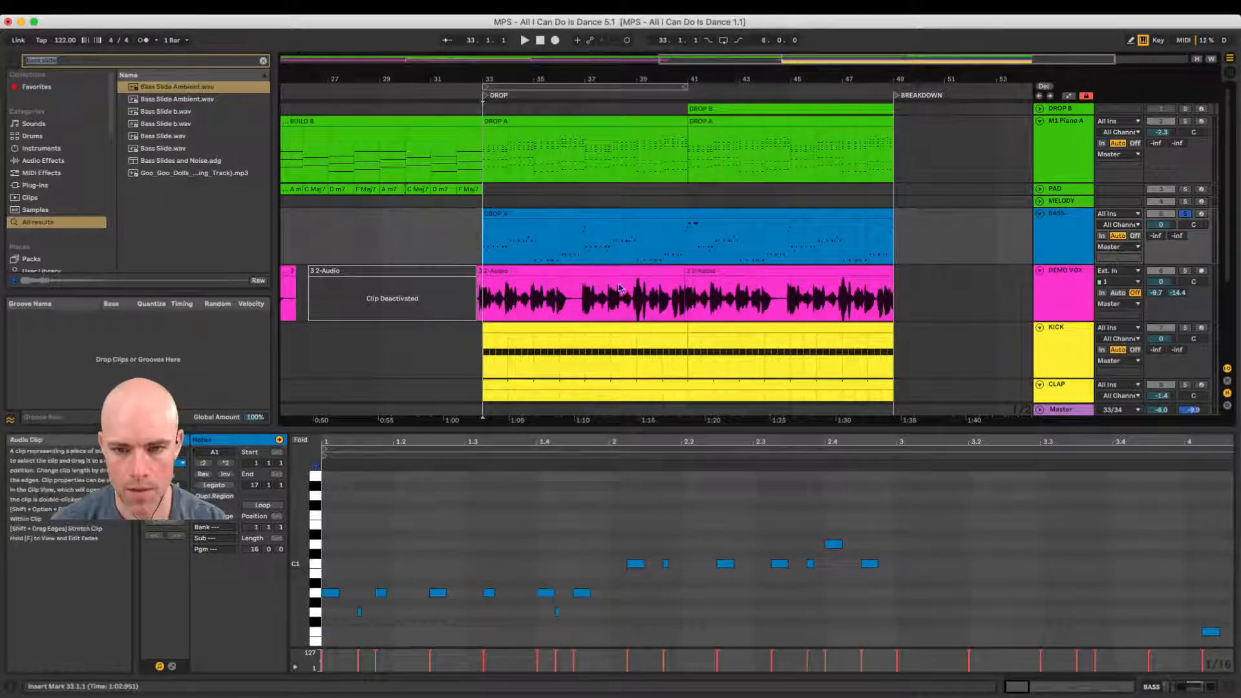
pyautogui.click(662, 233)
pyautogui.press('space')
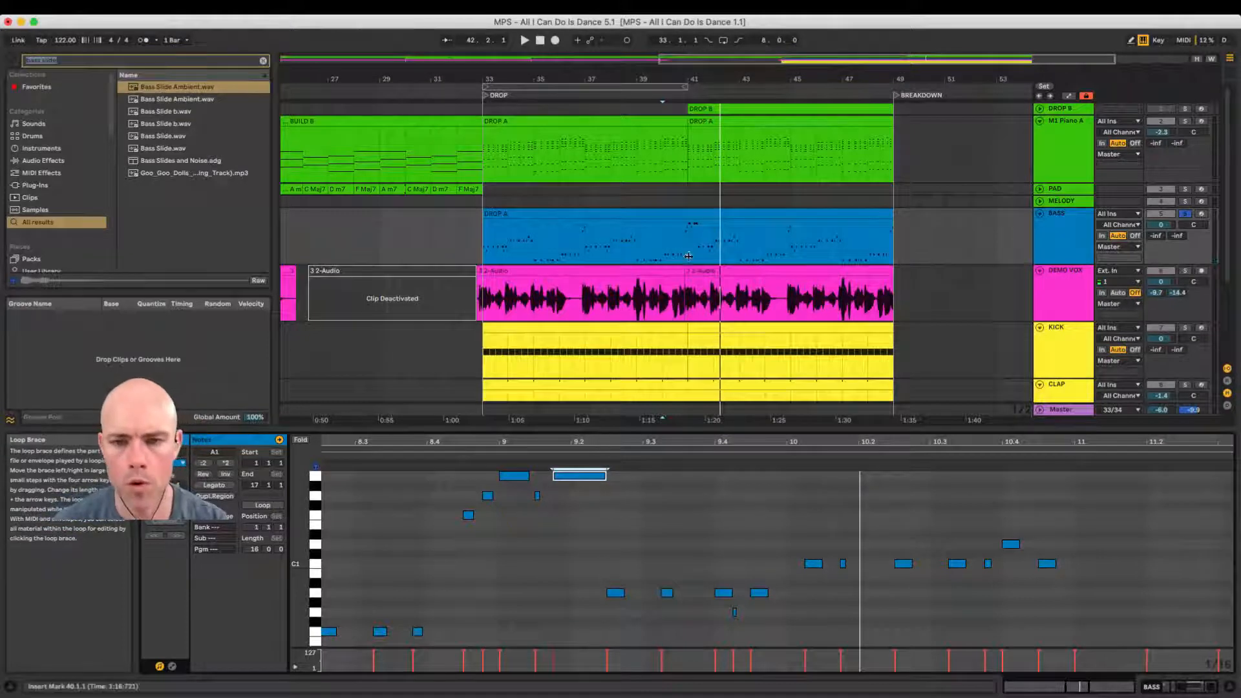
pyautogui.click(663, 245)
pyautogui.press('space')
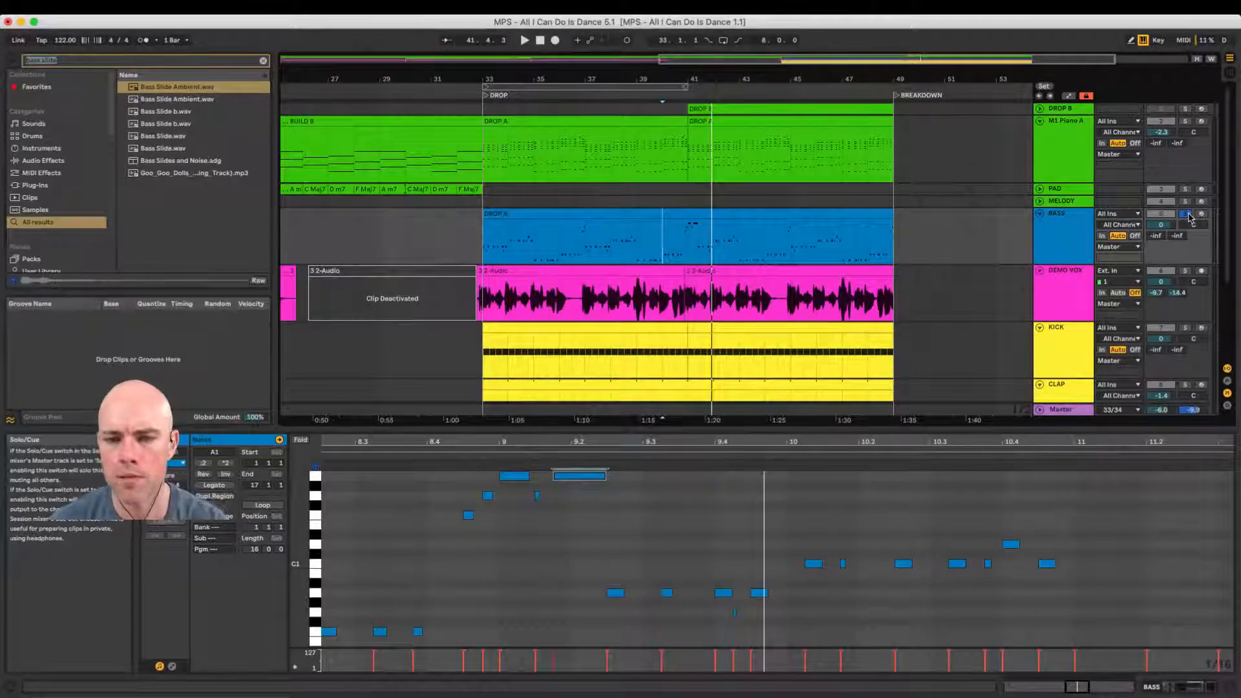
# Step: Unsolo the BASS track and save the Set
pyautogui.click(1188, 215)
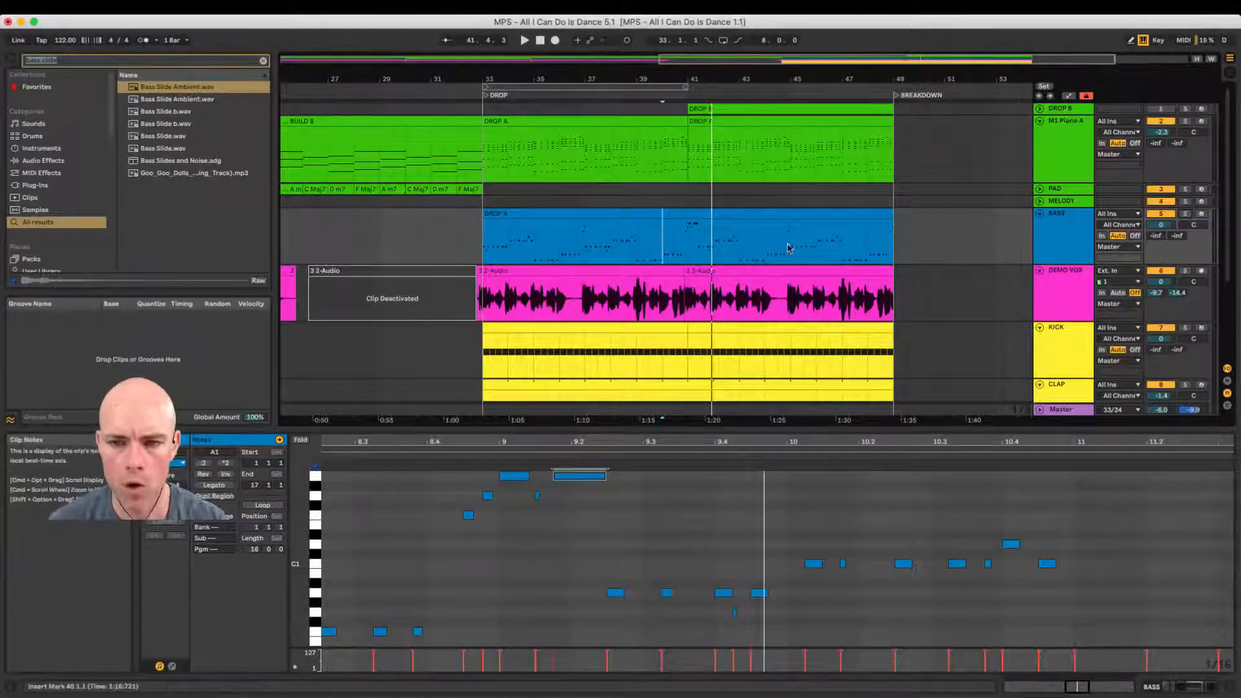
pyautogui.press('super+s')
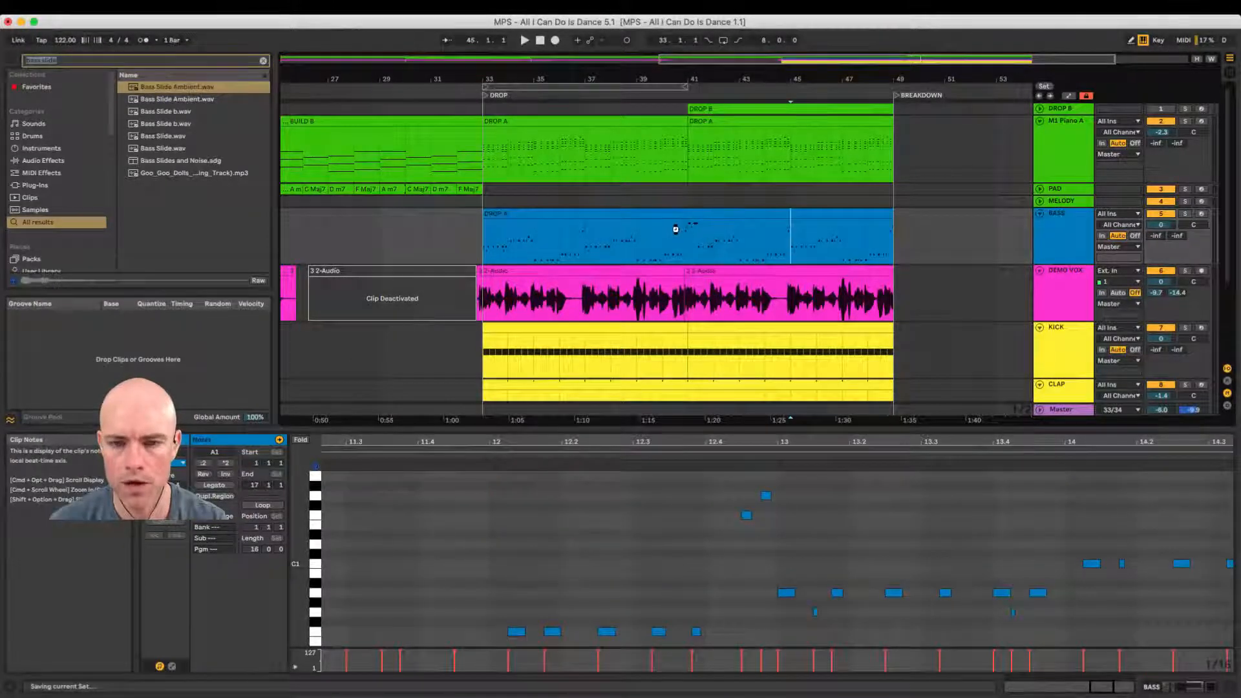
# Step: Play the full arrangement from bar 32 through the sixteen-bar drop
pyautogui.moveTo(662, 230); pyautogui.dragTo(714, 232)
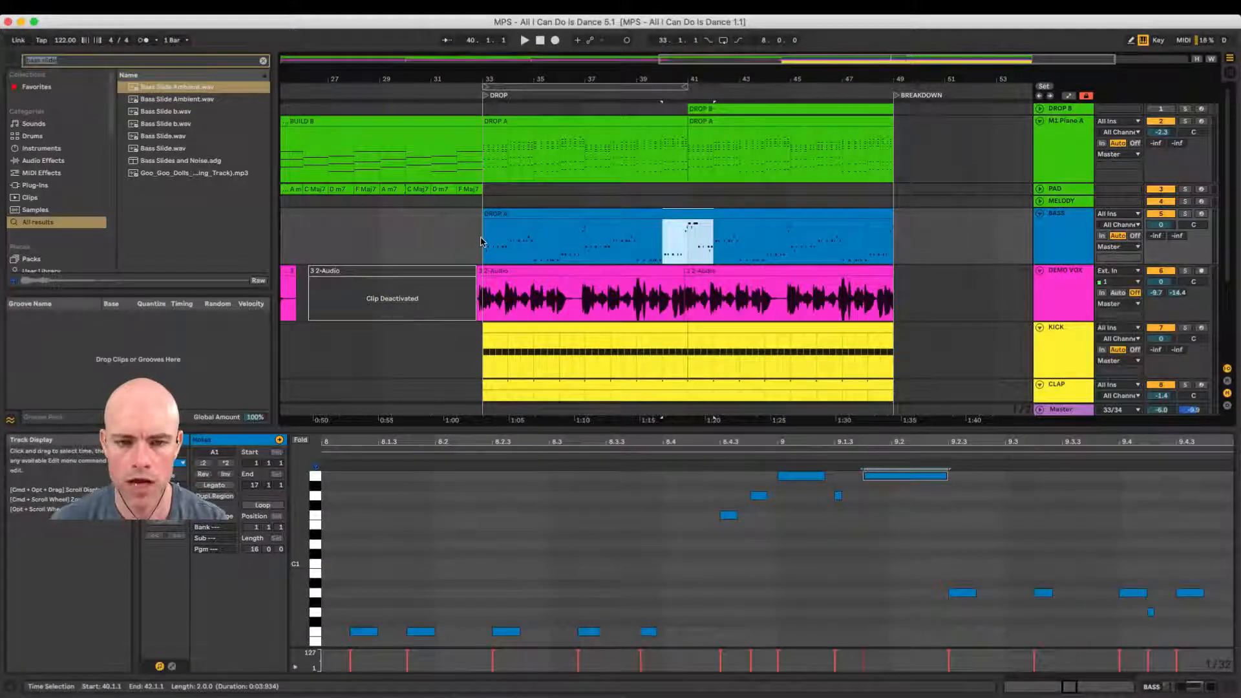
pyautogui.click(457, 238)
pyautogui.press('space')
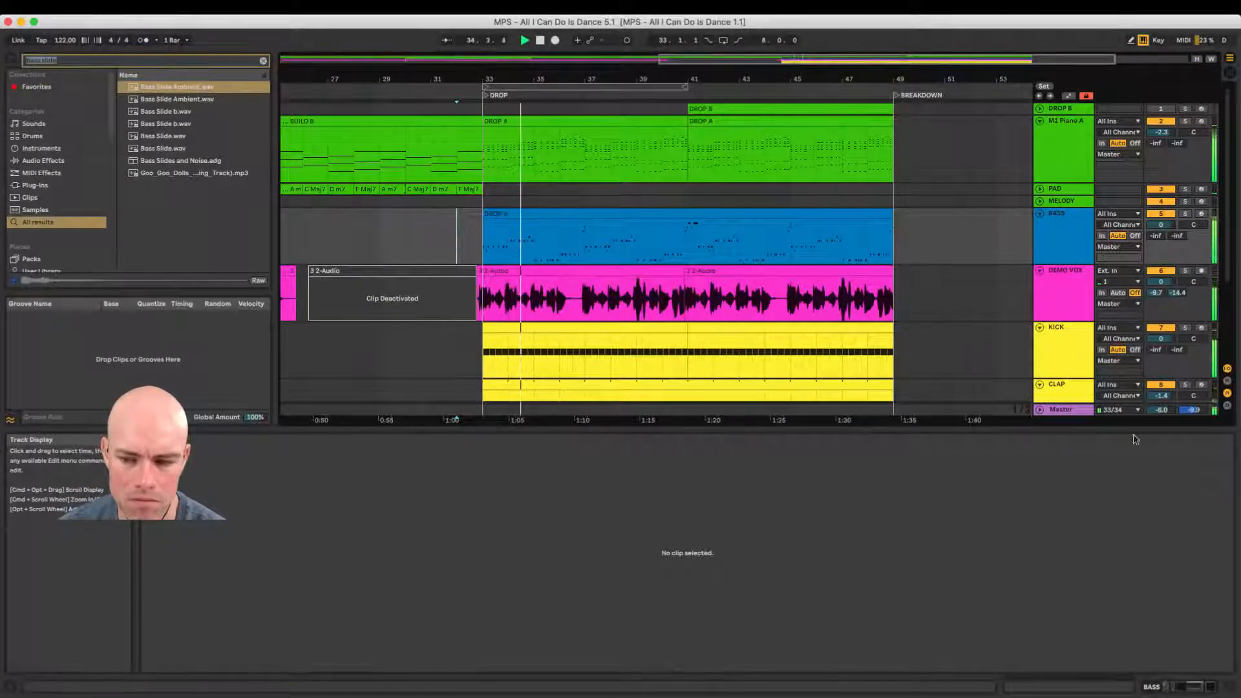
pyautogui.click(1113, 523)
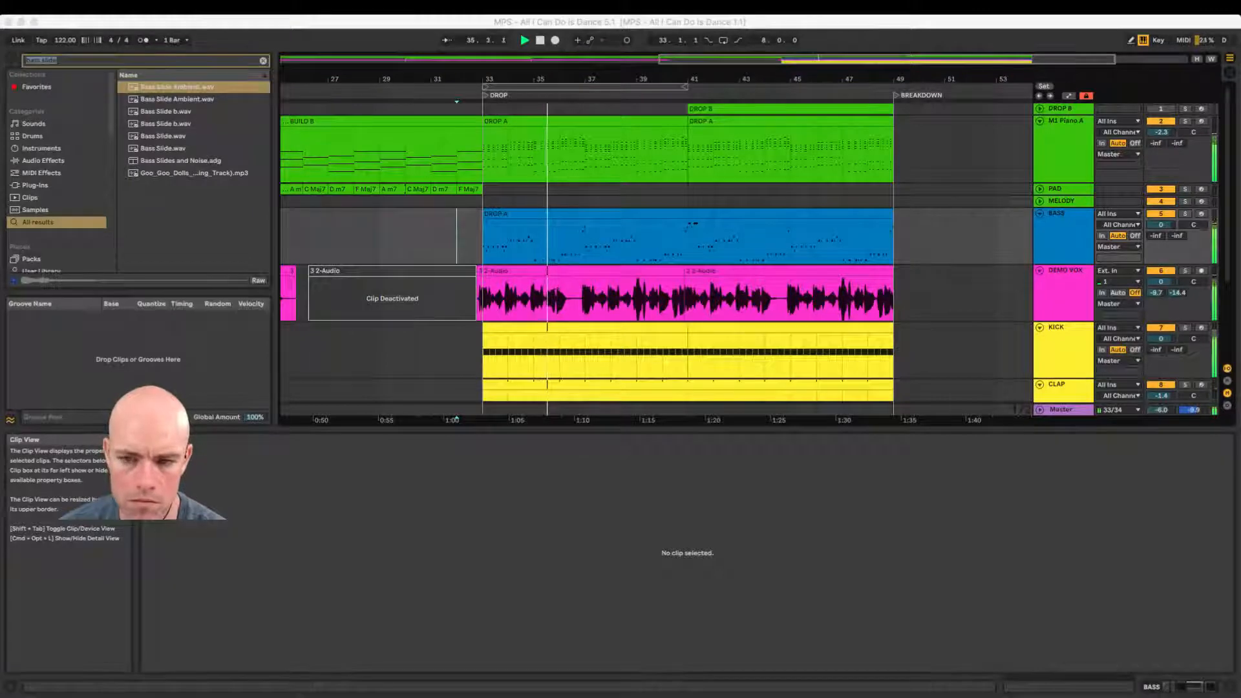
pyautogui.click(923, 227)
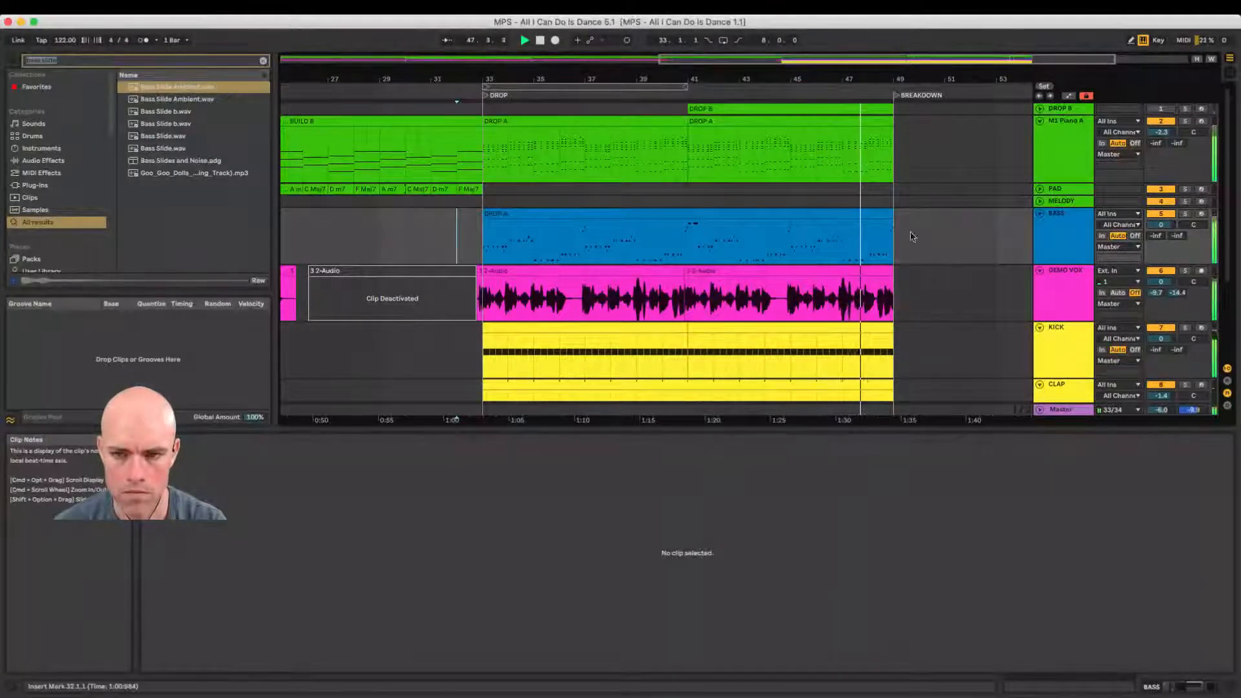
# Step: Extend the end of the last DEMO VOX clip by one bar to bar 50, past the BREAKDOWN marker, and save the Set
pyautogui.moveTo(893, 271); pyautogui.dragTo(919, 272)
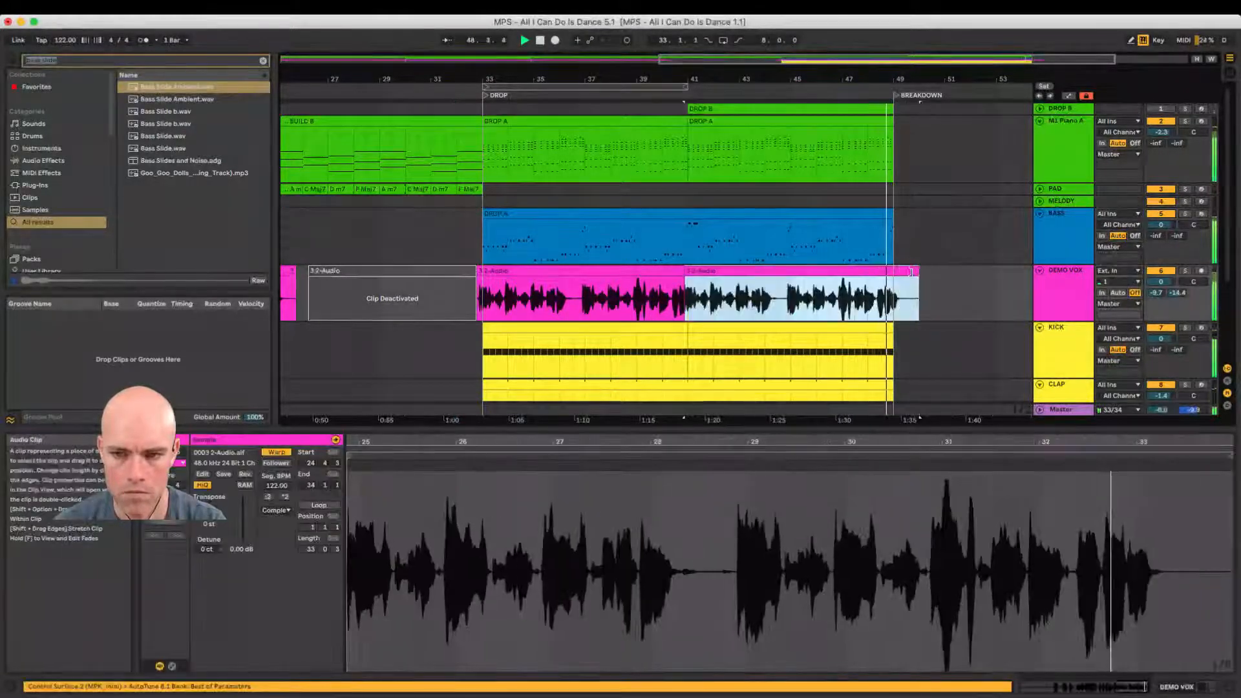
pyautogui.click(932, 294)
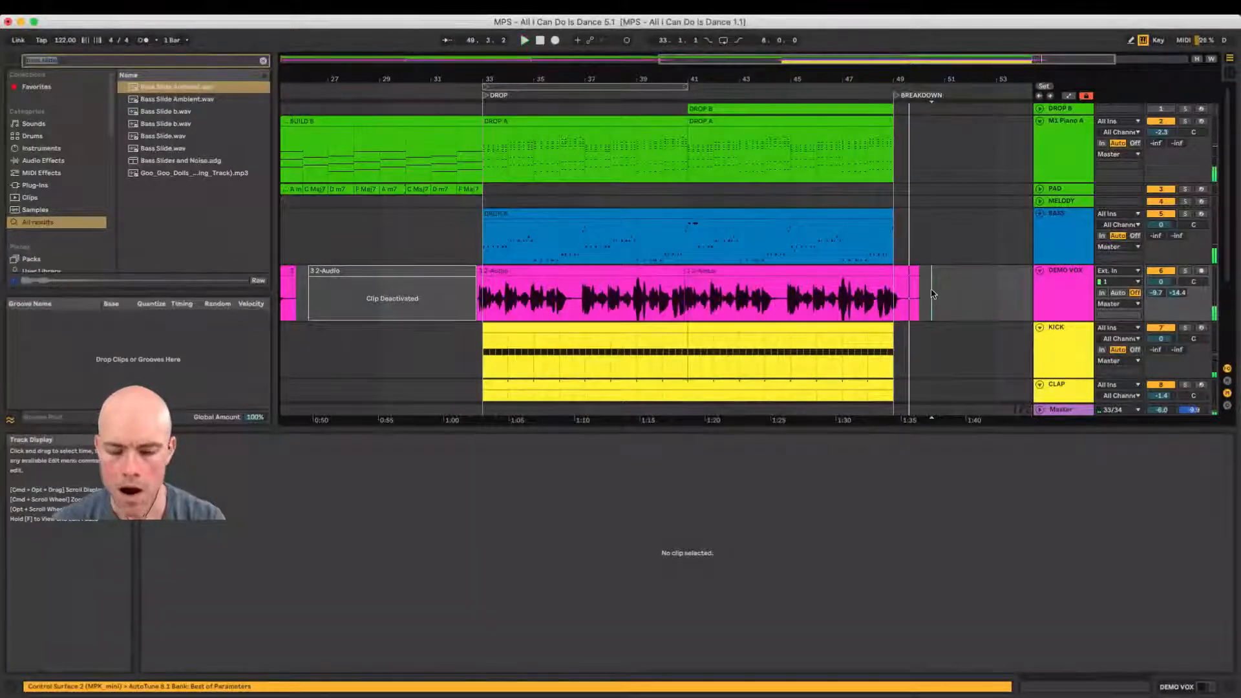
pyautogui.press('super+s')
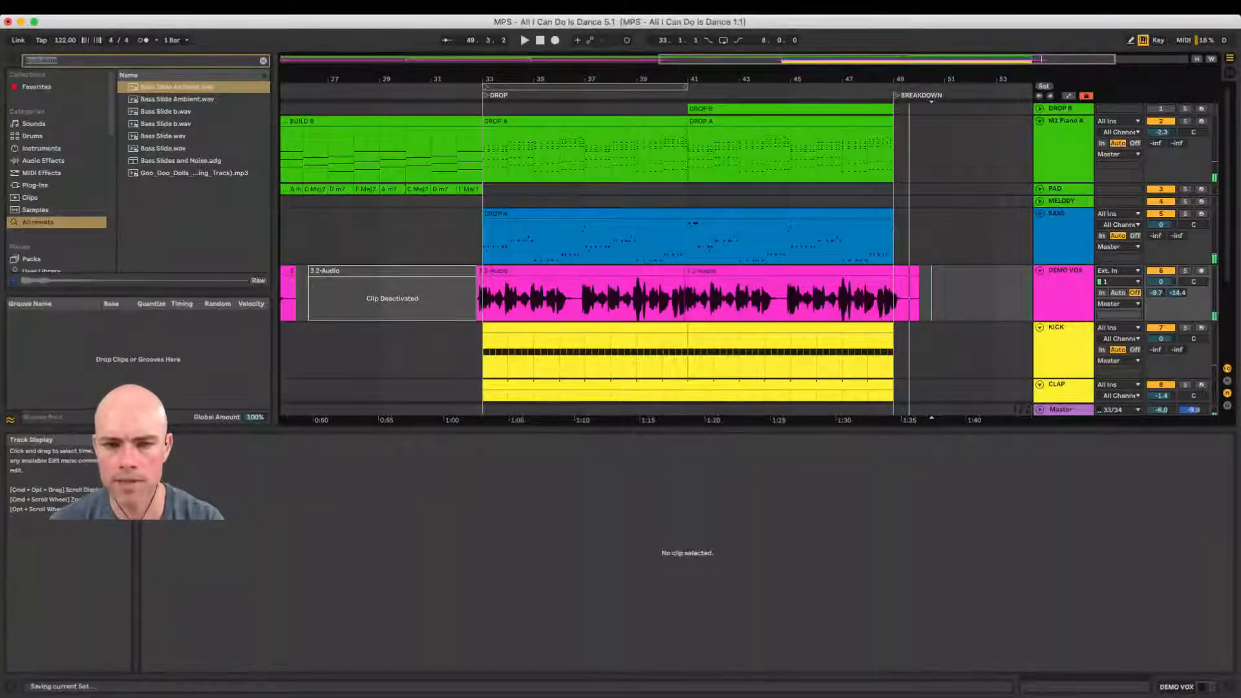